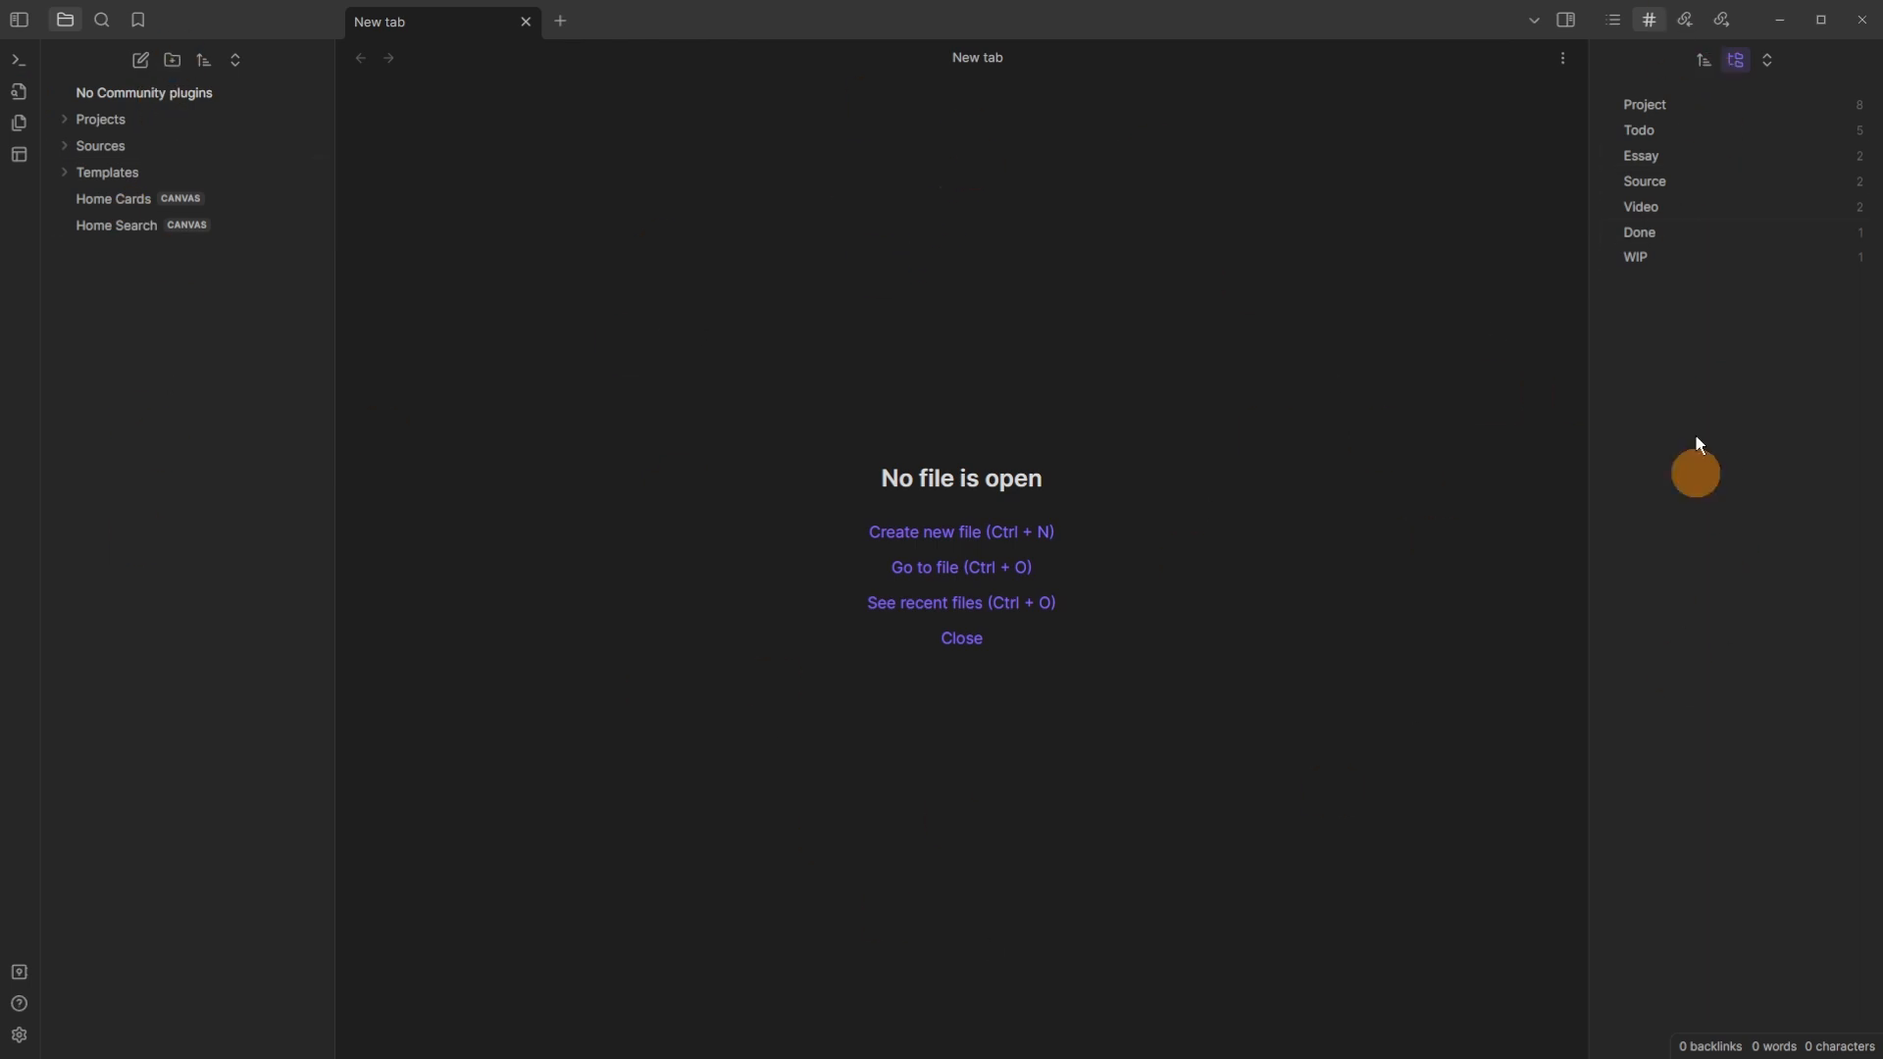
Step: Look through the Editor settings, including the spellcheck language choices, and the Files & Links settings
left_click(16, 1040)
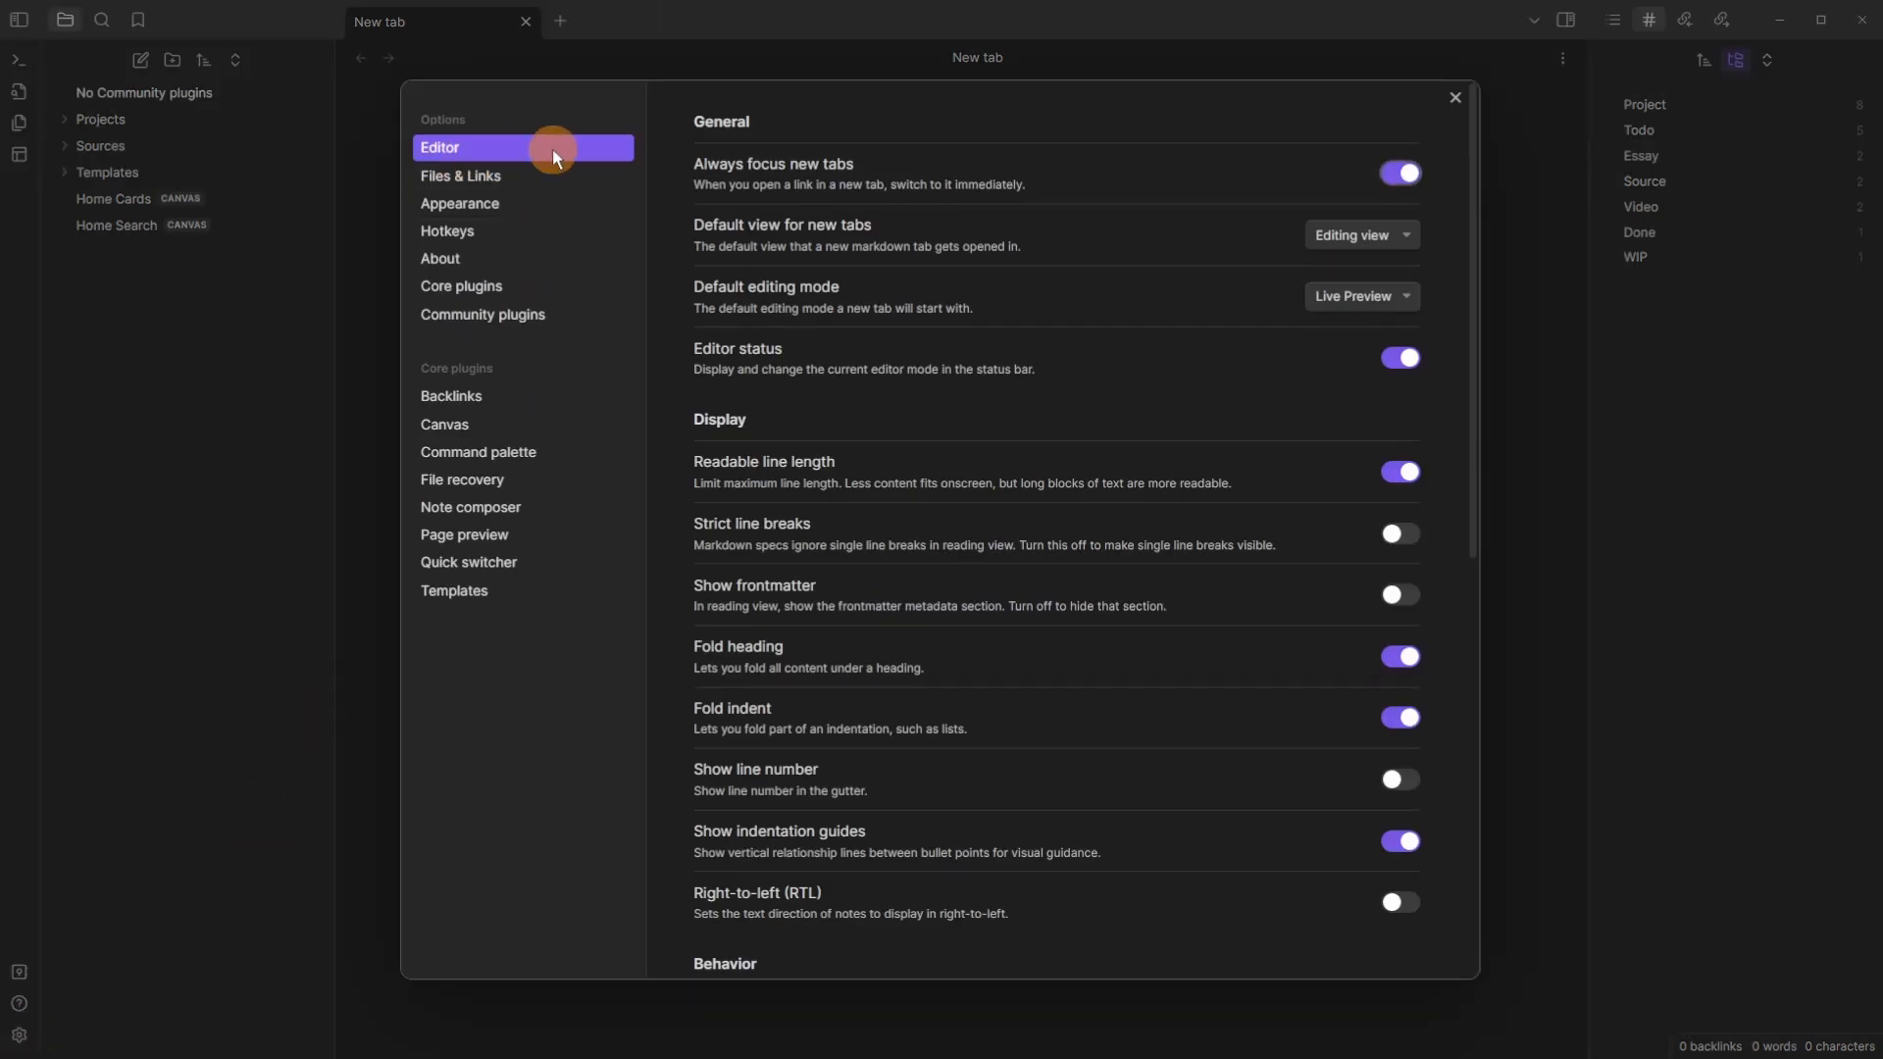
scroll(1173, 231, "down", 8)
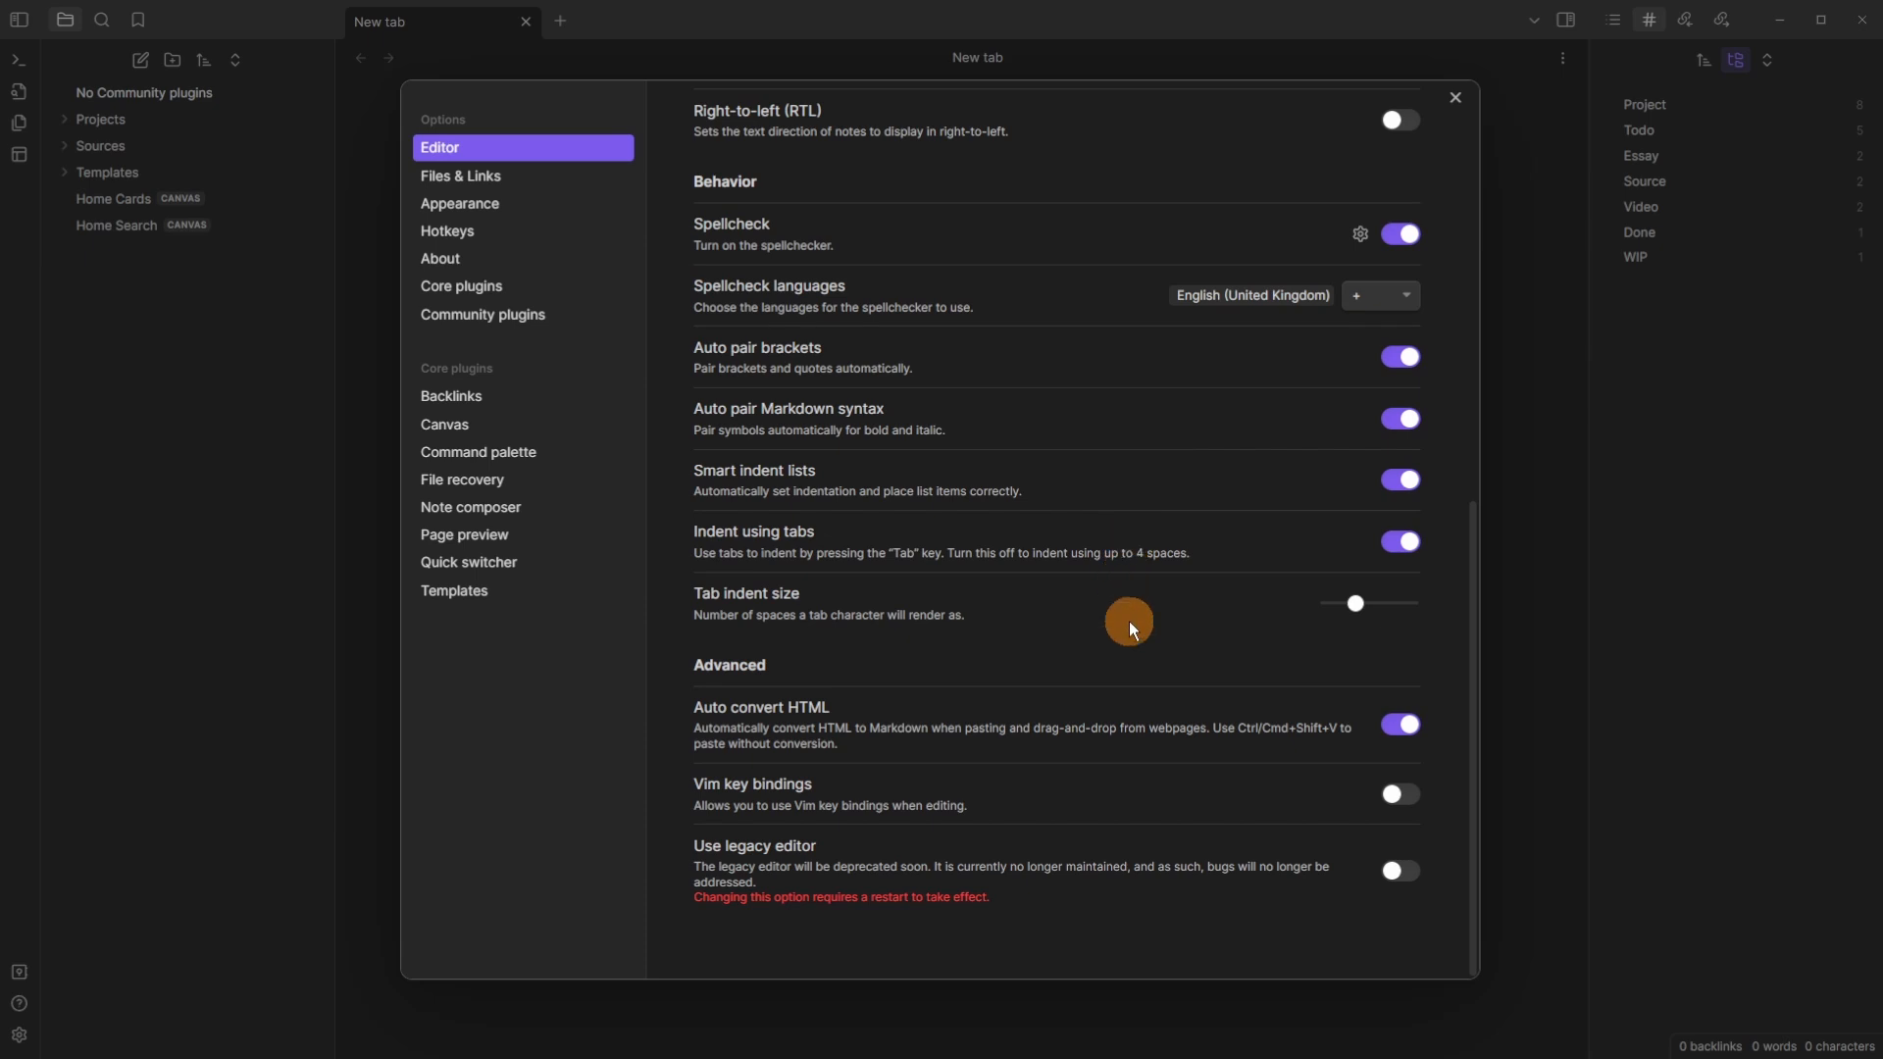
scroll(1196, 282, "up", 1)
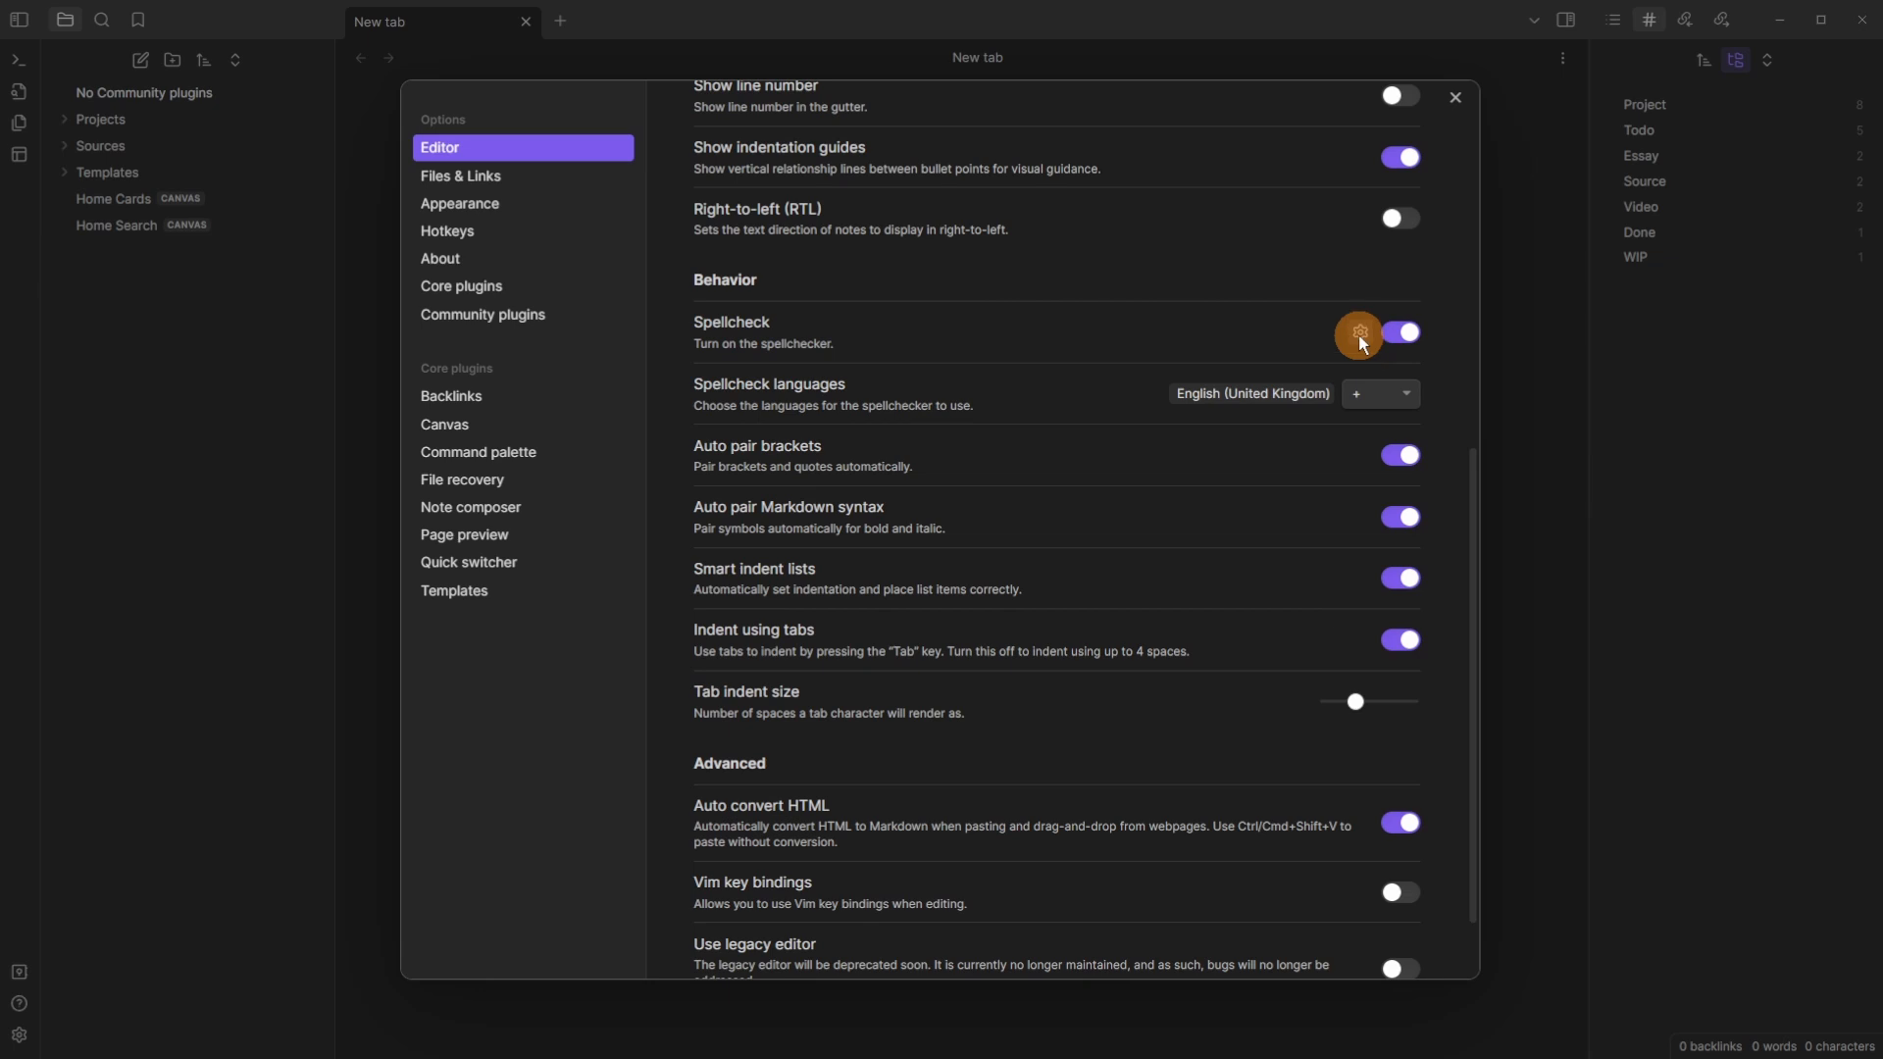
left_click(1394, 396)
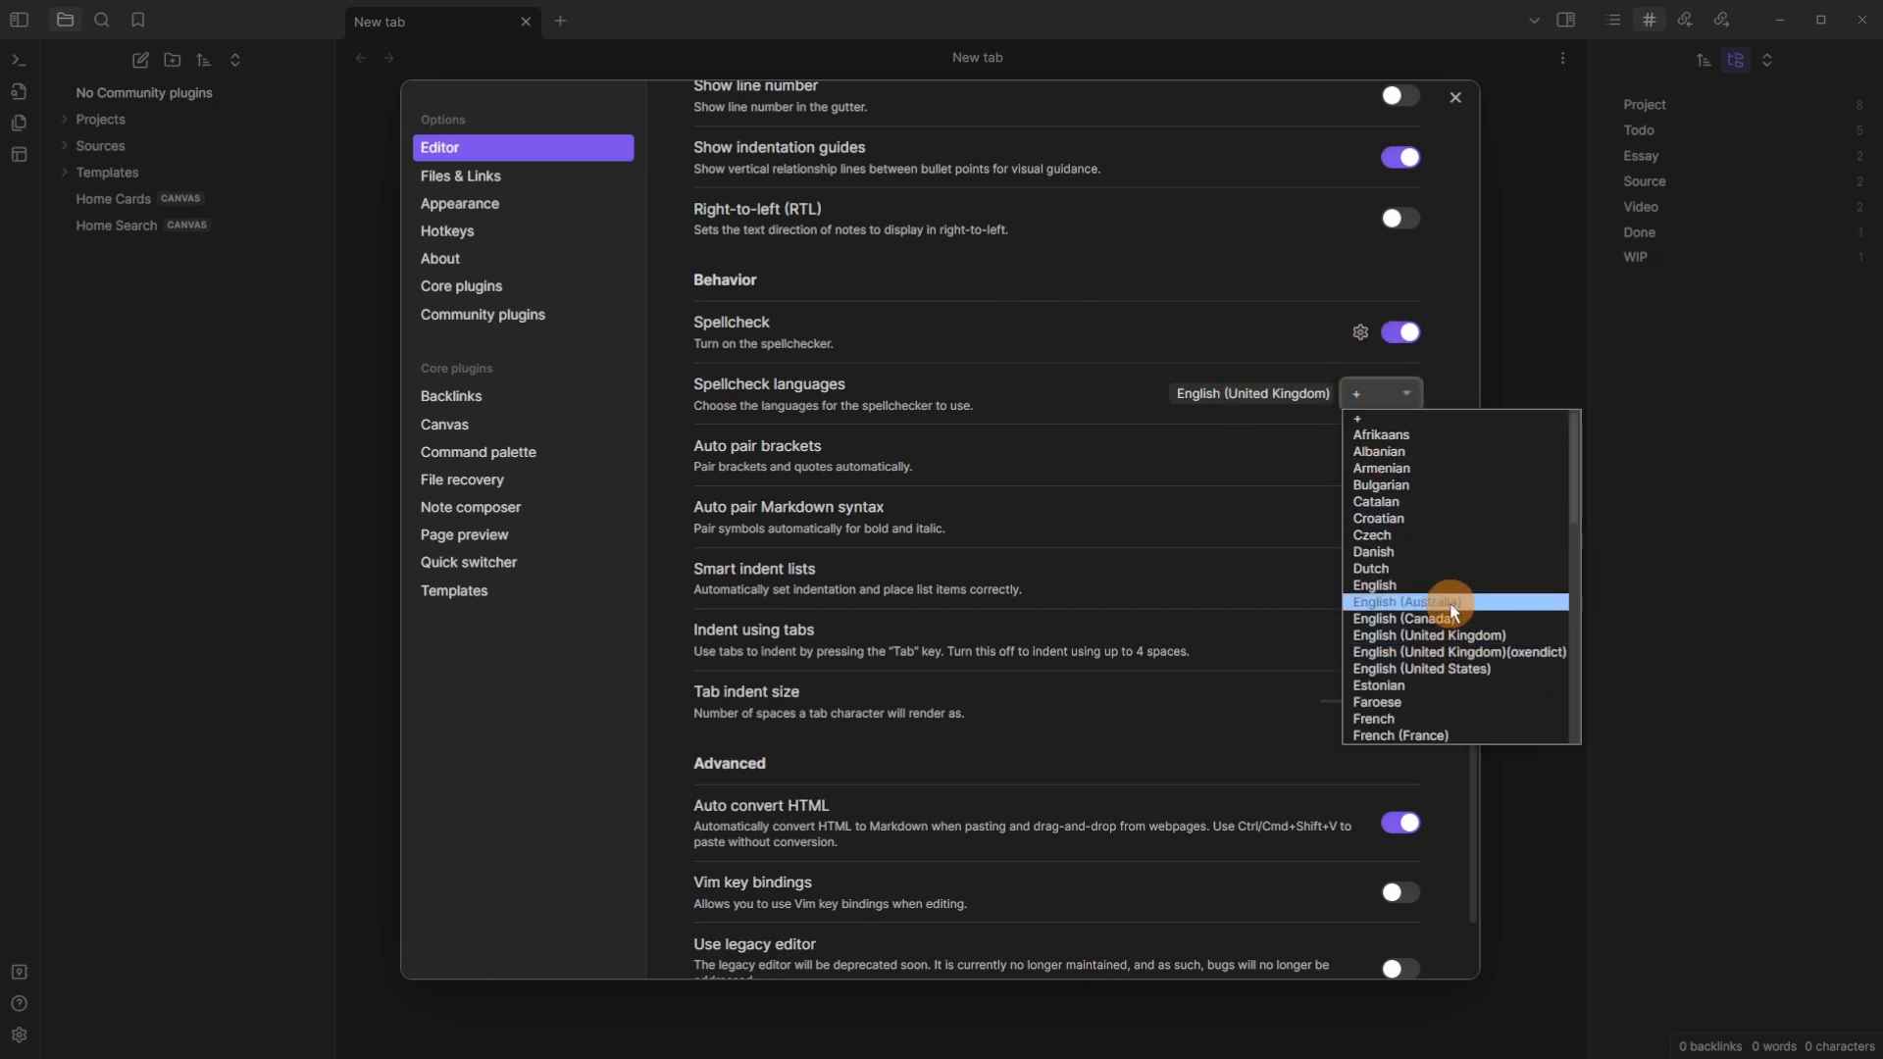
left_click(493, 178)
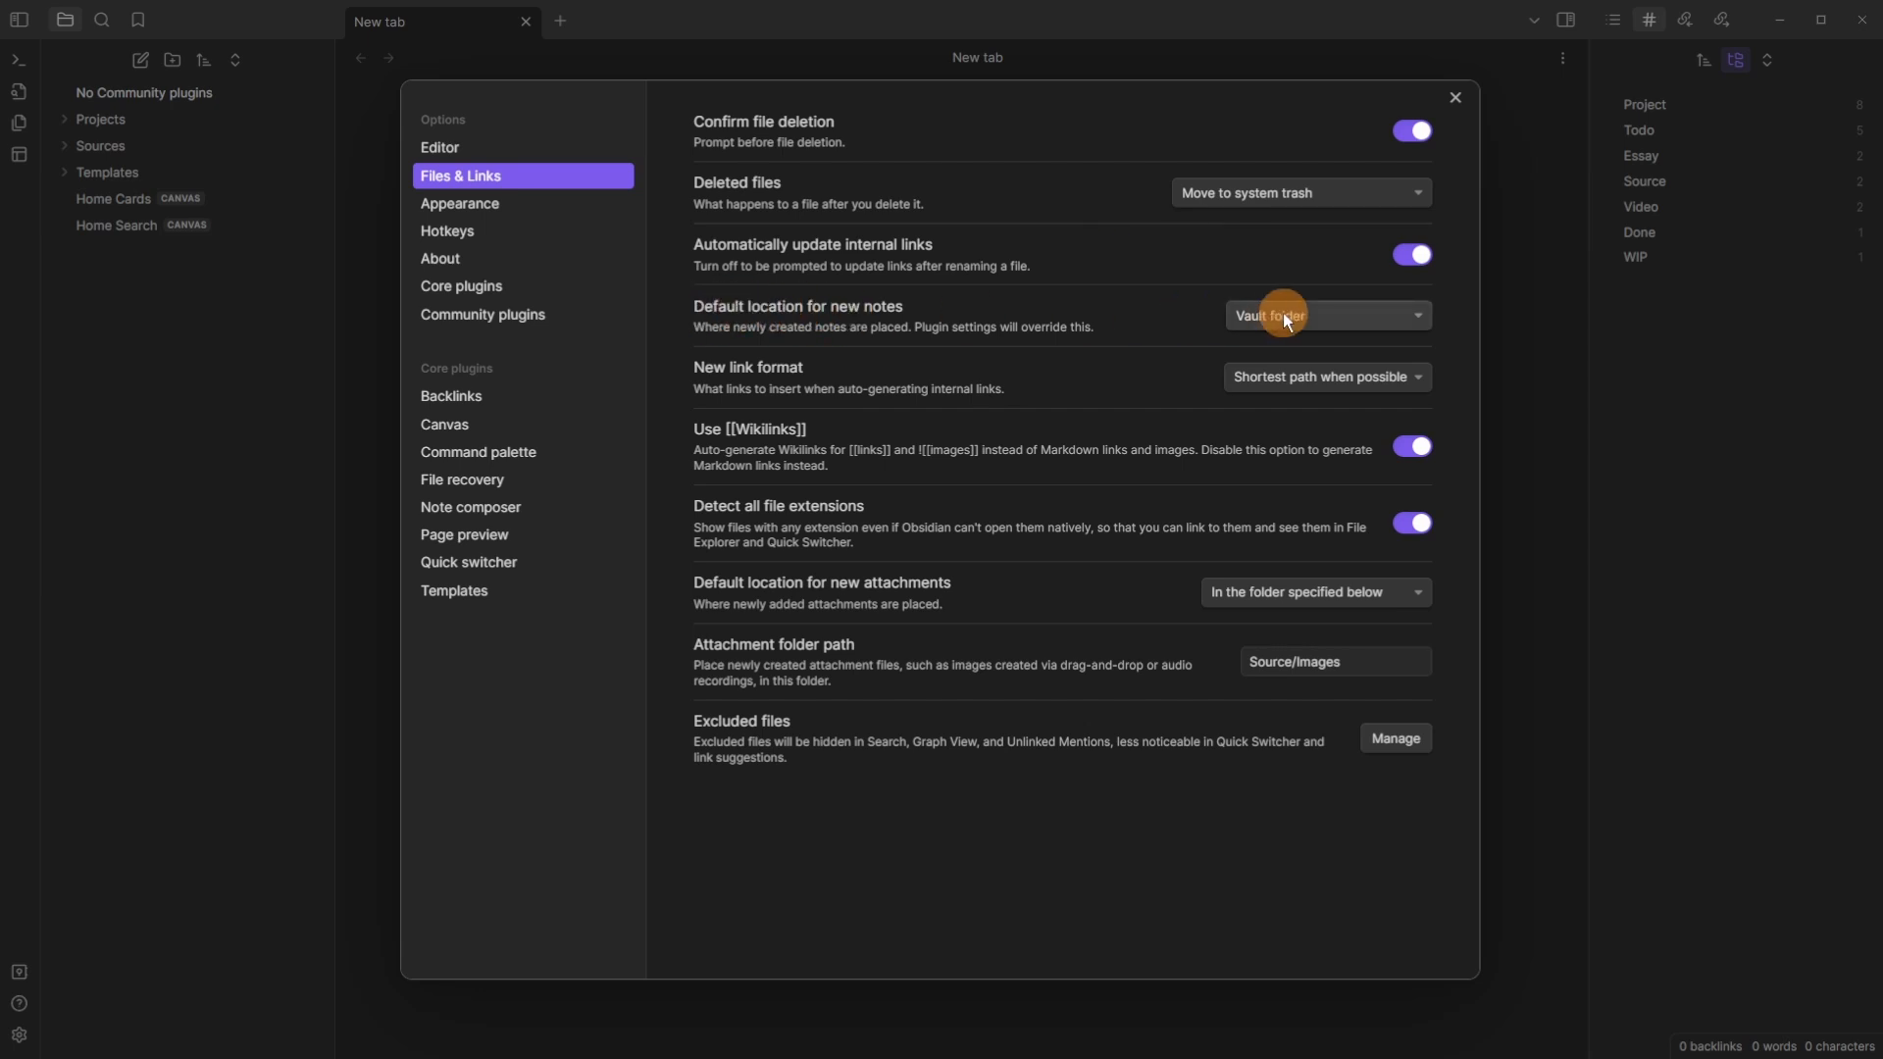
key("Escape")
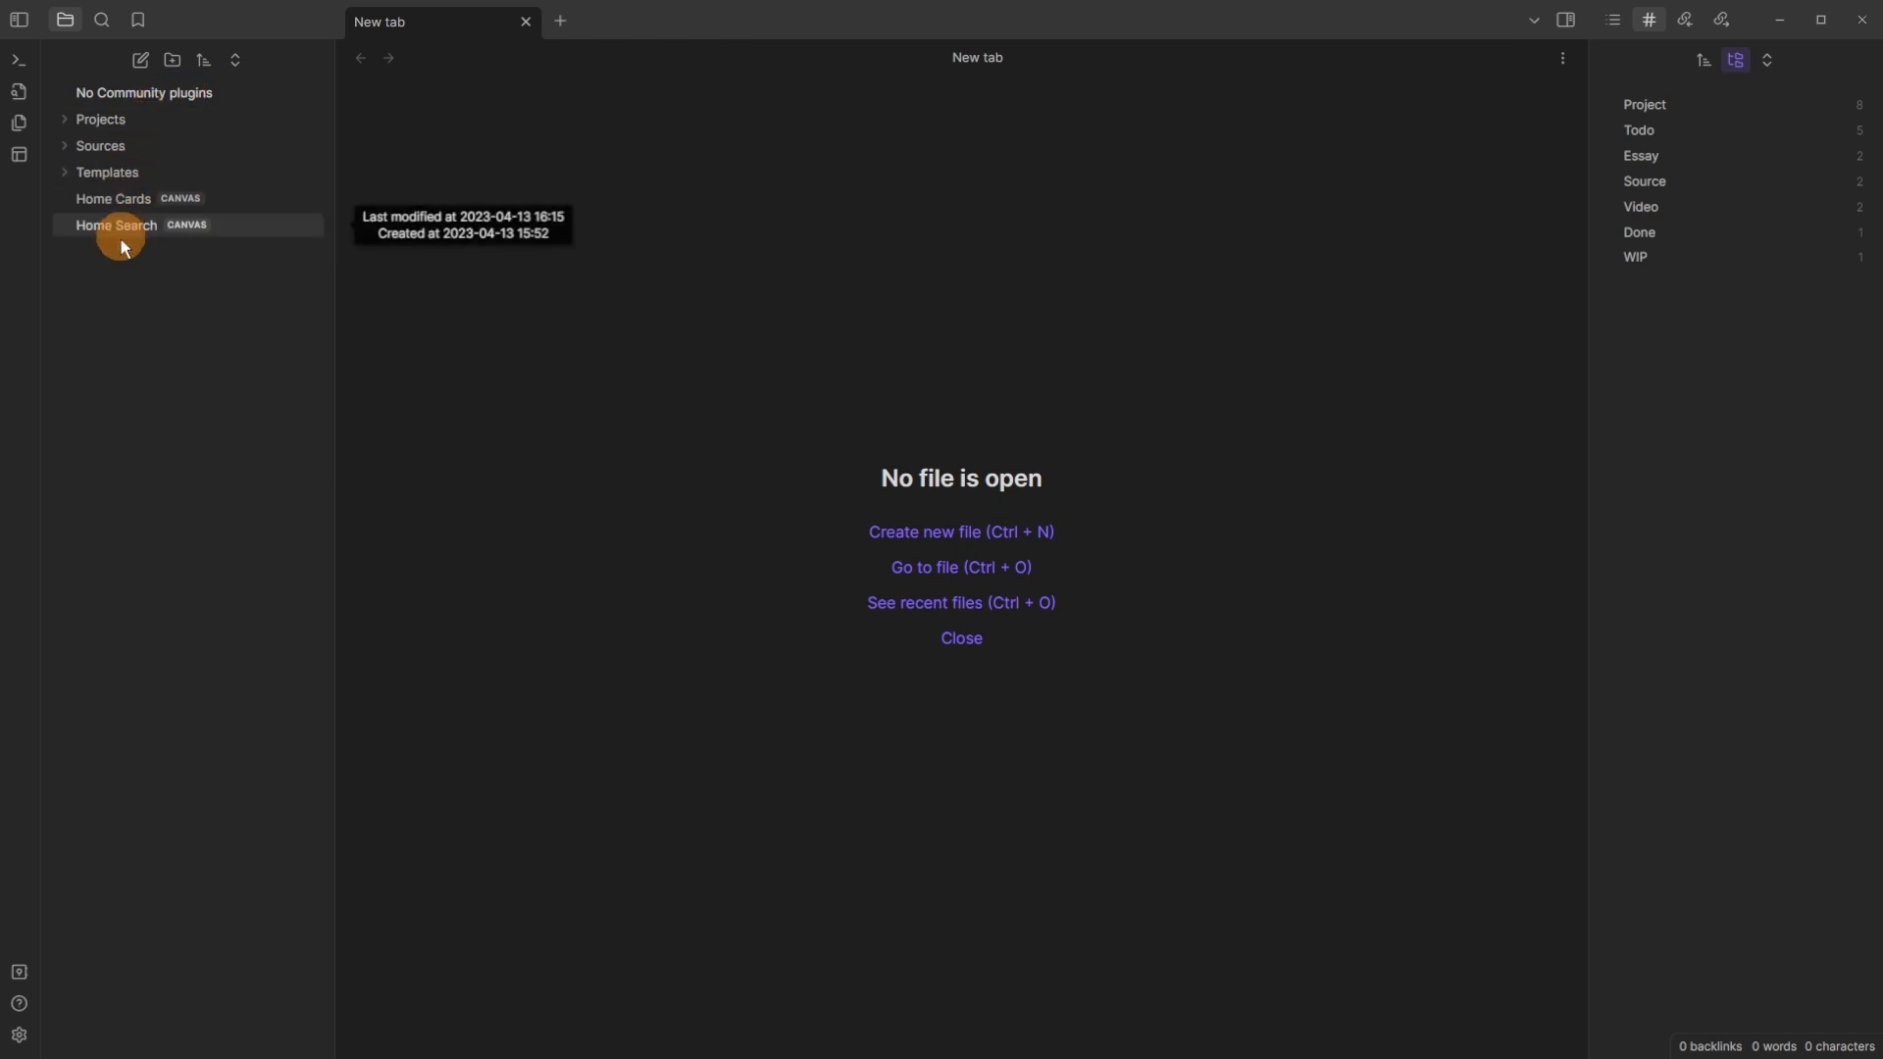
Step: Create an untitled note and delete it with Don't ask again enabled
left_click(140, 62)
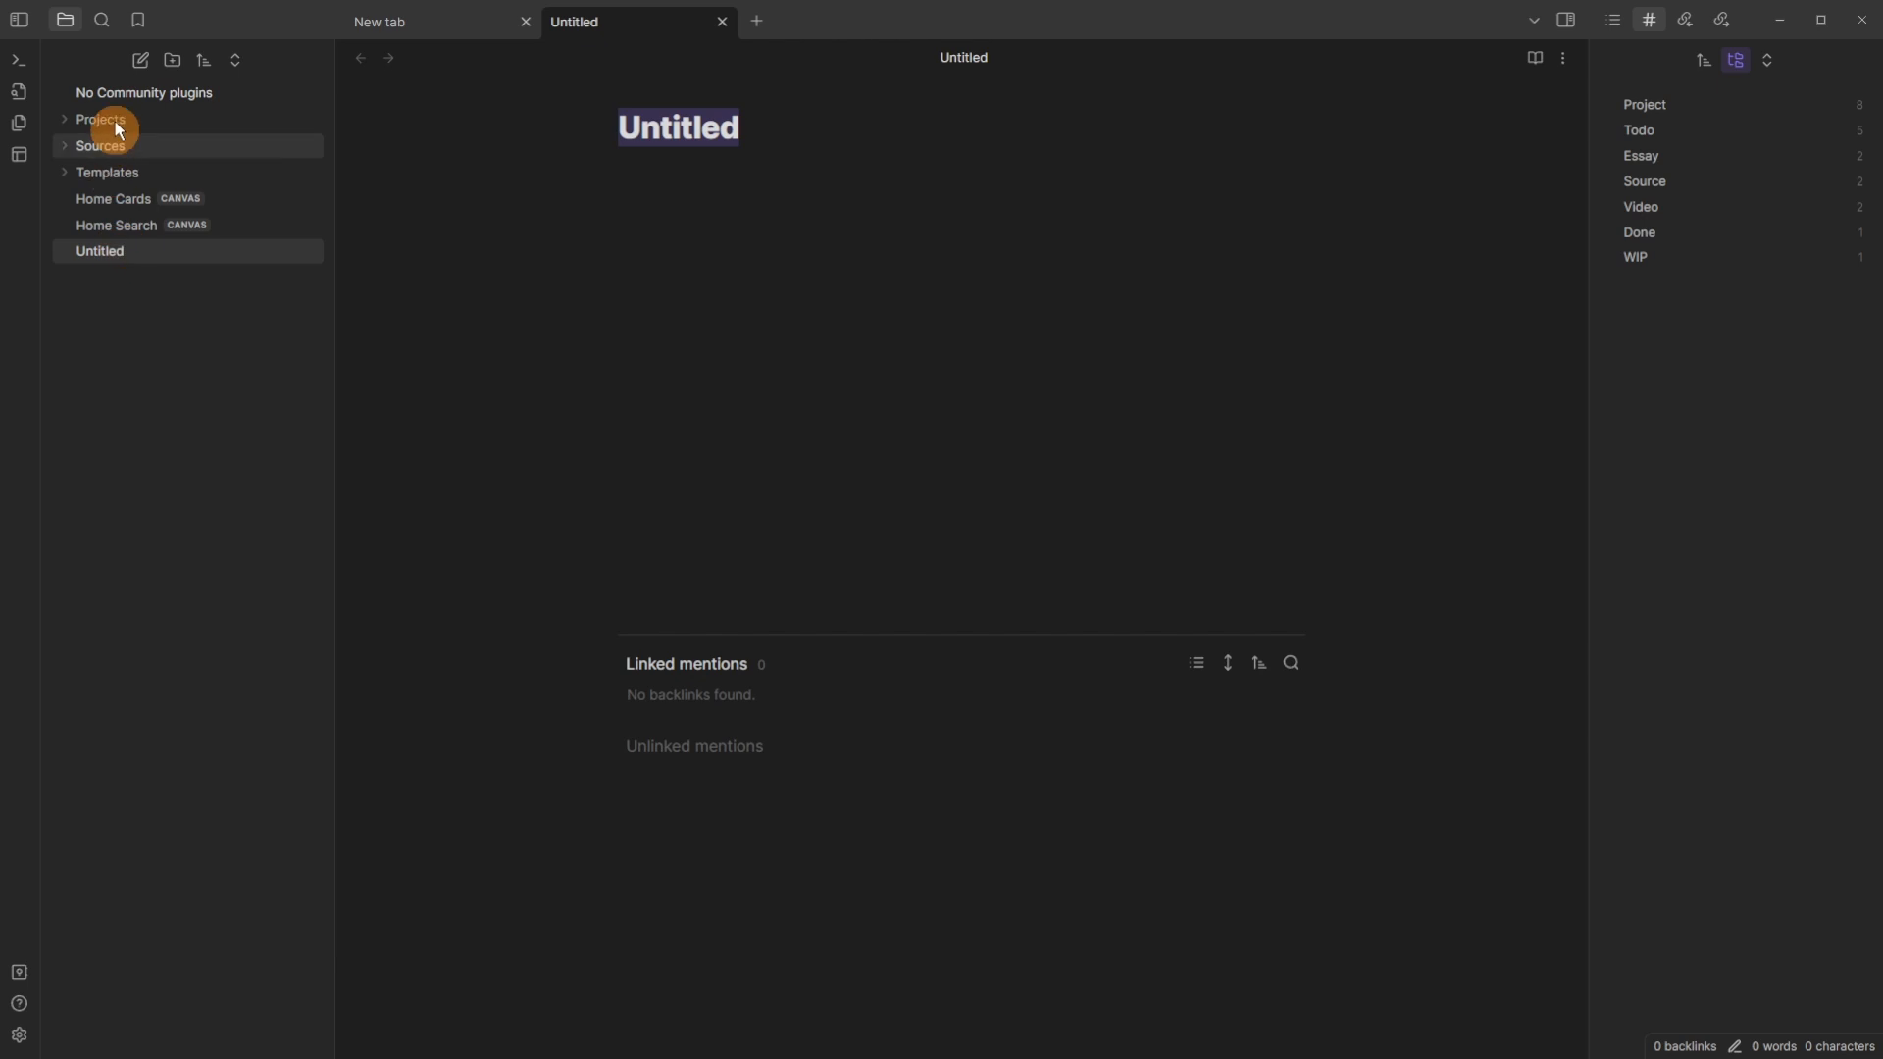
right_click(106, 253)
left_click(173, 602)
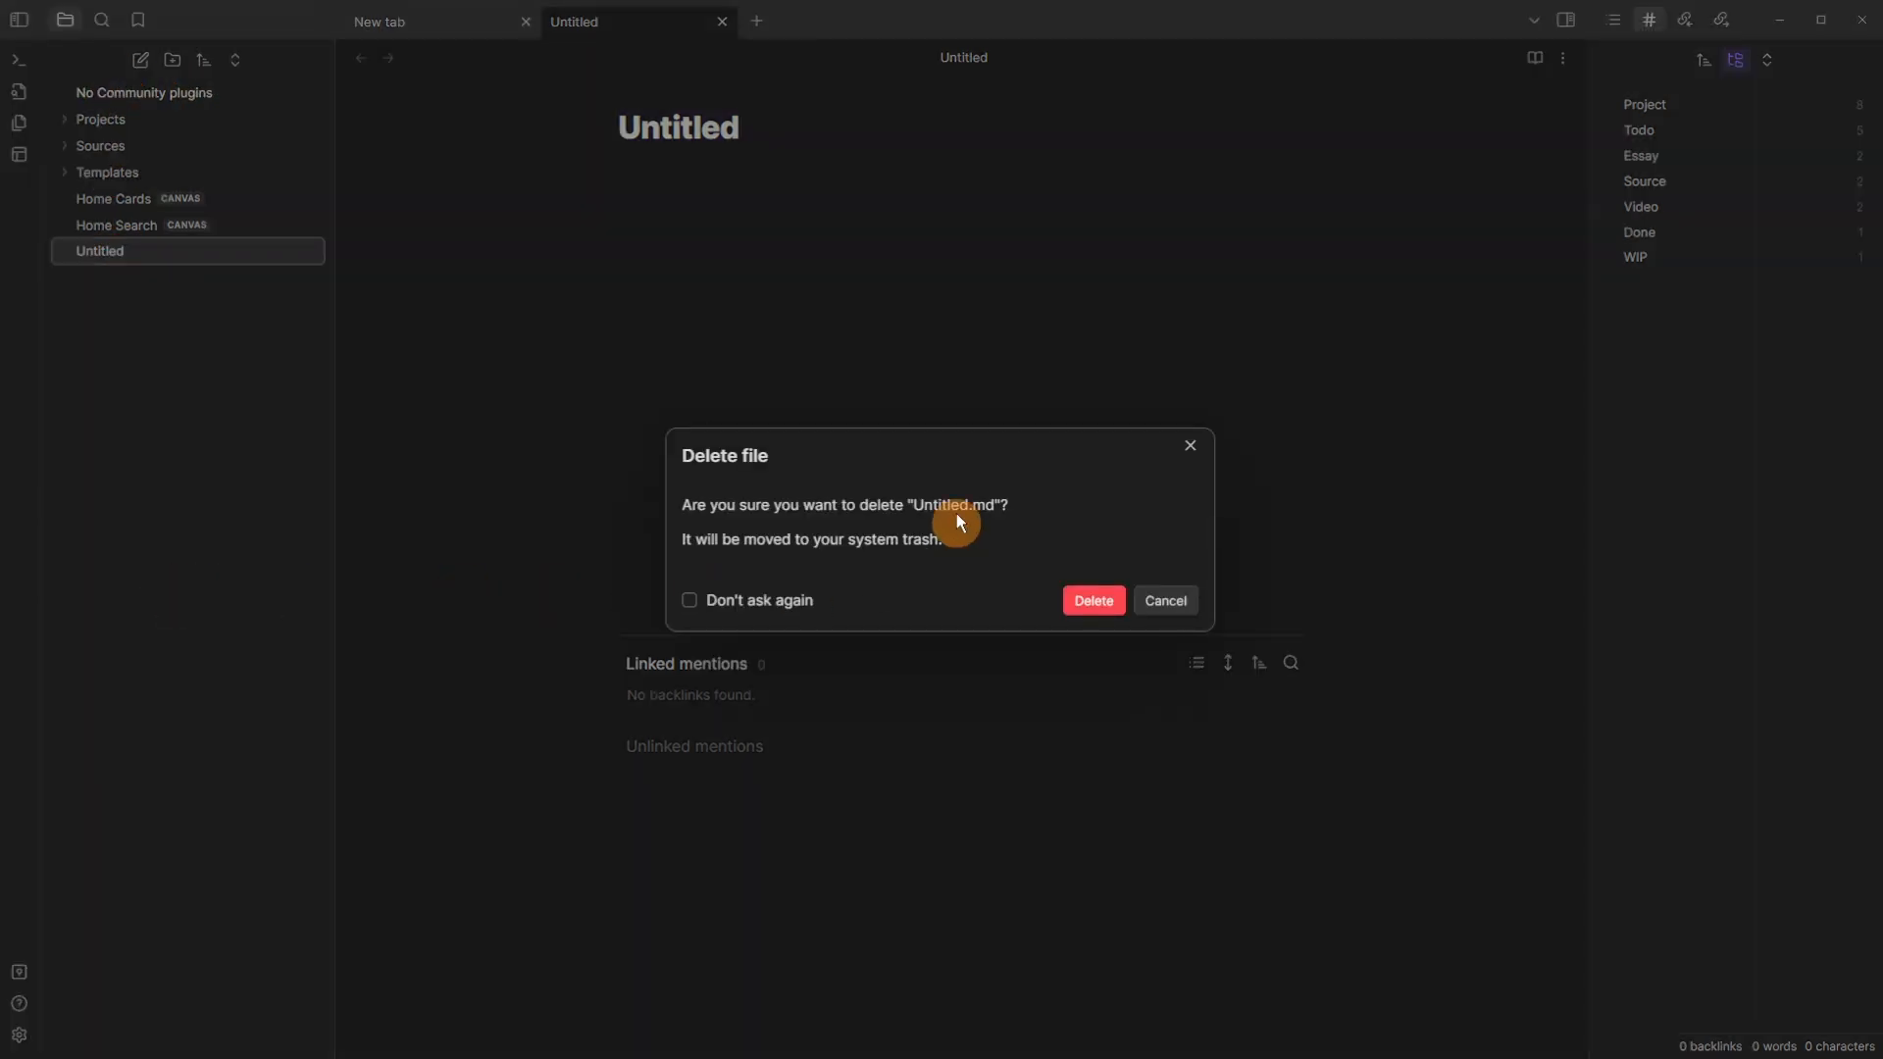
left_click(689, 599)
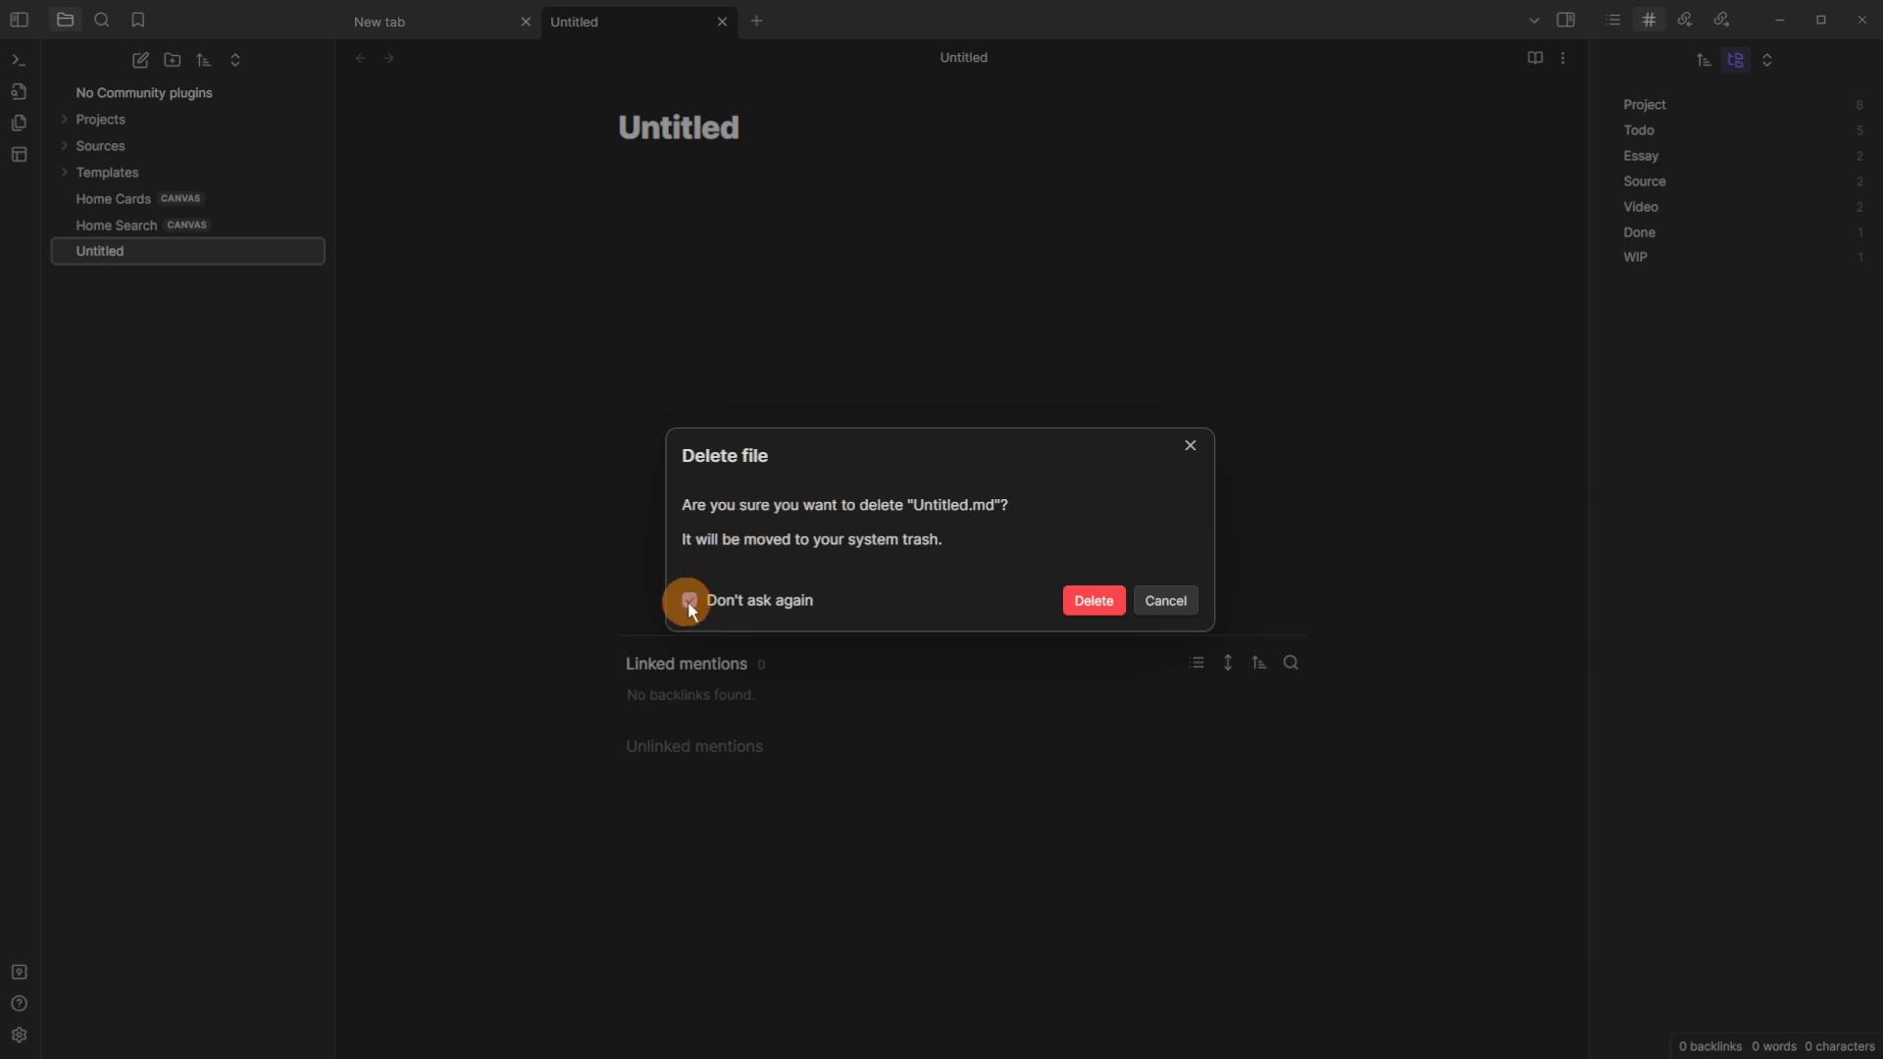
left_click(1094, 601)
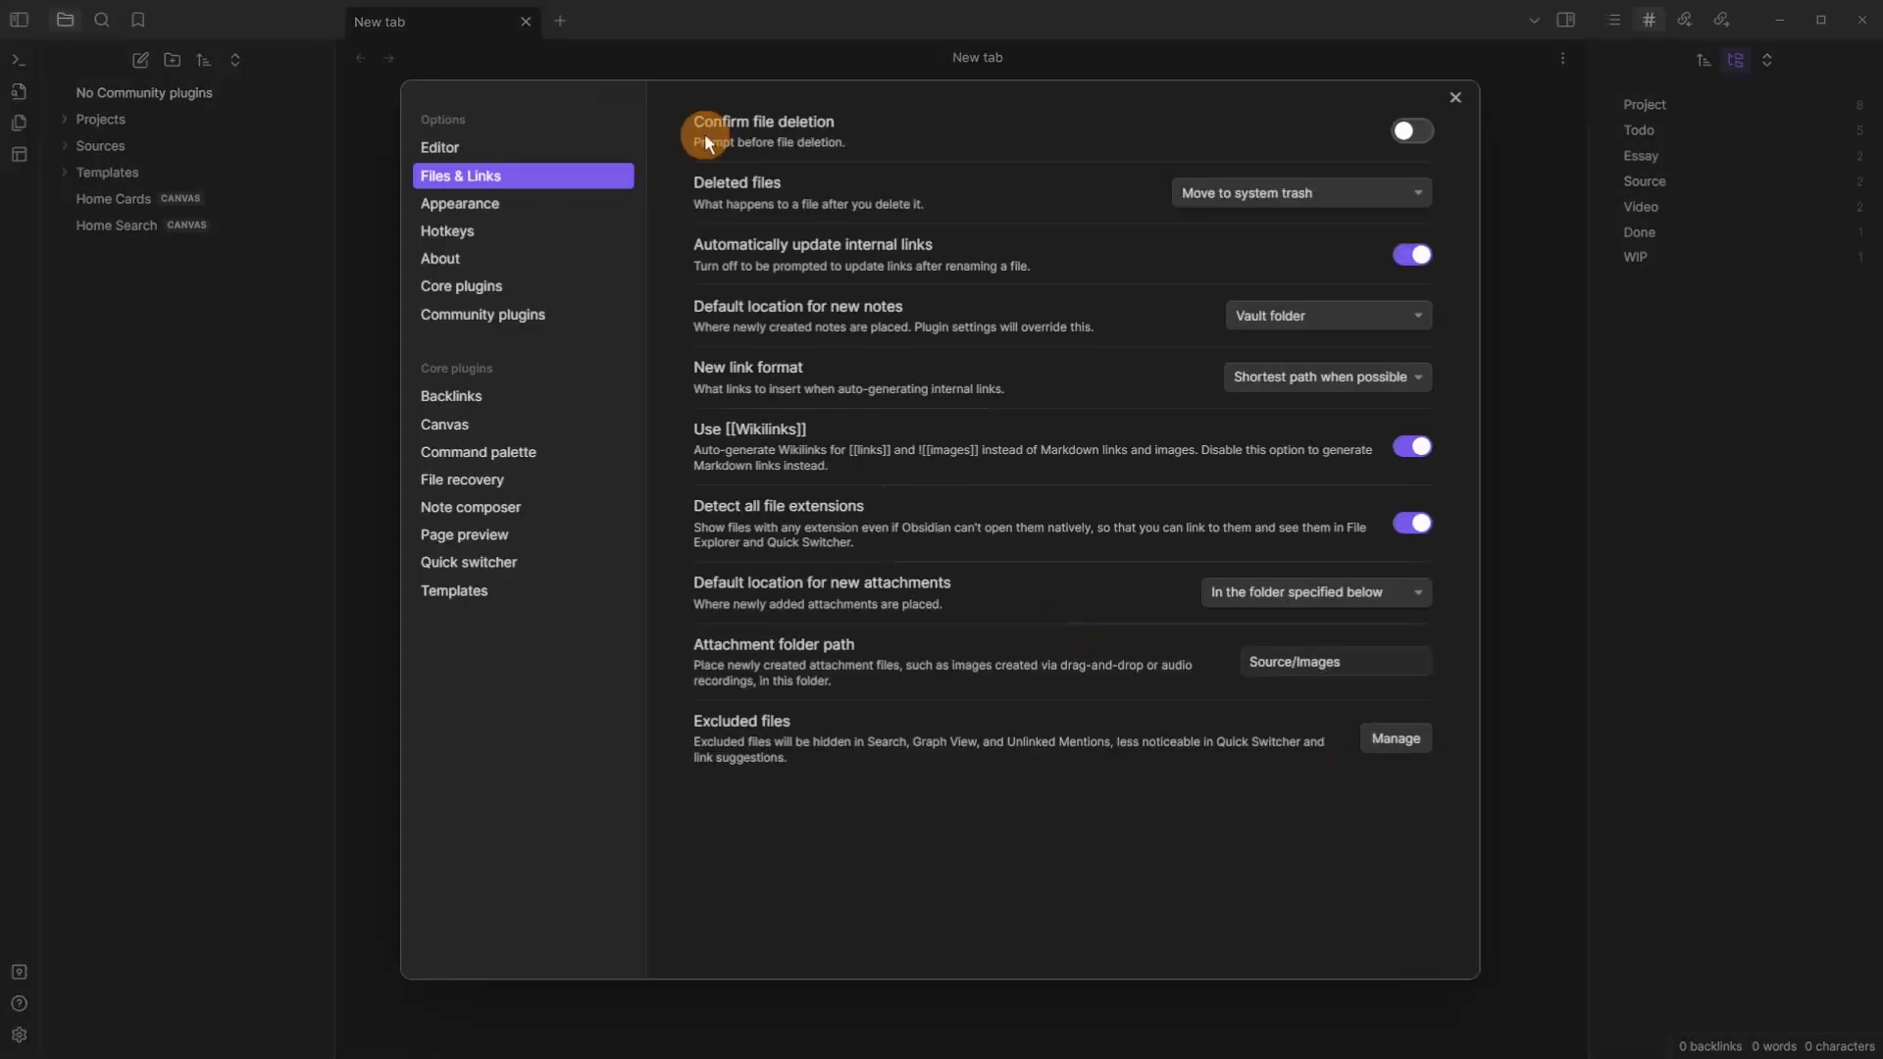
Step: Toggle Confirm file deletion and try a specified folder as the default location for new notes, returning to Vault folder
left_click(1410, 135)
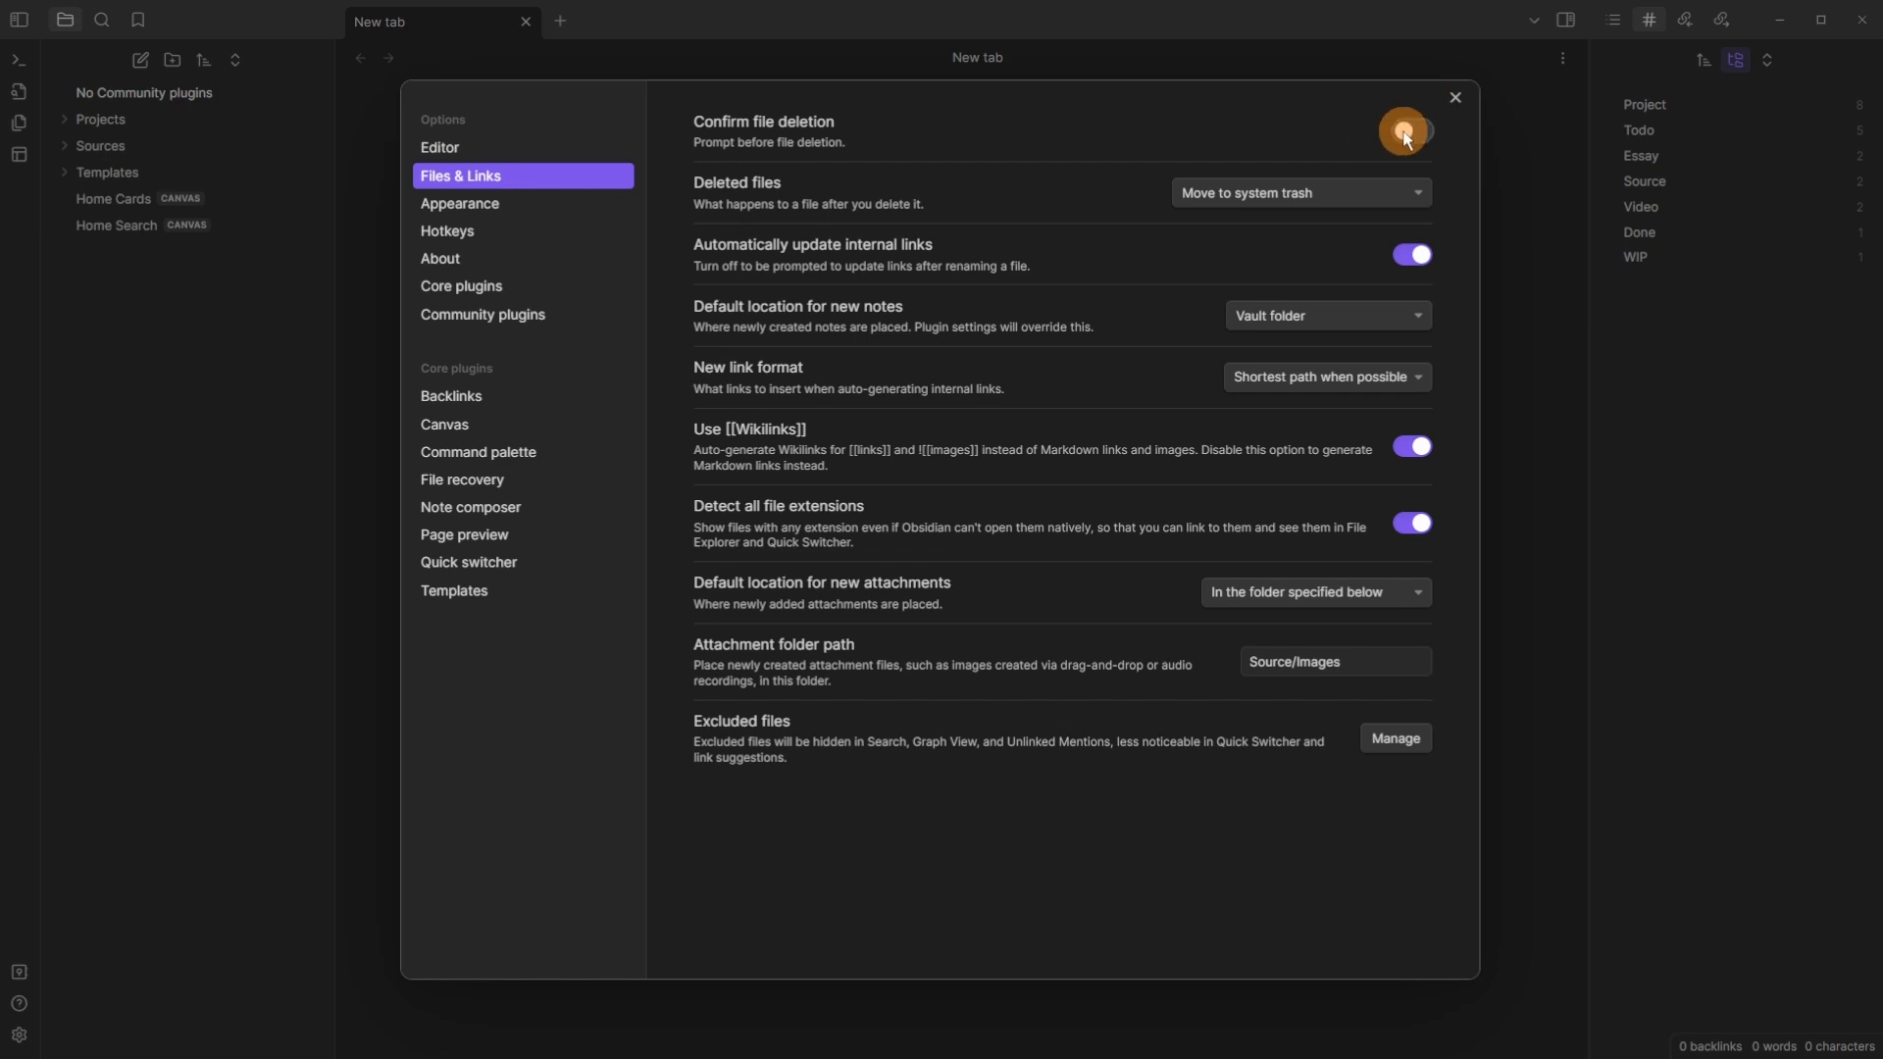
left_click(1409, 136)
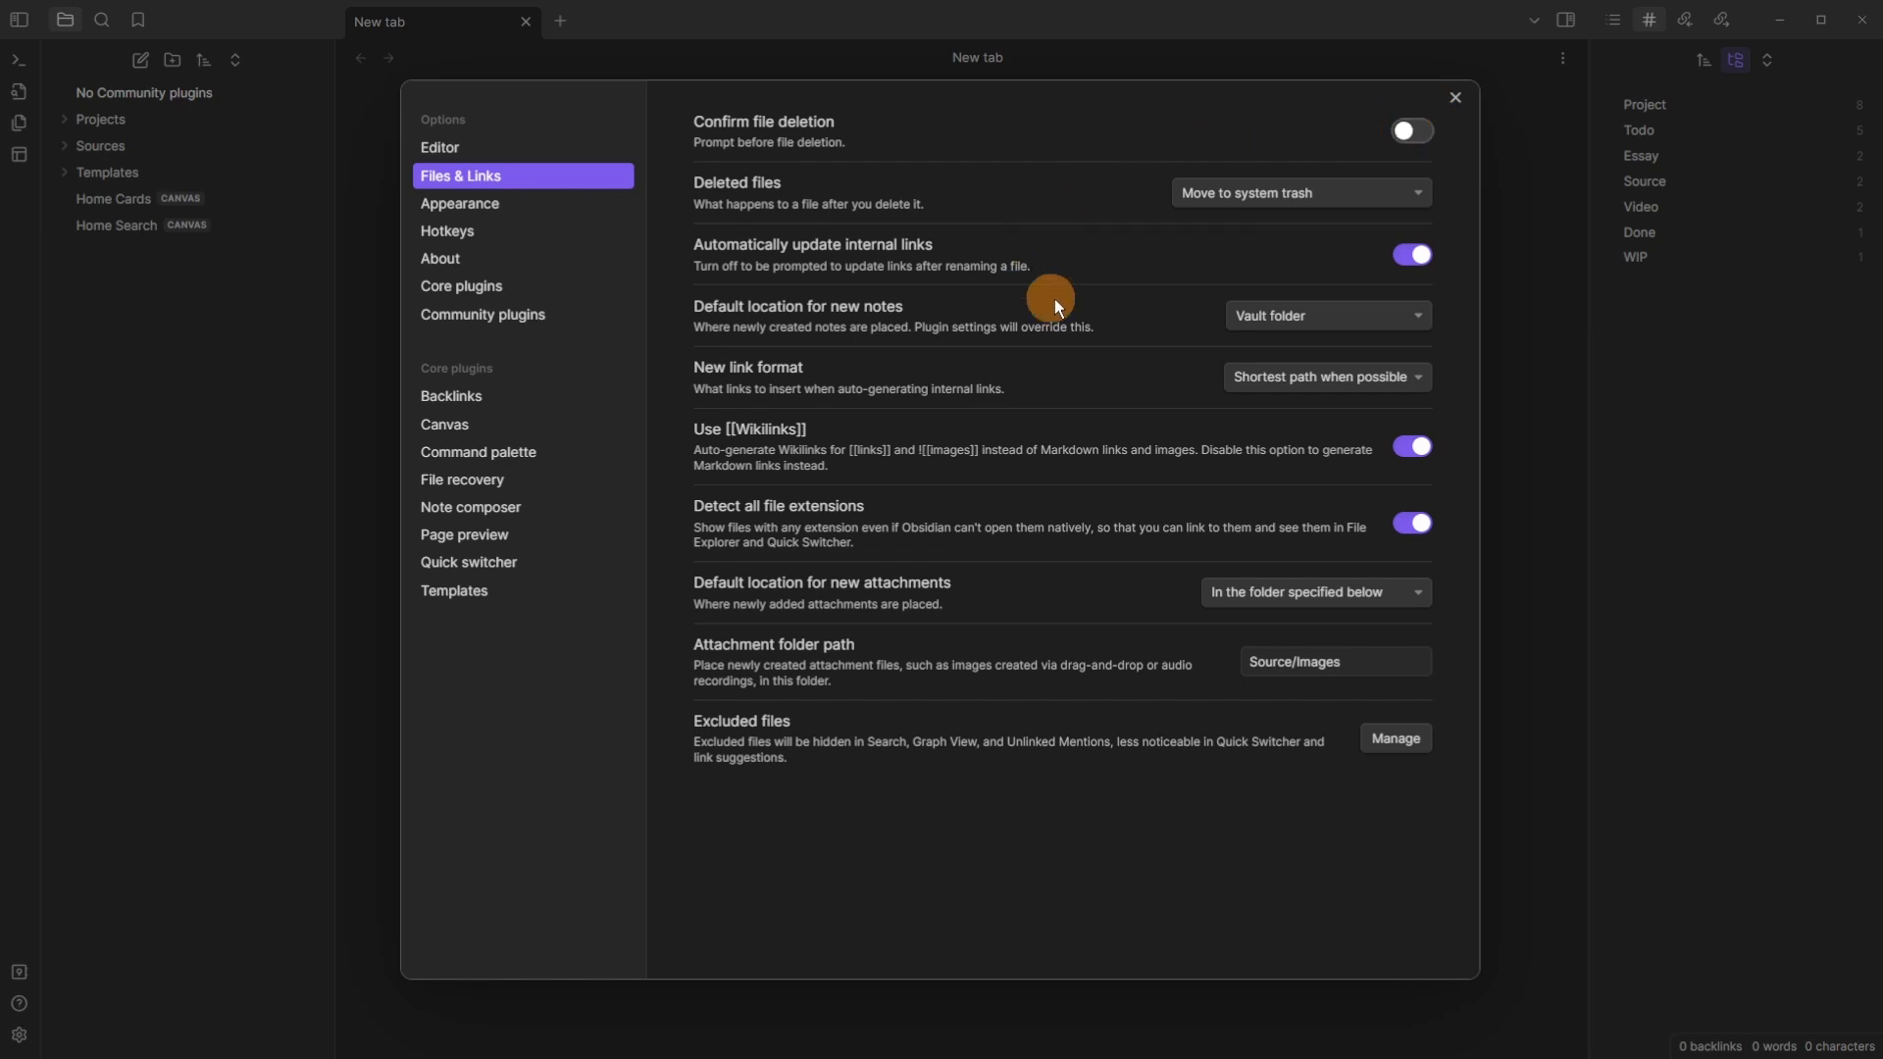
left_click(1328, 316)
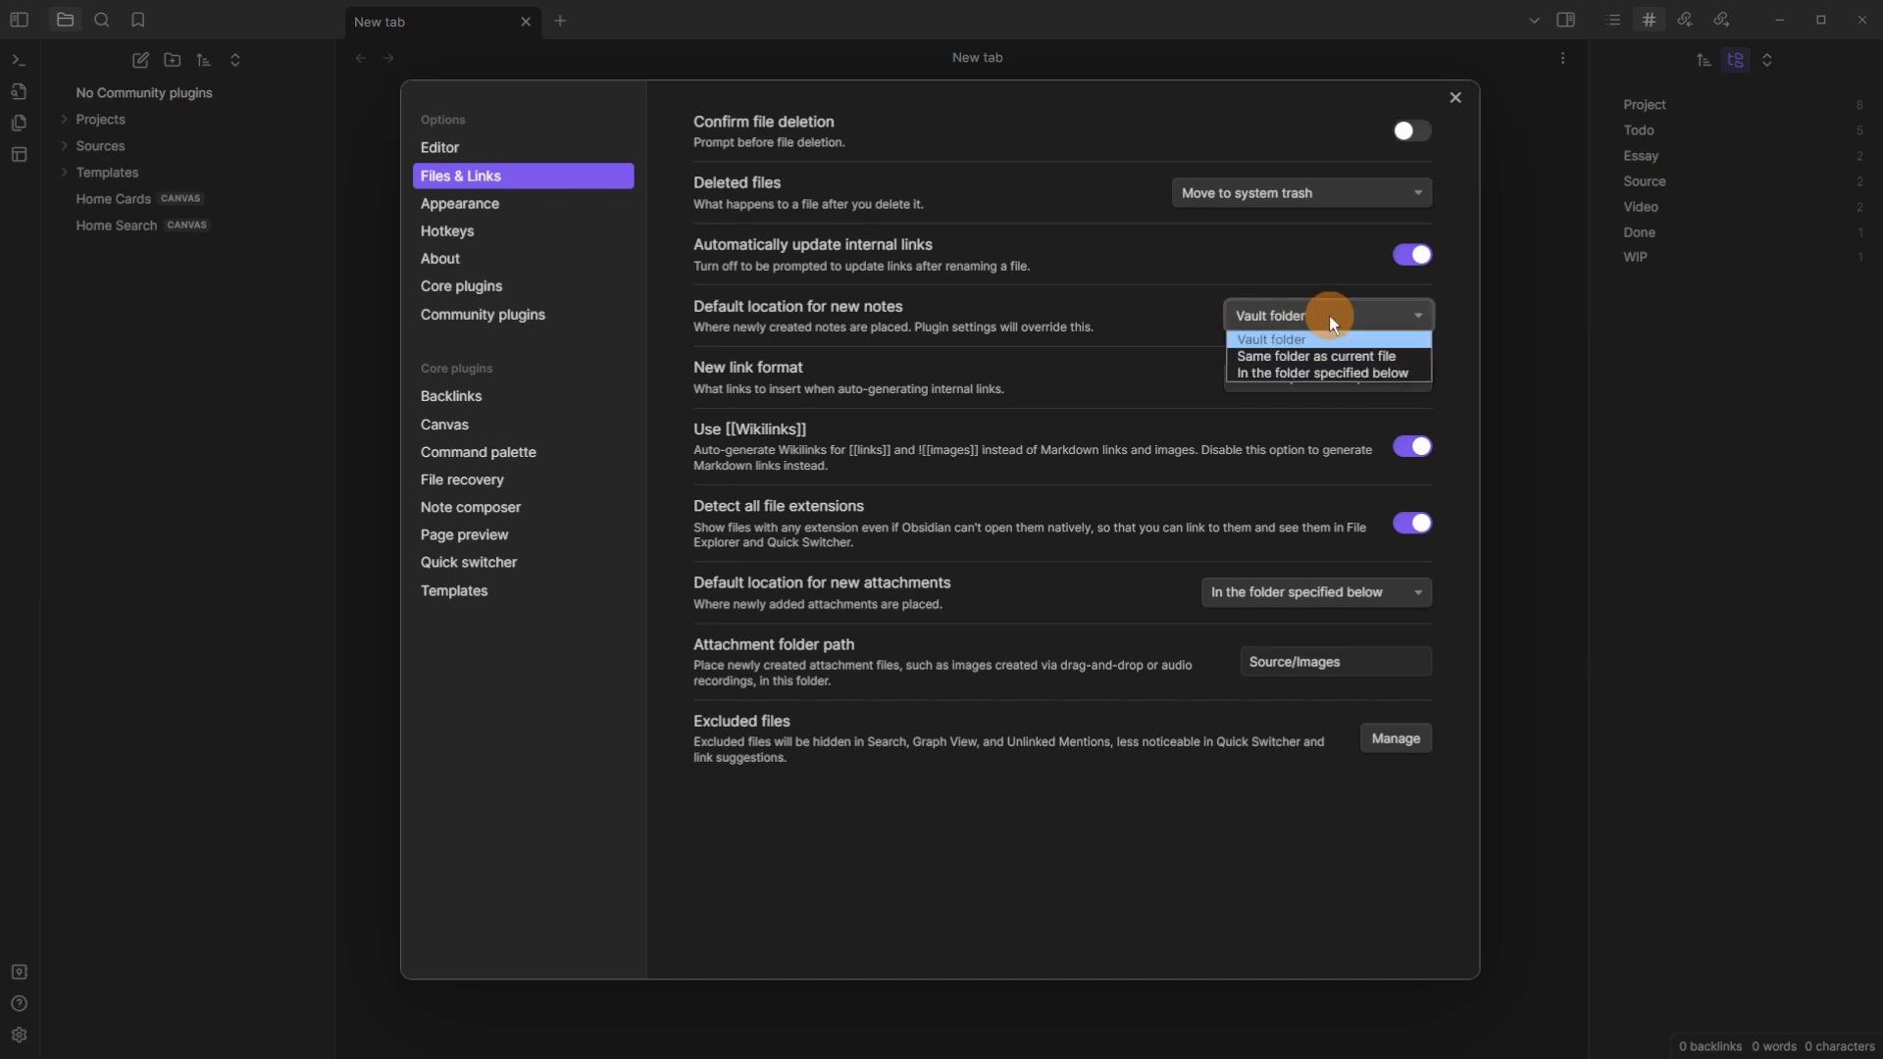
left_click(1337, 373)
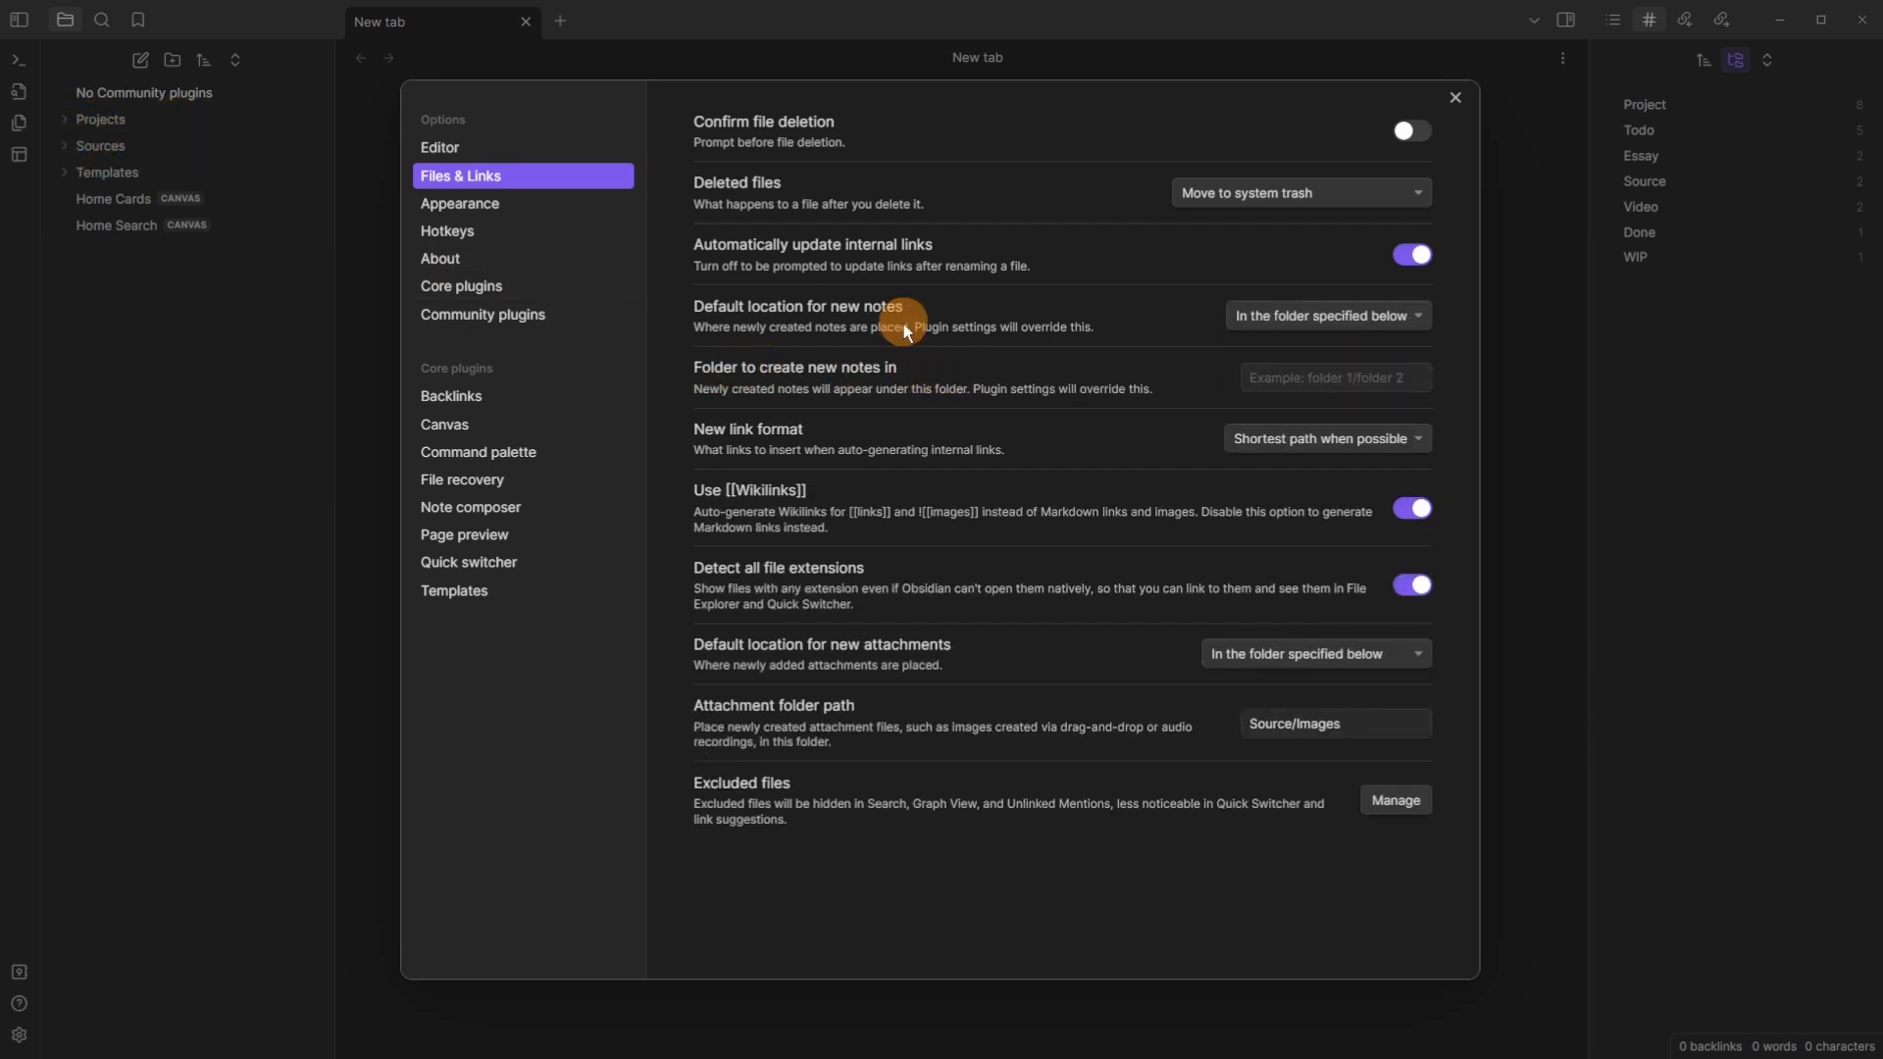
left_click(1322, 377)
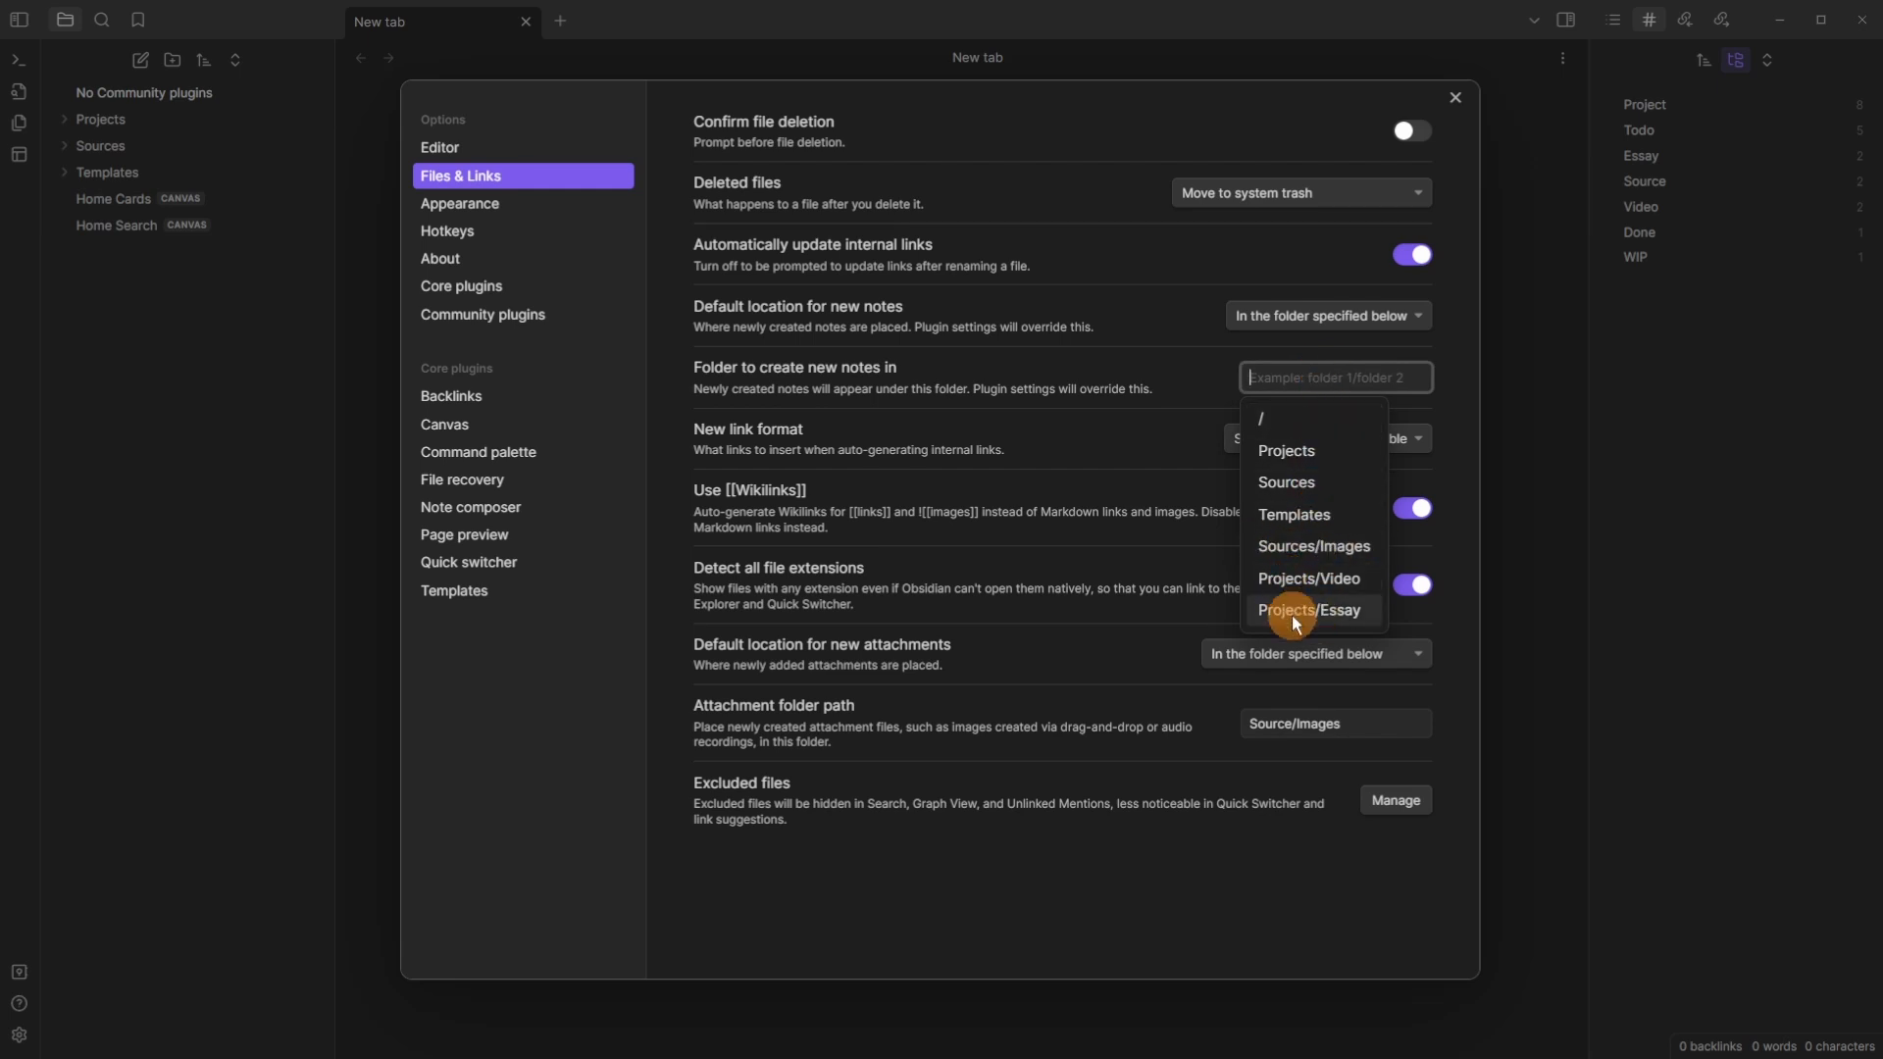
left_click(1326, 315)
left_click(1328, 339)
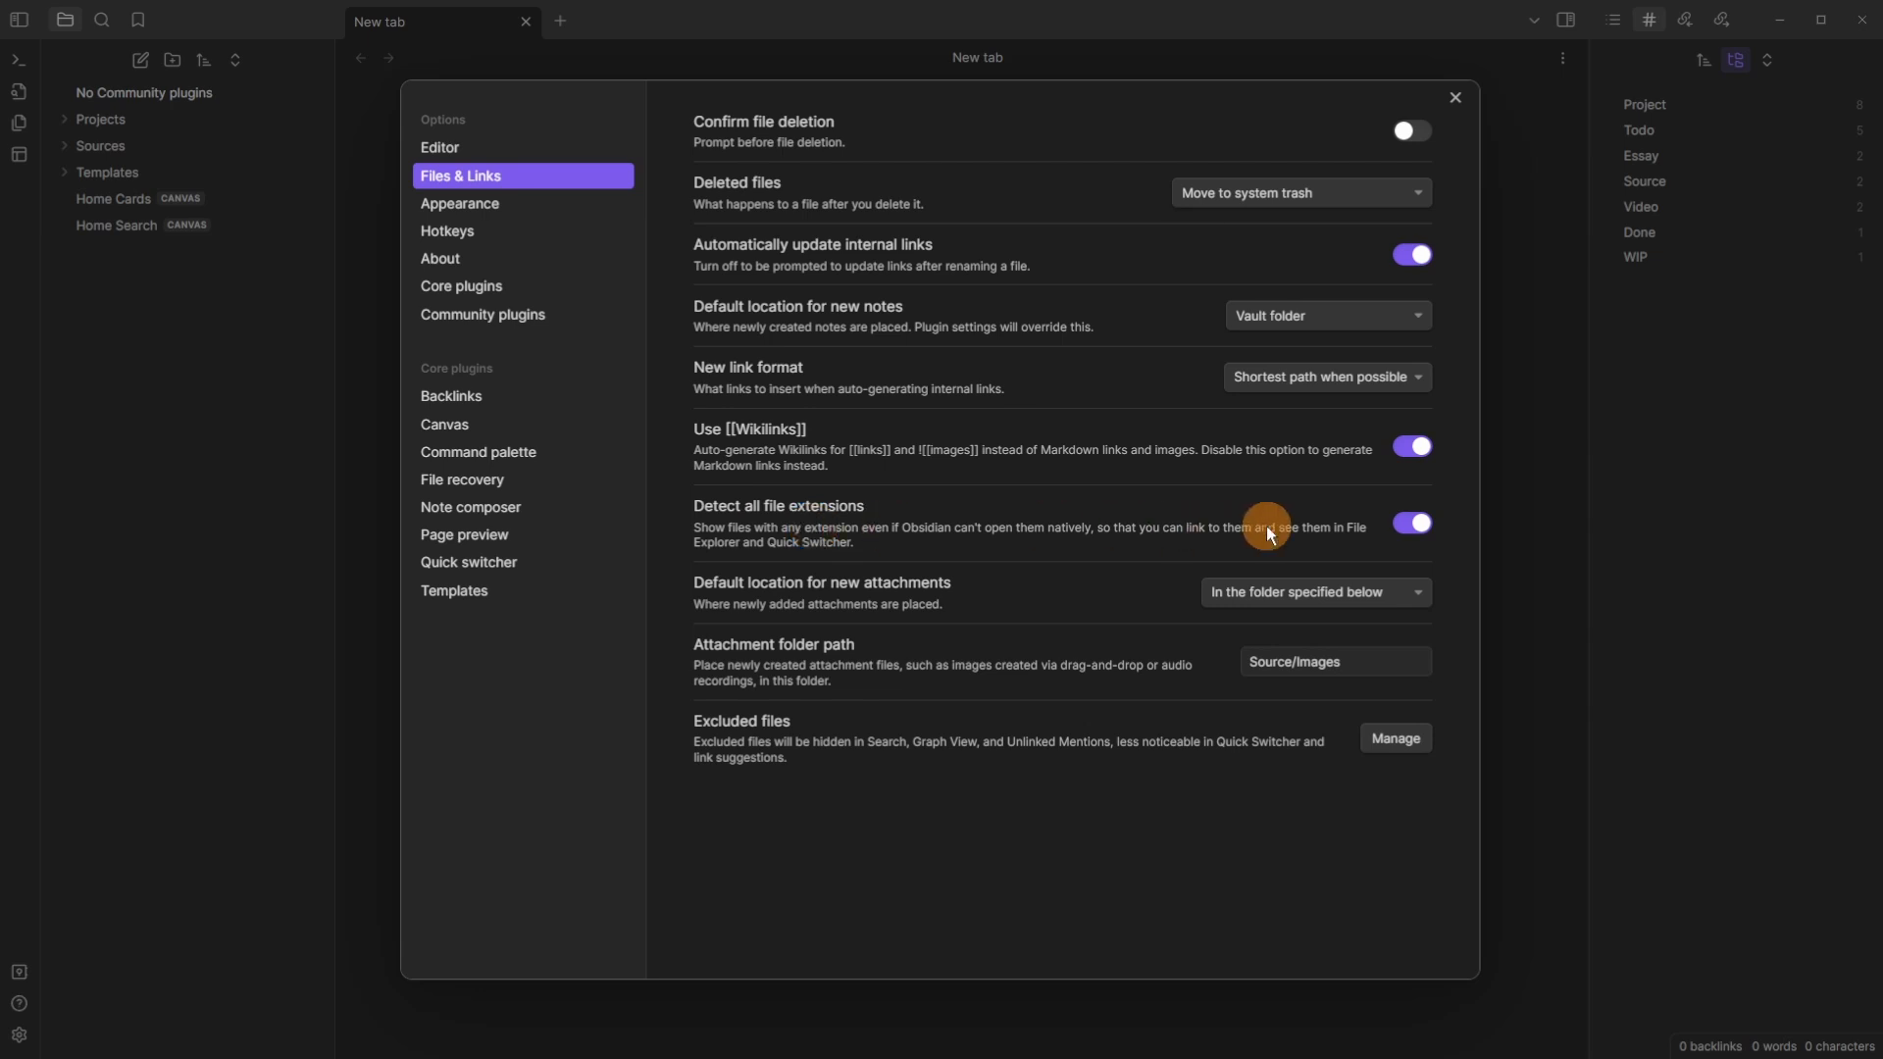
Step: Turn Detect all file extensions off and on again
left_click(1412, 524)
left_click(1413, 525)
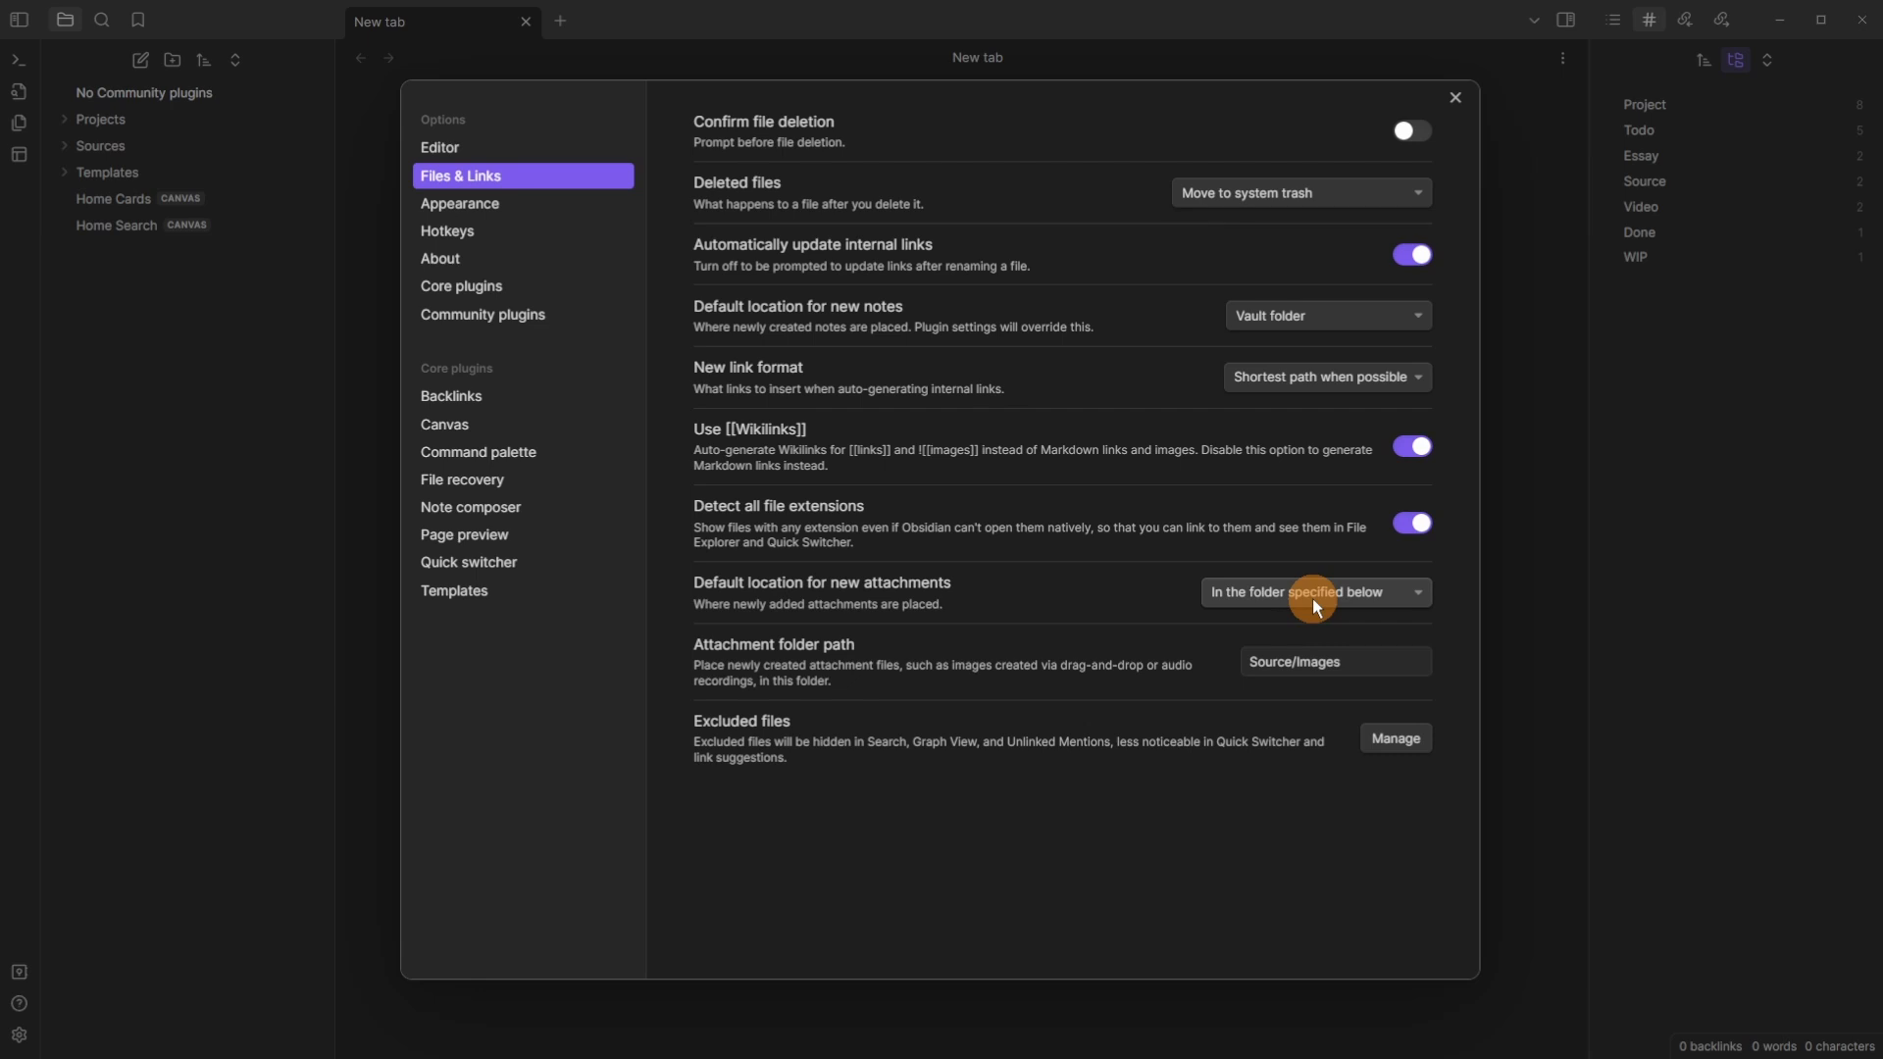
Step: Set the Images folder inside Sources as the attachment folder from the file explorer
left_click(1334, 662)
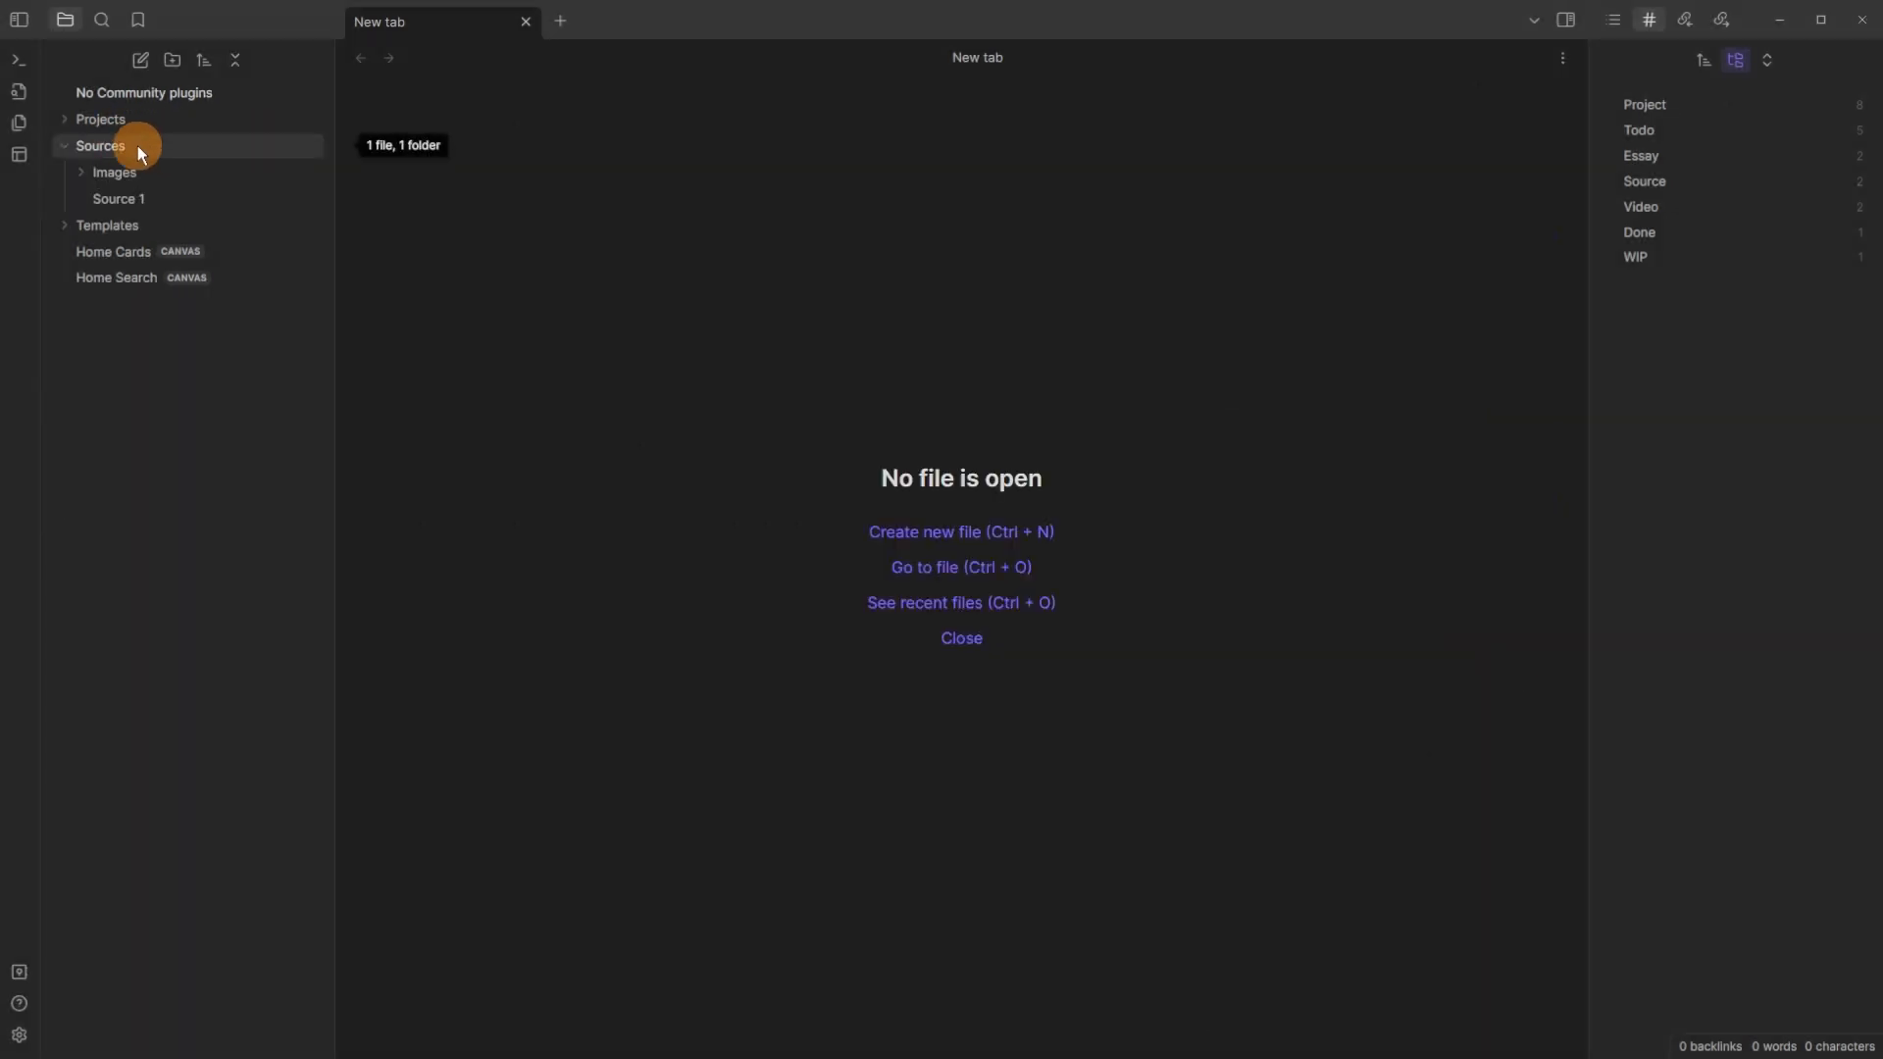
right_click(152, 181)
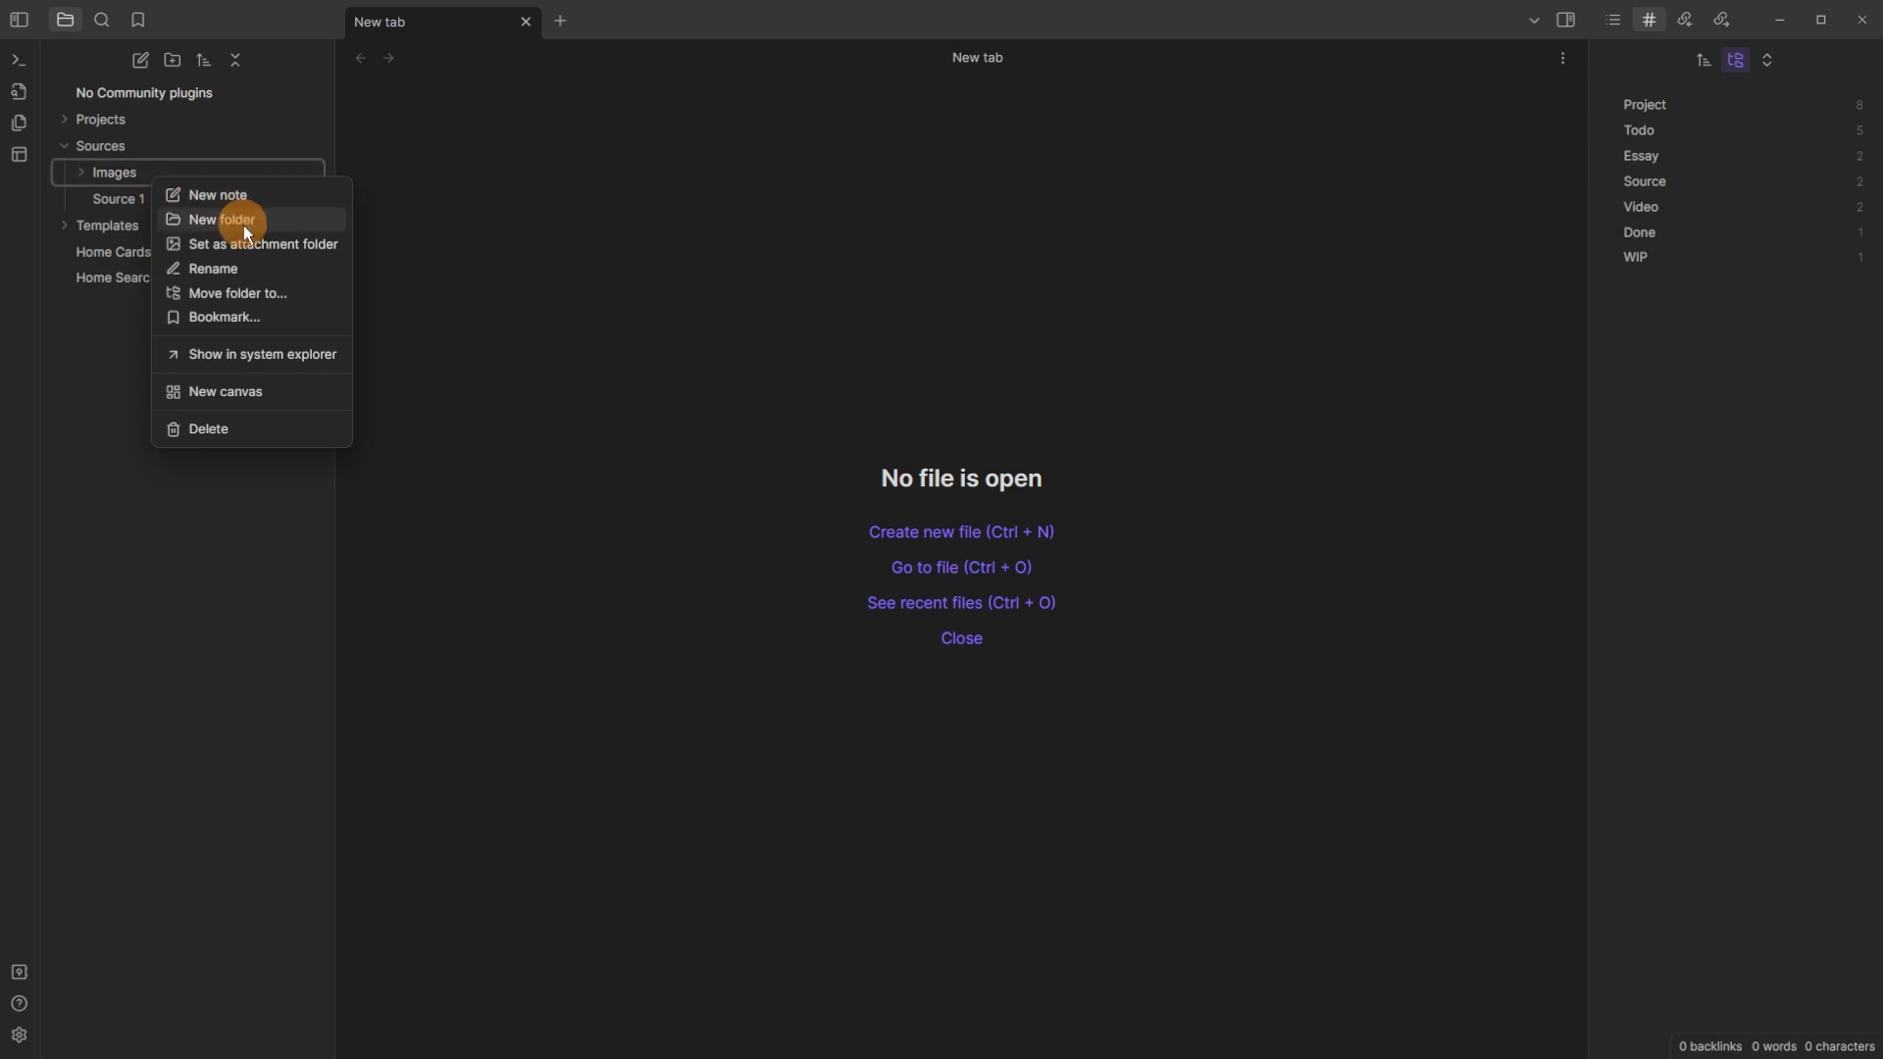
left_click(299, 246)
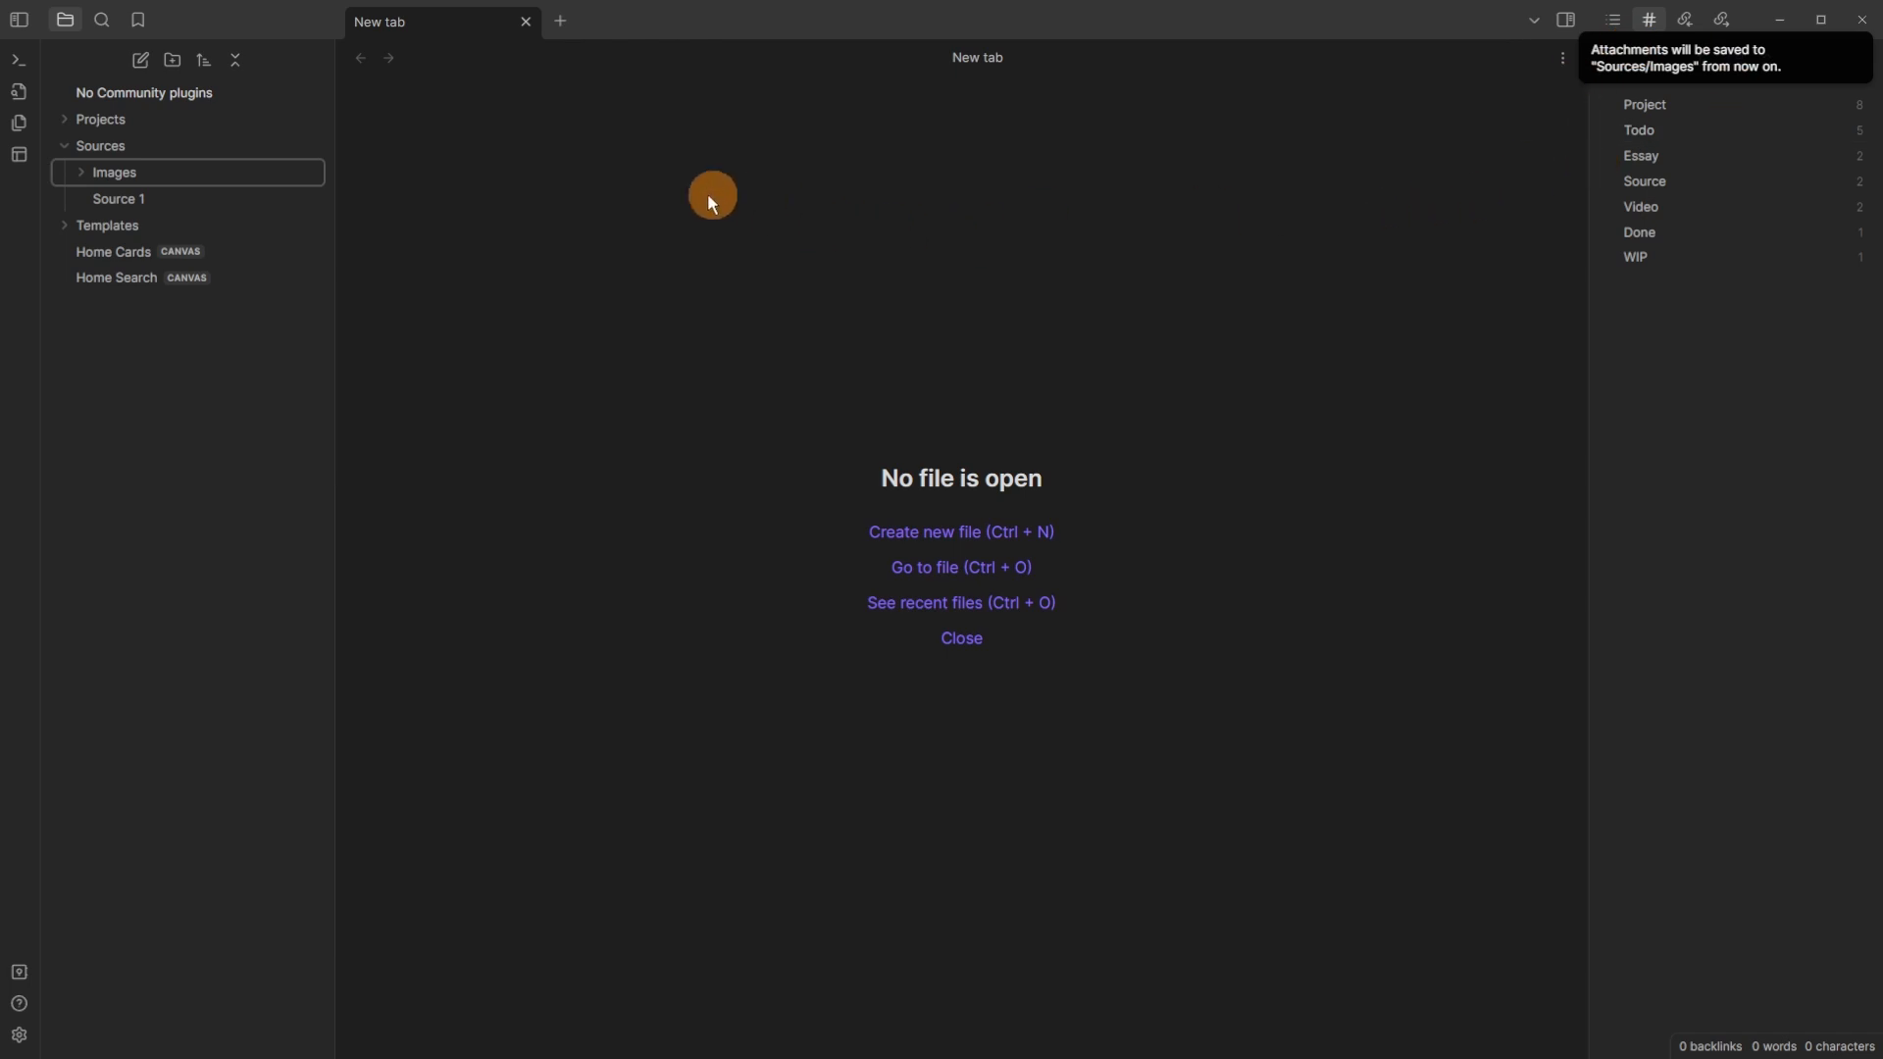
Step: Try Projects as the attachment folder and check the attachment folder path in the Files & Links settings
right_click(151, 122)
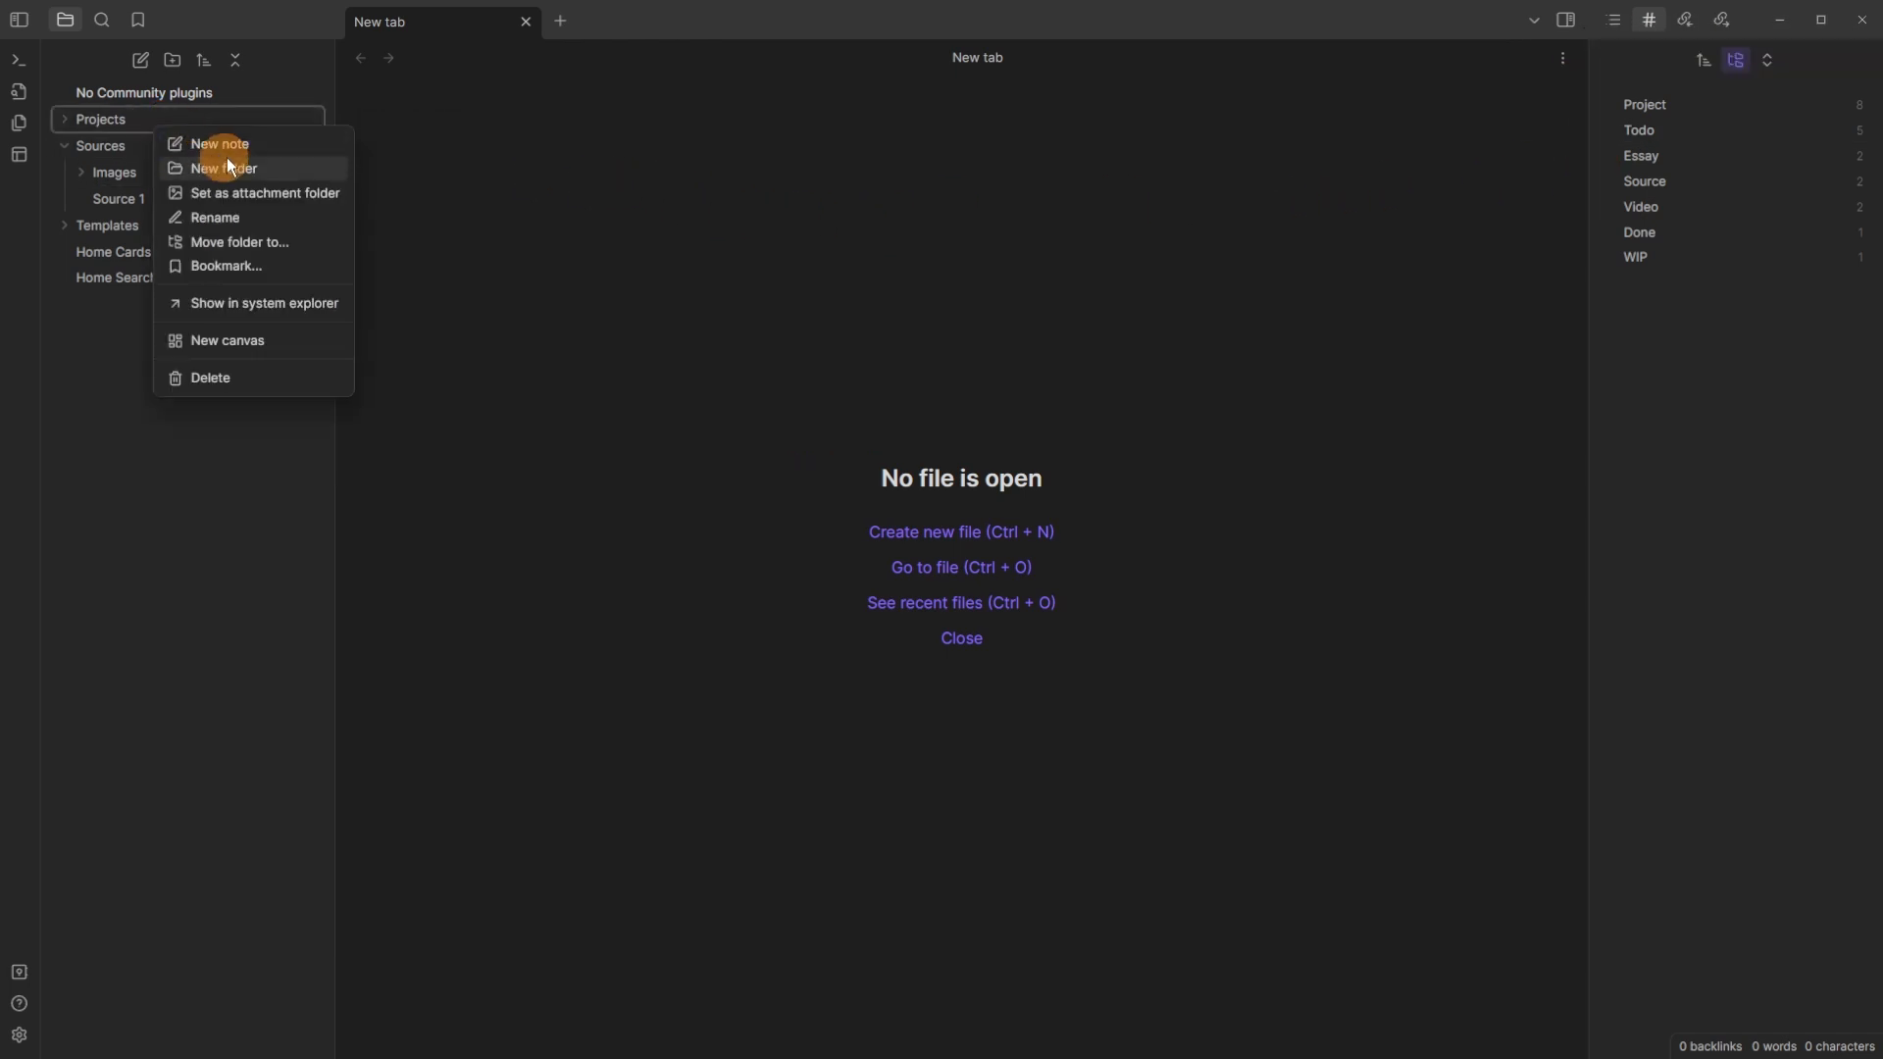
left_click(261, 193)
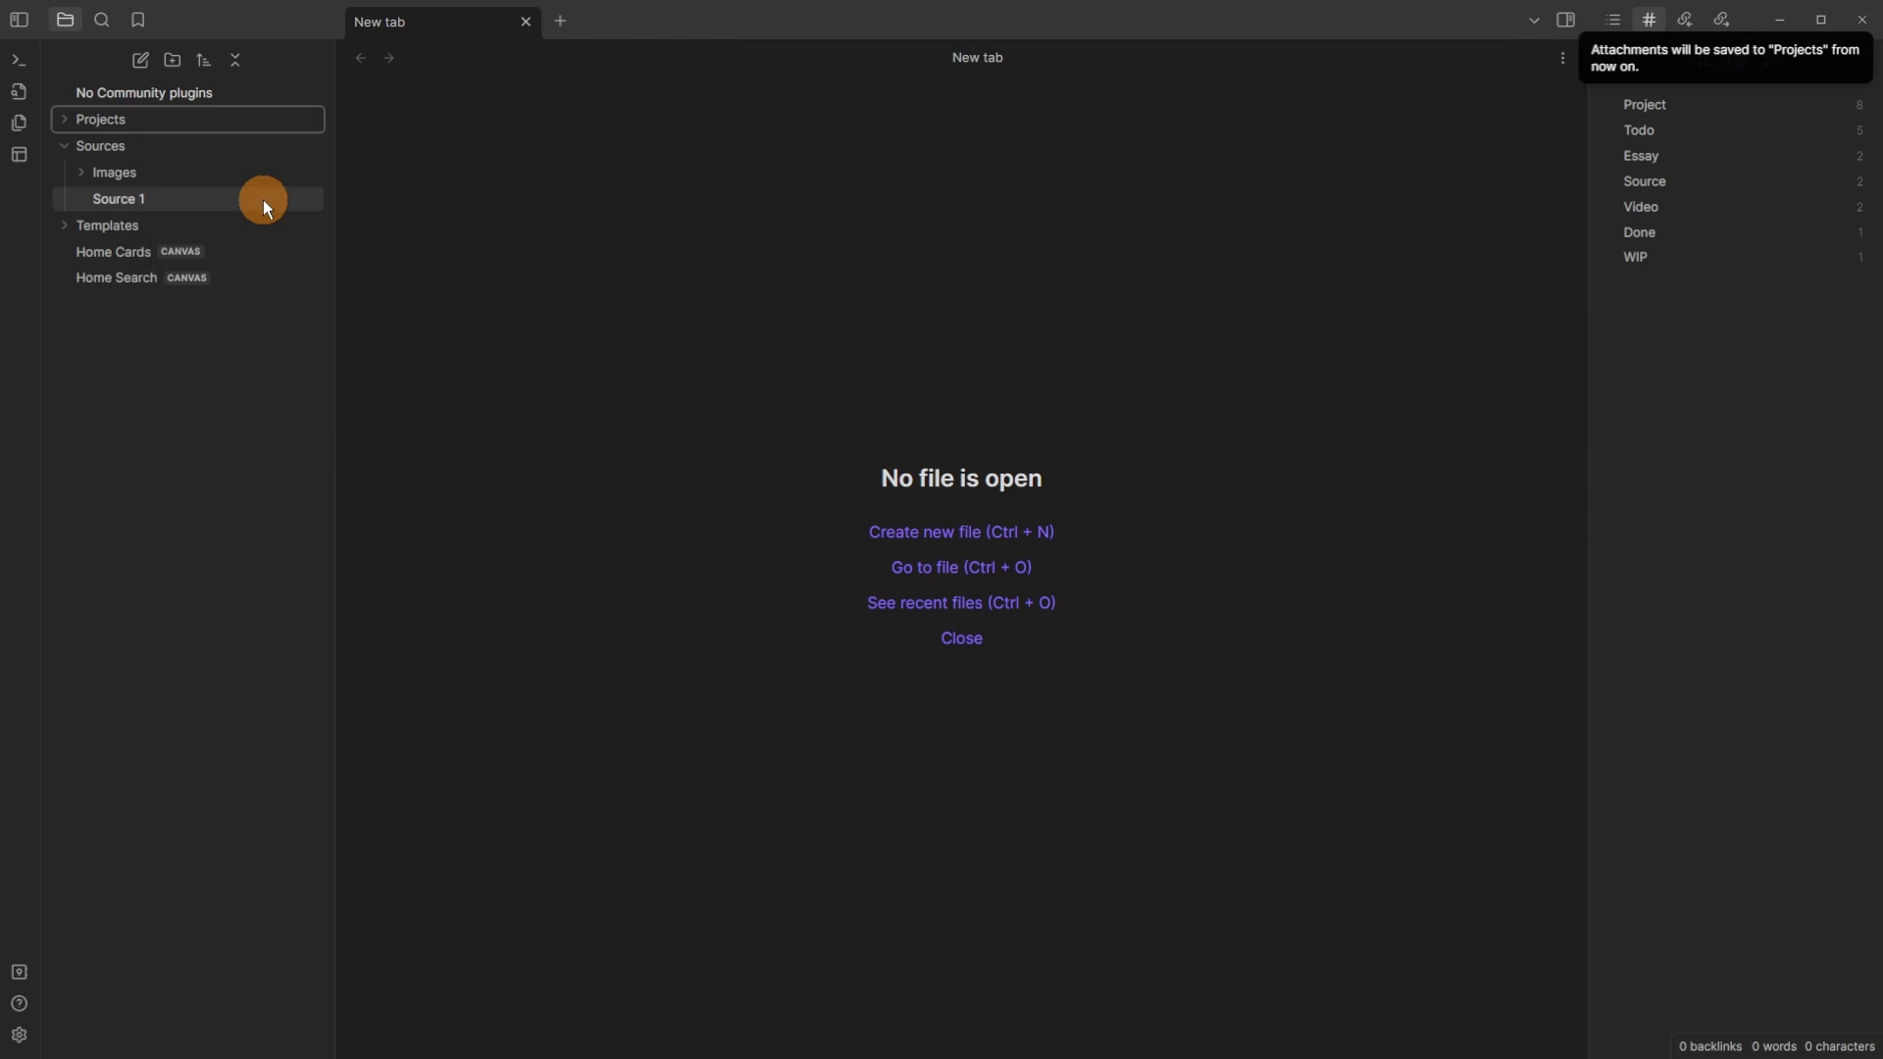
left_click(20, 1035)
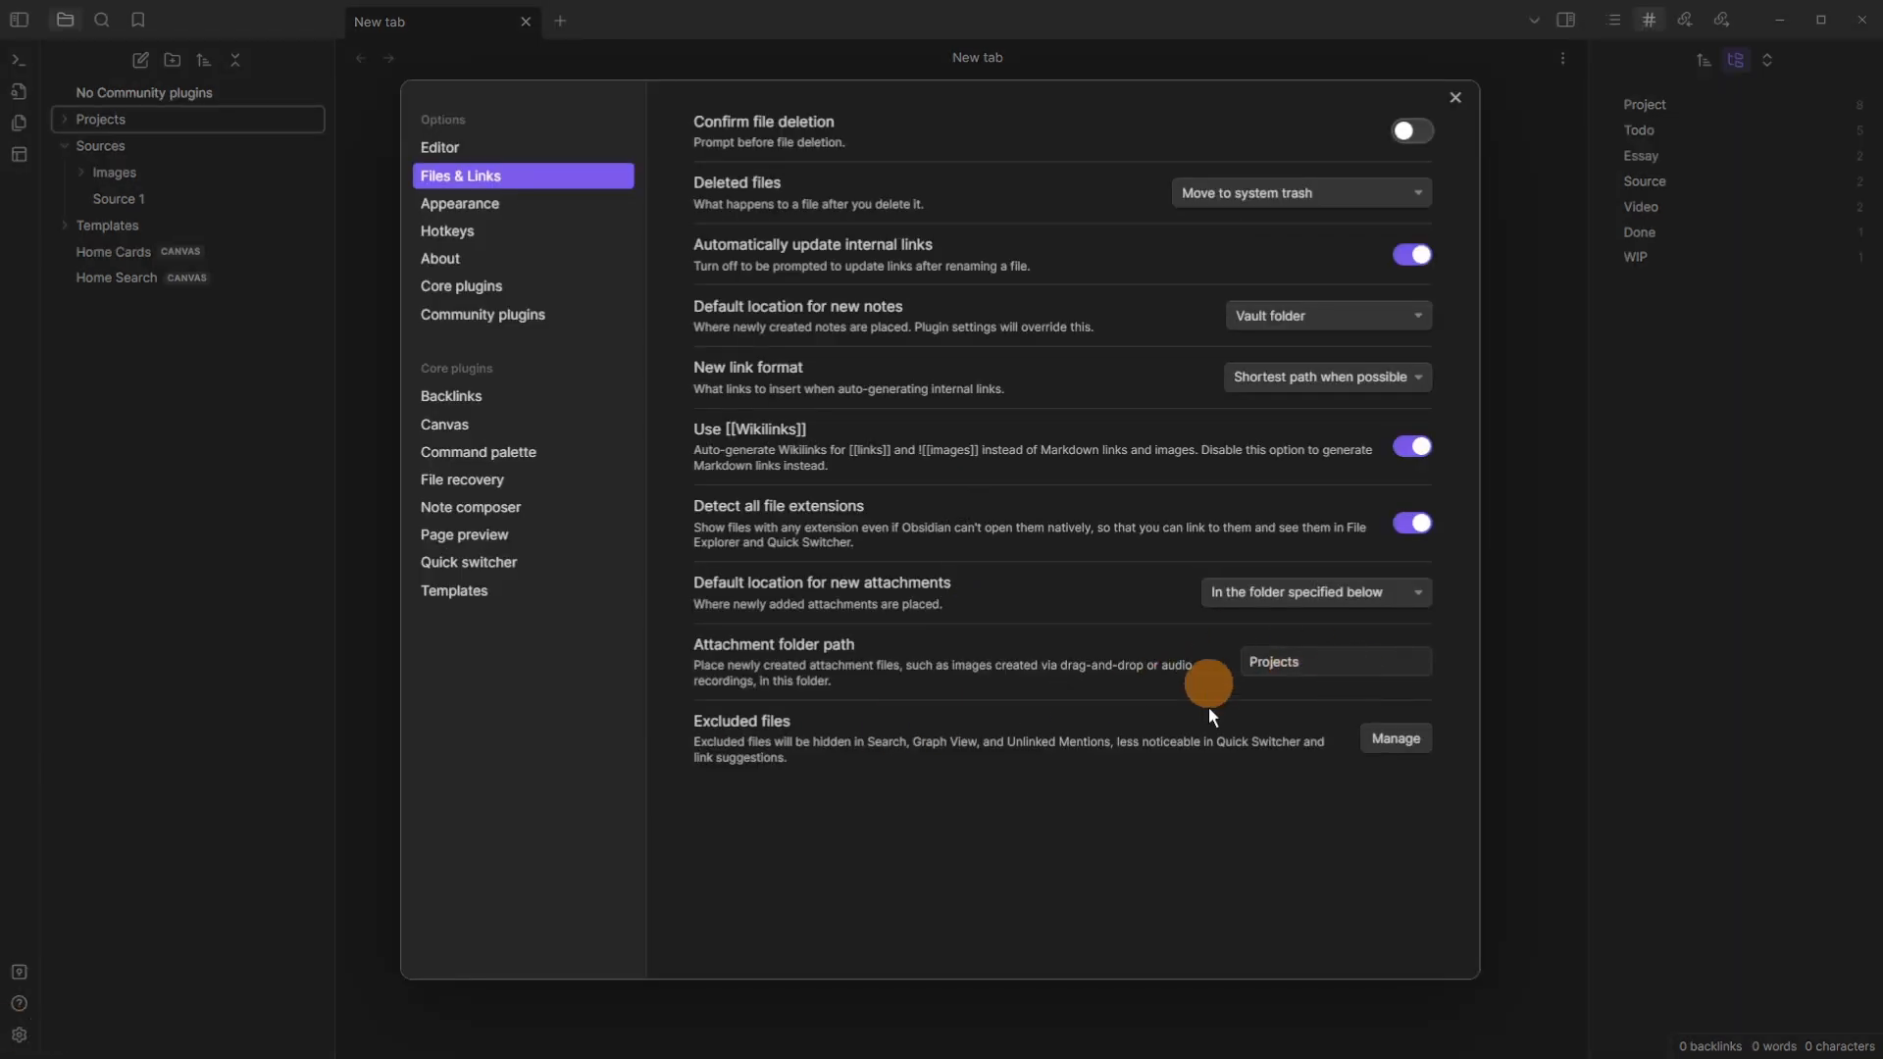
key("Escape")
Step: Switch the attachment folder back to Sources/Images and reopen the settings to check the path
right_click(176, 175)
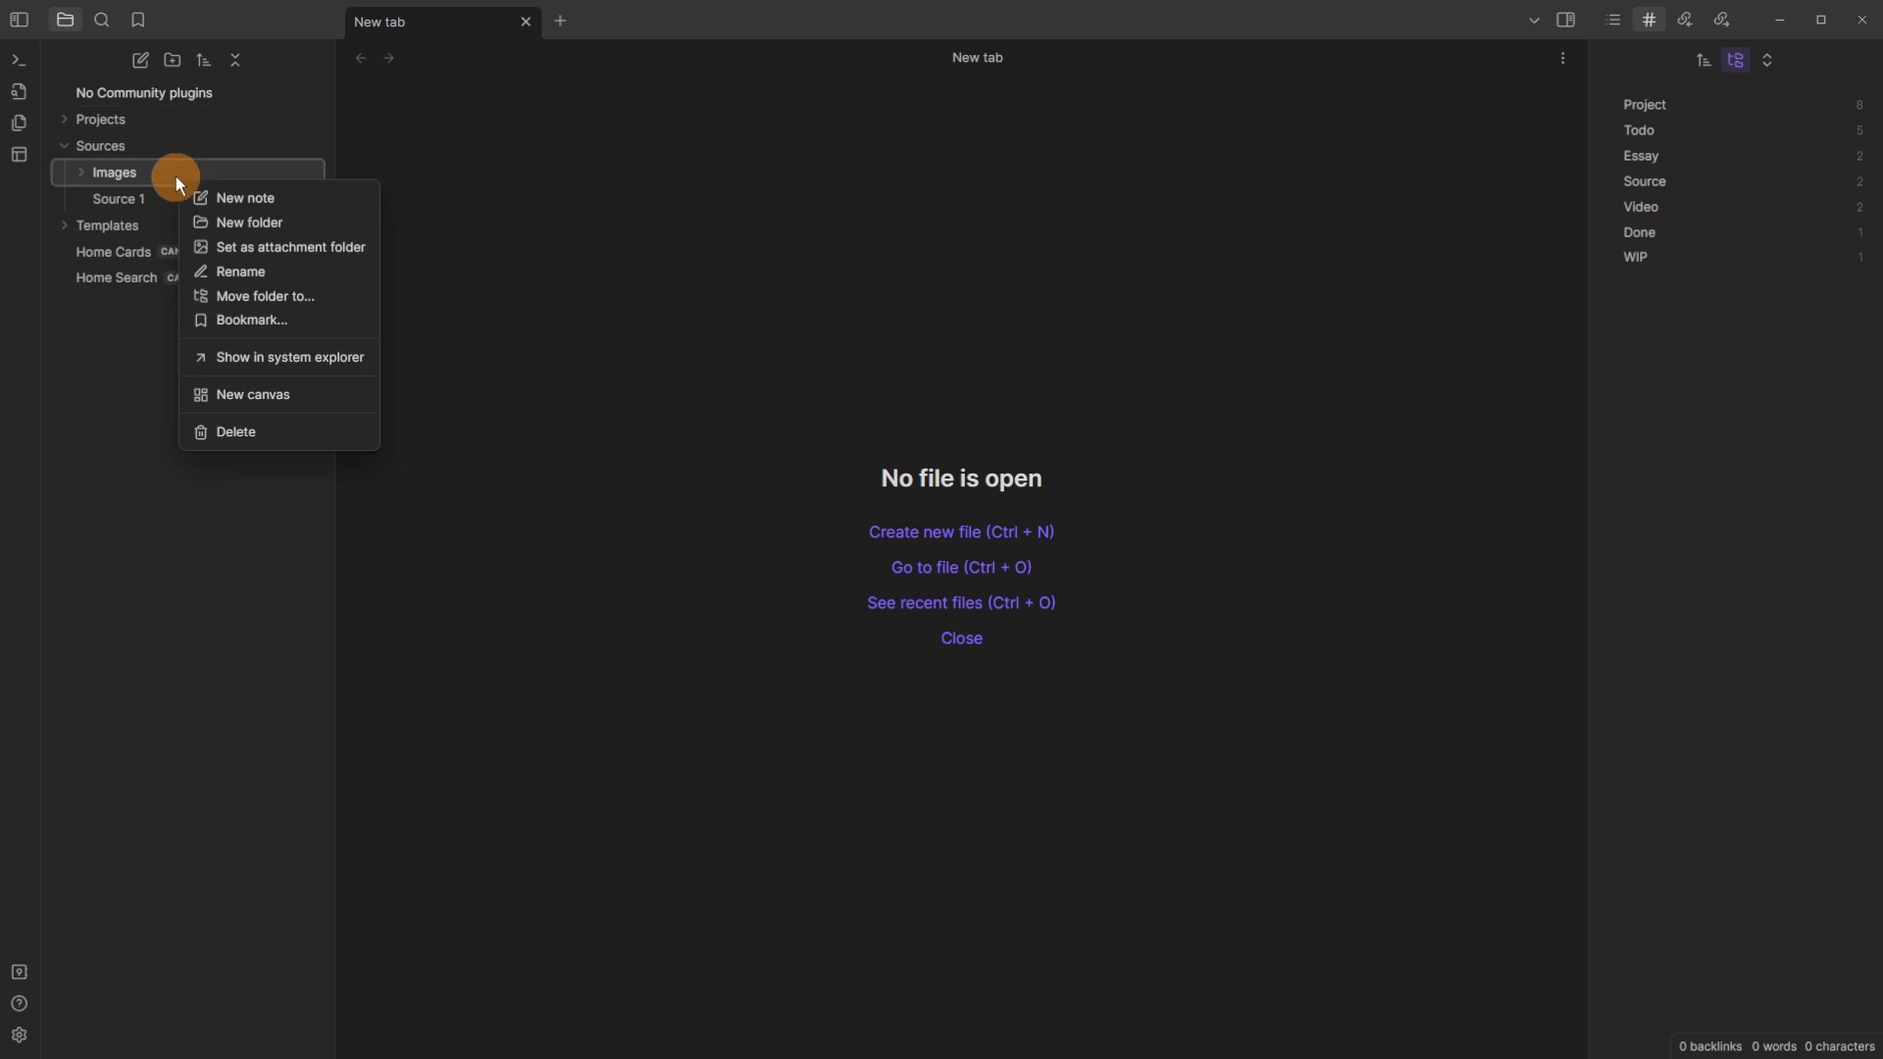
left_click(314, 247)
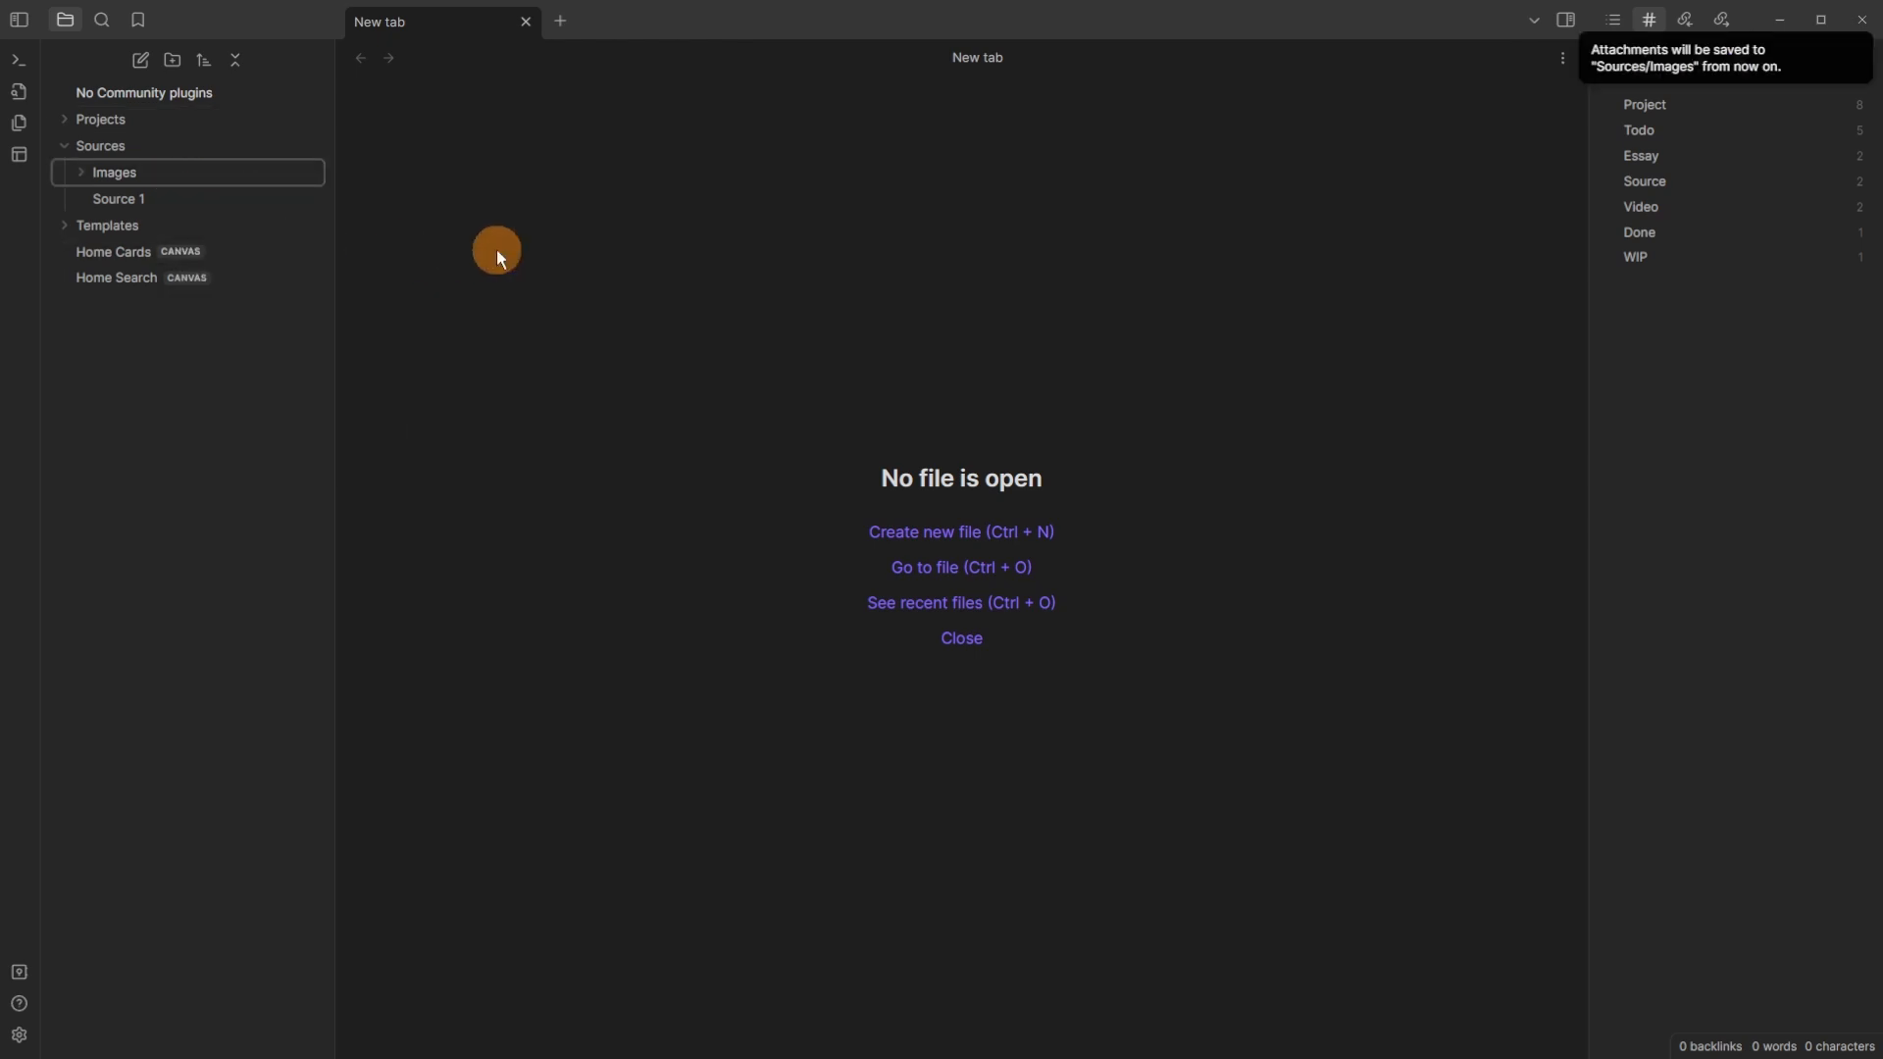
key("ctrl+comma")
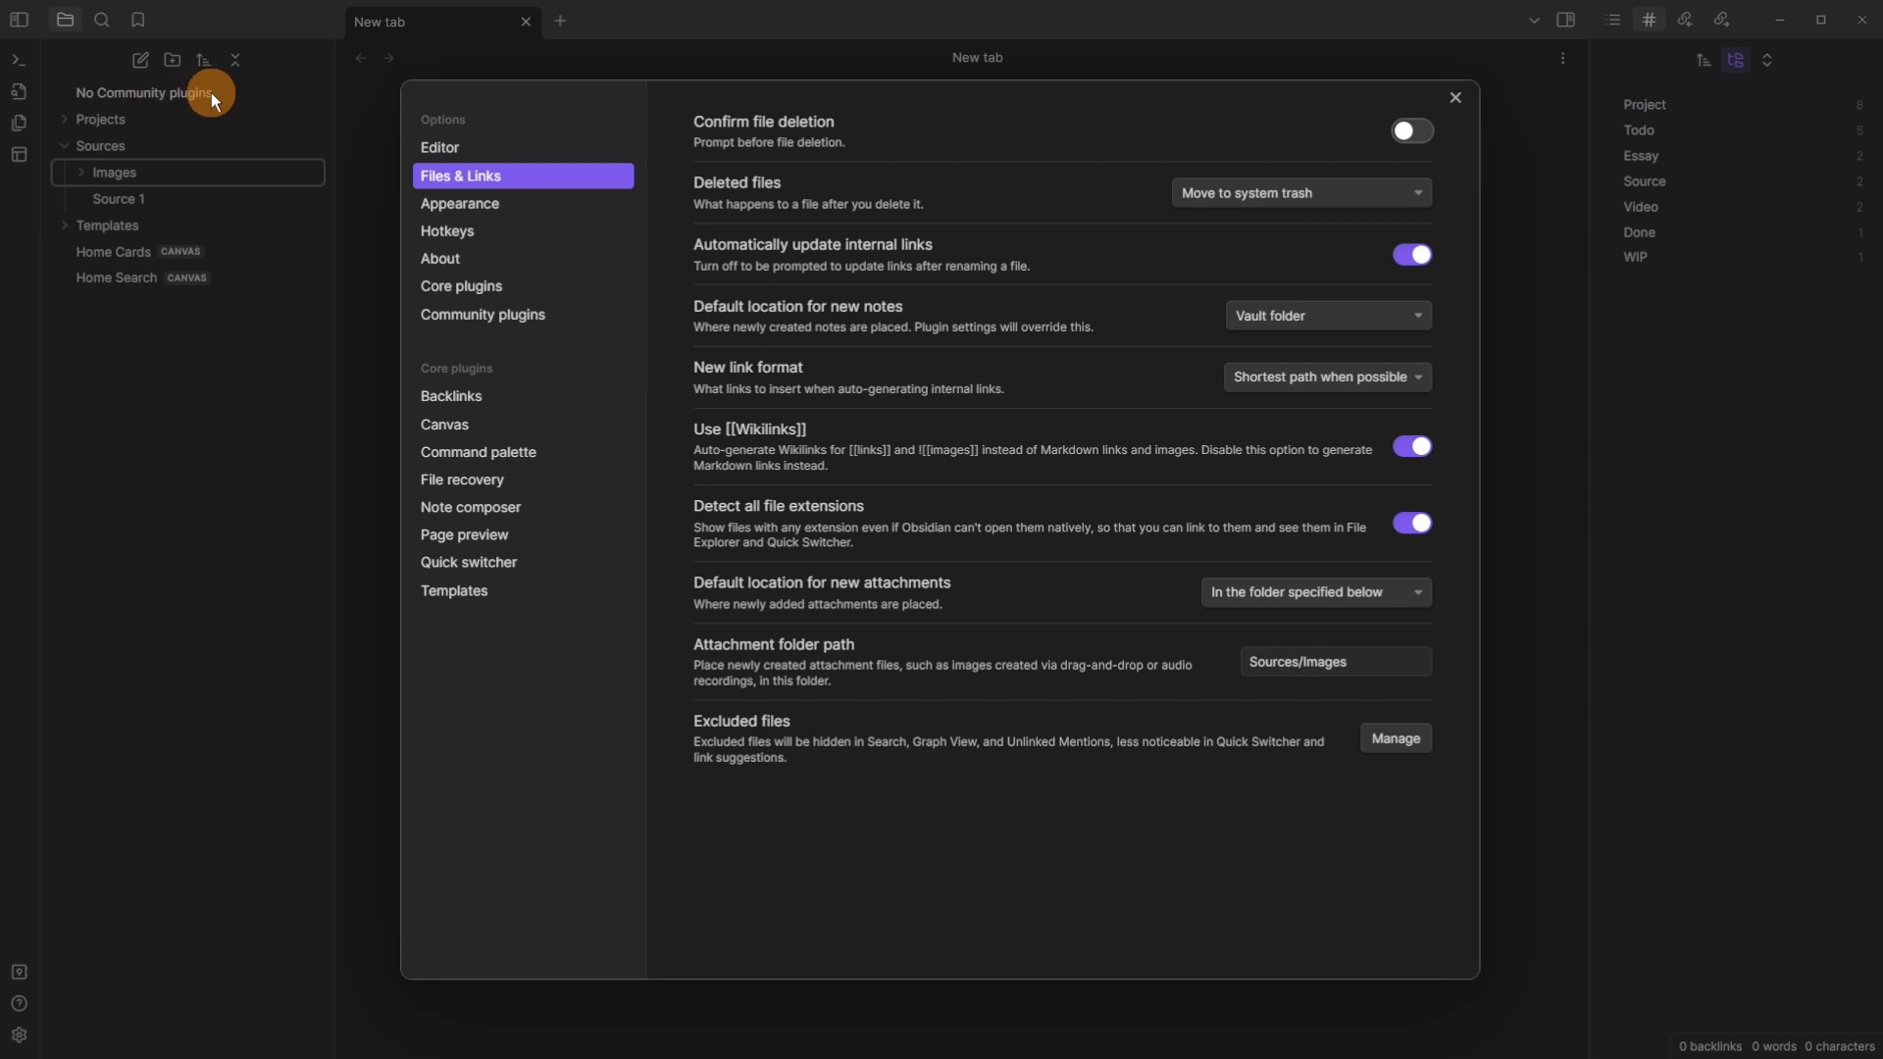
Step: Examine the base color scheme options and the accent color picker in the Appearance settings
left_click(460, 203)
left_click(1339, 139)
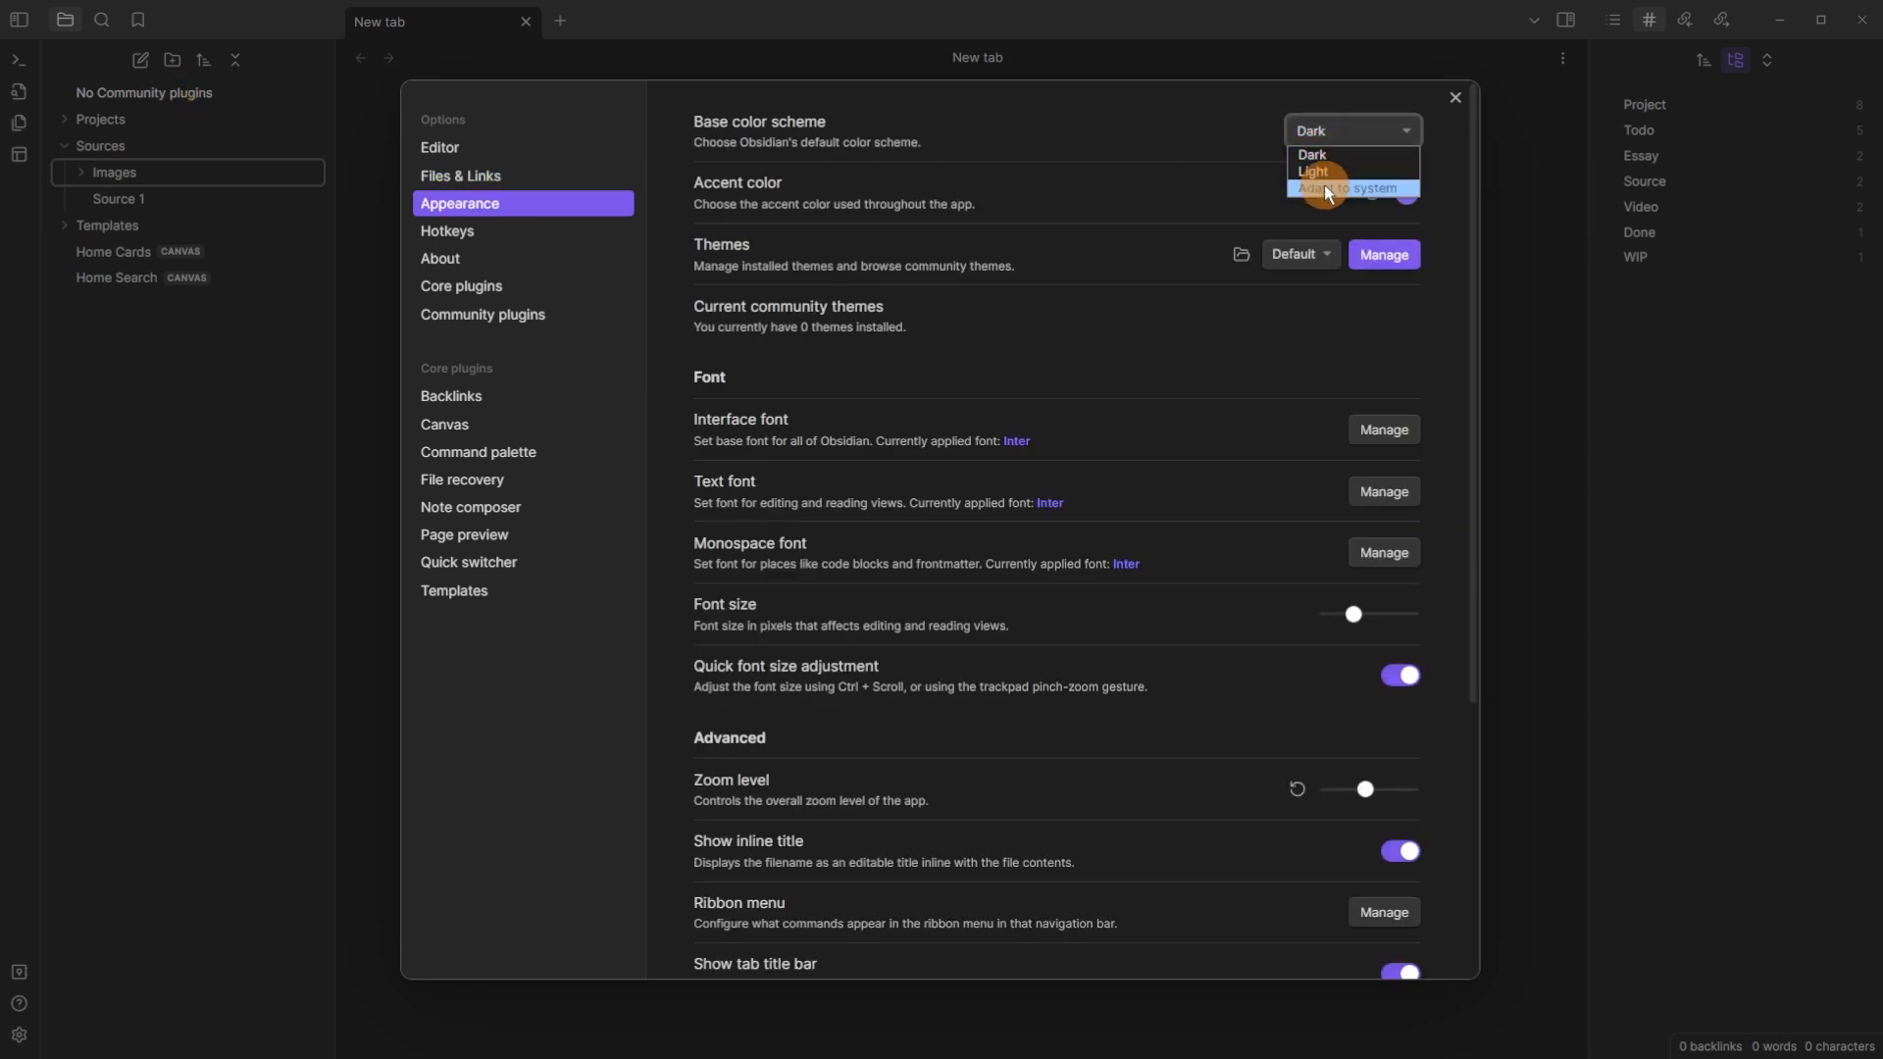
left_click(1212, 153)
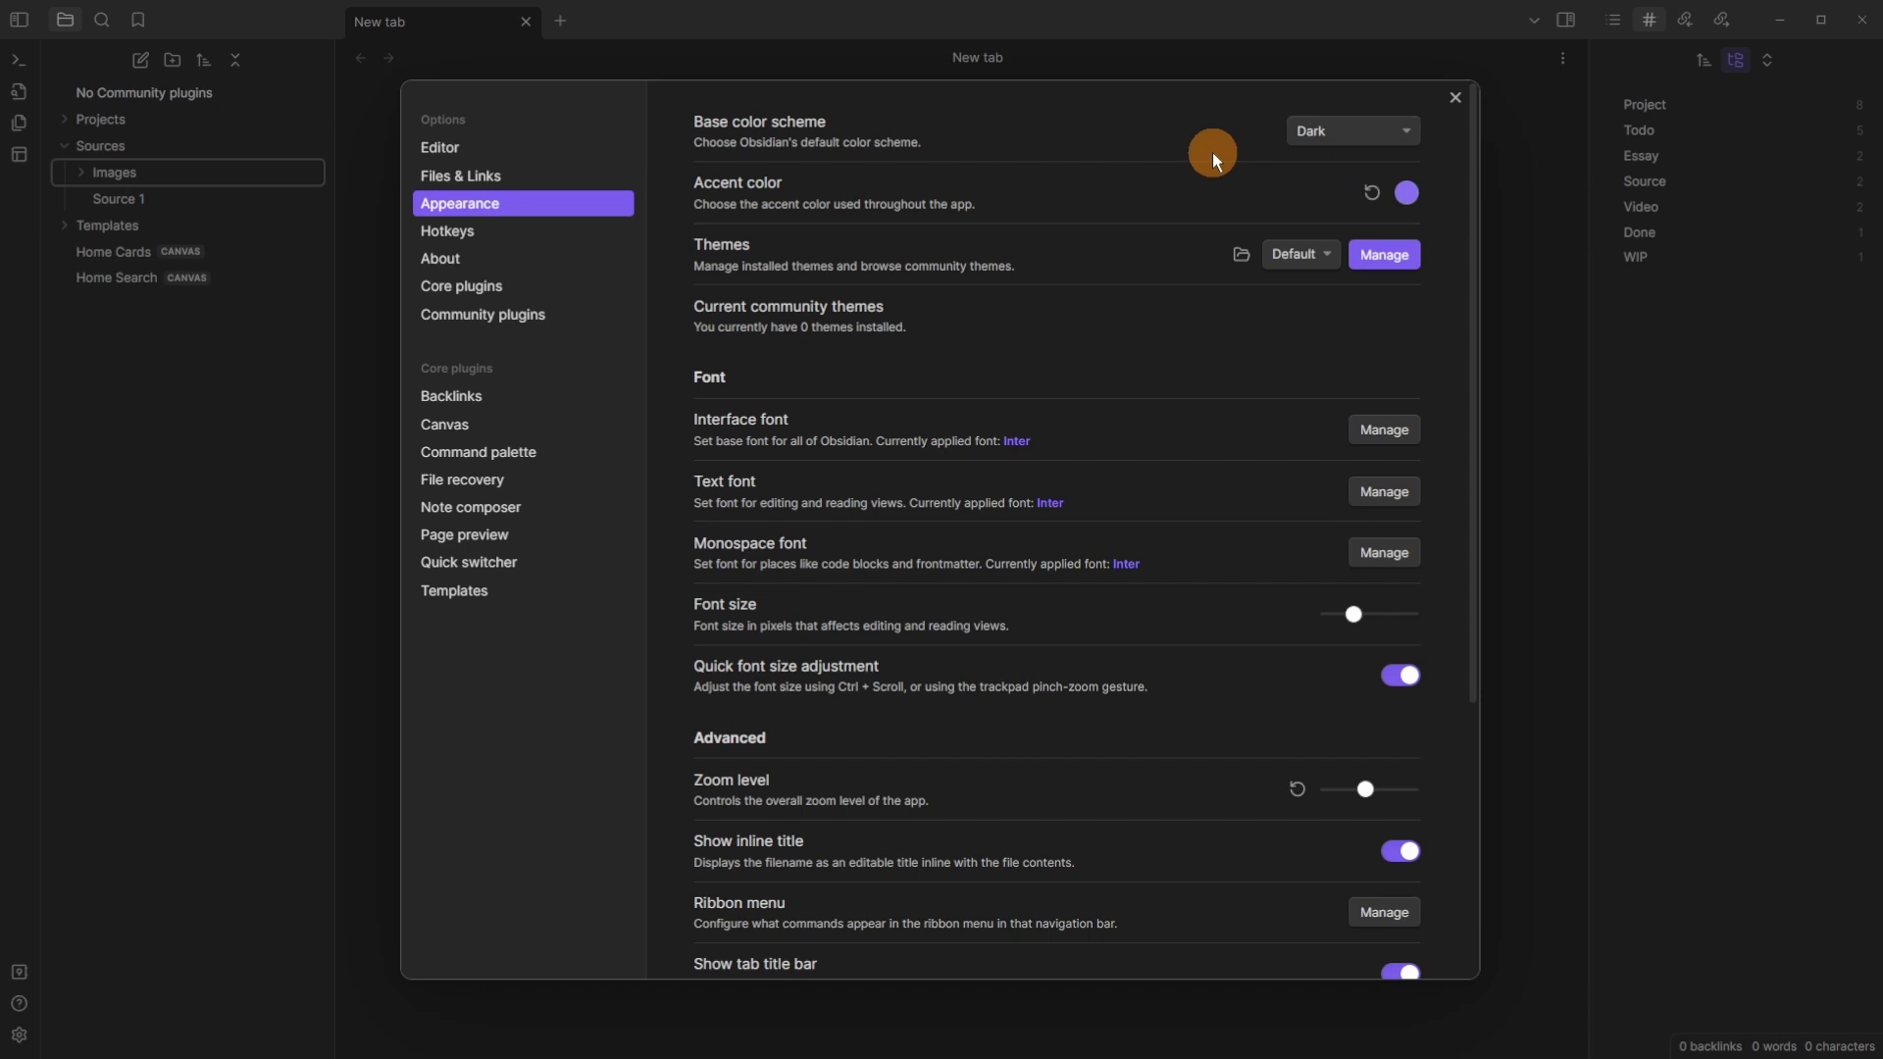
left_click(1404, 196)
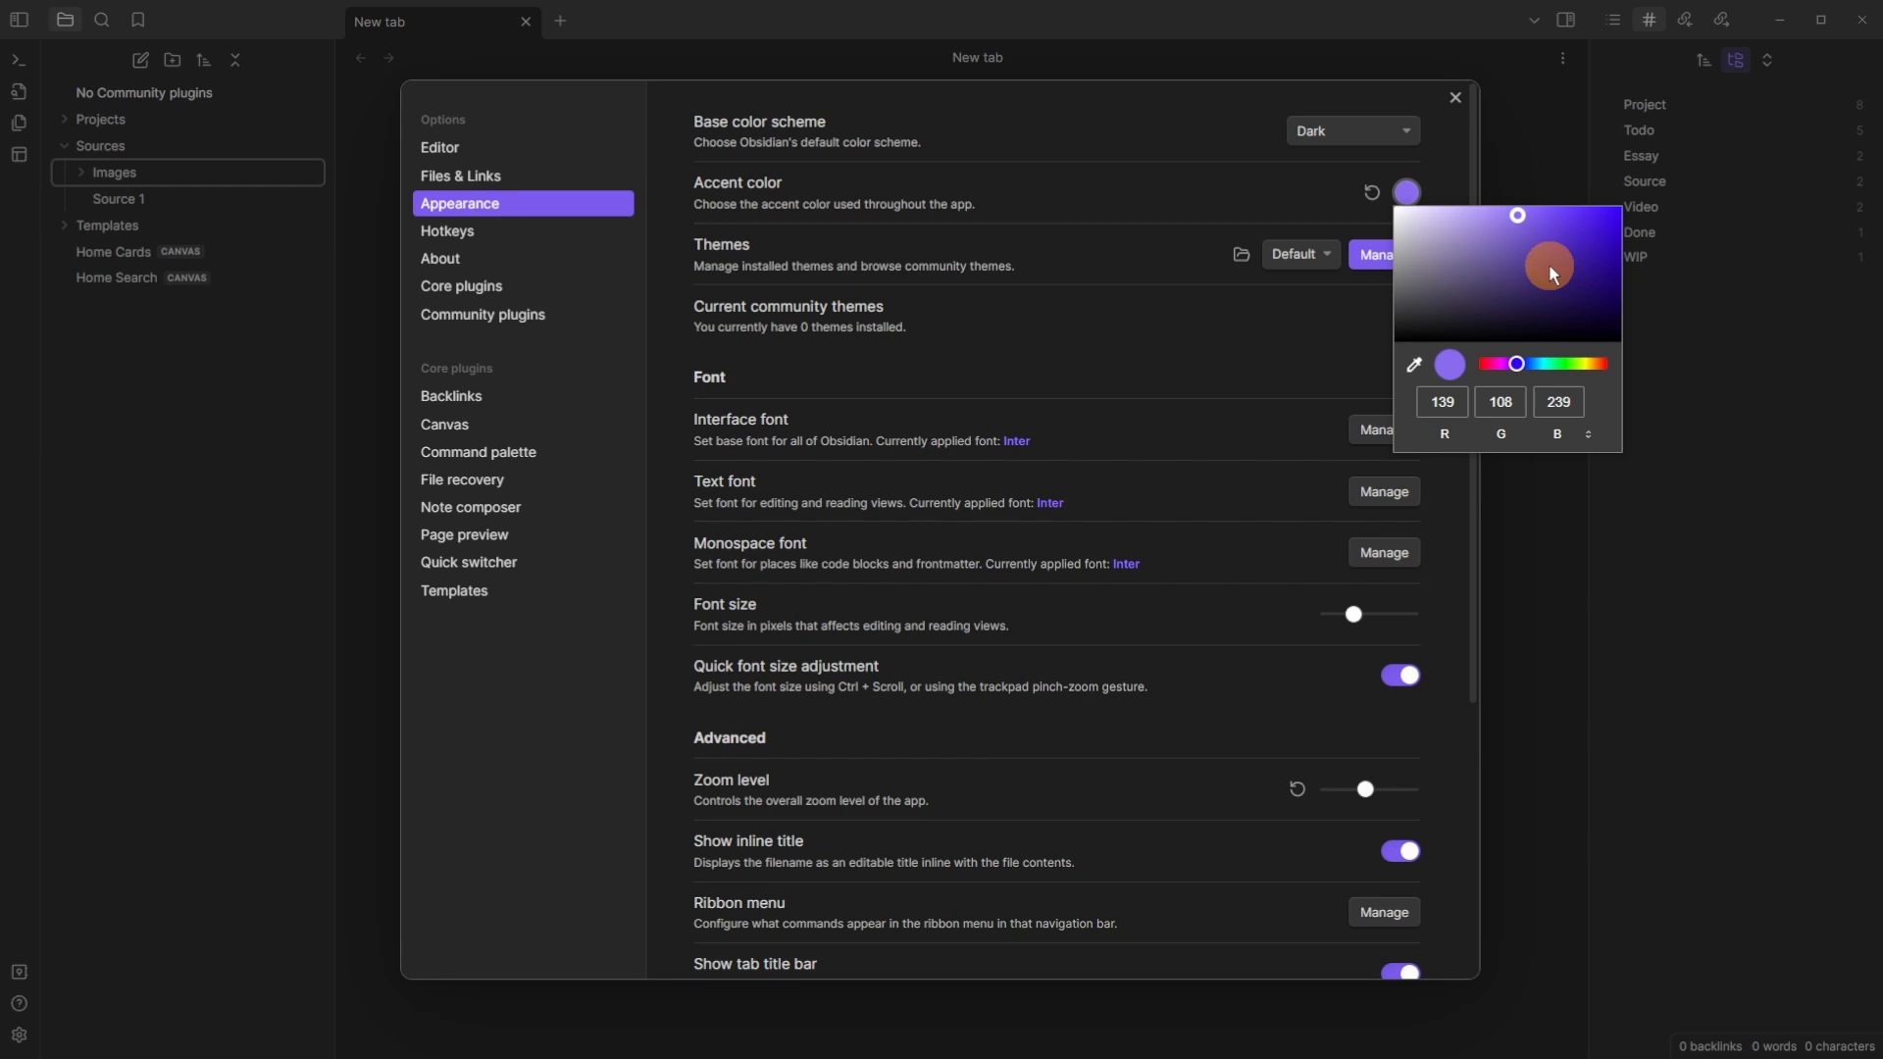
left_click(992, 257)
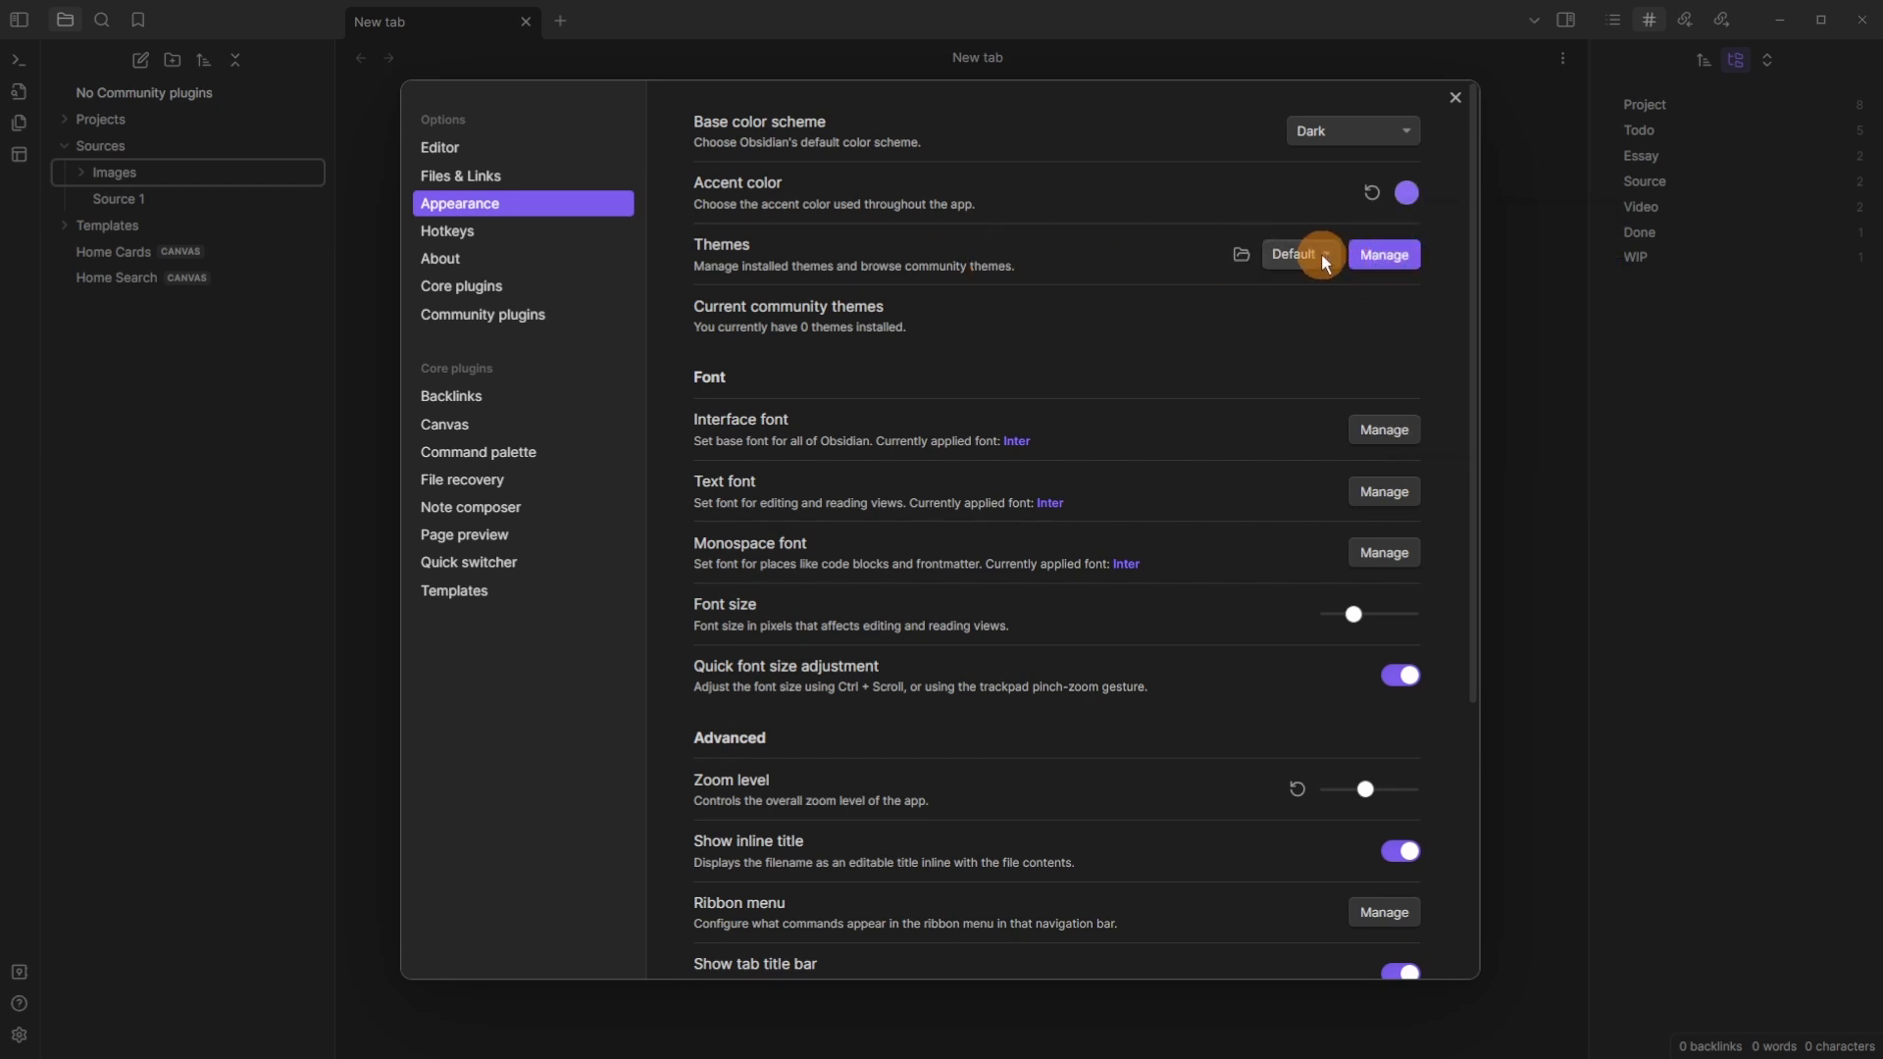
Step: Open the interface font management and look through the available fonts
scroll(1321, 253, "down", 1)
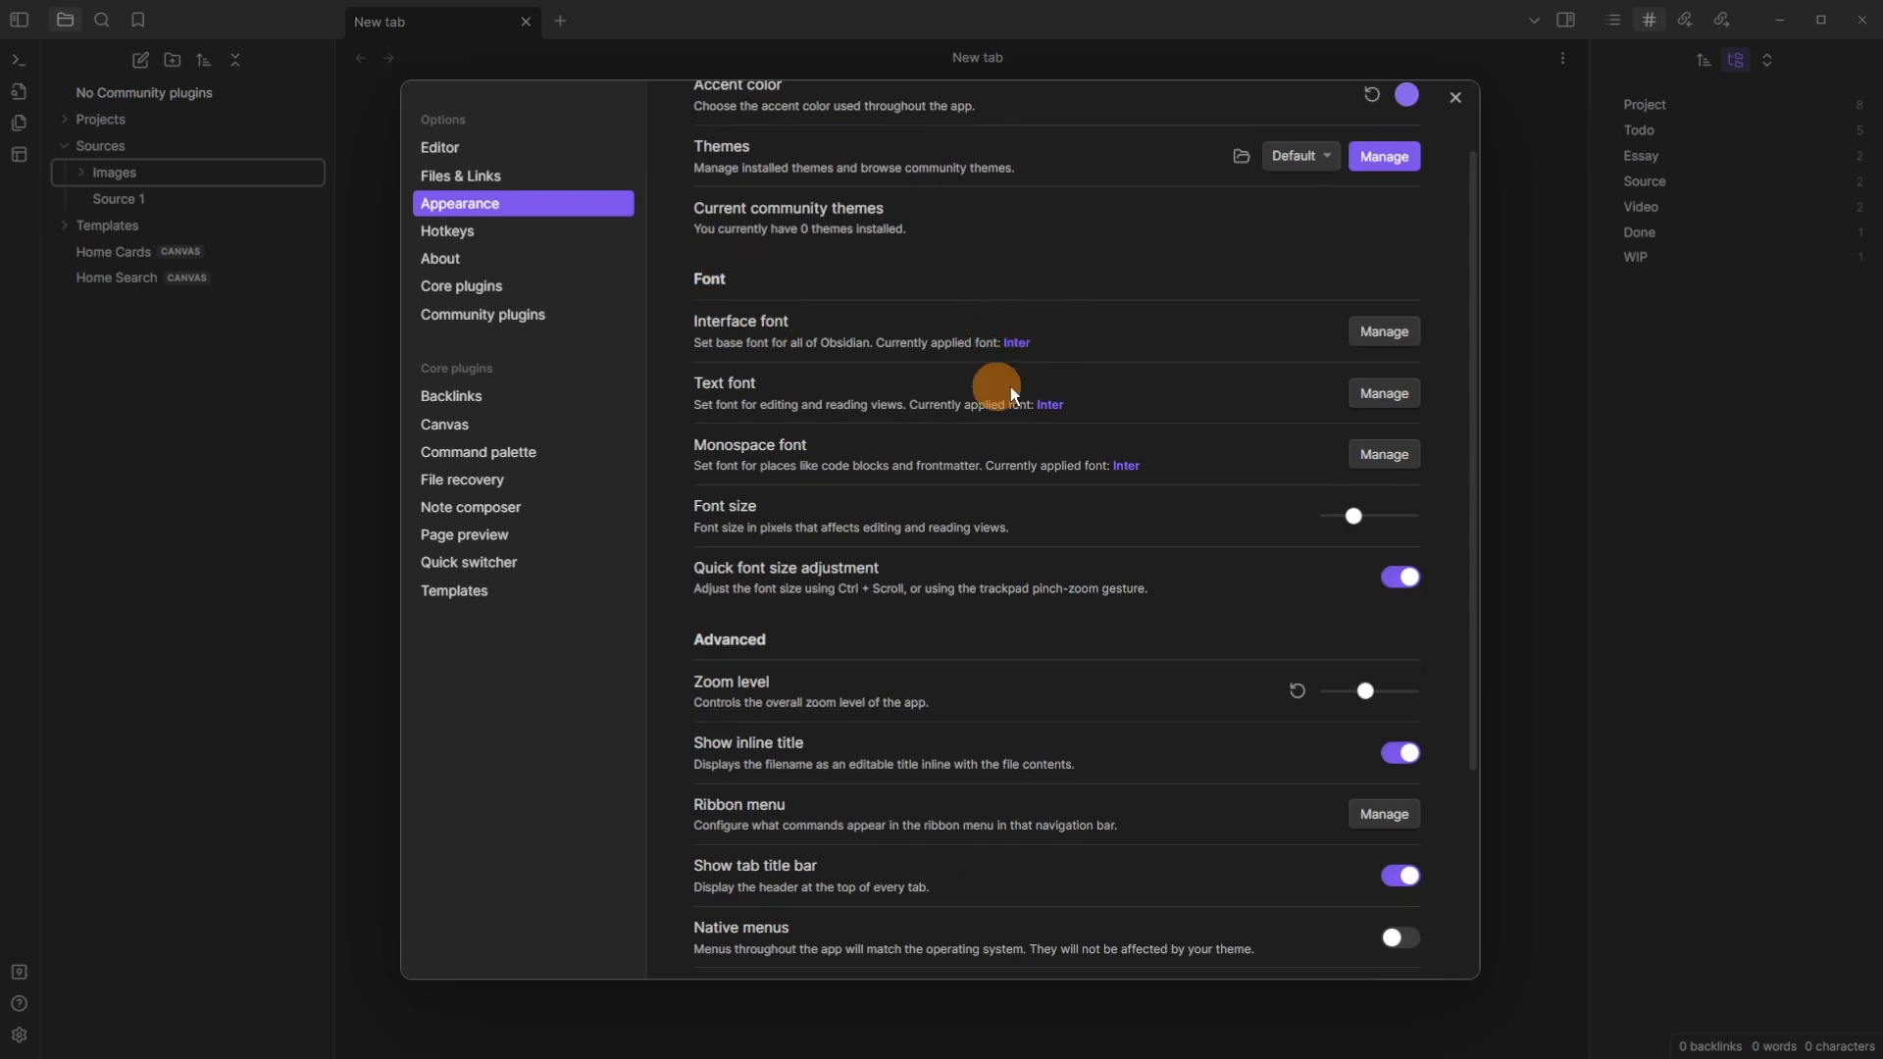
left_click(1397, 330)
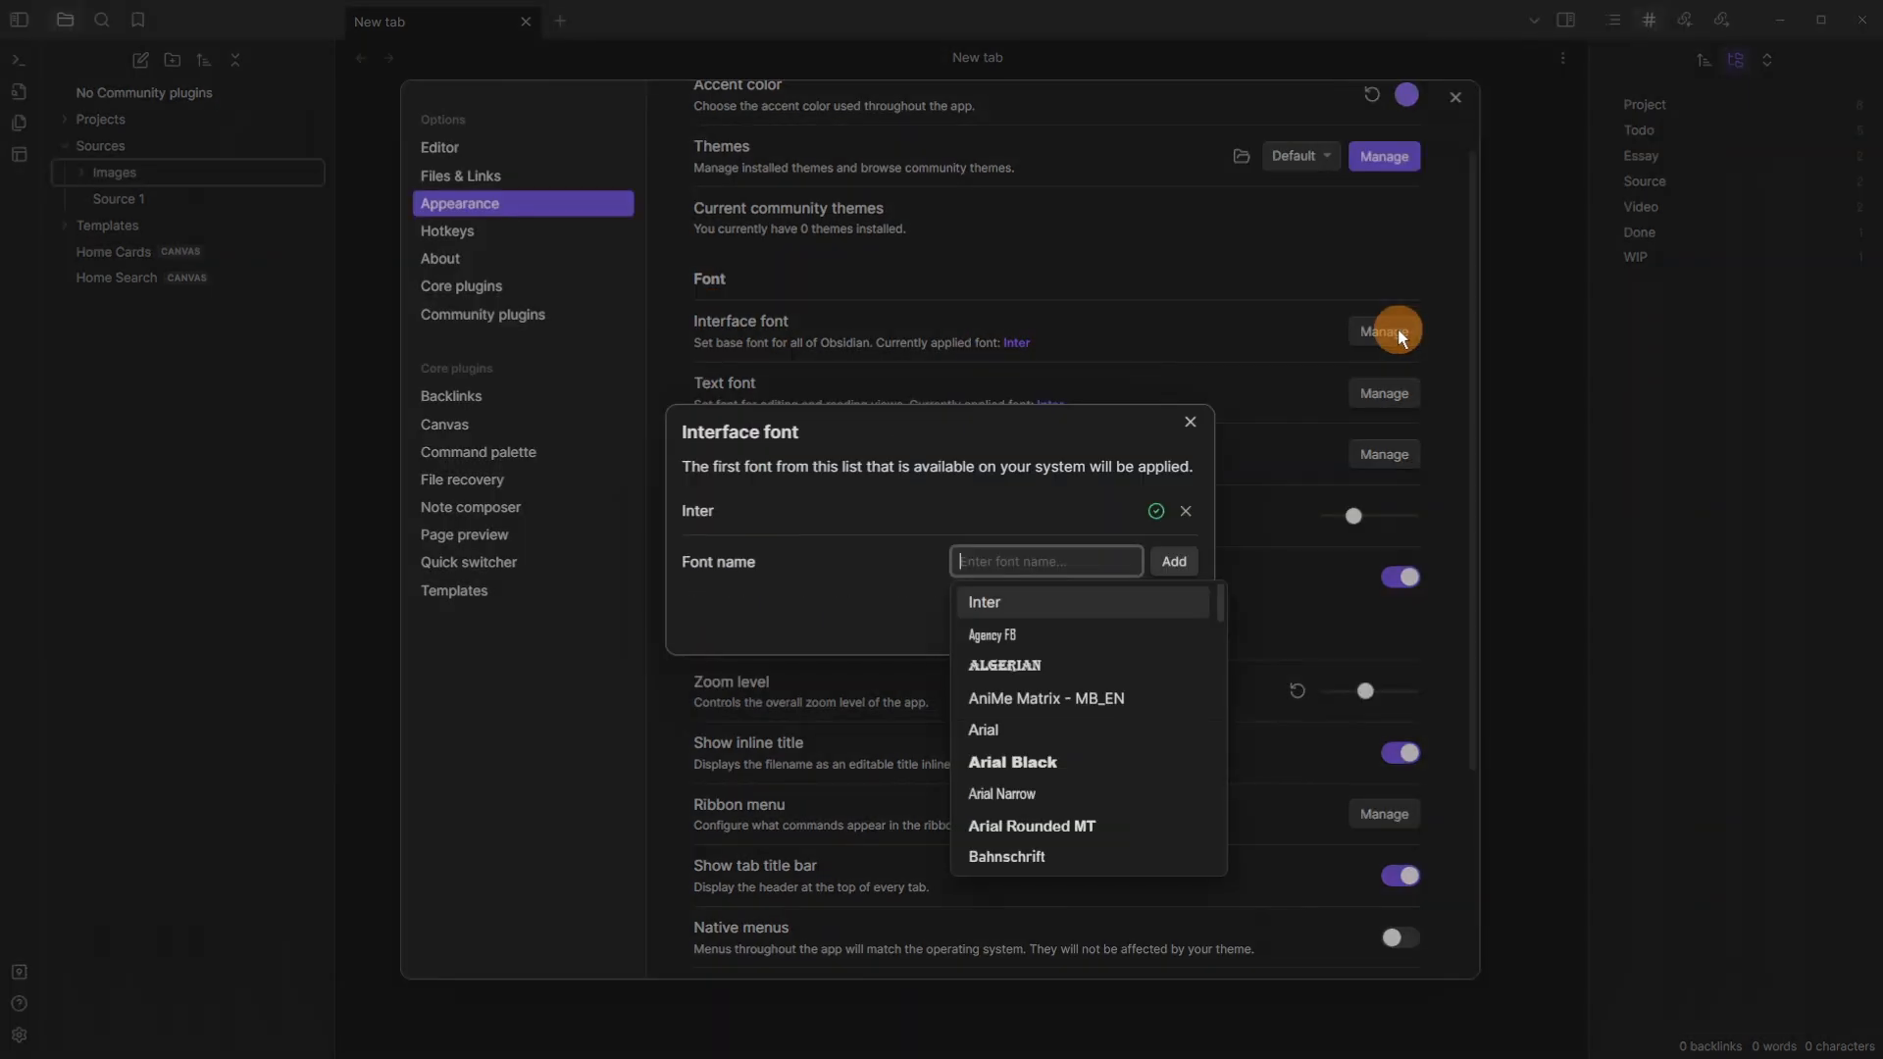
scroll(1073, 728, "down", 5)
scroll(1073, 727, "up", 5)
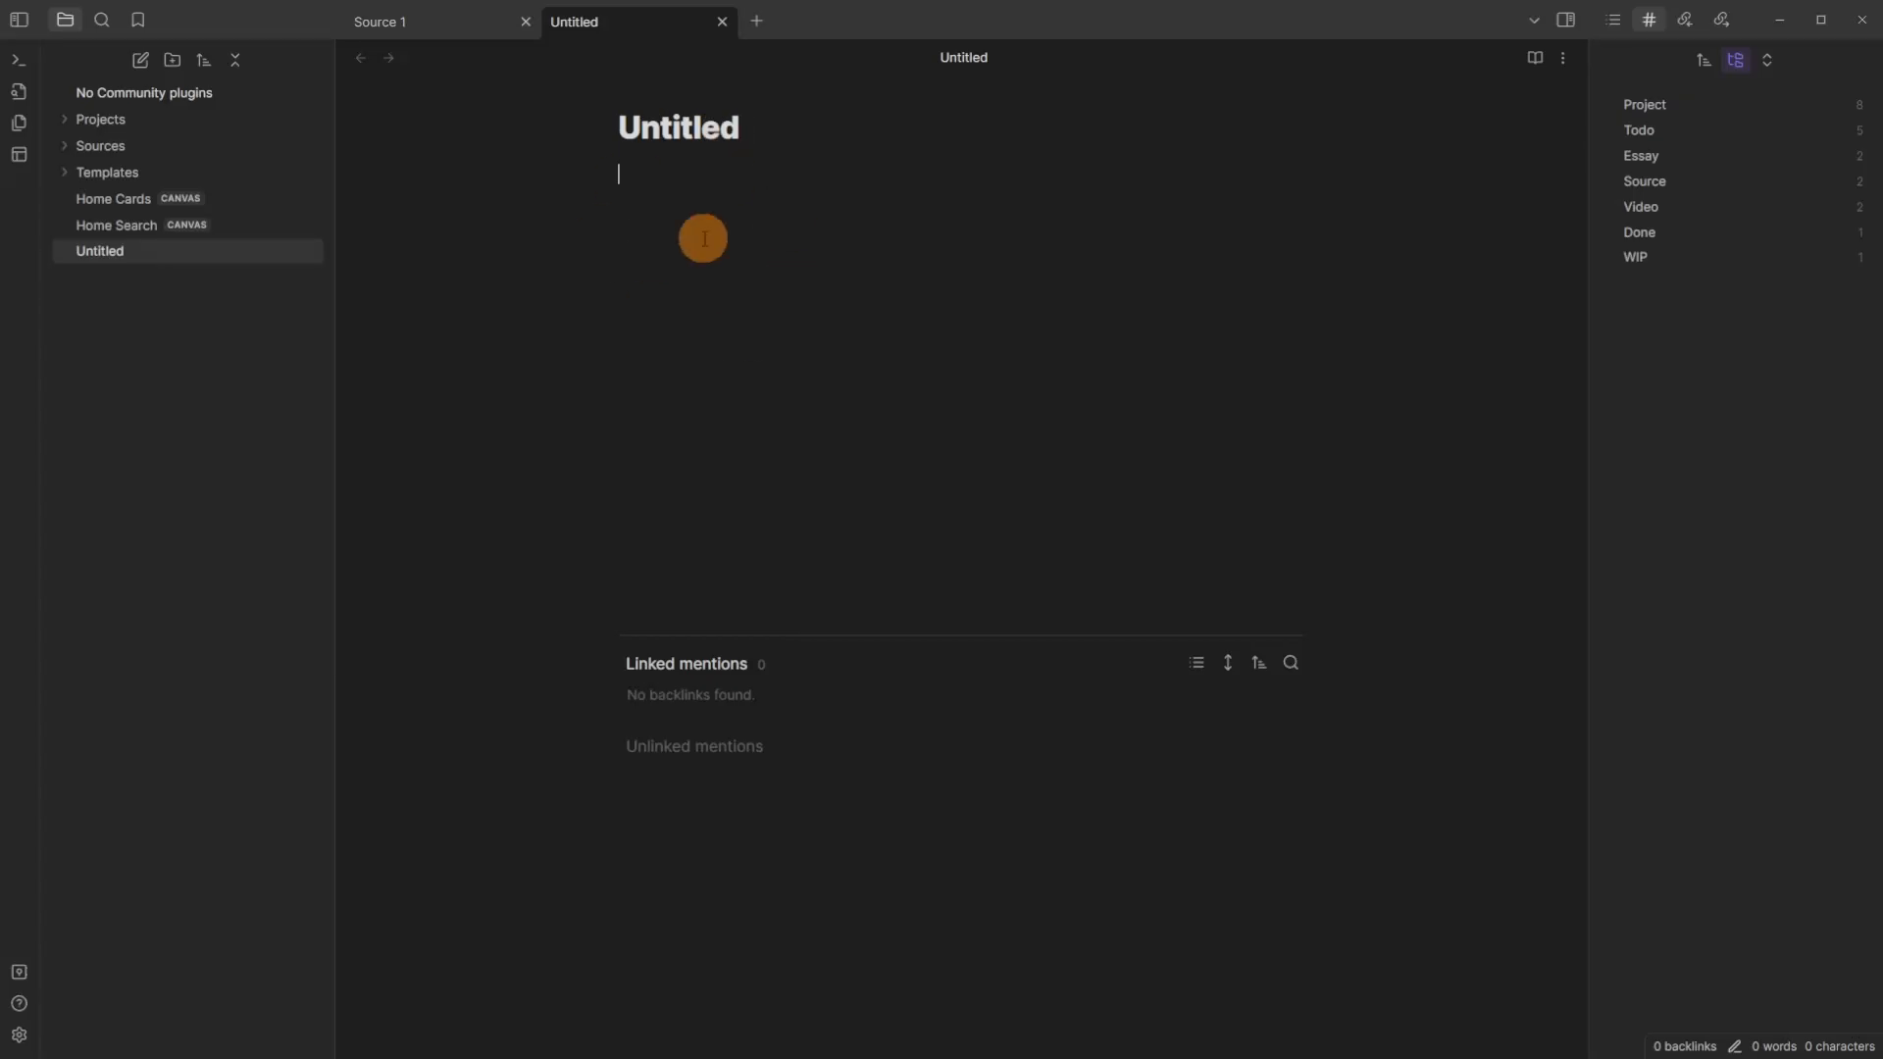
Step: Enter the character sequences -> and => in the untitled note to produce two arrows
type("->")
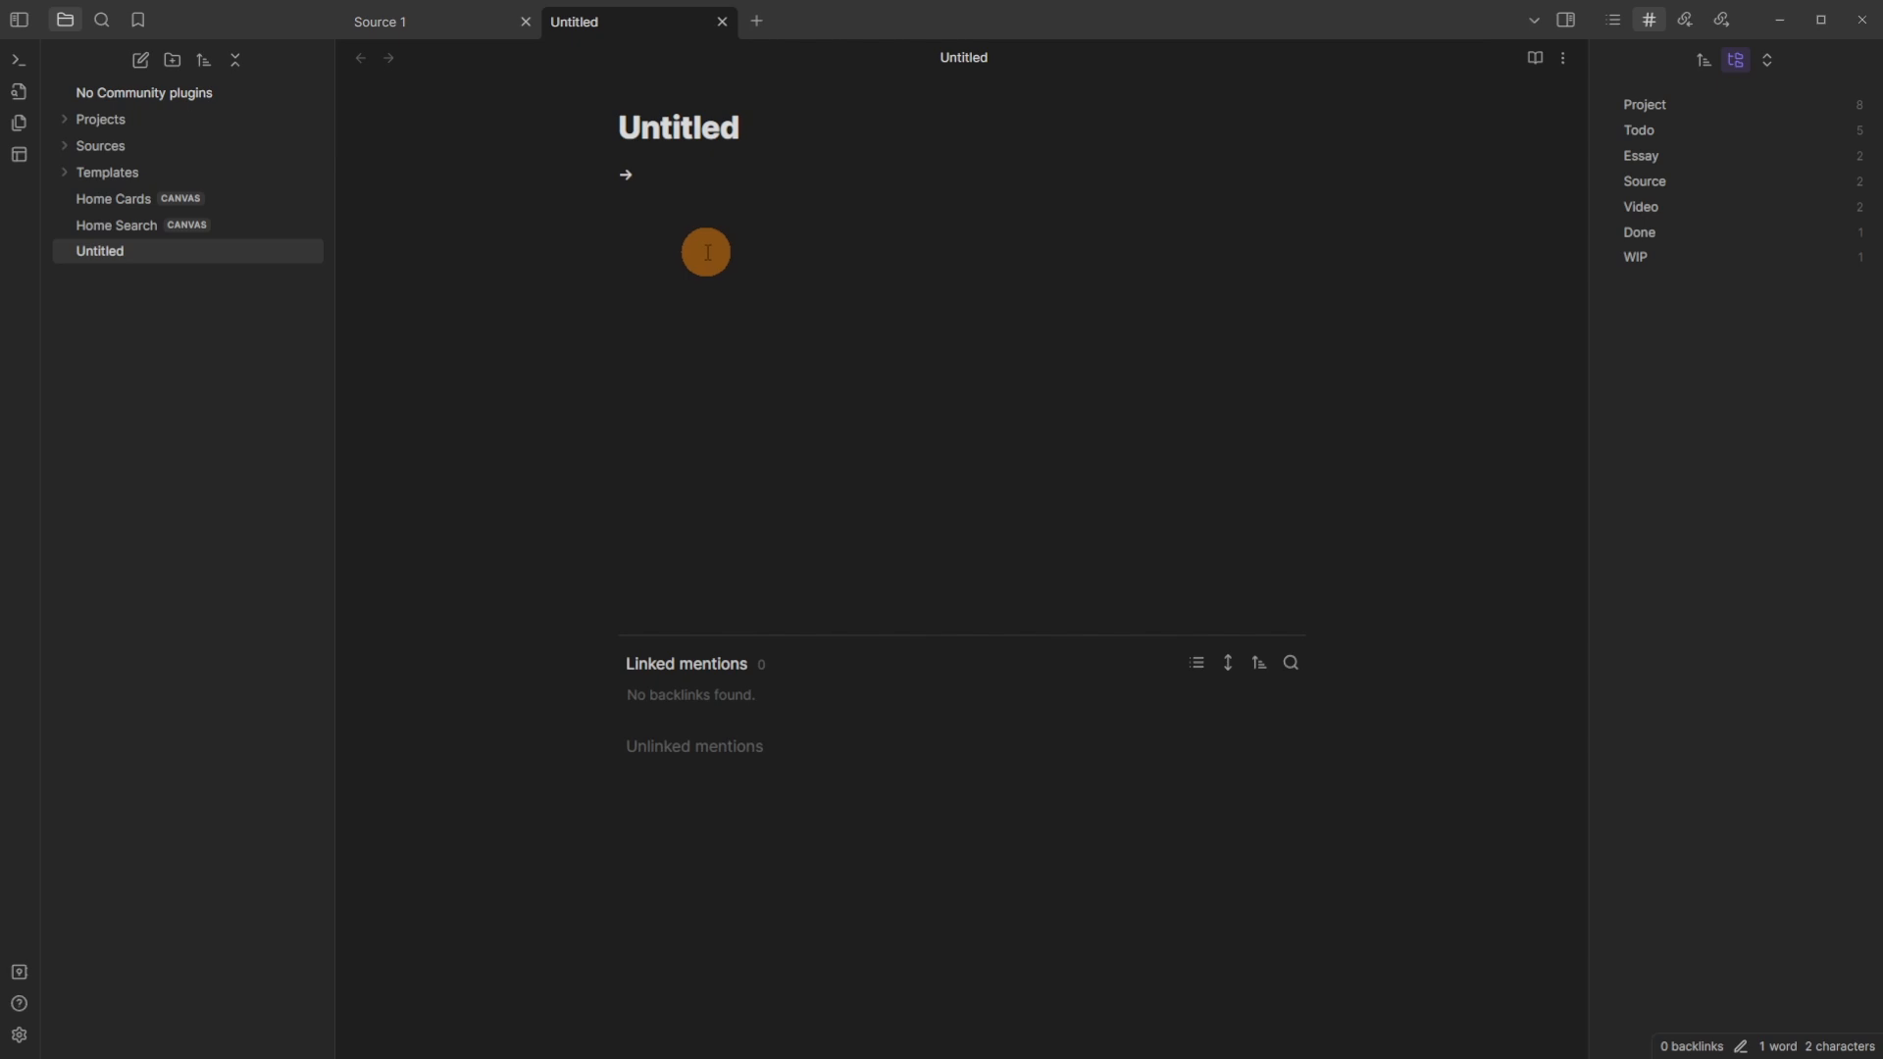
type(" =")
type(">")
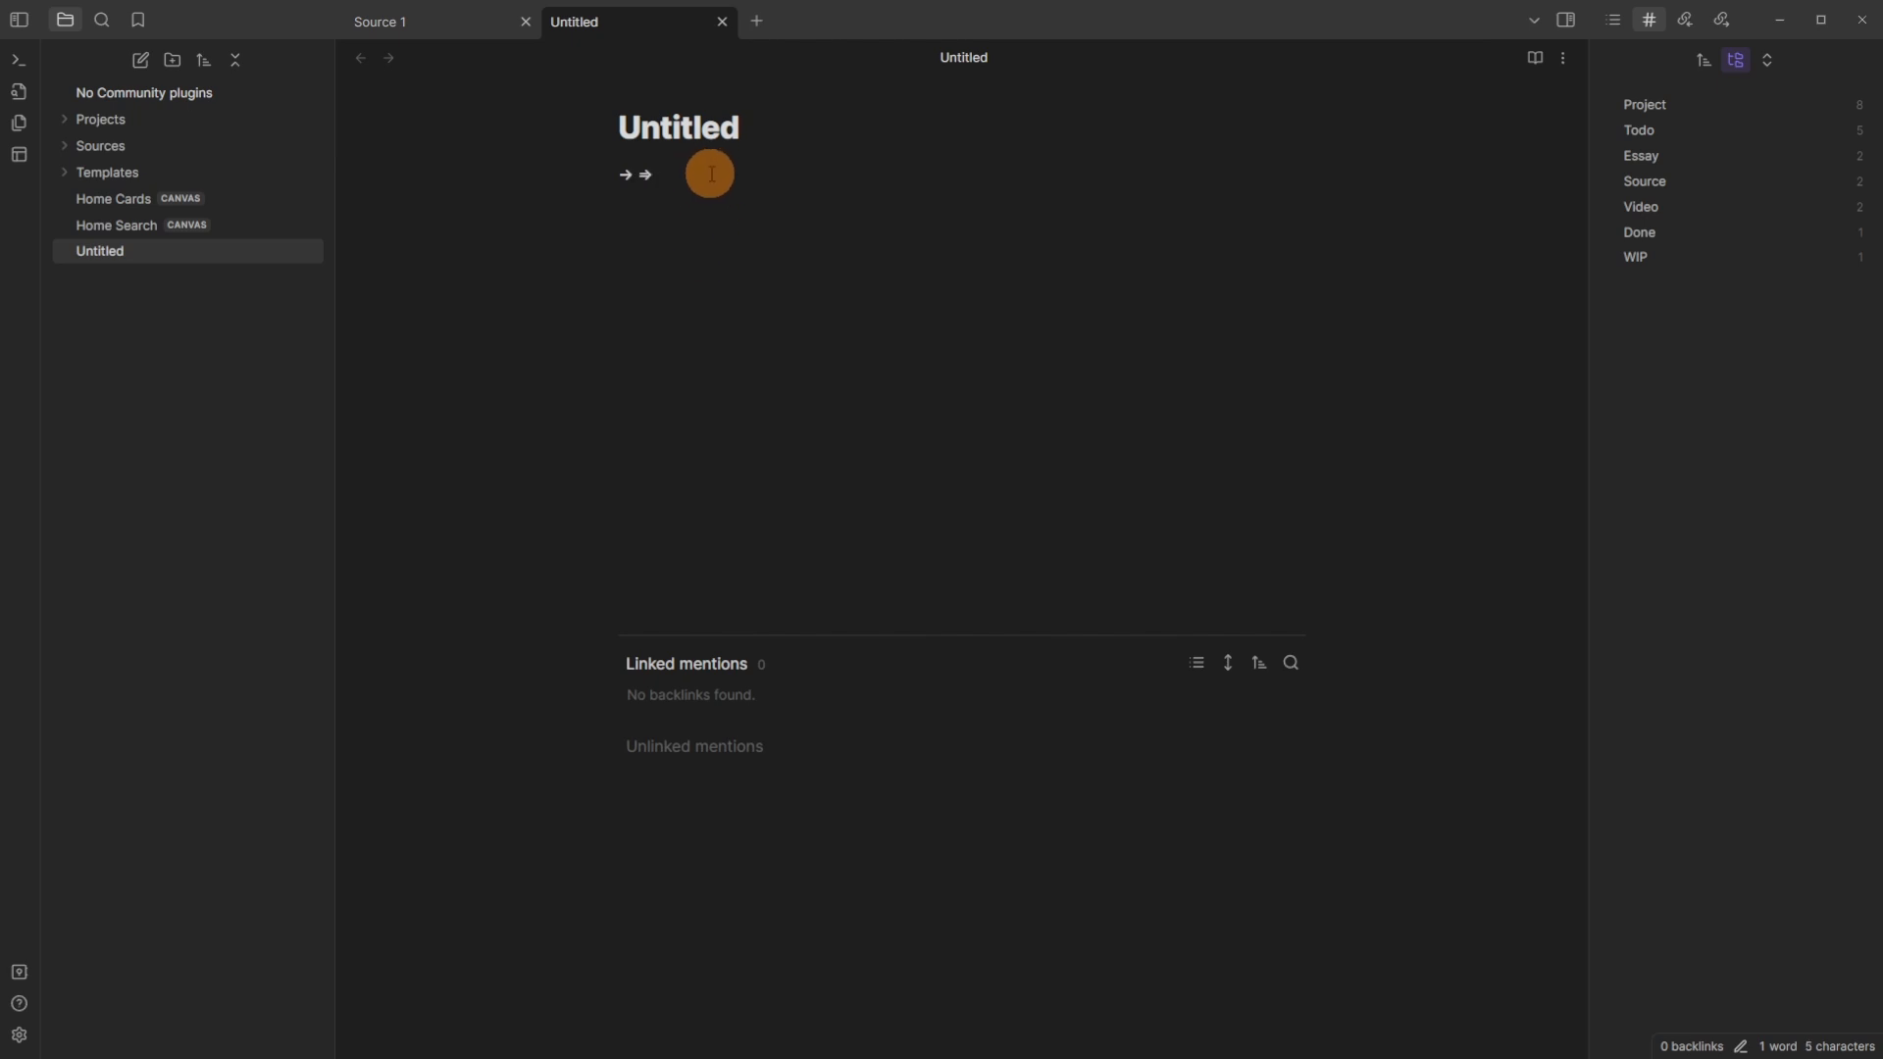
Step: Enlarge the note text with quick font size adjustment and look over the font size and advanced Appearance settings
scroll(712, 174, "up", 5)
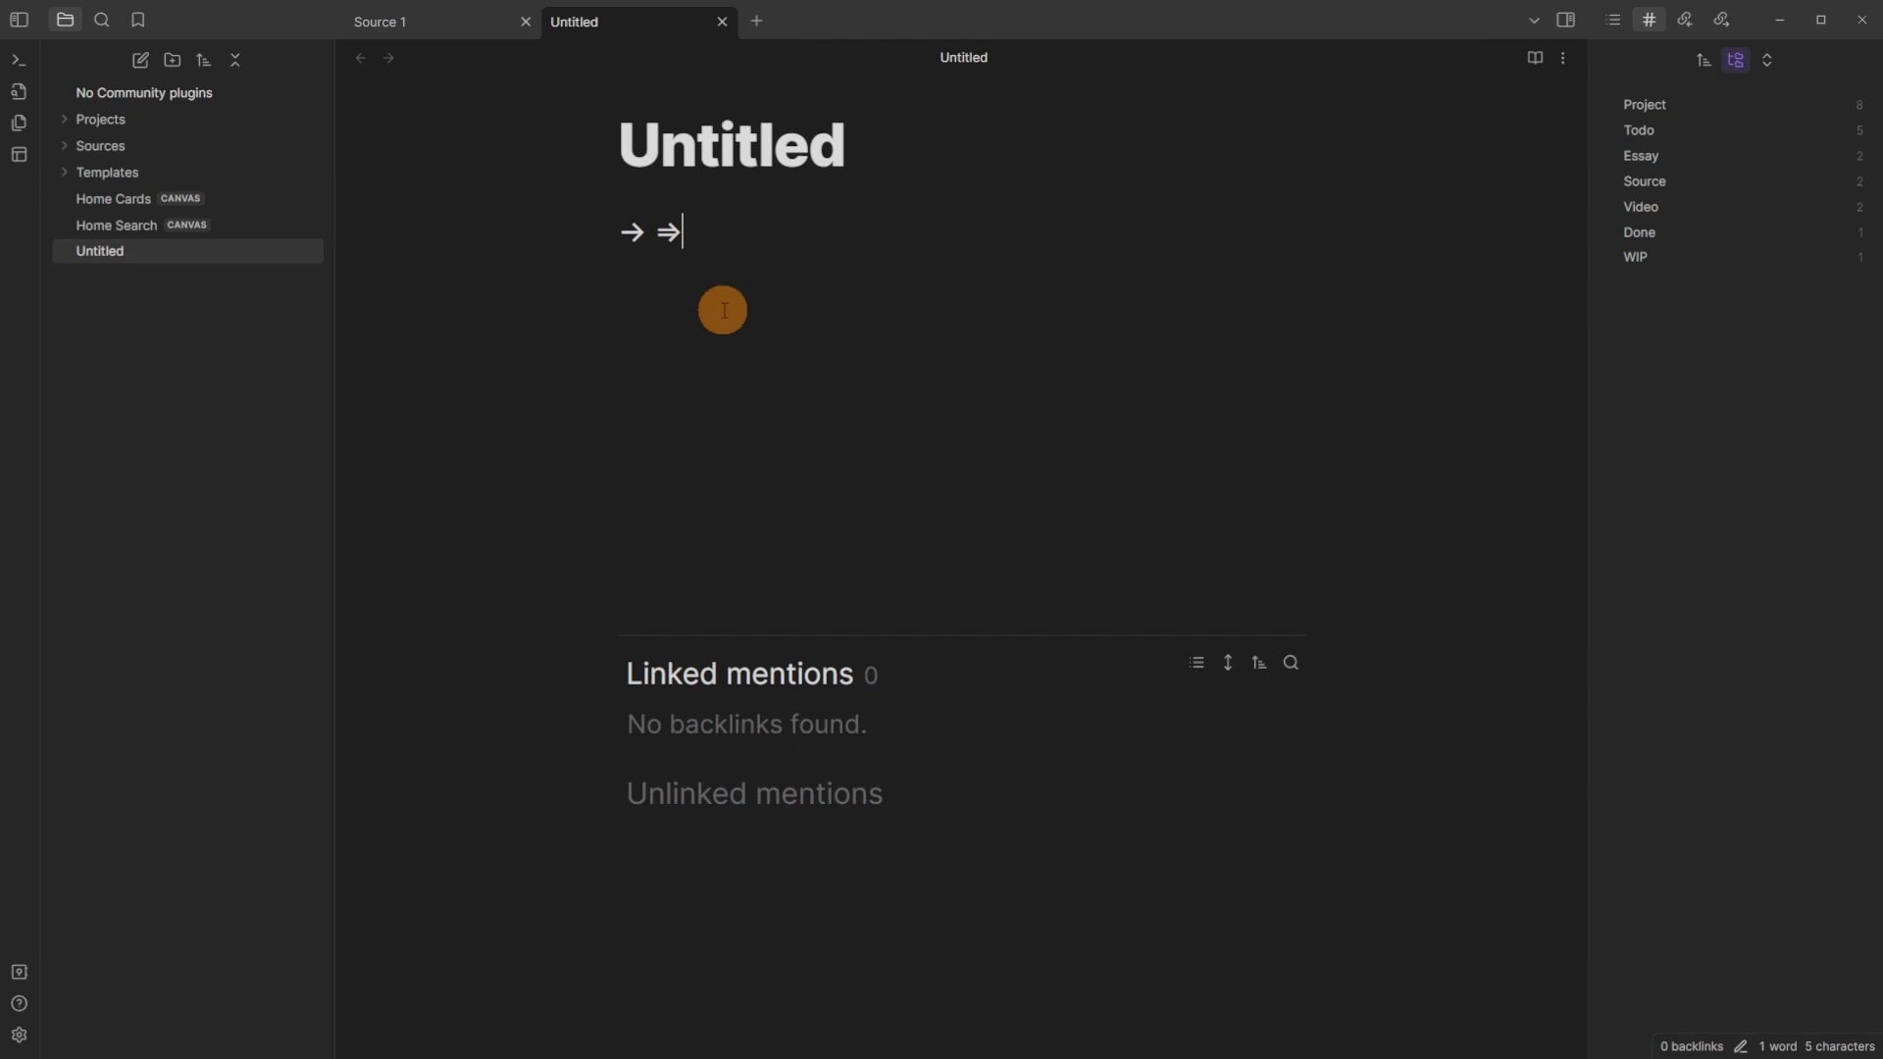
key("ctrl+comma")
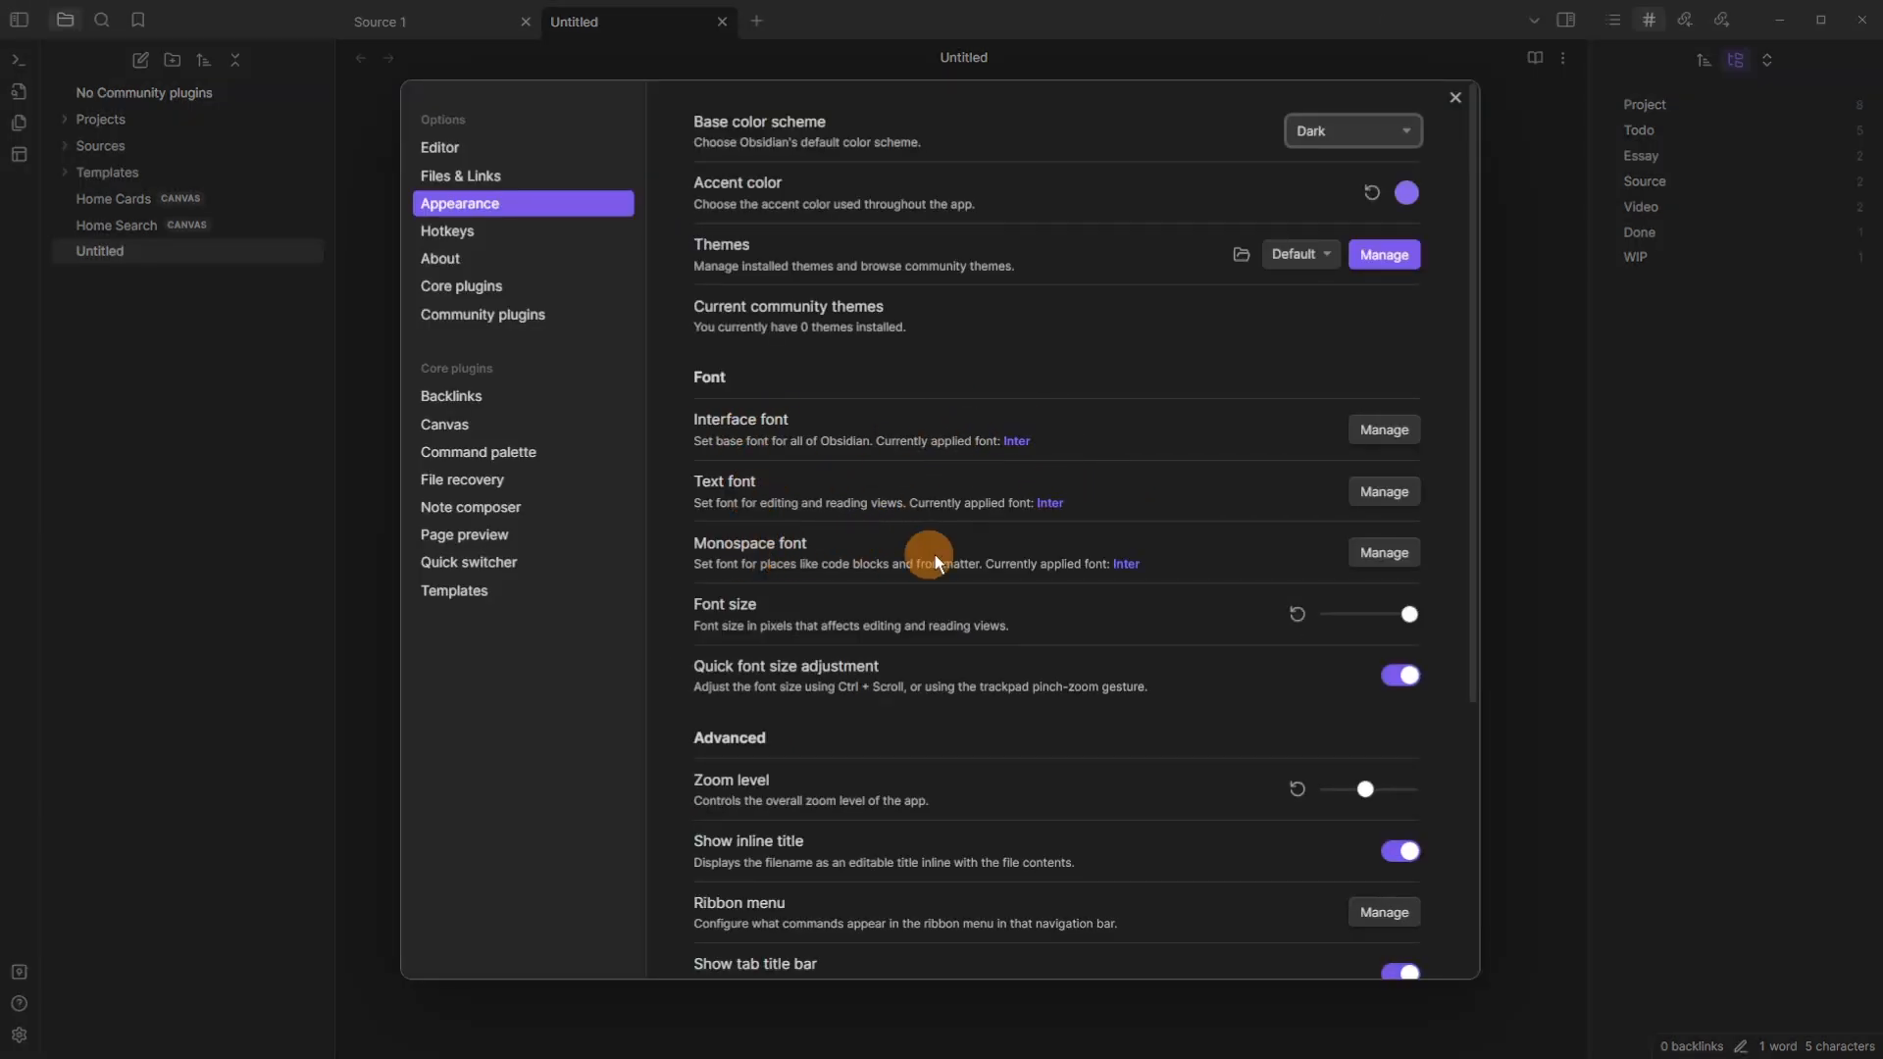
scroll(980, 559, "down", 4)
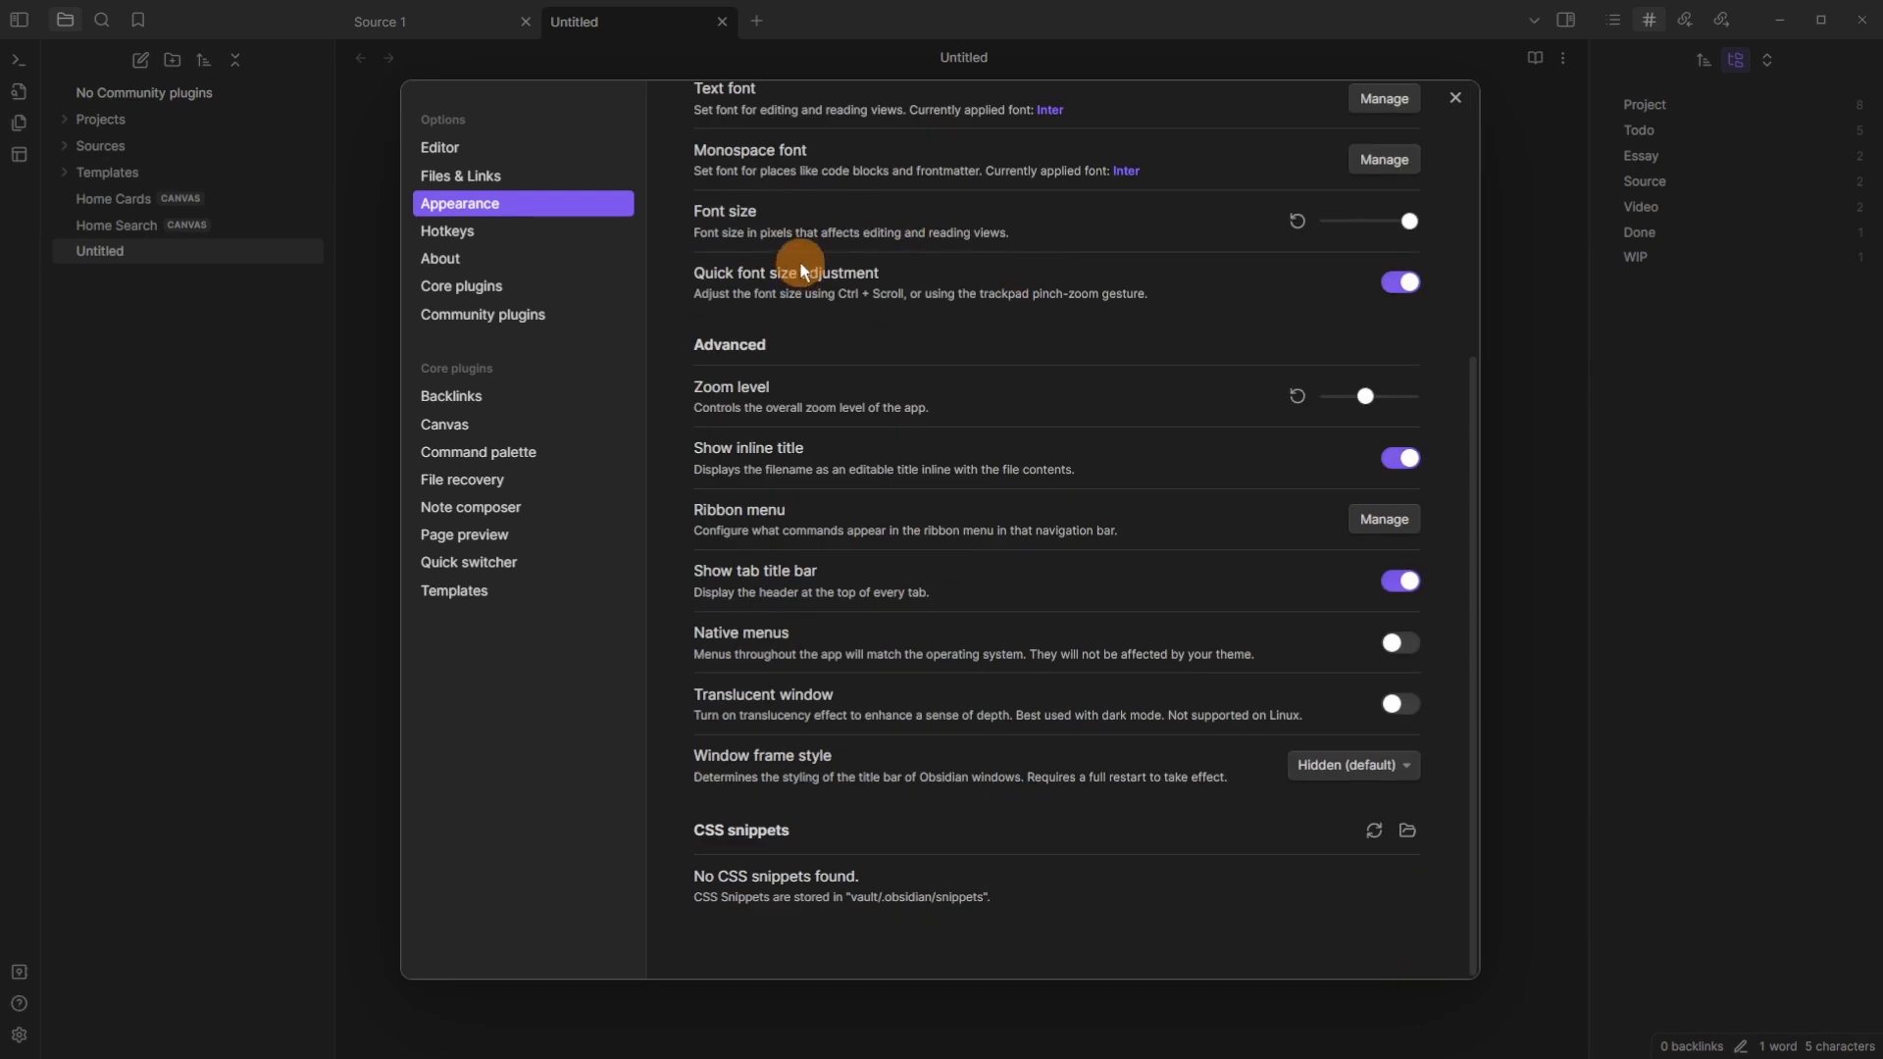
Step: Leave the settings and vary the note's text size smaller and larger using quick font size adjustment
left_click(578, 33)
scroll(728, 253, "down", 10)
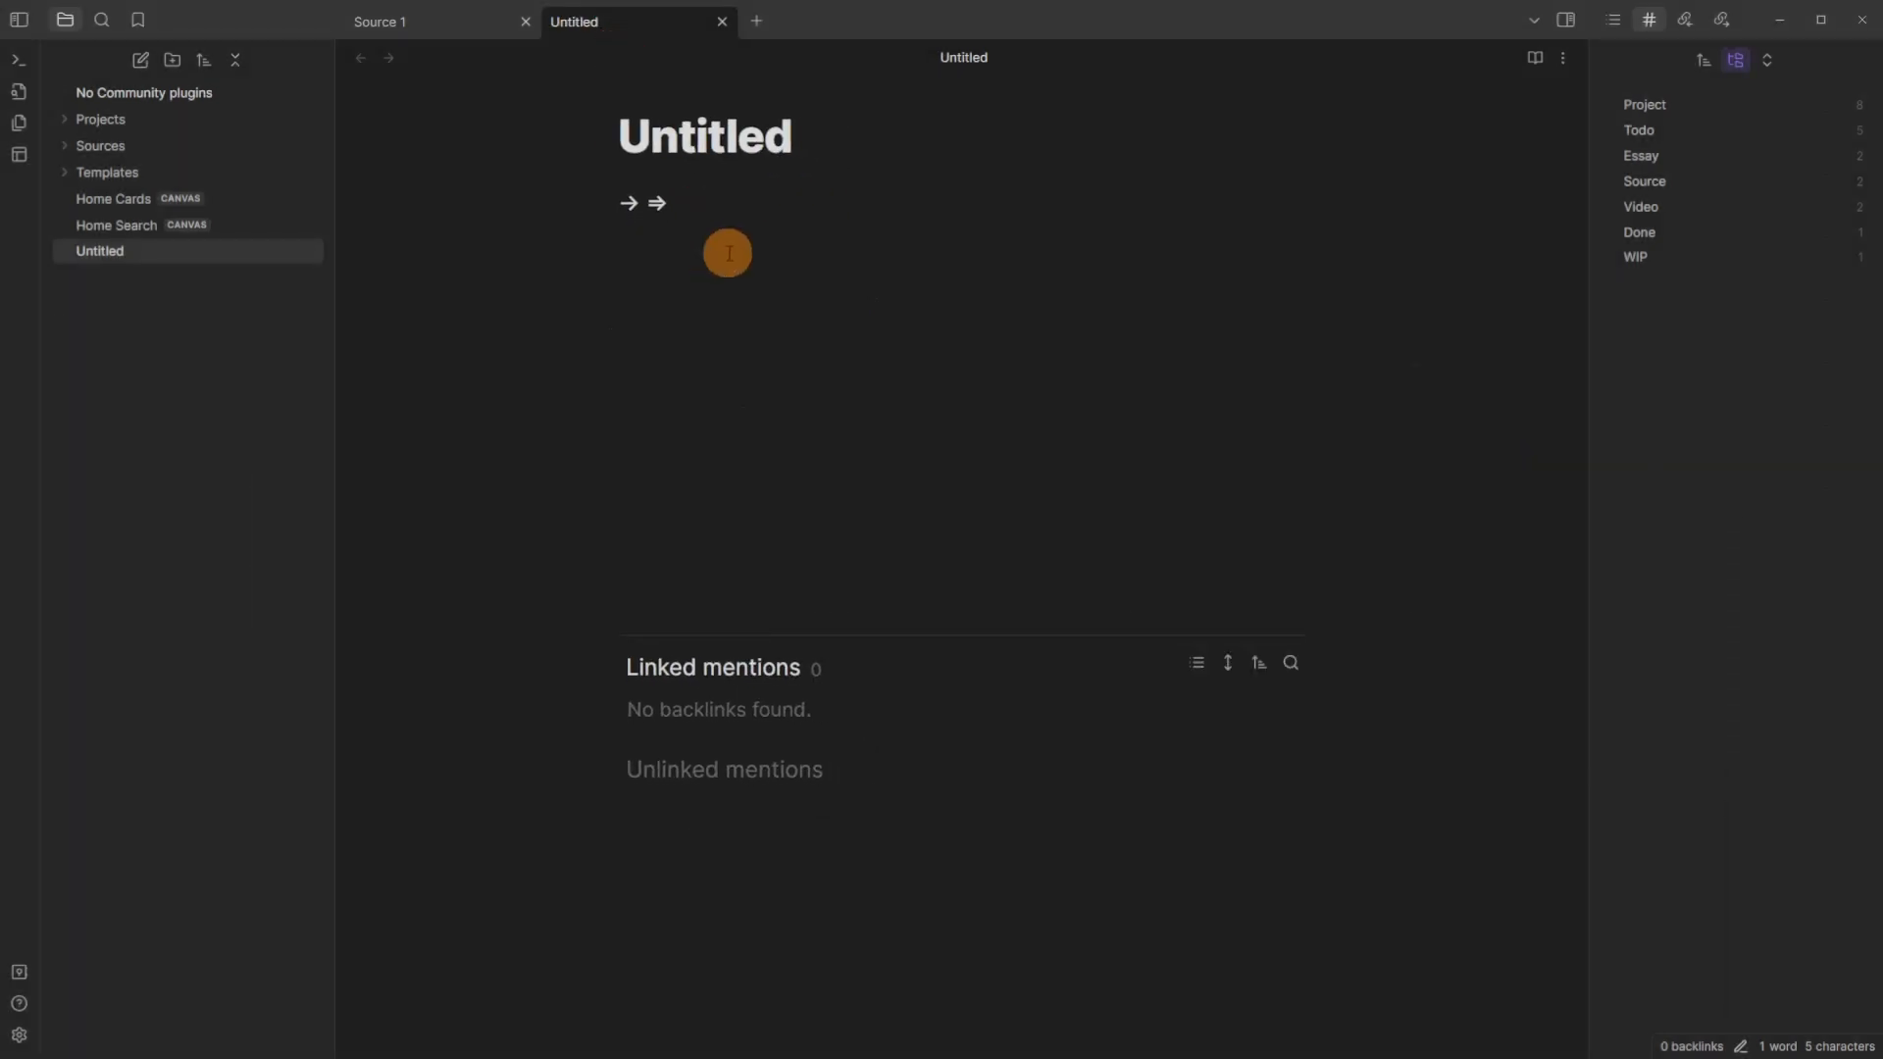
scroll(728, 253, "up", 3)
scroll(728, 253, "up", 1)
scroll(728, 253, "down", 3)
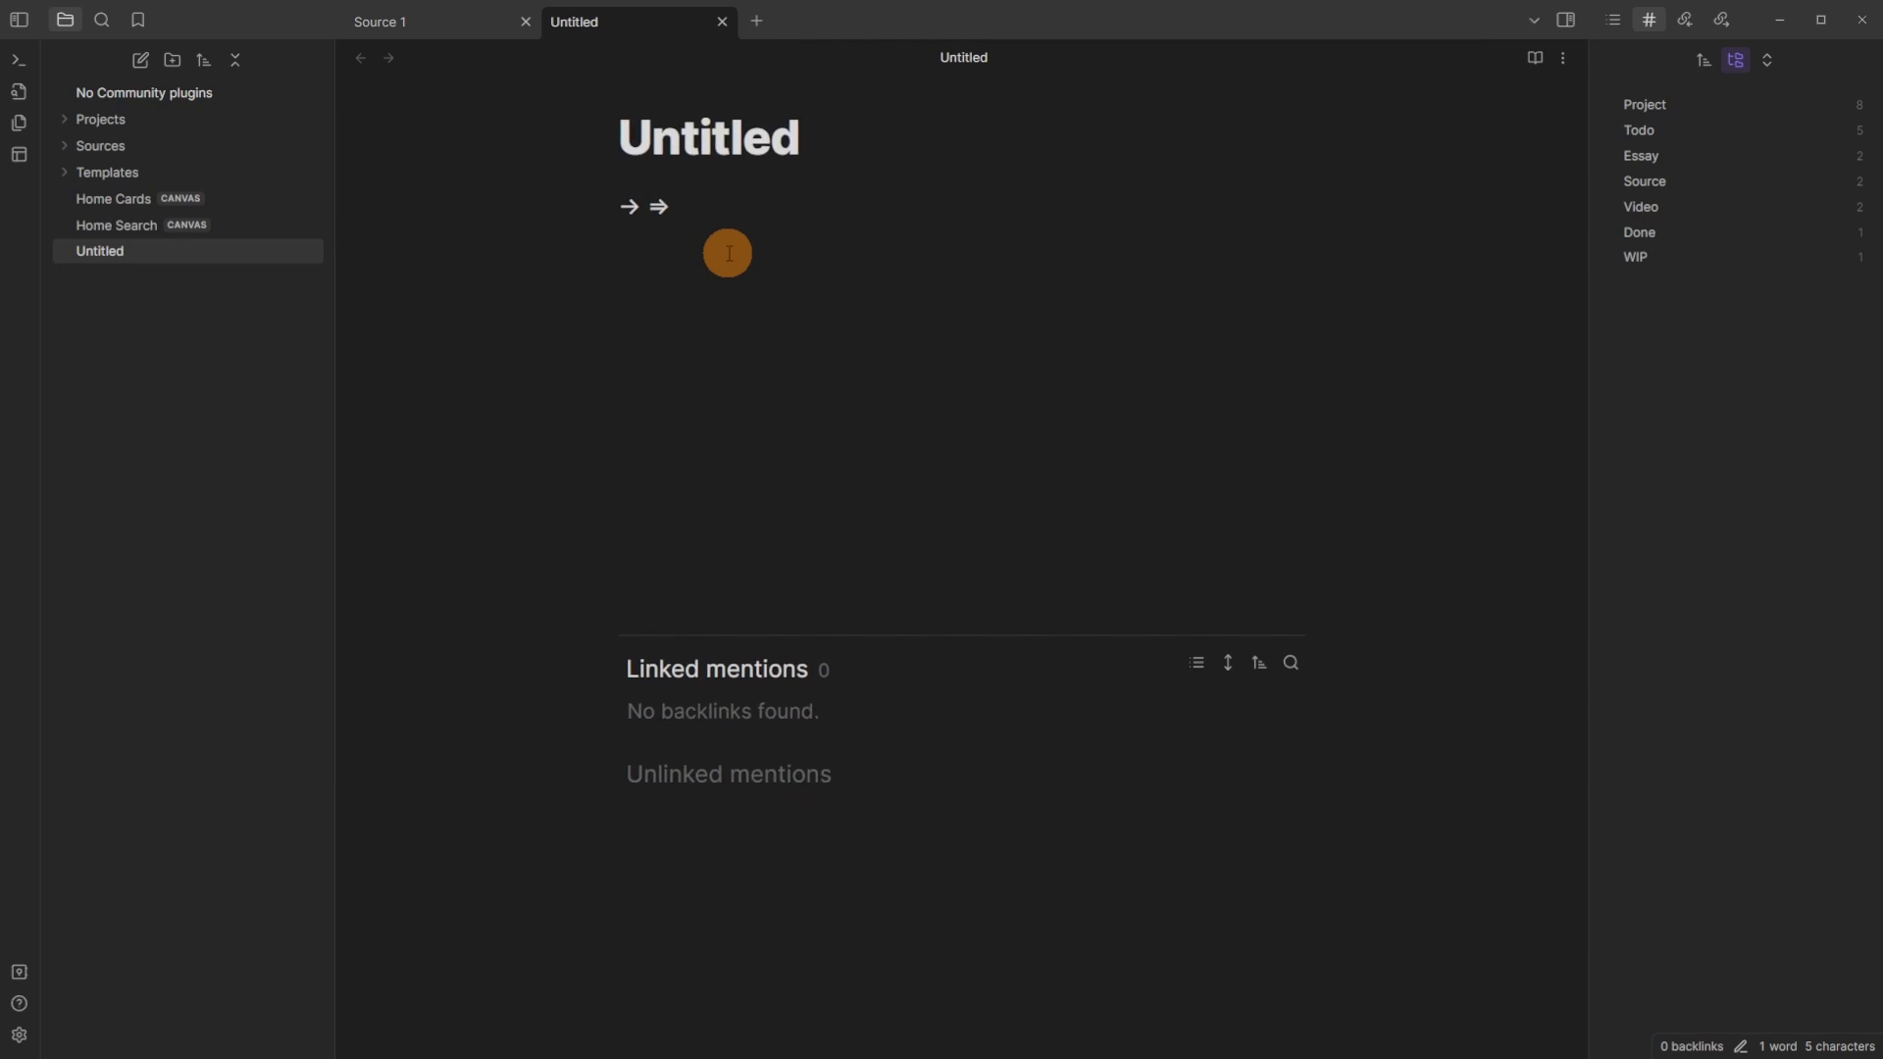
scroll(727, 253, "up", 2)
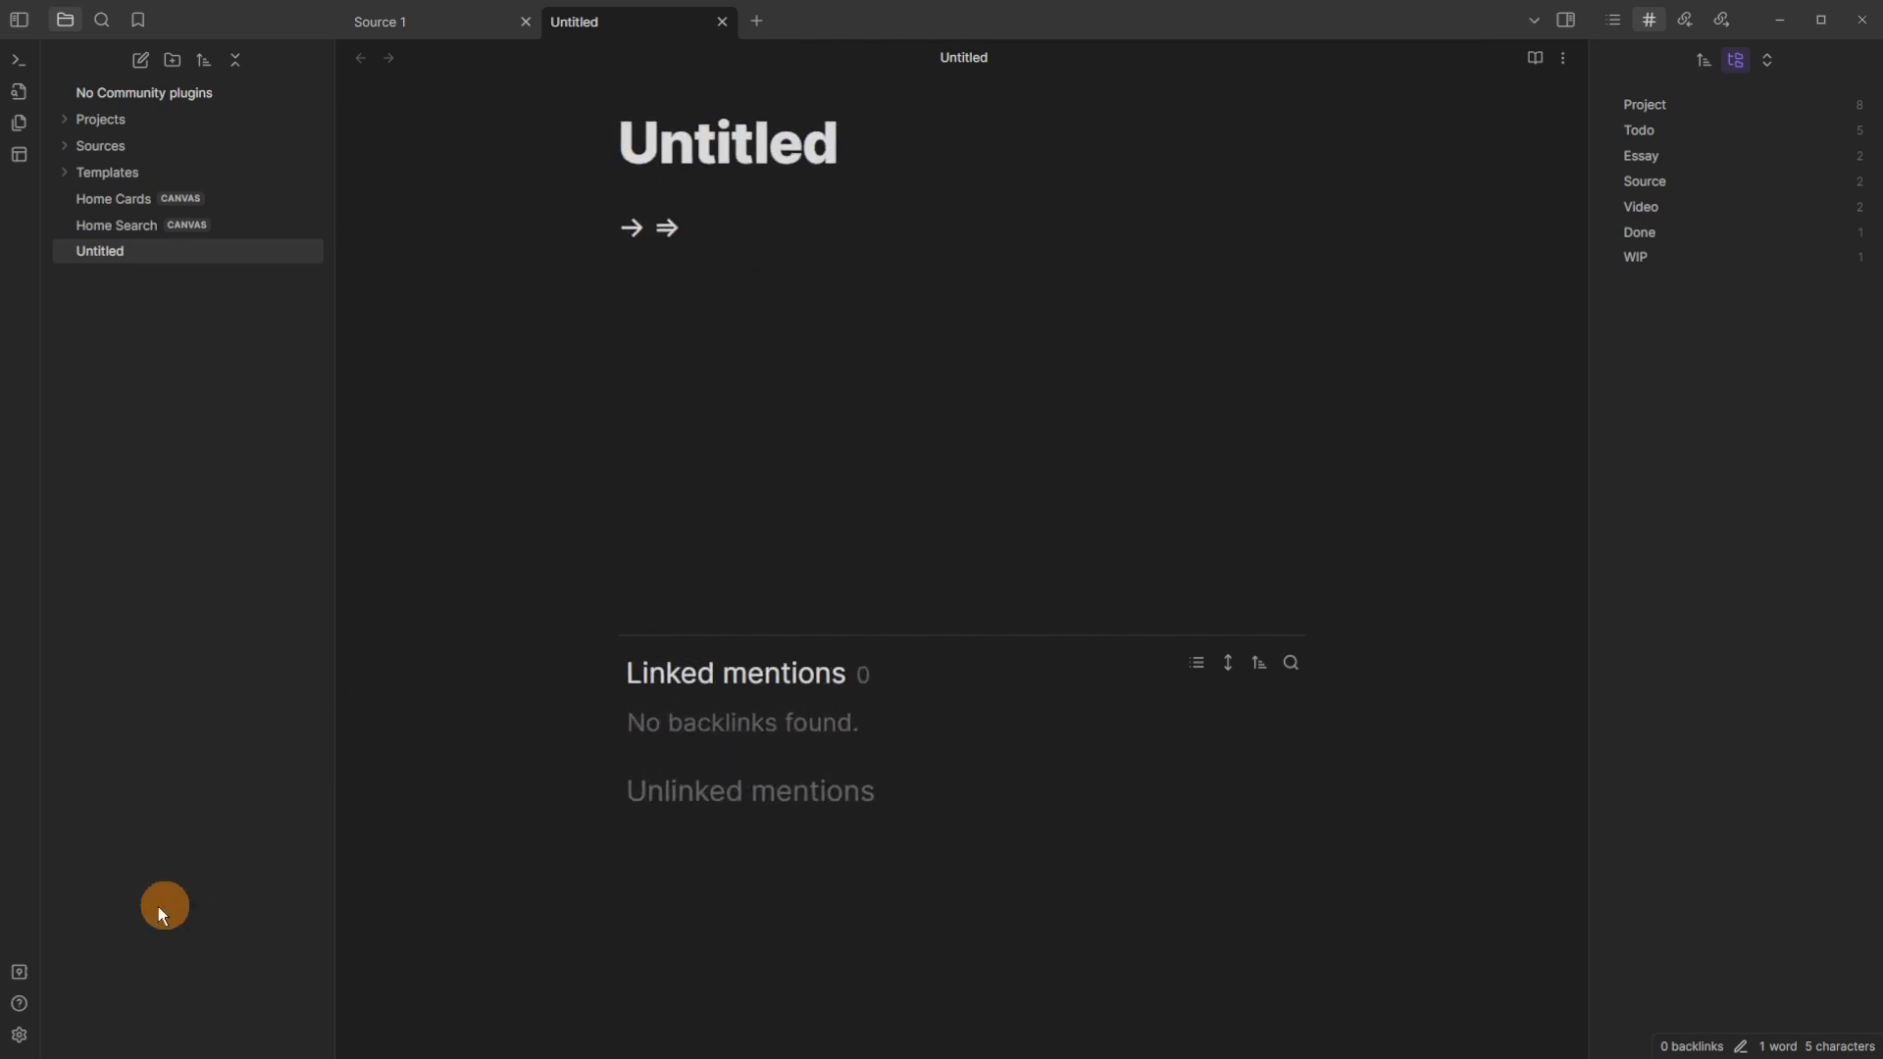
Step: Review the Hotkeys, About and Core plugins pages of the settings, including the full plugin list
left_click(19, 1035)
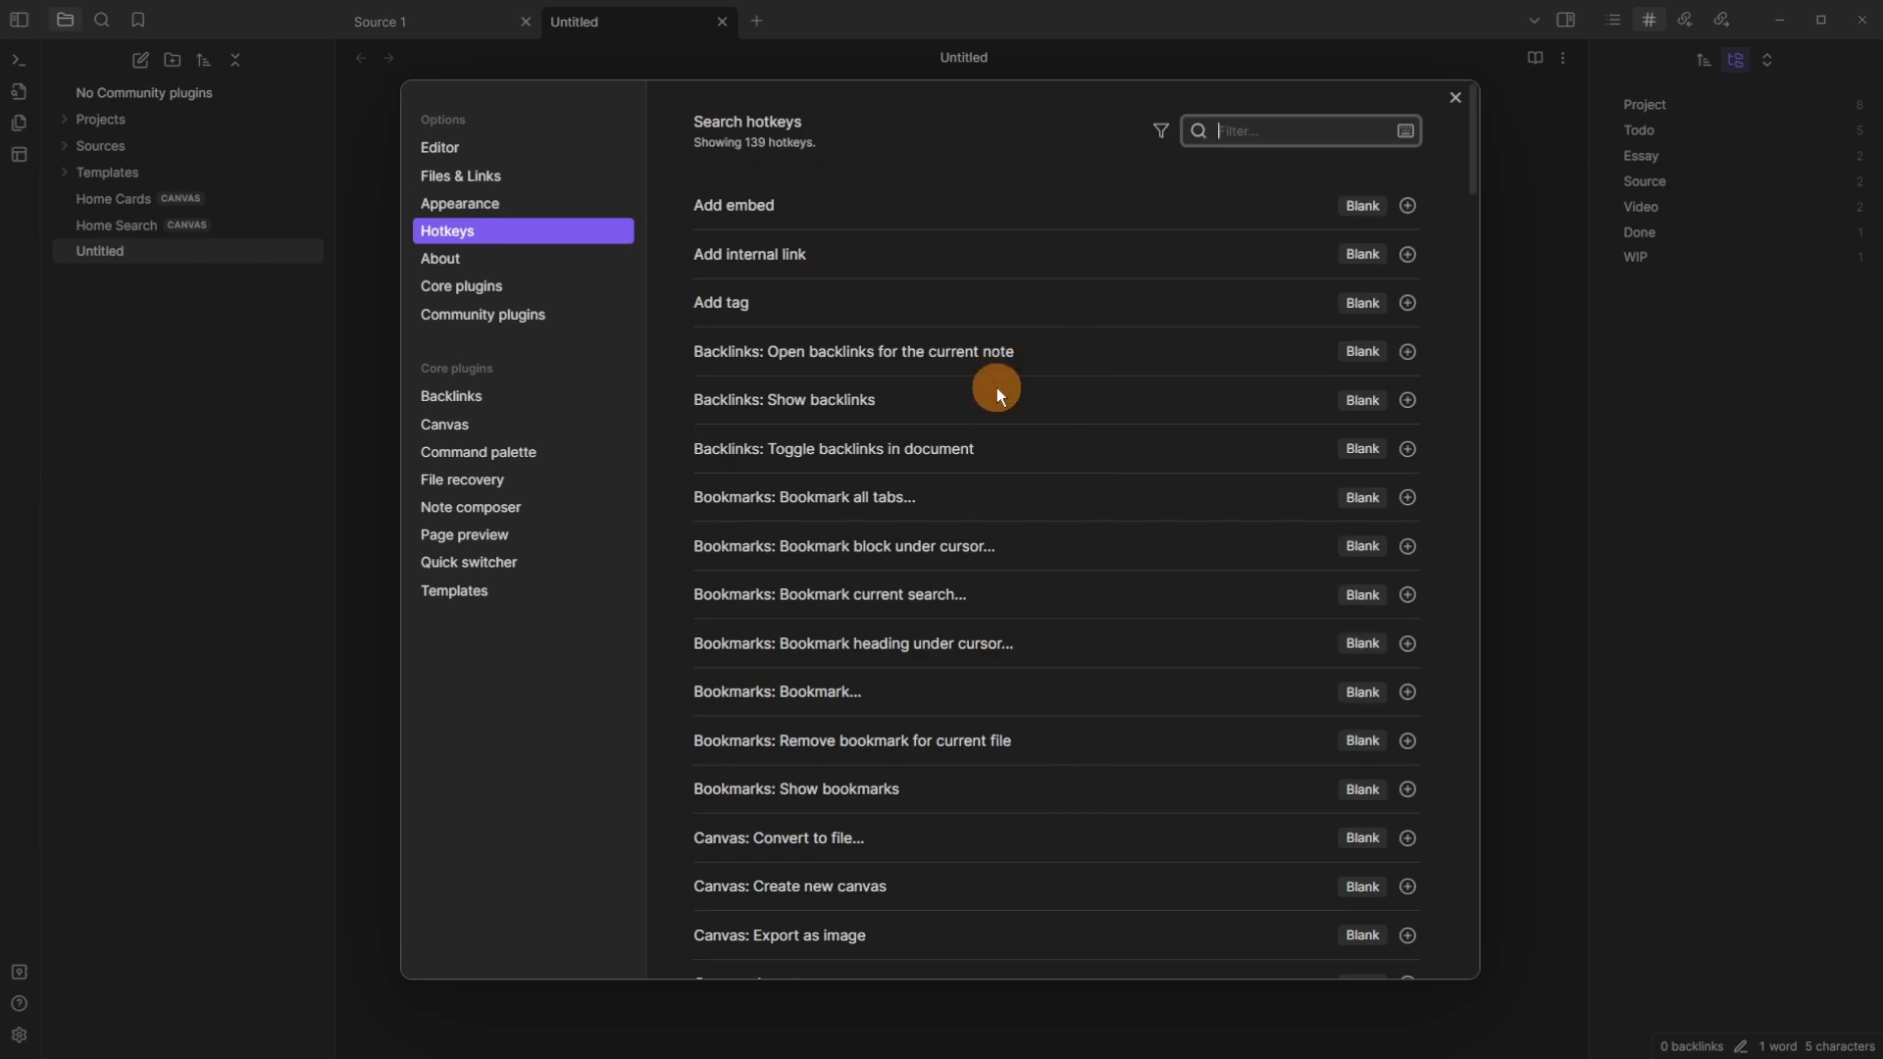
left_click(528, 261)
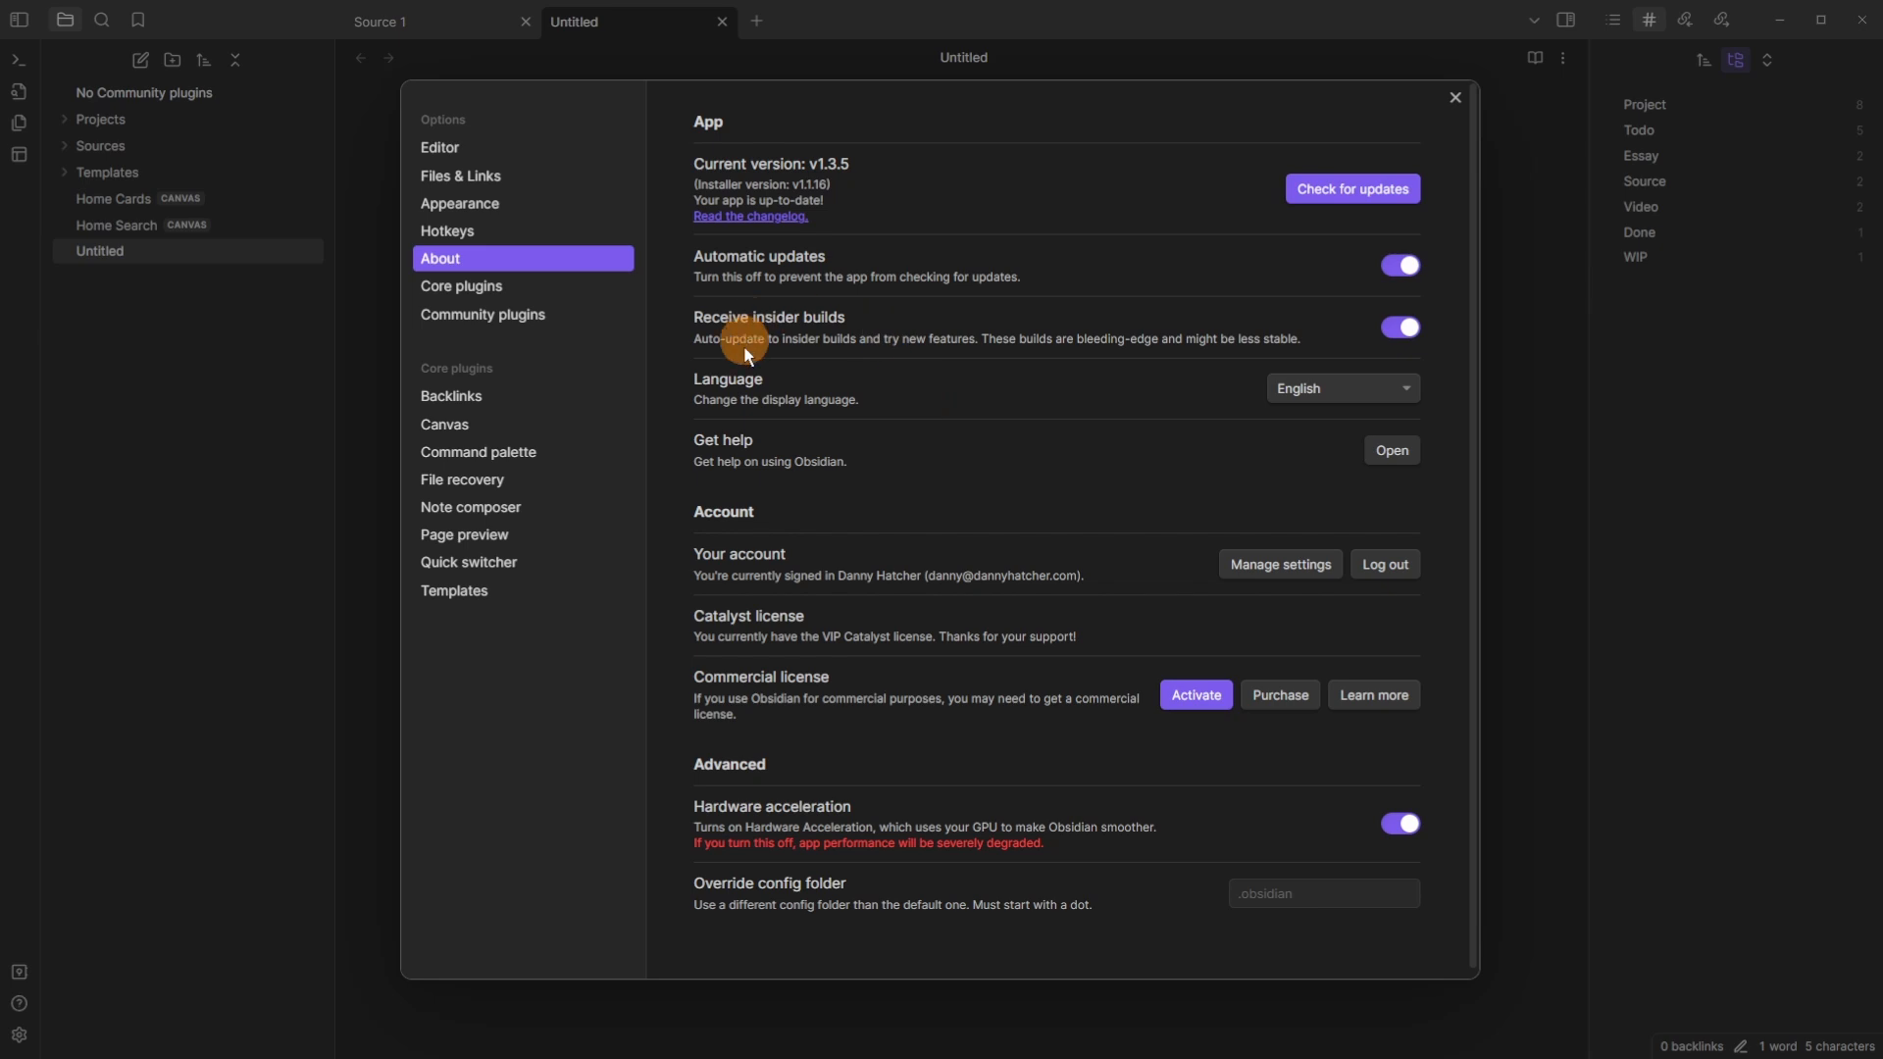
scroll(881, 569, "down", 1)
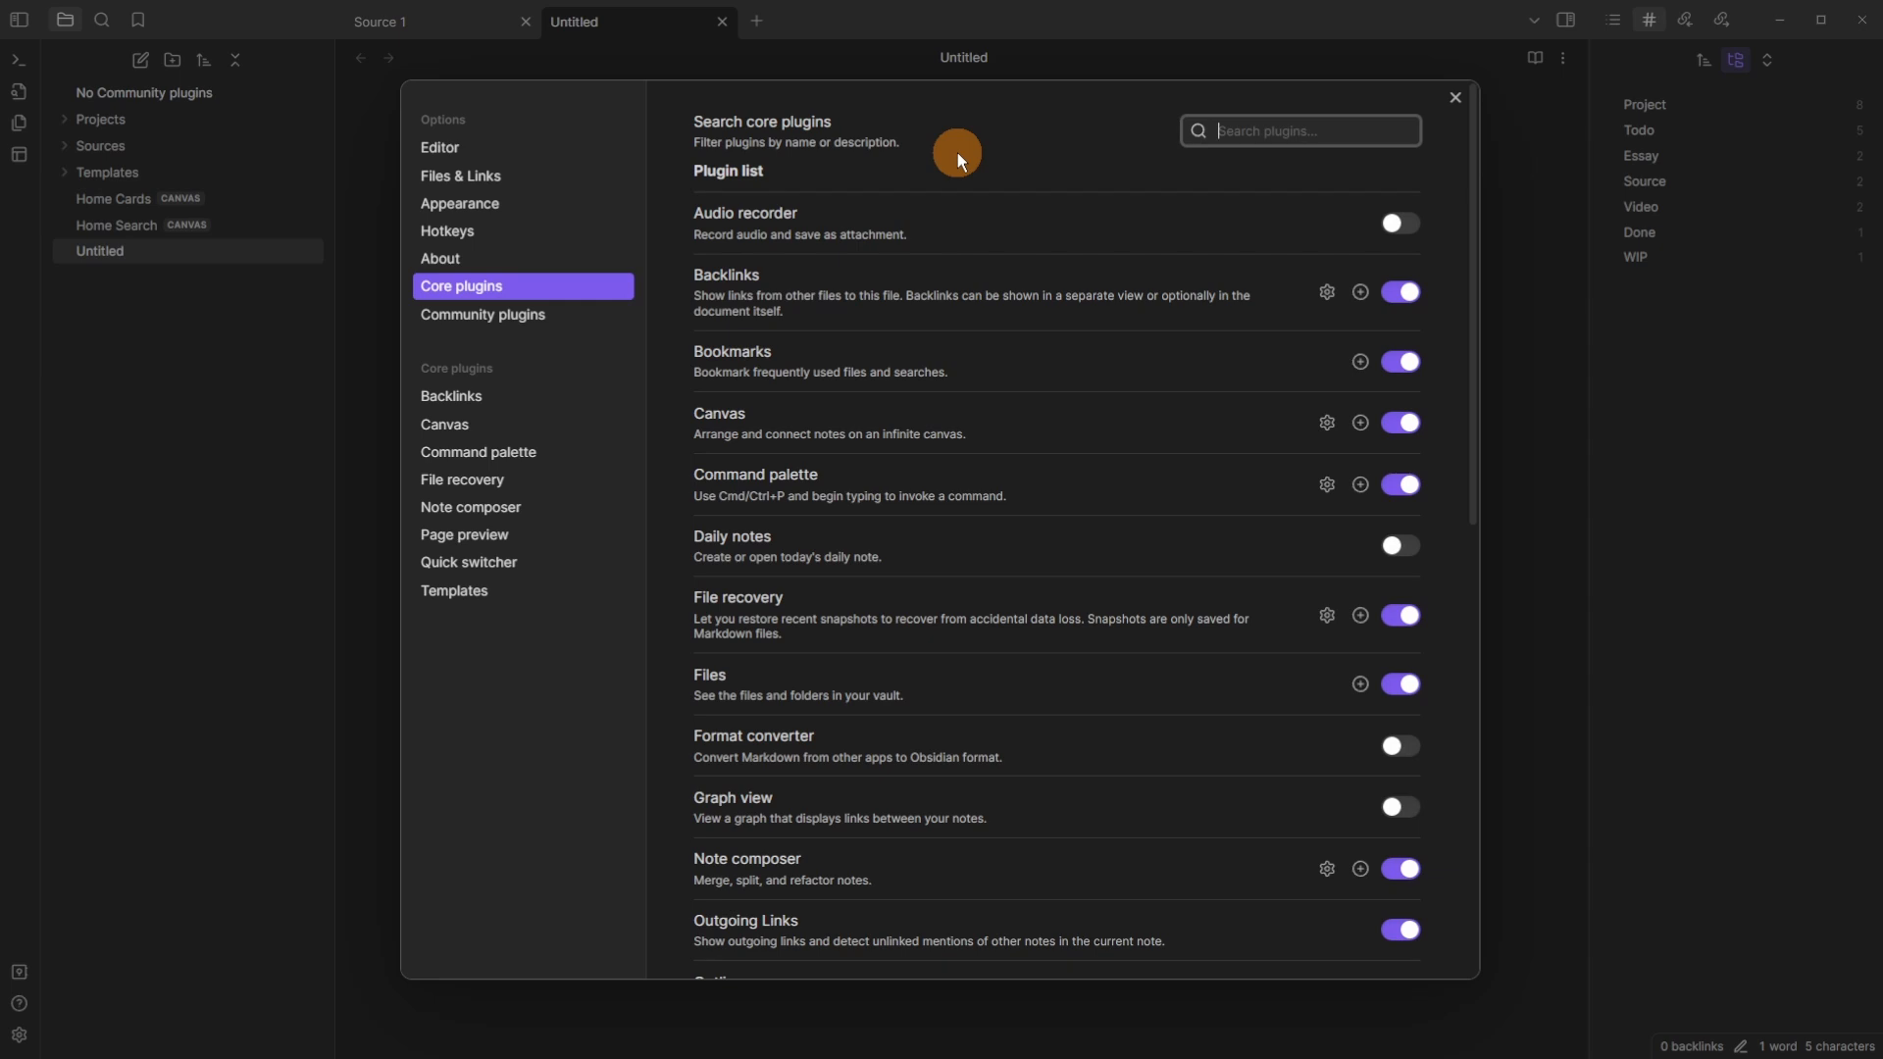
scroll(975, 355, "down", 5)
scroll(1012, 385, "up", 5)
key("Escape")
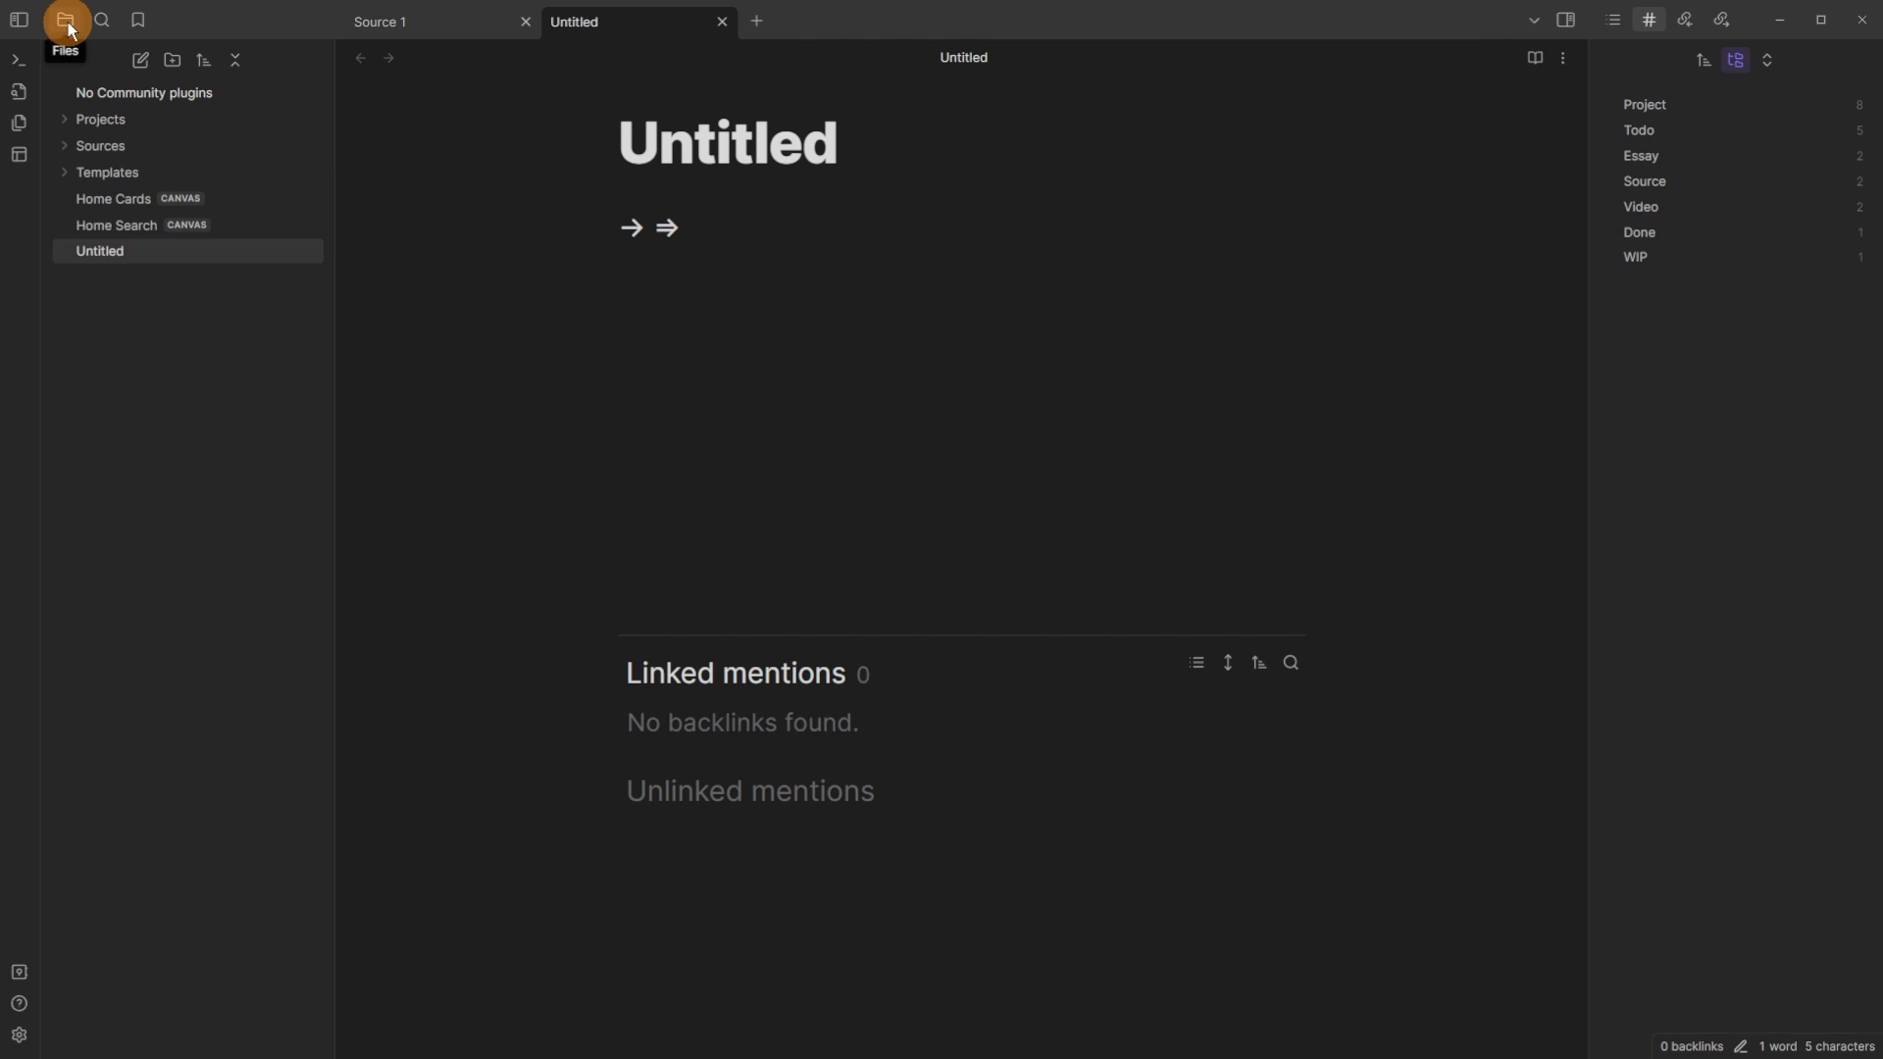
Step: Look through the search, bookmarks, outline, tags, backlinks and outgoing links sidebar views
left_click(102, 20)
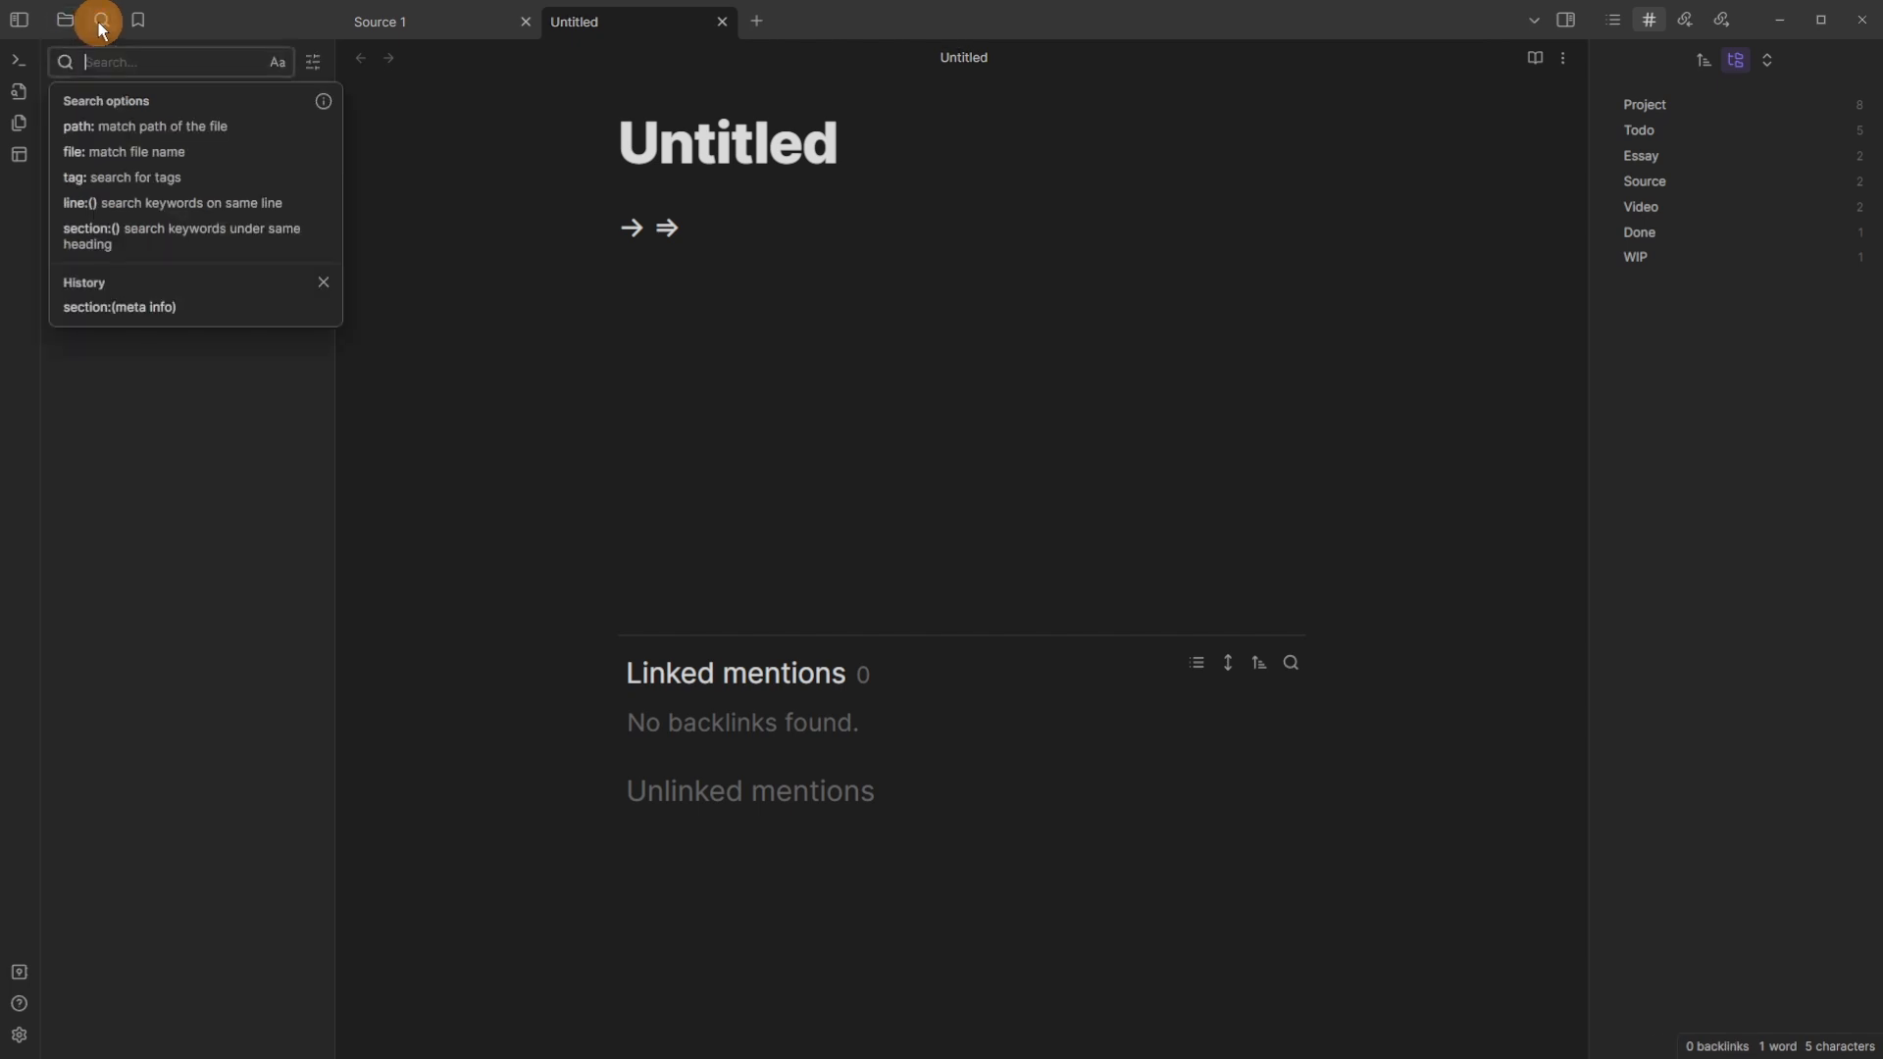
left_click(104, 393)
left_click(138, 20)
left_click(1624, 30)
left_click(1655, 25)
left_click(1691, 25)
left_click(1731, 28)
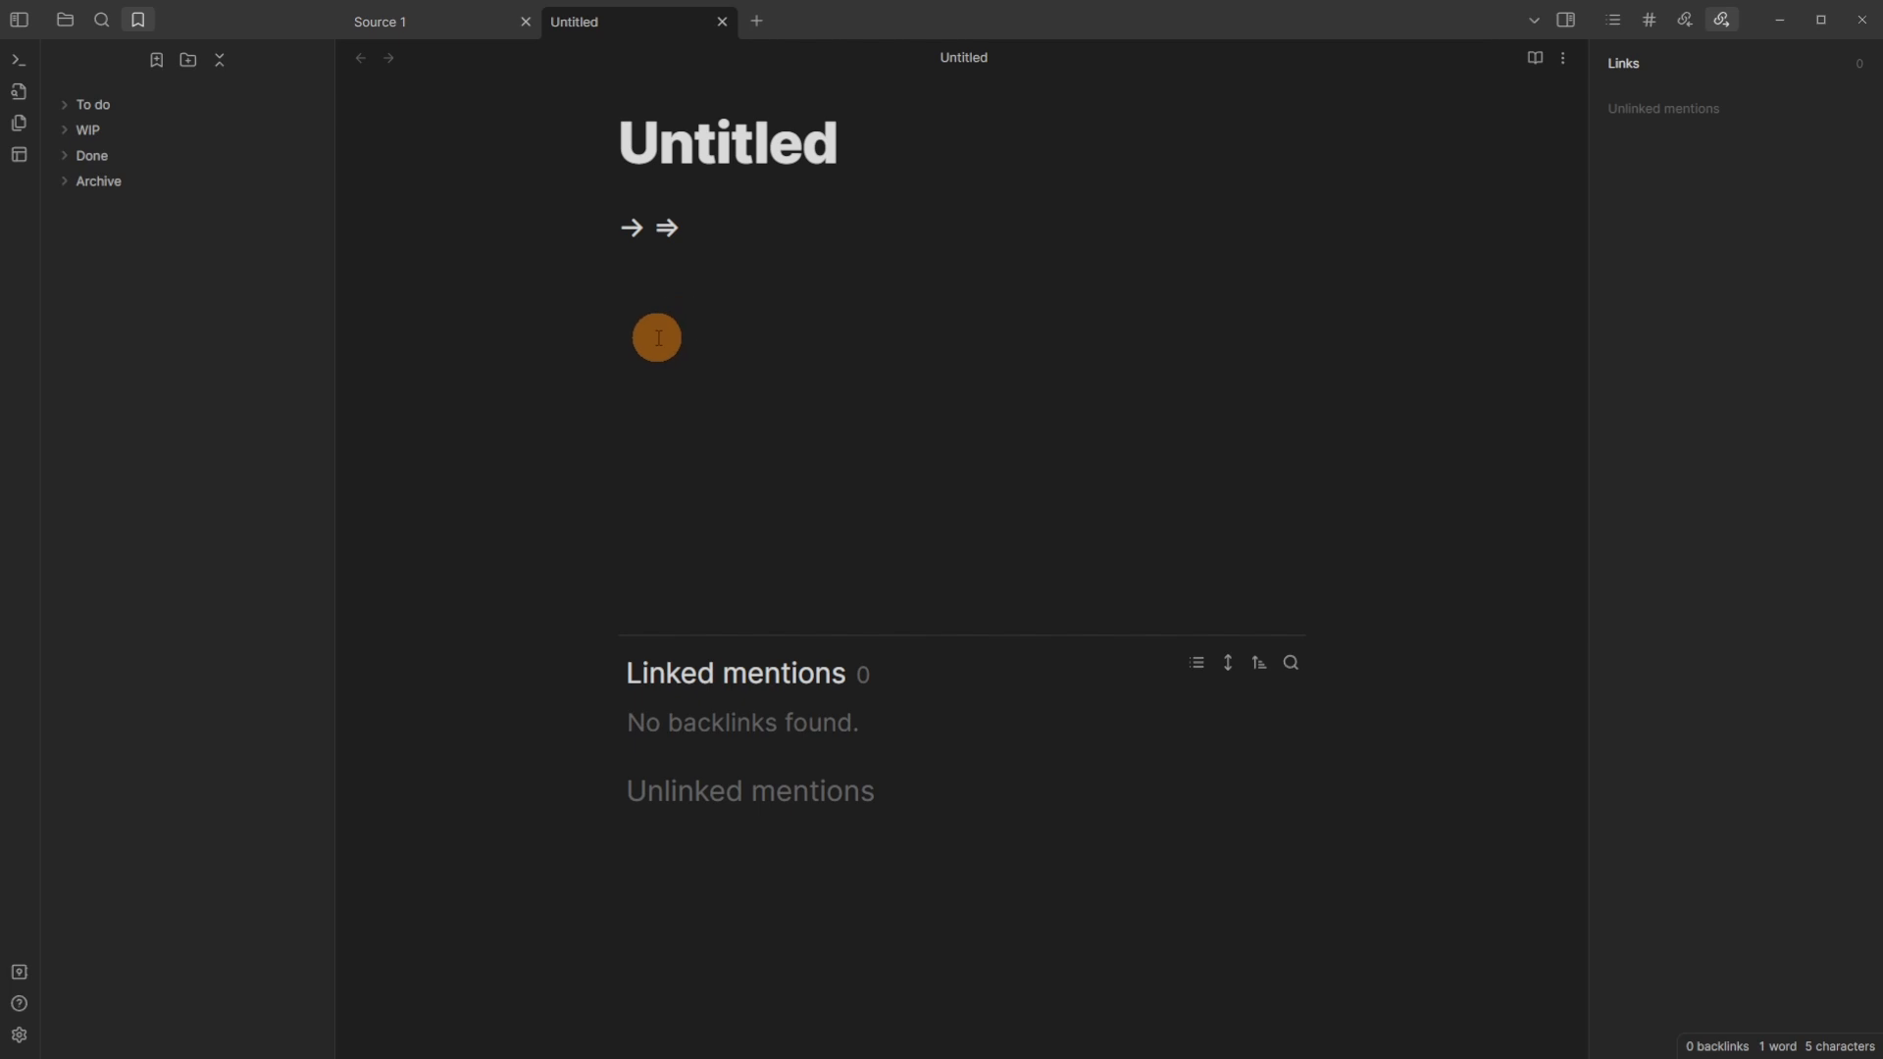
Step: Return to the settings and examine the full core plugins list from Audio recorder to Workspaces
key("ctrl+comma")
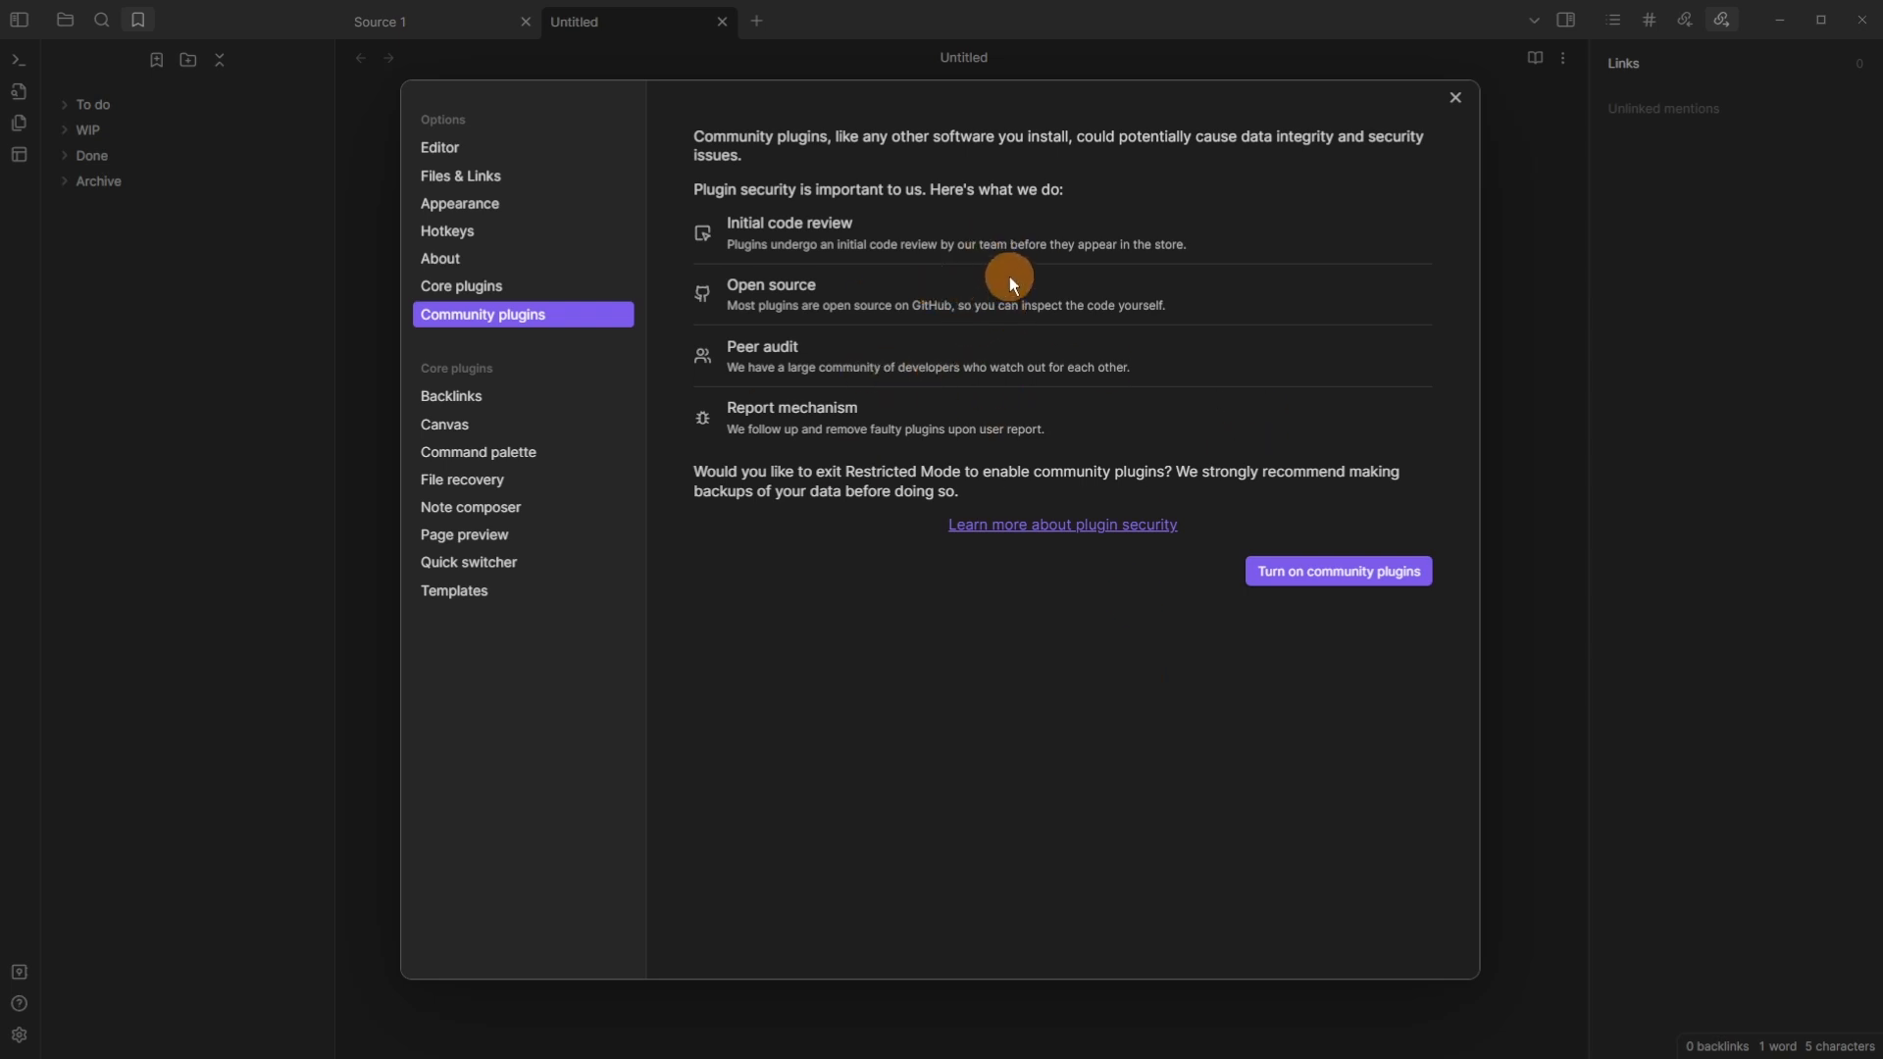
left_click(545, 284)
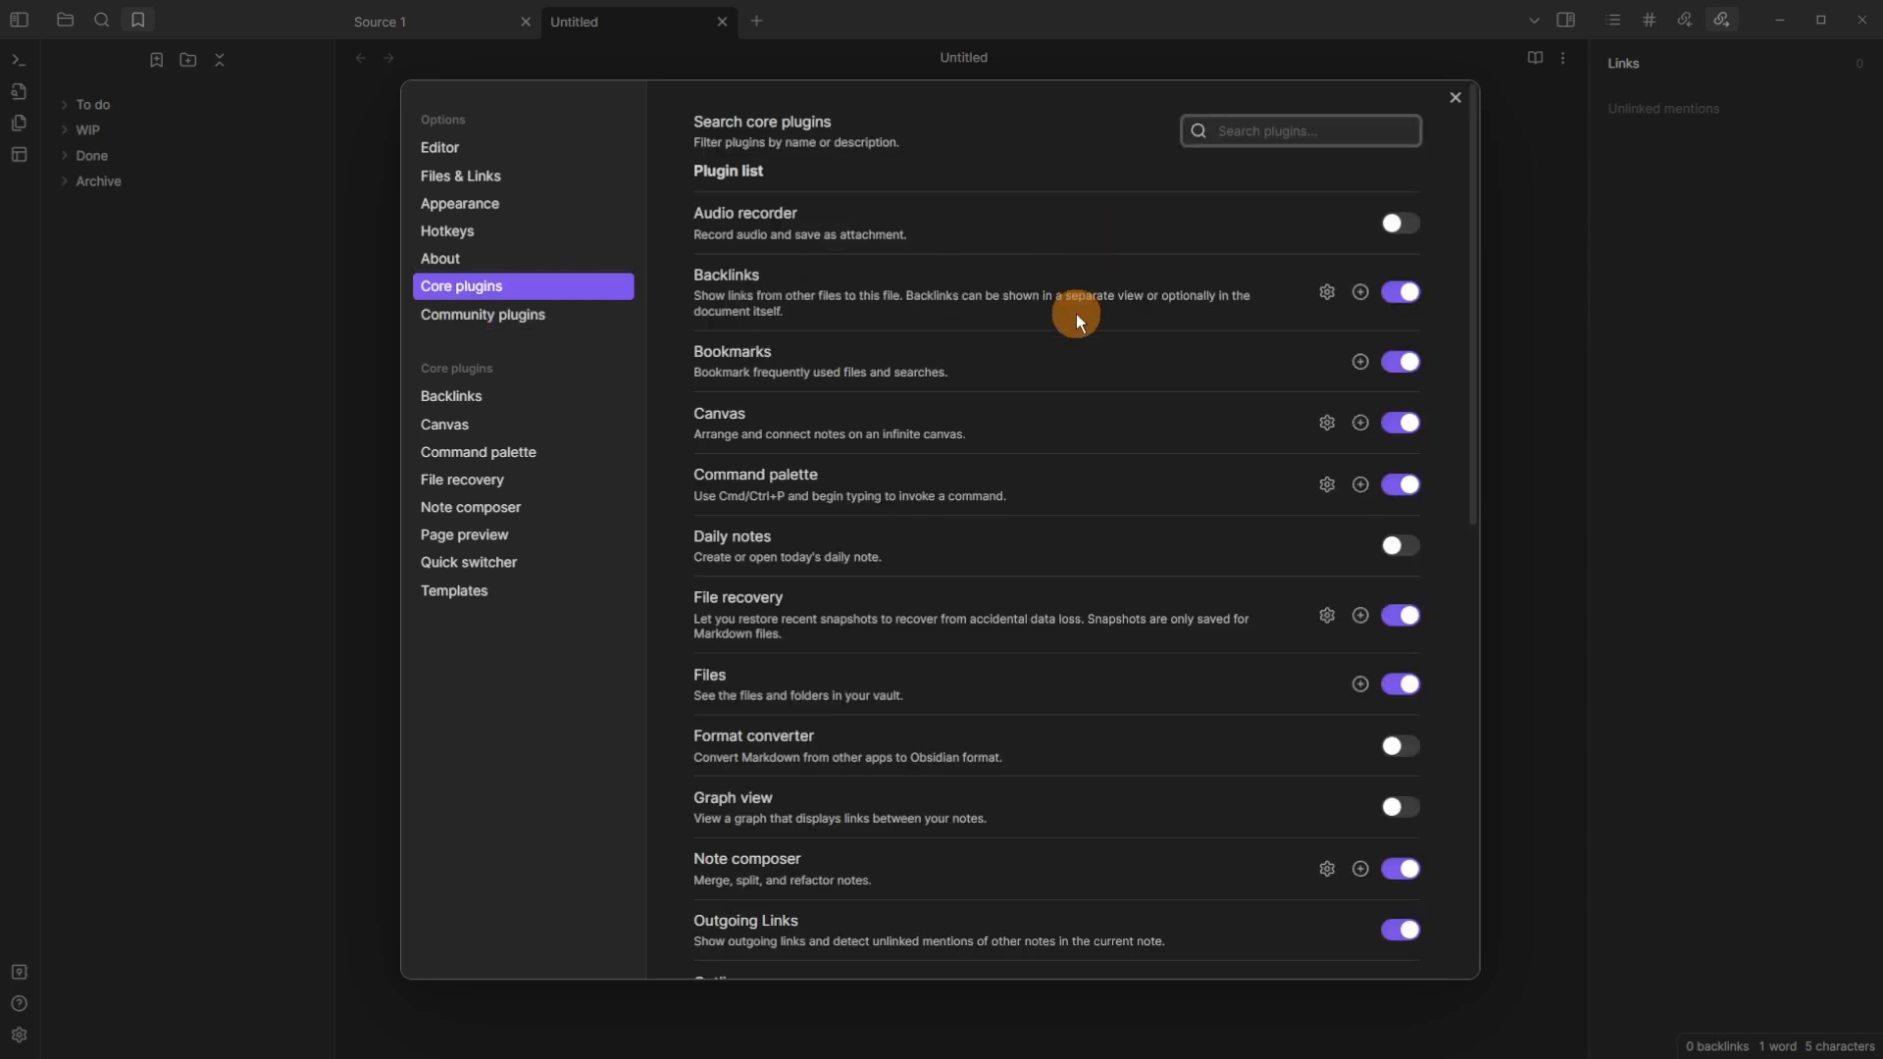
scroll(1063, 338, "down", 9)
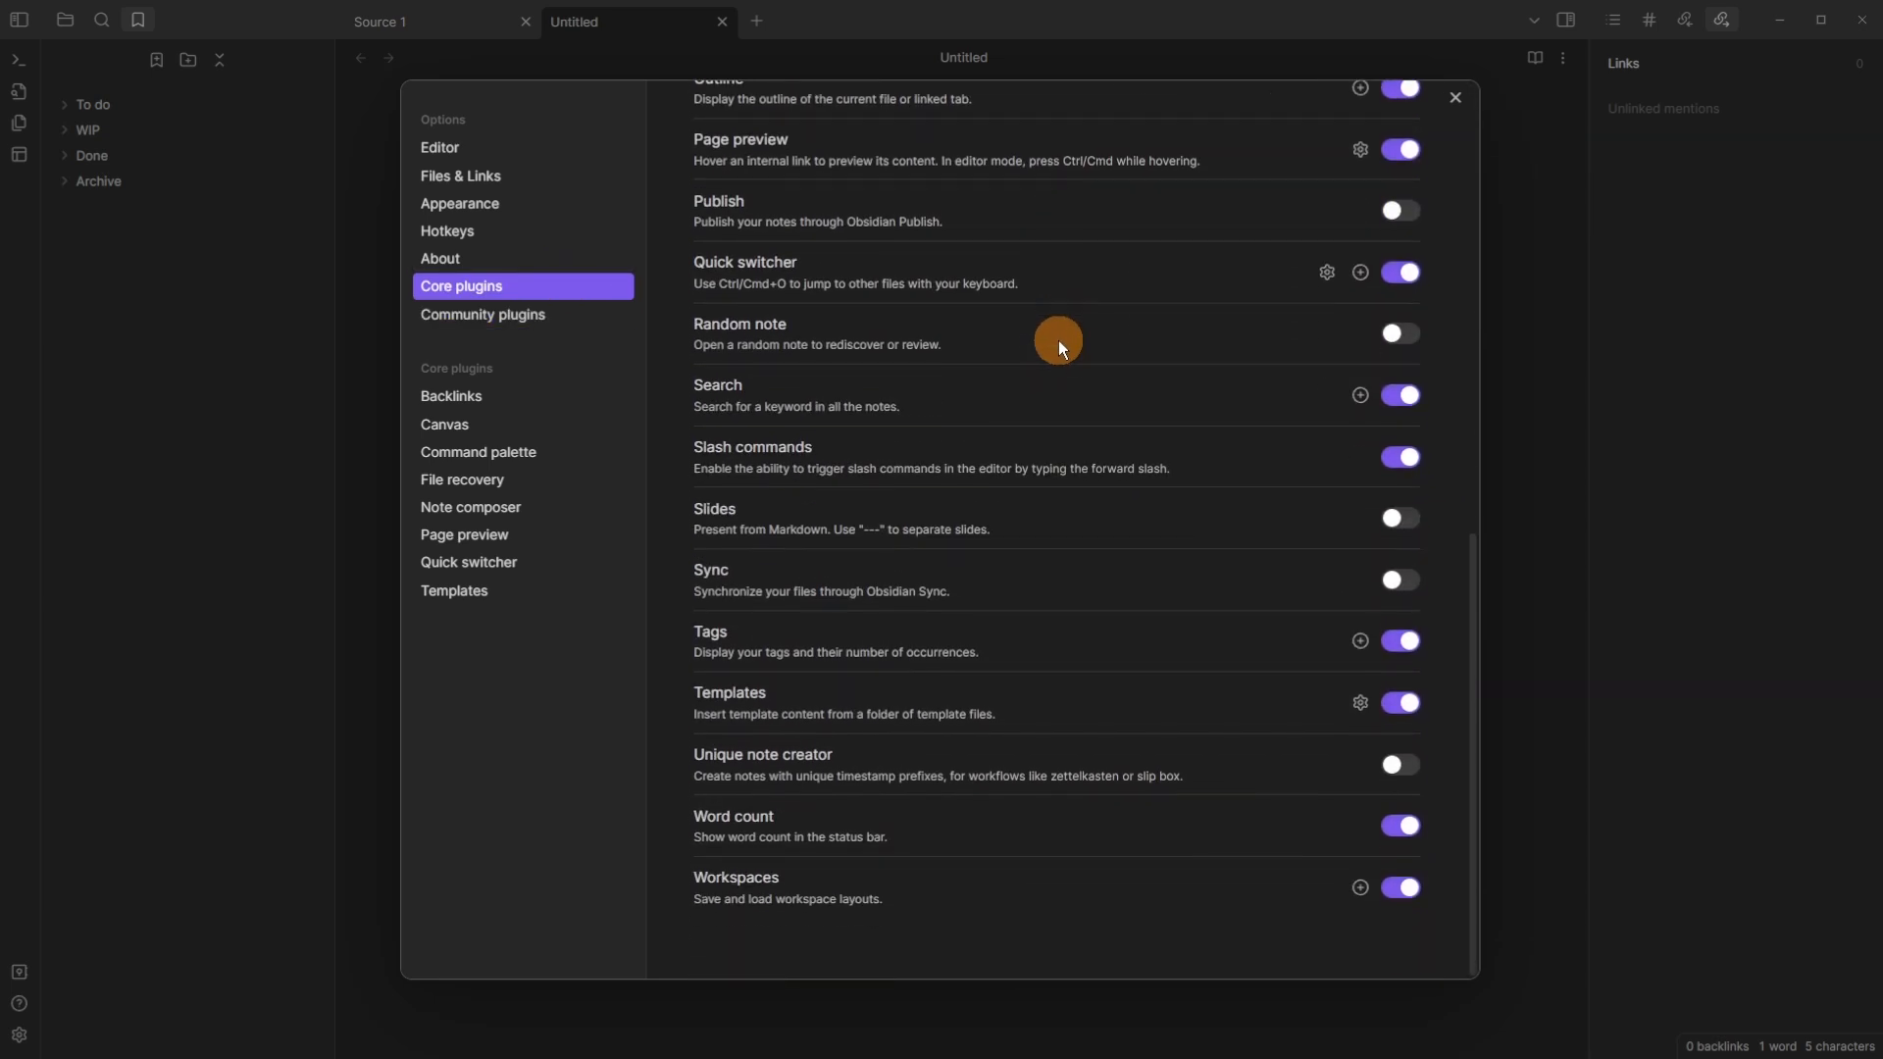
scroll(1062, 347, "up", 10)
scroll(1079, 486, "down", 10)
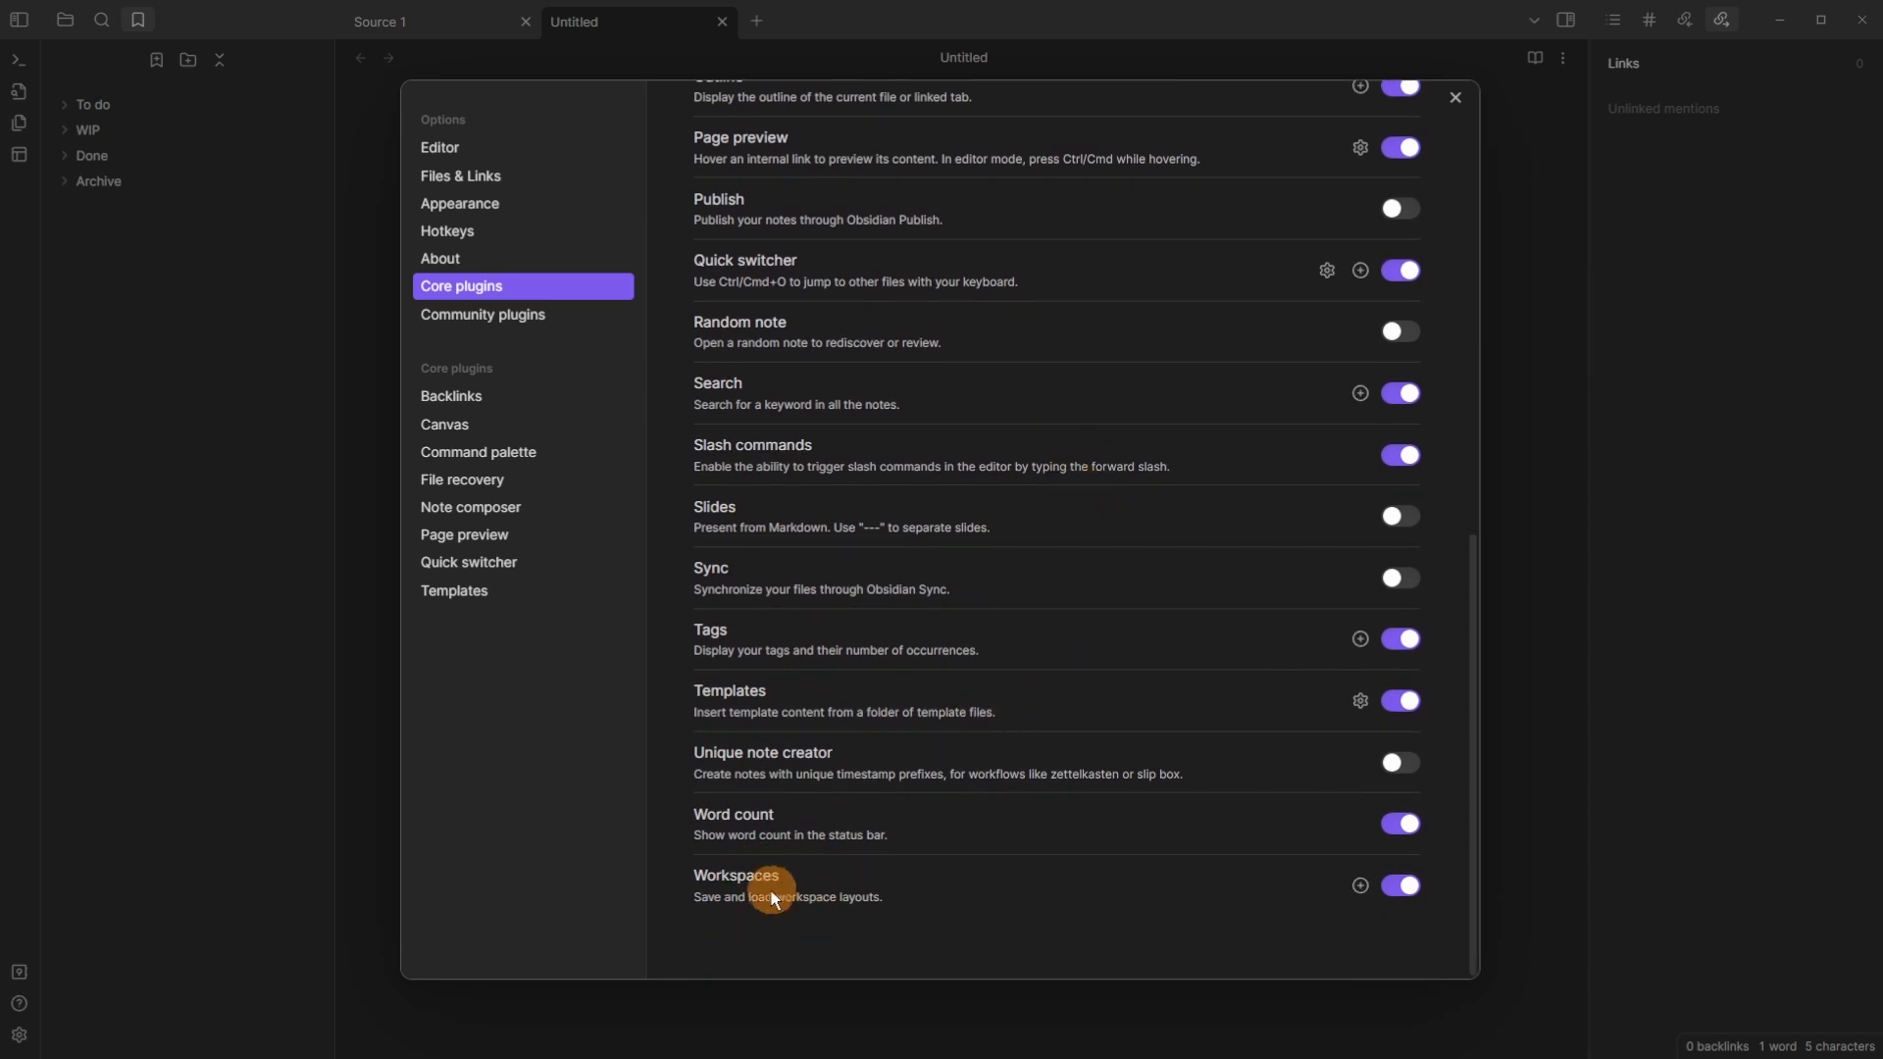
Step: Review the settings of the Backlinks, File recovery, Note composer and Page preview core plugins
left_click(433, 398)
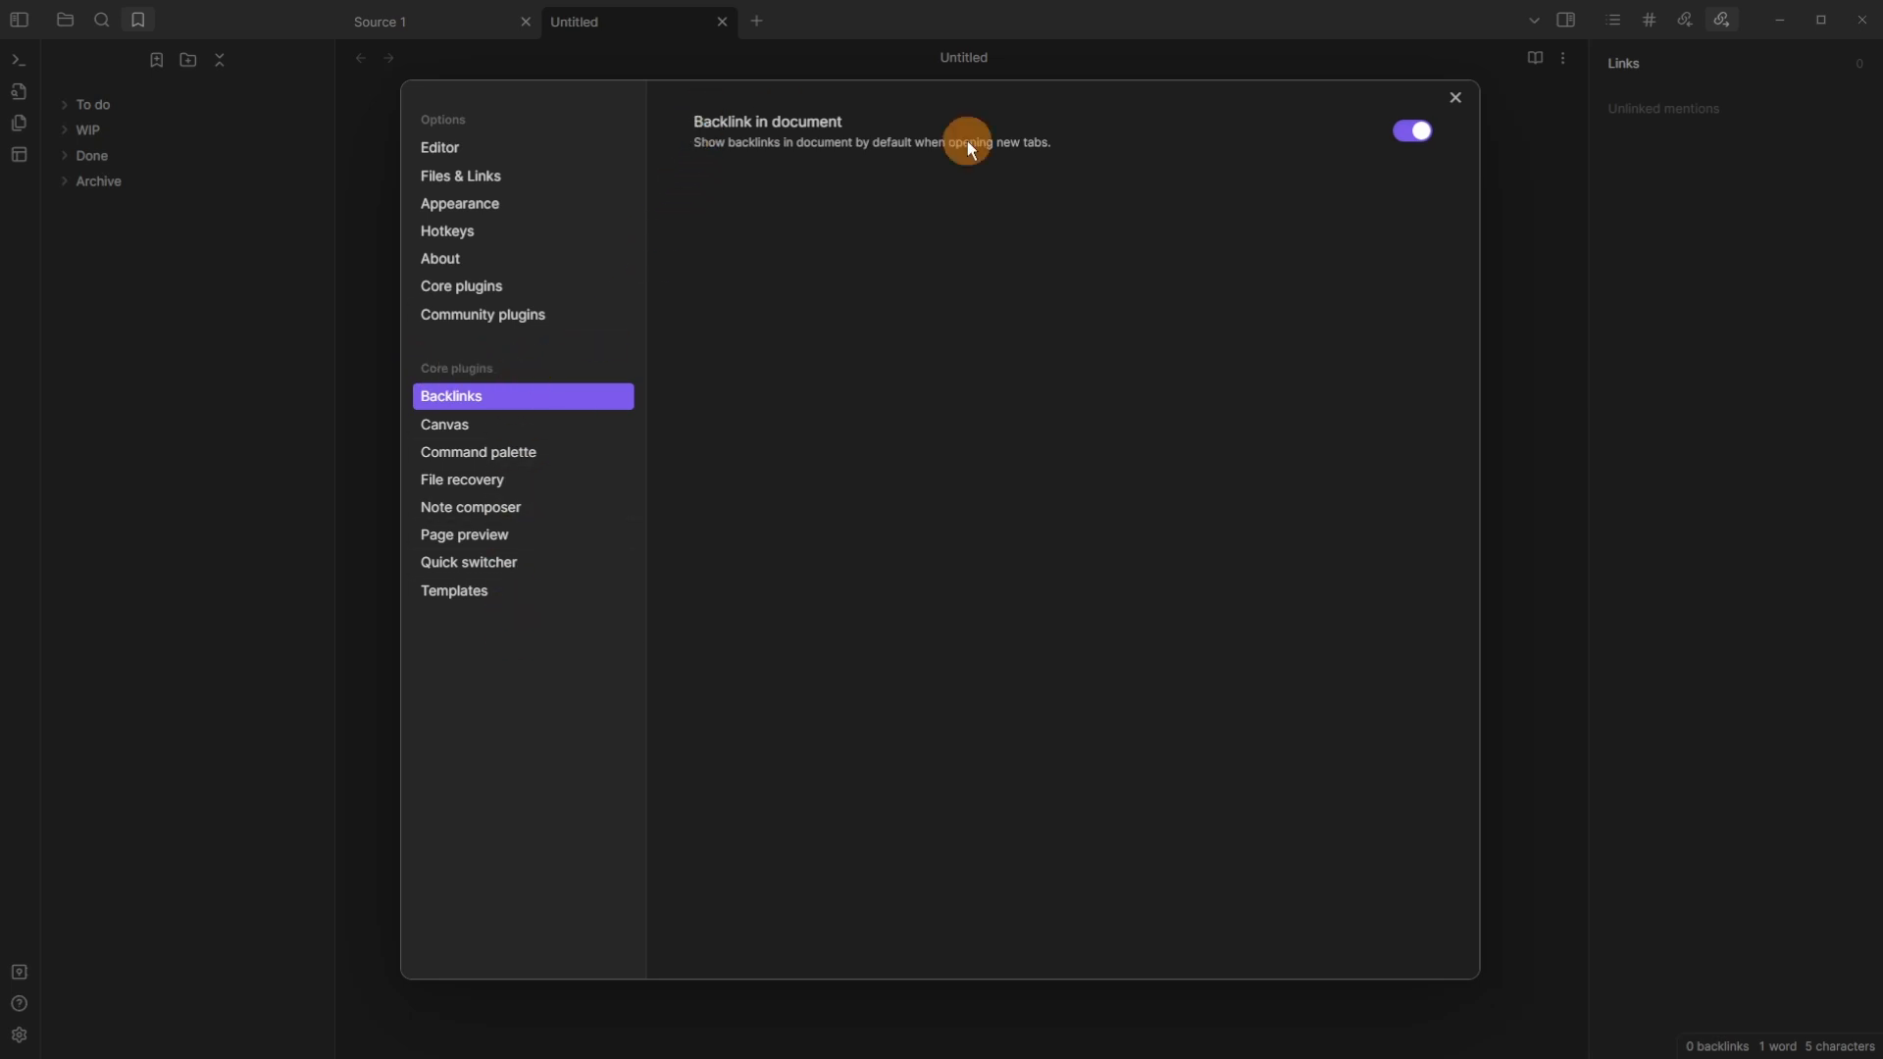
key("Escape")
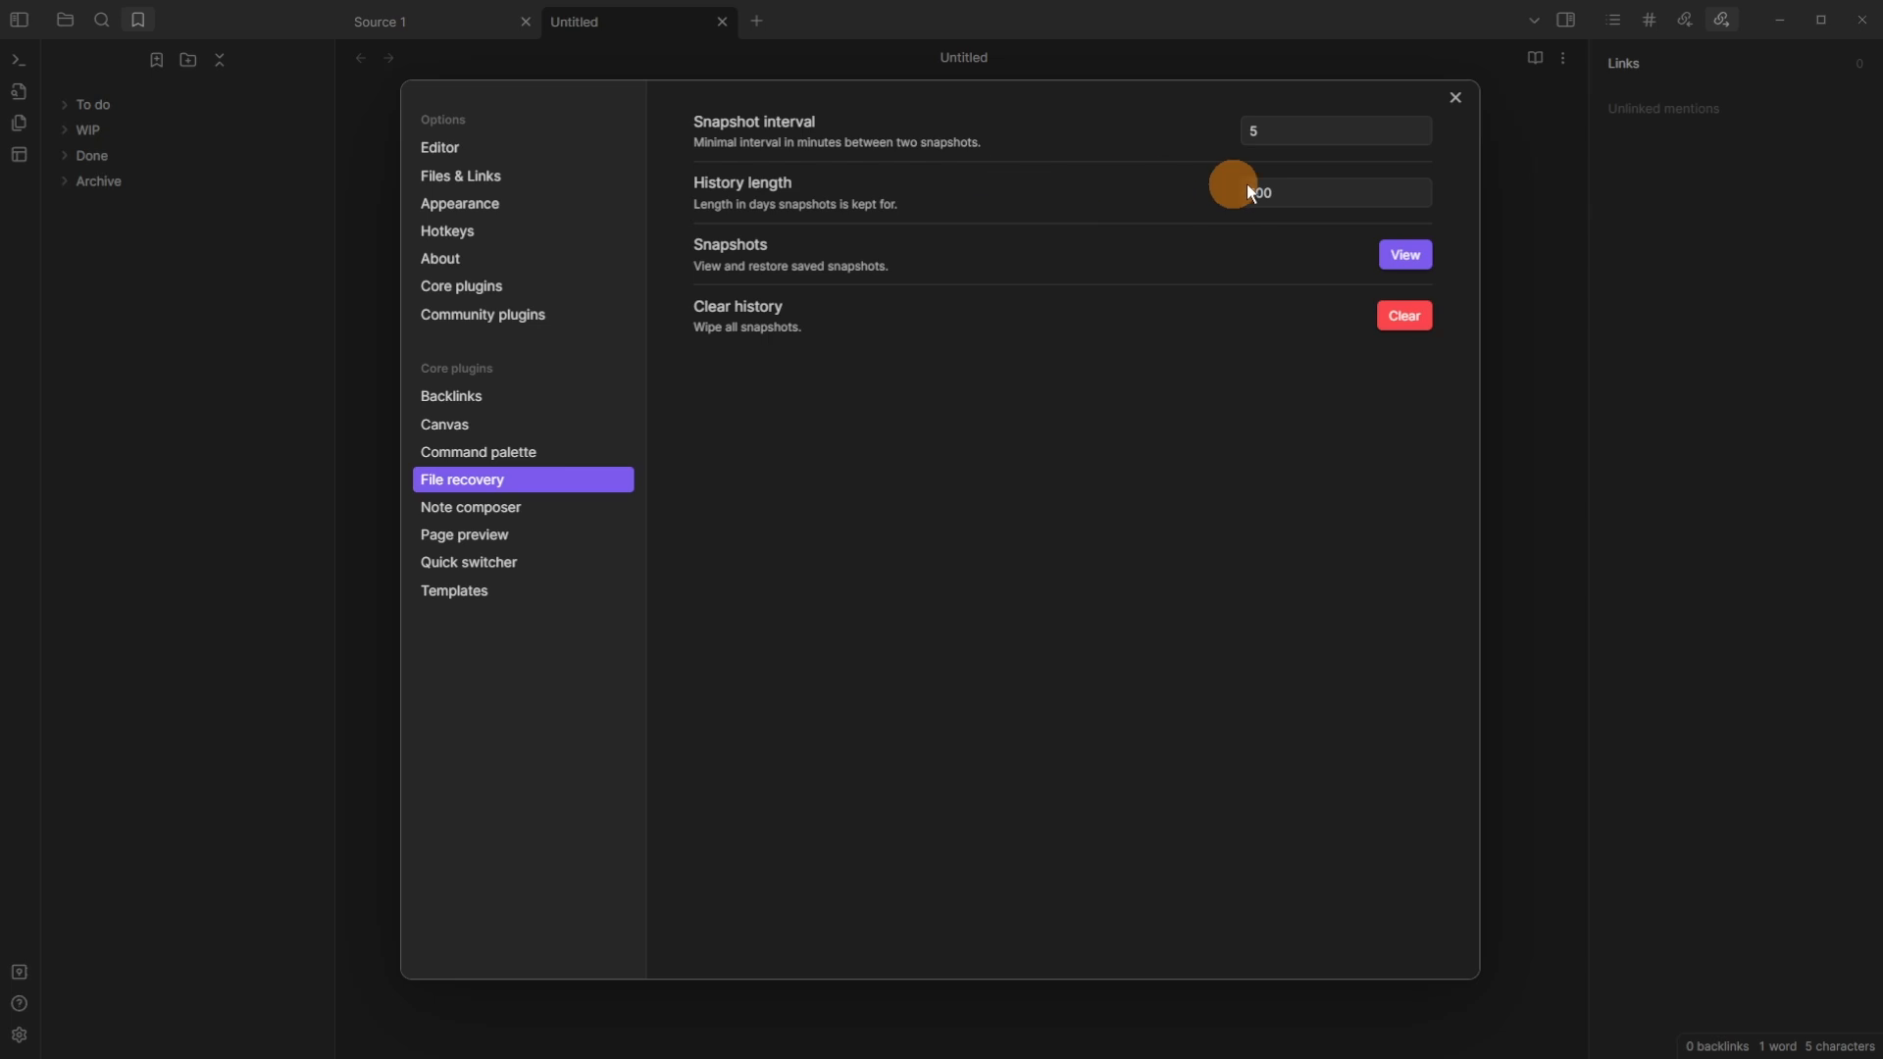
left_click(1304, 192)
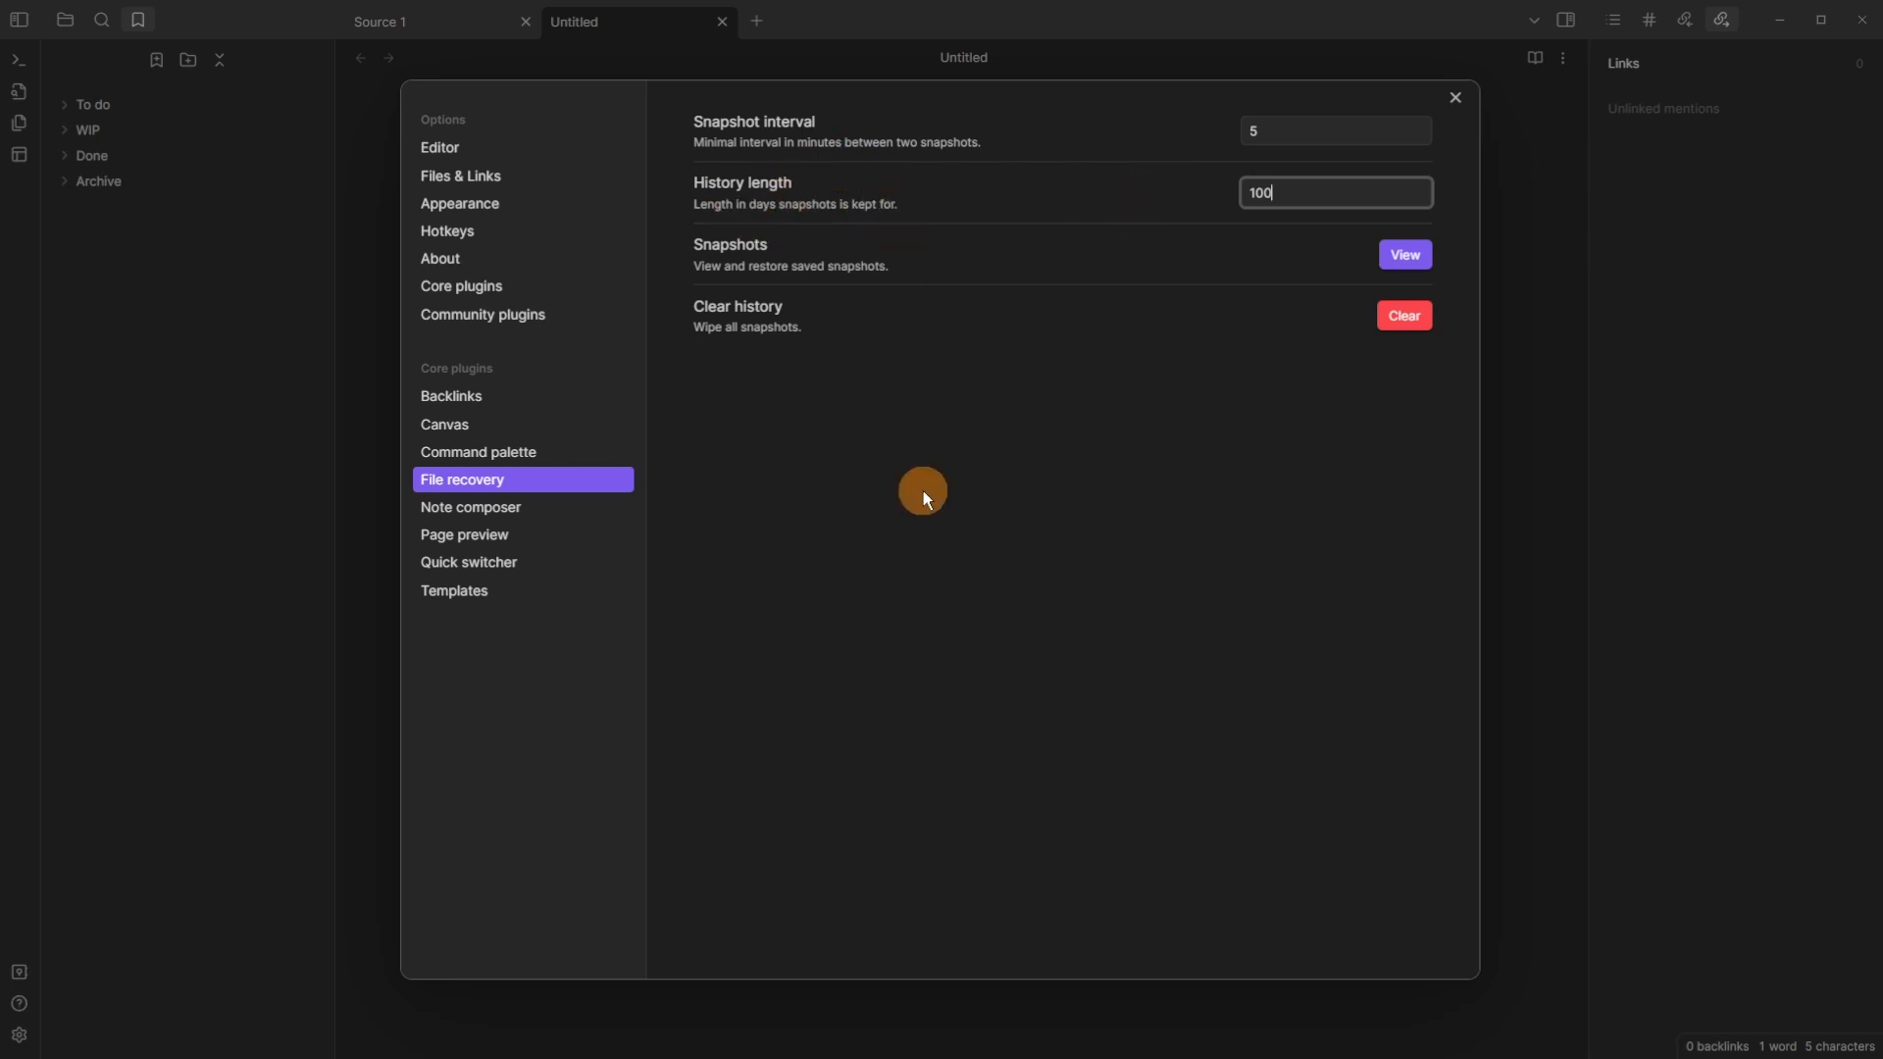
left_click(522, 507)
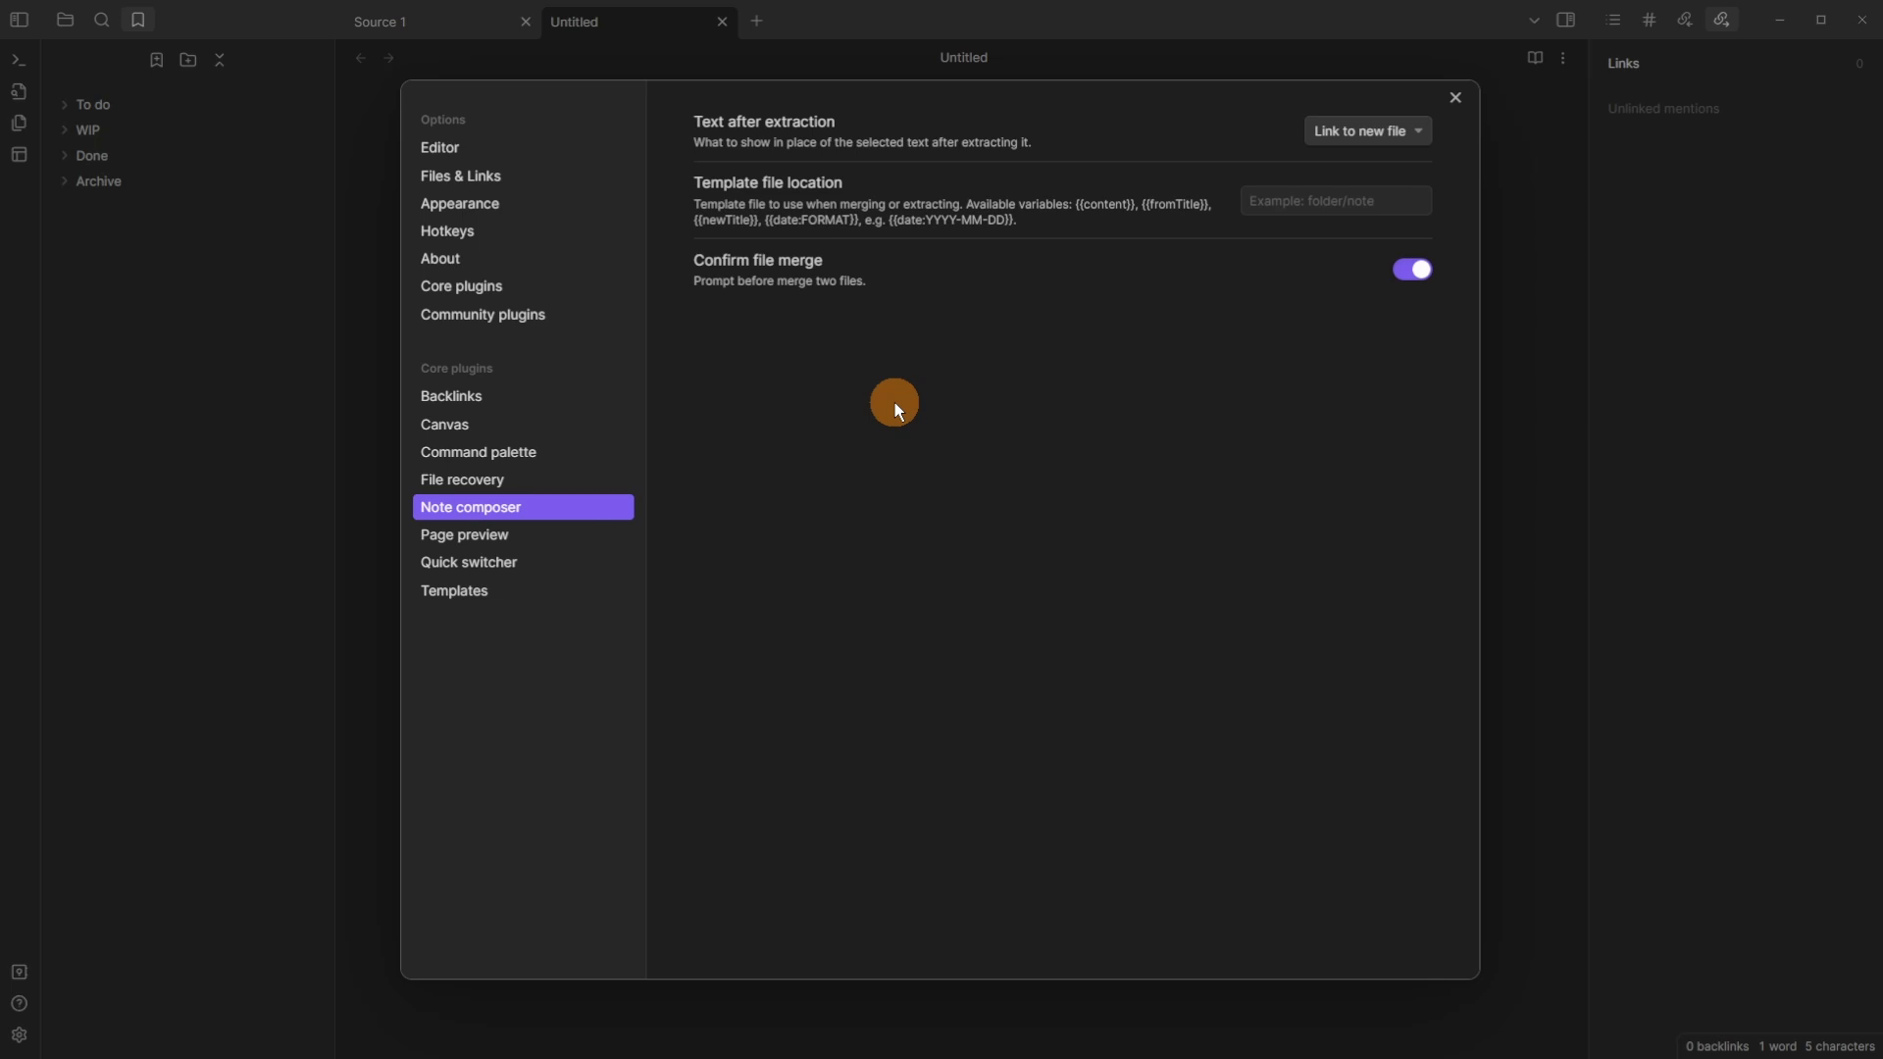
left_click(567, 539)
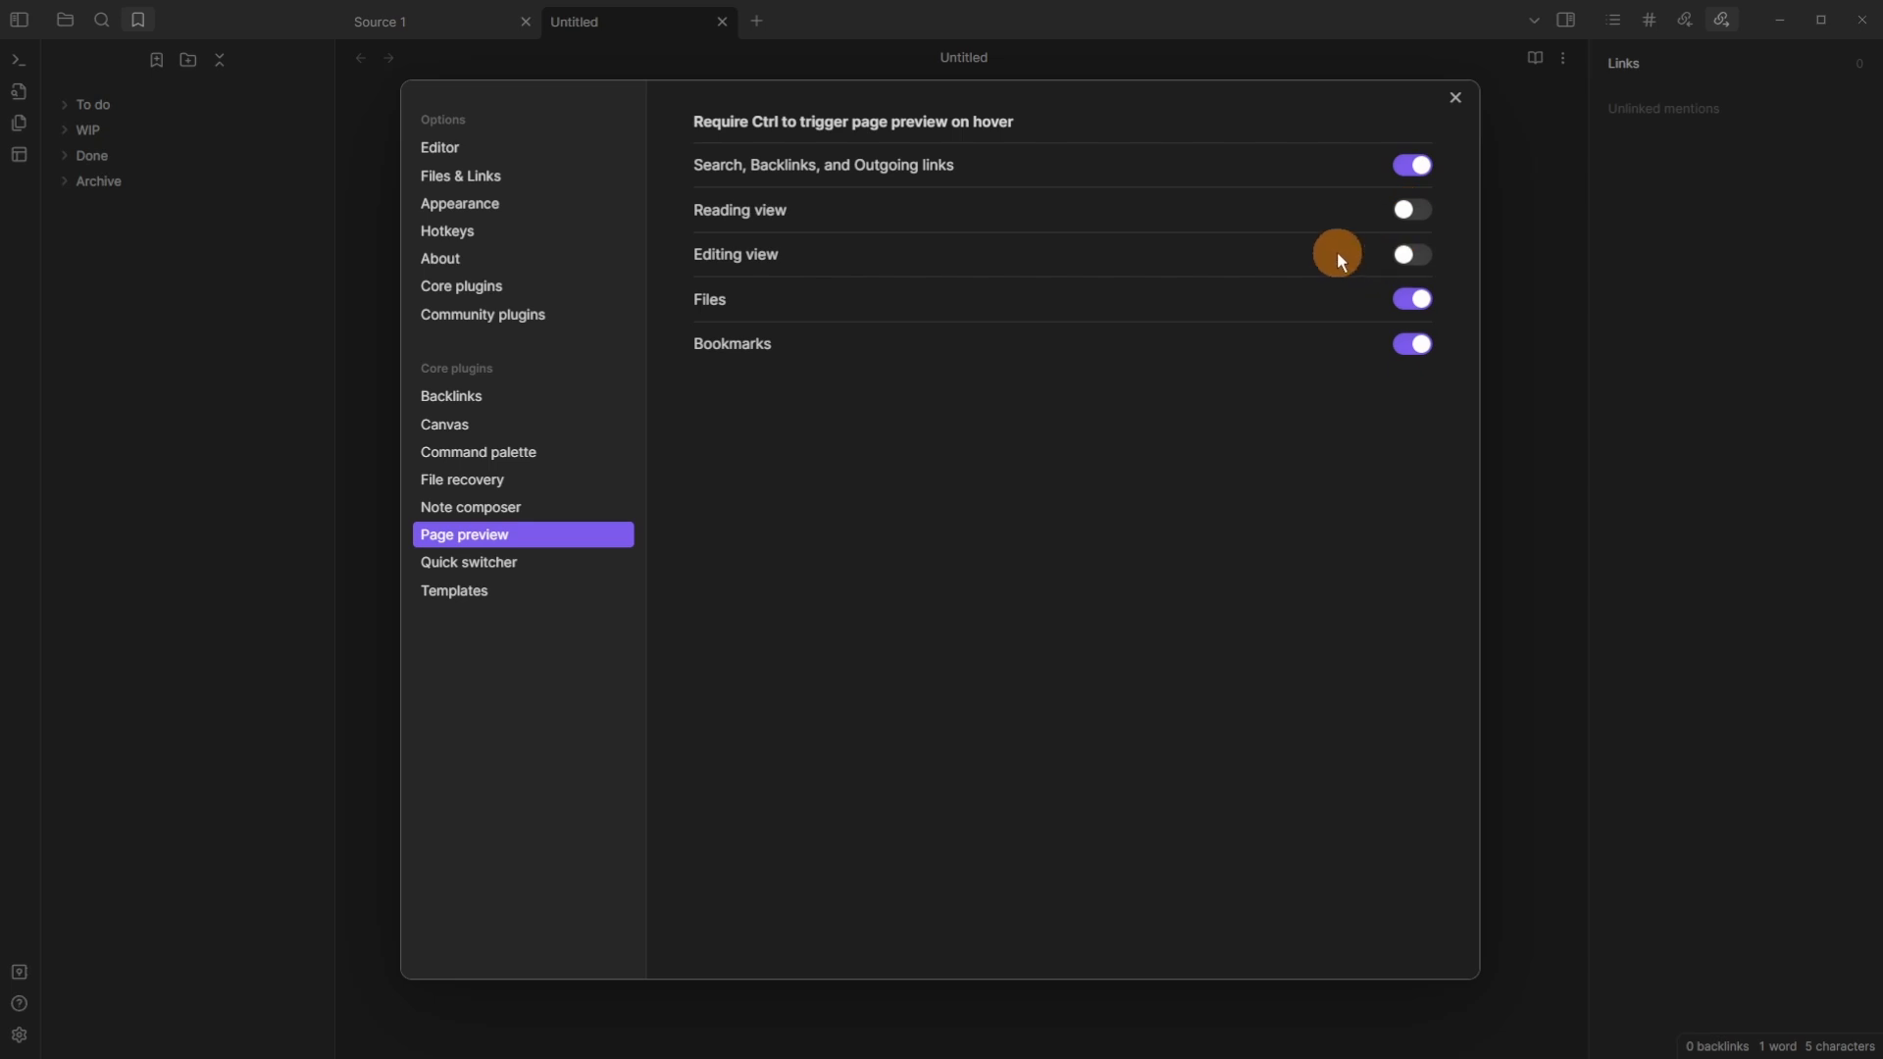
Step: Insert the link [[Untitled]] below the arrows in the untitled note and test its page preview
key("Escape")
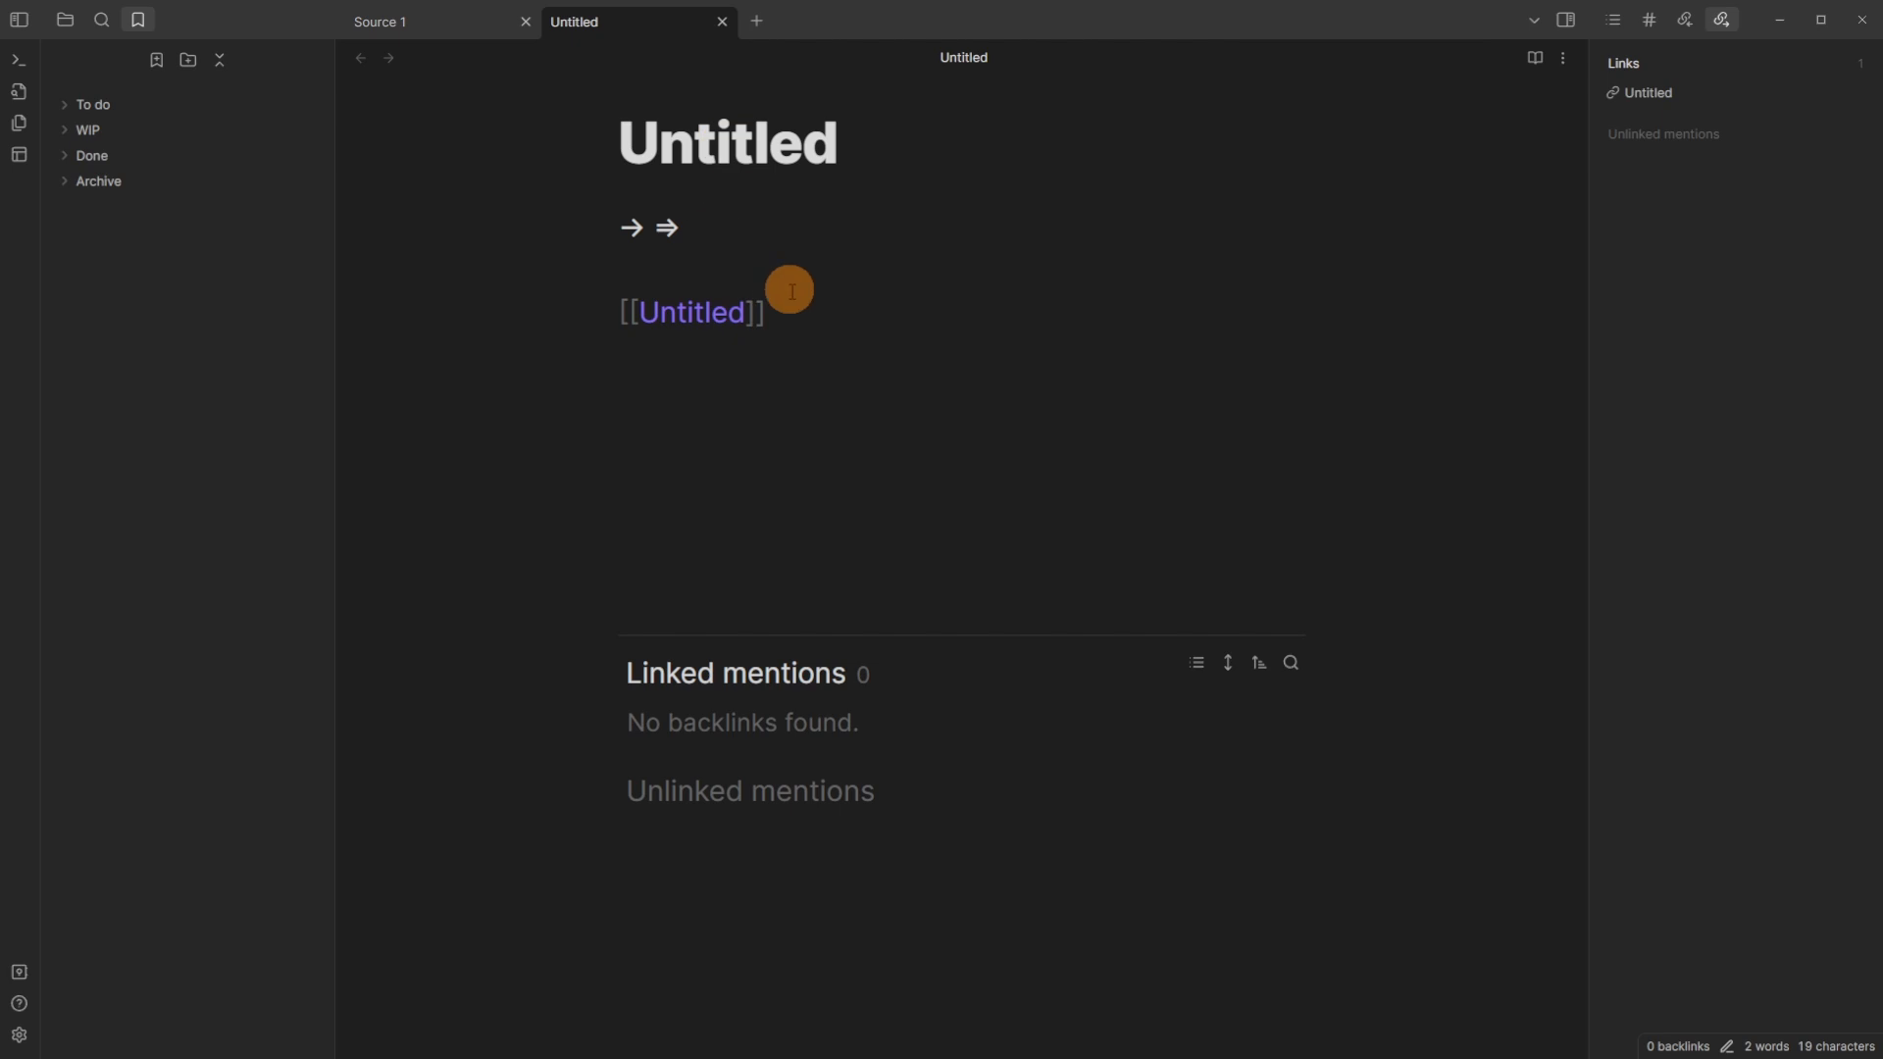
left_click(693, 269)
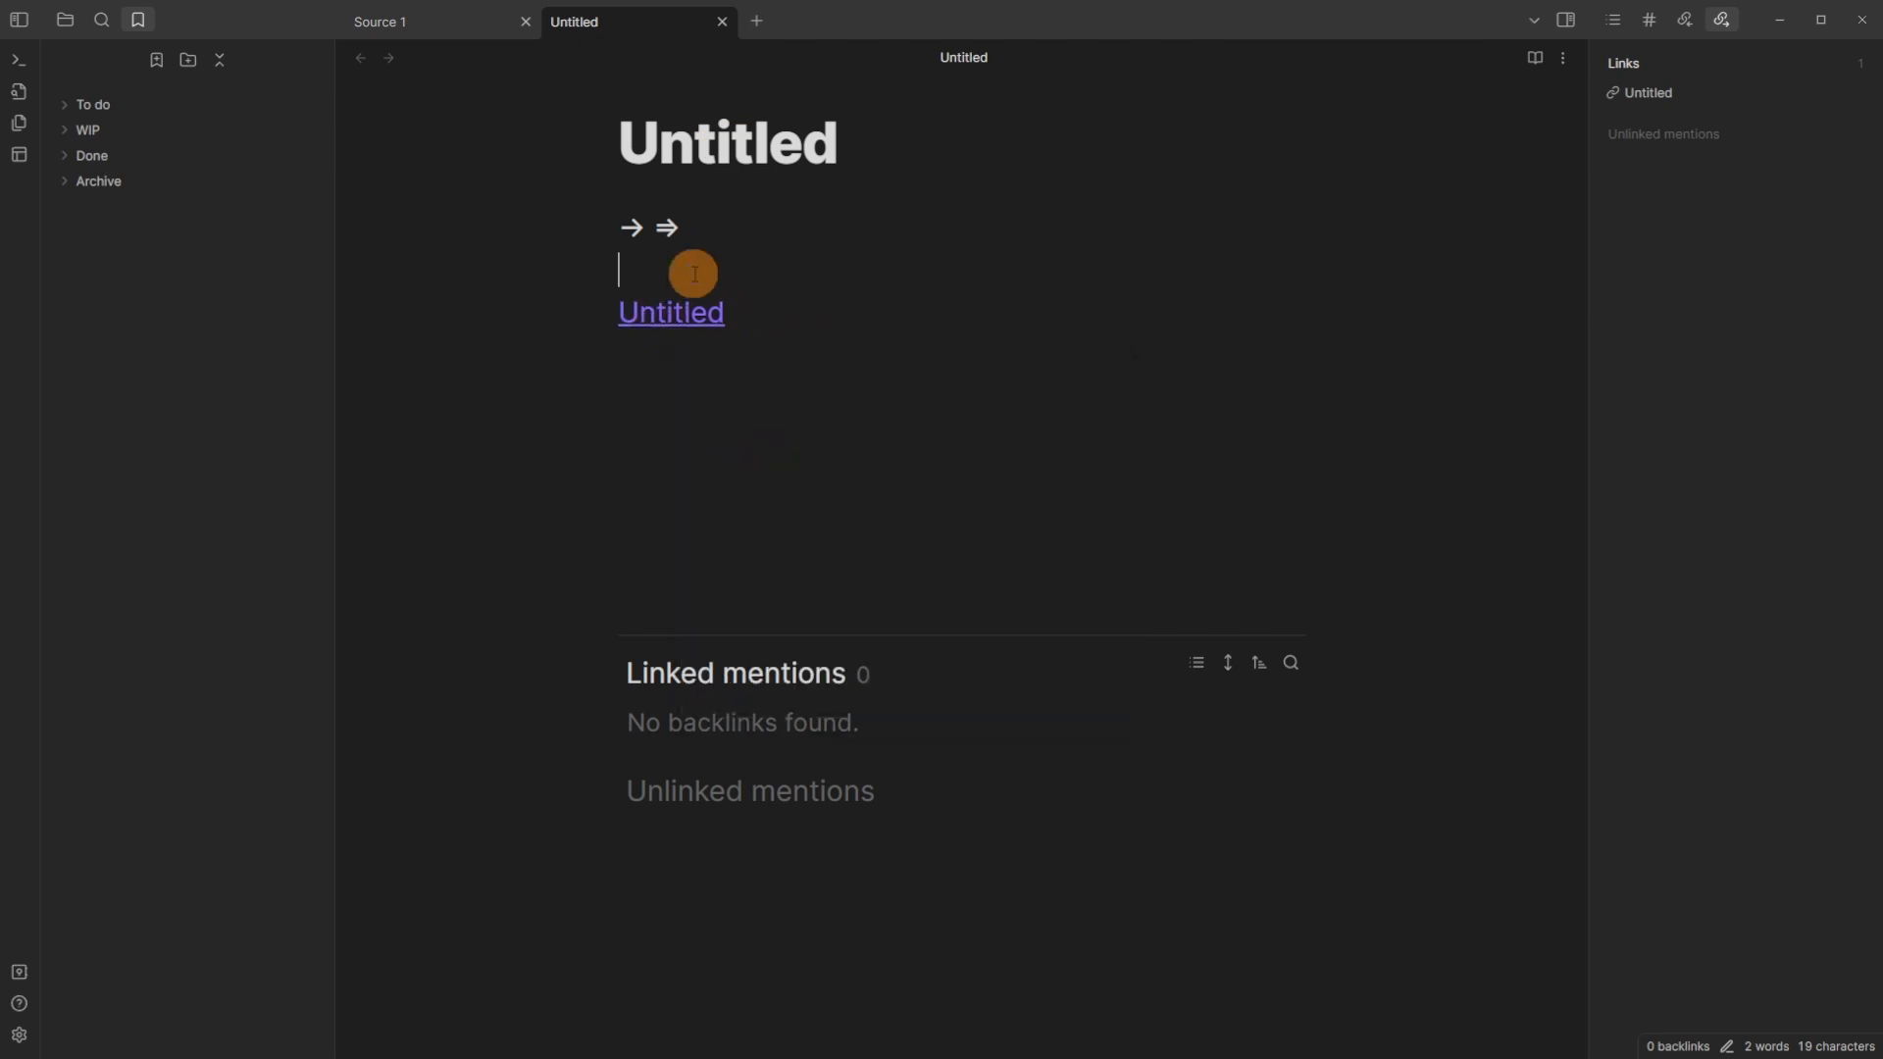
mouse_move(681, 311)
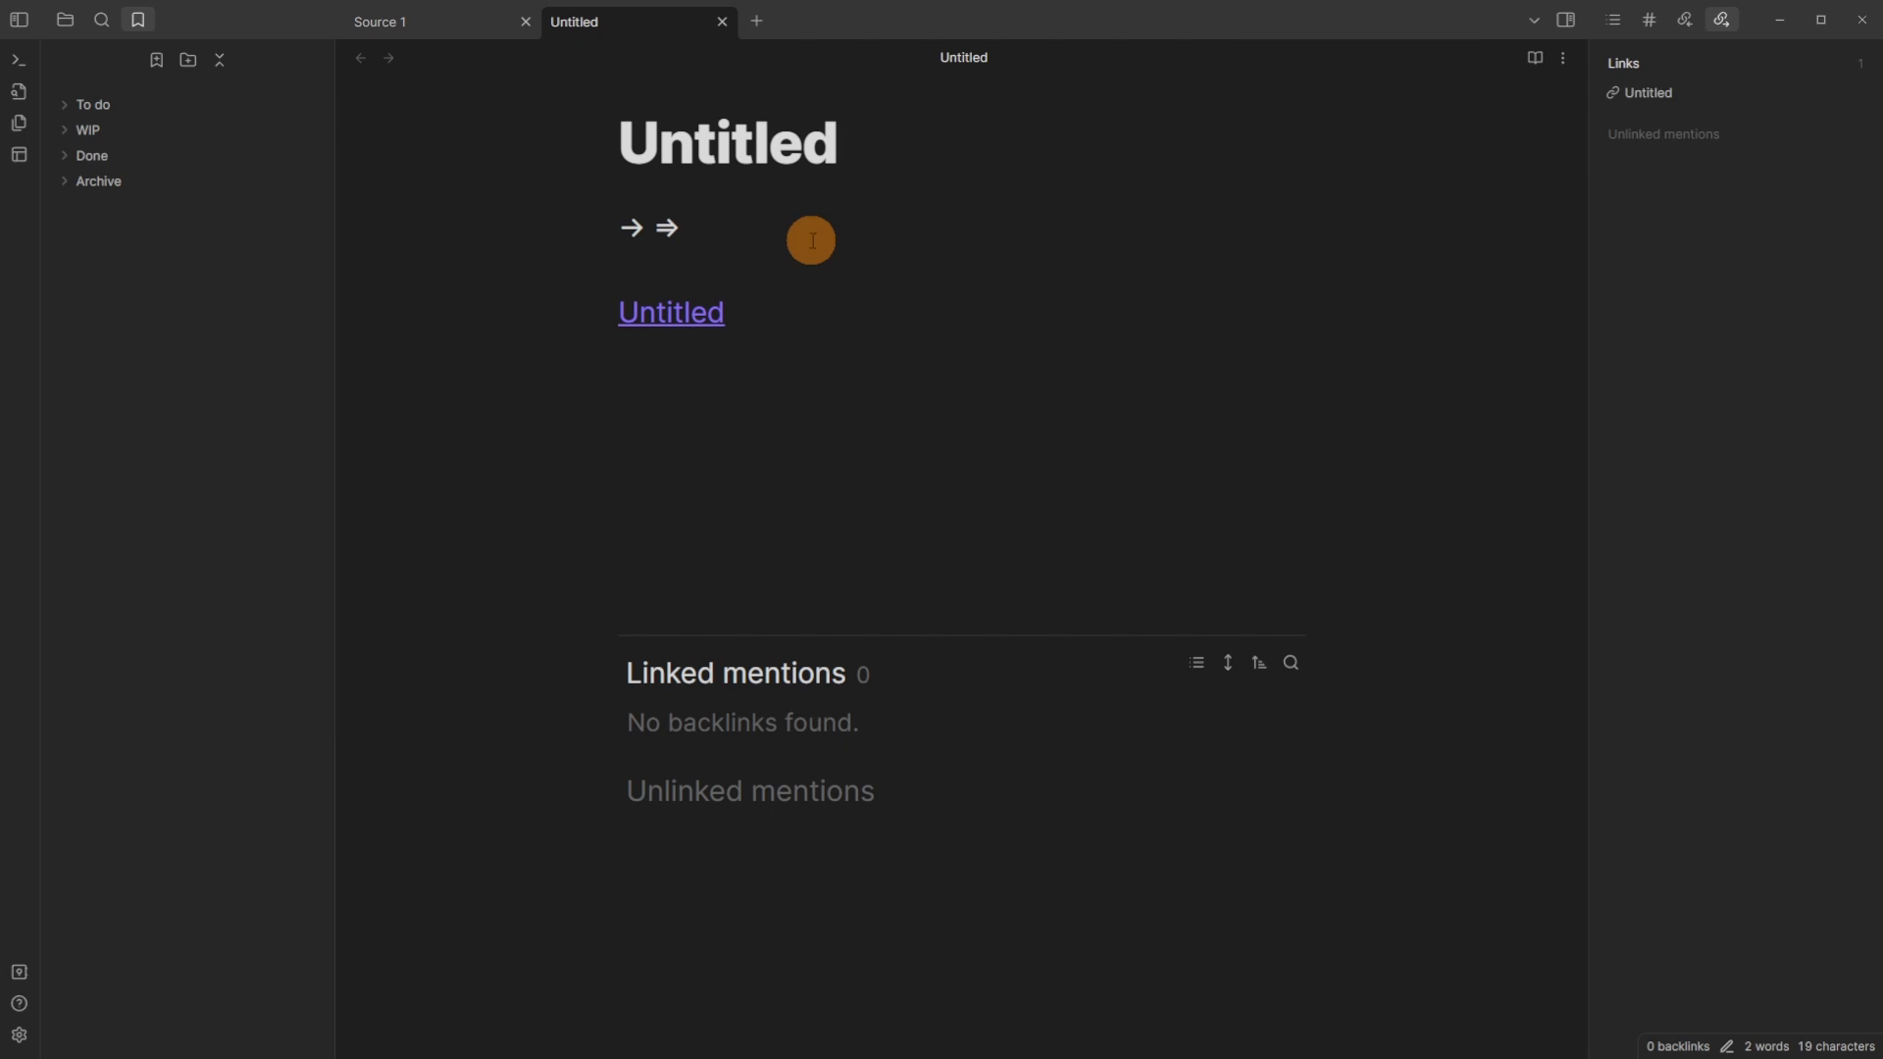
Step: Try requiring Ctrl for page previews in Editing view and switch the requirement back off
left_click(19, 1034)
left_click(1387, 257)
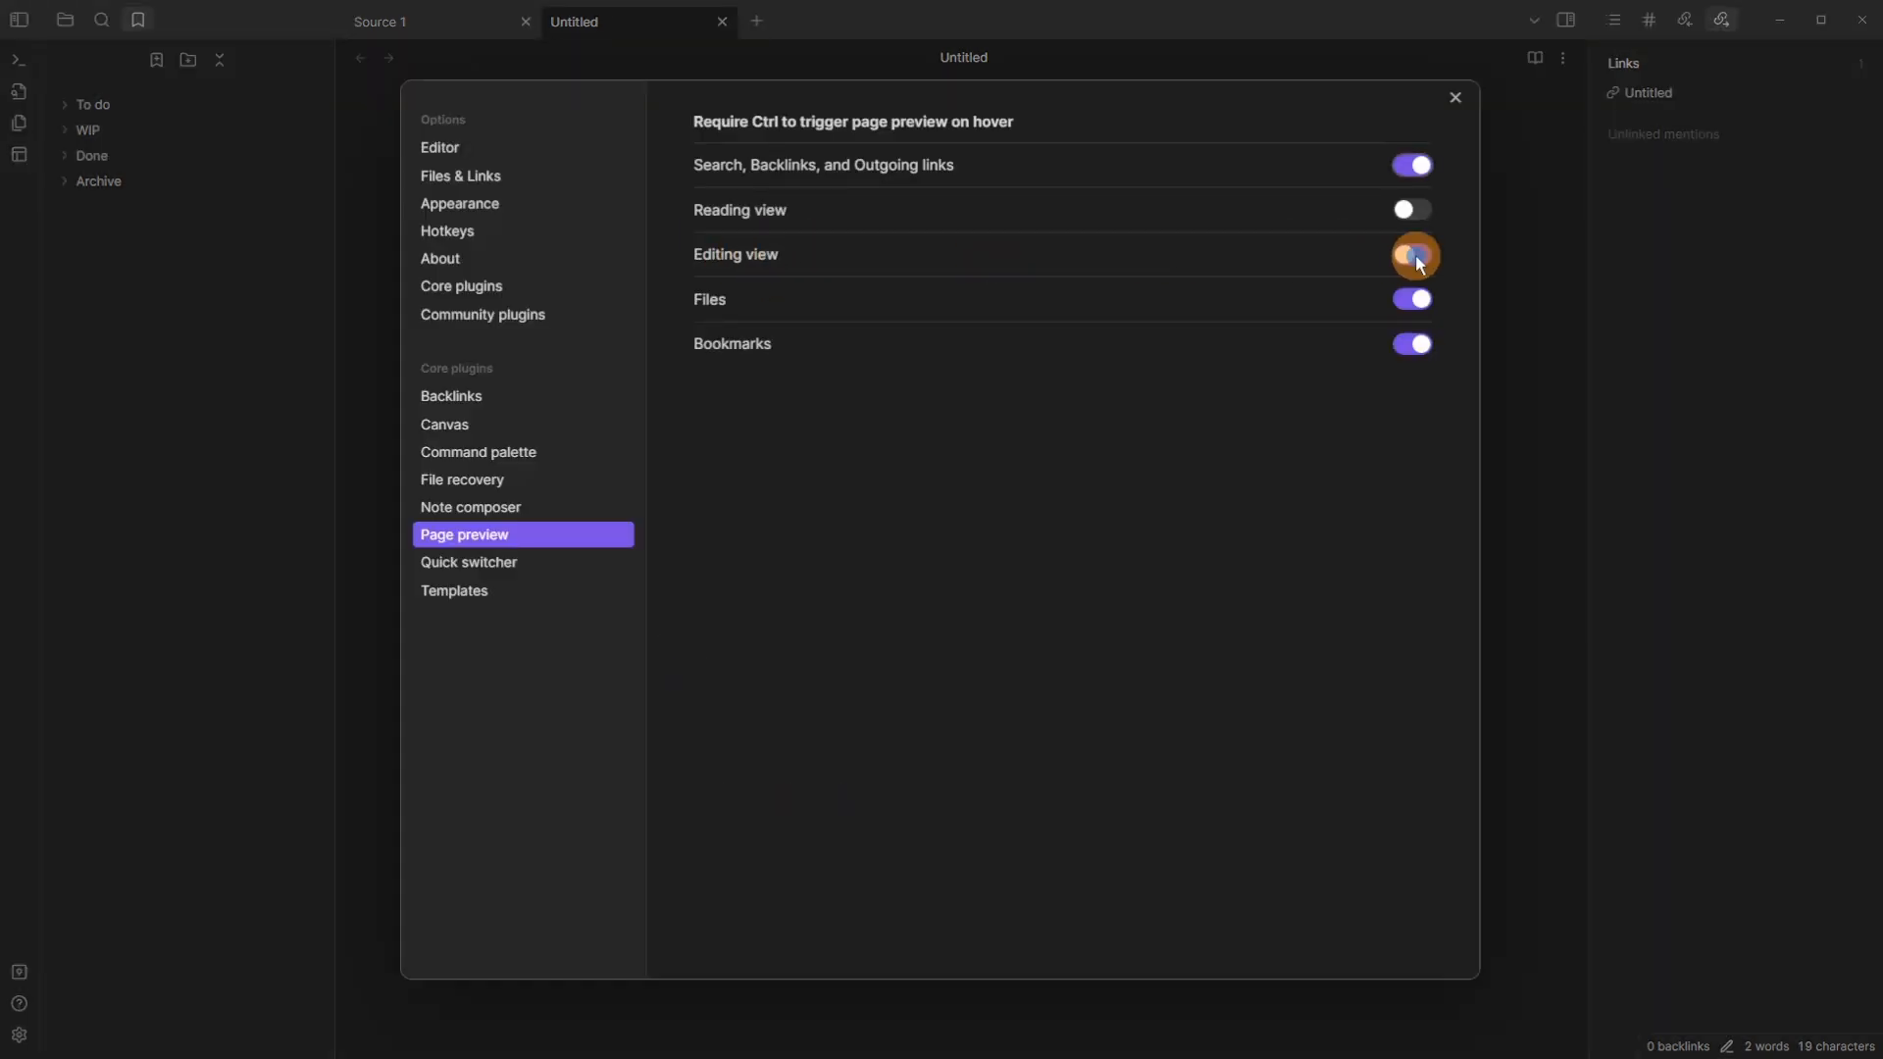
left_click(1521, 255)
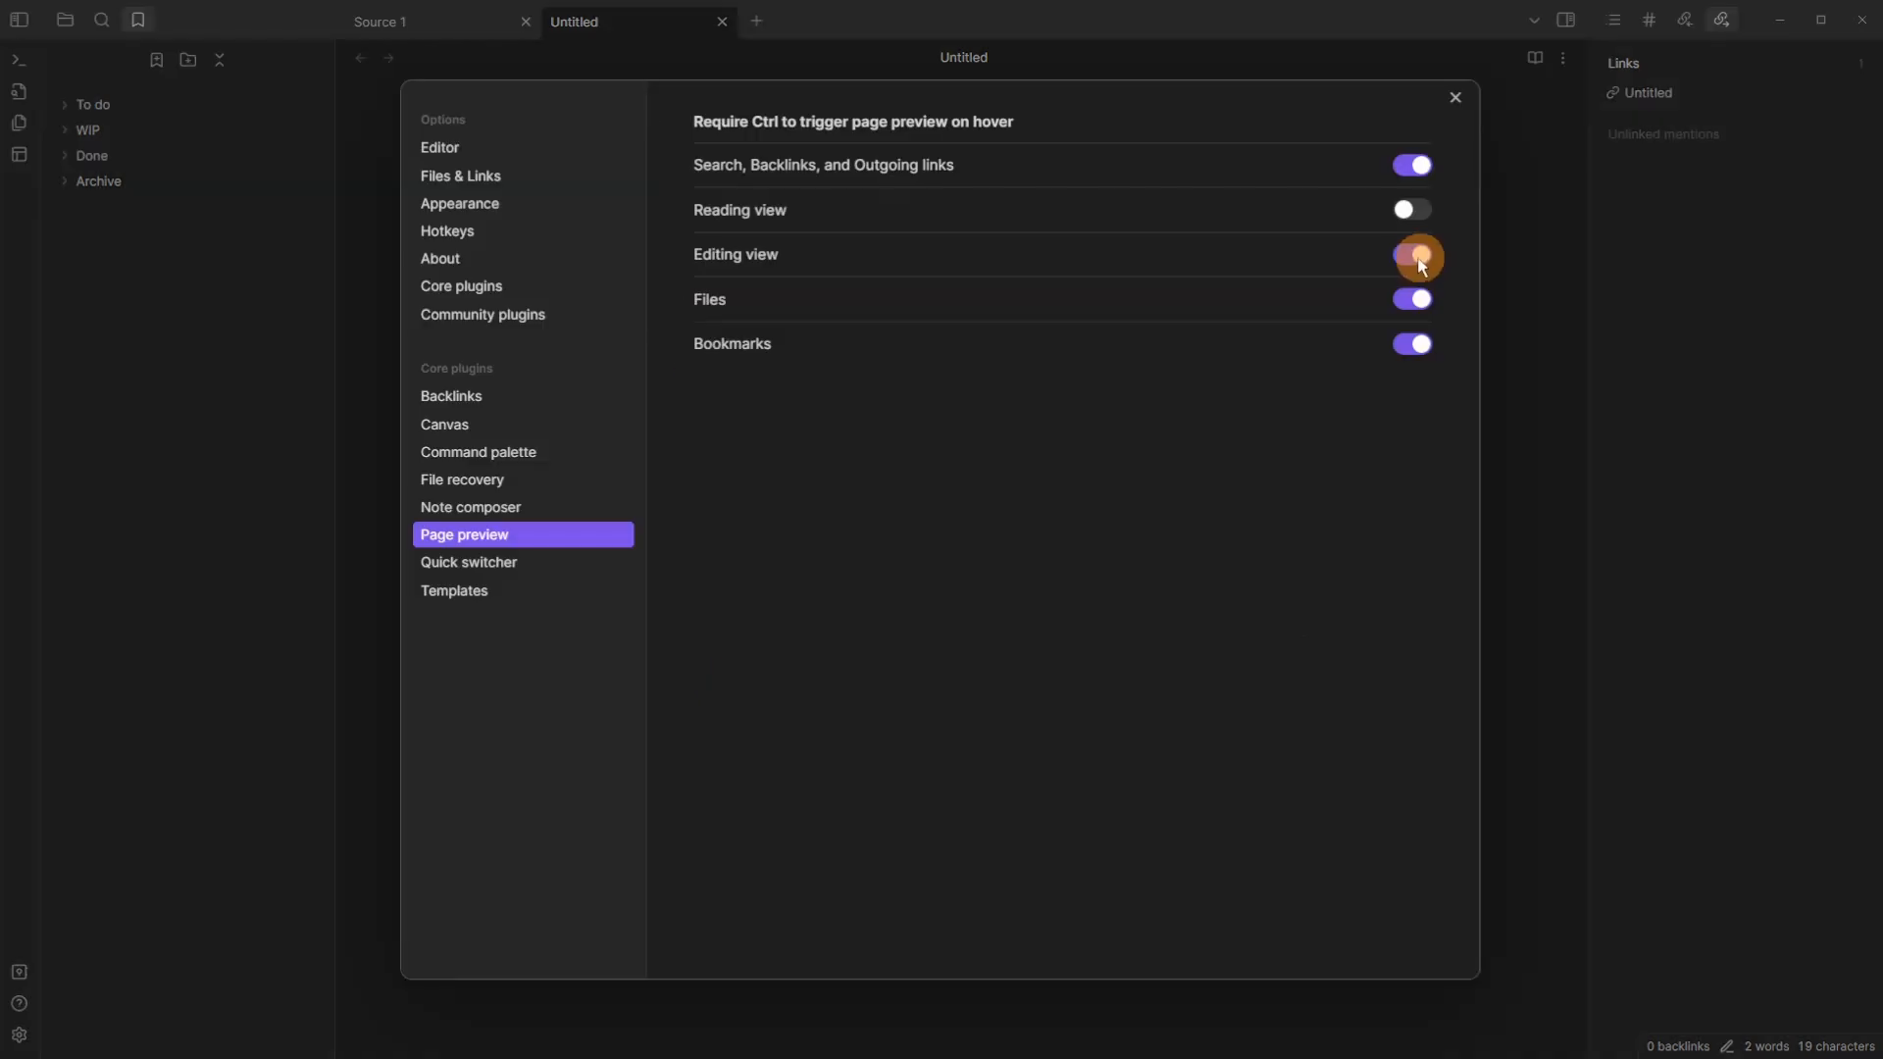
left_click(1413, 256)
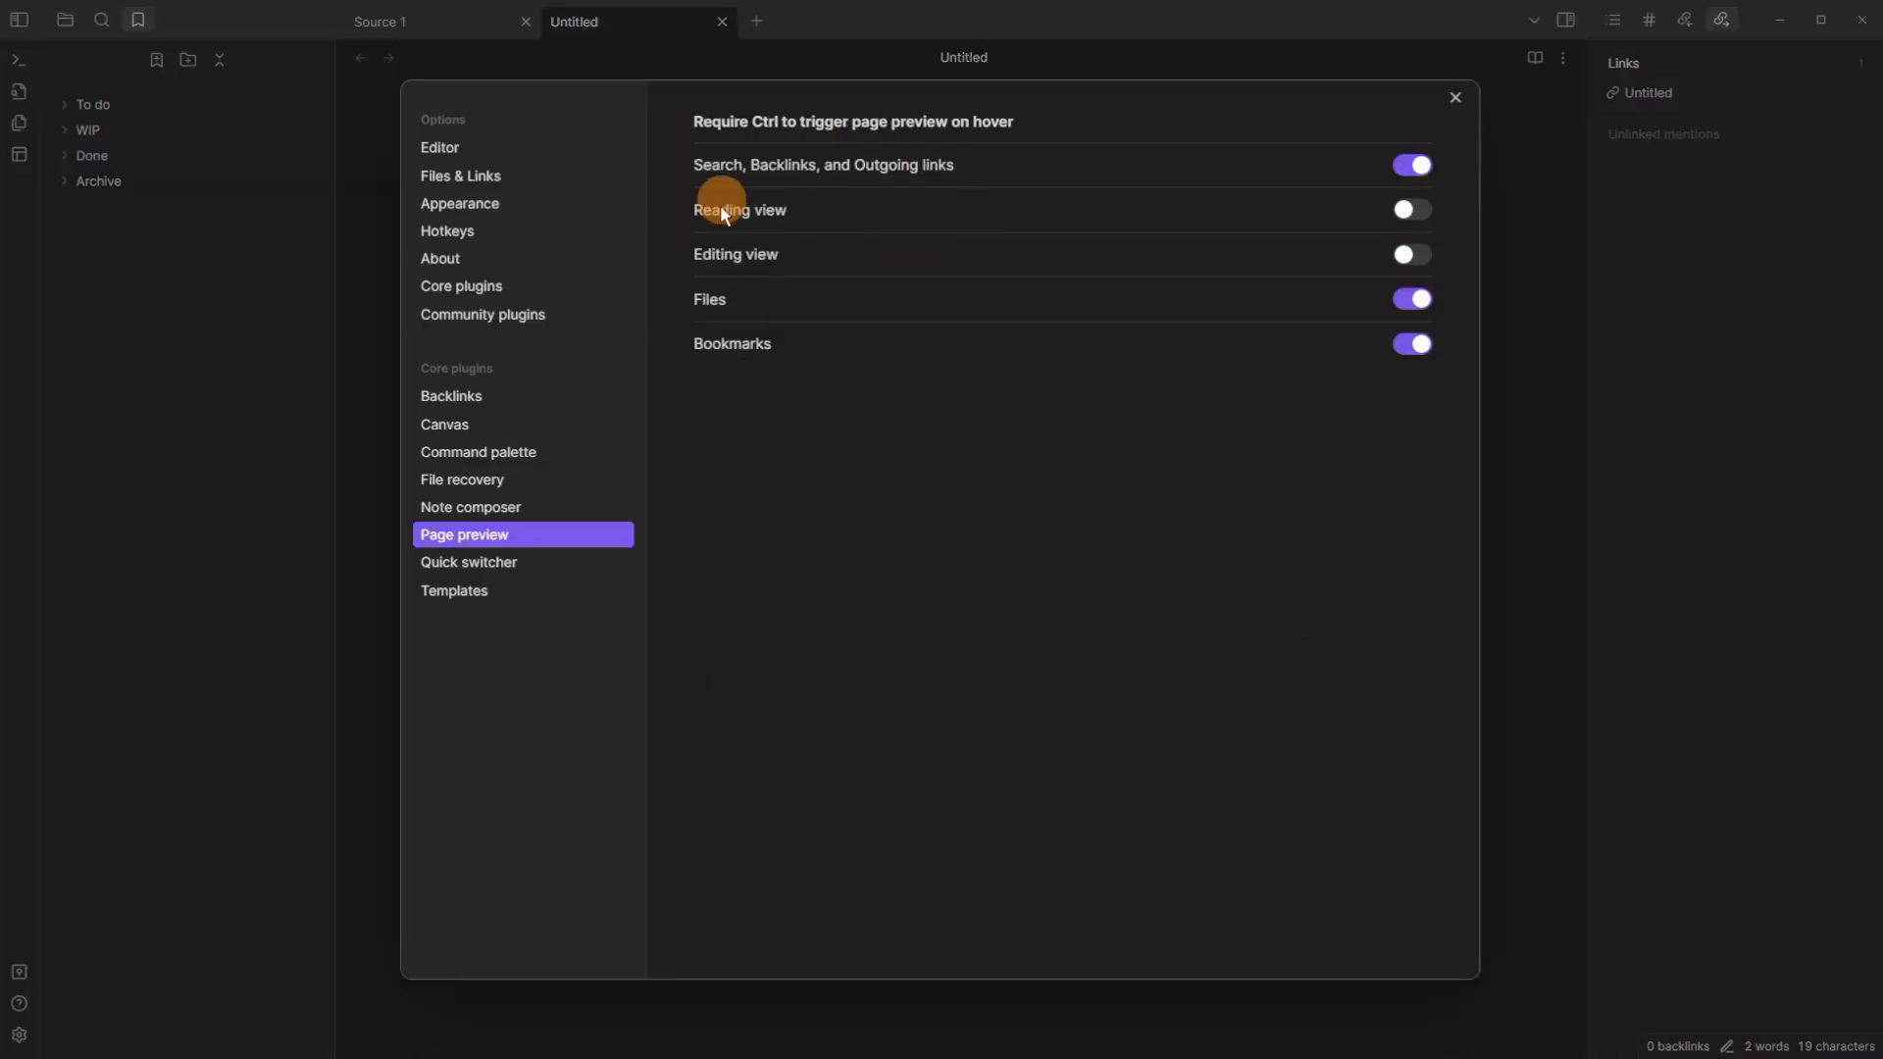
Step: Review the Quick switcher options and the template folder, date and time formats of the Templates plugin
left_click(573, 574)
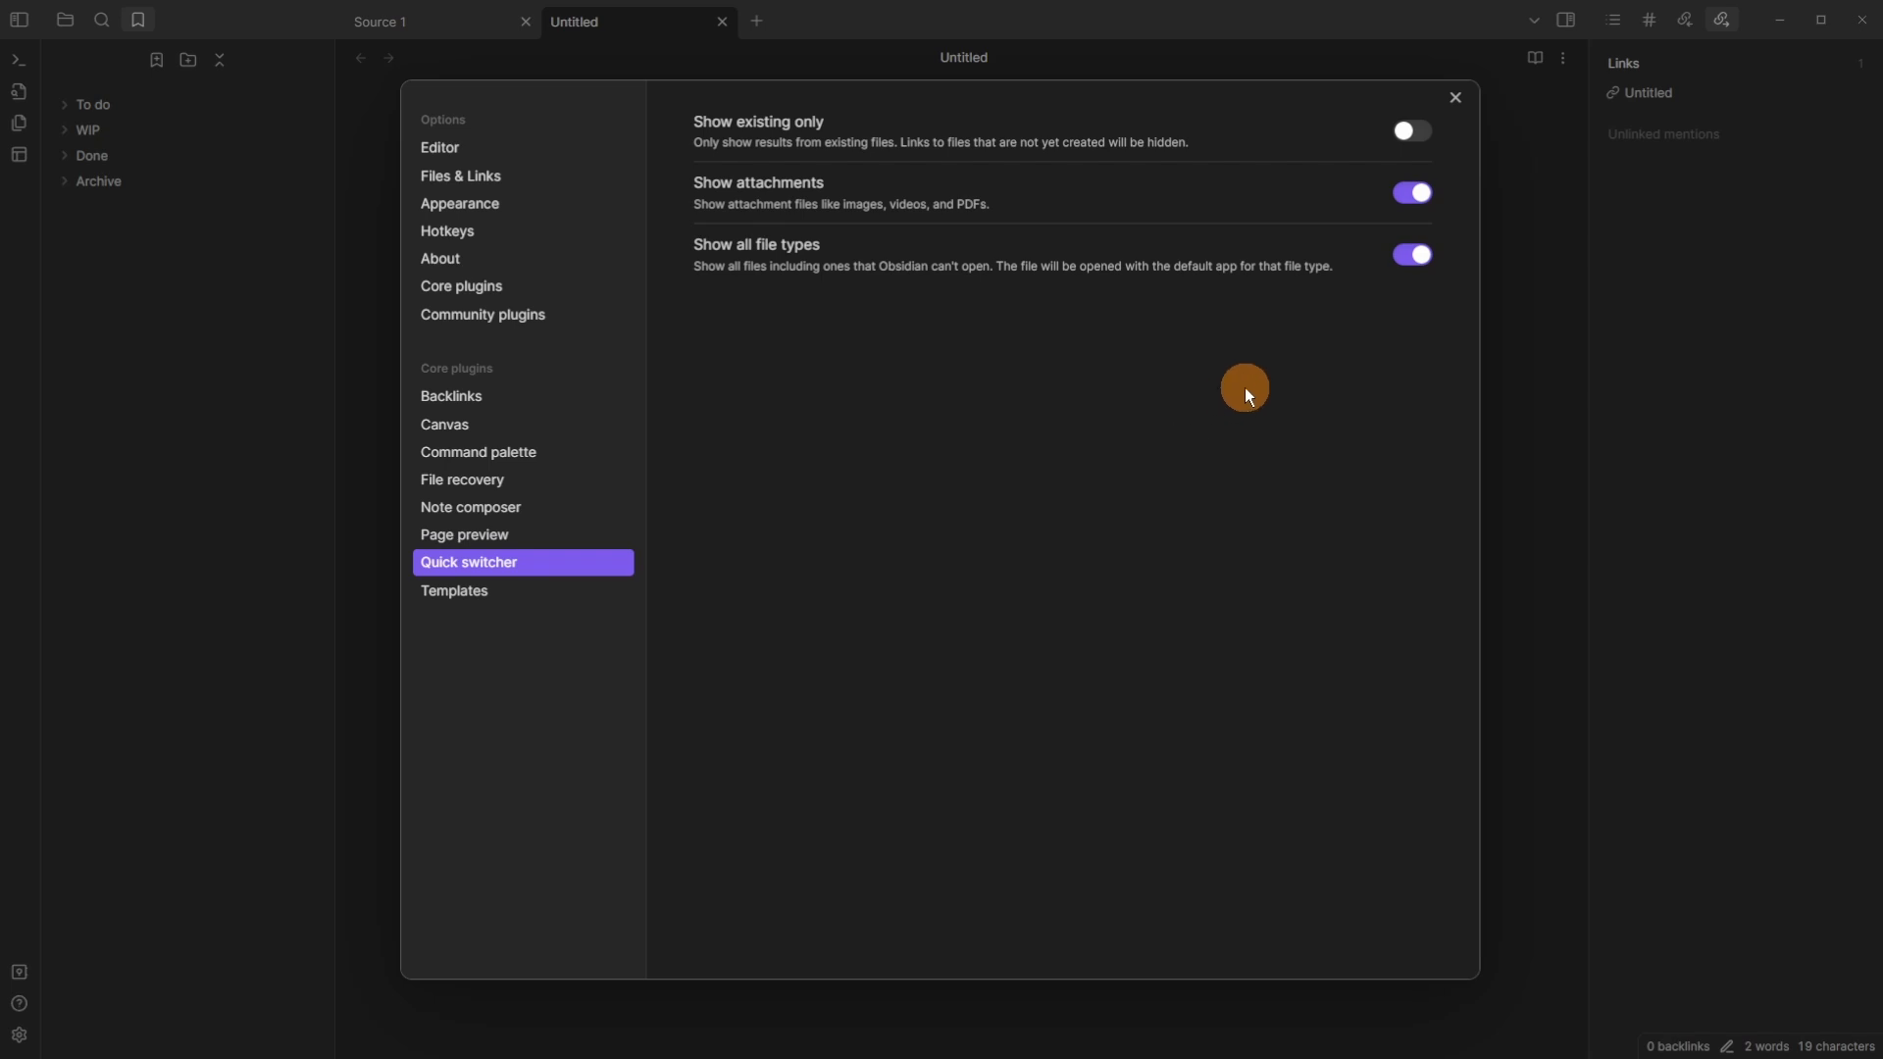
left_click(461, 593)
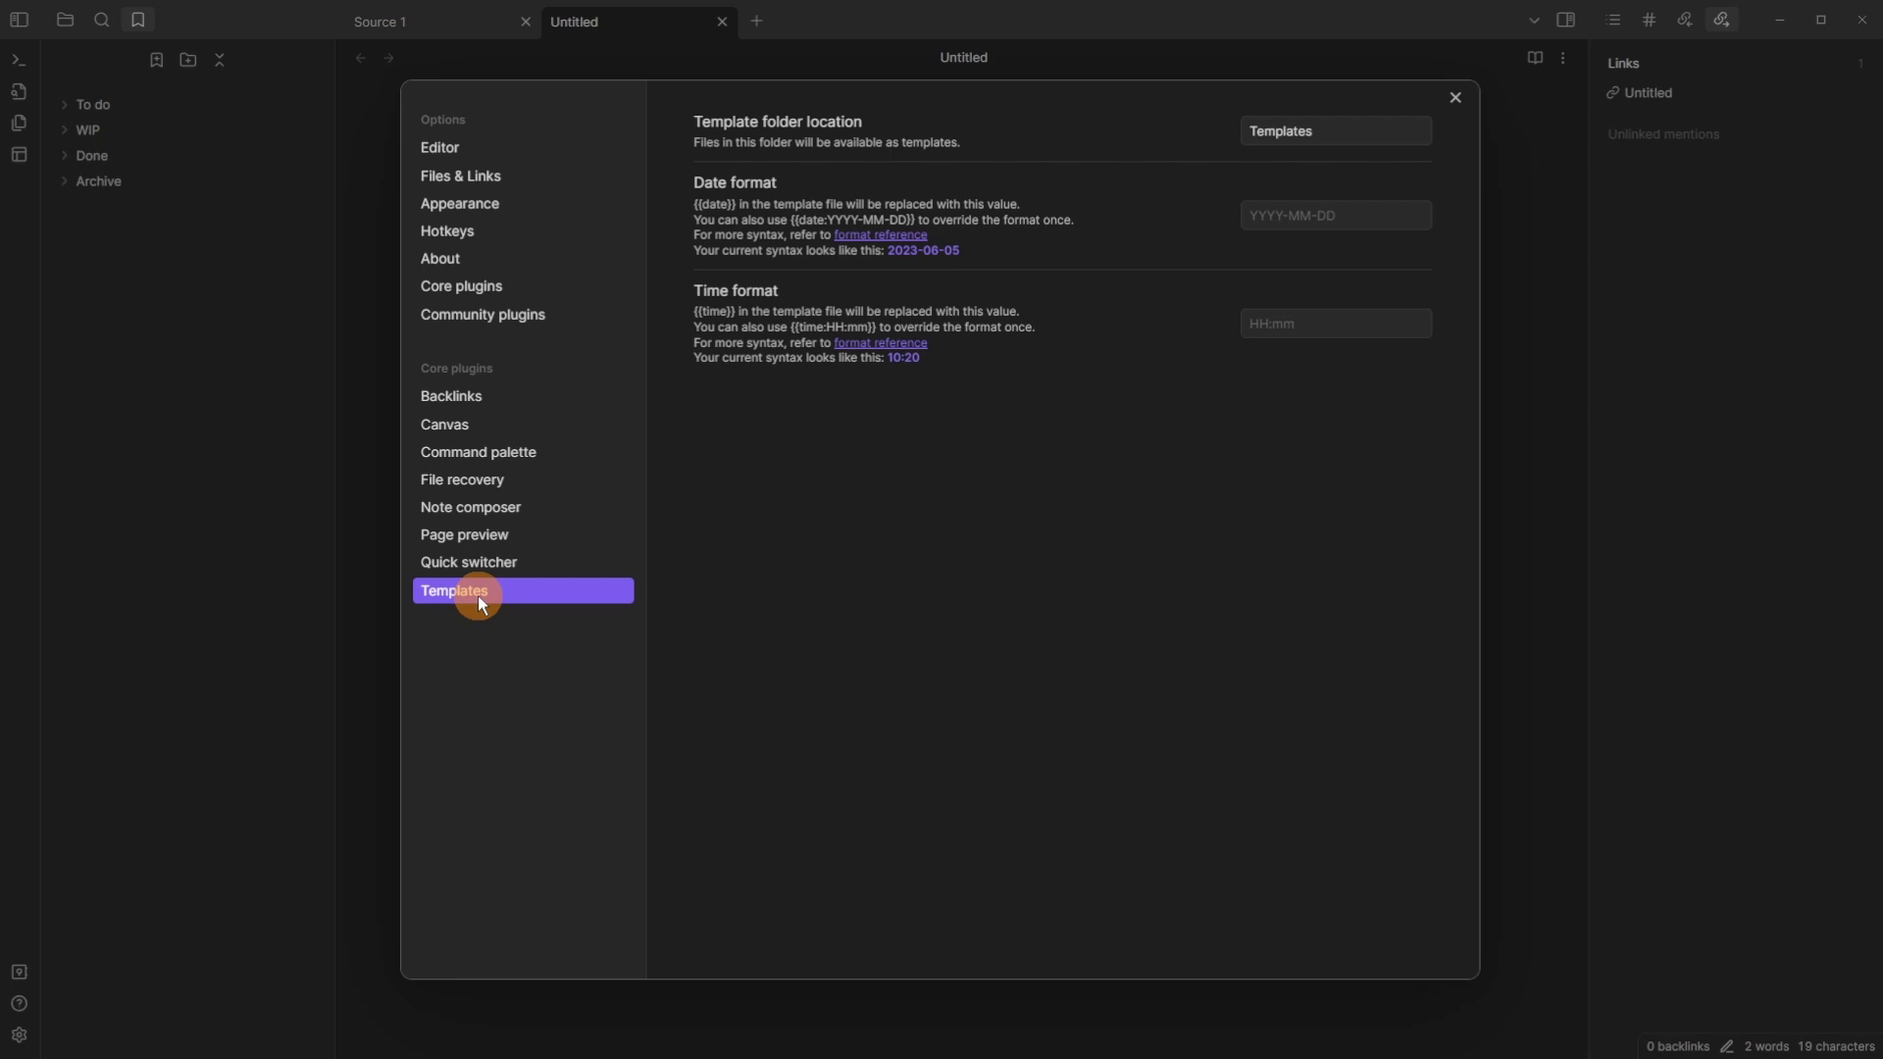
left_click(1334, 134)
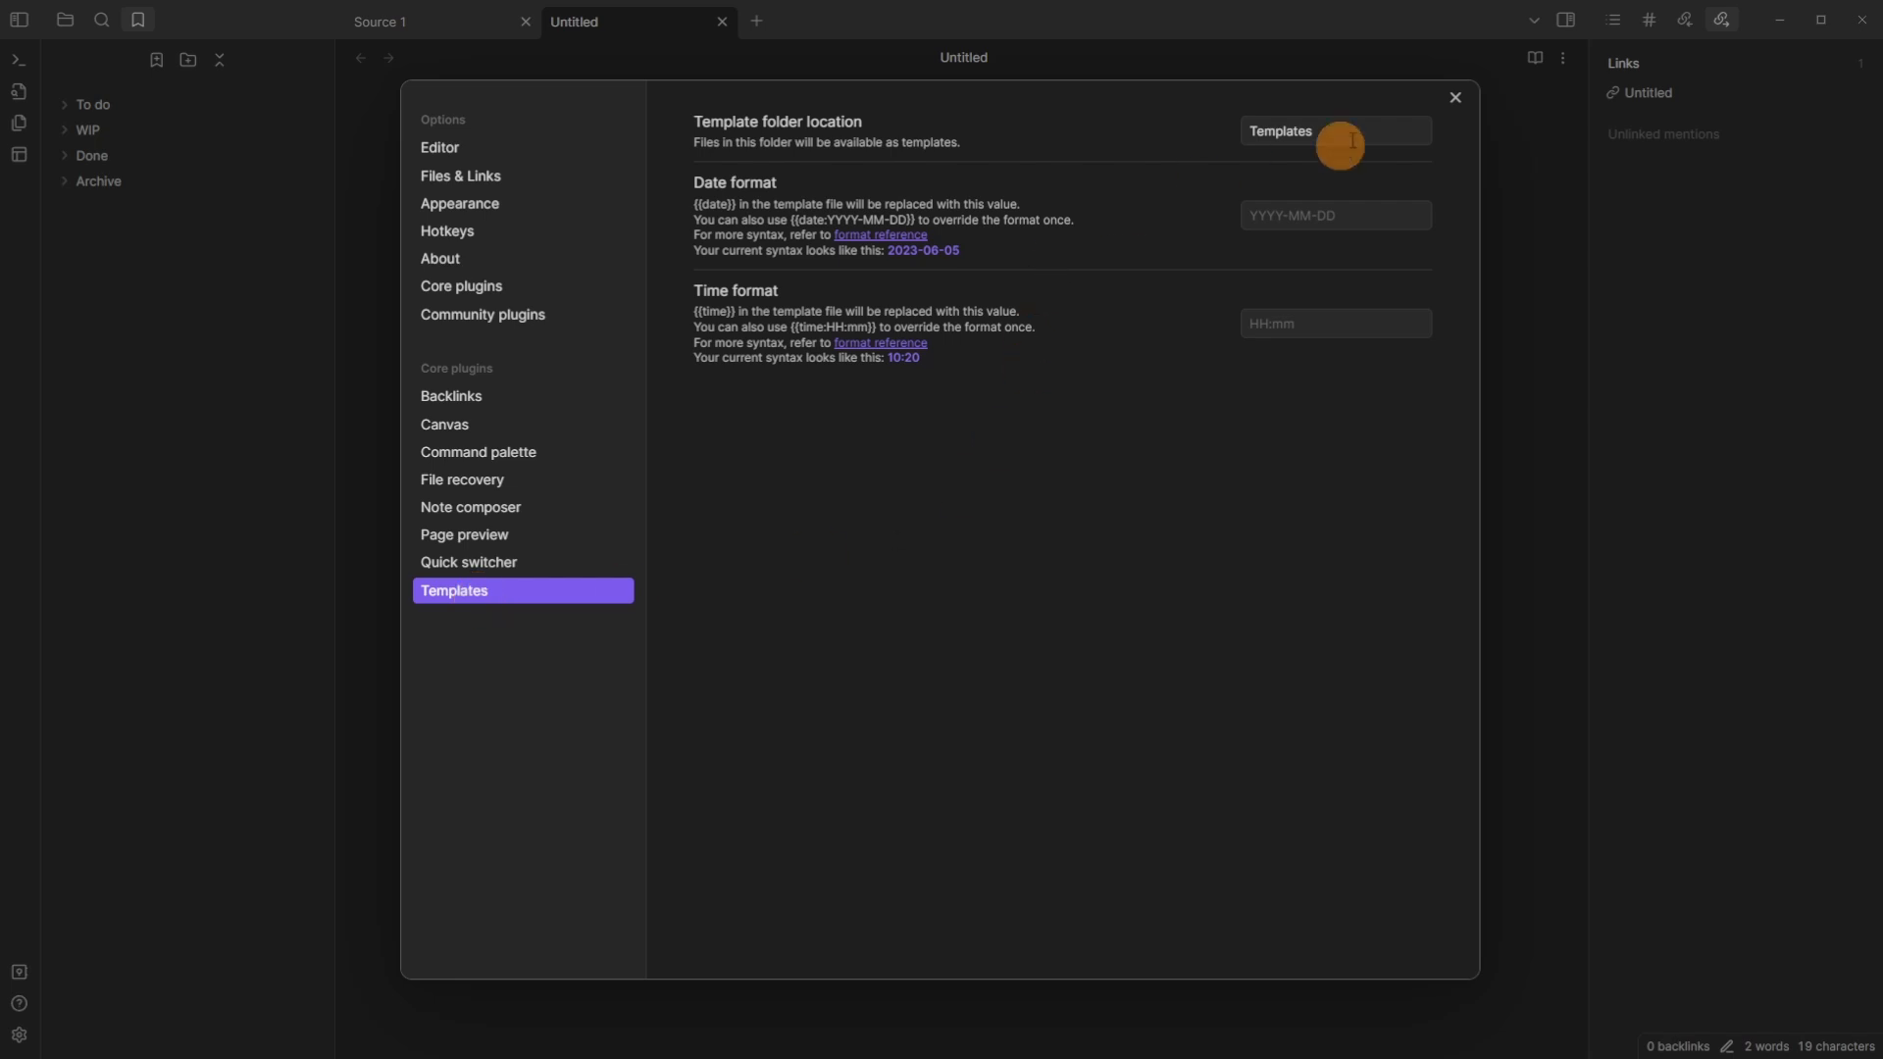
left_click(1171, 139)
Step: Close the settings and delete the Untitled note from the vault
left_click(348, 213)
right_click(101, 252)
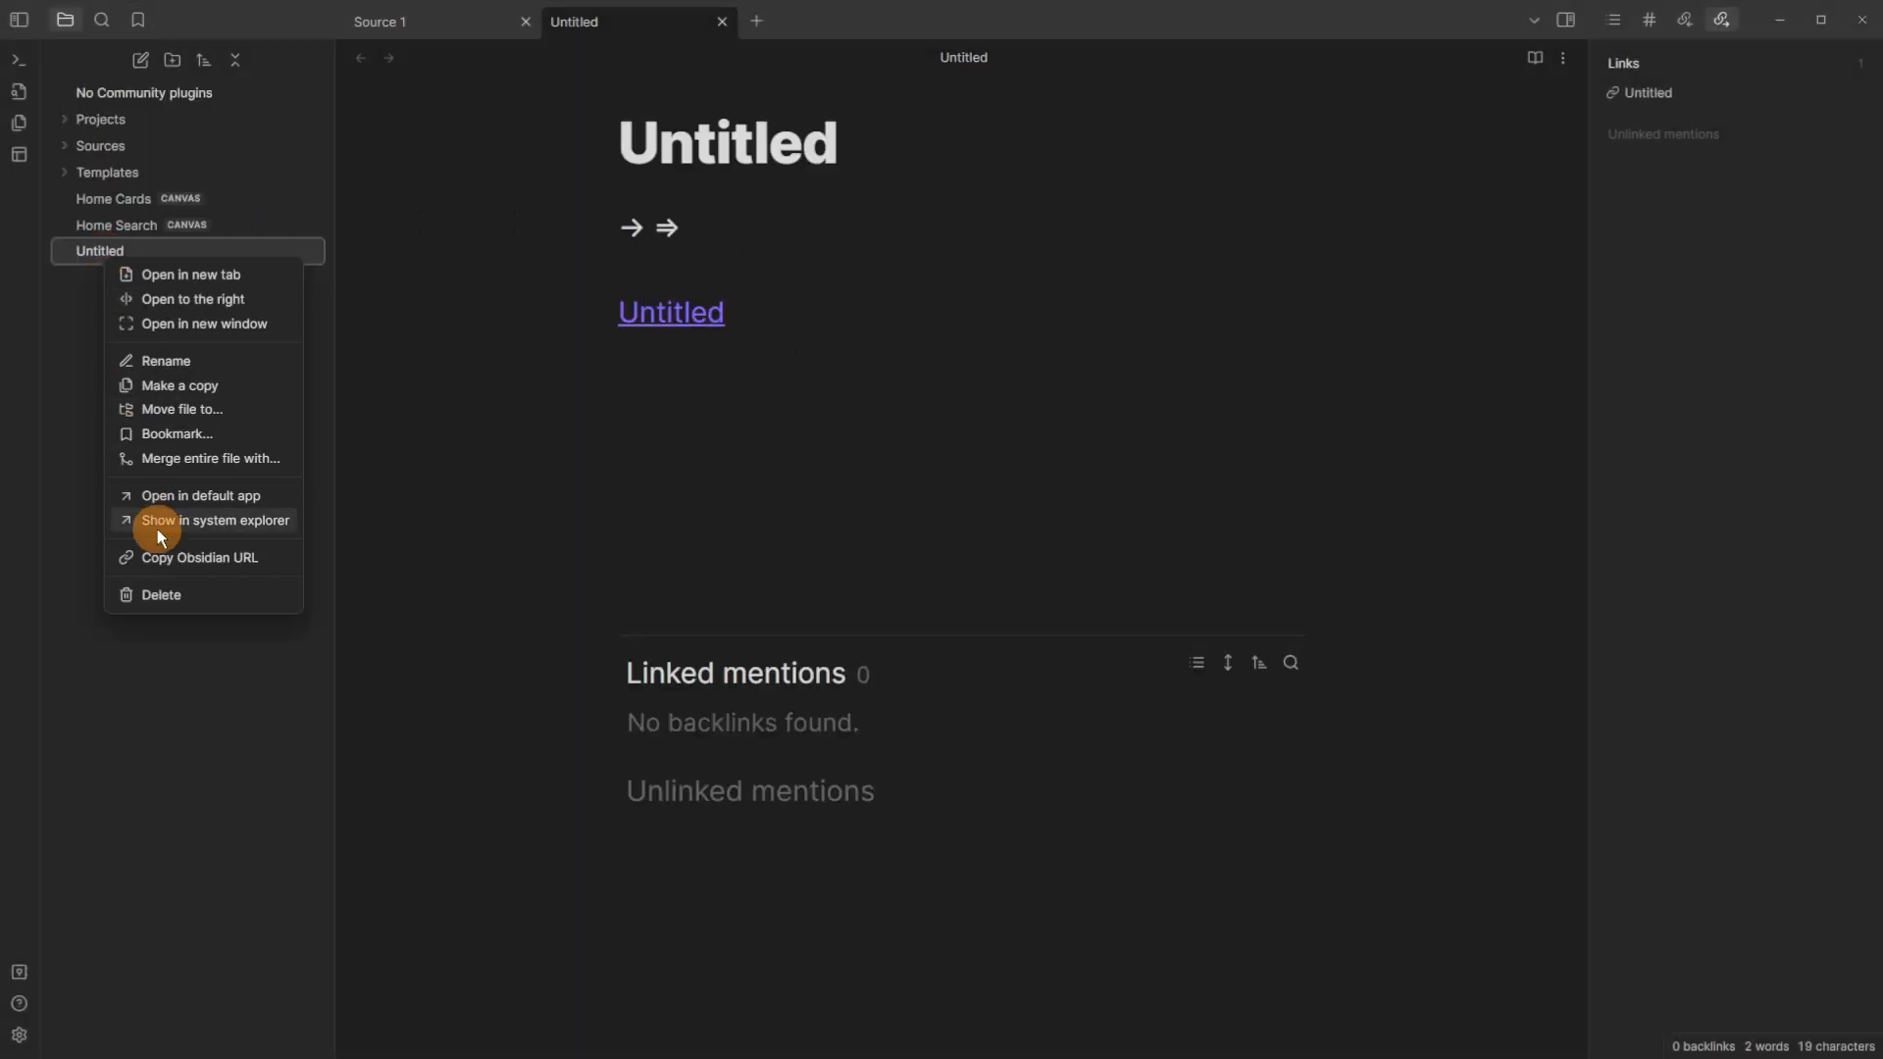
left_click(186, 596)
left_click(161, 173)
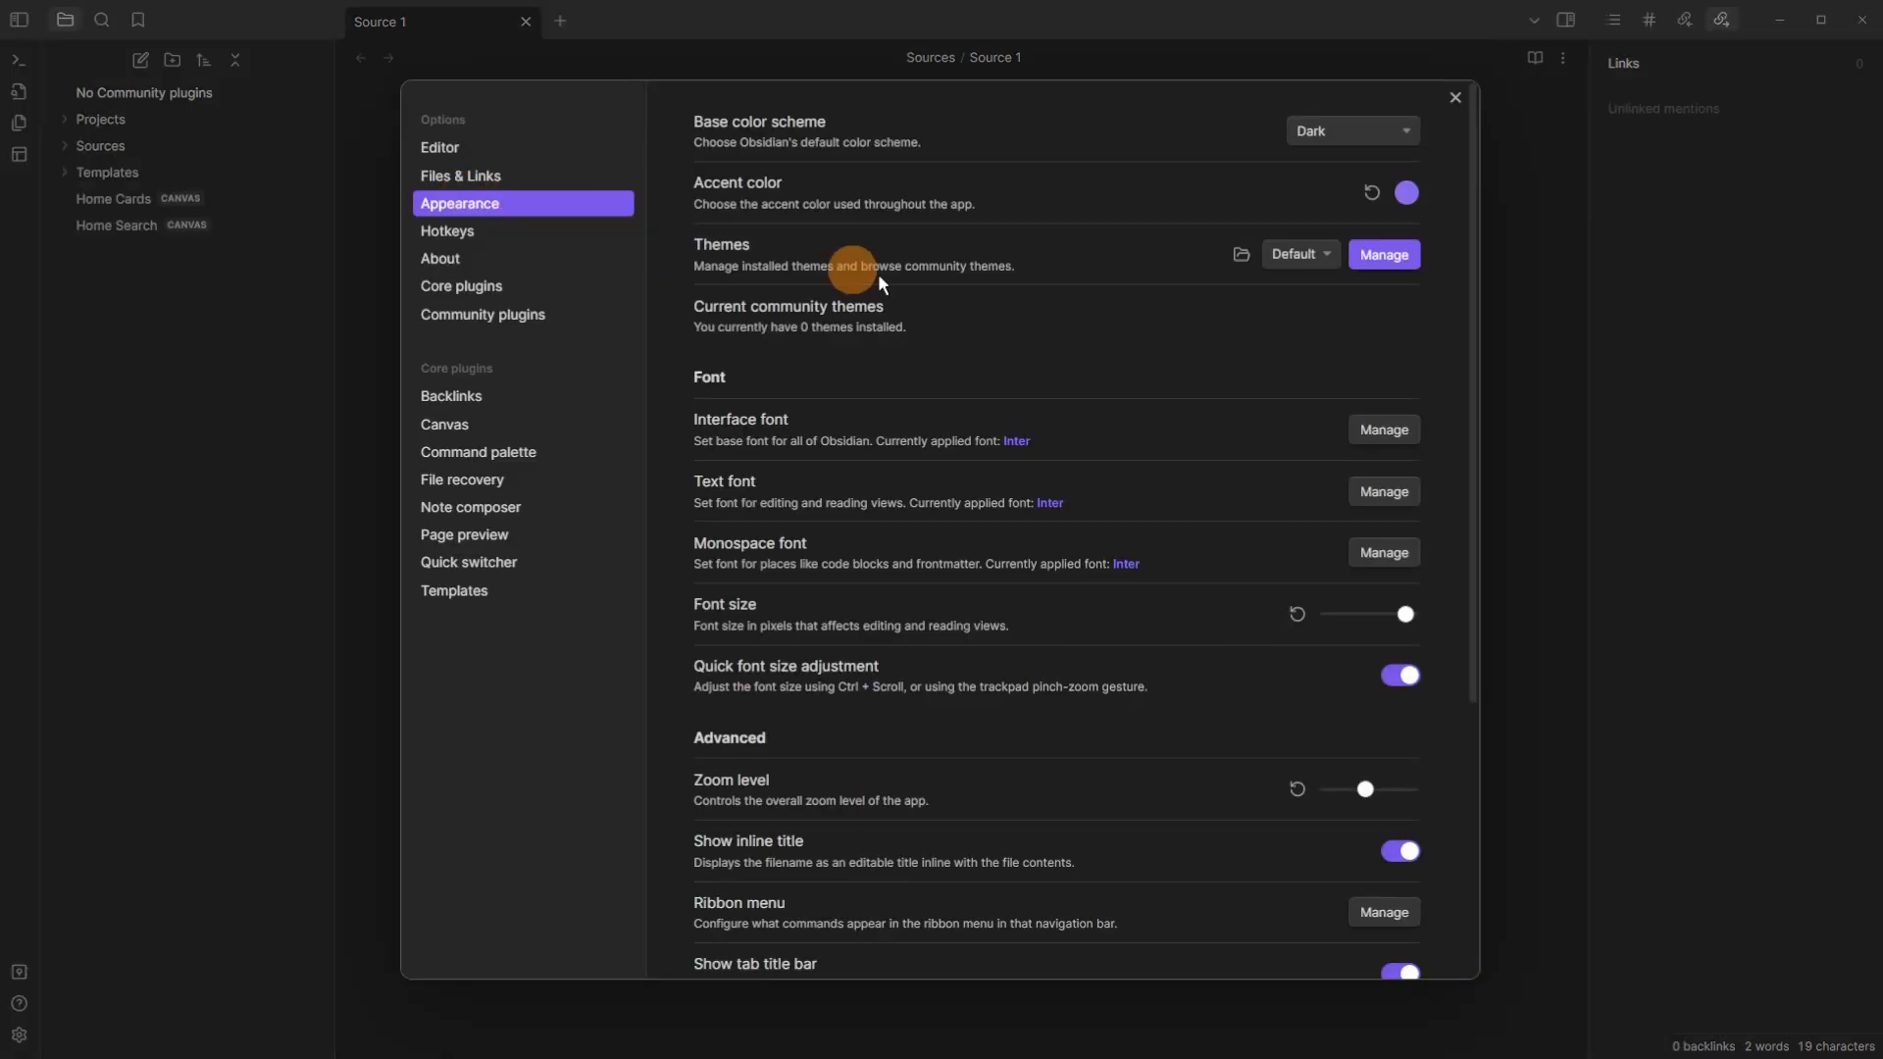
Step: Open the Ribbon menu configuration from the advanced Appearance settings to see its active items
scroll(1014, 409, "down", 2)
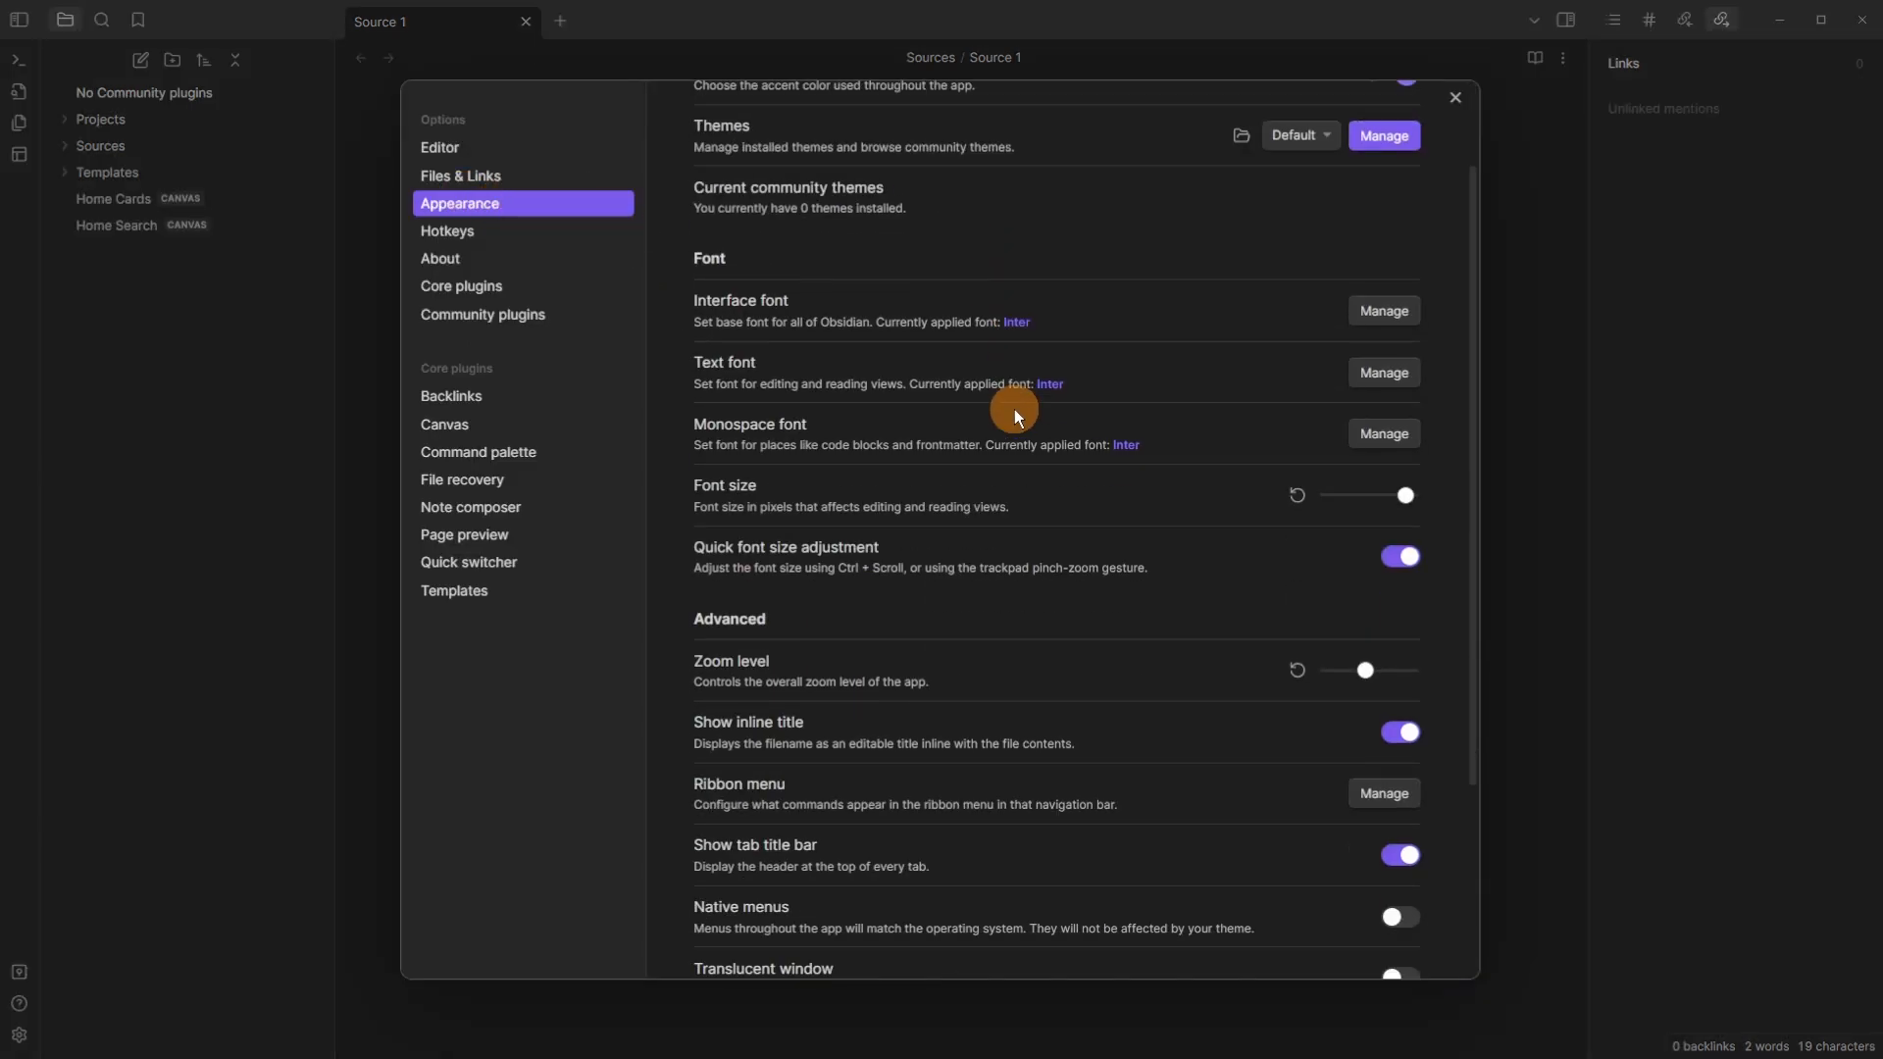
scroll(1014, 409, "down", 3)
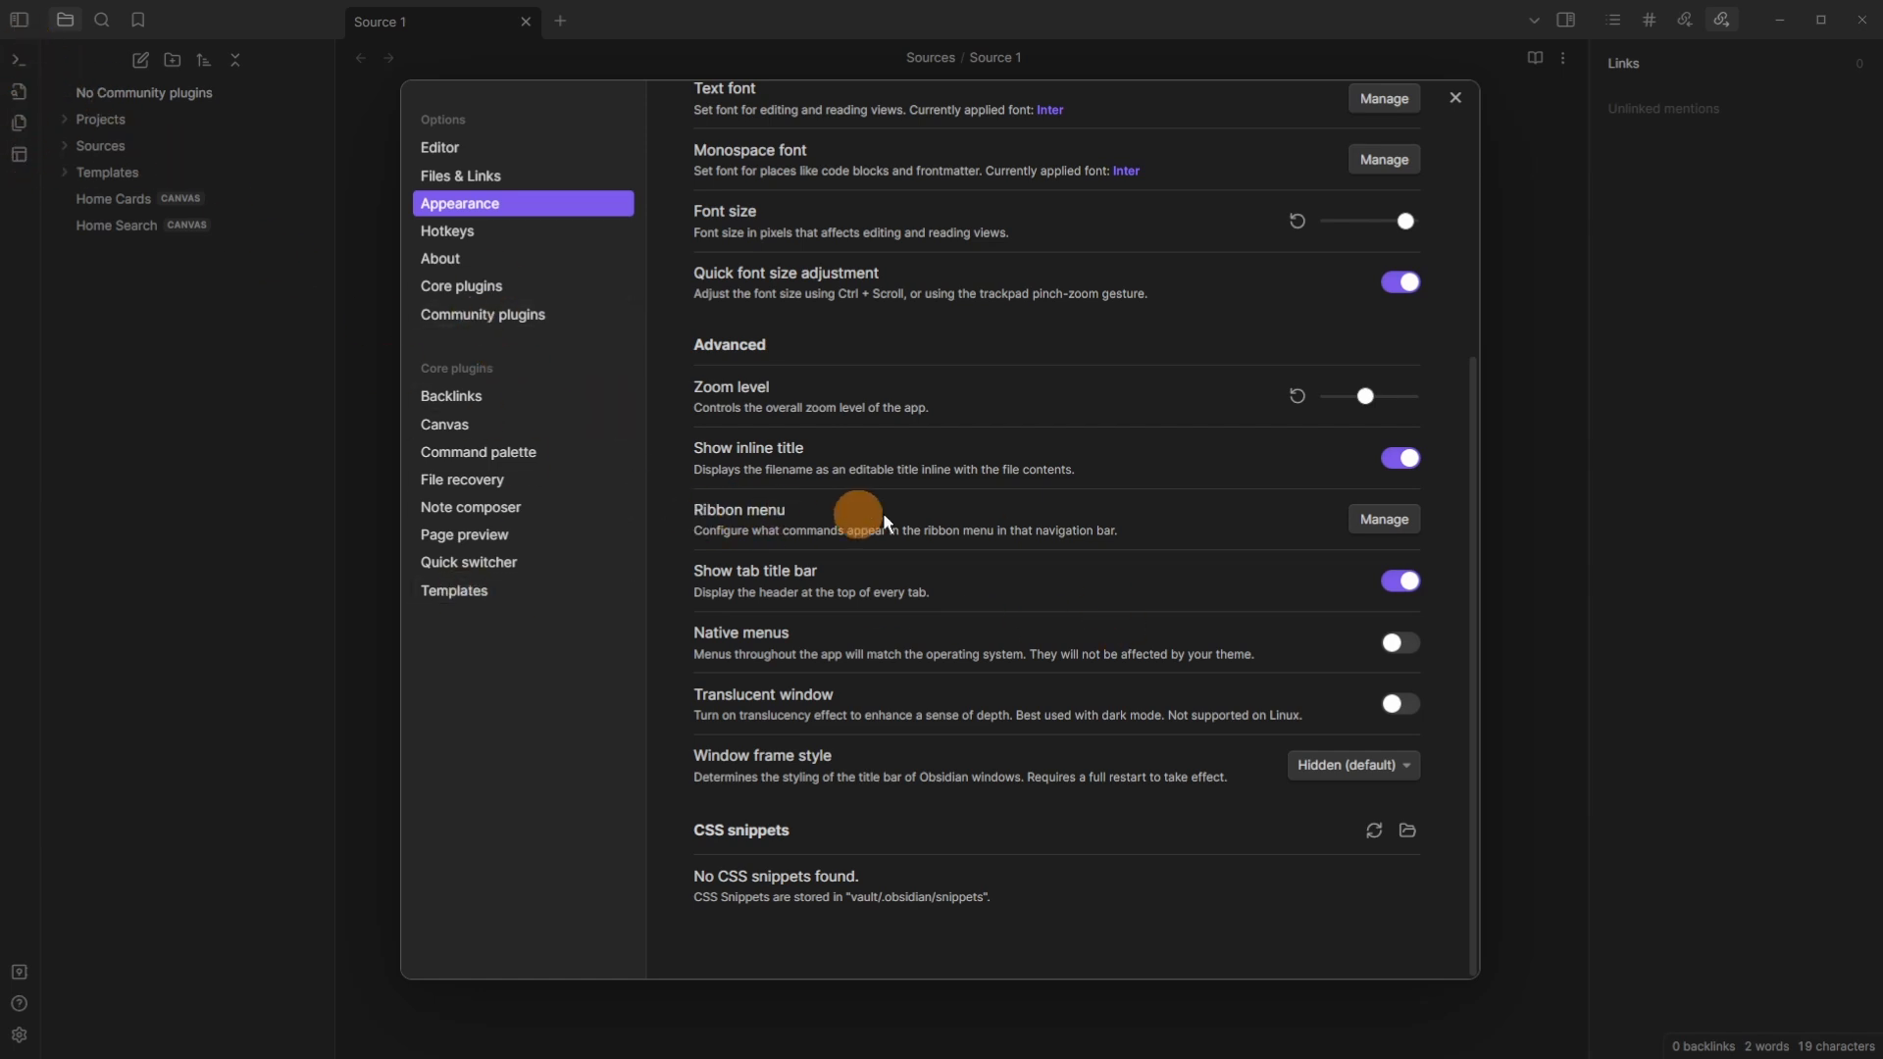
left_click(1387, 522)
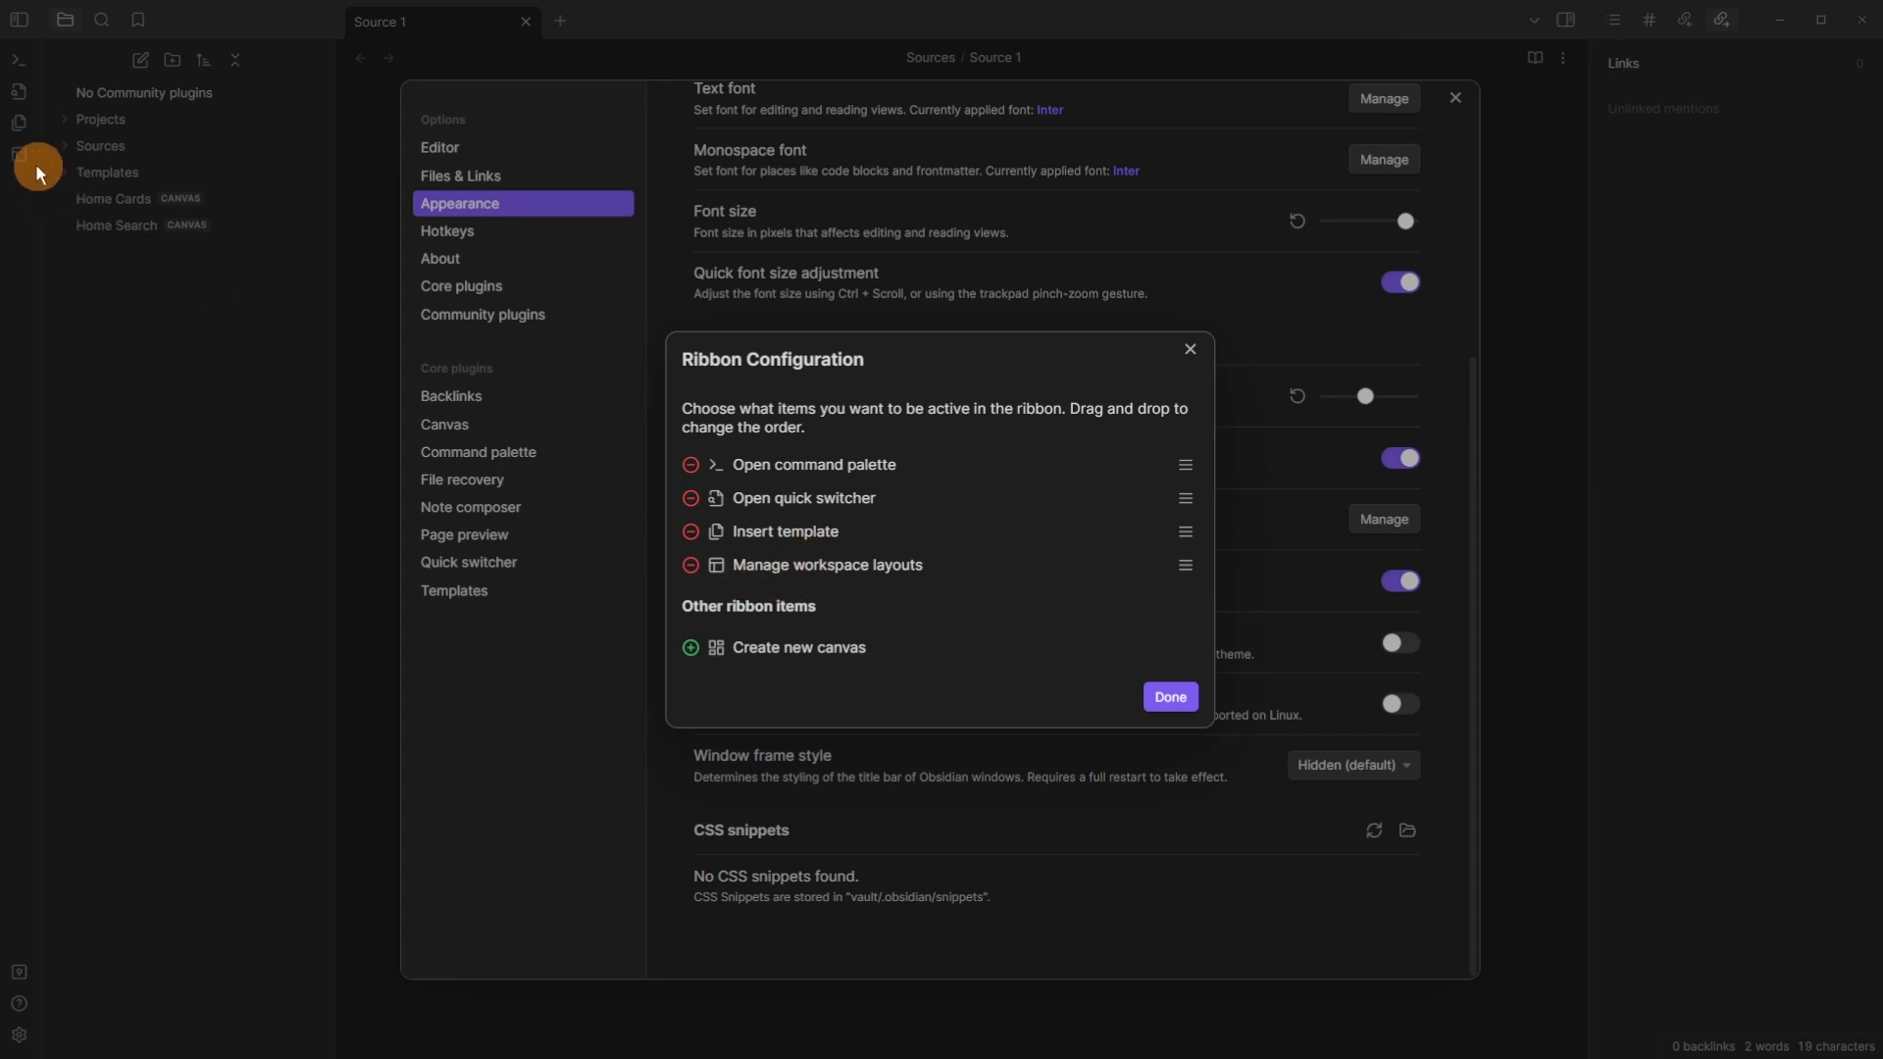
Step: Move Manage workspace layouts to second place in the ribbon, then activate Create new canvas and remove it again
left_click_drag(1186, 565, 1196, 501)
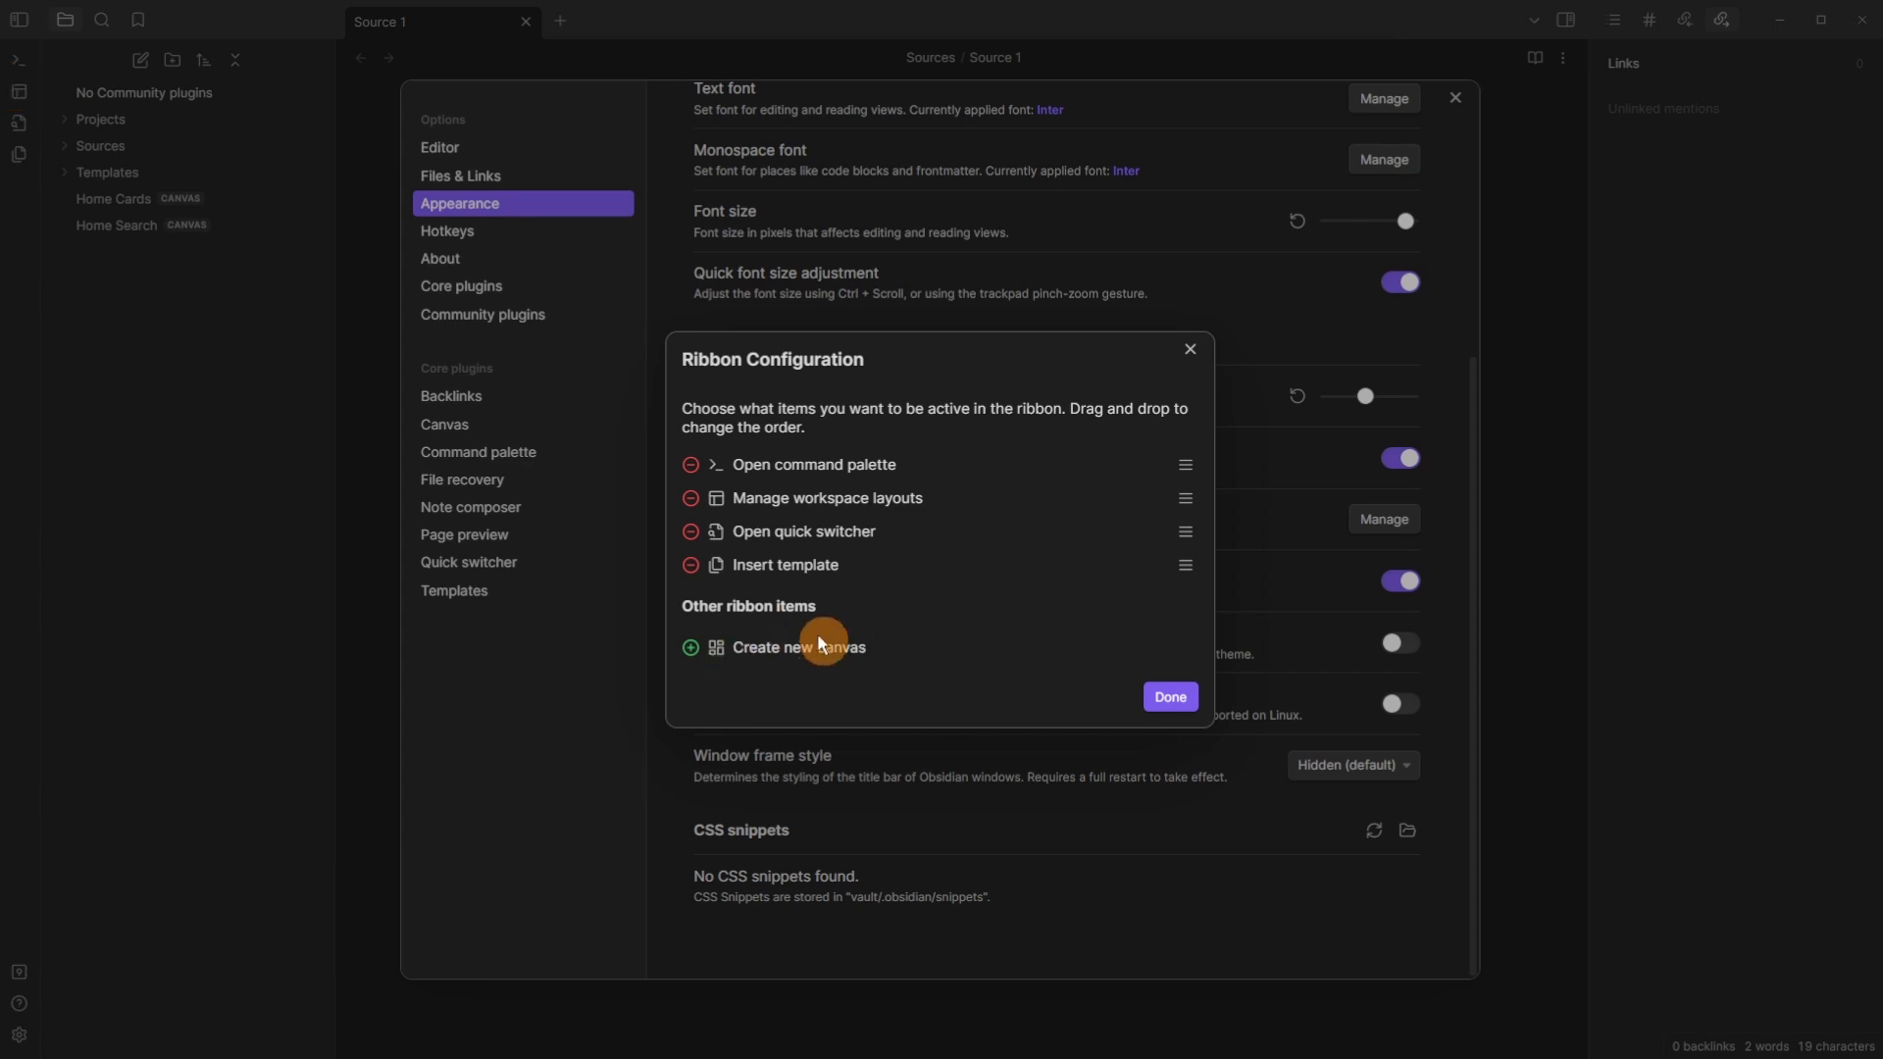
left_click(690, 647)
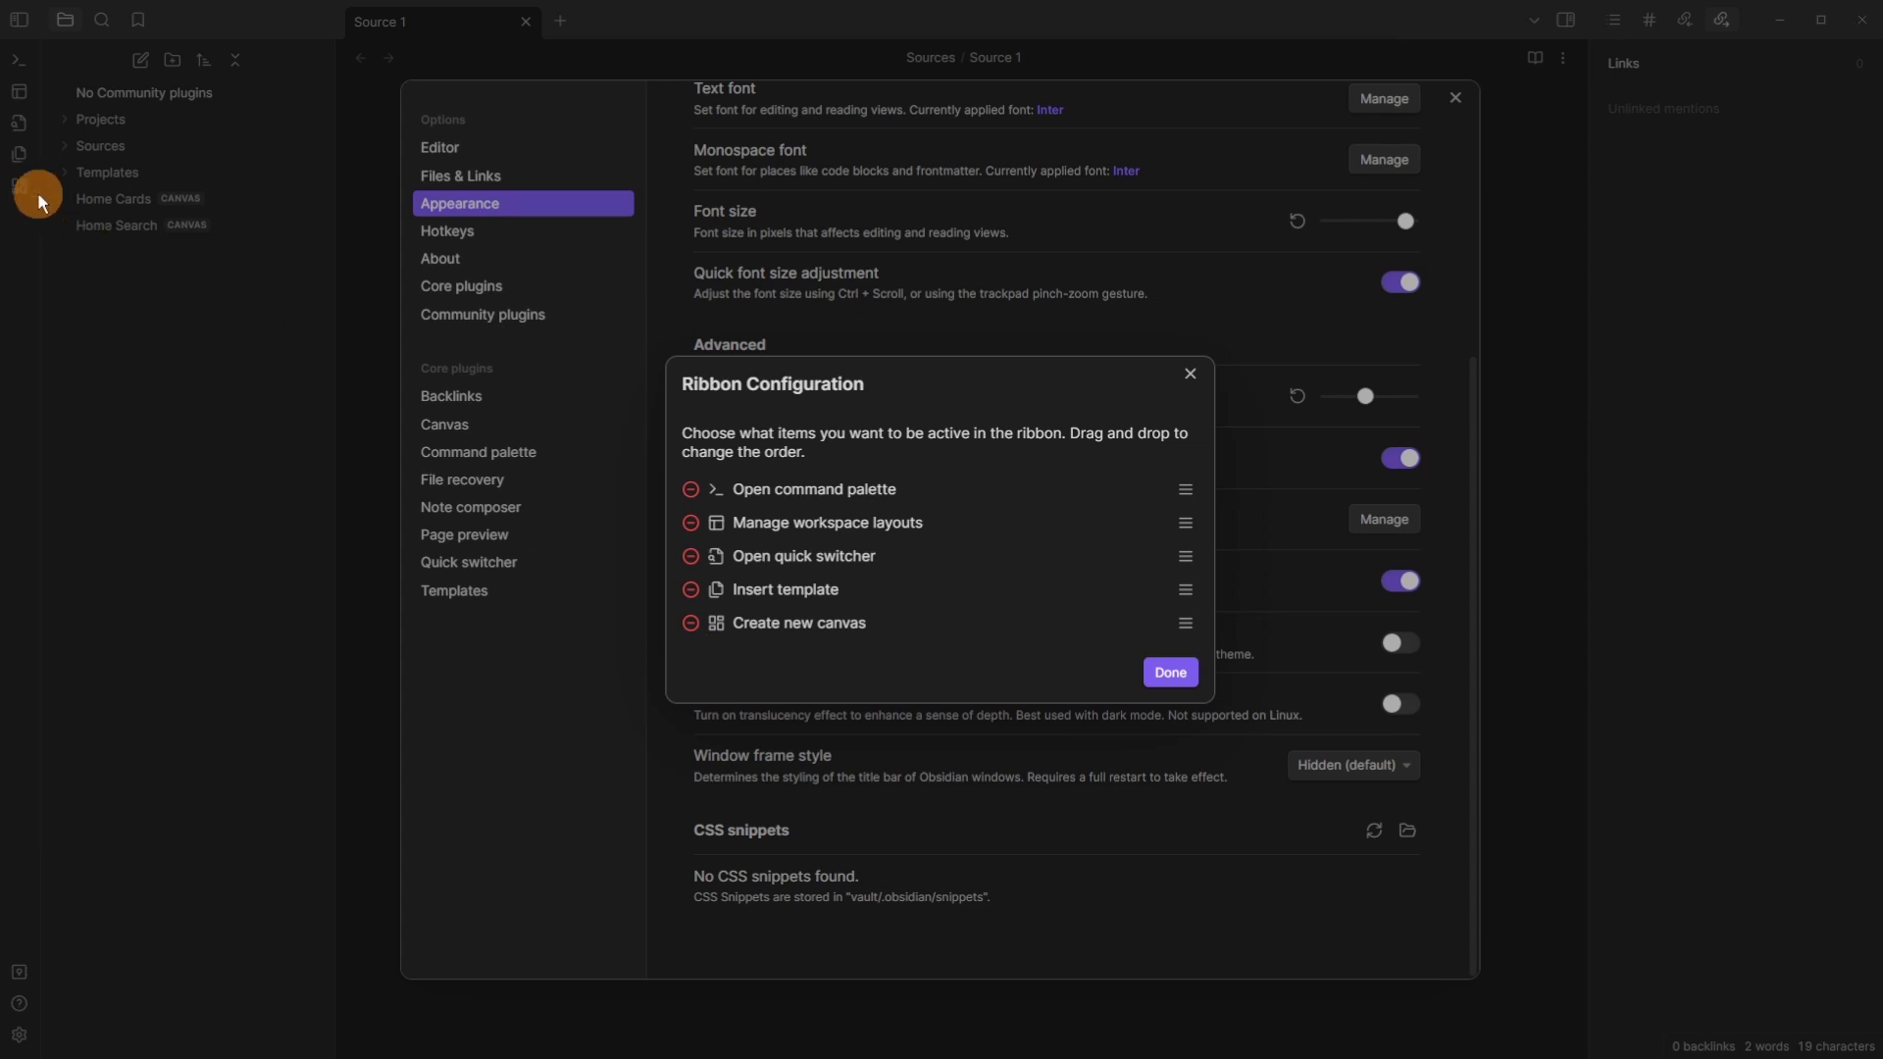
left_click(692, 624)
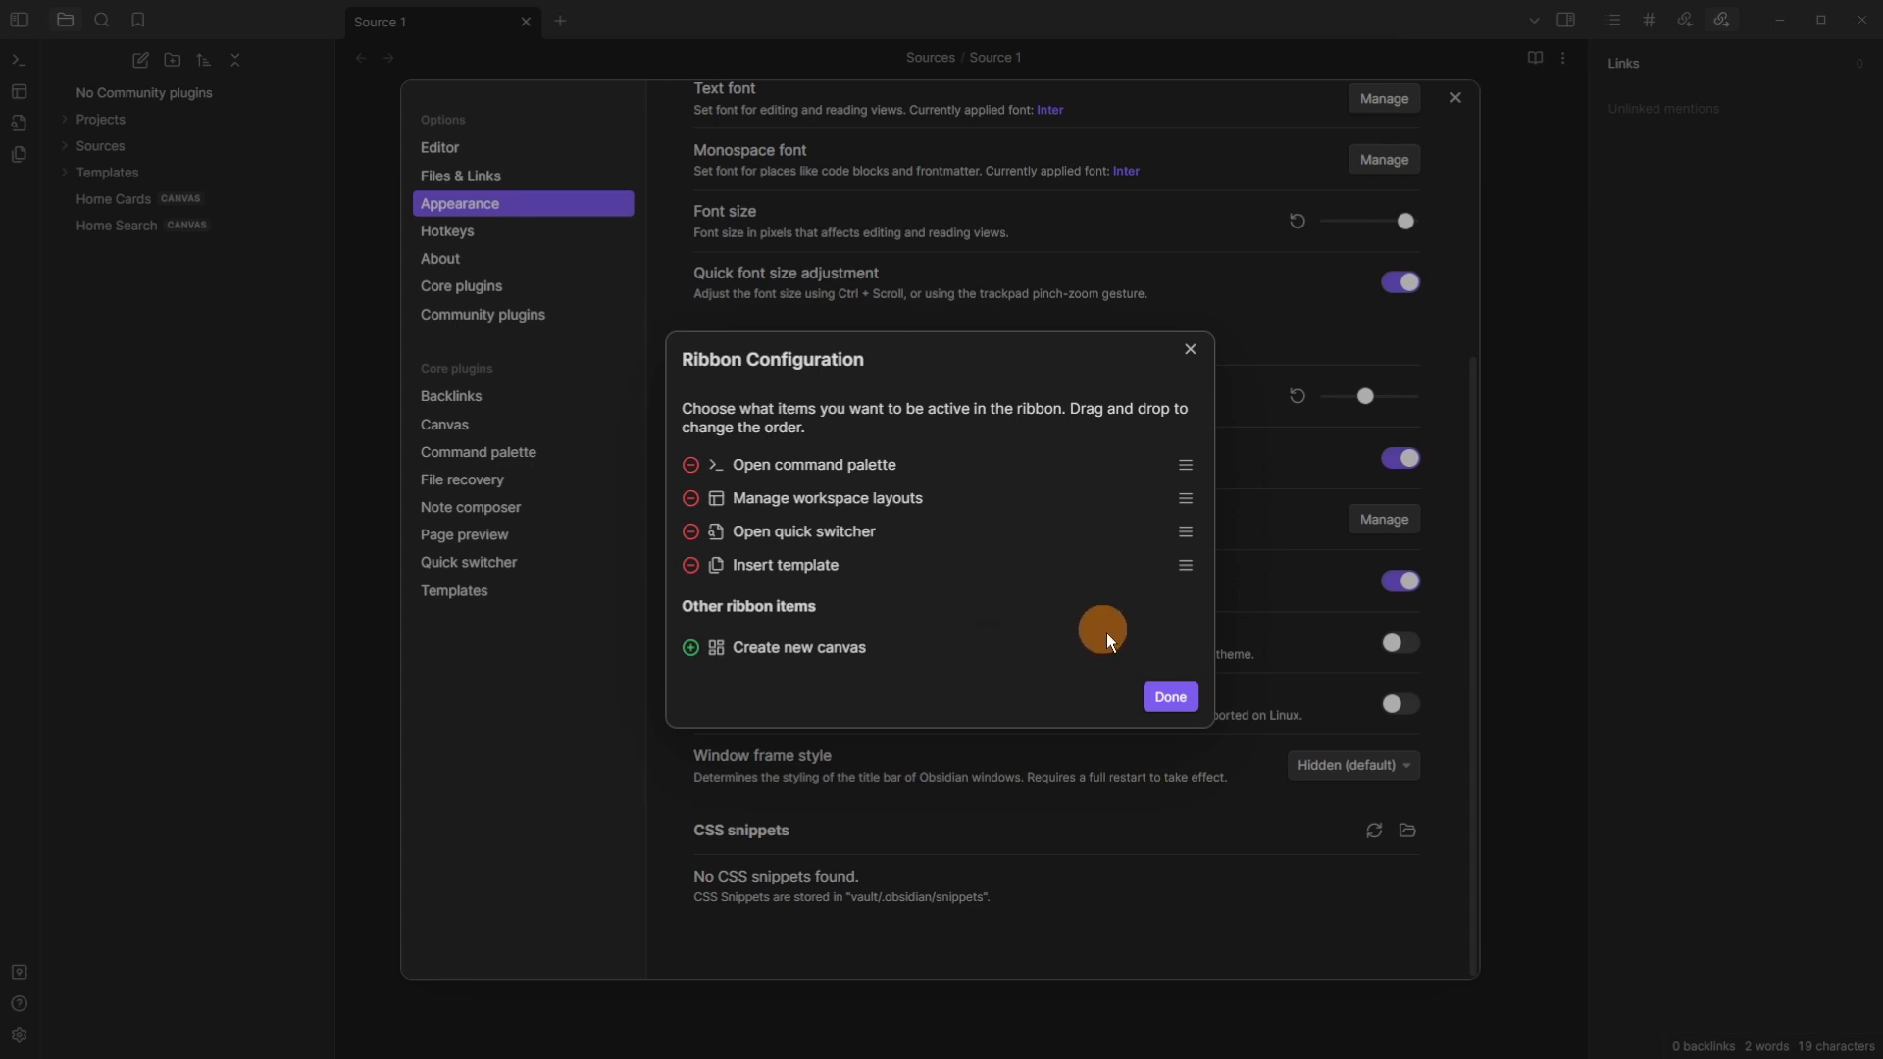
left_click(1171, 697)
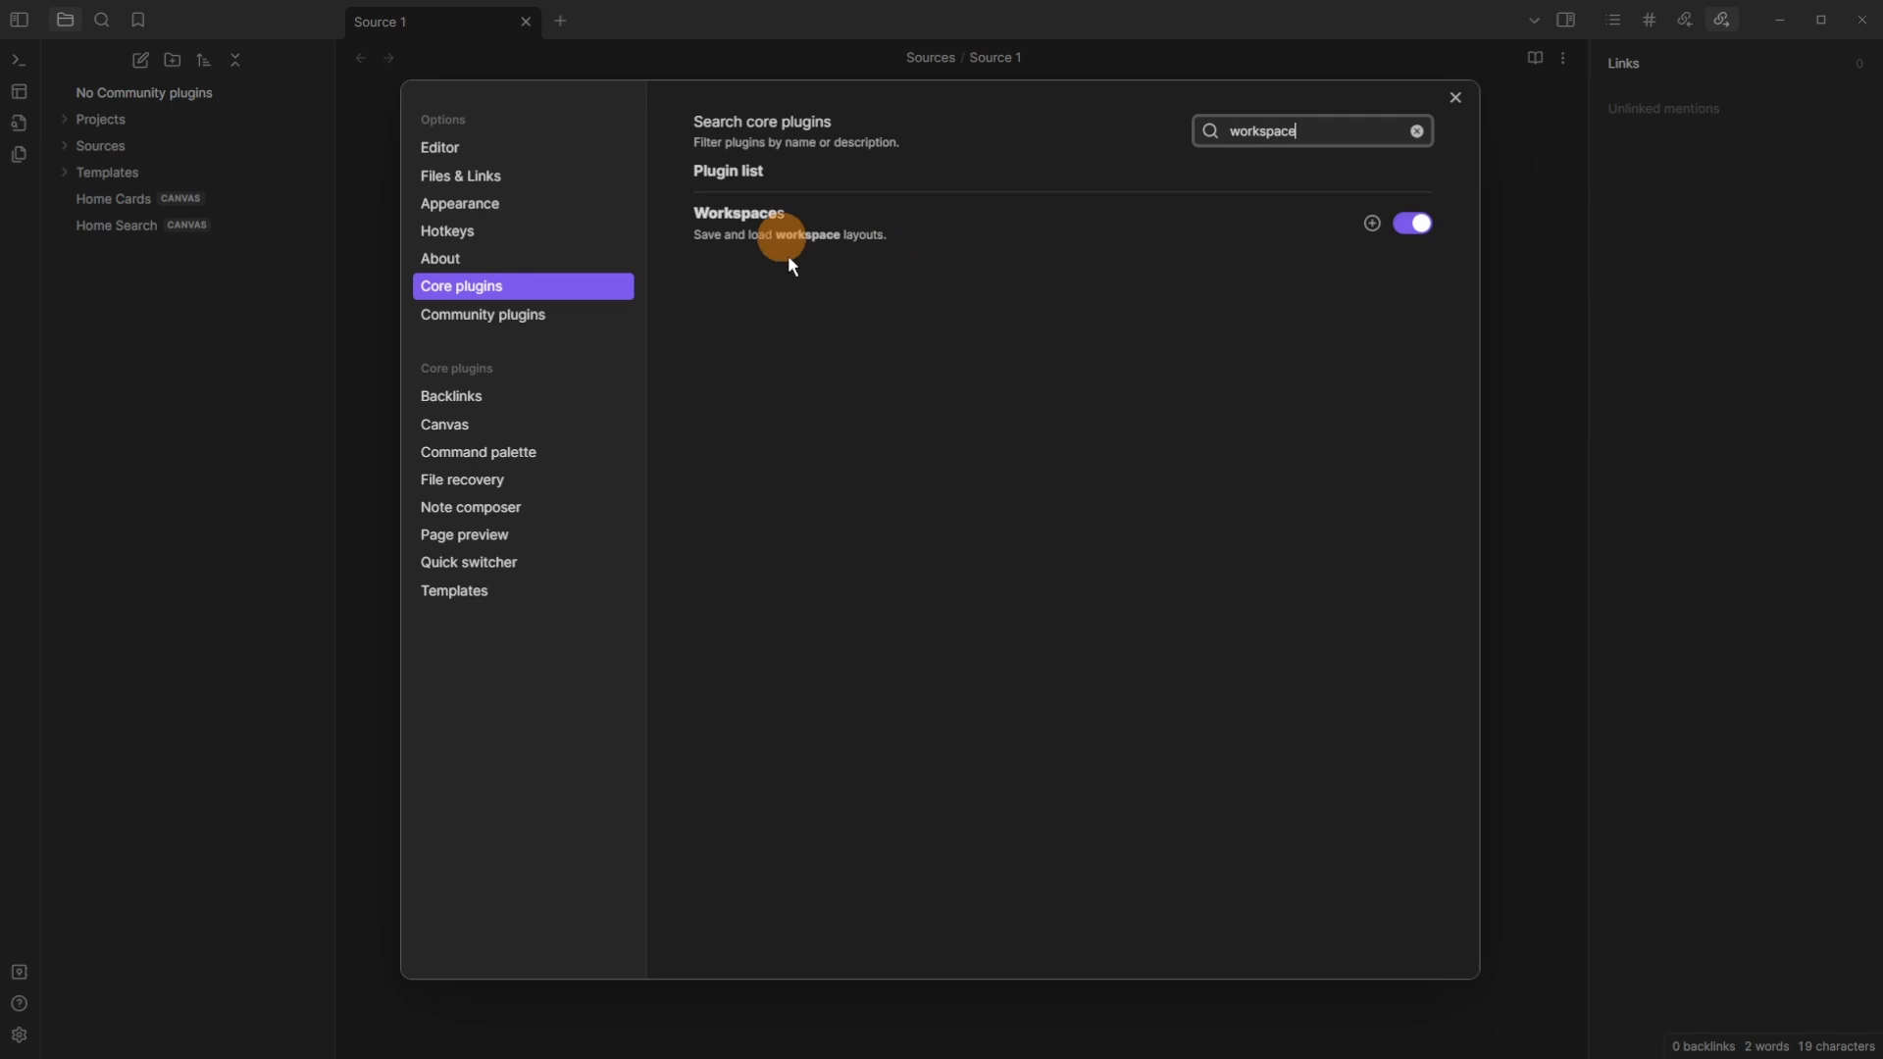
Step: Filter the hotkeys by "workspace" and examine the shortcuts assigned to the Workspaces commands
left_click(485, 232)
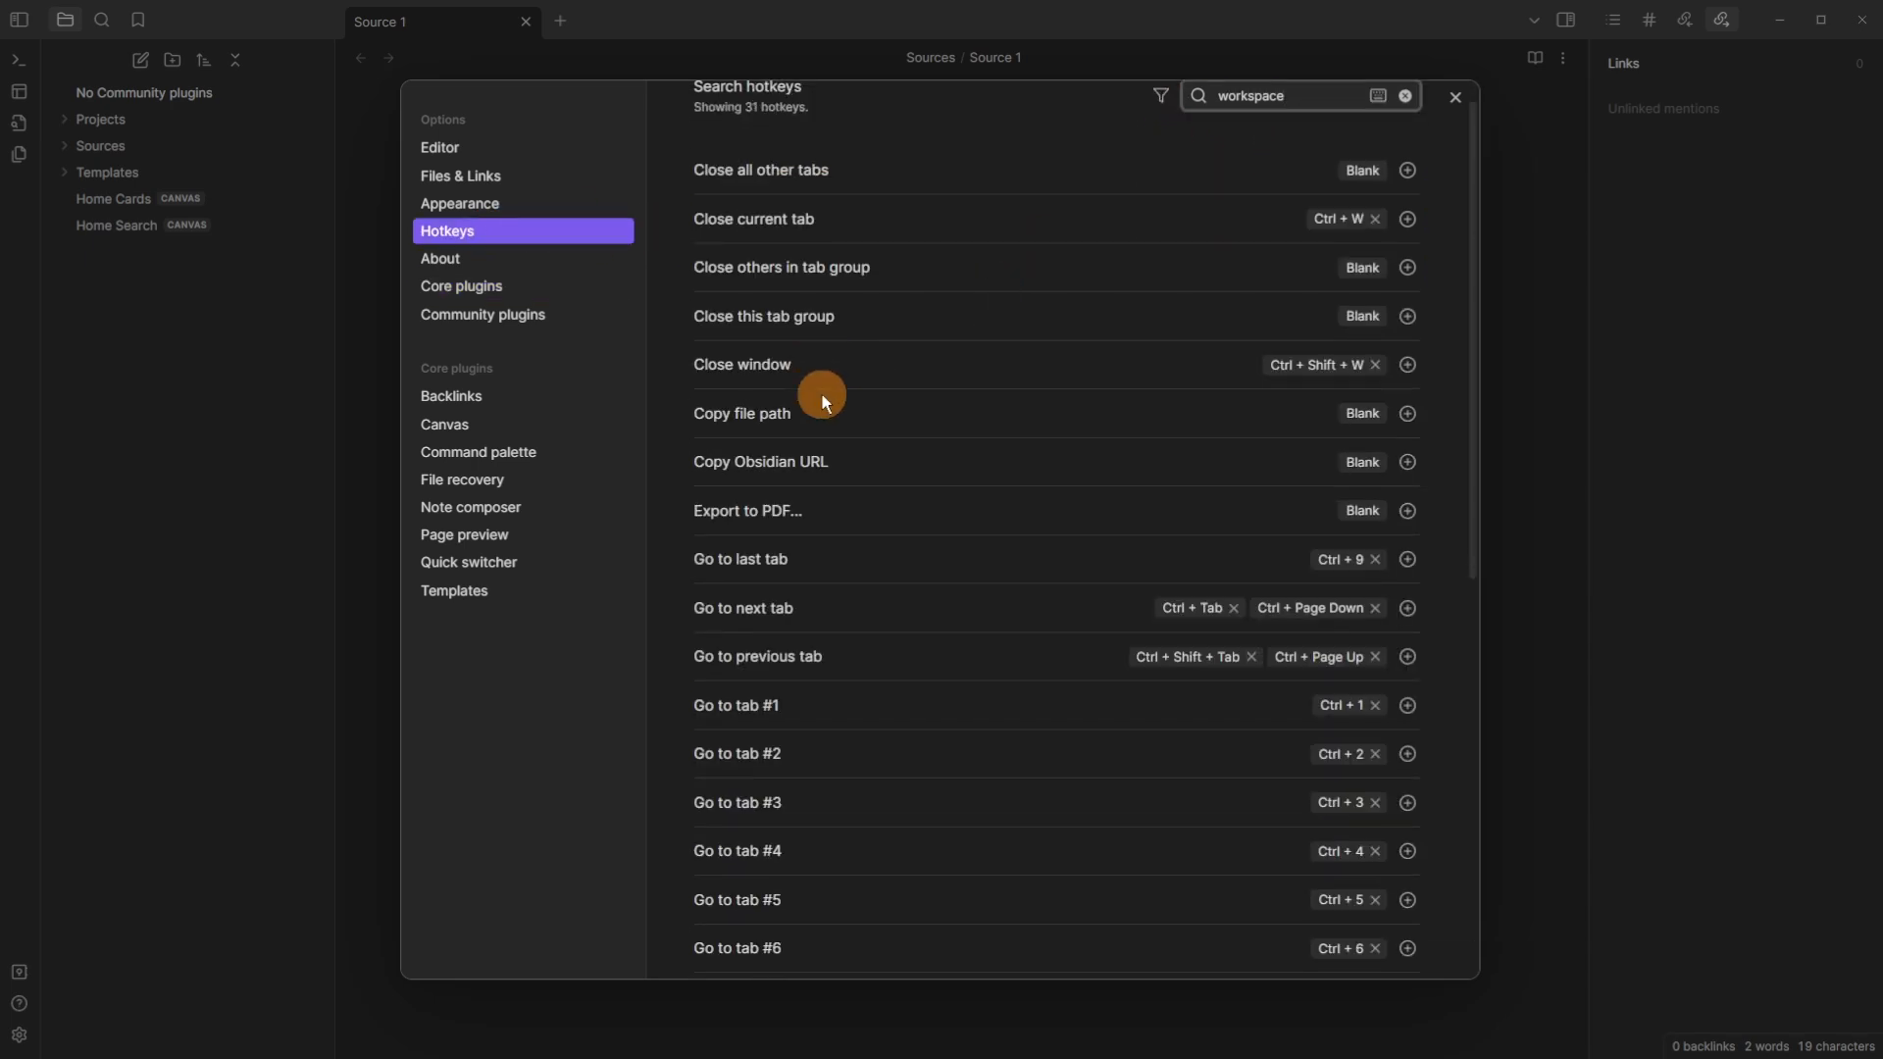
scroll(821, 391, "down", 8)
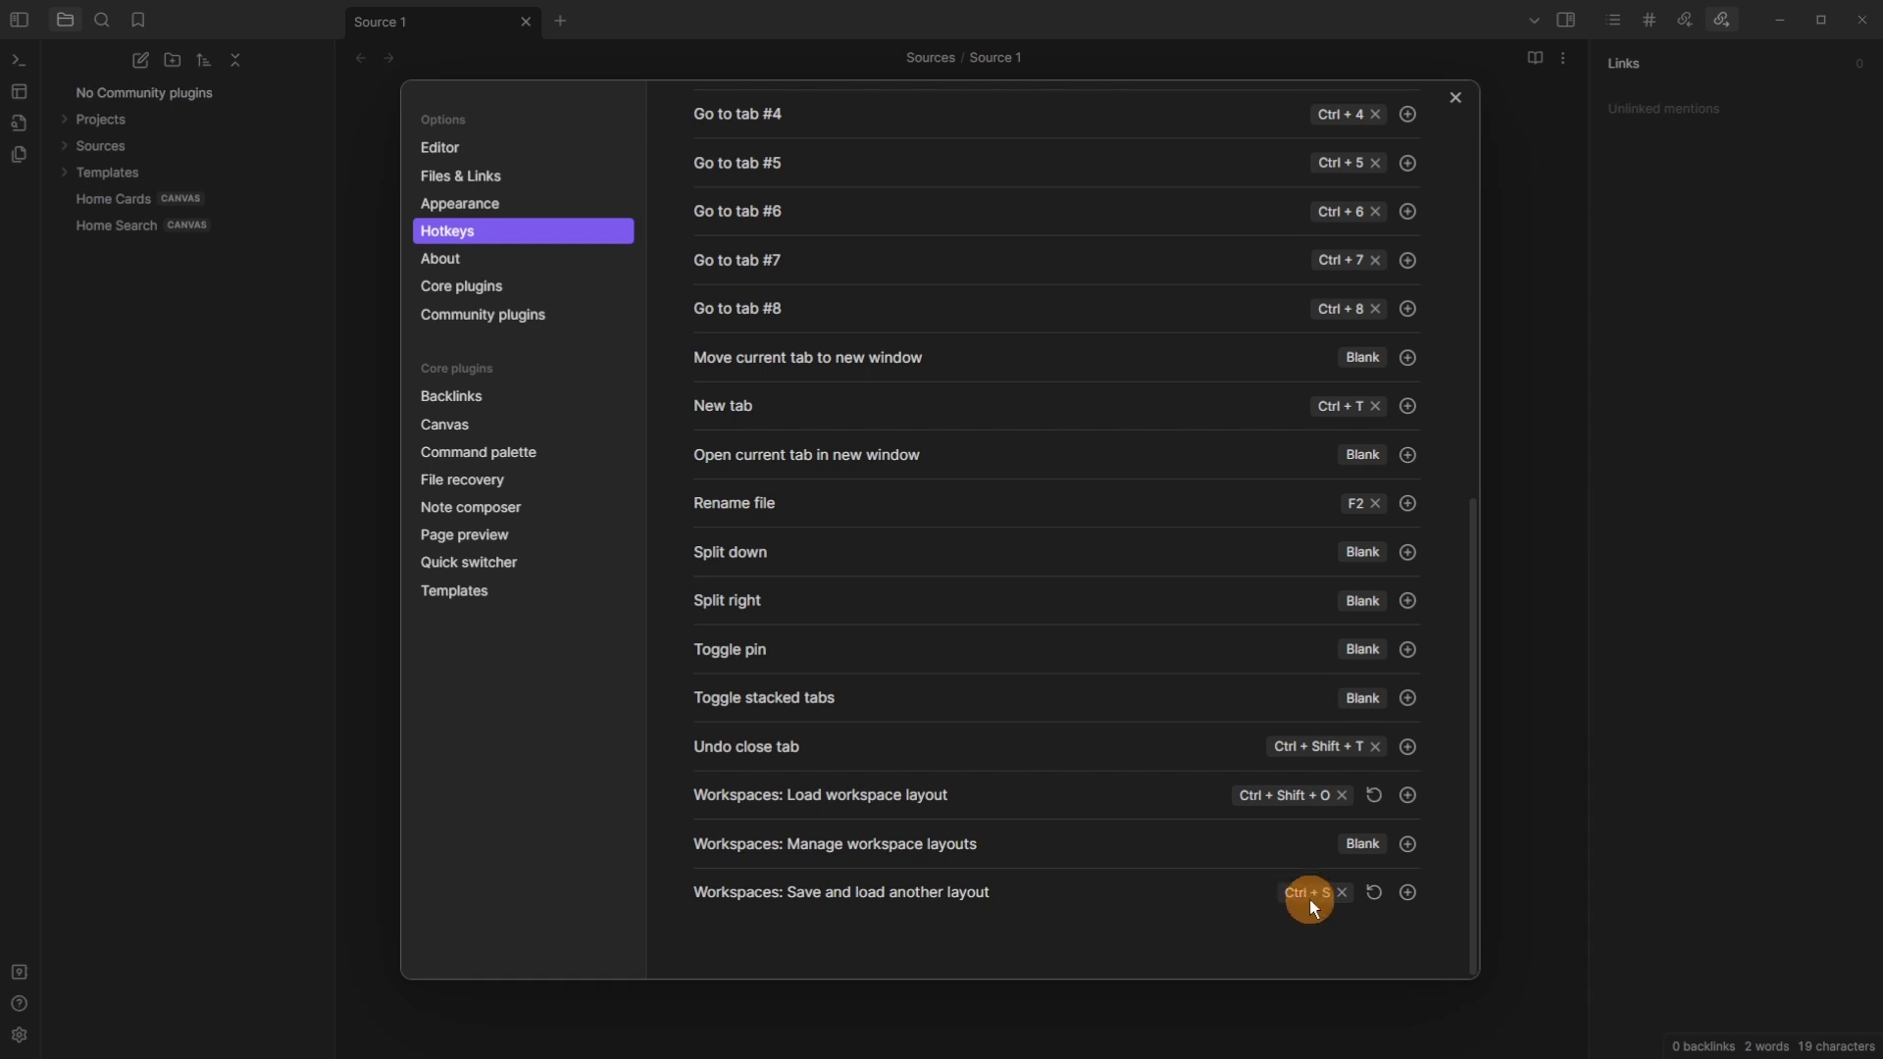
scroll(1311, 897, "up", 1)
Step: Search the hotkeys for "save", try assigning Ctrl + S to Save current file and remove it again
type("save")
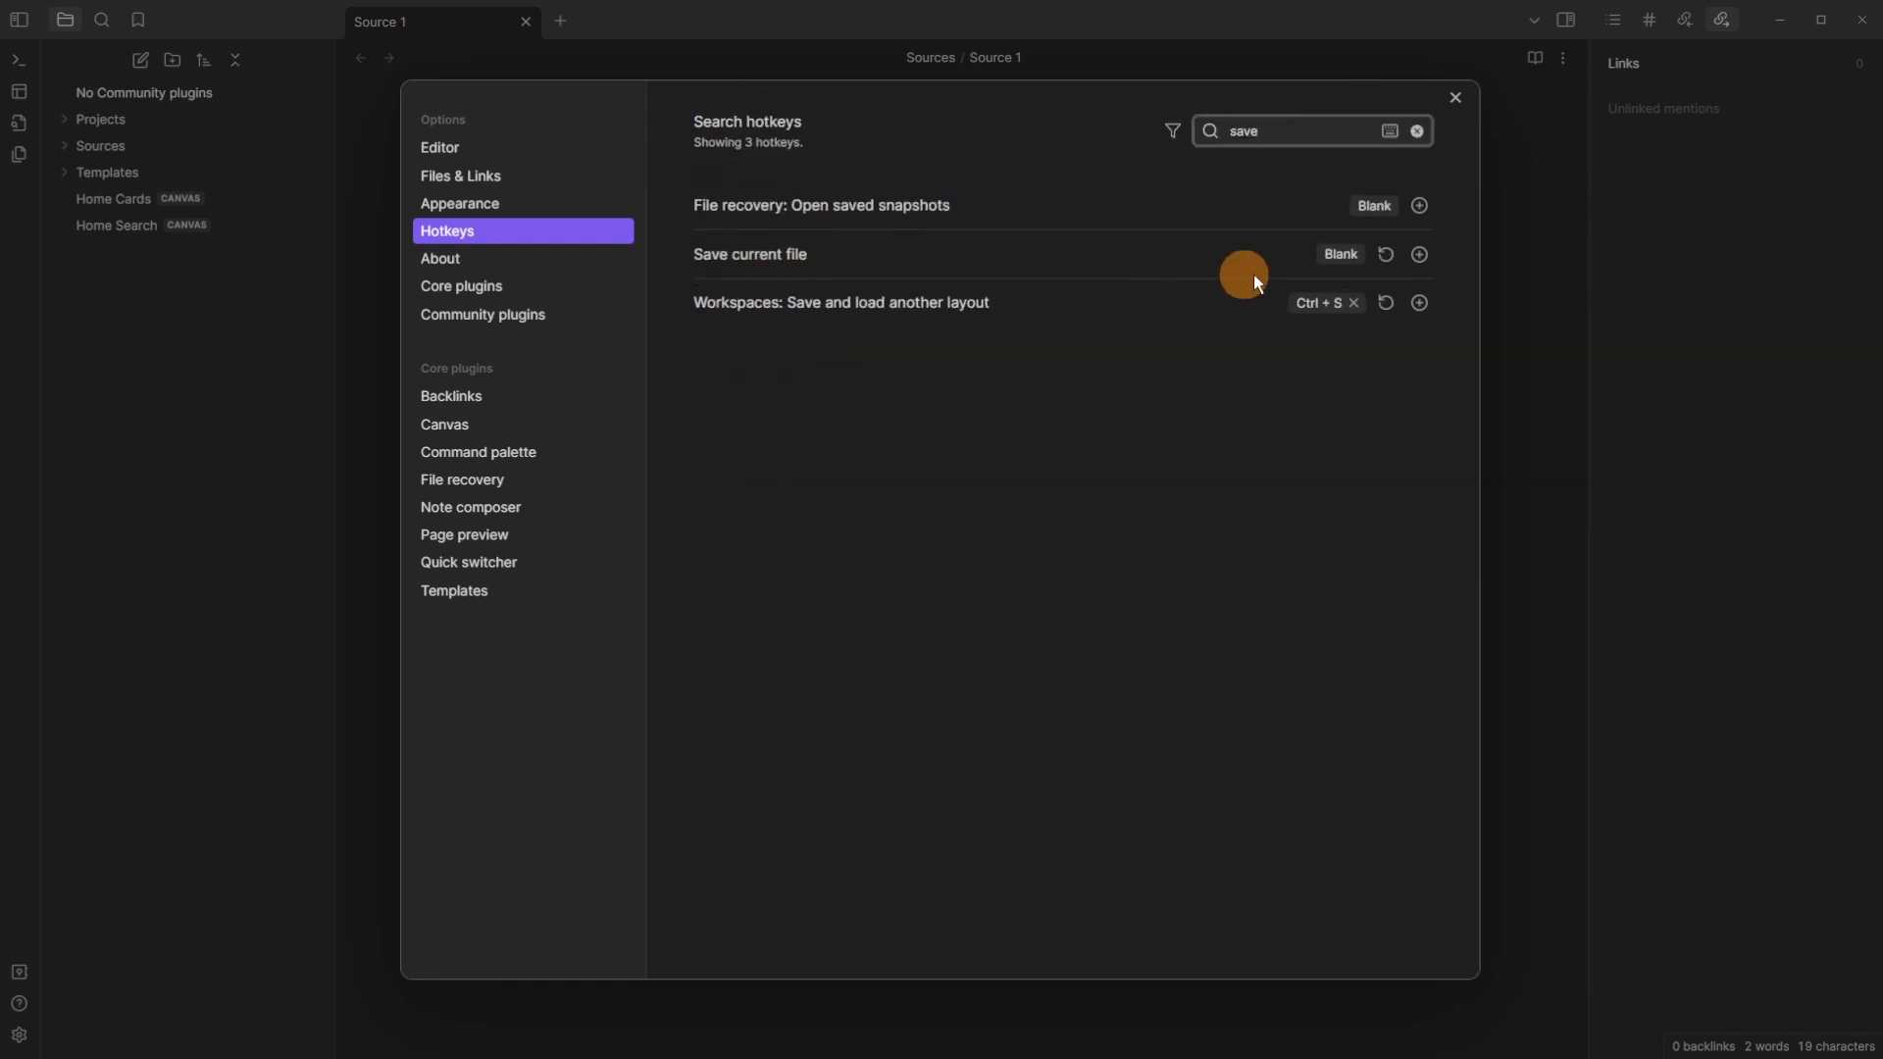
left_click(1421, 254)
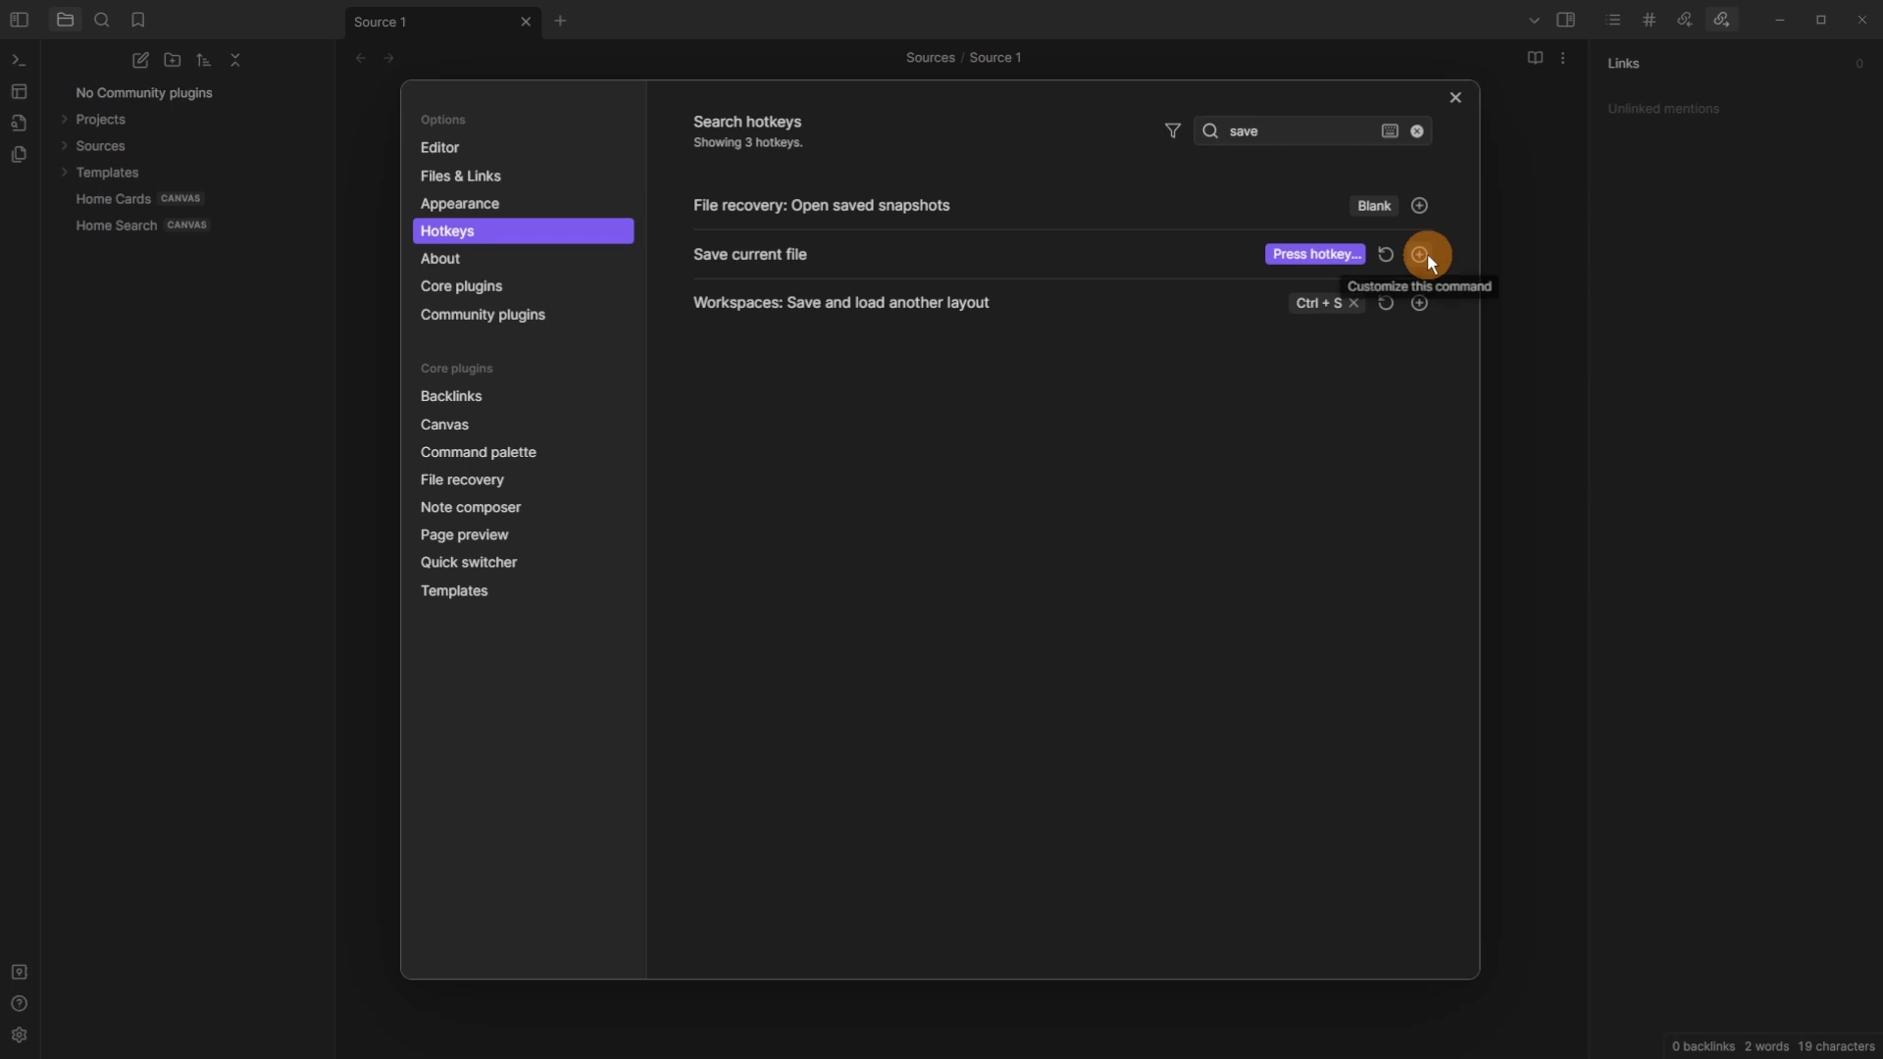
key("ctrl+s")
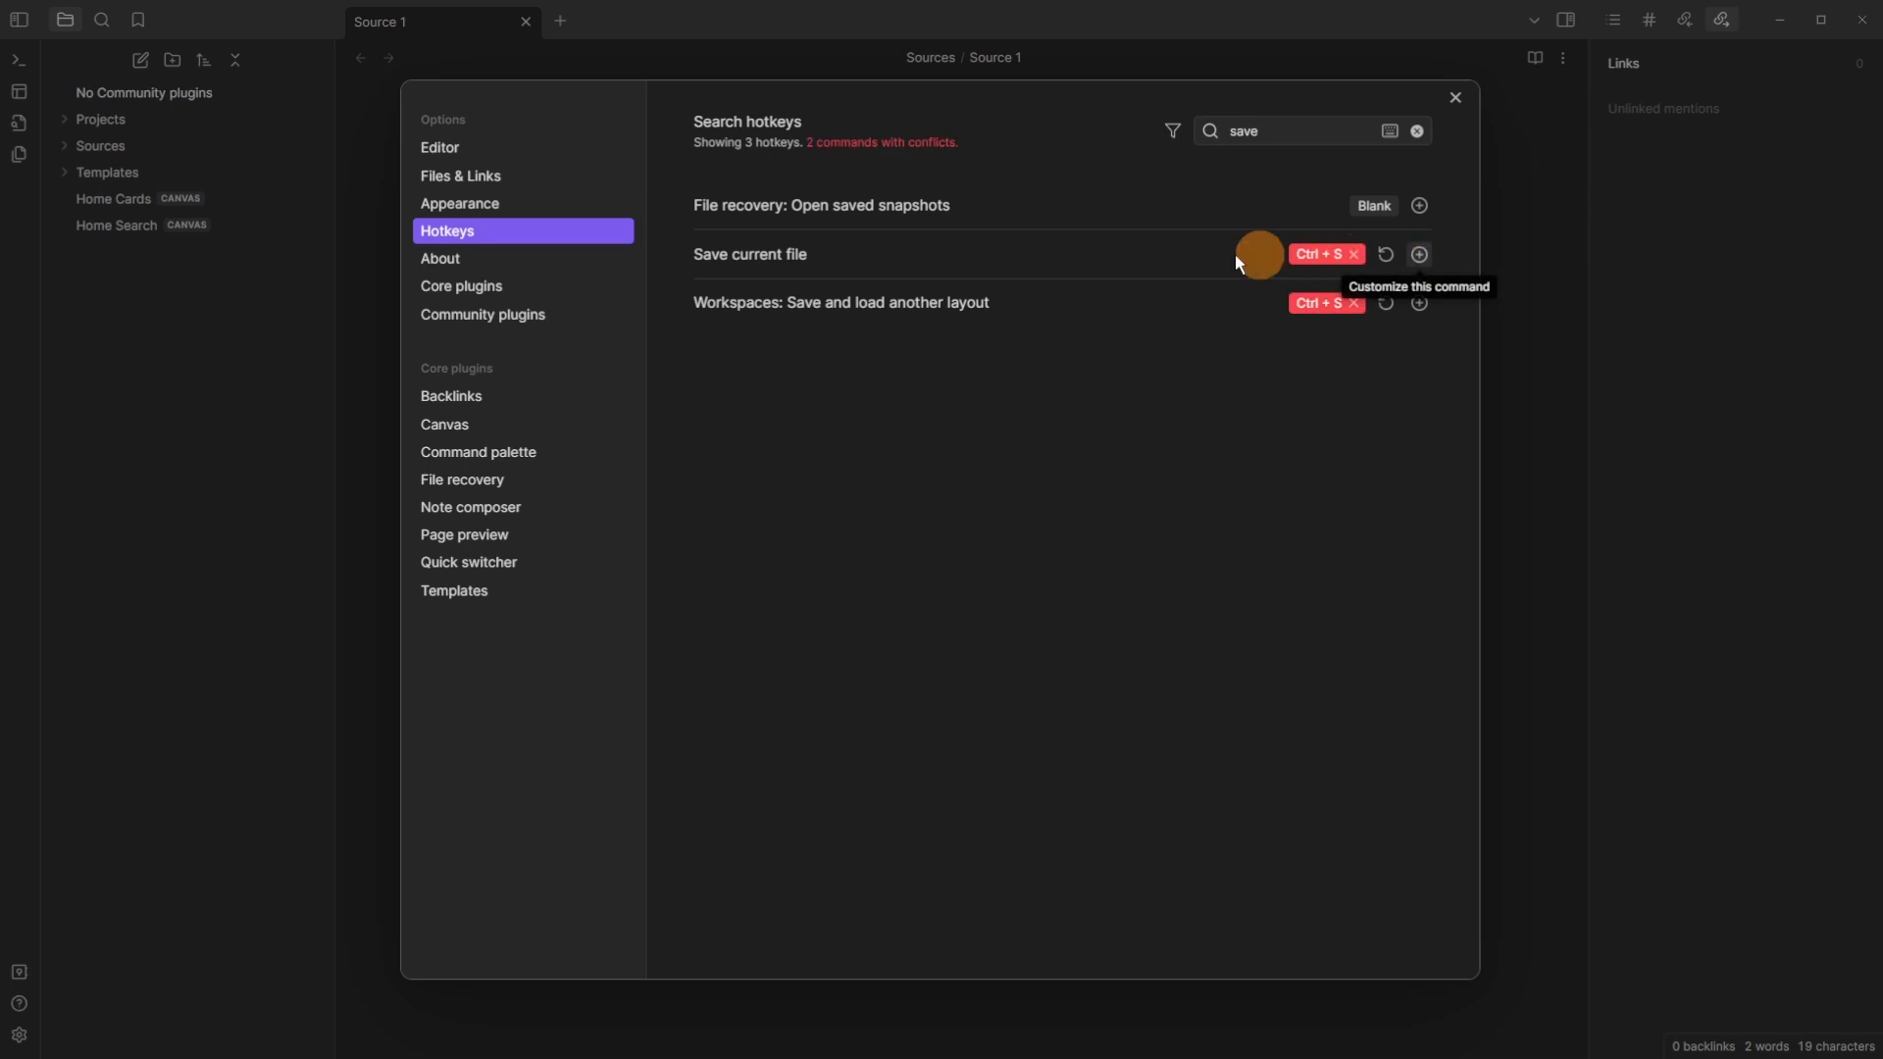
left_click(1355, 255)
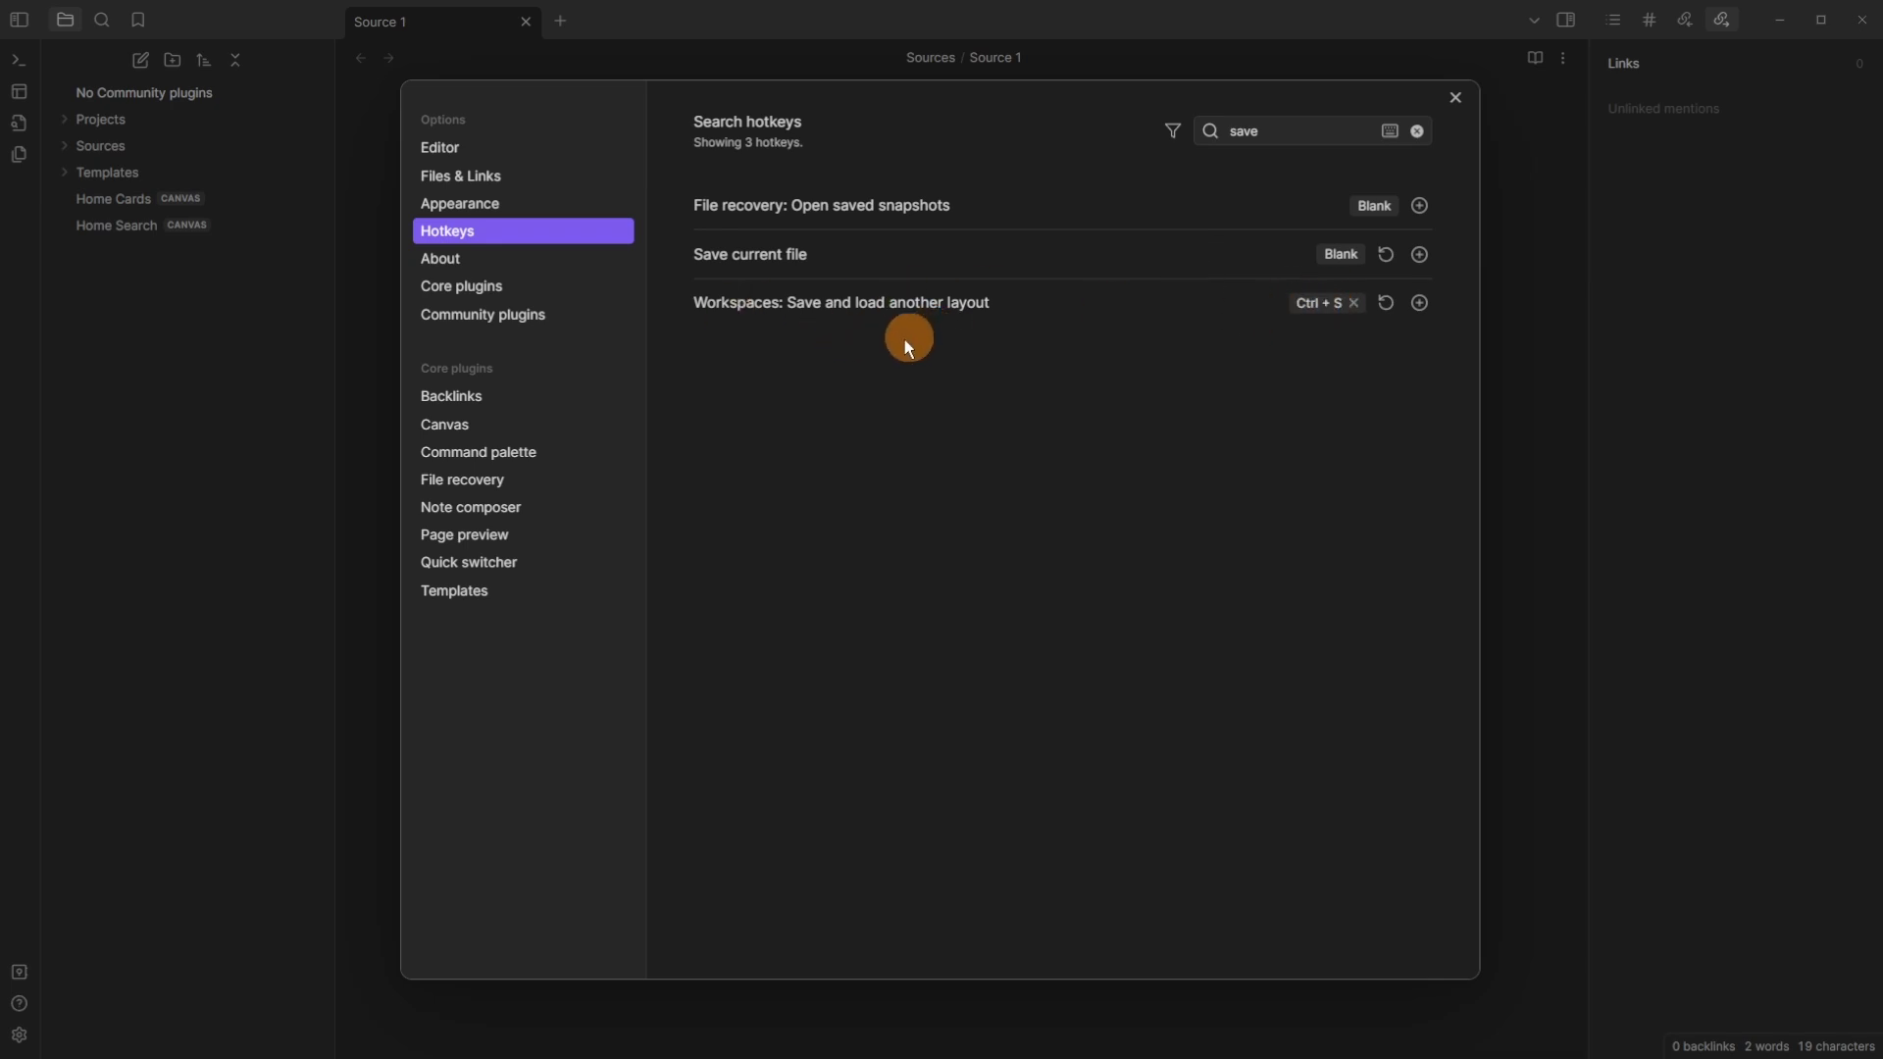
Step: Leave the settings, save and load the Home workspace layout, and close the Ribbon Configuration and settings windows
left_click(310, 379)
key("ctrl+s")
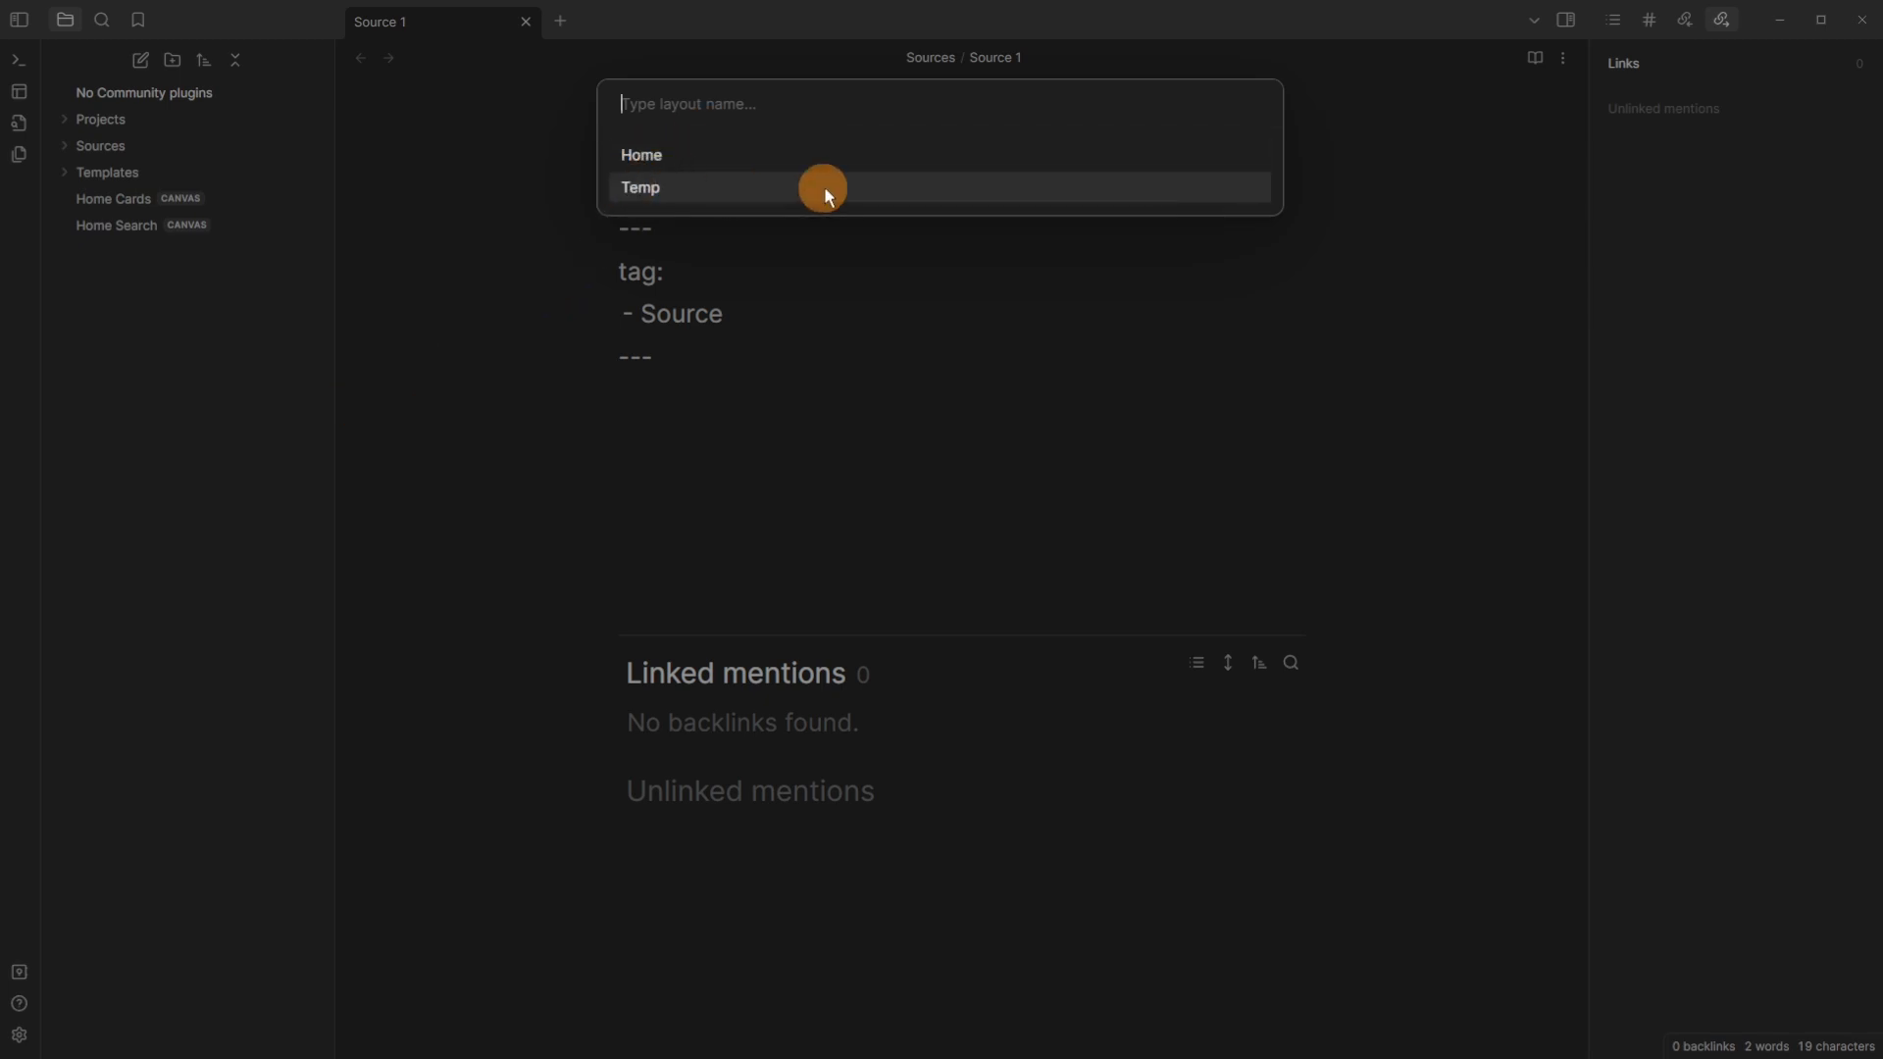
left_click(701, 164)
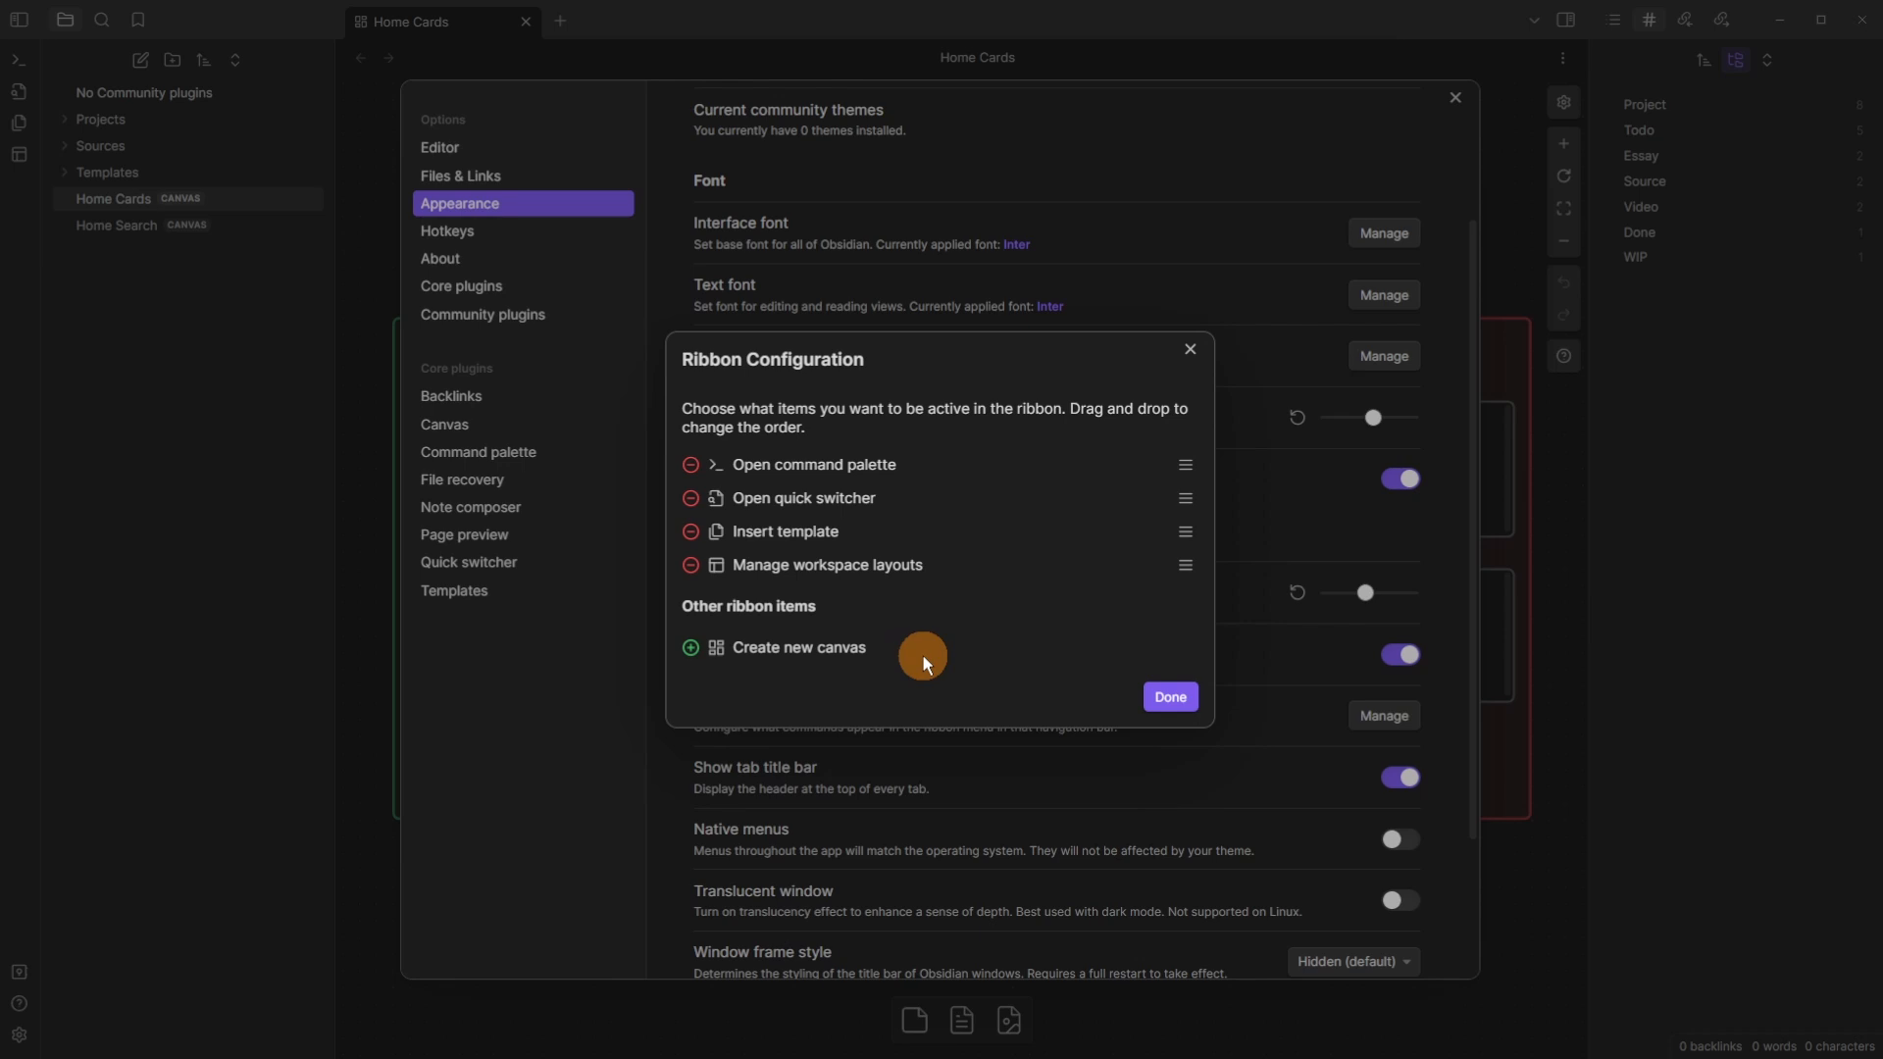
left_click(503, 715)
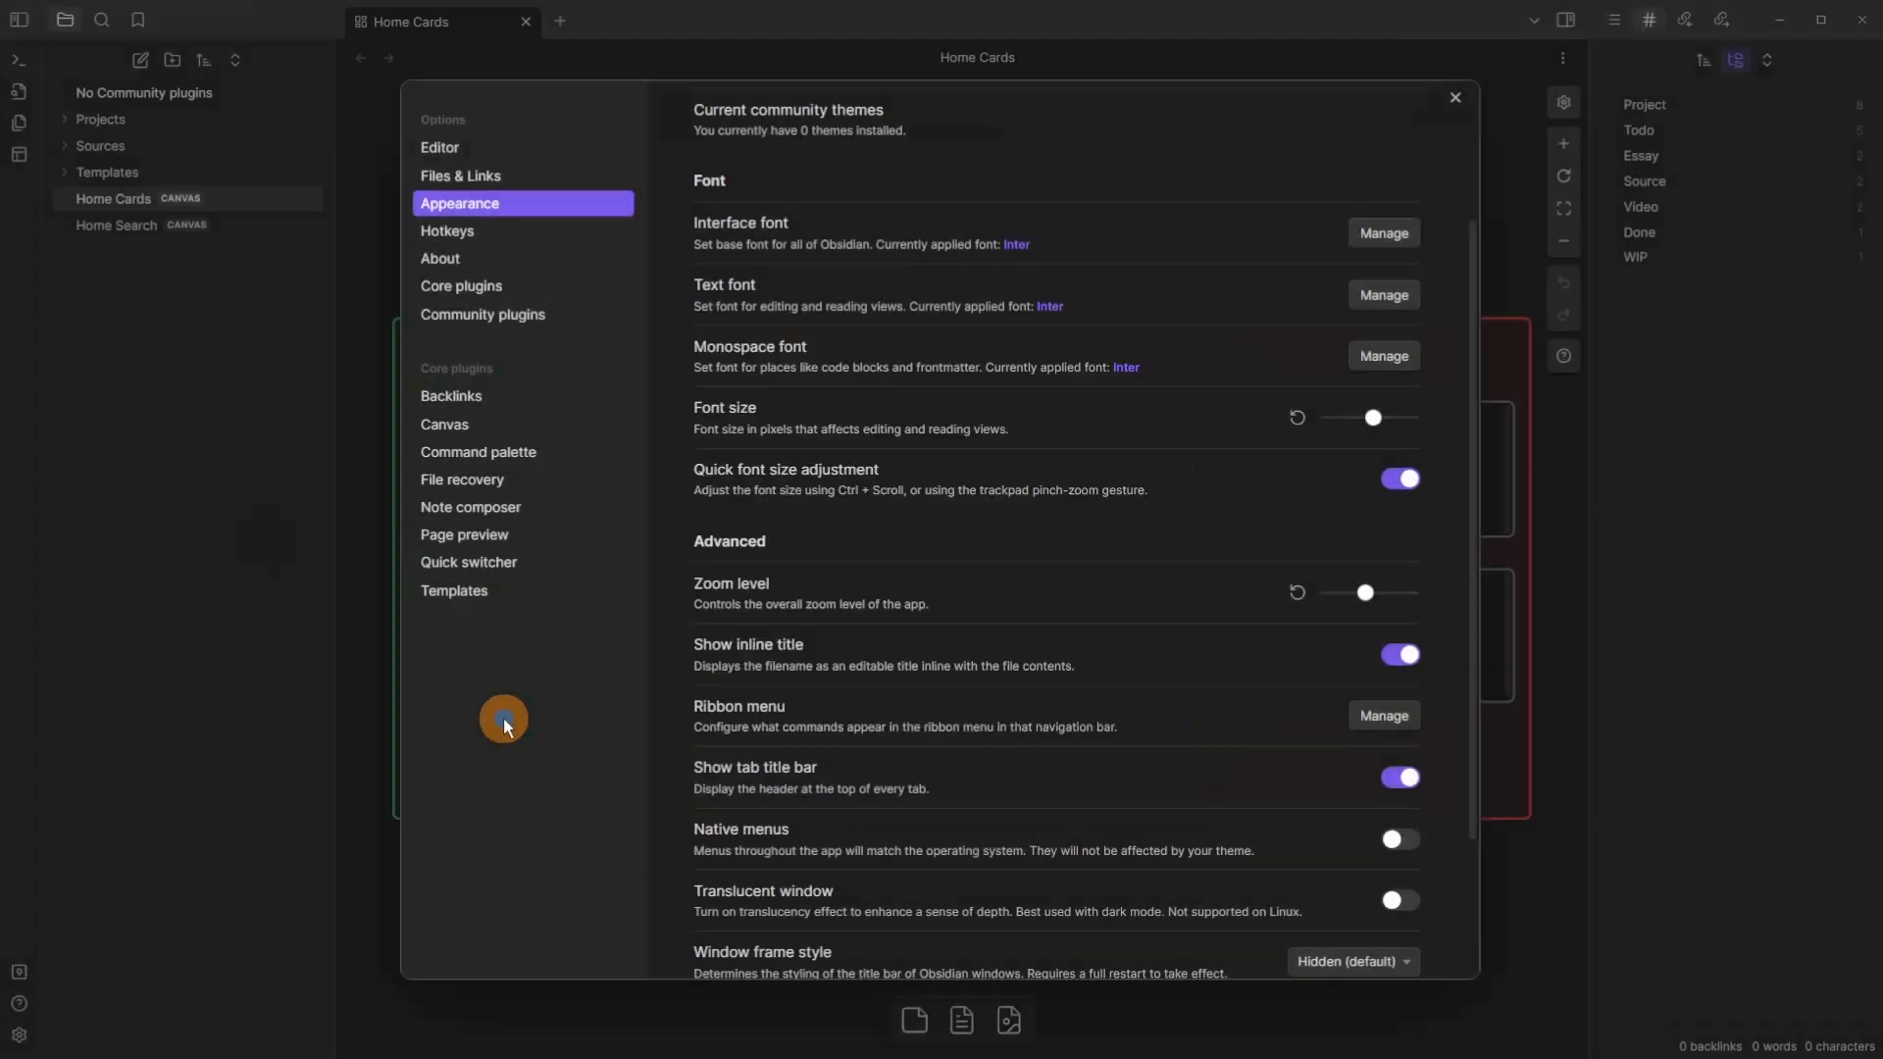
key("Escape")
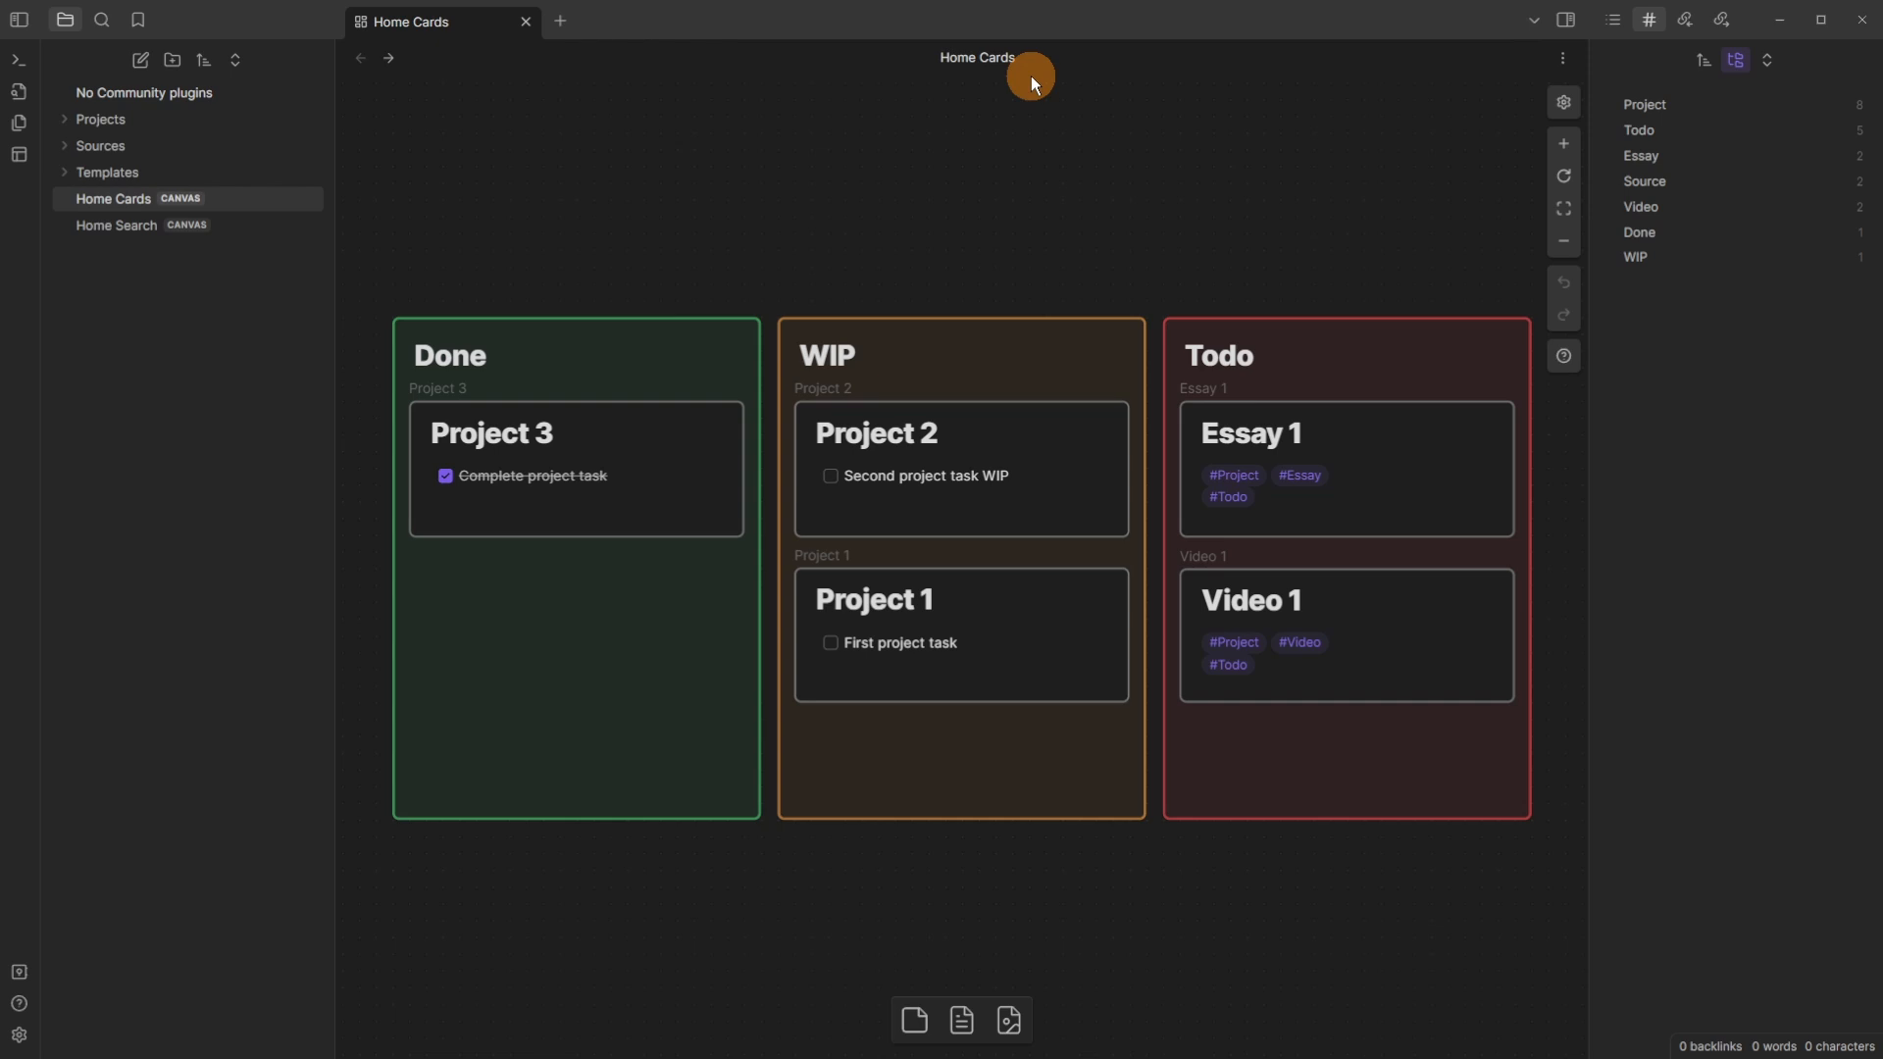
Step: Add two blank cards in empty space on the Home Cards canvas and make the first one taller
scroll(1046, 287, "down", 5)
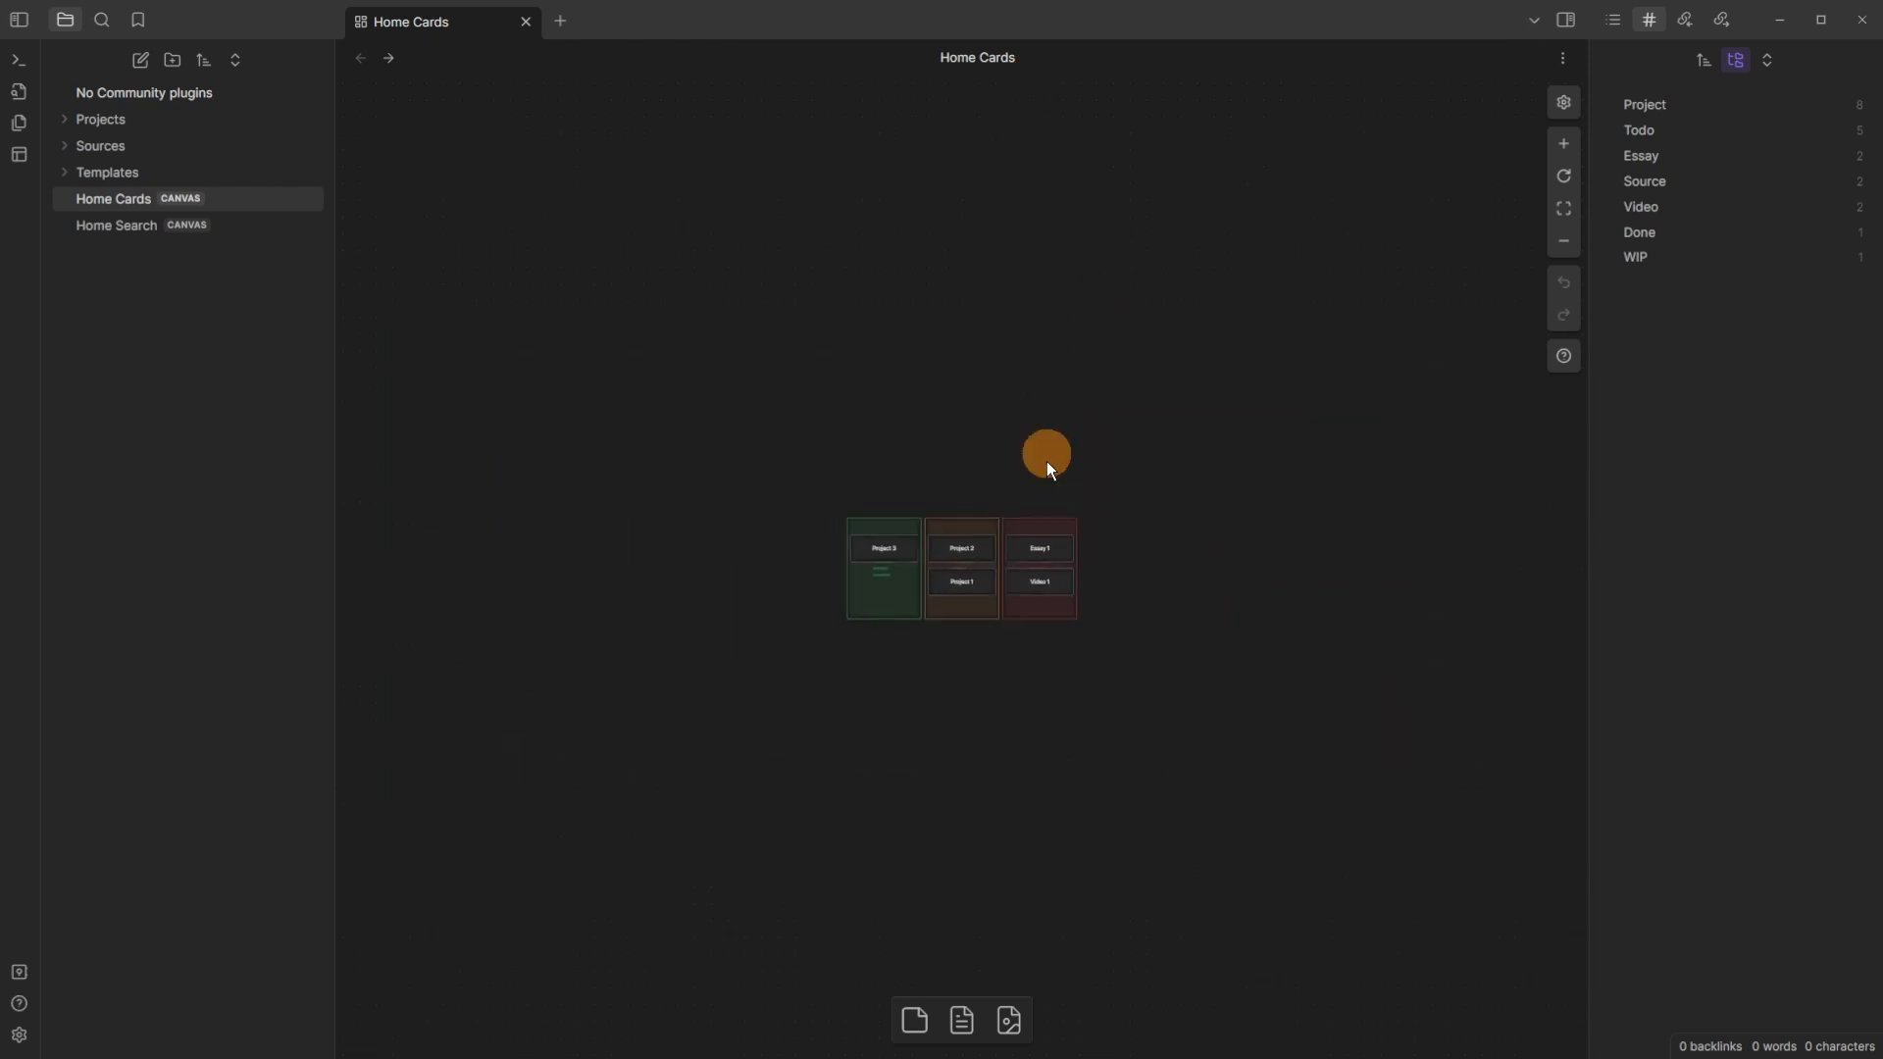
double_click(1004, 380)
key("Escape")
left_click_drag(942, 579, 965, 748)
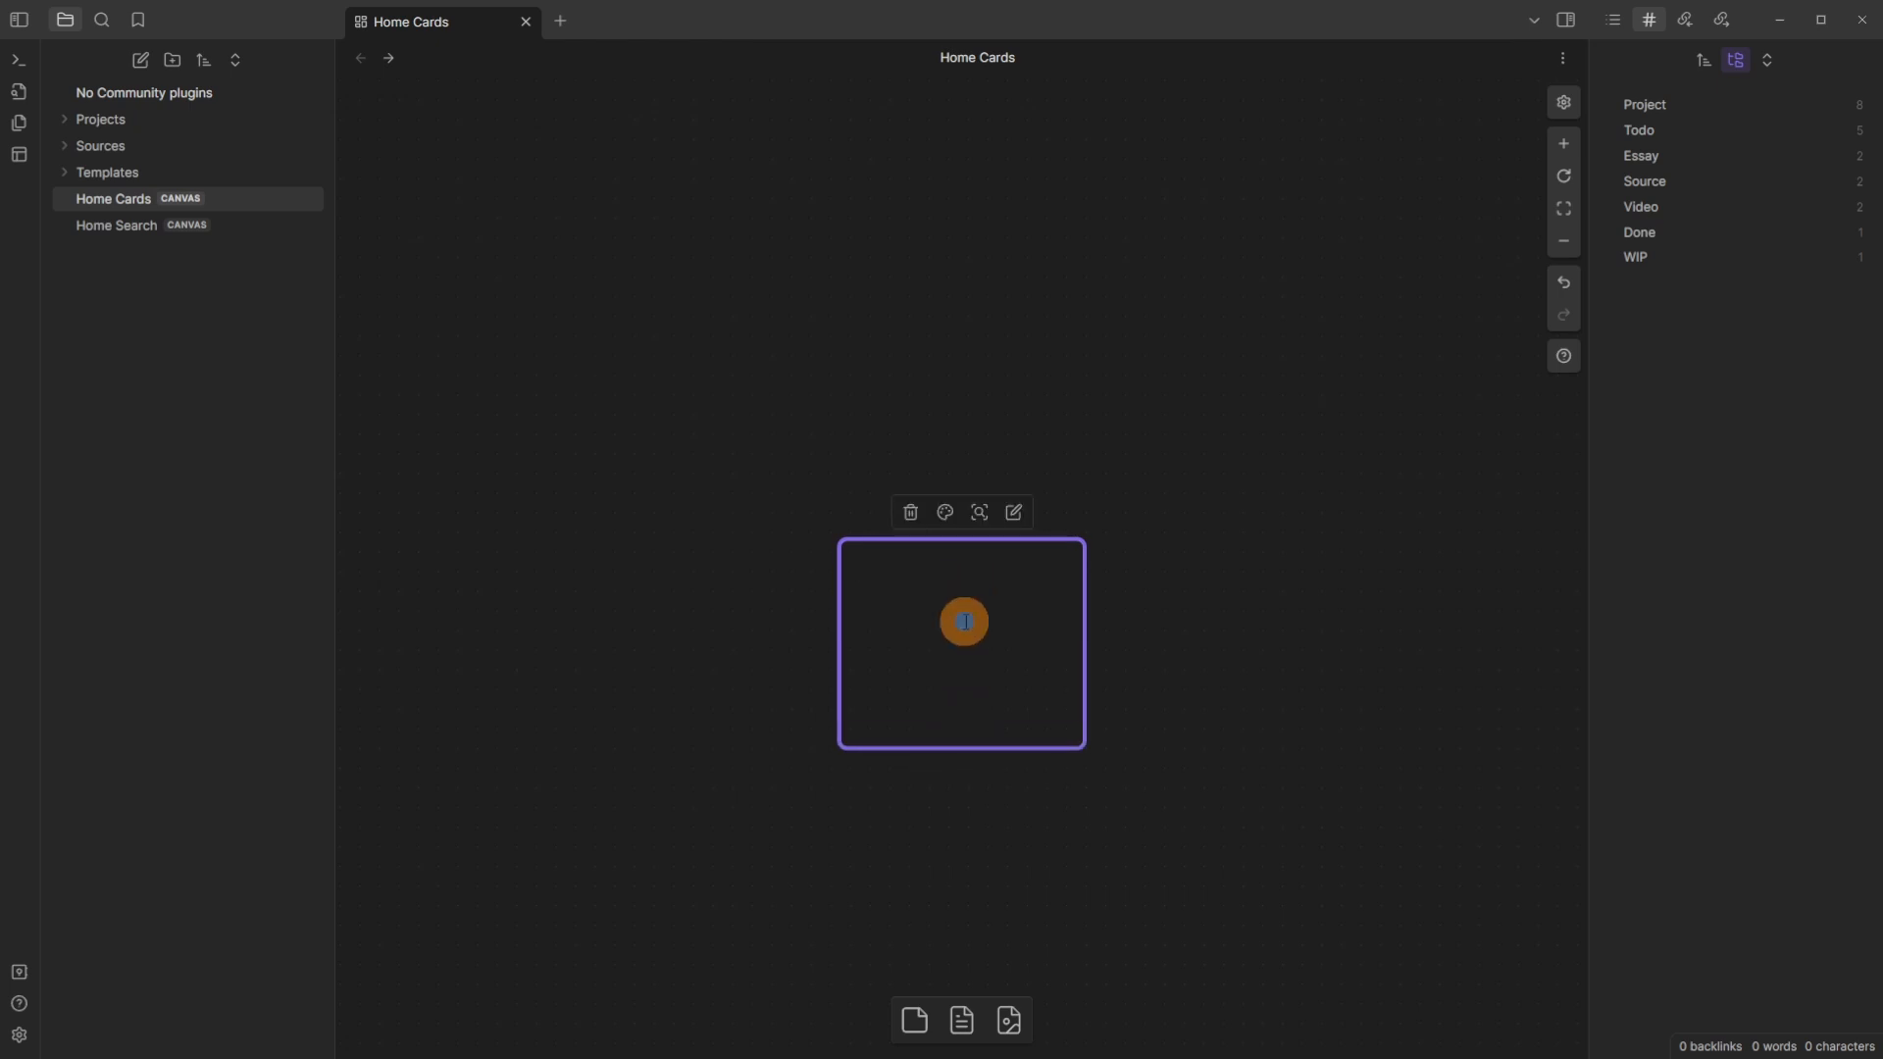
left_click_drag(906, 1010, 526, 546)
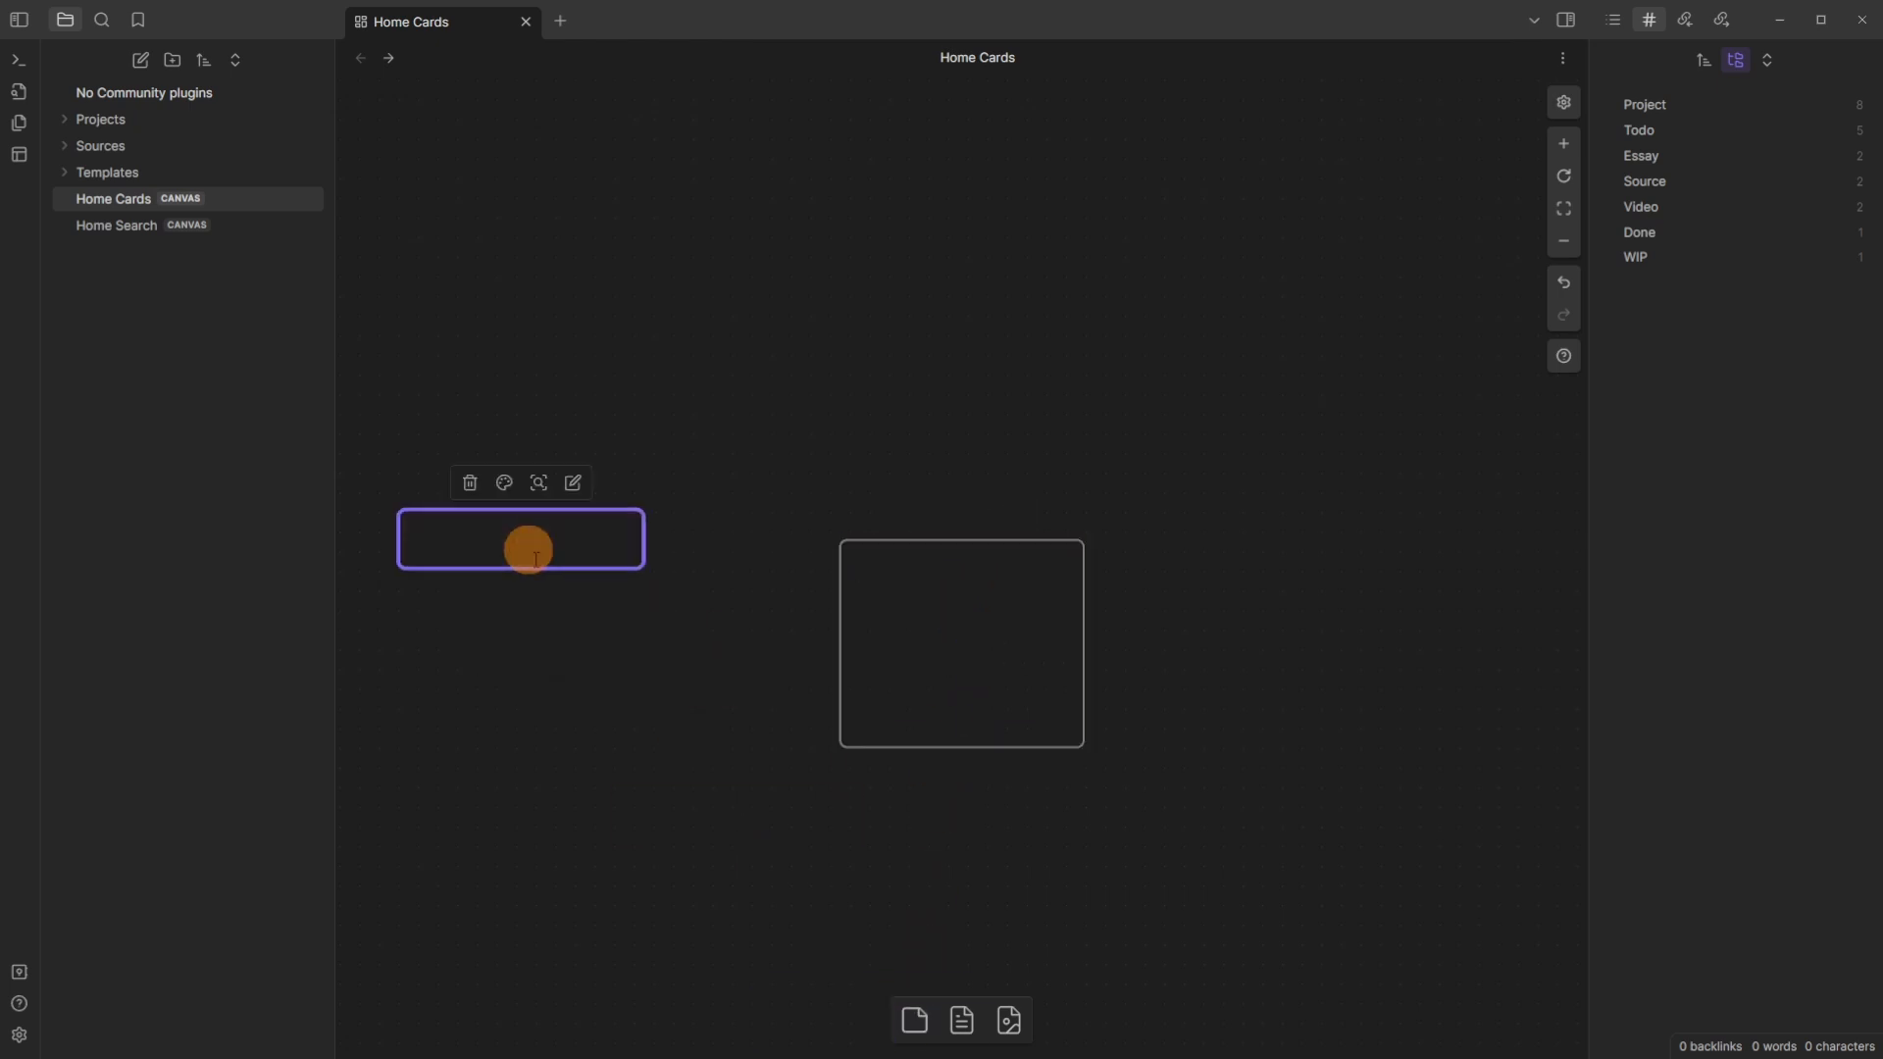
Step: View the canvas pickers for adding a note and adding media from the vault, dismissing both without a choice
left_click_drag(927, 1020, 931, 618)
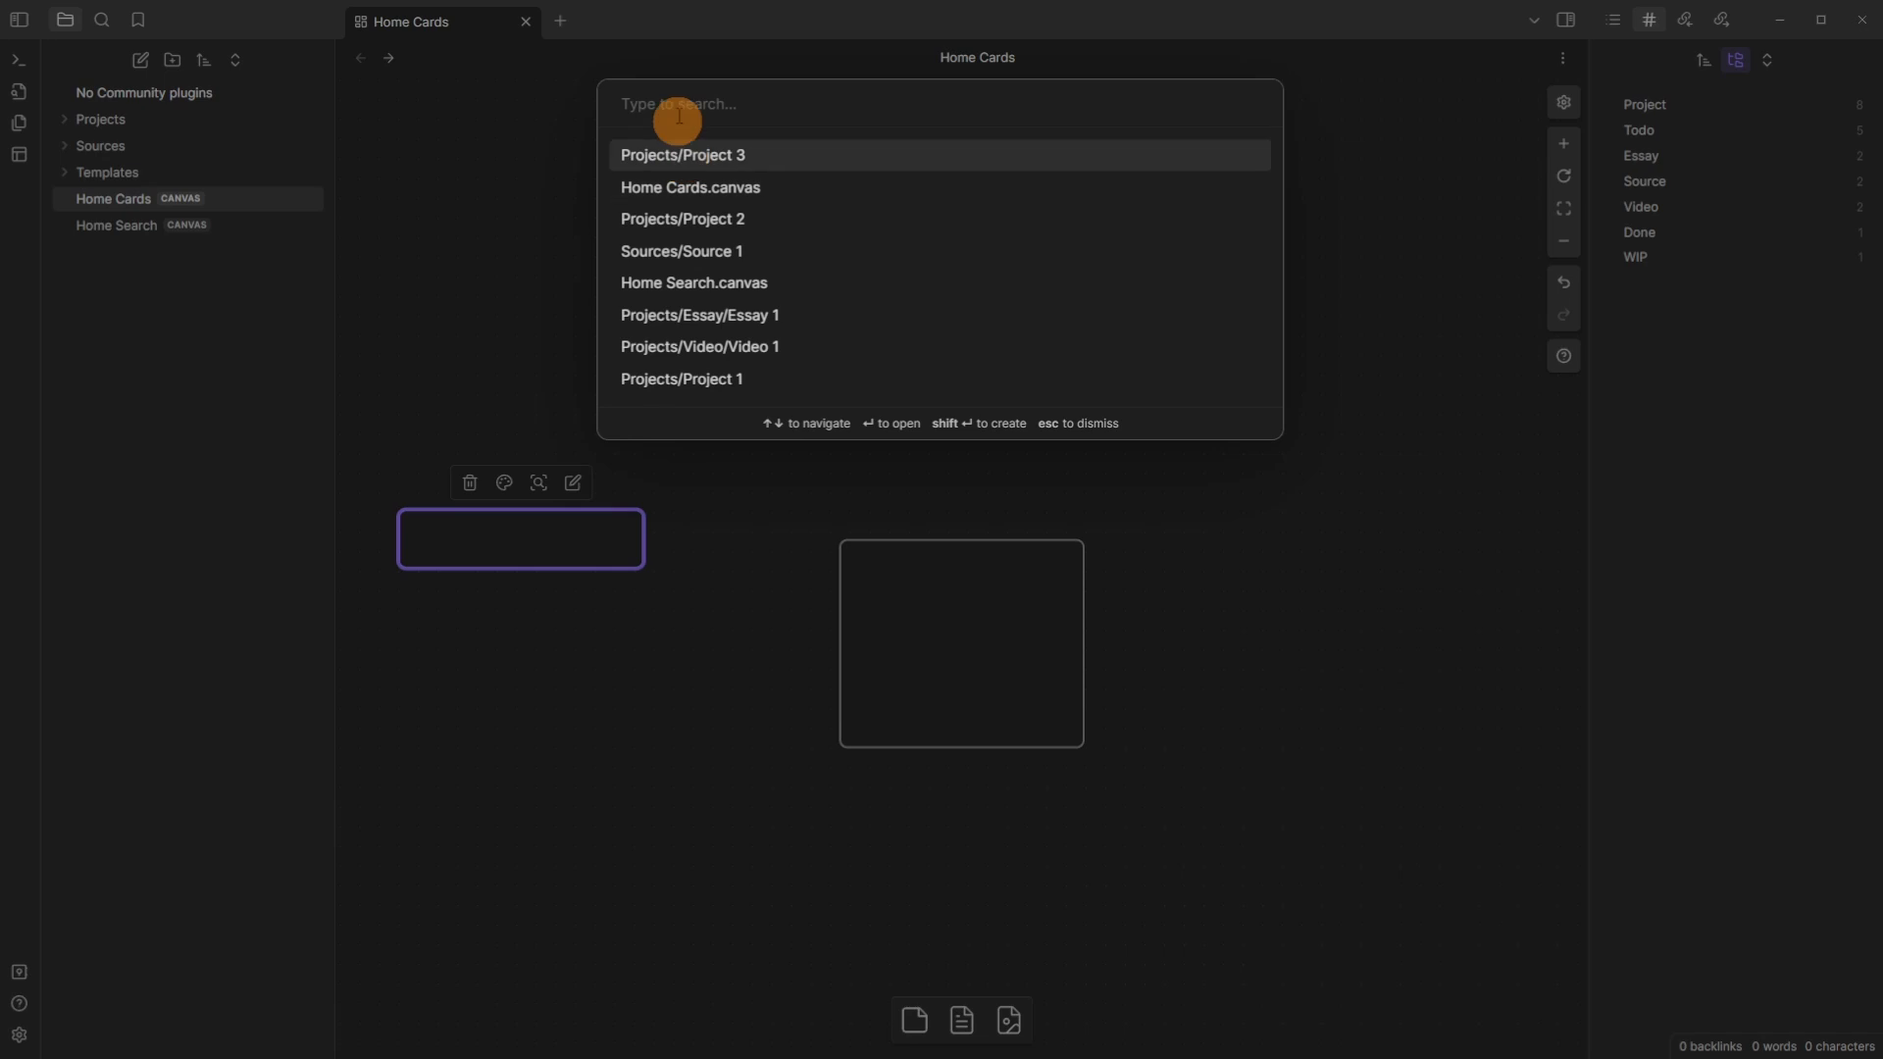
key("Escape")
left_click_drag(1009, 1021, 1127, 247)
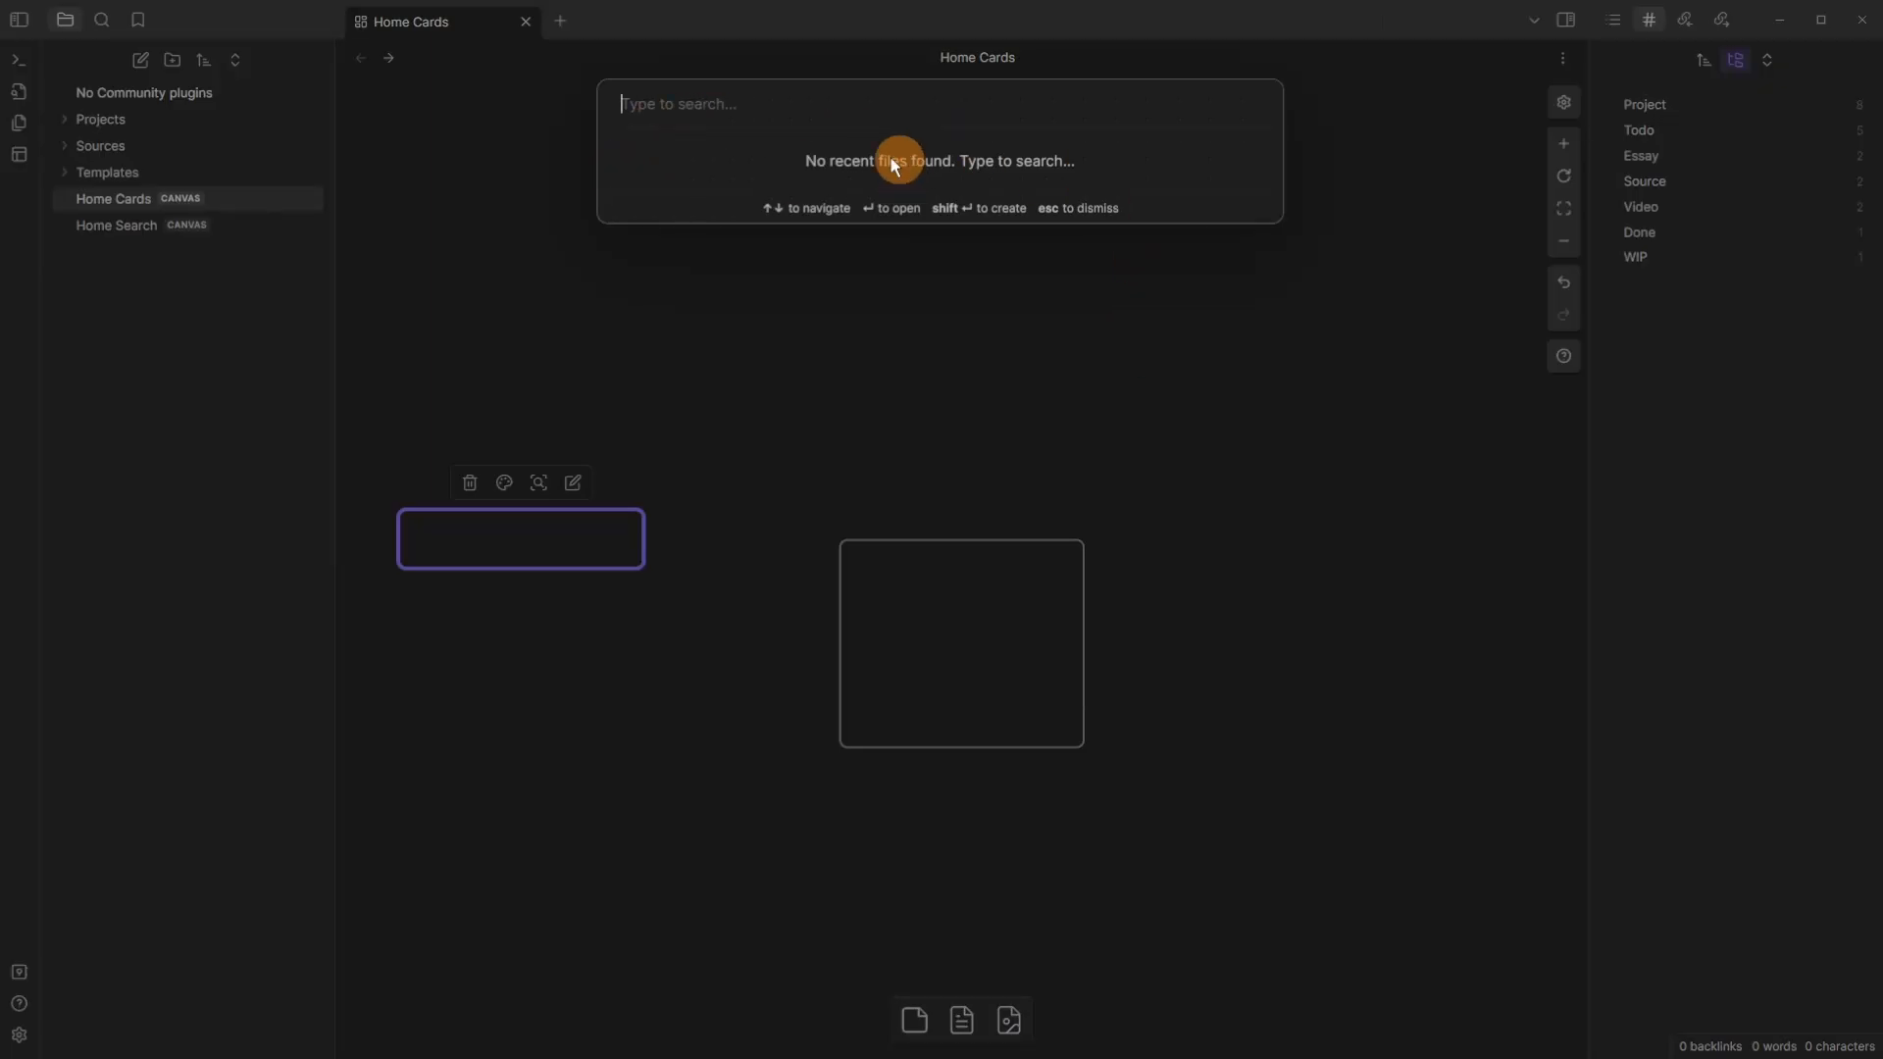
key("Escape")
Step: Connect the large blank card to the small one with an arrow and color the small card yellow
left_click(626, 369)
left_click_drag(392, 393, 1143, 880)
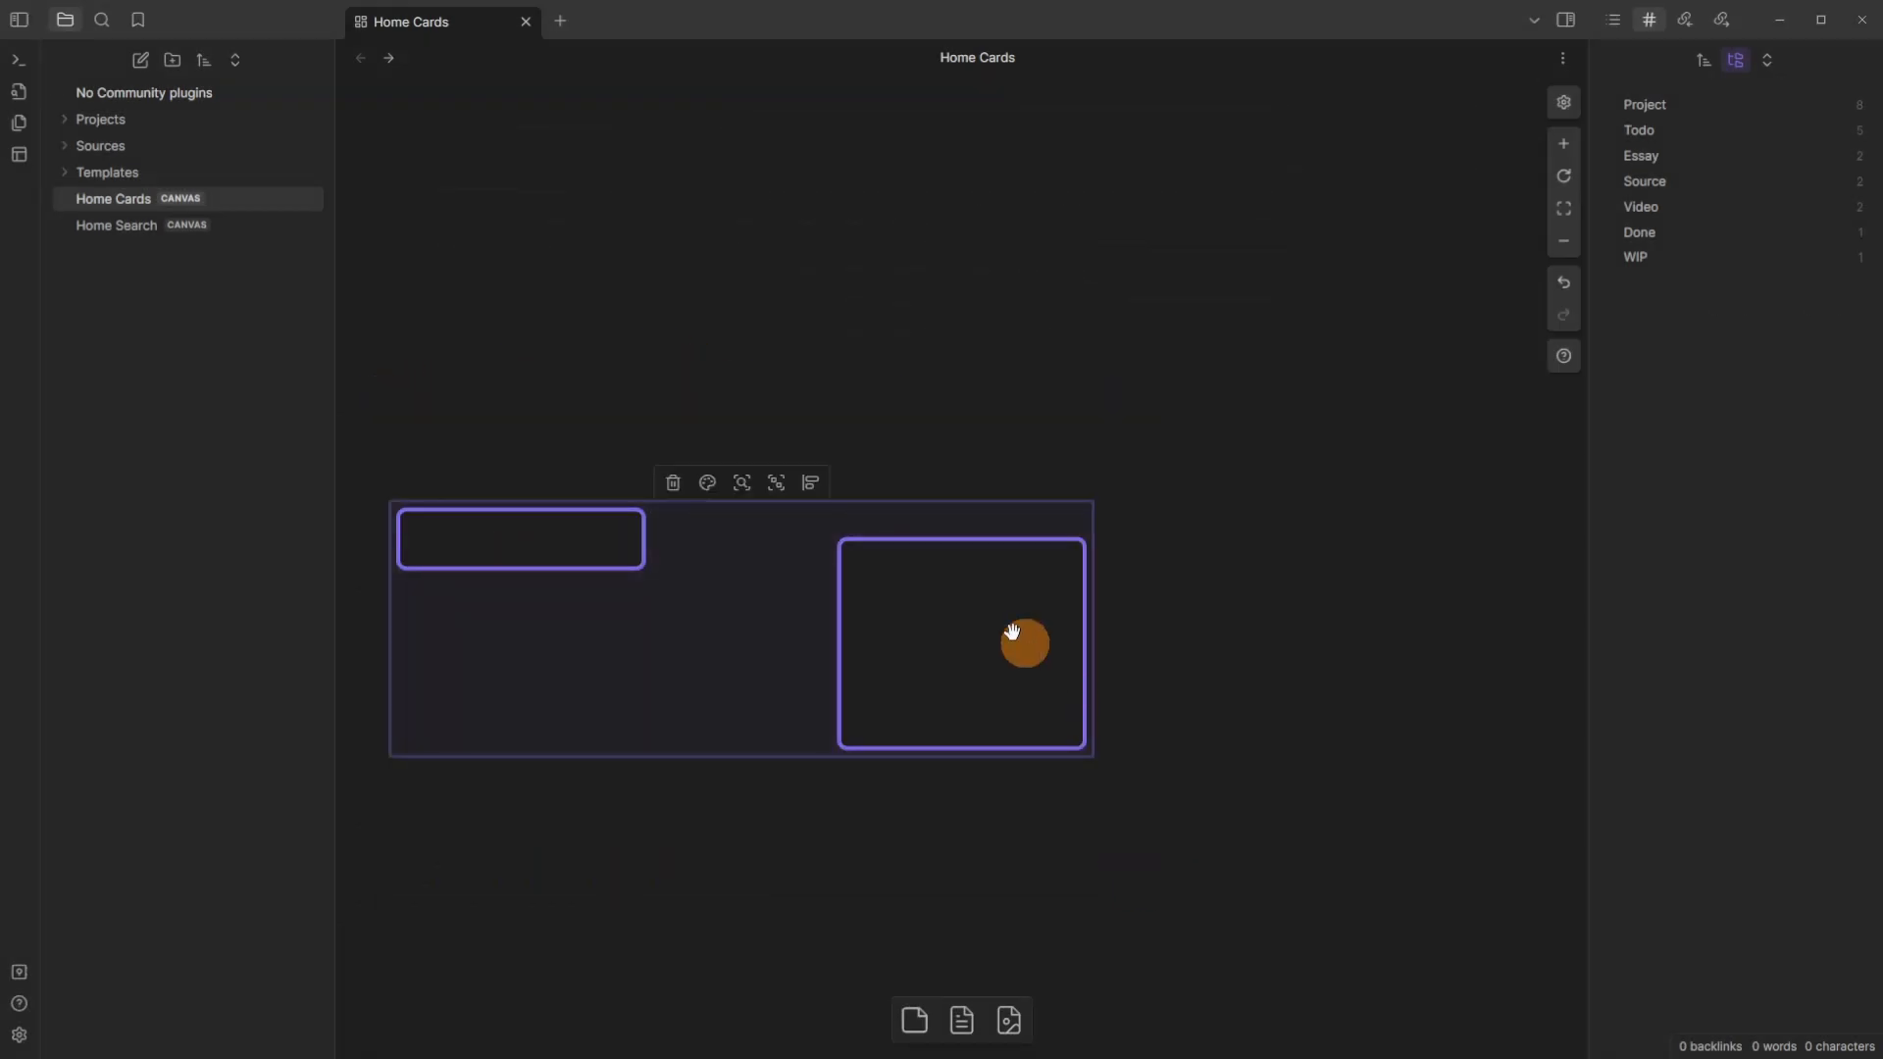
left_click_drag(935, 636, 796, 376)
left_click(1097, 745)
left_click(843, 354)
left_click(798, 289)
left_click(802, 331)
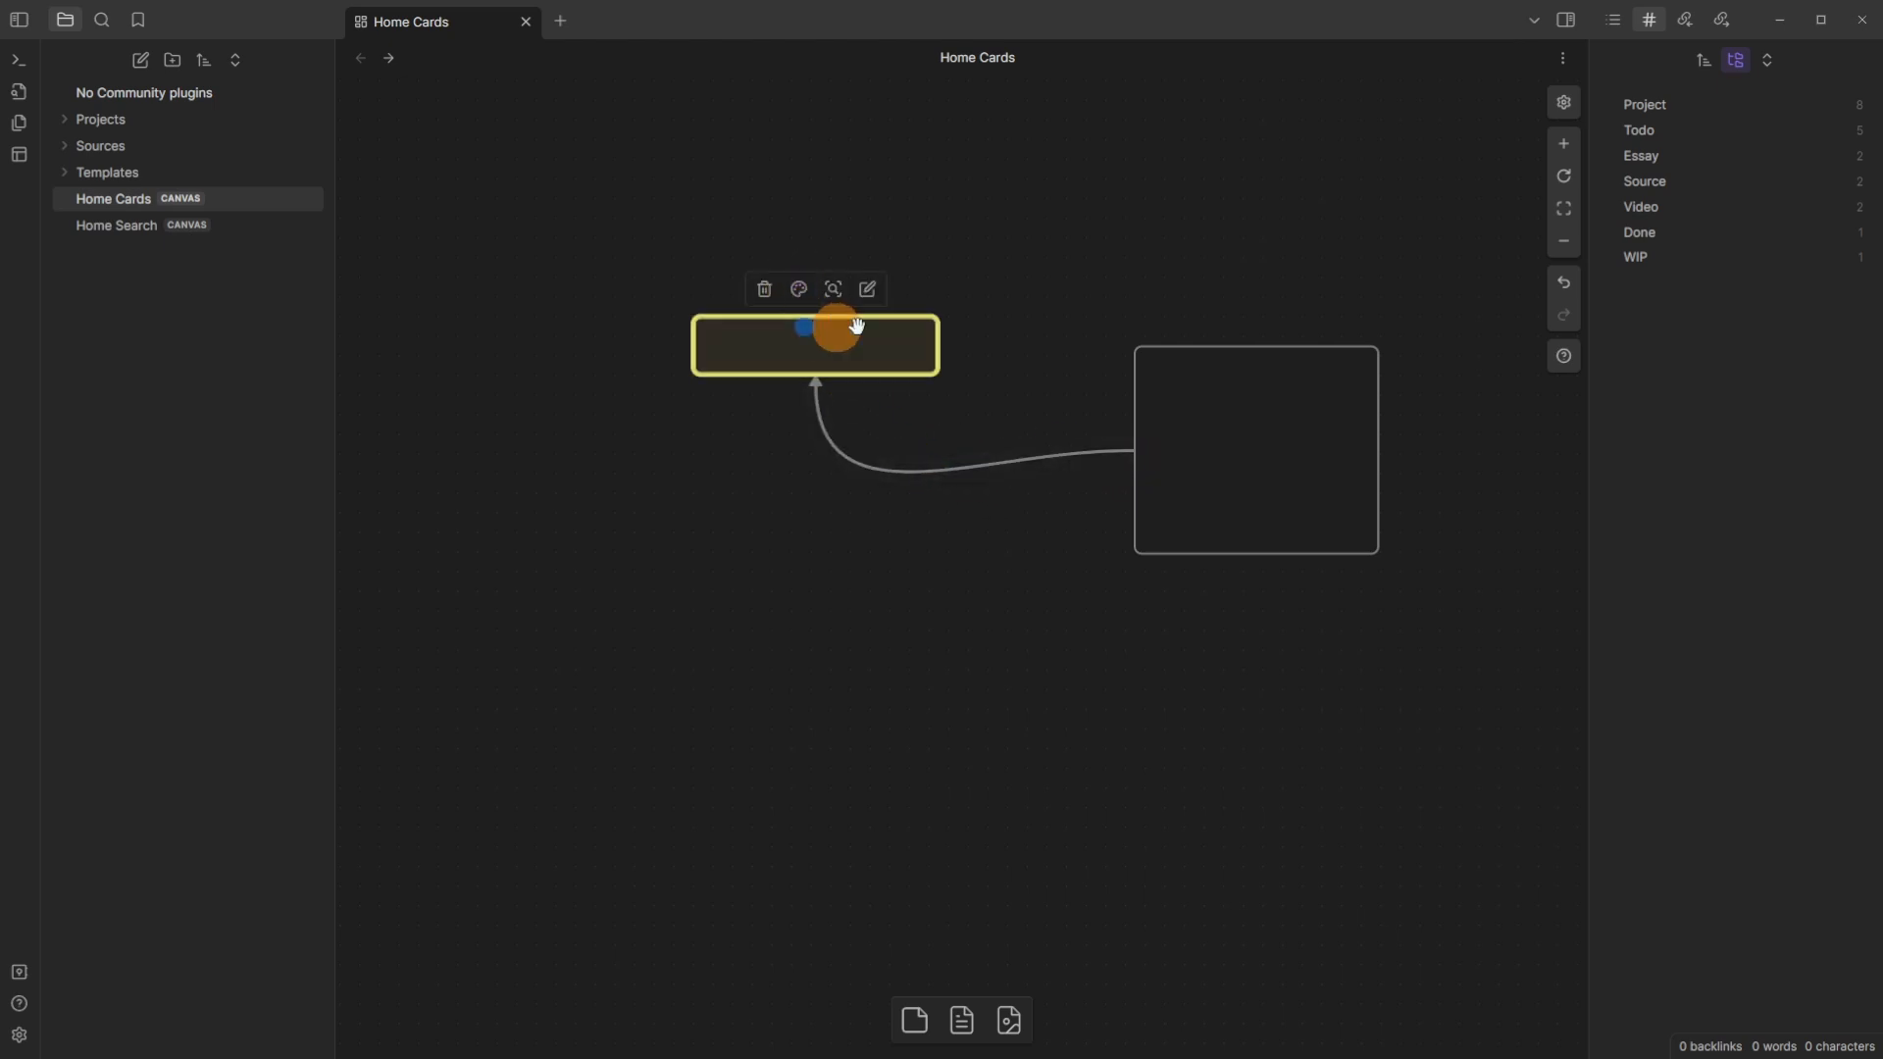
Step: Delete the two blank cards with their arrow and fit the whole canvas in view
key("ctrl+a")
key("Delete")
left_click(1562, 208)
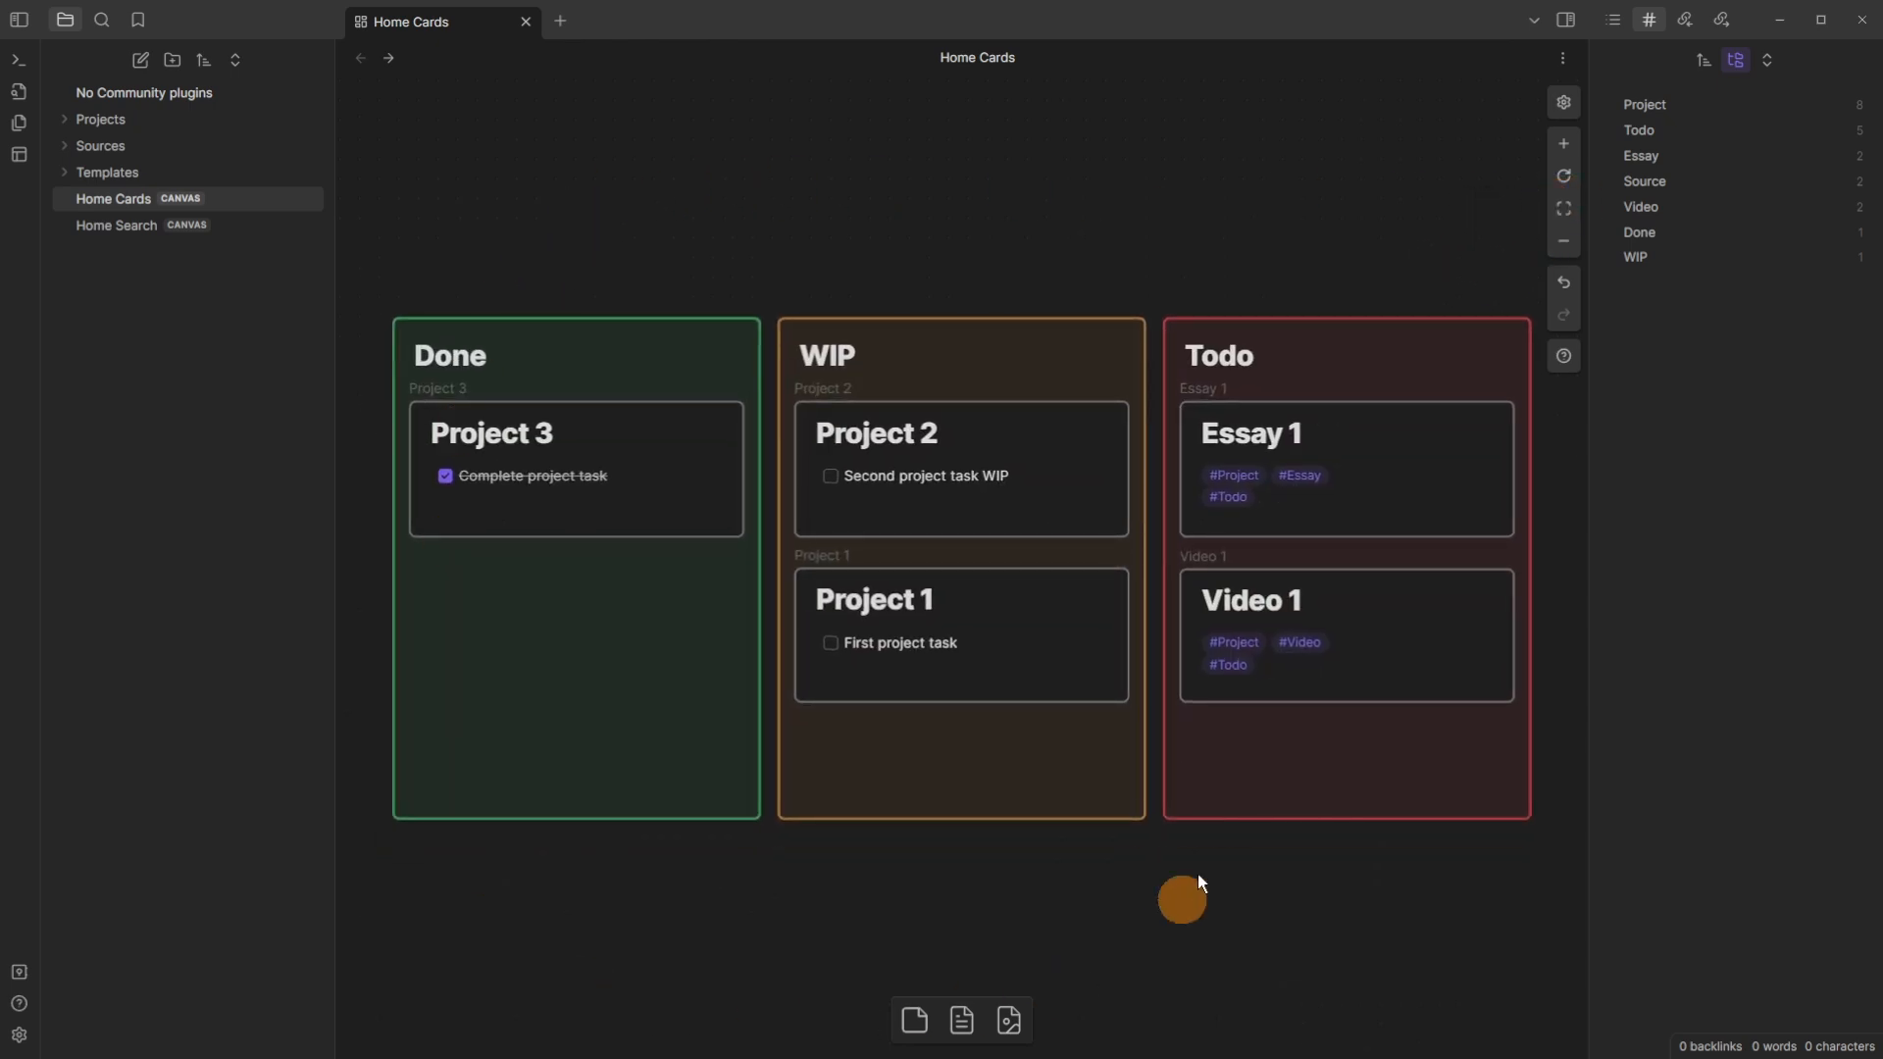
Step: Select the Done and WIP background cards in turn to examine how they overlap the project cards, deselecting each
left_click(614, 359)
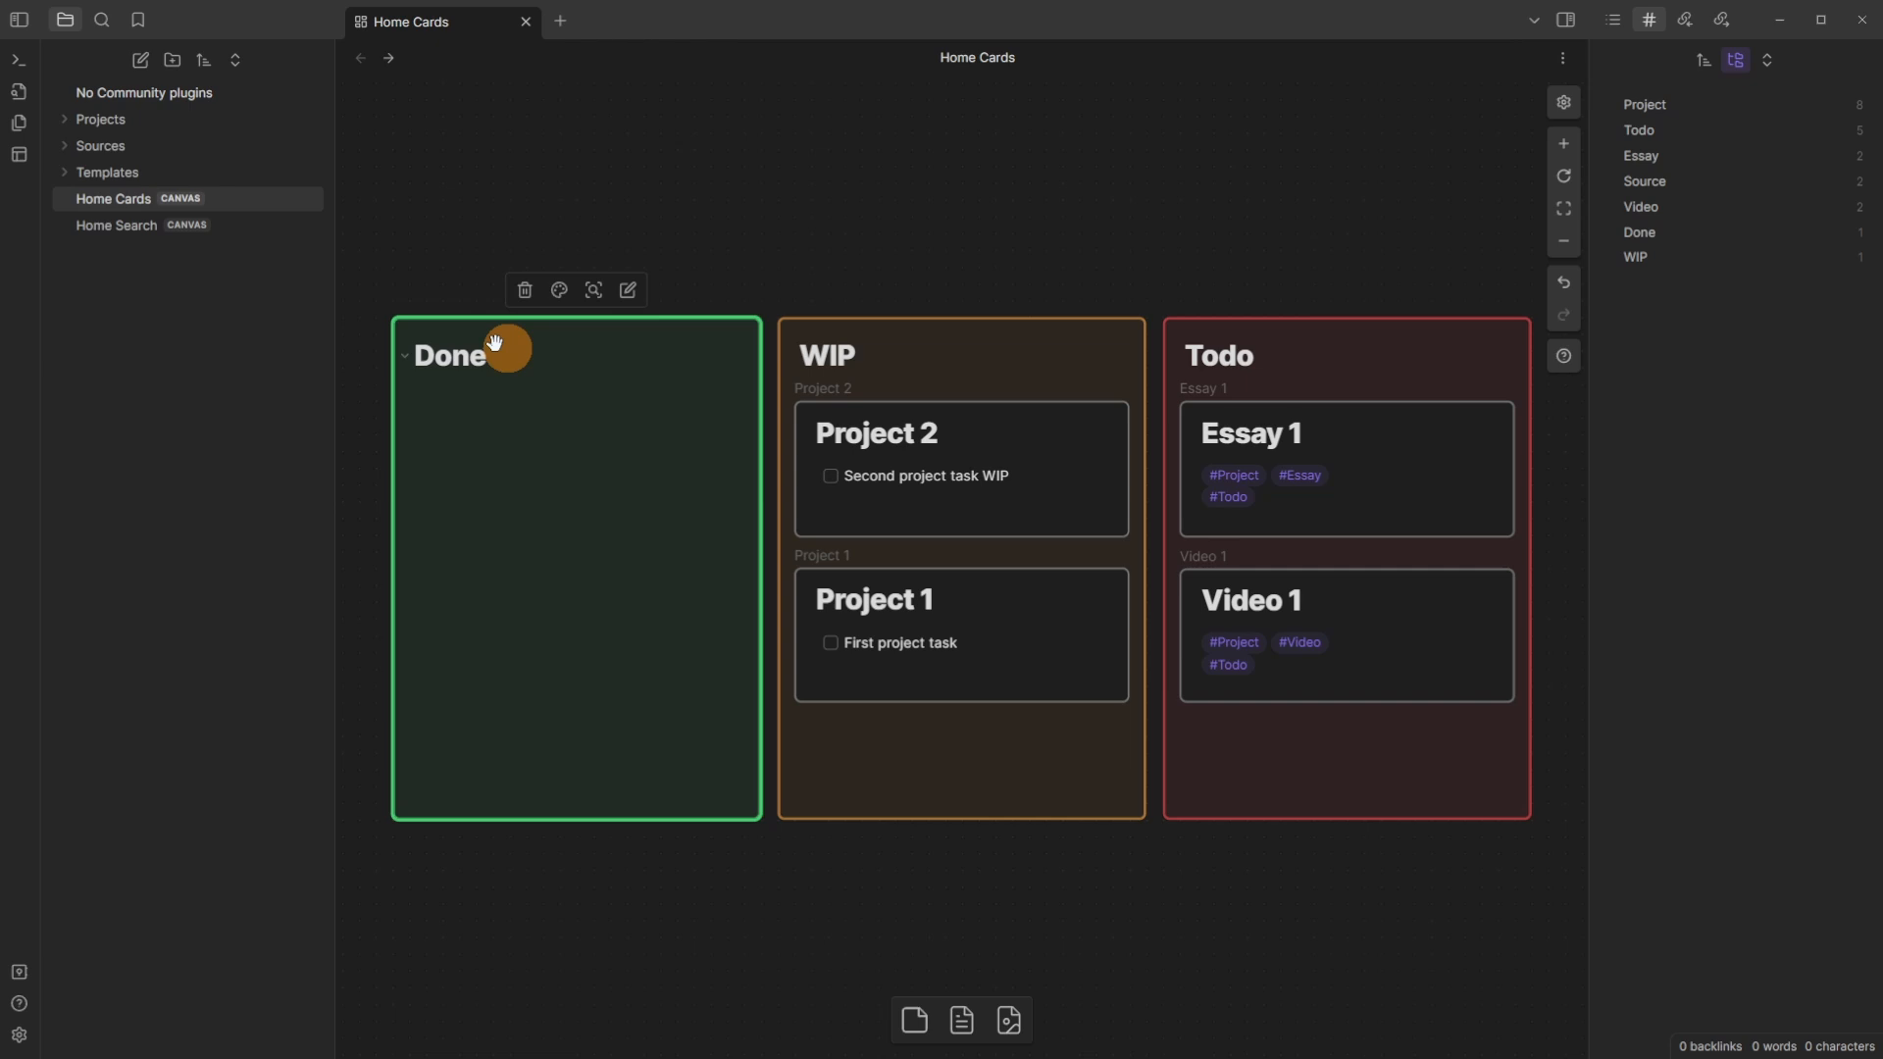
left_click(455, 237)
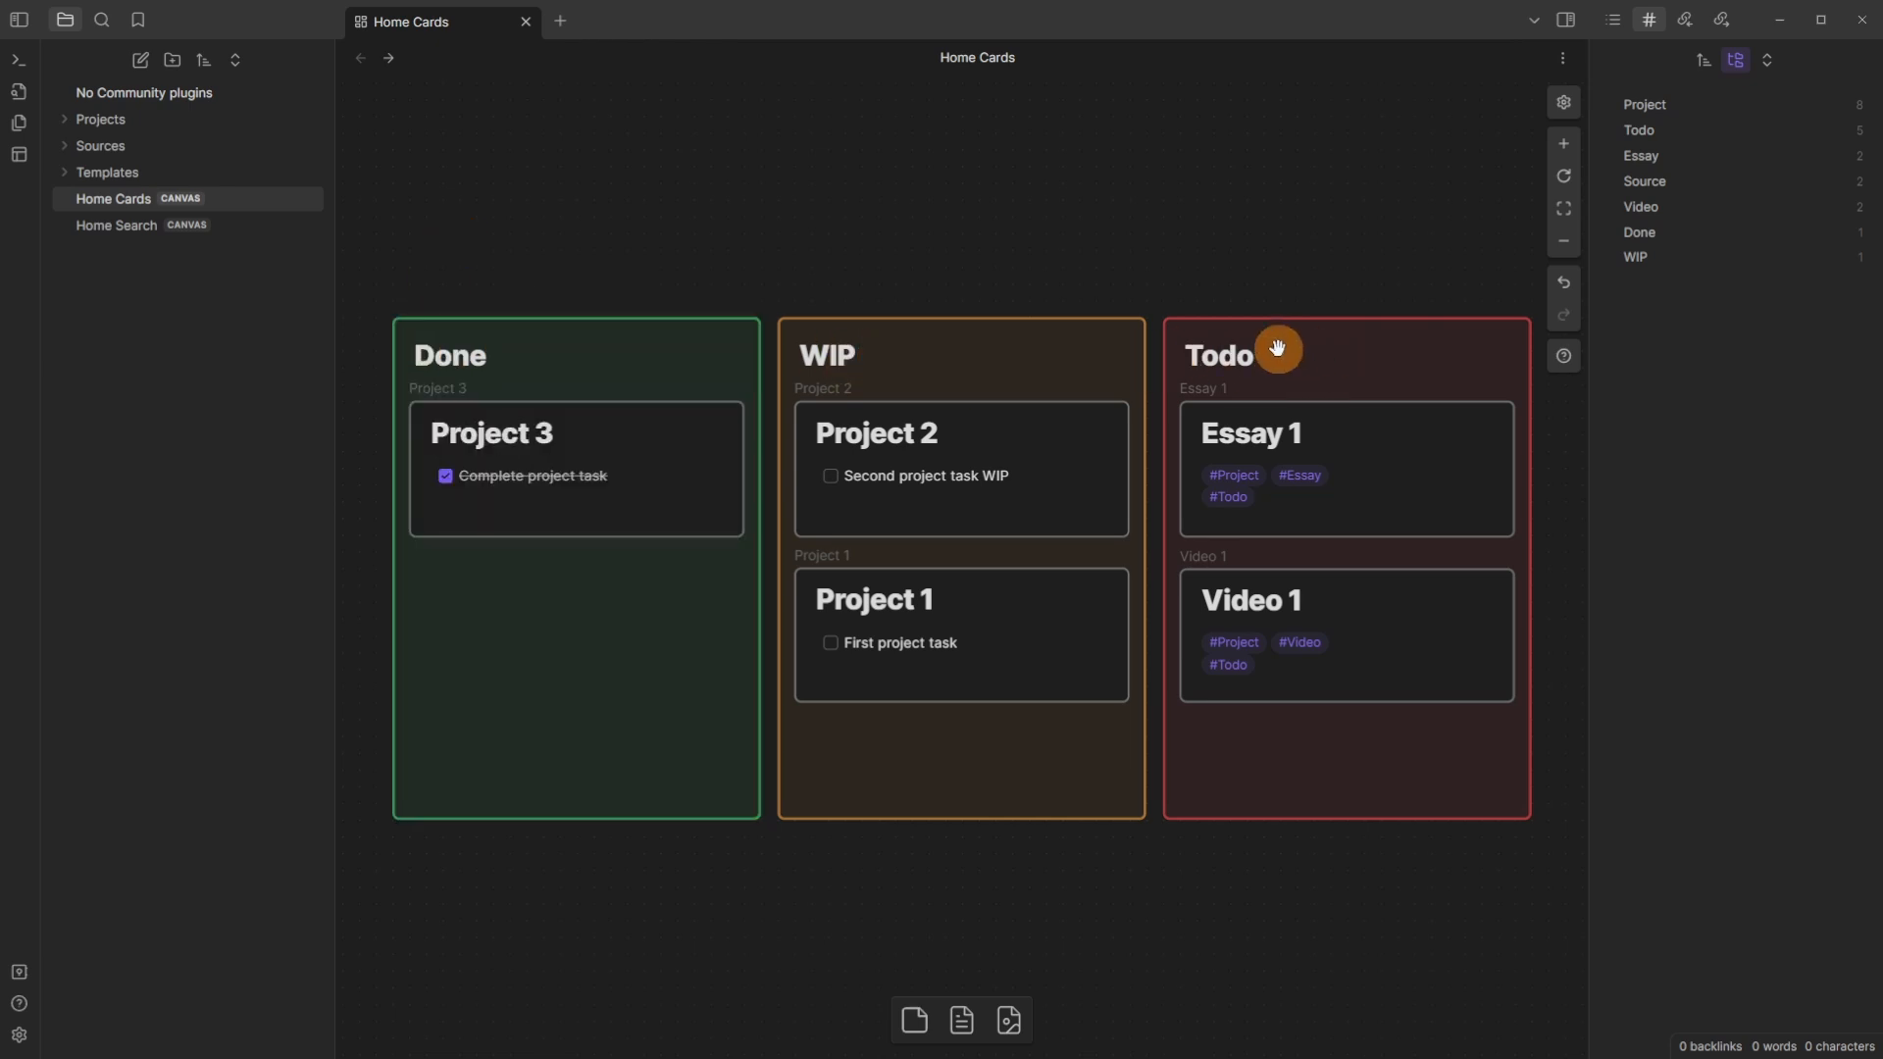
left_click(997, 356)
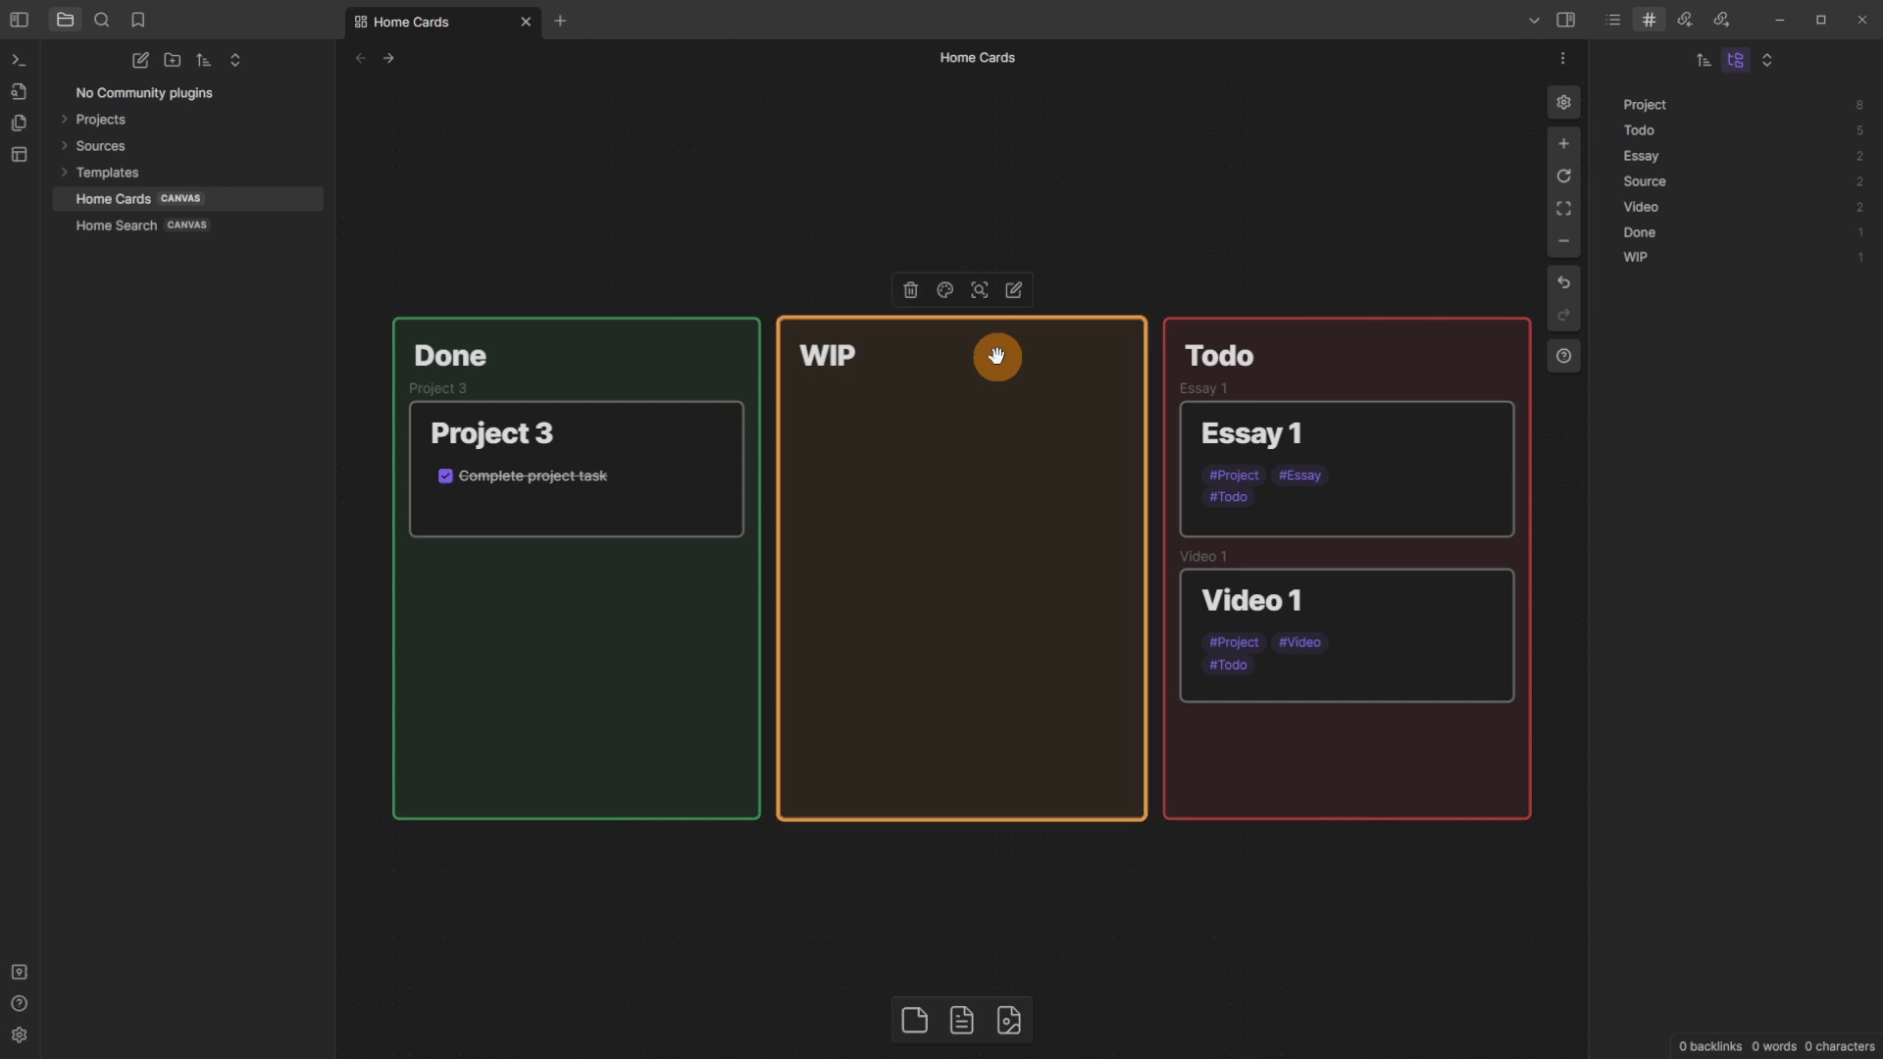
left_click(1130, 286)
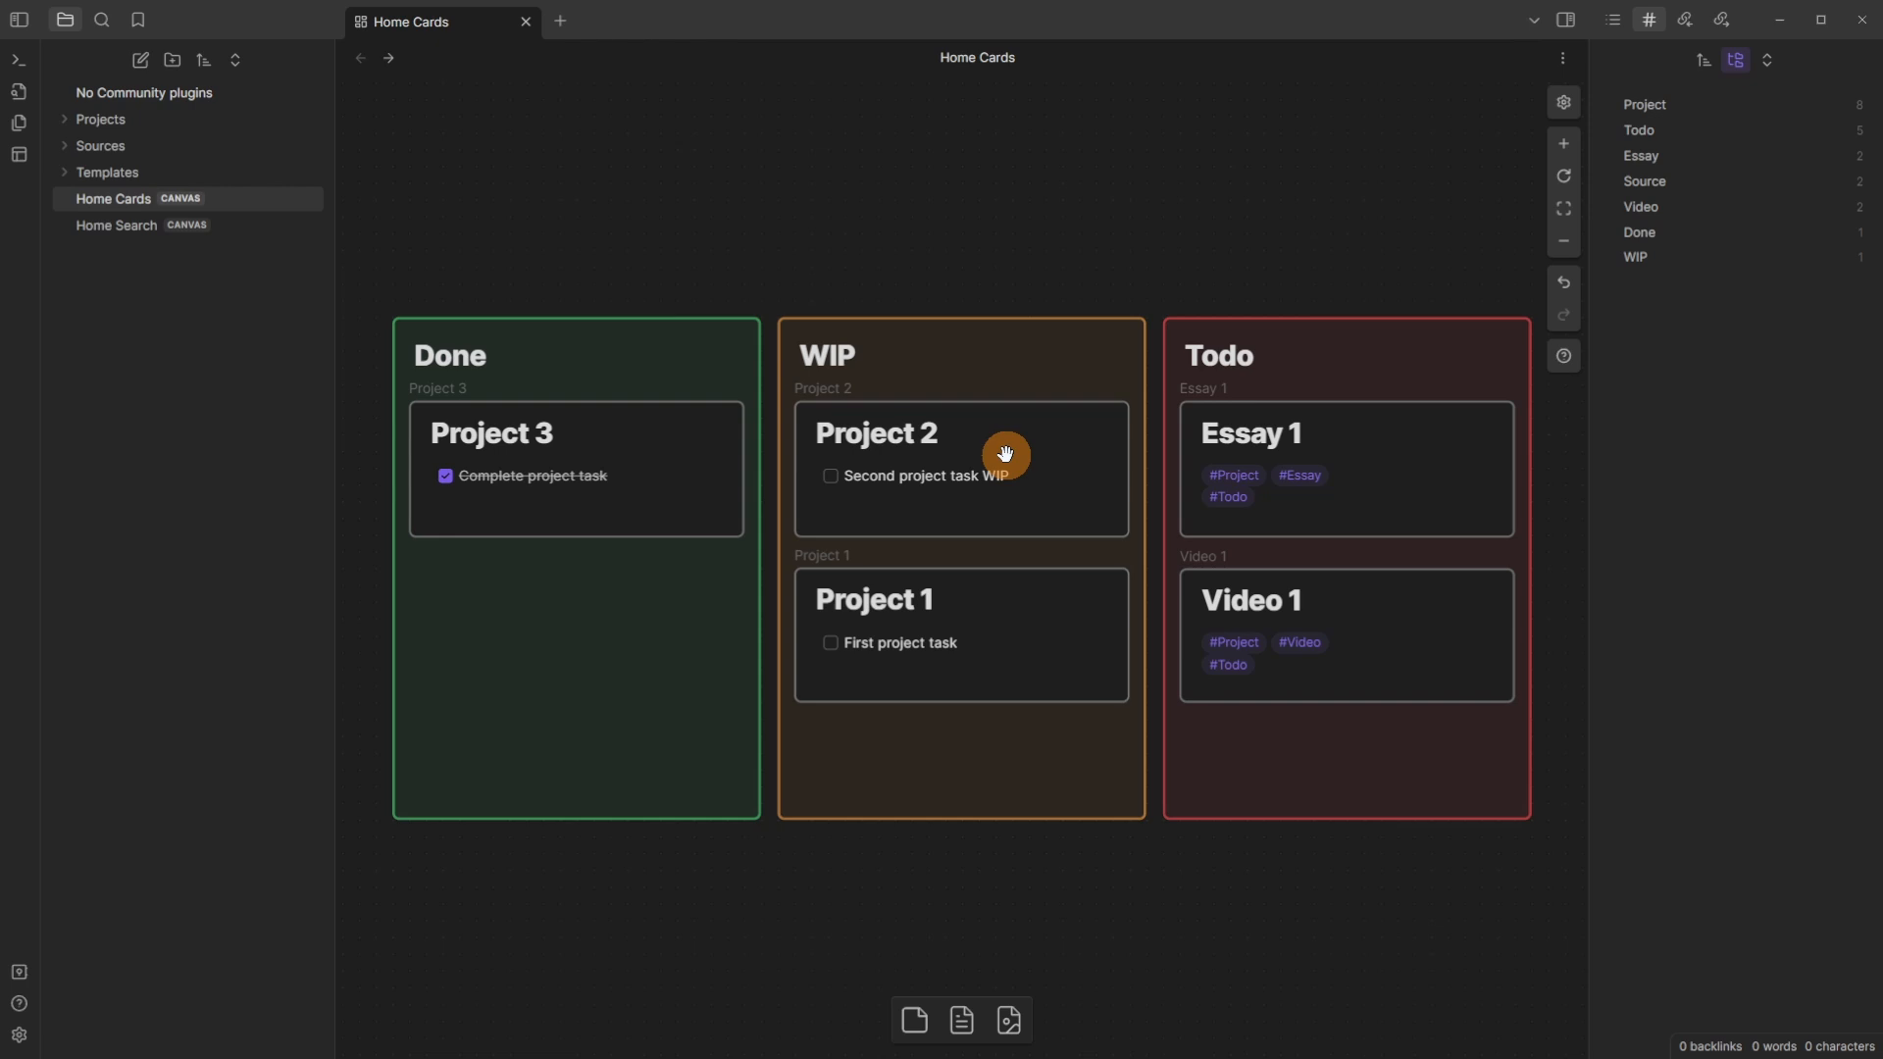
Step: Create a group named Done below the green Done card, align it with that card's left edge and match its width
scroll(441, 655, "down", 2)
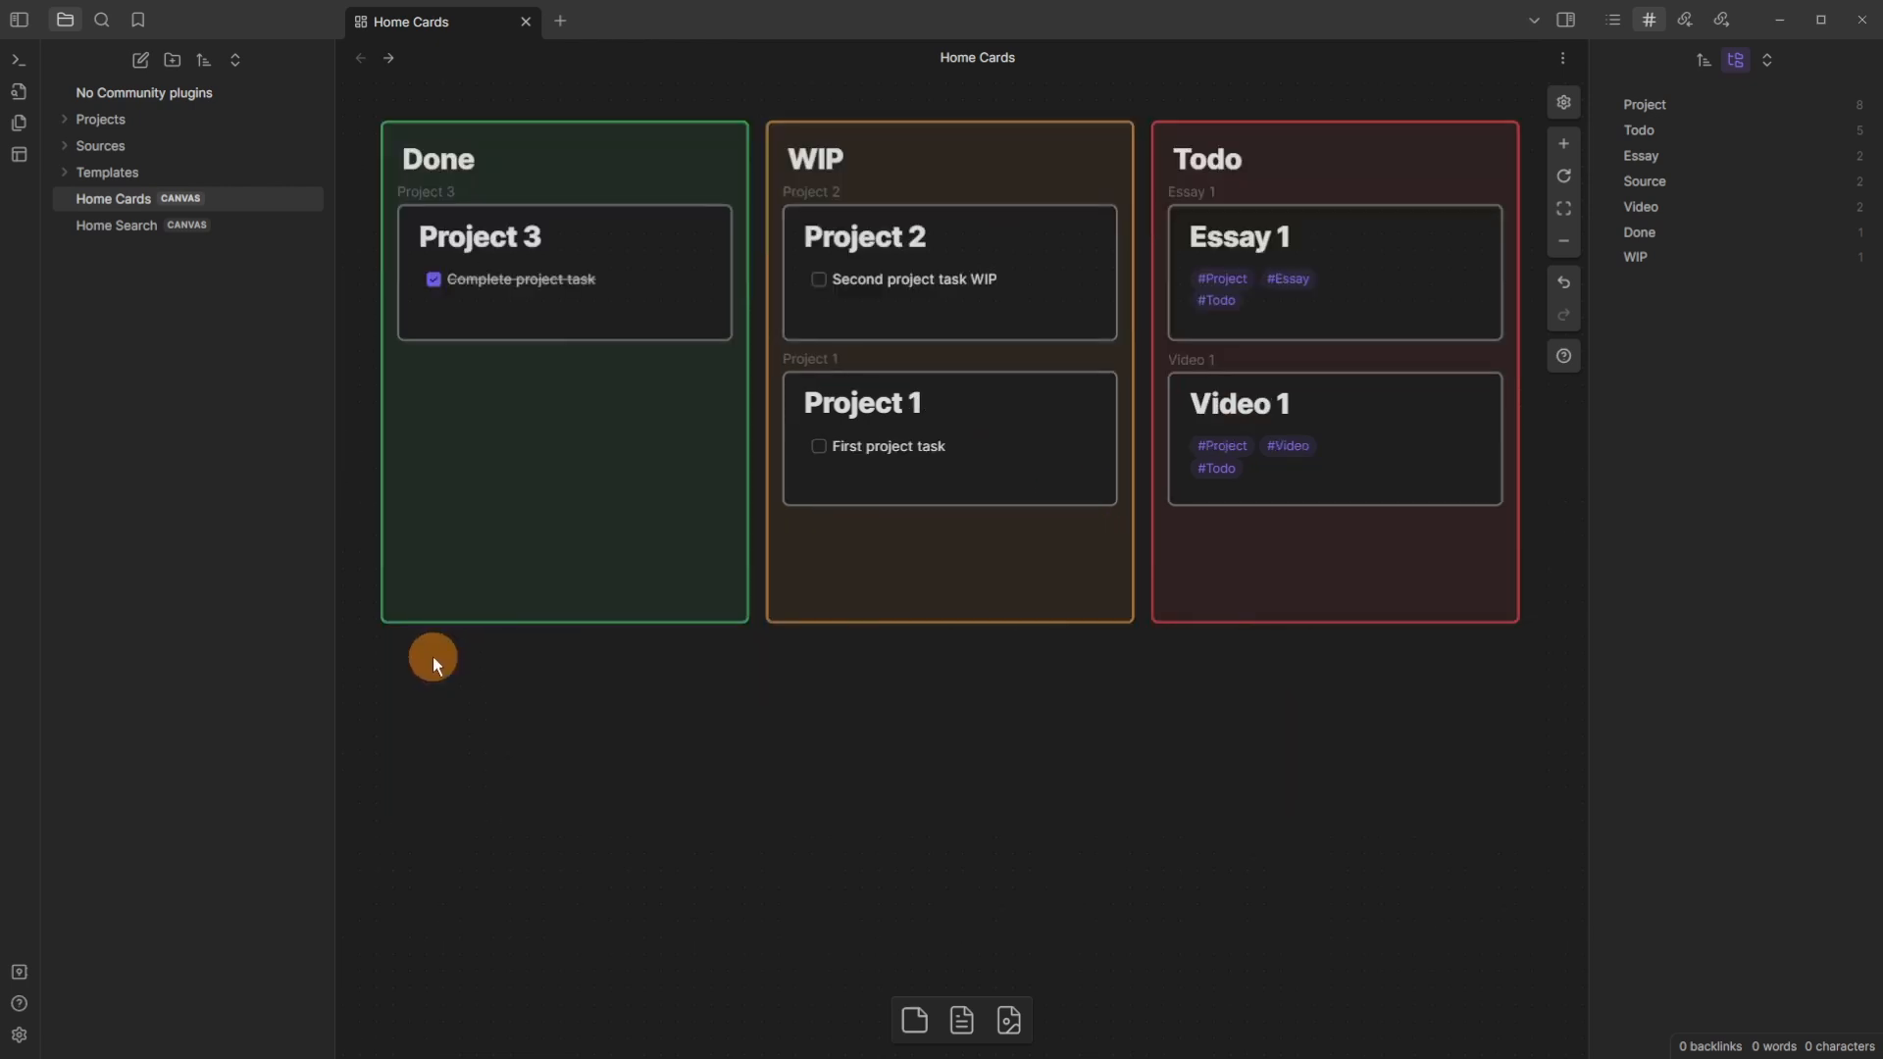
right_click(432, 656)
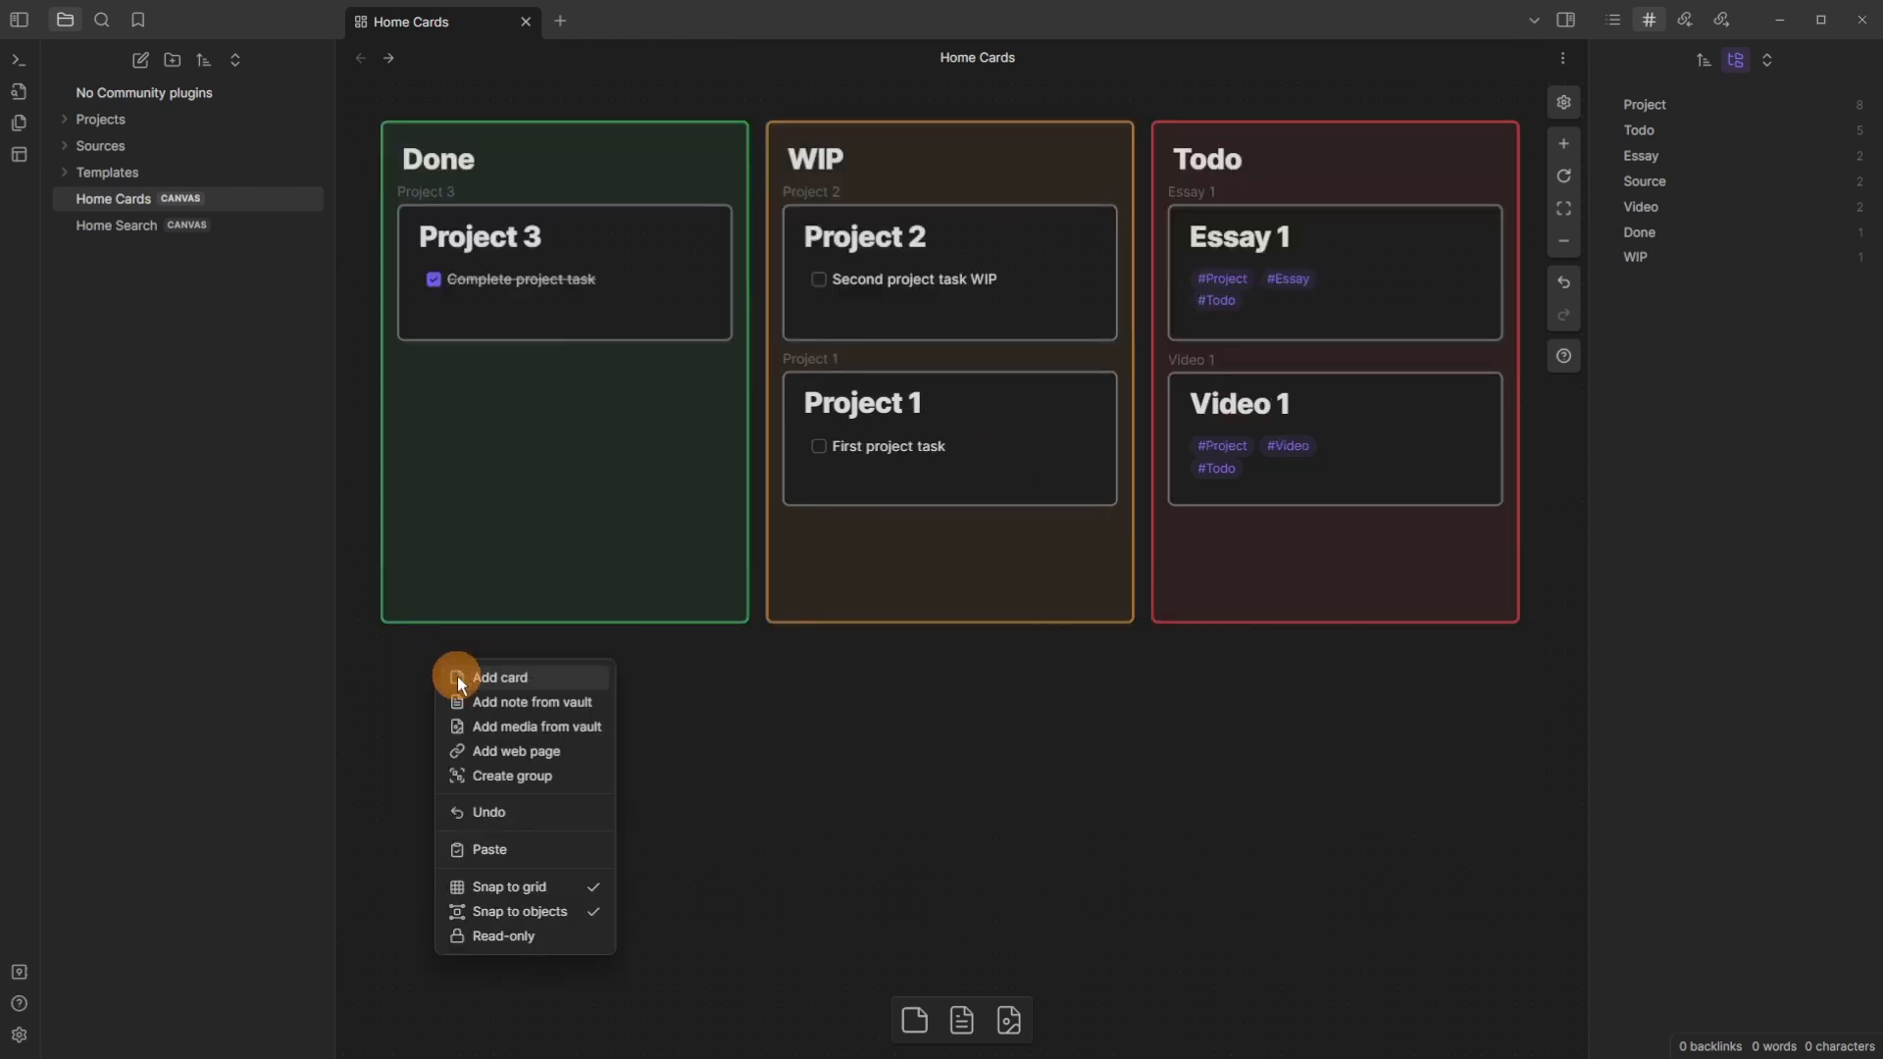
left_click(528, 782)
type("Done")
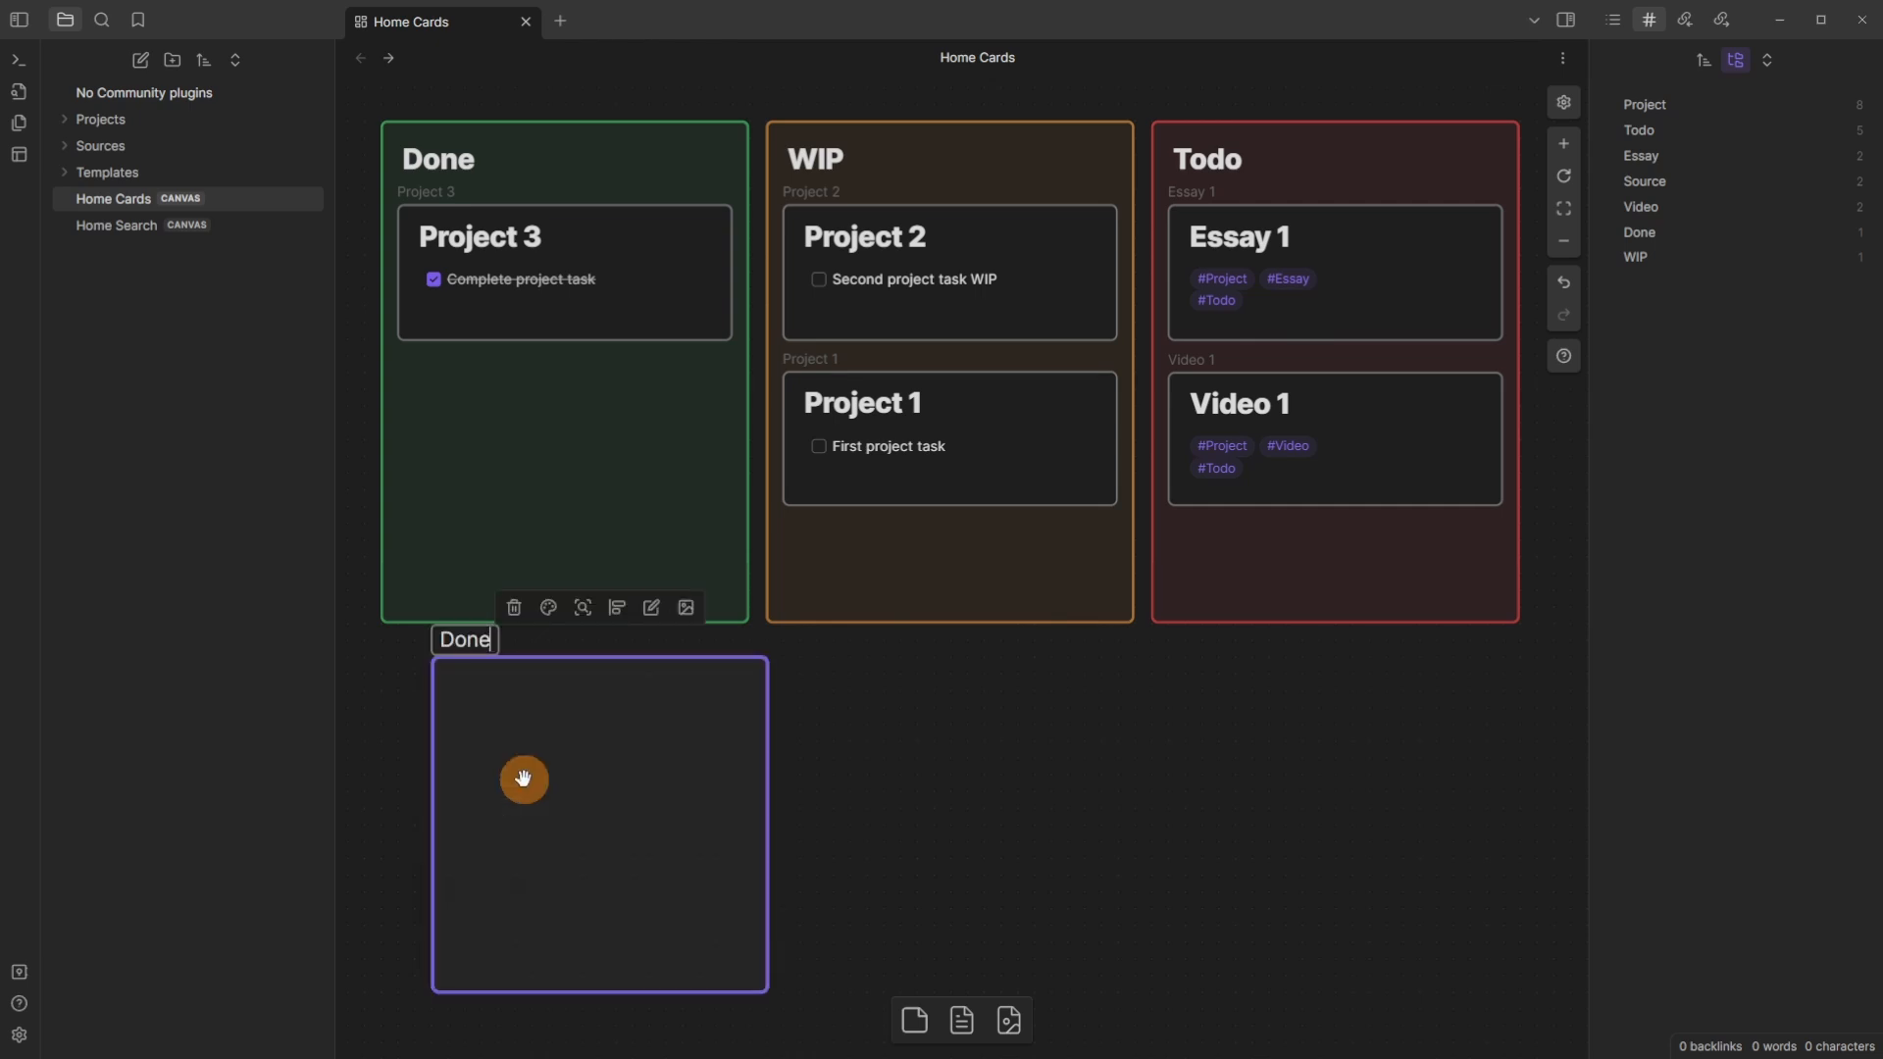
key("Return")
left_click_drag(639, 668, 593, 664)
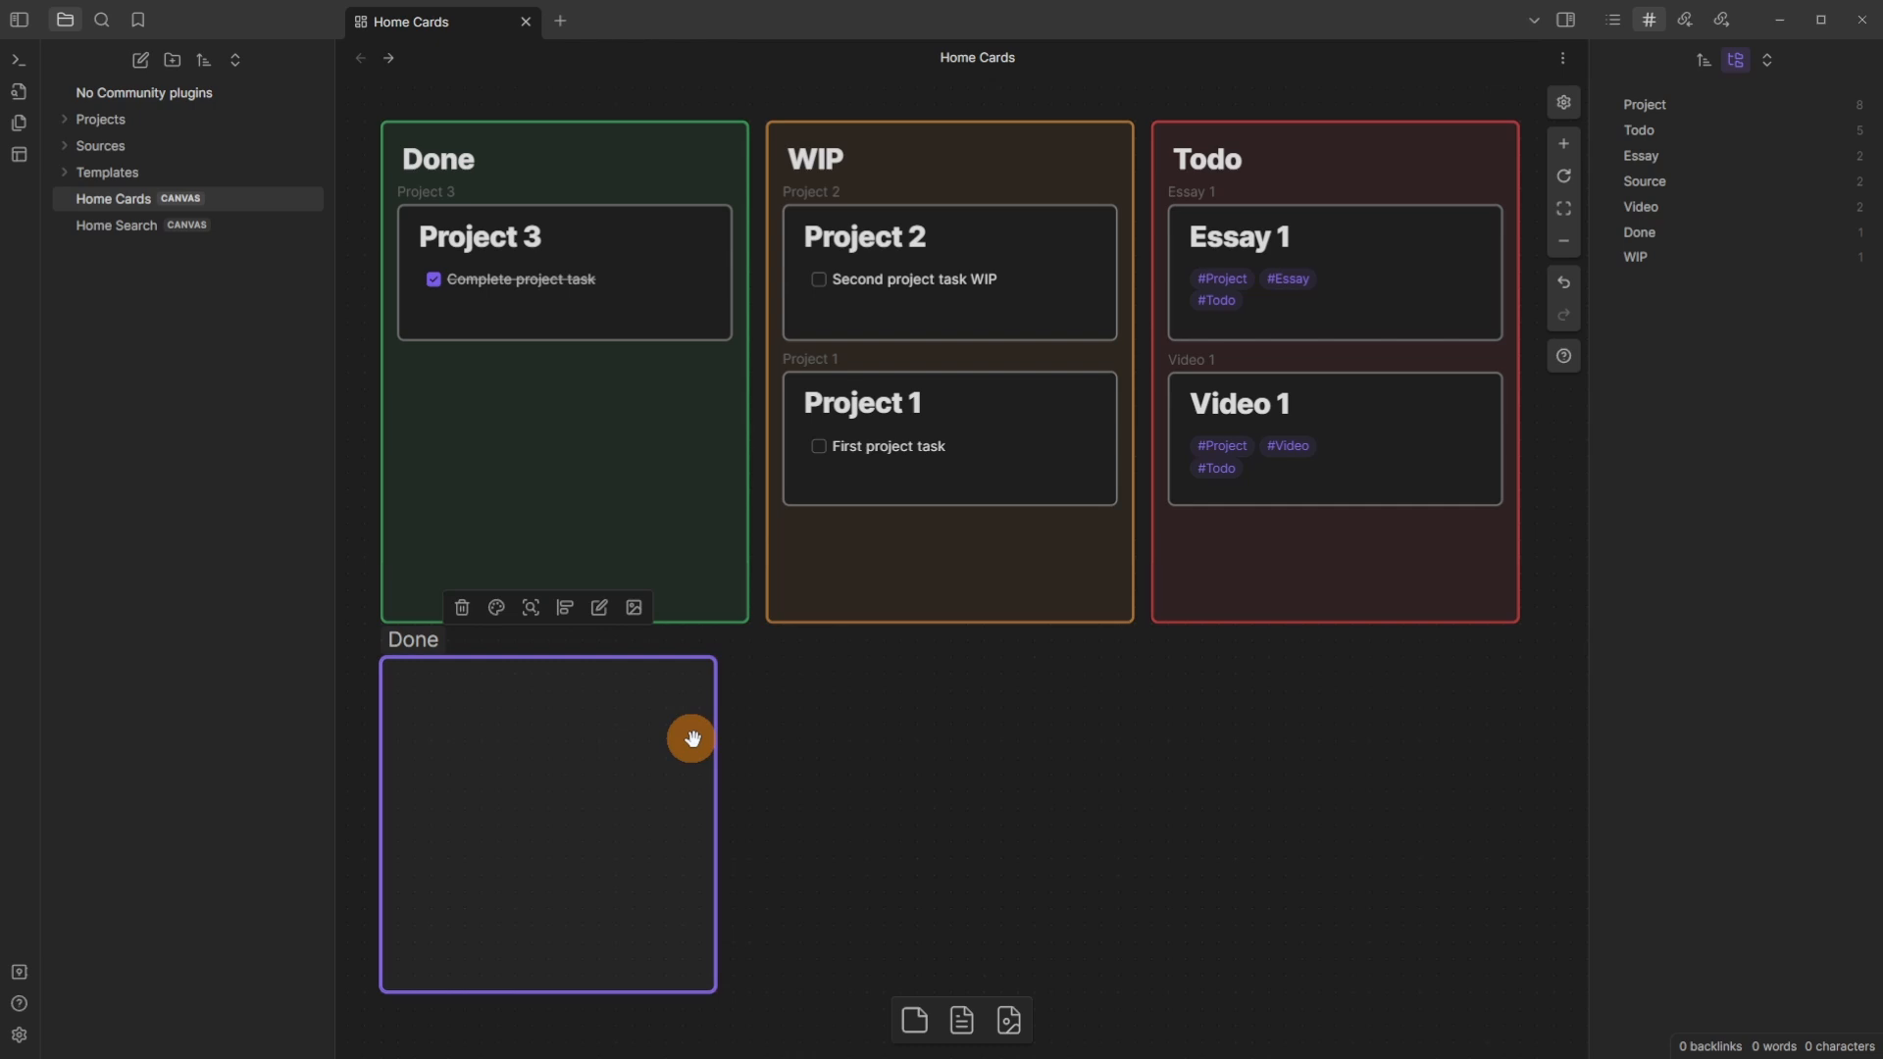
left_click_drag(719, 741, 751, 741)
Step: Expand the Projects folder to locate Project 3 and move the Project 3 card into the new Done group
left_click(539, 265)
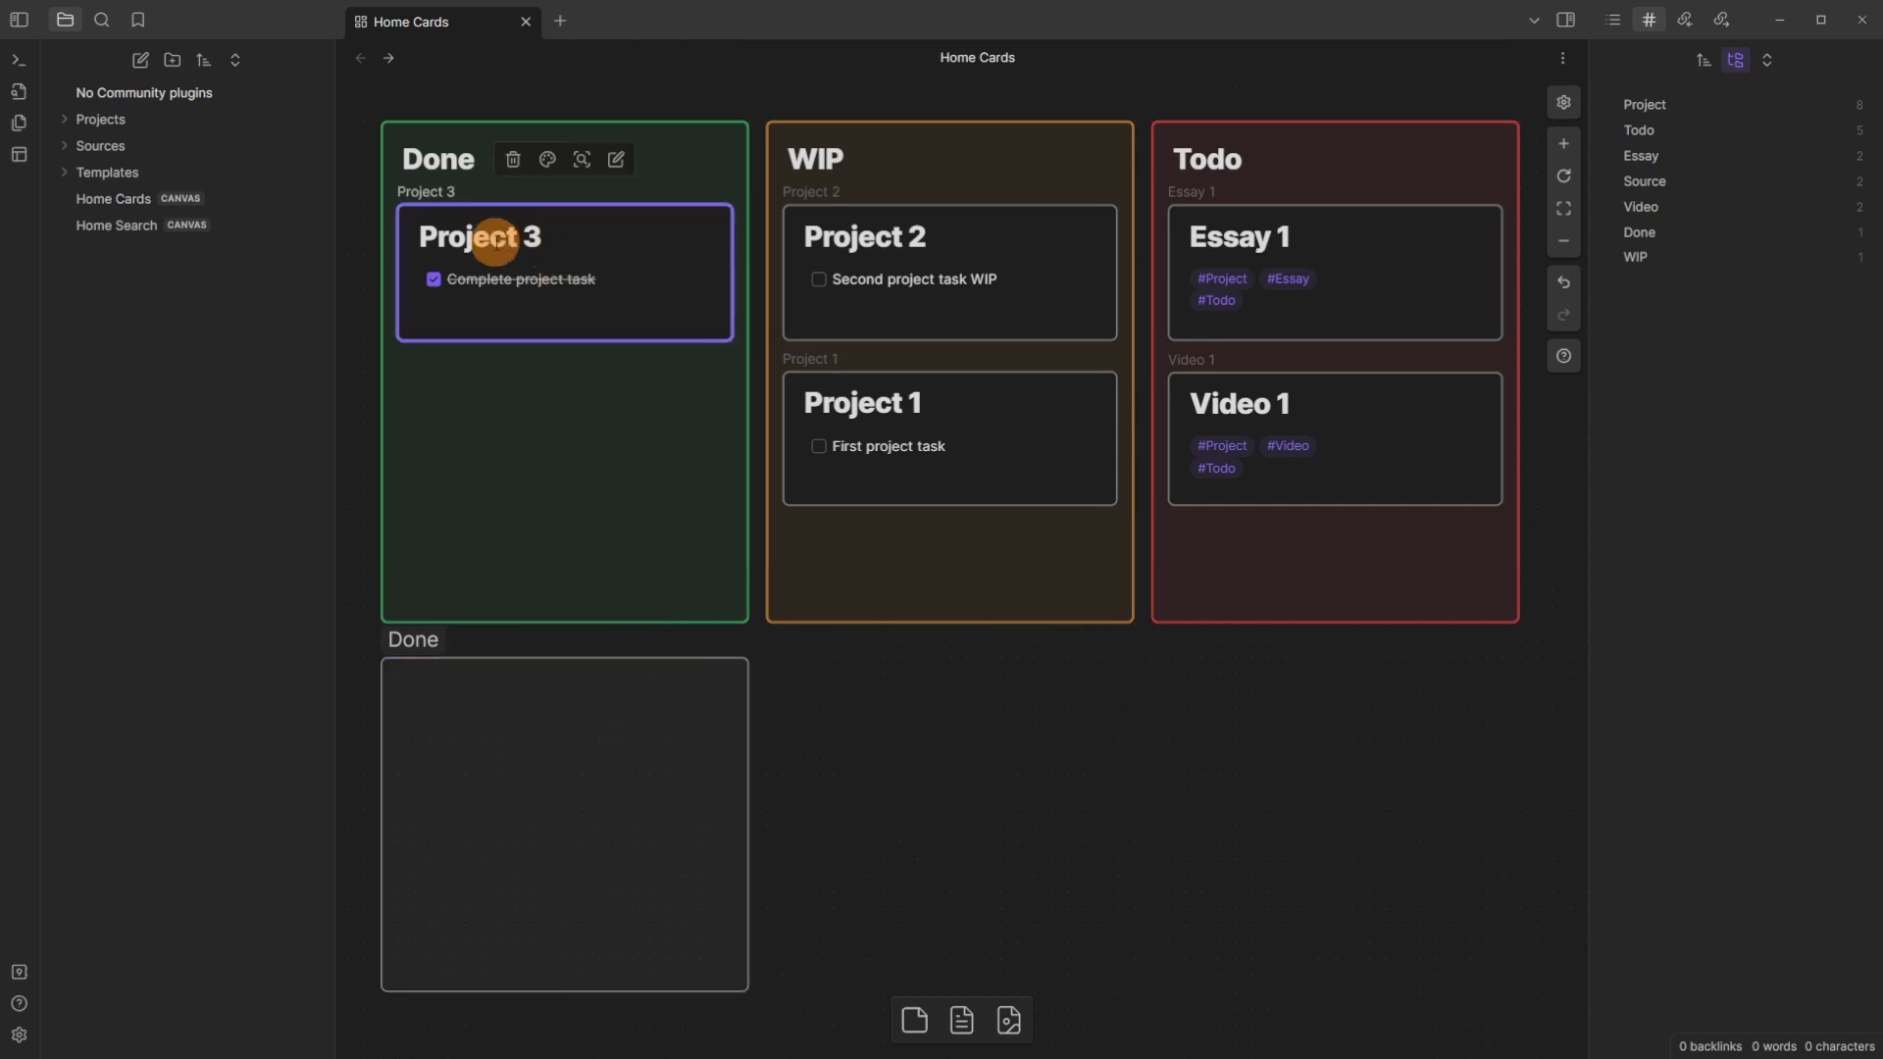
left_click(118, 120)
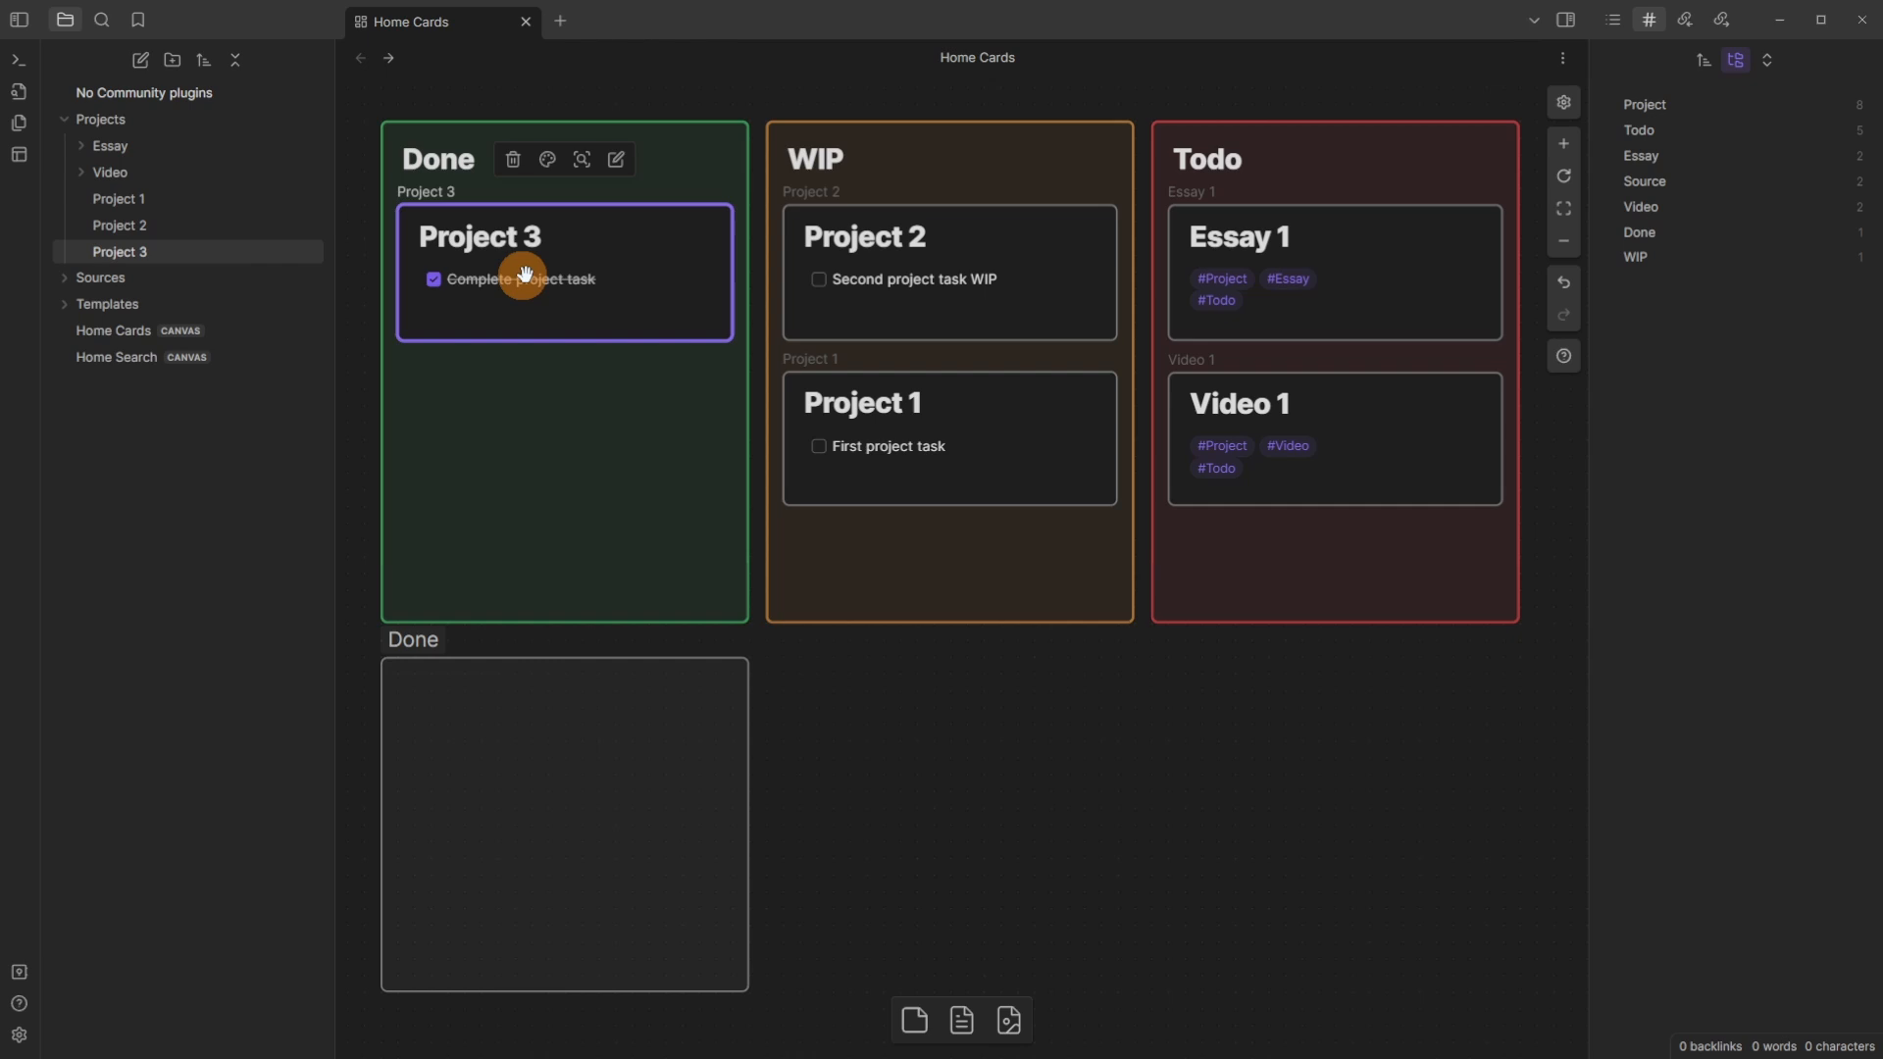
left_click_drag(580, 239, 576, 725)
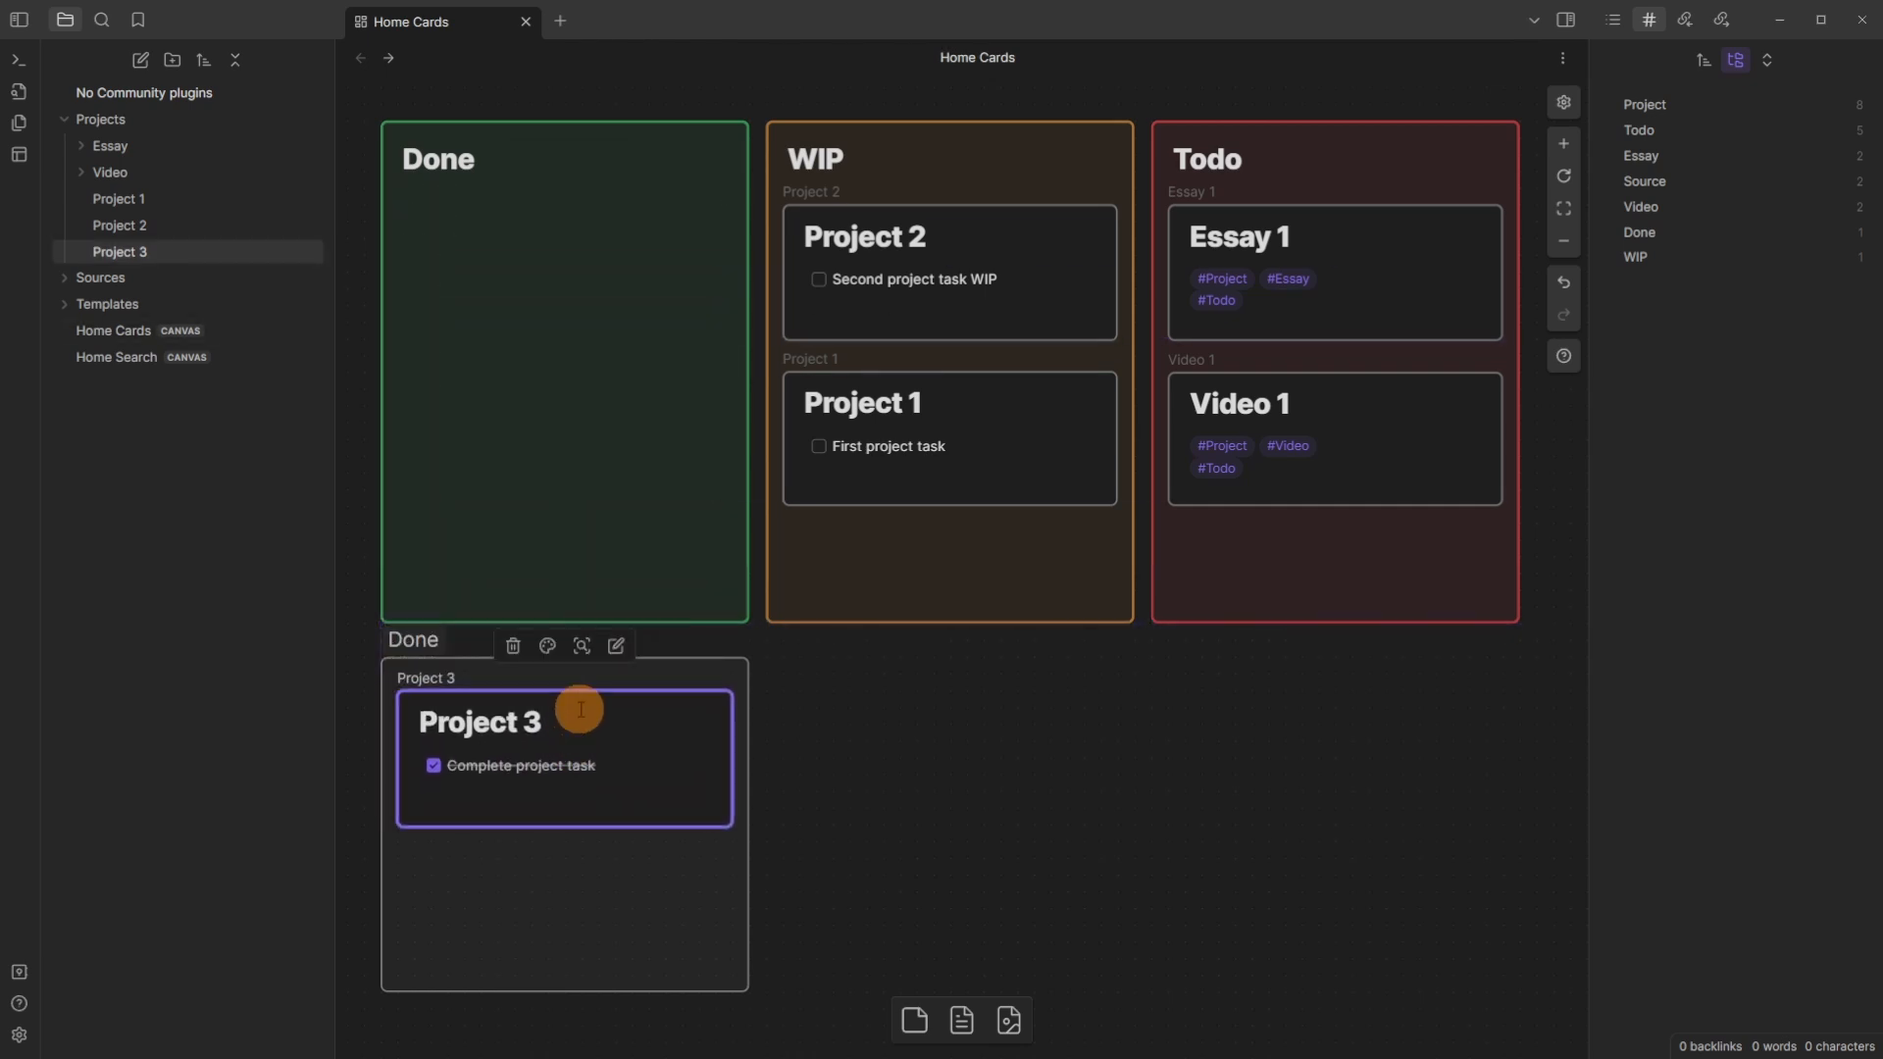
Step: Color the new Done group green
left_click(408, 639)
left_click(514, 608)
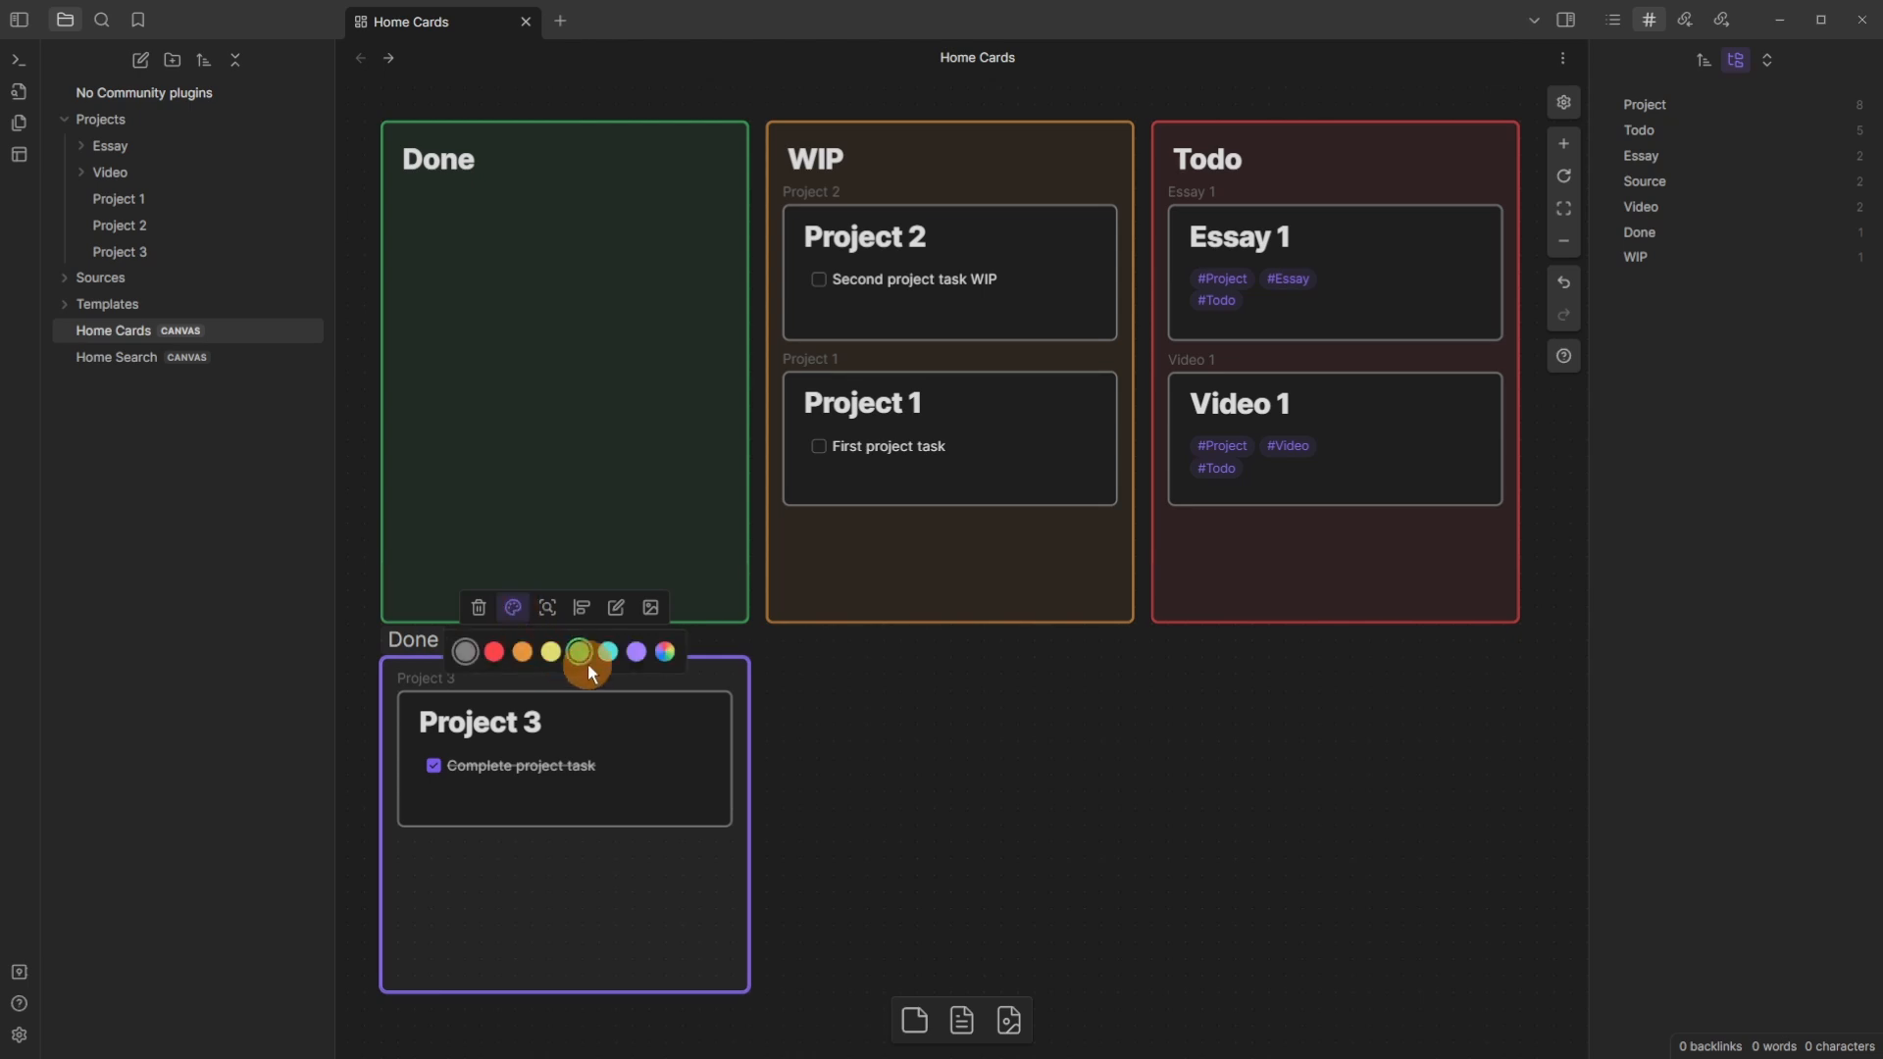
left_click(580, 653)
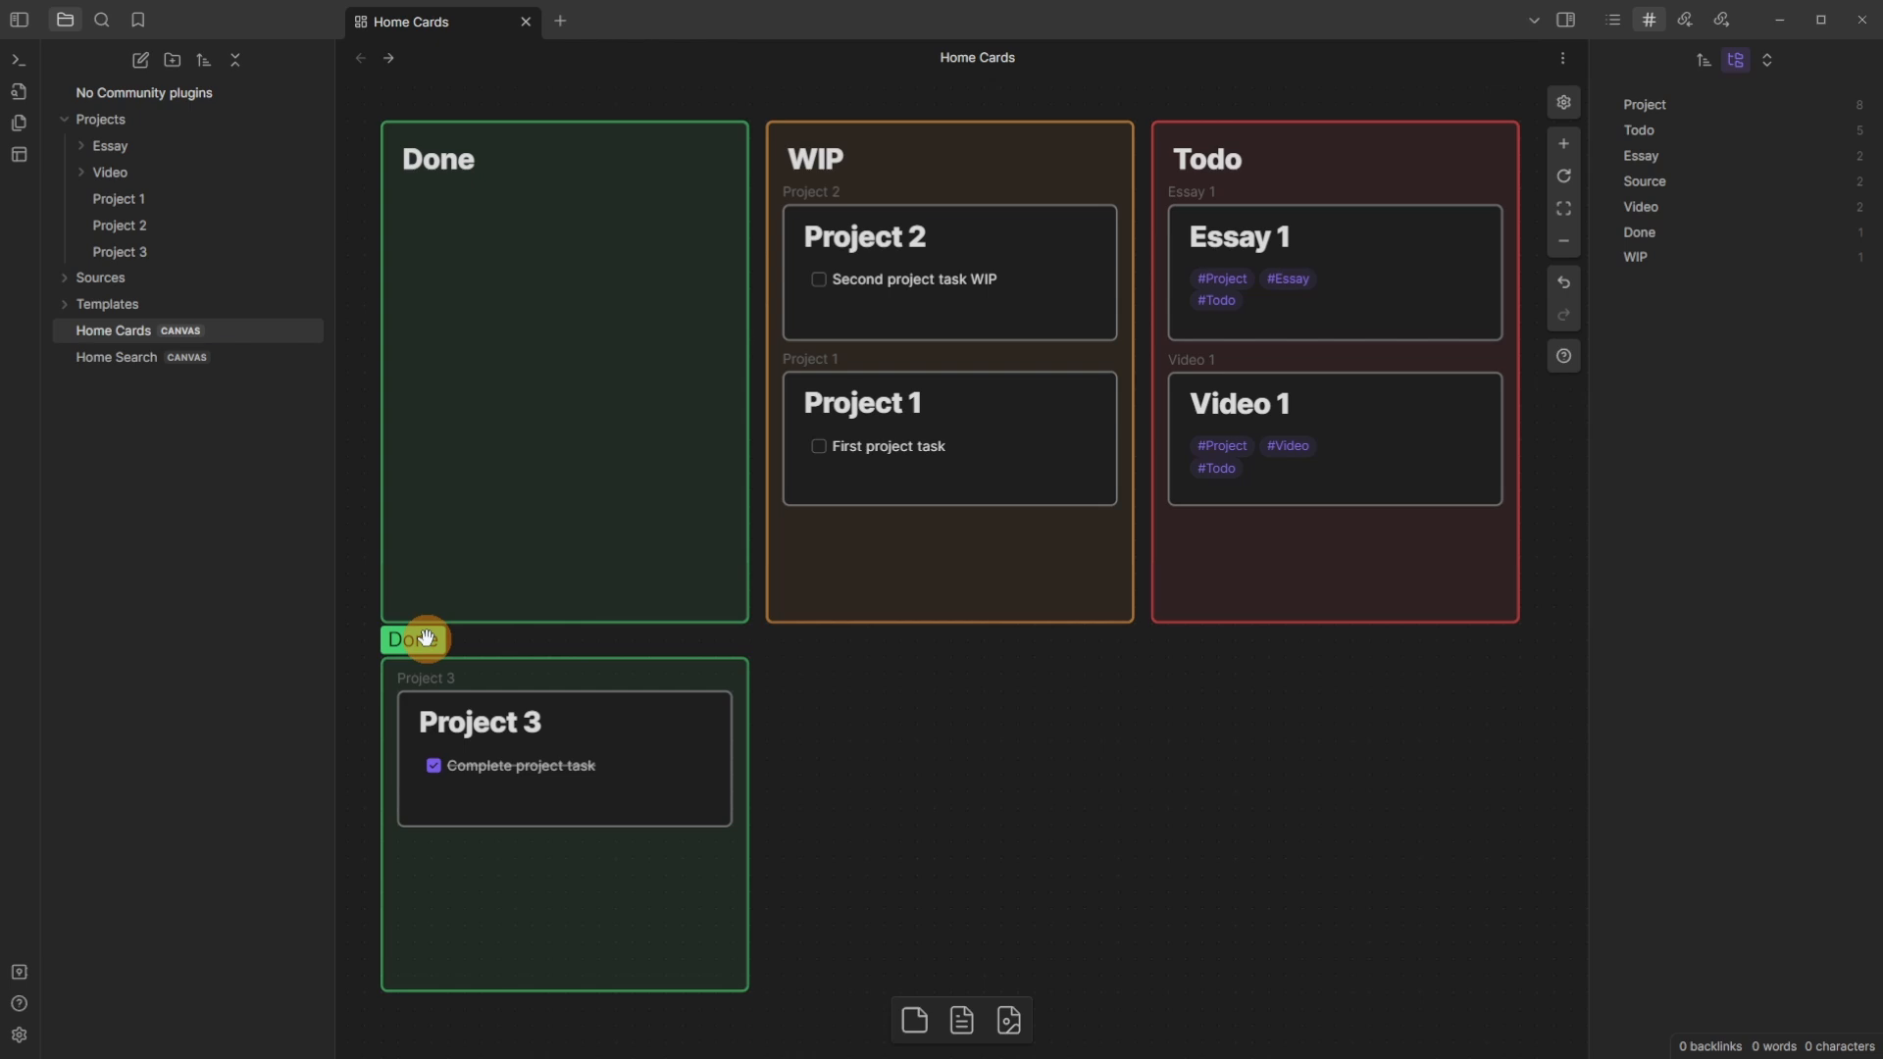
Step: Duplicate the new Done group with its contents to the column below WIP and delete the copied Project 3 card
left_click_drag(422, 640, 811, 634)
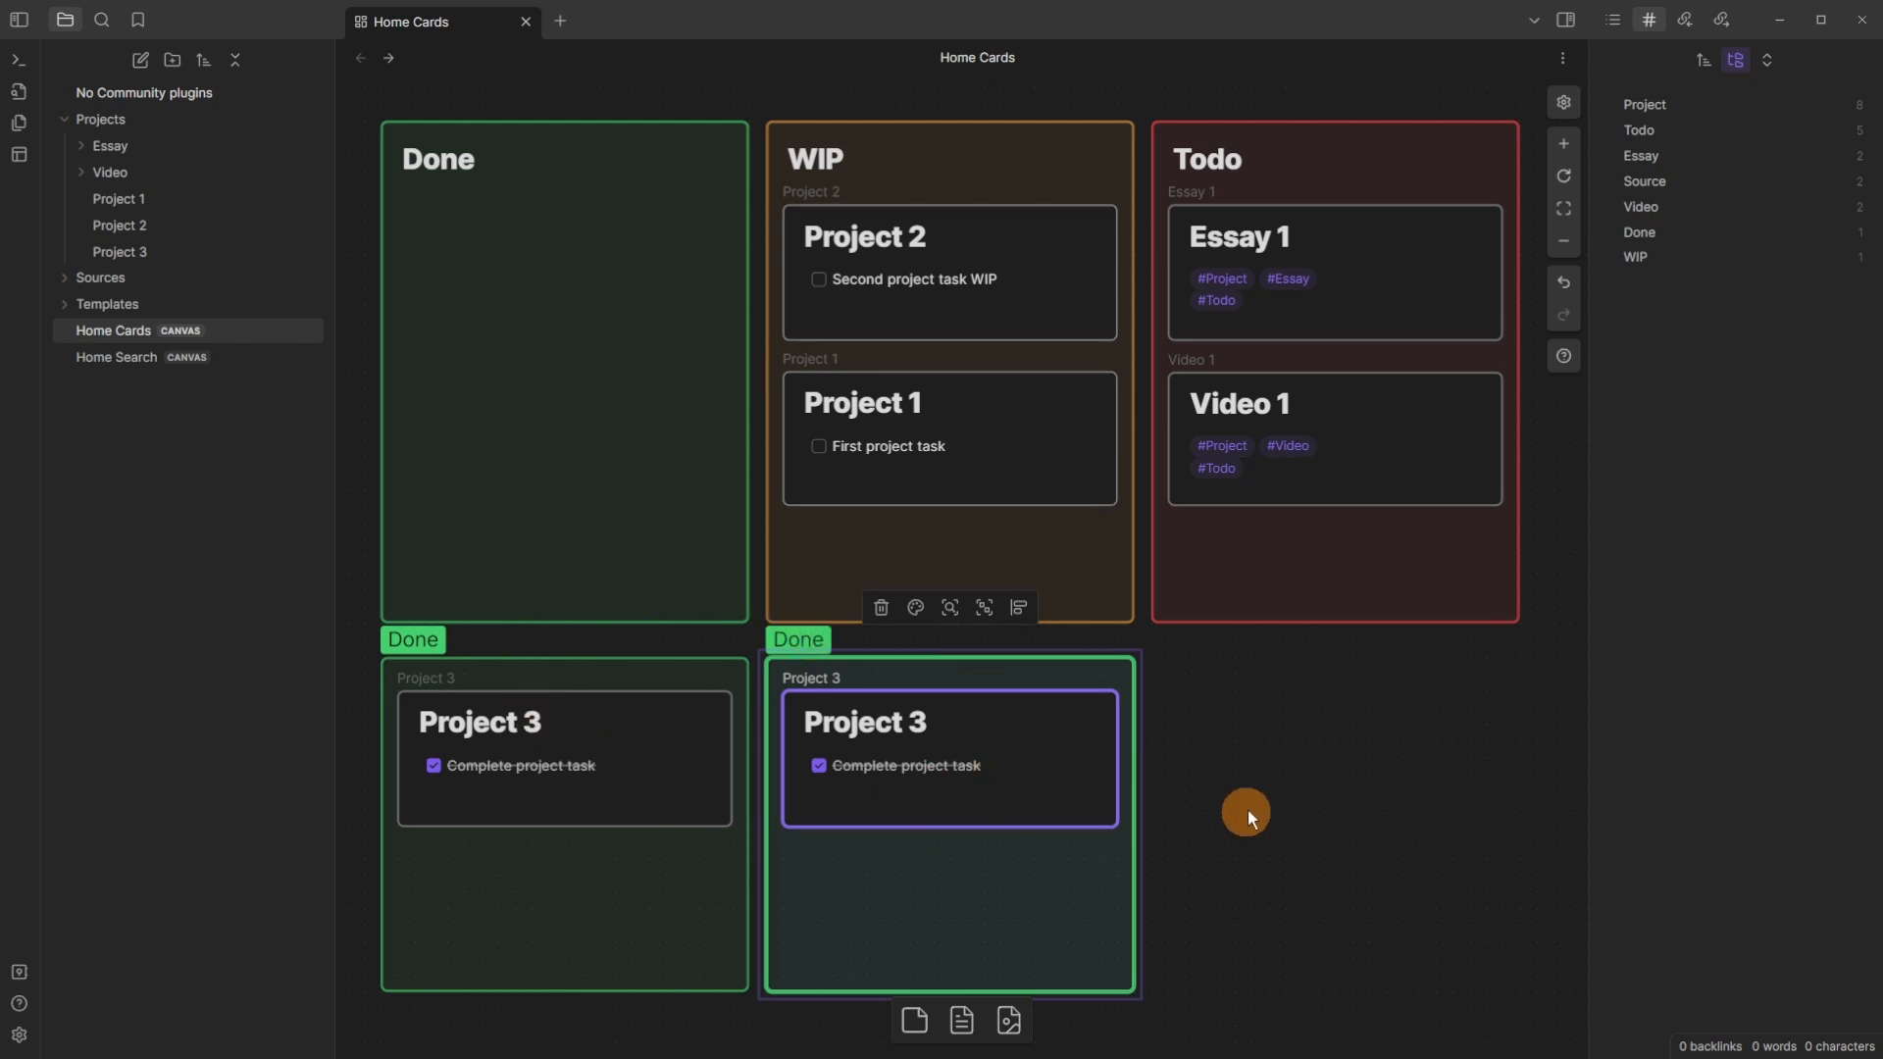
left_click(1192, 802)
left_click(1028, 779)
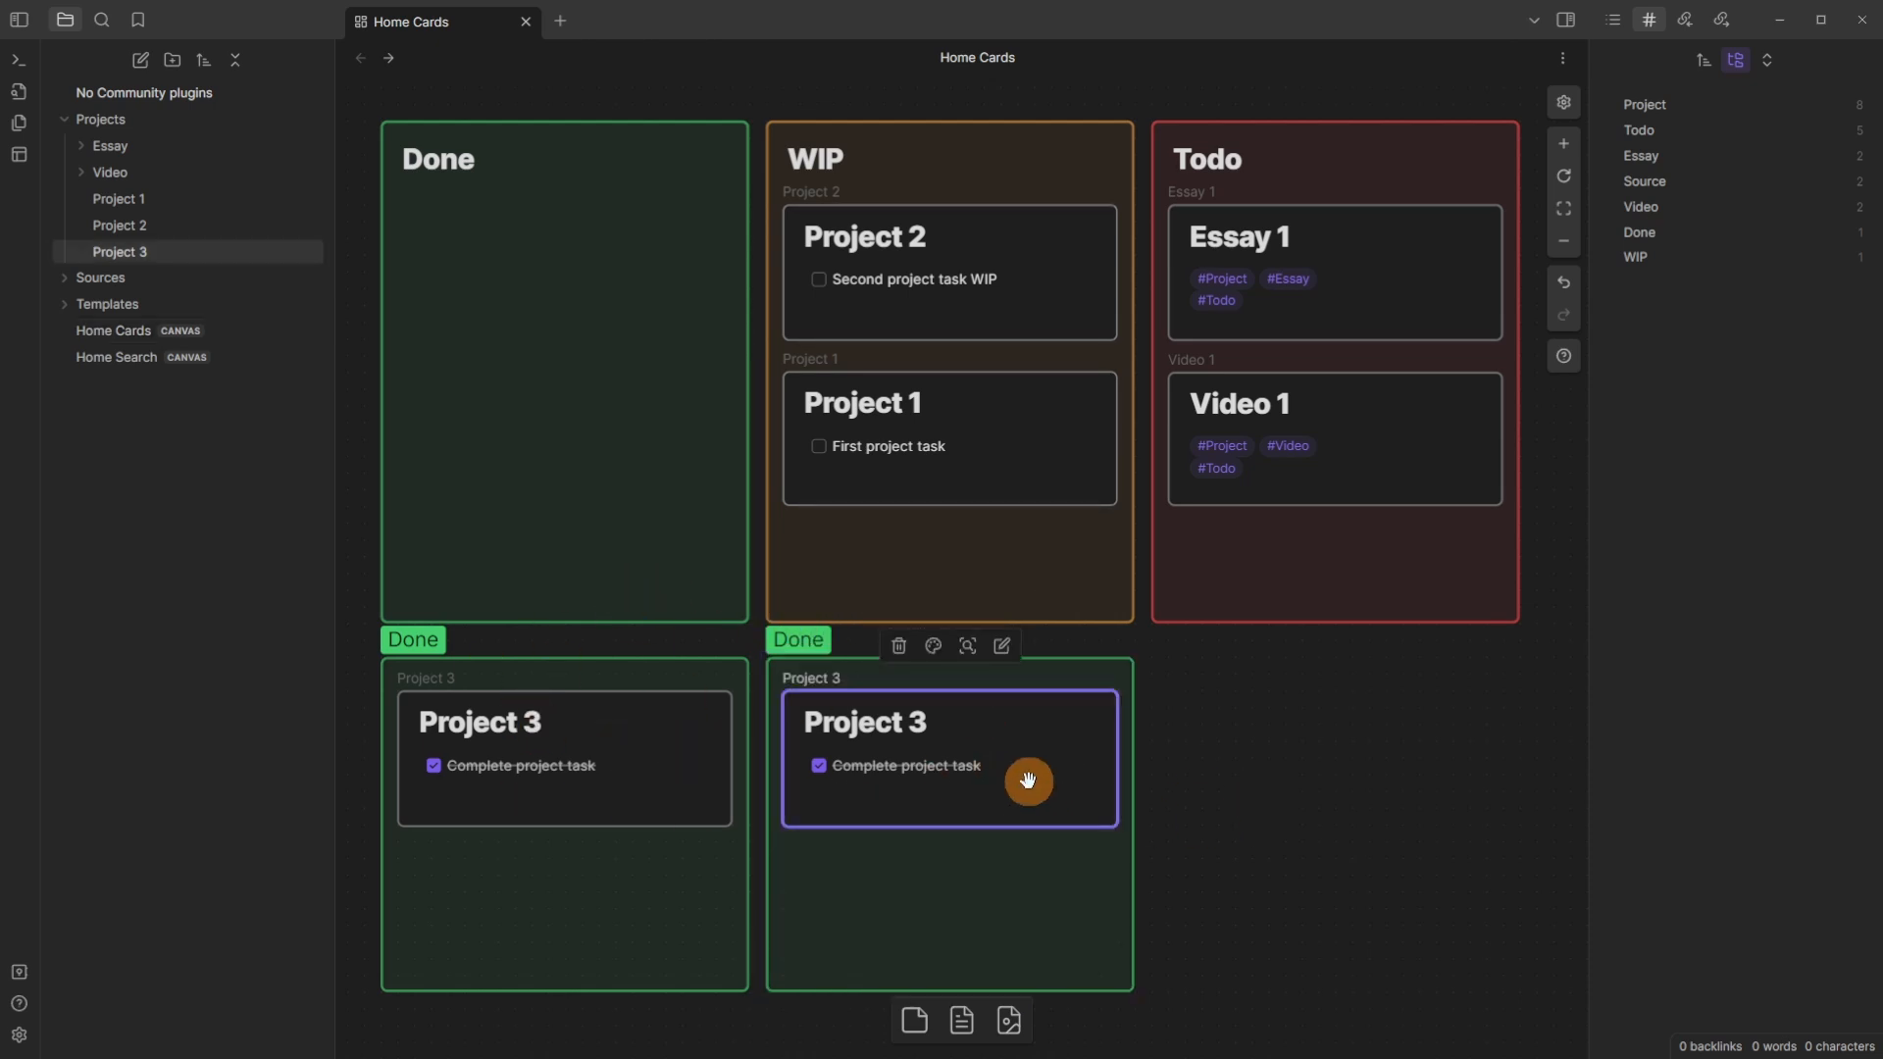
key("Delete")
Step: Color the duplicated group orange and rename it WIP
left_click(831, 687)
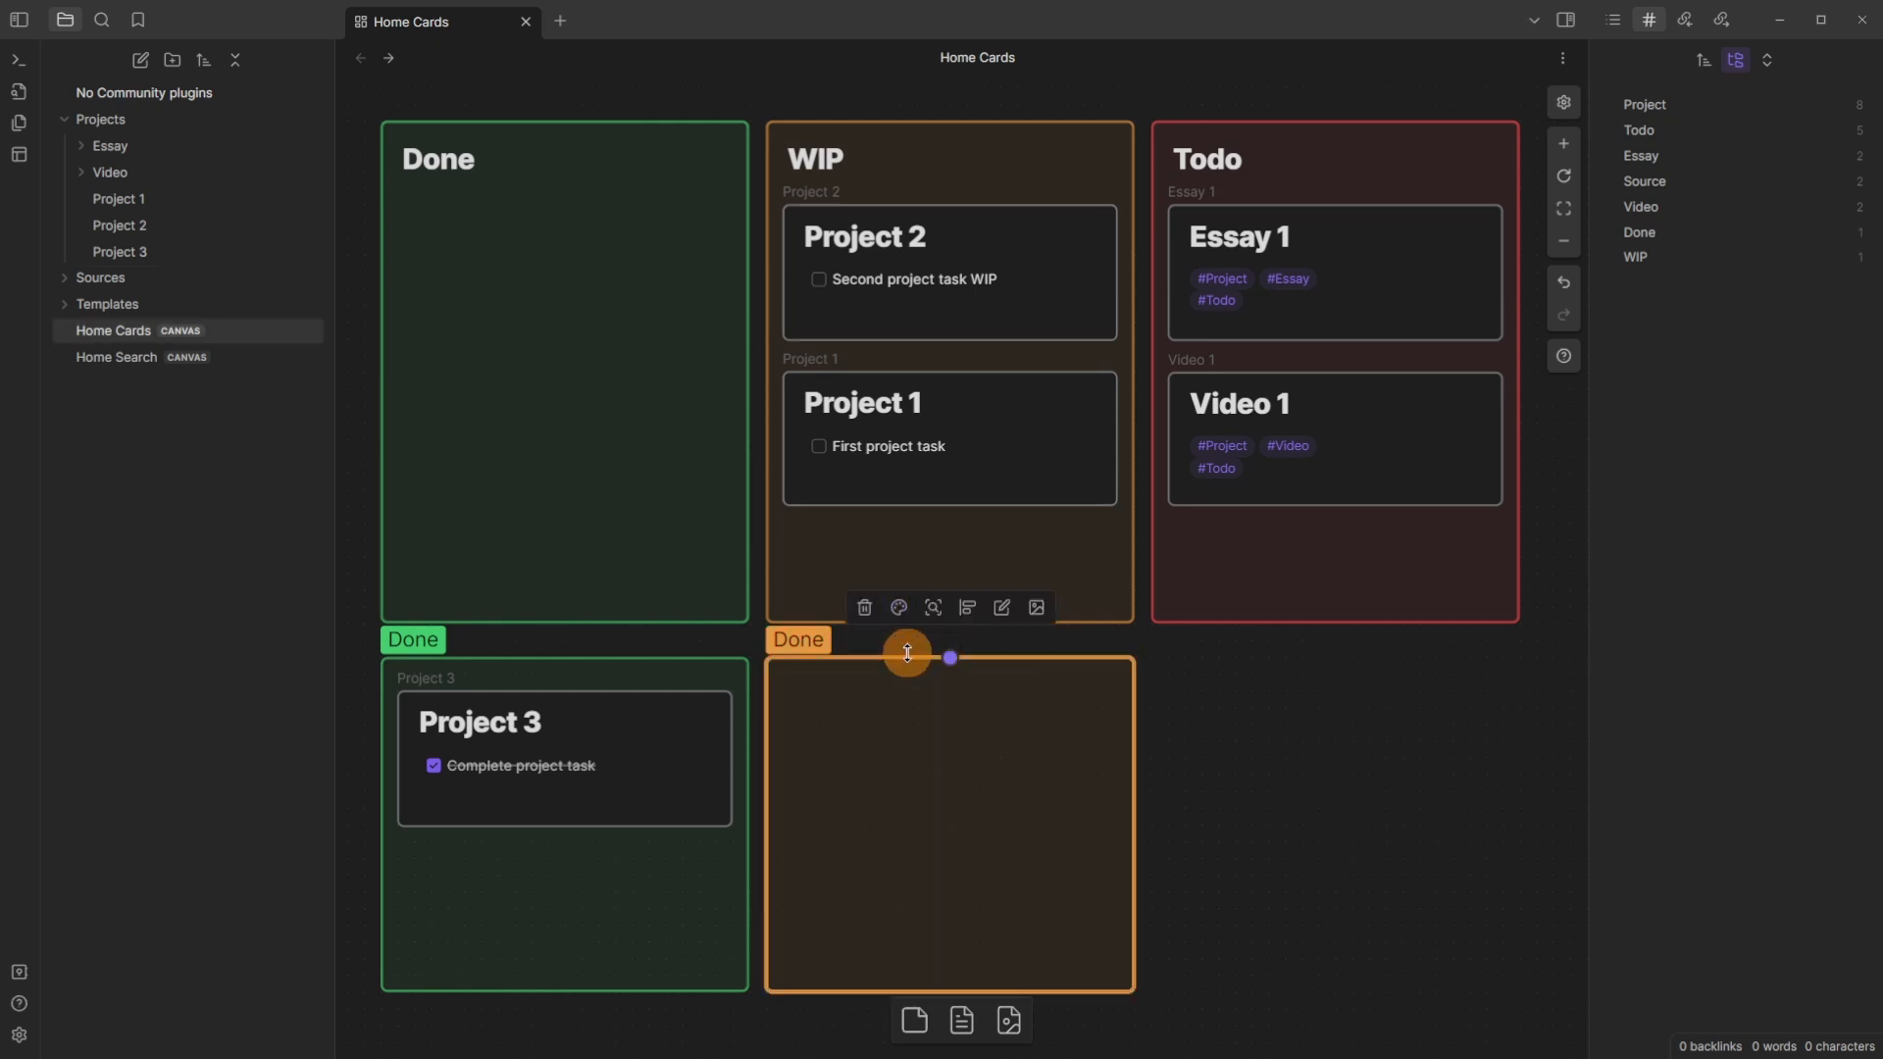
double_click(803, 639)
type("WIP")
left_click(779, 712)
Step: Duplicate the empty WIP group to the column below Todo, color the copy red and rename it To do
left_click_drag(866, 701, 1180, 642)
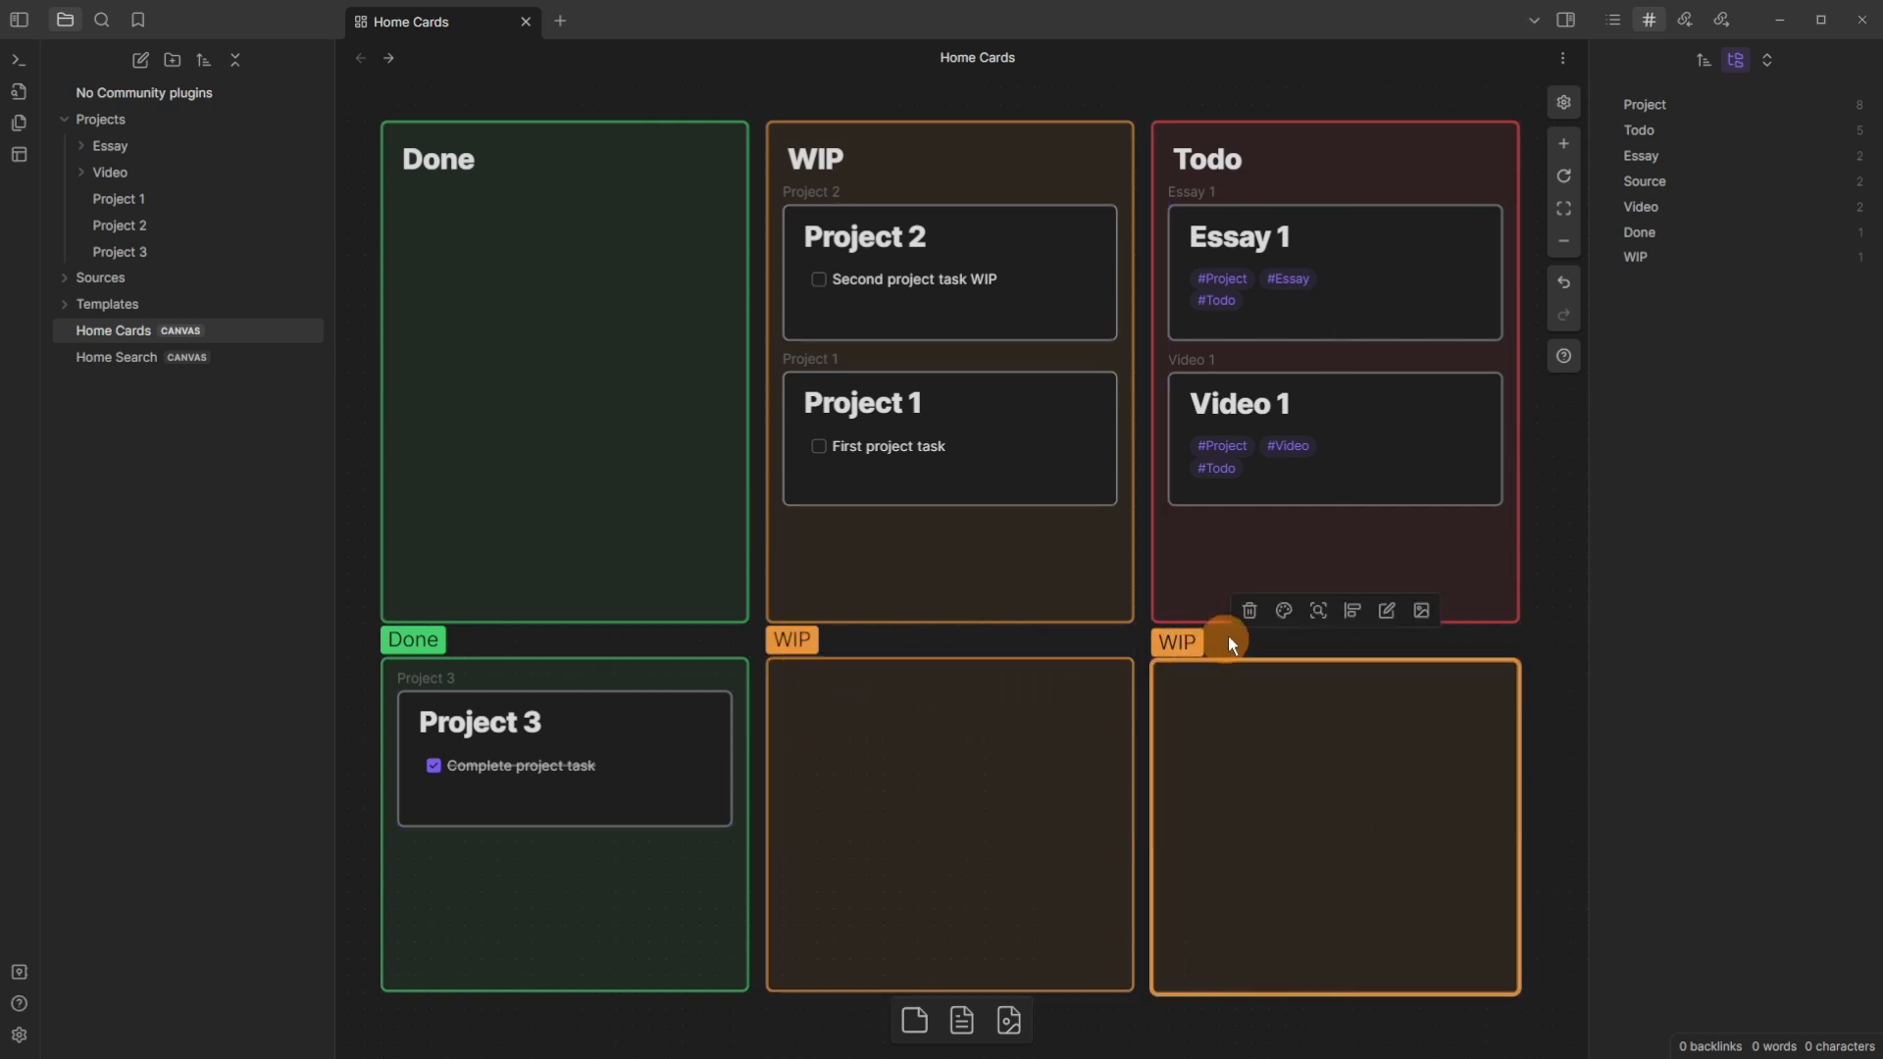
left_click(1283, 613)
left_click(1265, 652)
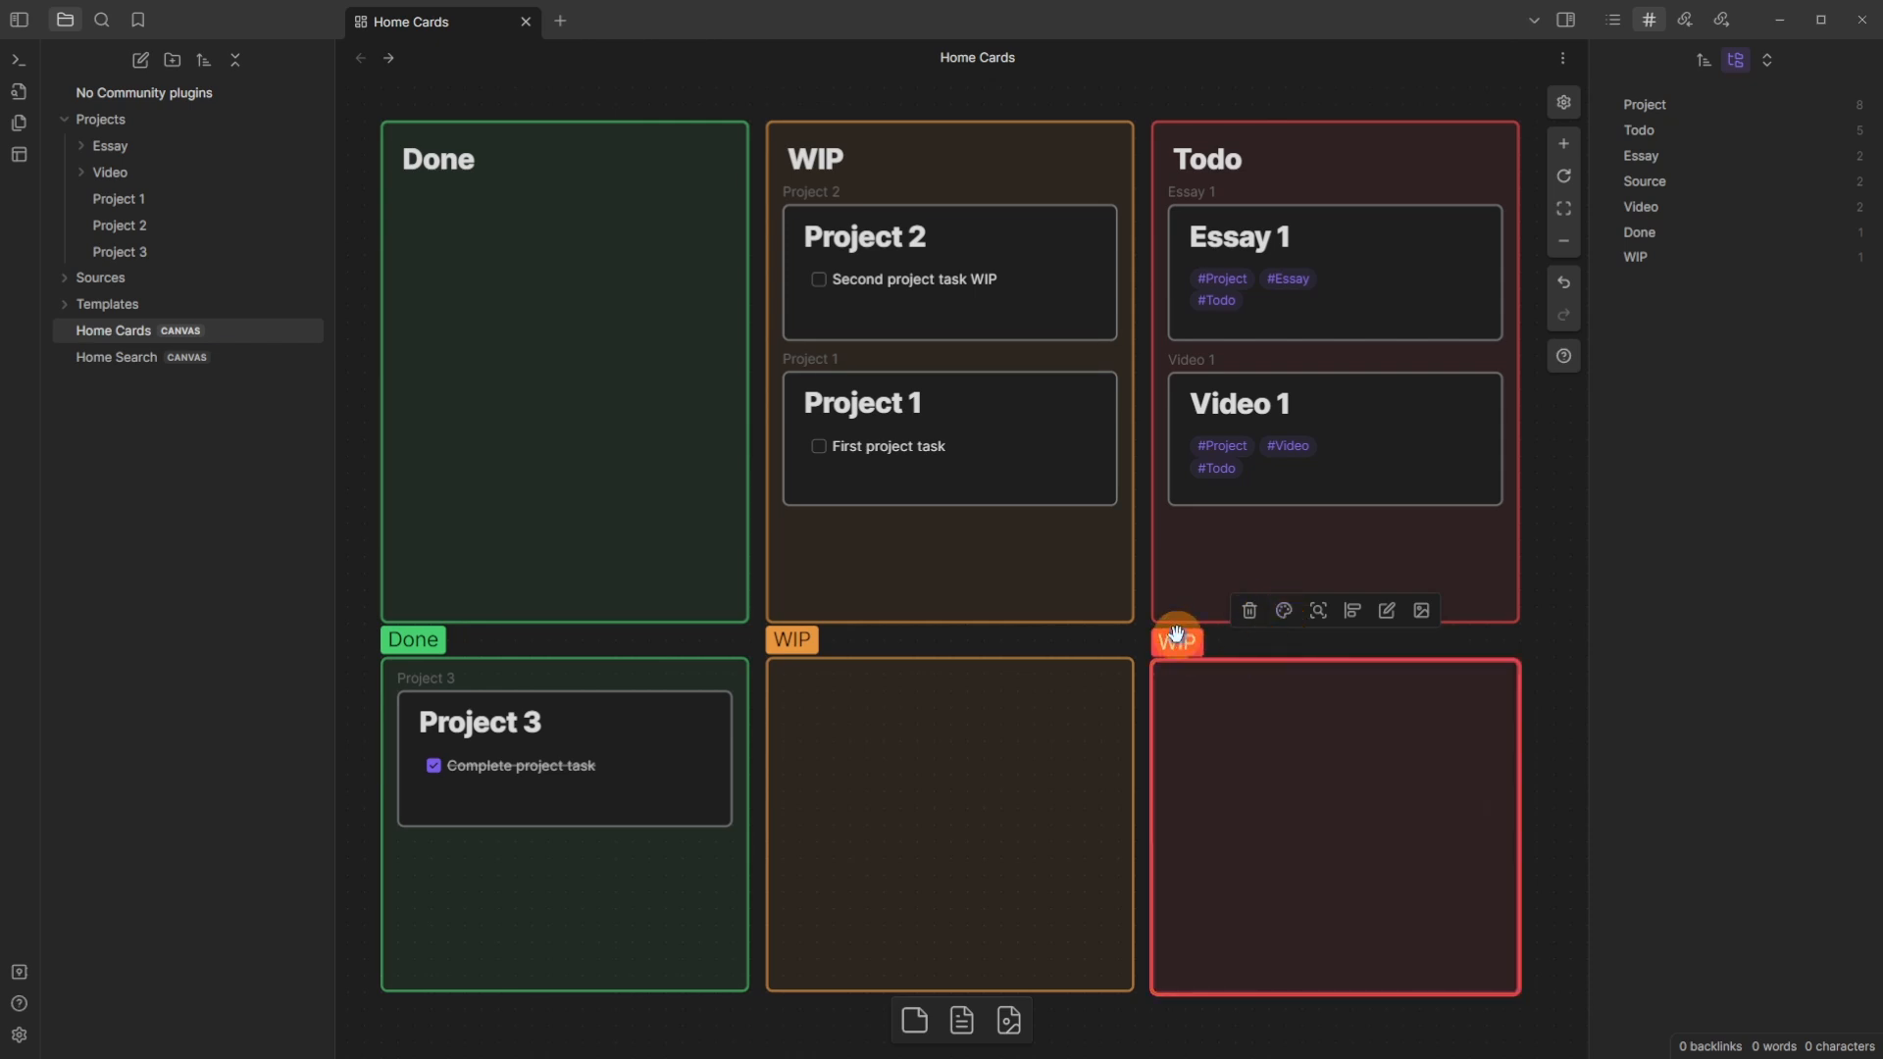
type("To do")
key("Return")
Step: Move the Project 1 card into the new WIP group and replace the old background cards with the colored groups
left_click_drag(1002, 416, 1002, 733)
left_click(810, 638)
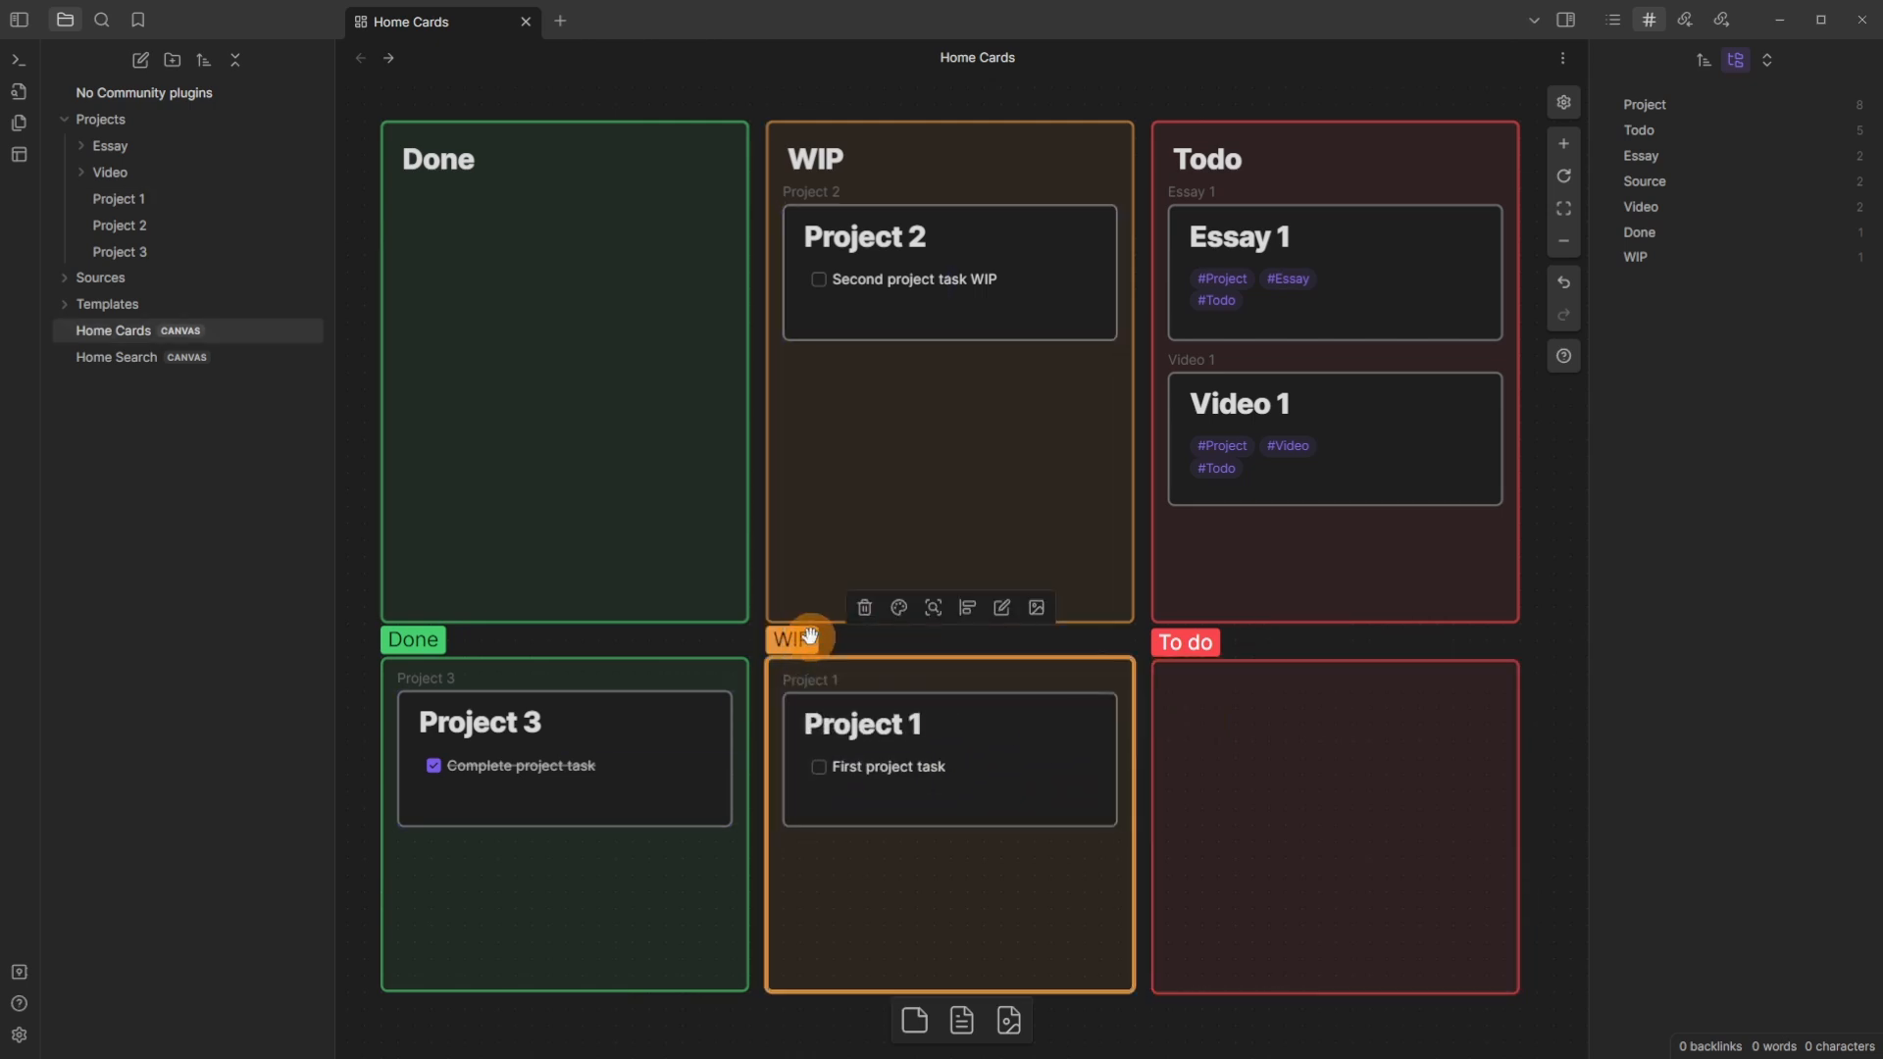
mouse_move(808, 636)
left_mouse_down()
mouse_move(543, 403)
mouse_move(592, 425)
mouse_move(807, 635)
left_mouse_up()
left_click(512, 250)
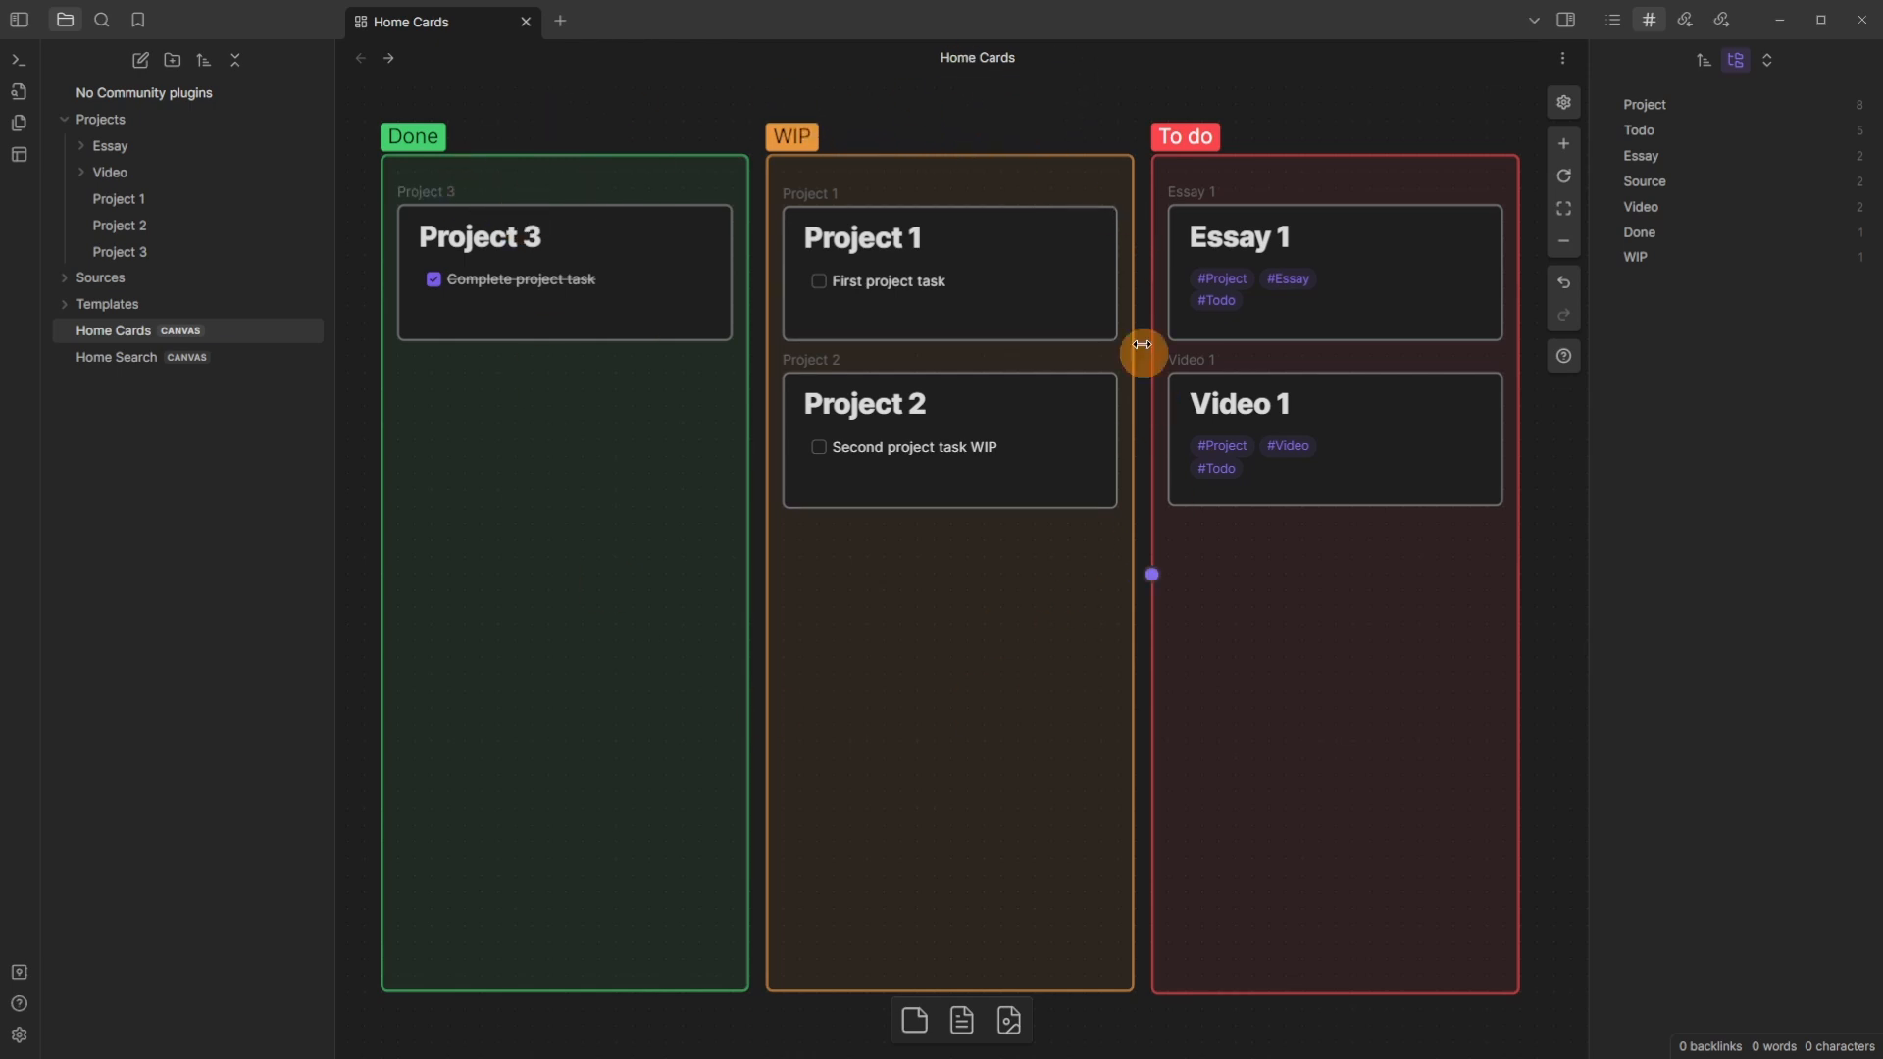
Step: Collapse the Projects folder and load the Home workspace layout
left_click(110, 122)
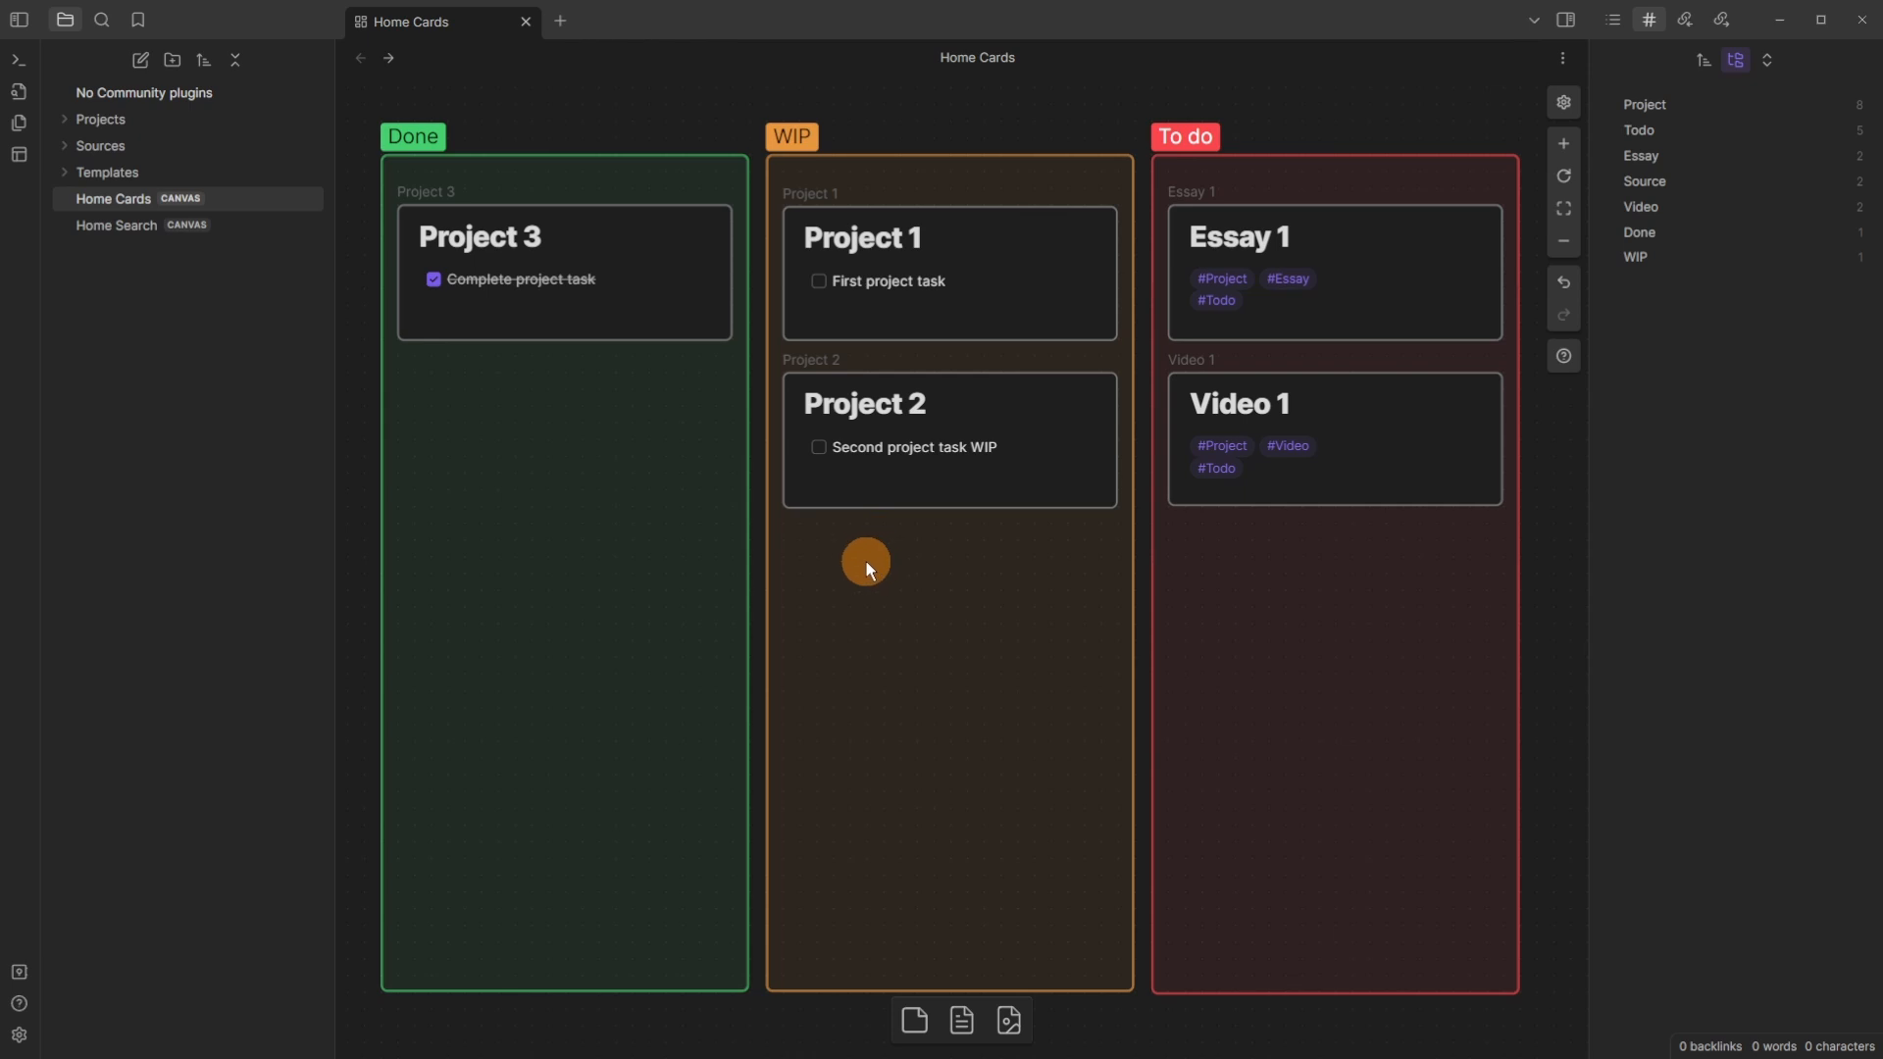
key("ctrl+shift+l")
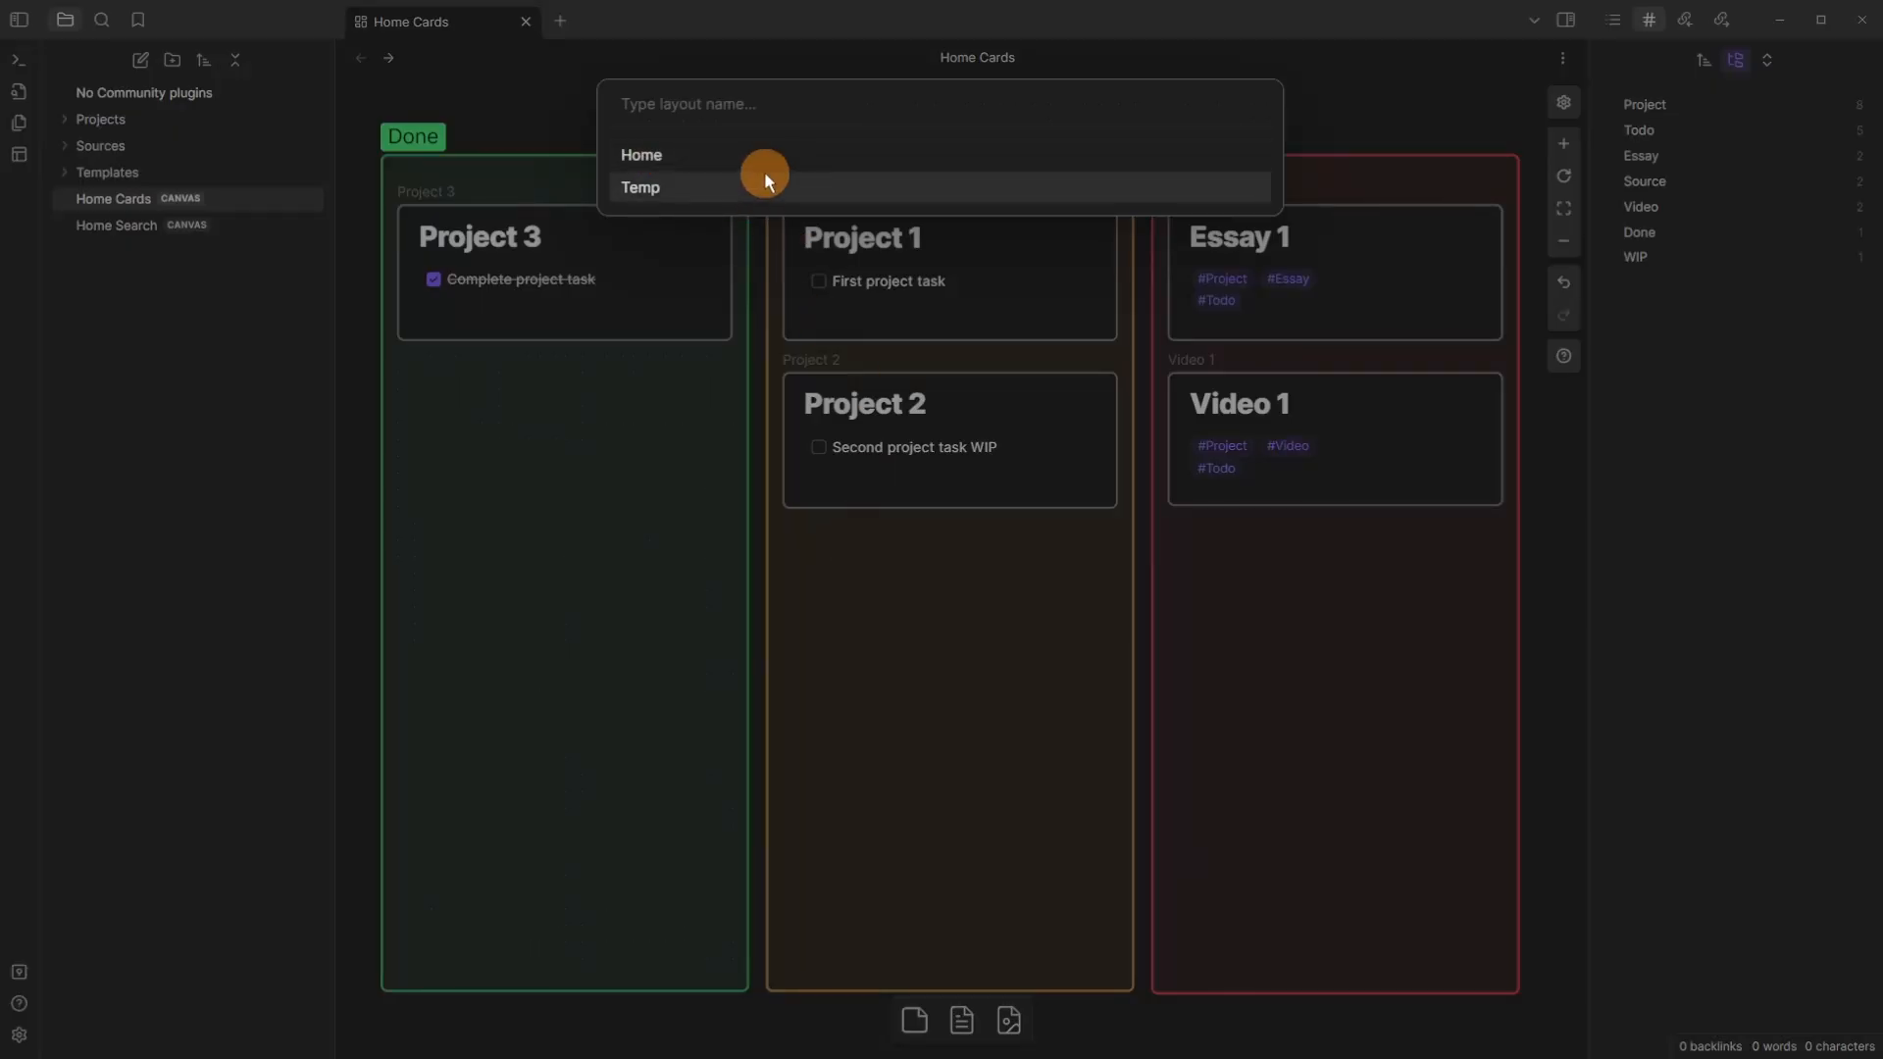
left_click(669, 154)
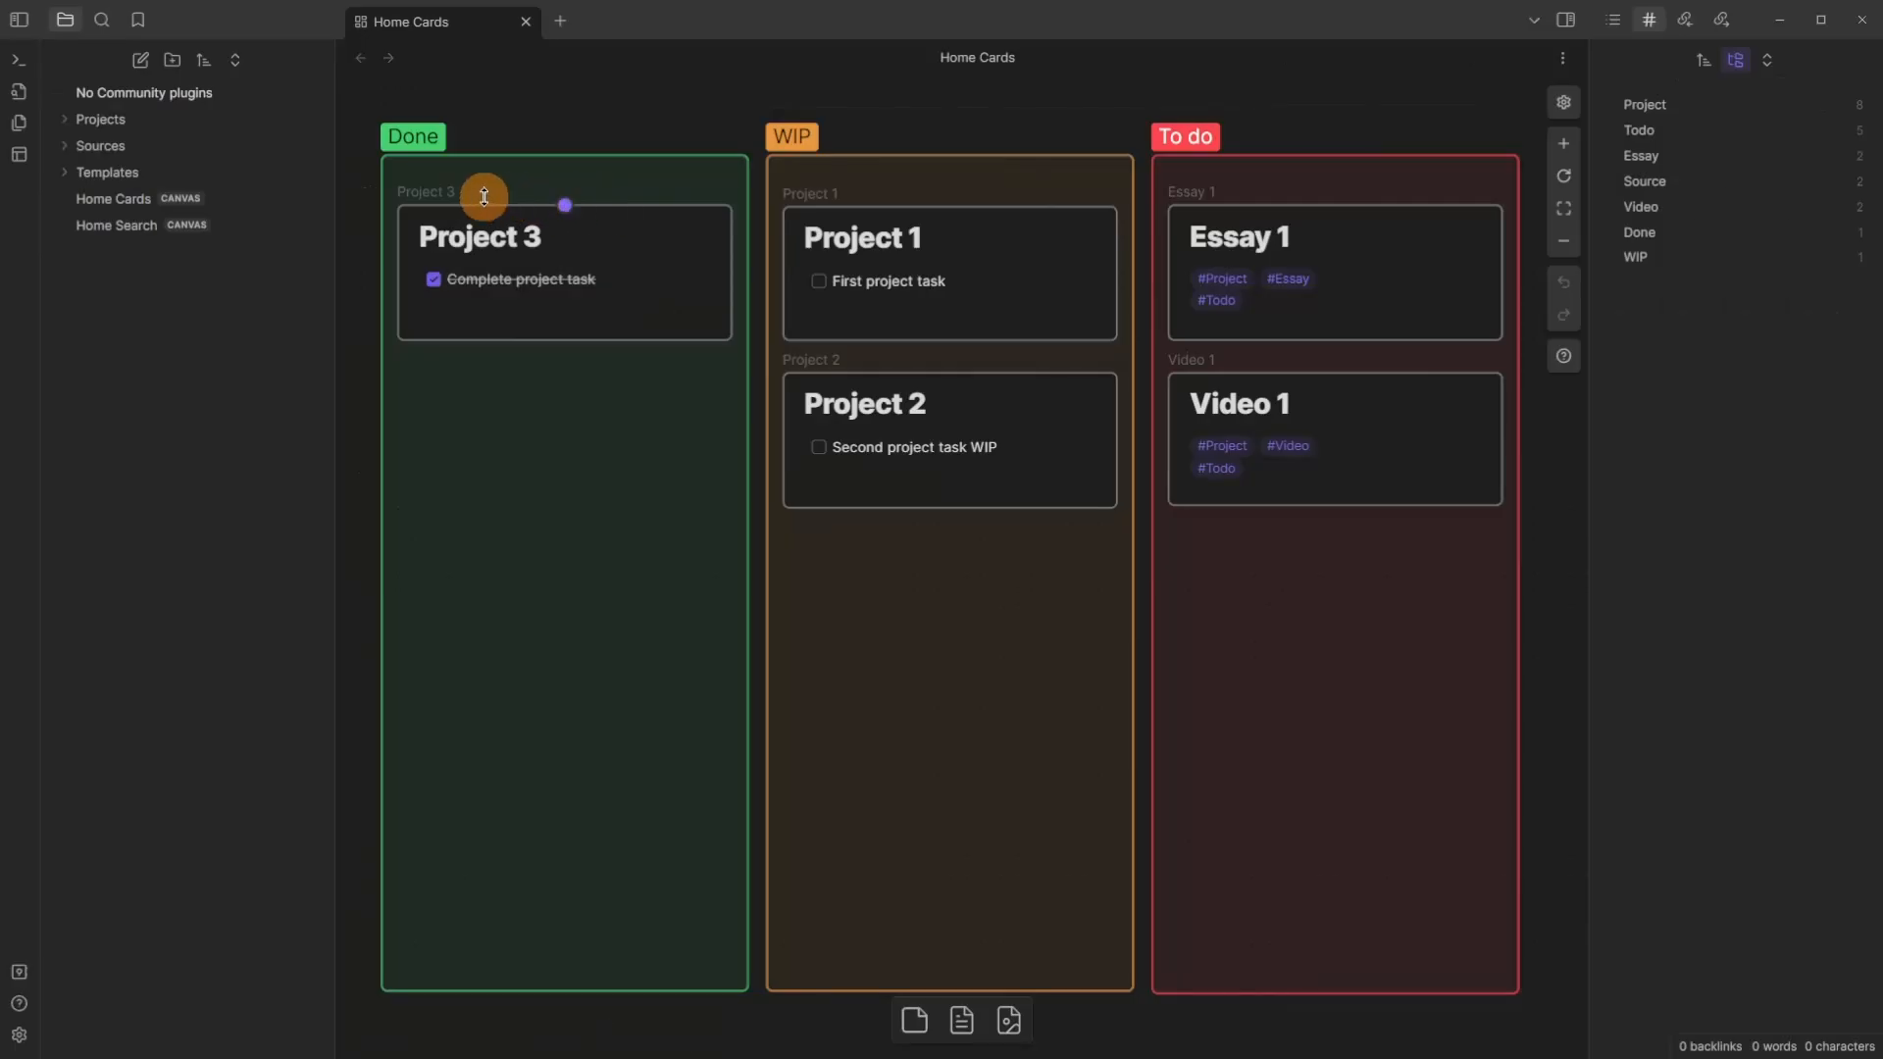
Step: Open the Project 3 note from its canvas card and return to the board by loading the Home layout
left_click(424, 190)
left_click(727, 414)
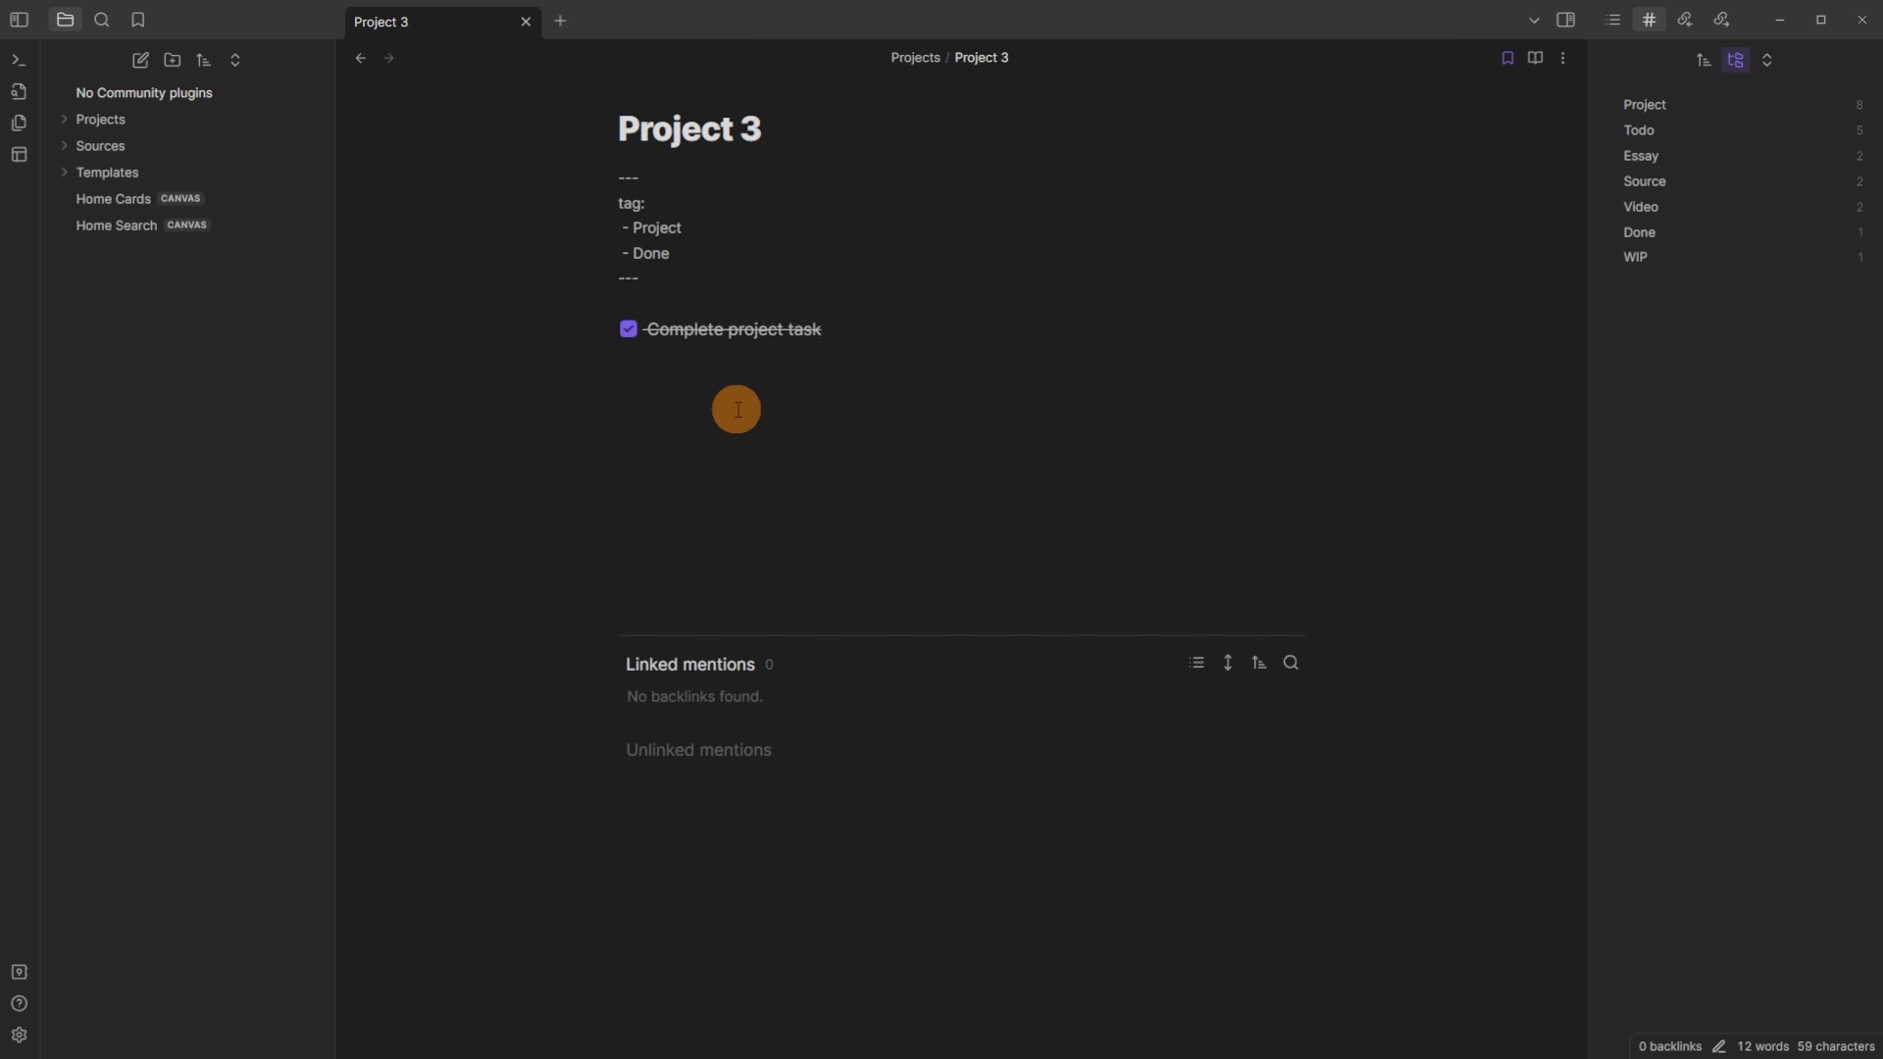
key("ctrl+shift+l")
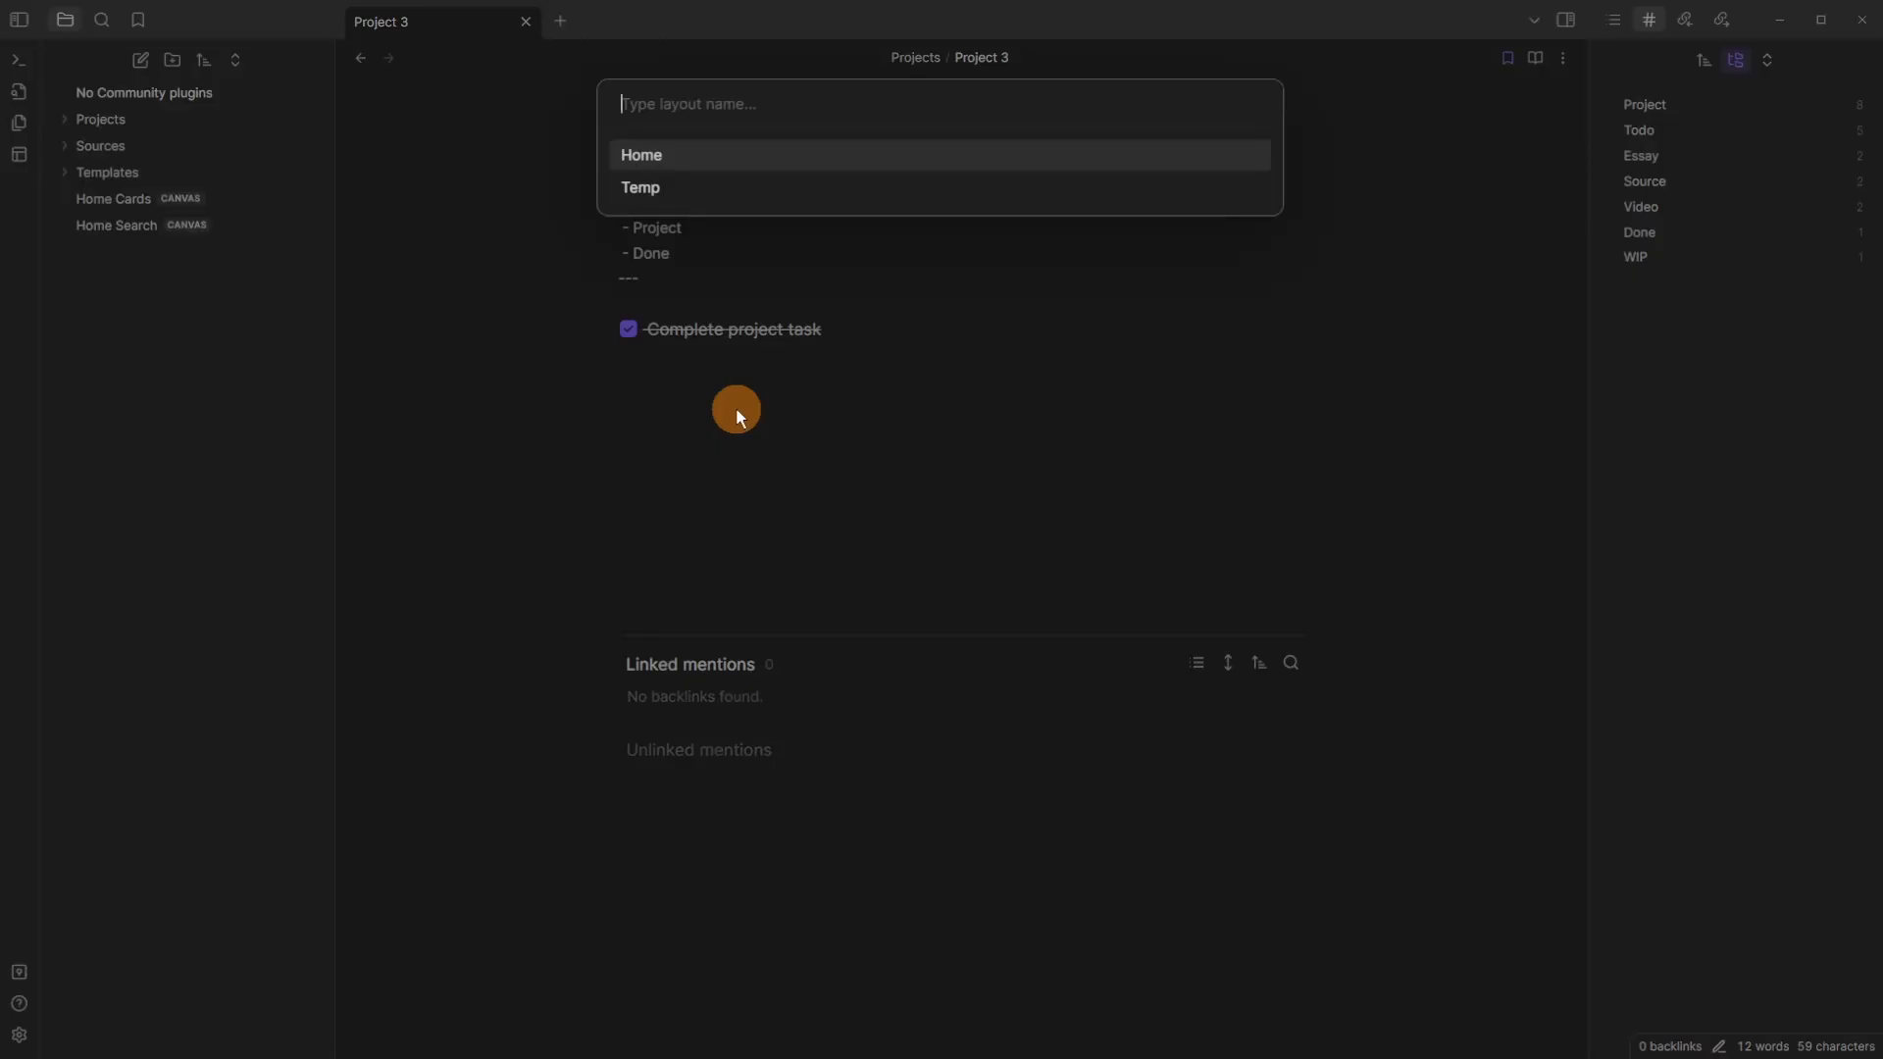
key("Return")
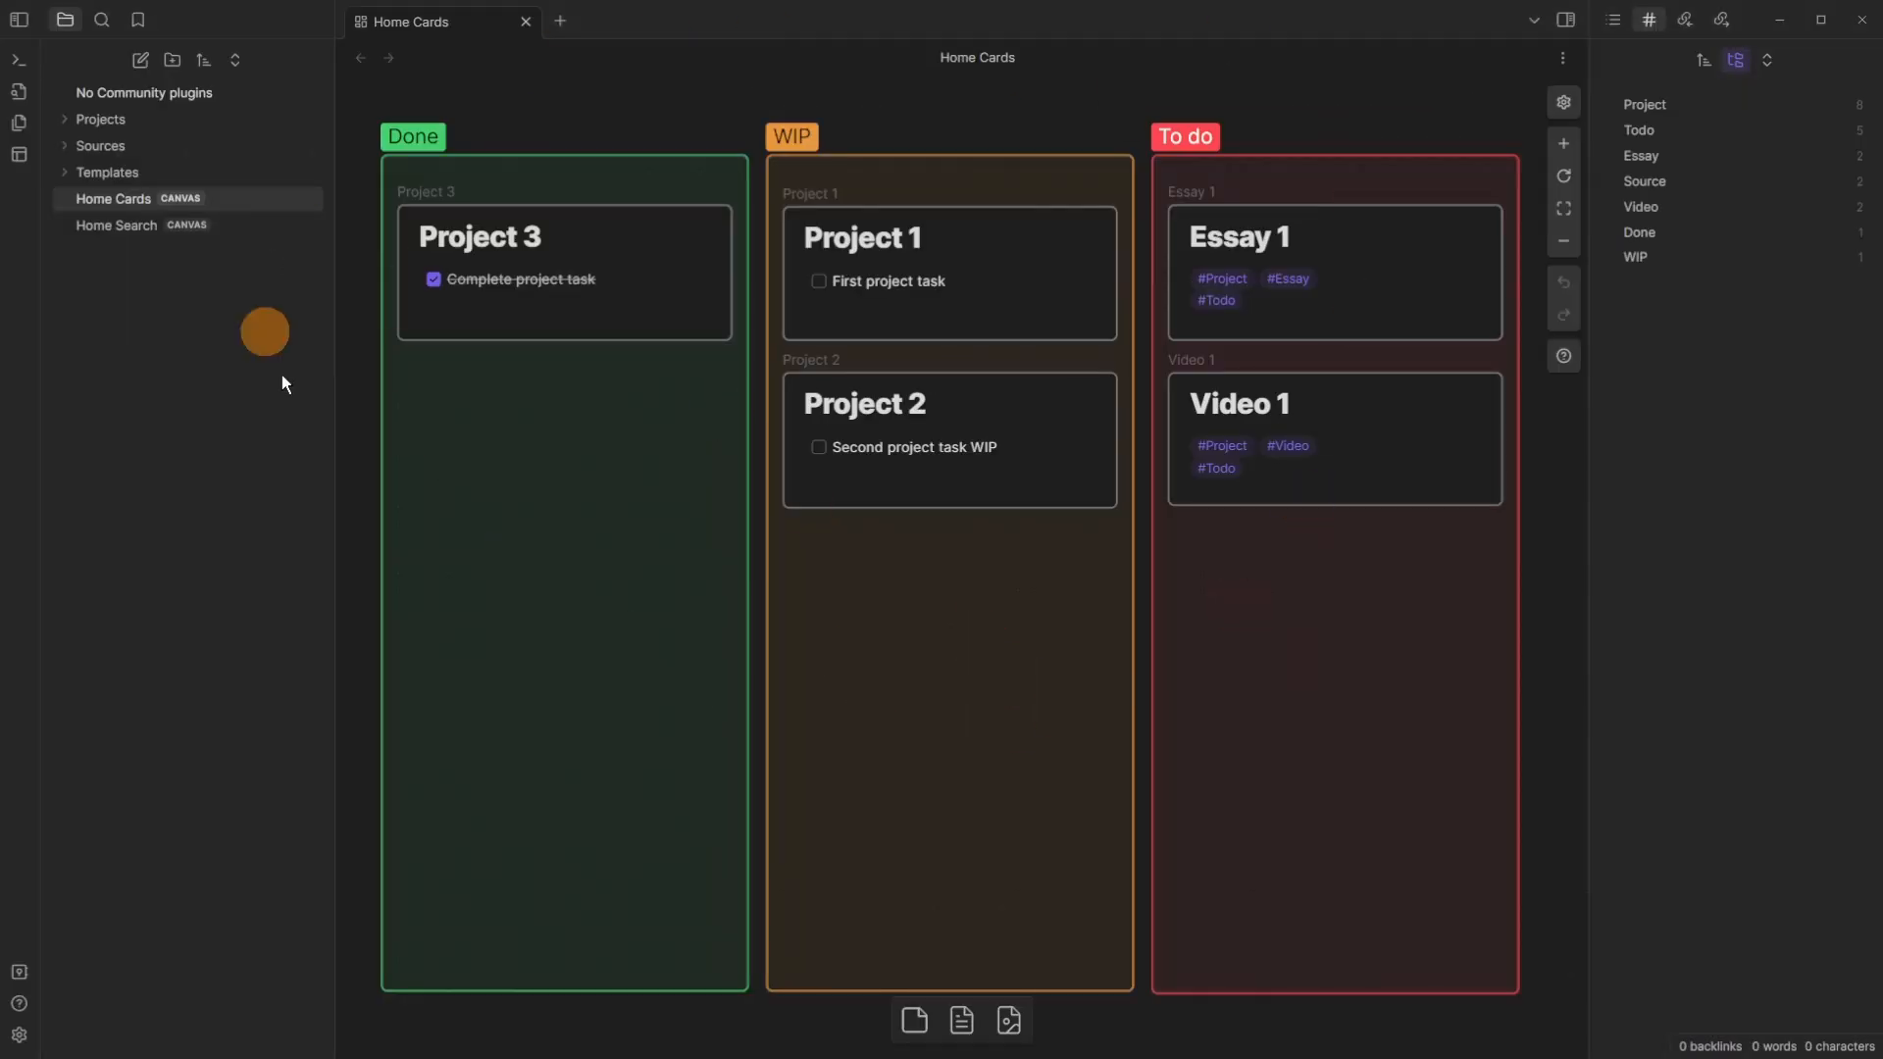
Step: Place the Project 1 note from the Projects folder on the canvas, stretch its card taller, and delete that card
left_click(174, 126)
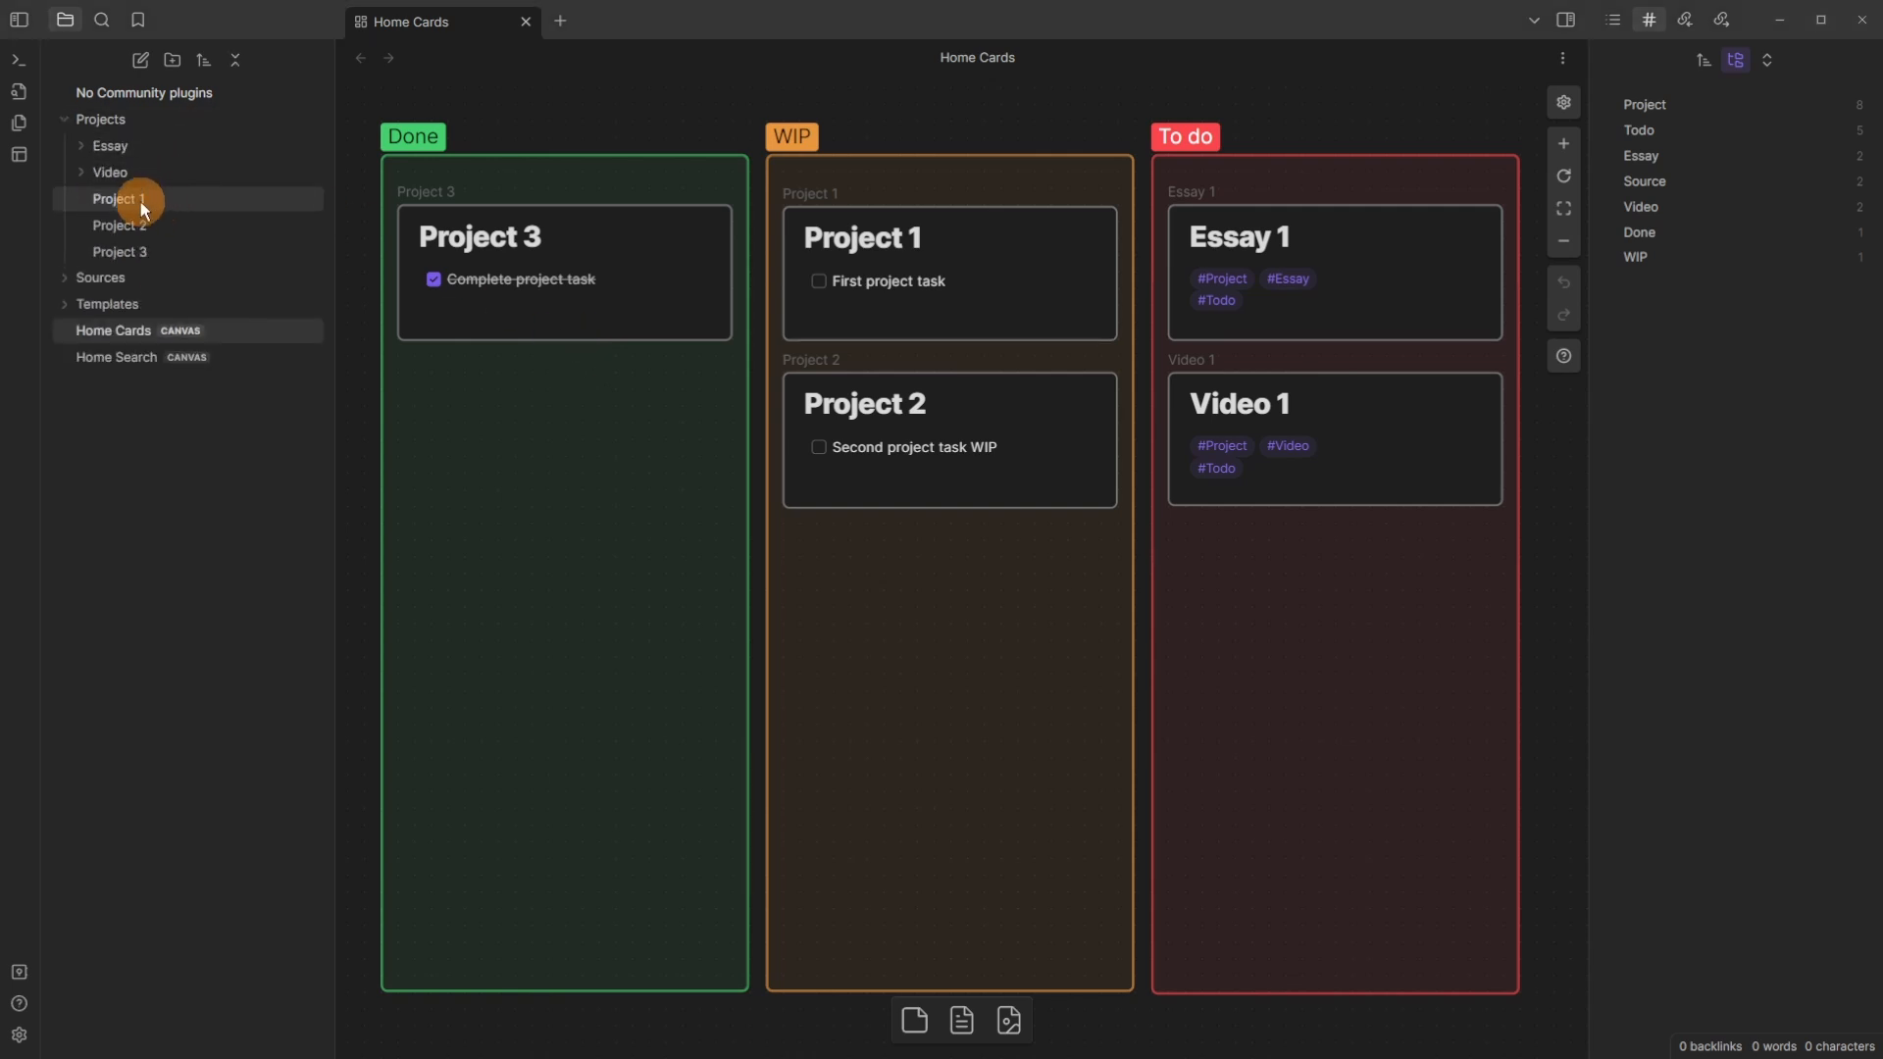
left_click_drag(120, 198, 532, 472)
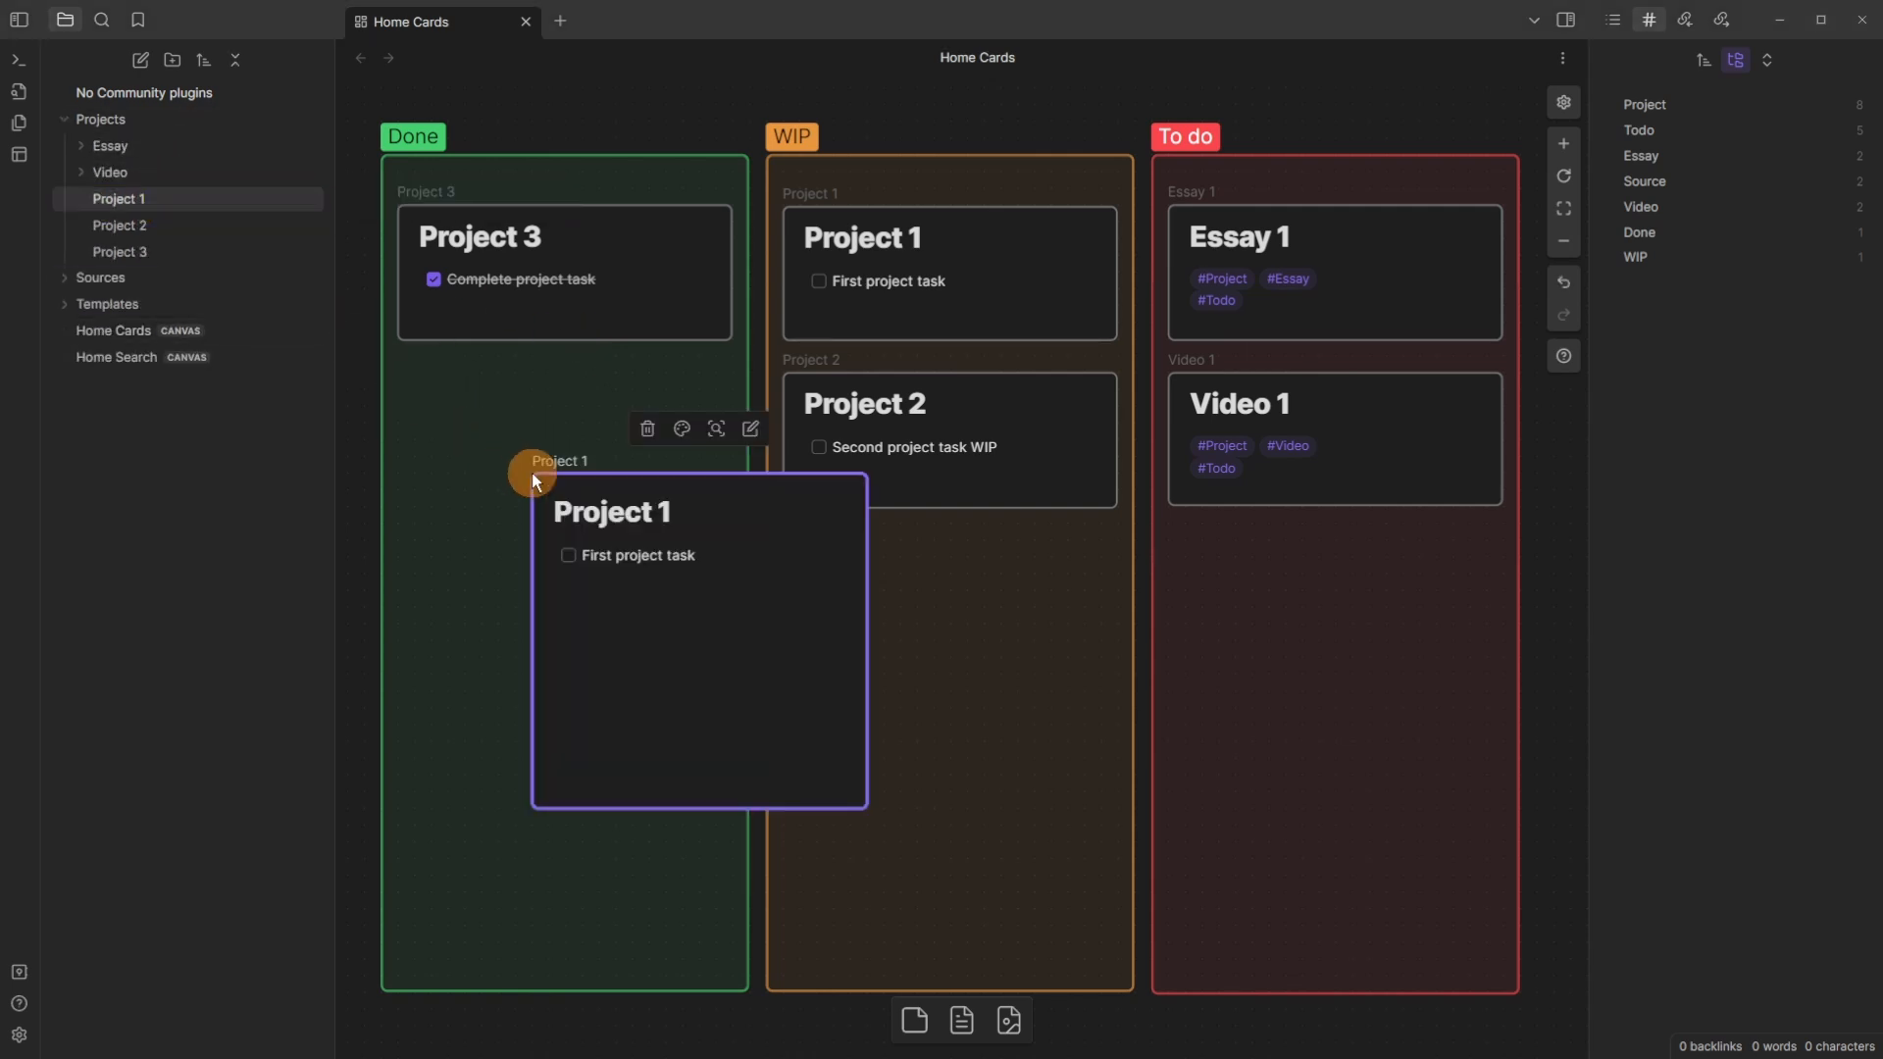
left_click_drag(736, 813, 736, 903)
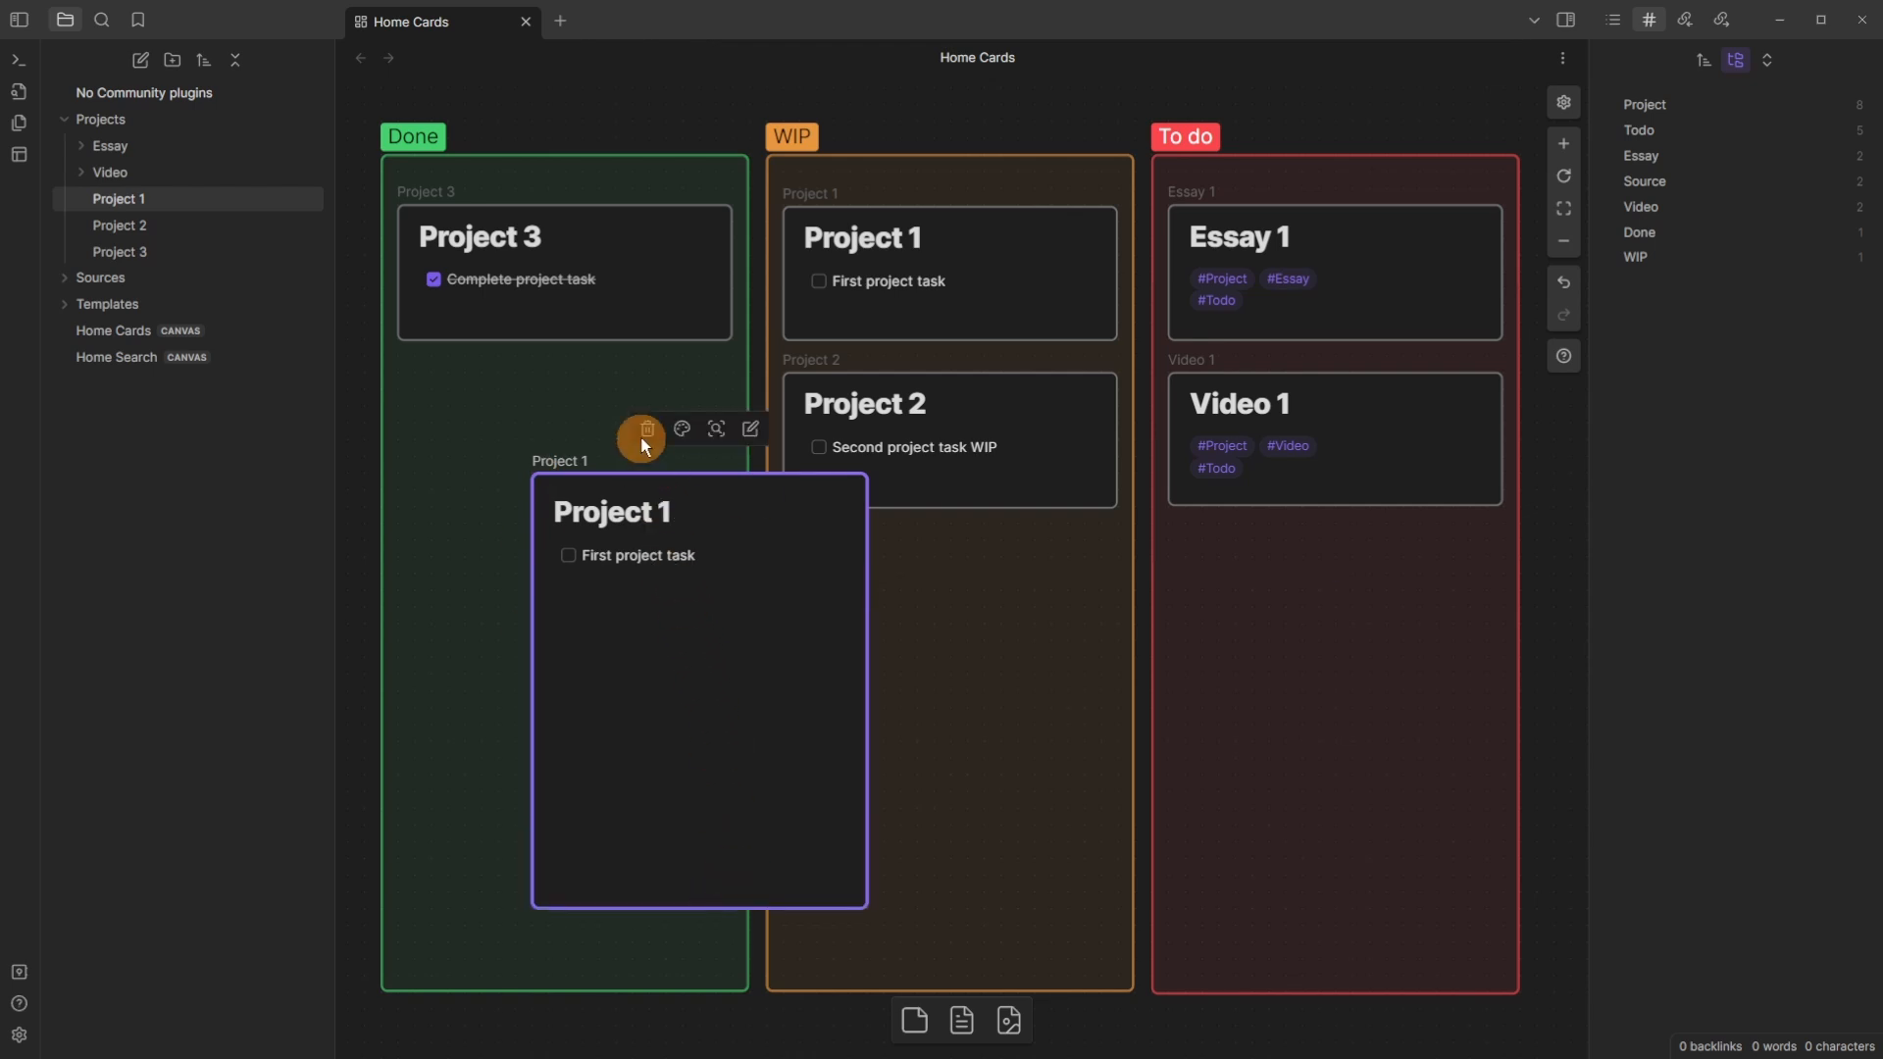
left_click(647, 441)
Step: Insert a note card in the Done group by searching "project" and choosing Projects/Project 3, and delete that card
left_click_drag(962, 1020, 569, 572)
type("project")
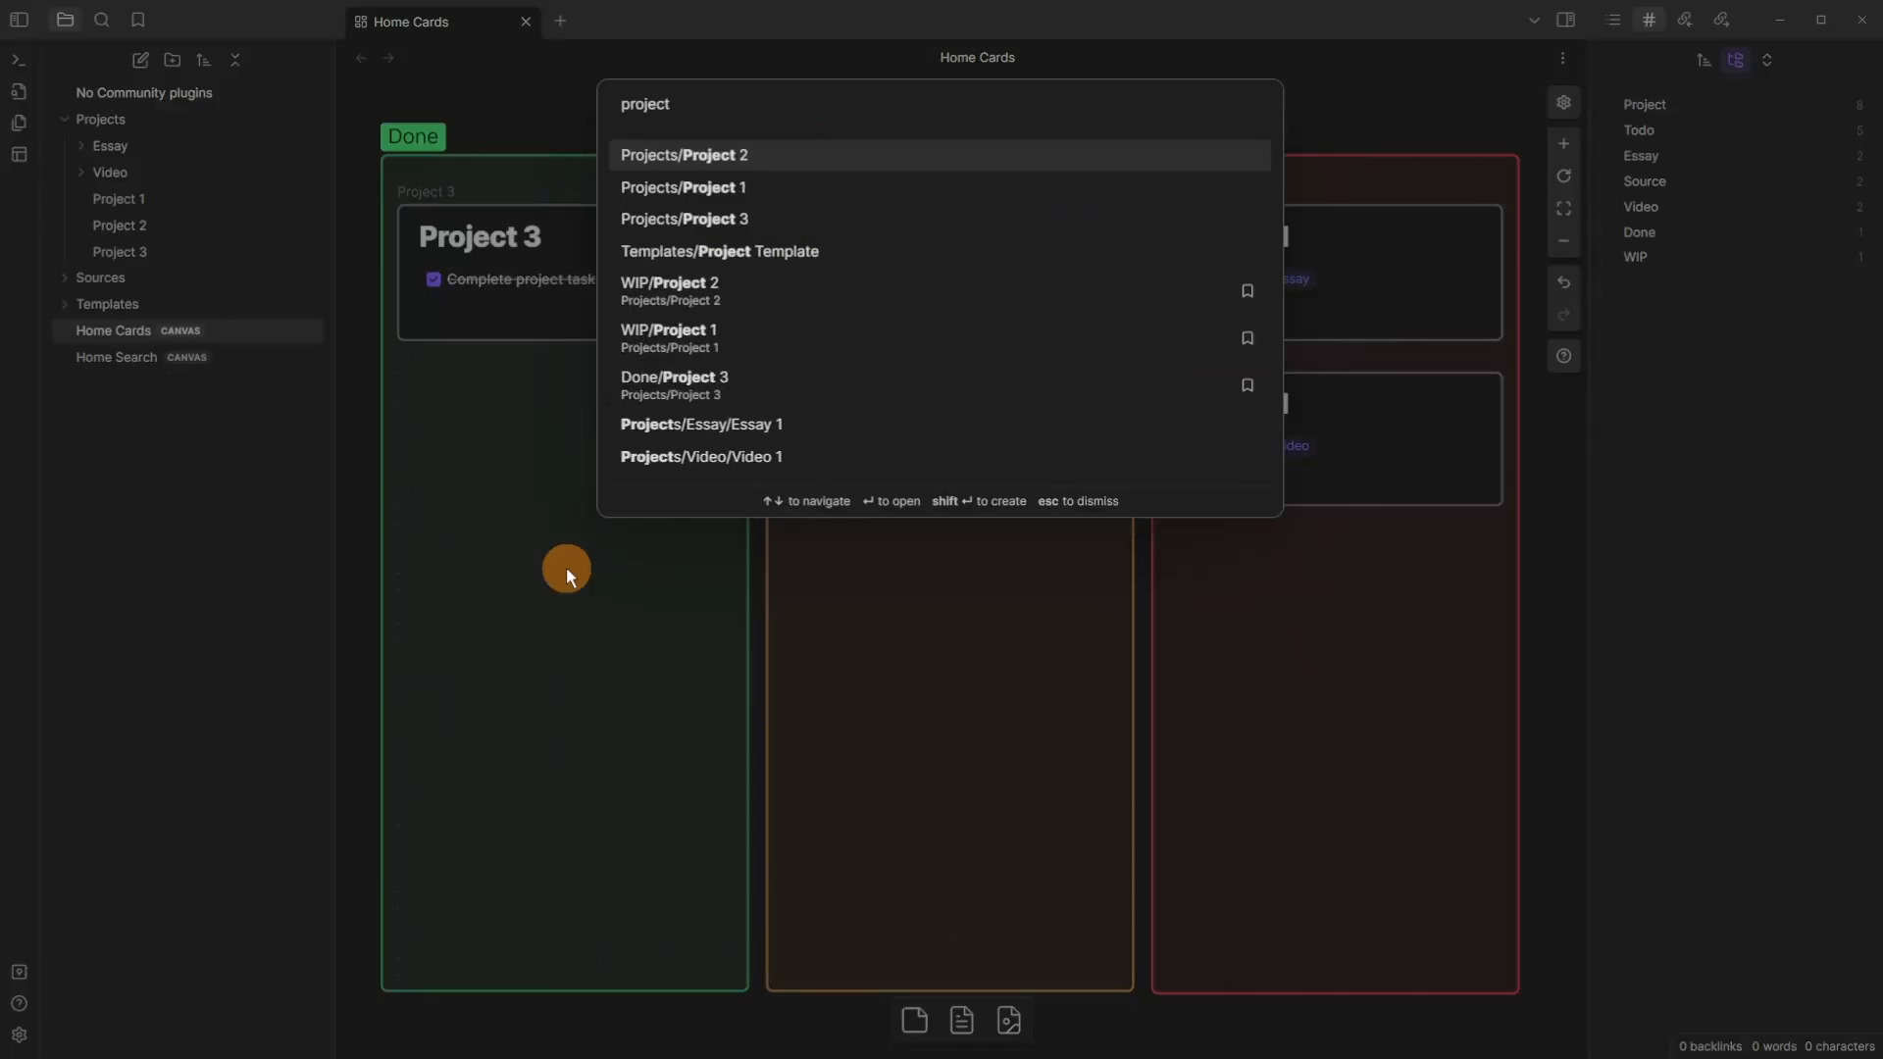
key("Down")
key("Down")
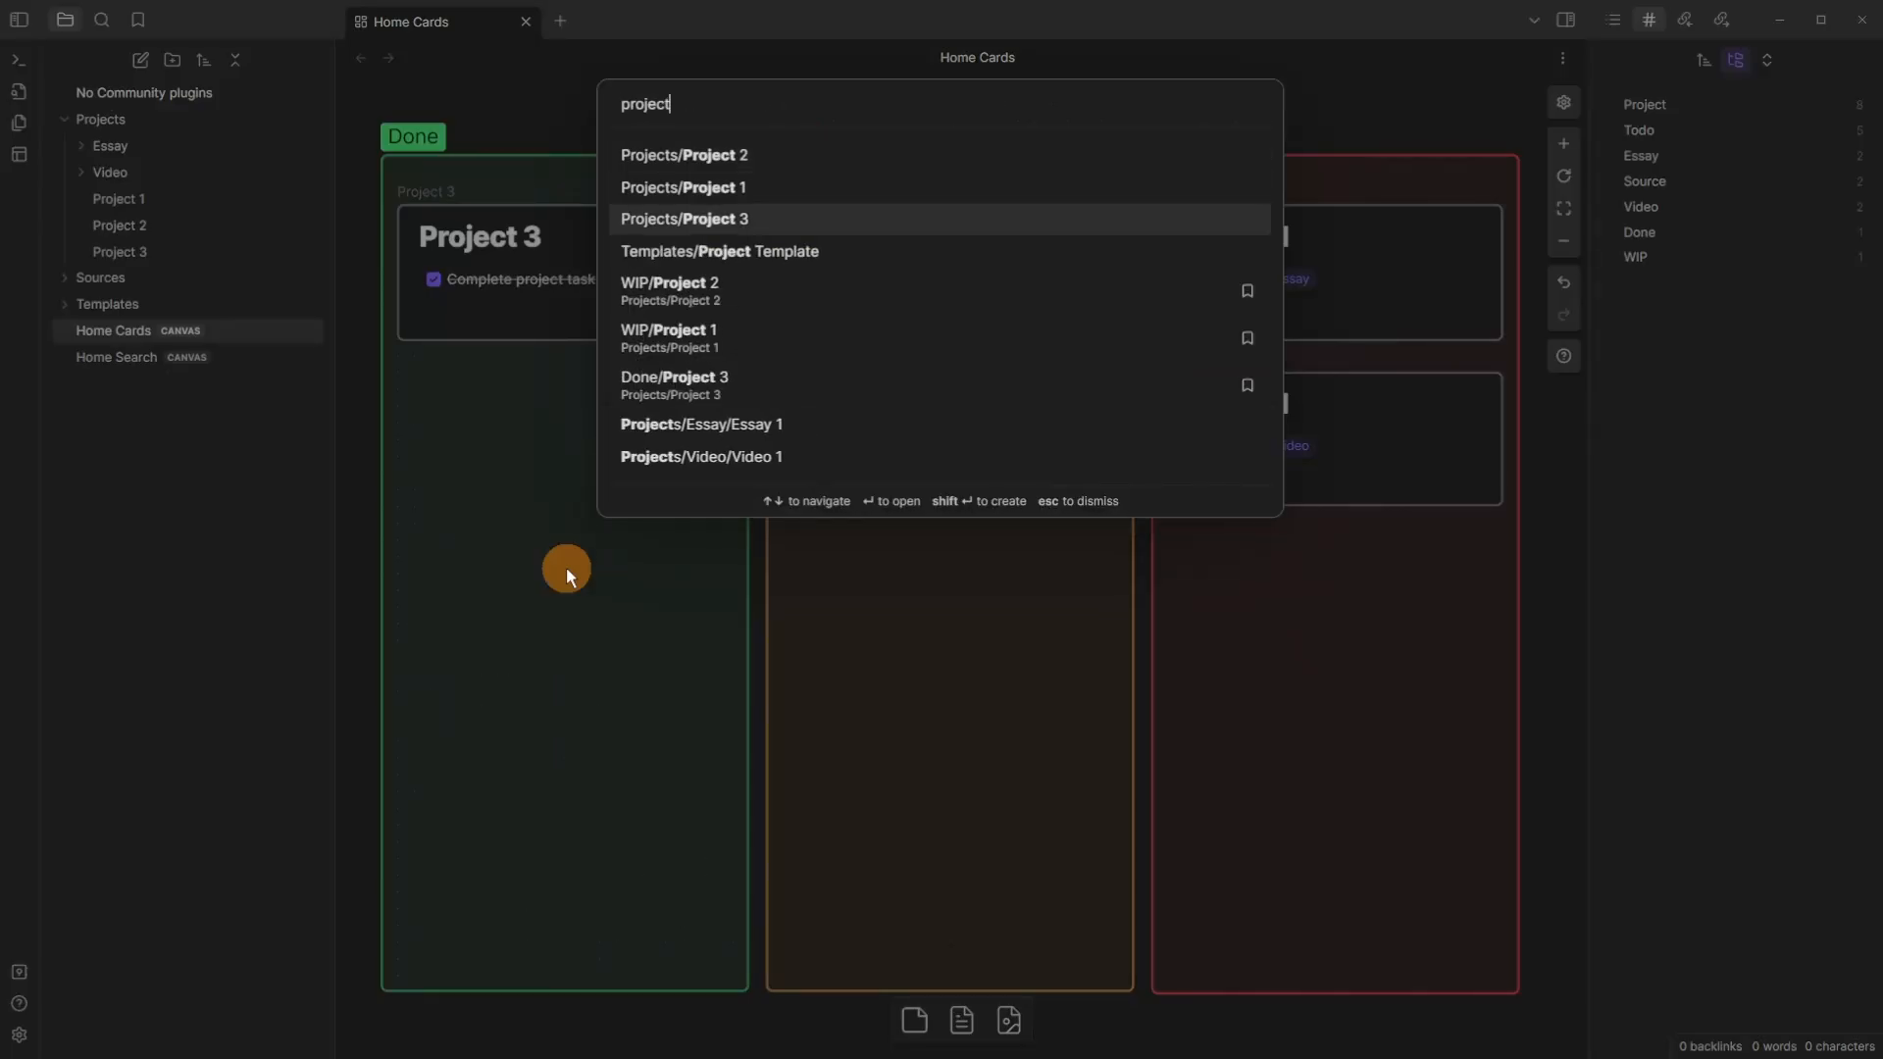
key("Return")
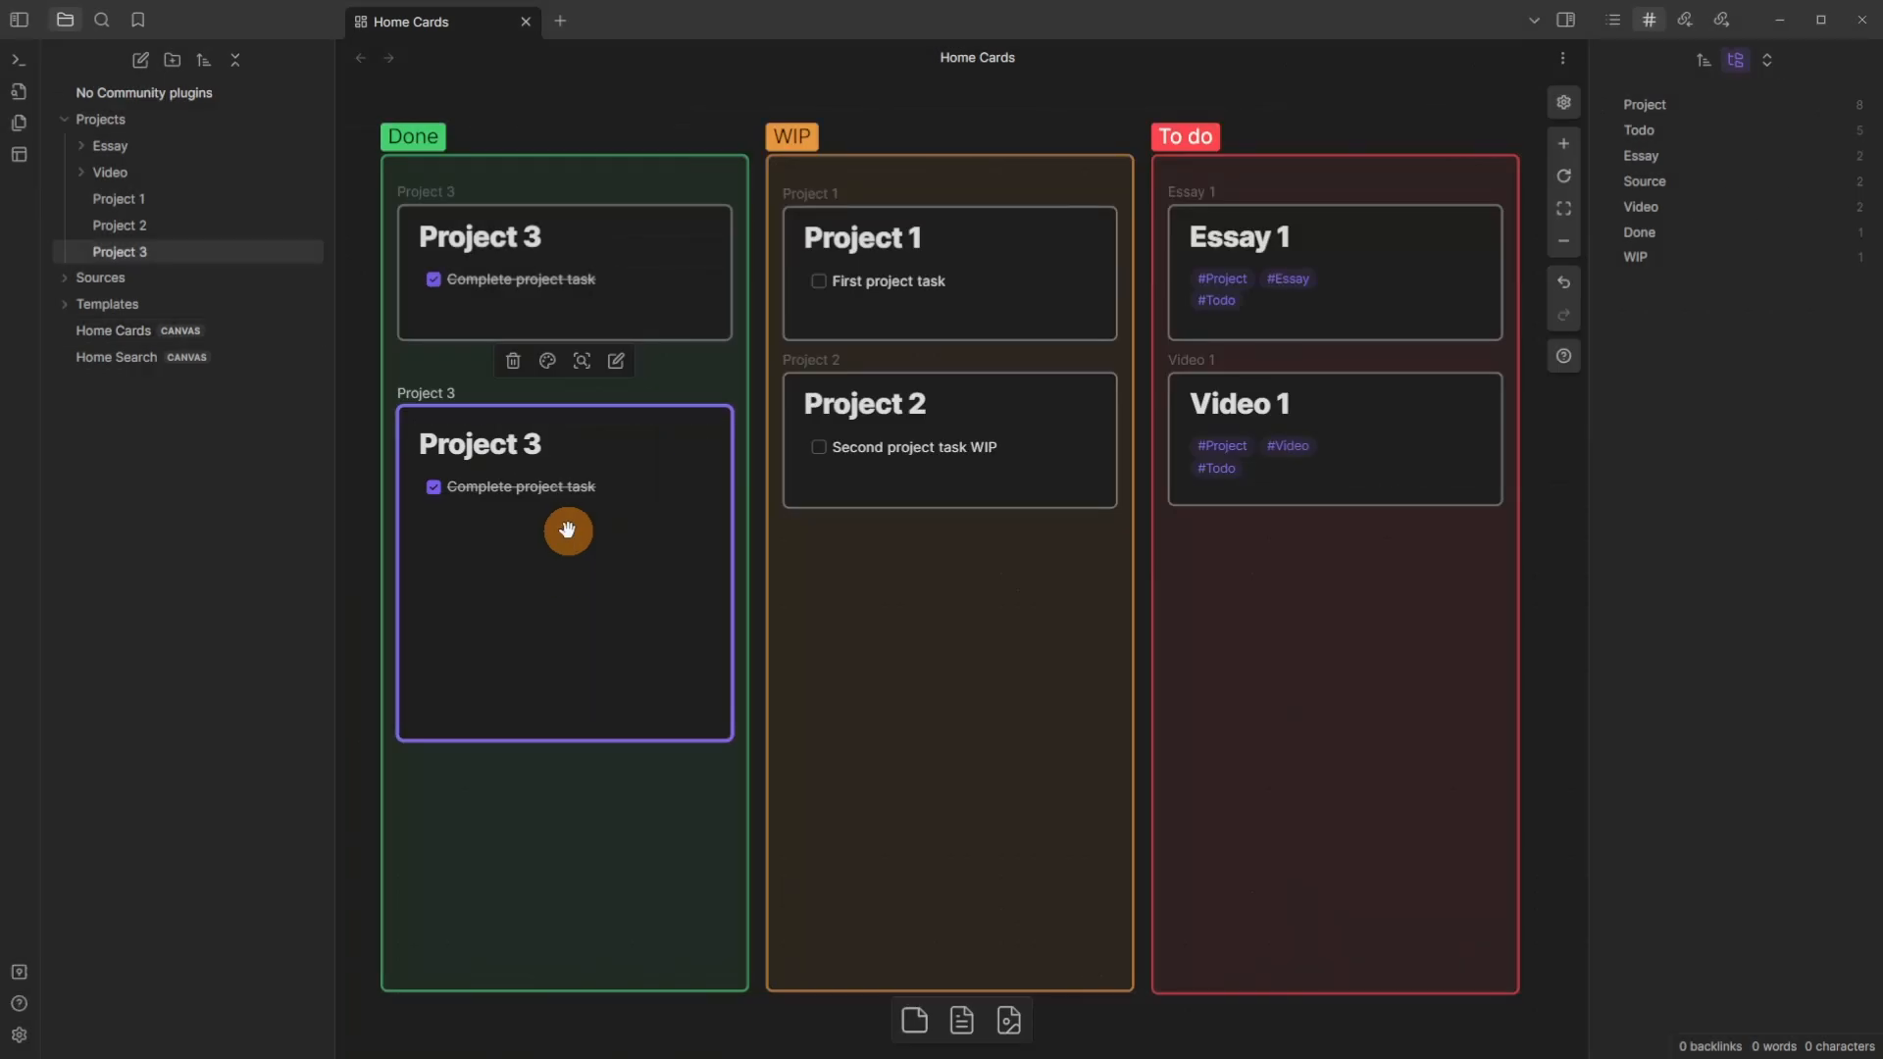
key("Delete")
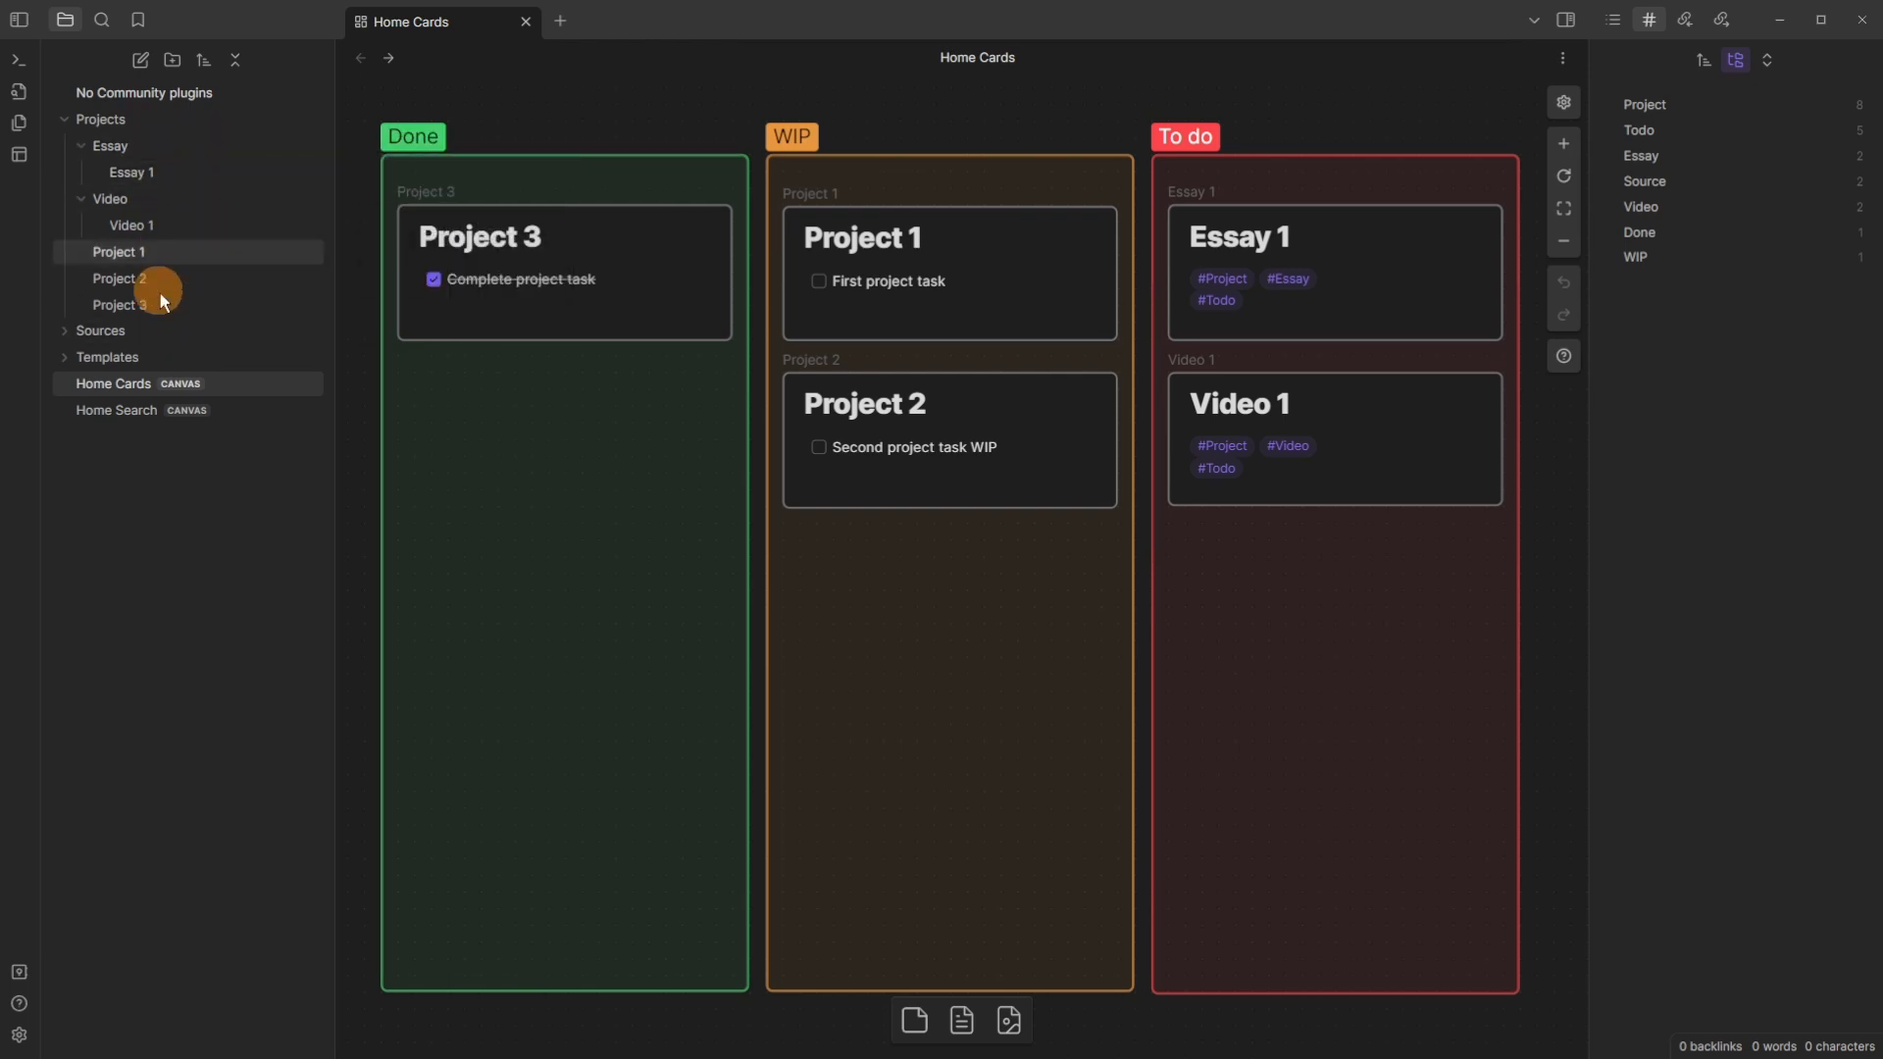
Step: Show the bookmarks and expand the To do, WIP and Done groups to examine their notes
mouse_move(159, 272)
left_mouse_down()
mouse_move(191, 232)
mouse_move(183, 249)
mouse_move(156, 121)
mouse_move(162, 264)
left_mouse_up()
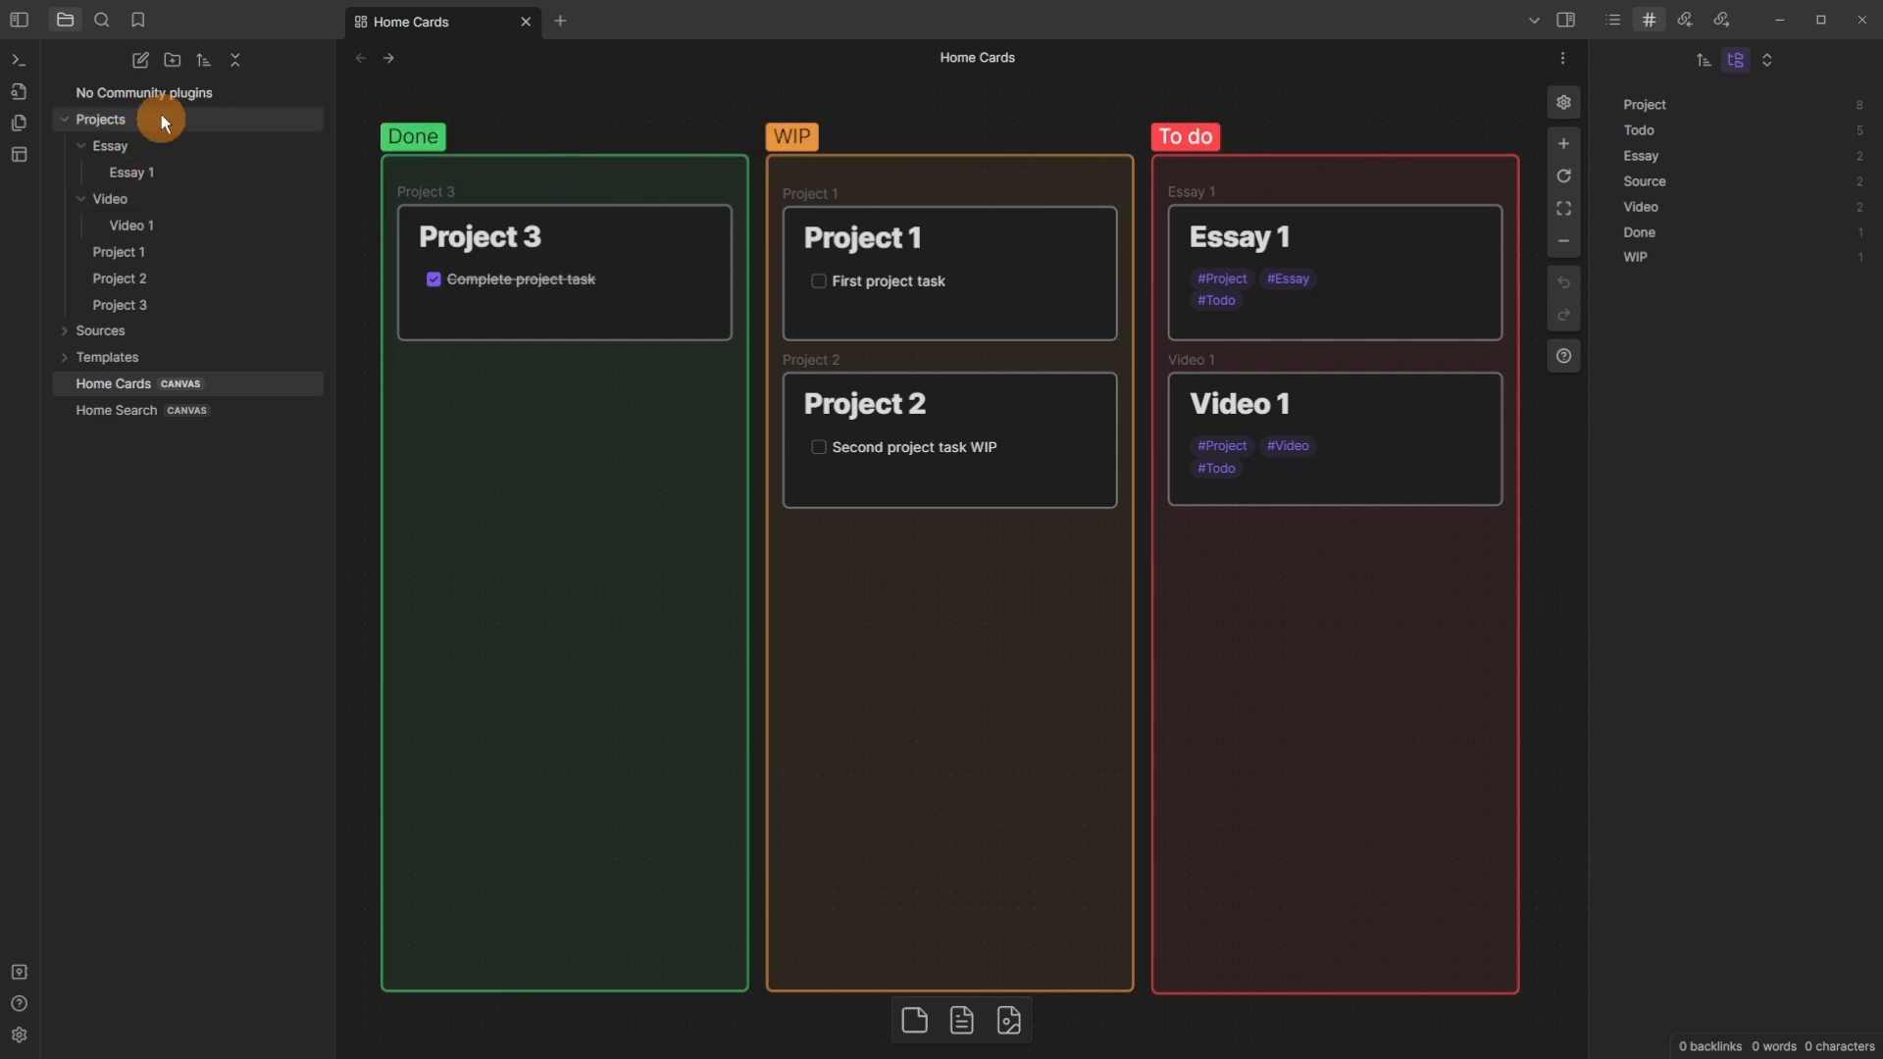
left_click(137, 22)
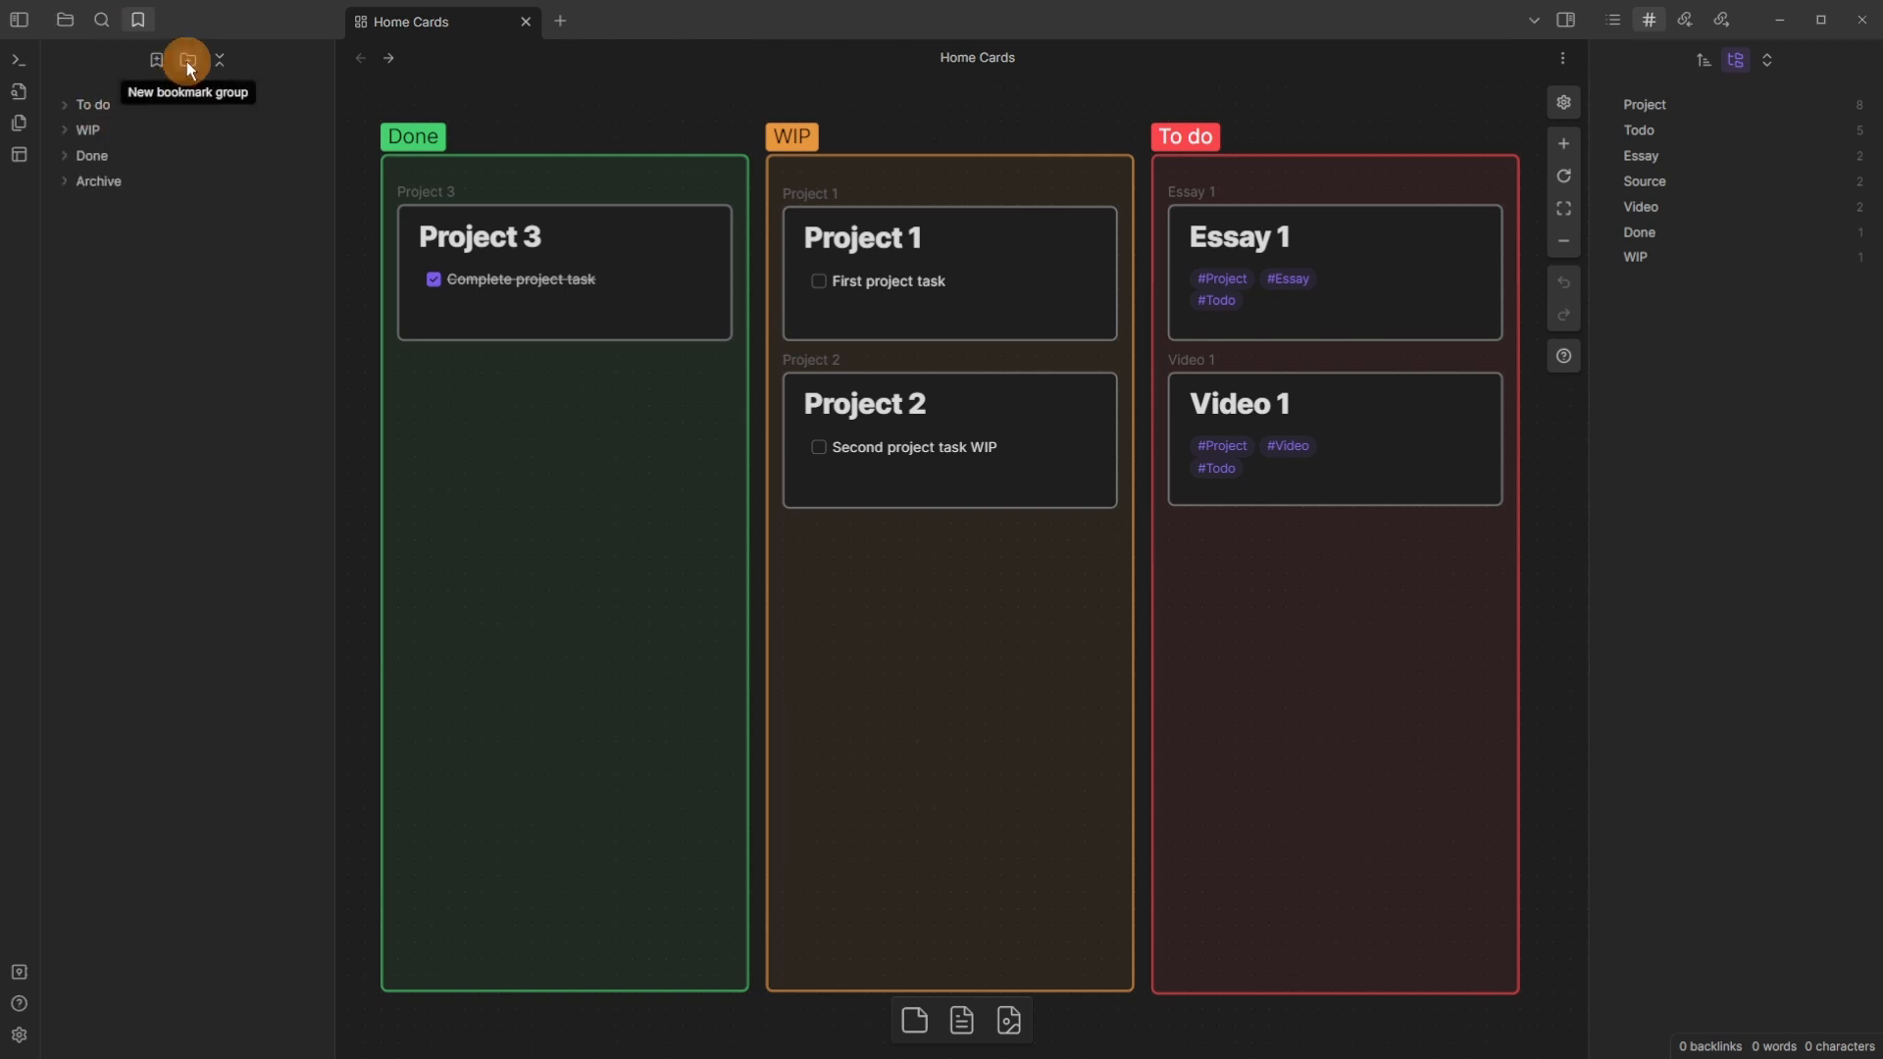
left_click(121, 104)
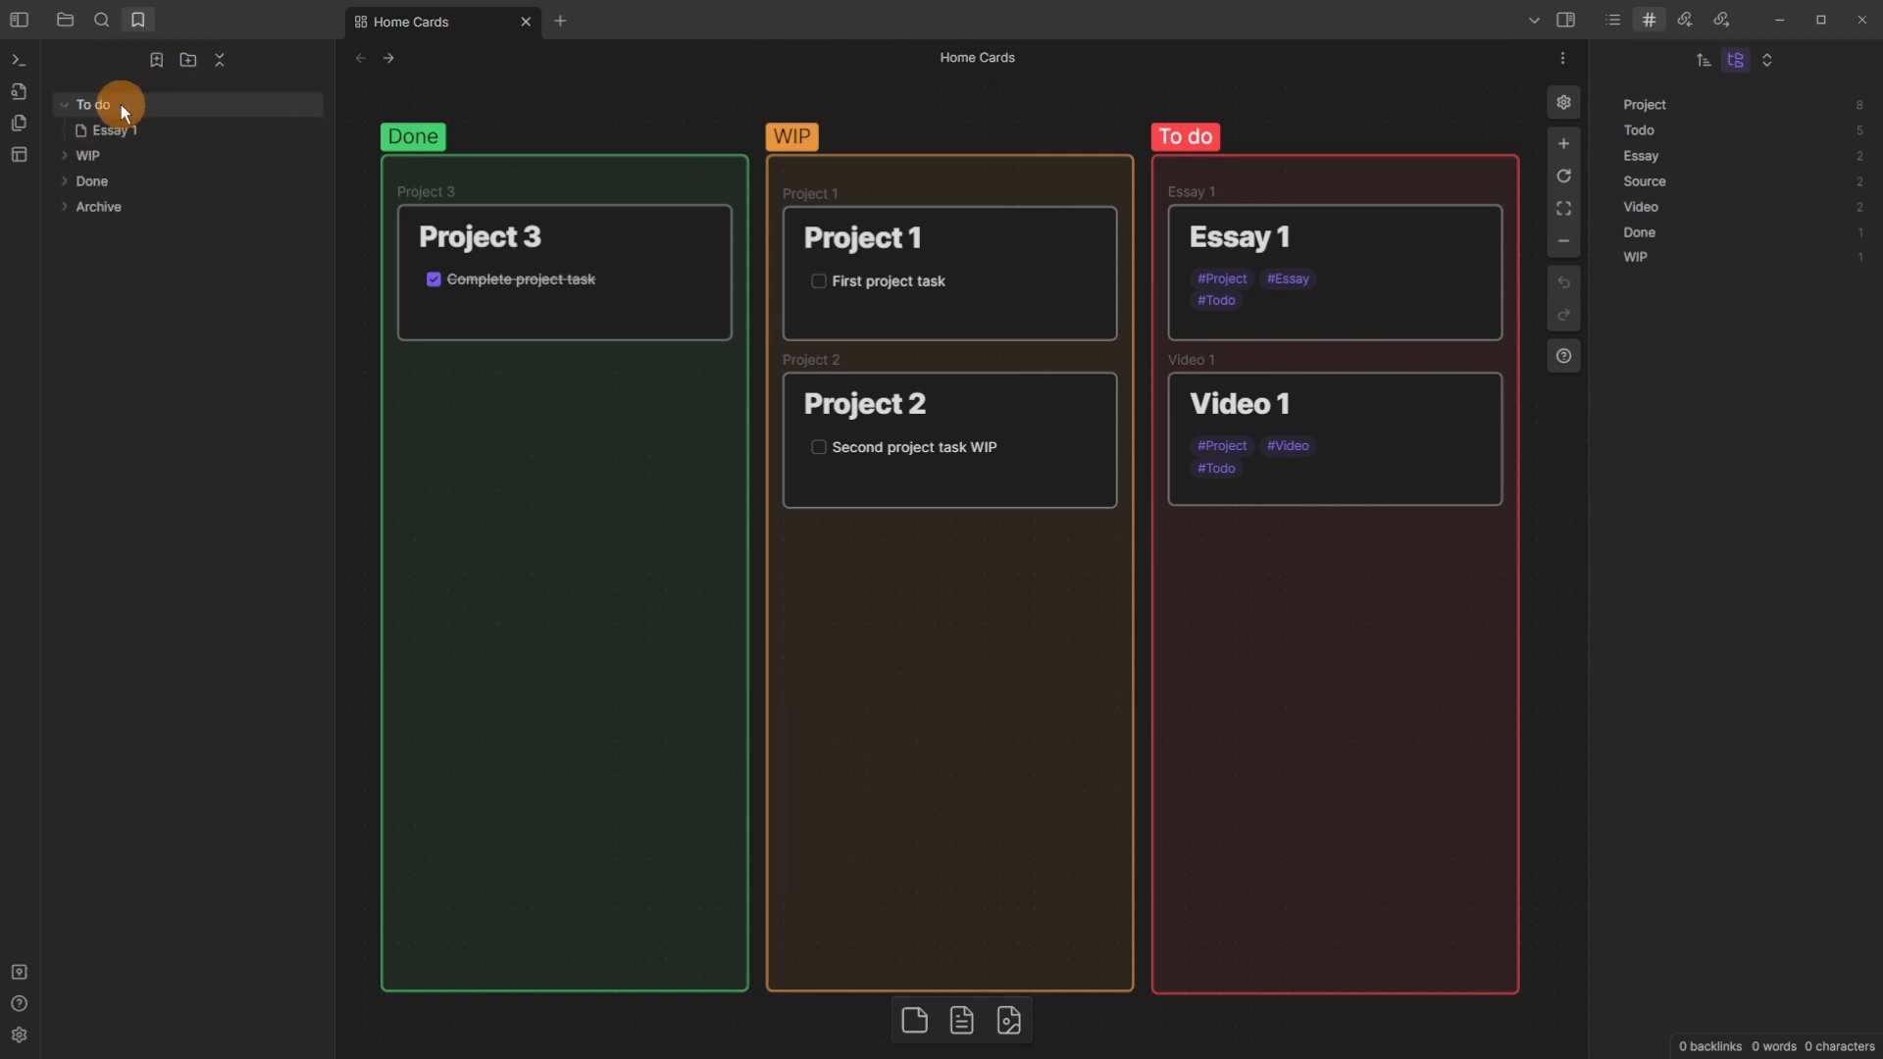
left_click(156, 160)
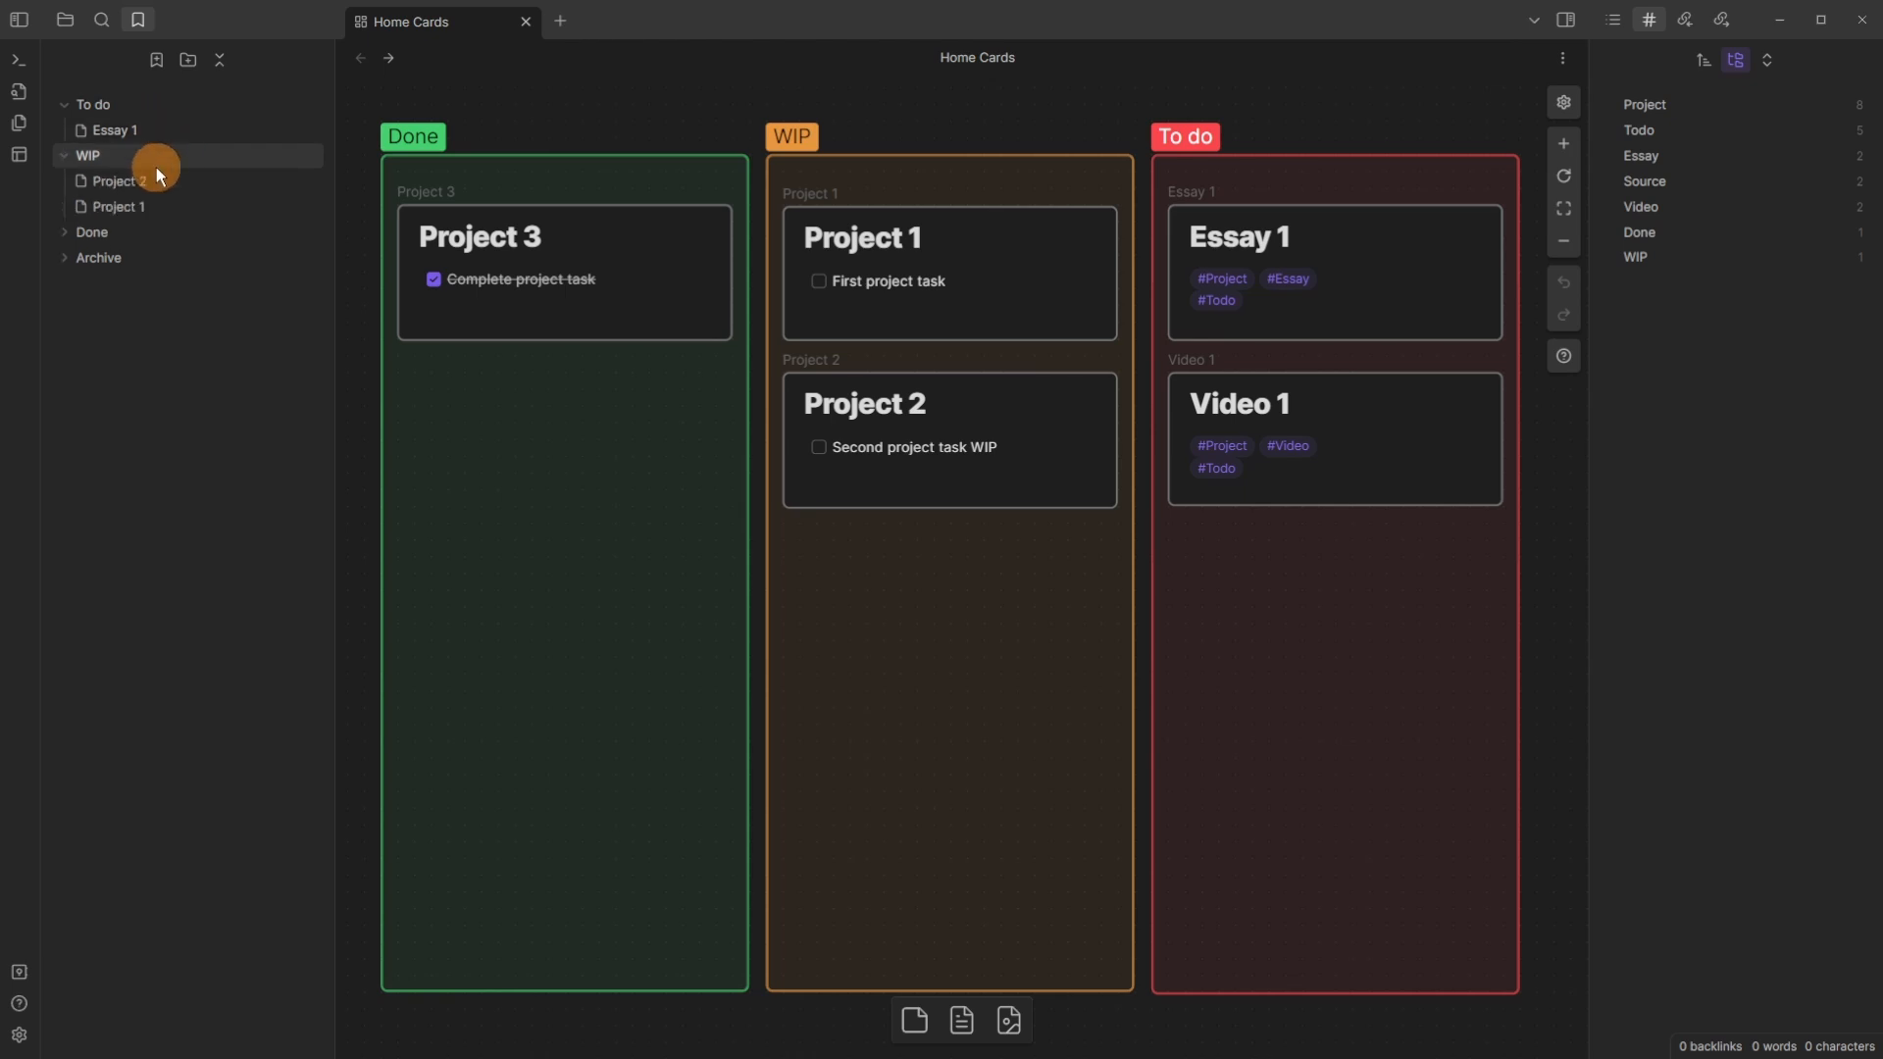
left_click(172, 232)
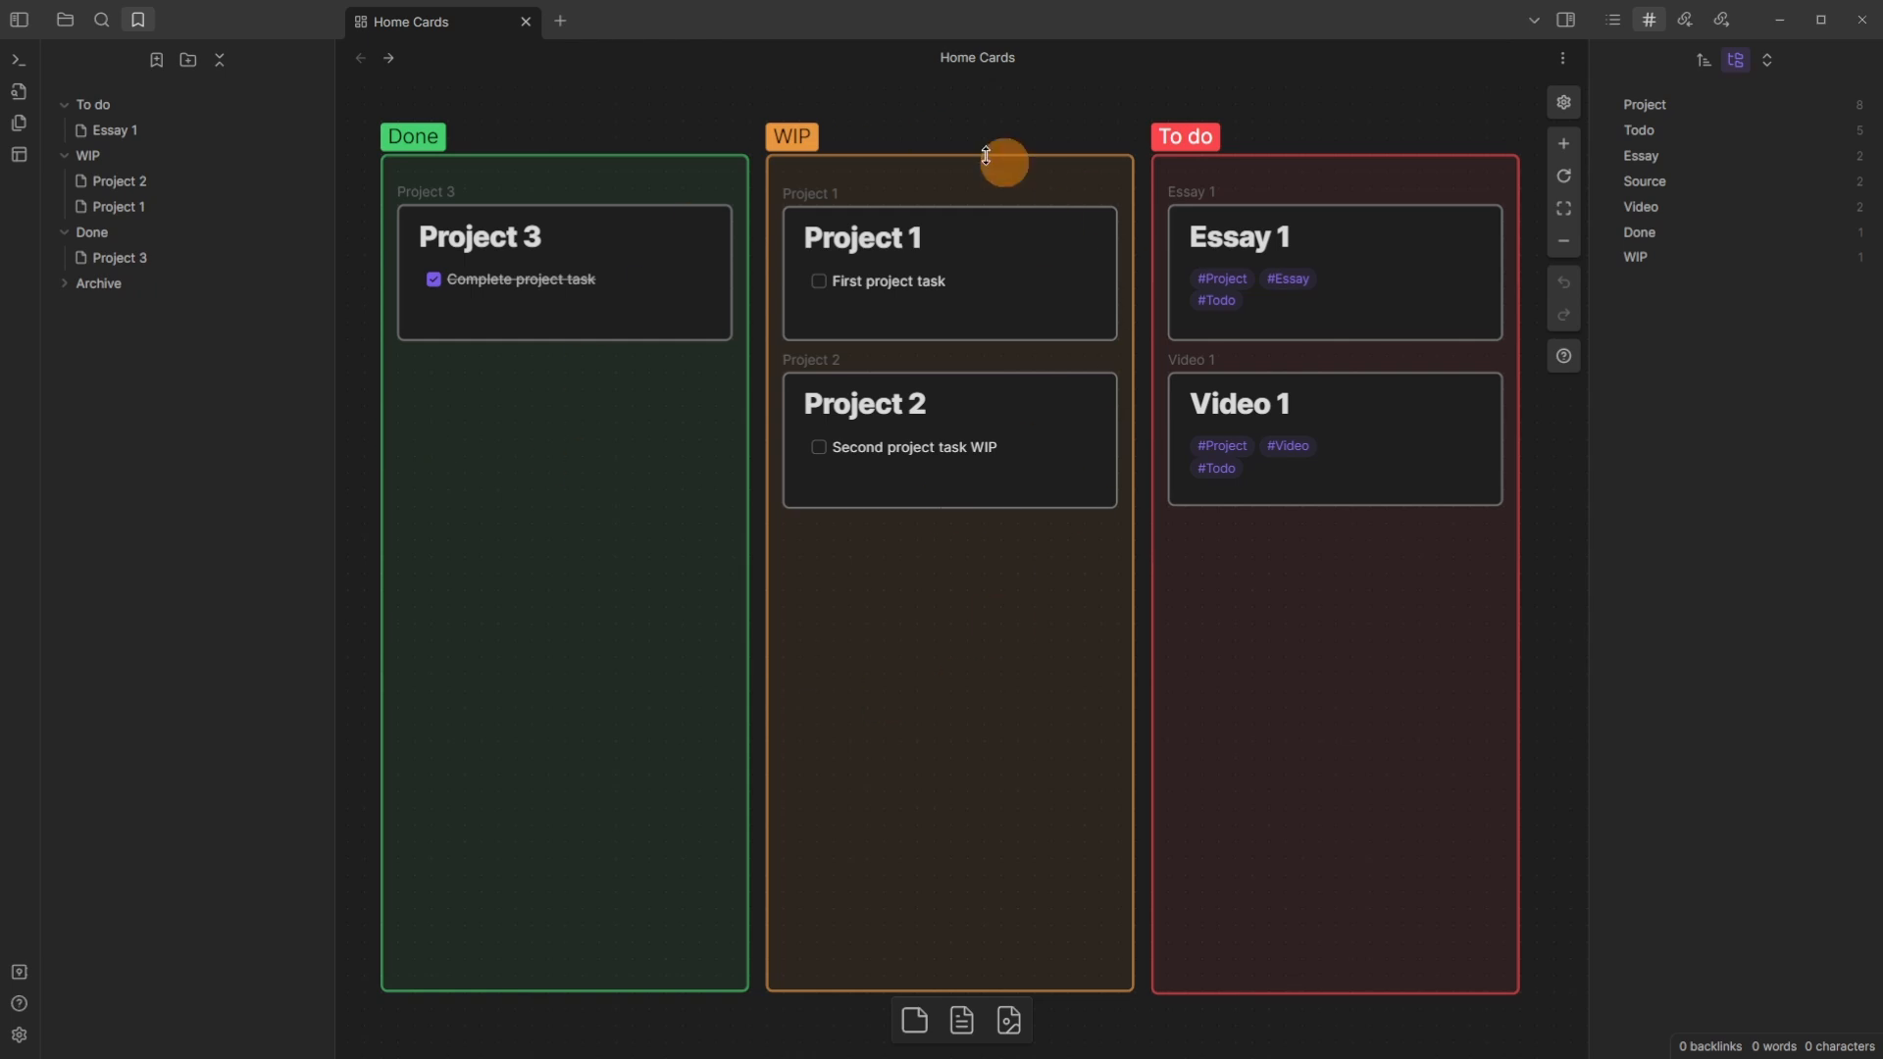
Step: Move the Project 3 bookmark into the WIP group and back into the Done group
left_click_drag(141, 259, 180, 172)
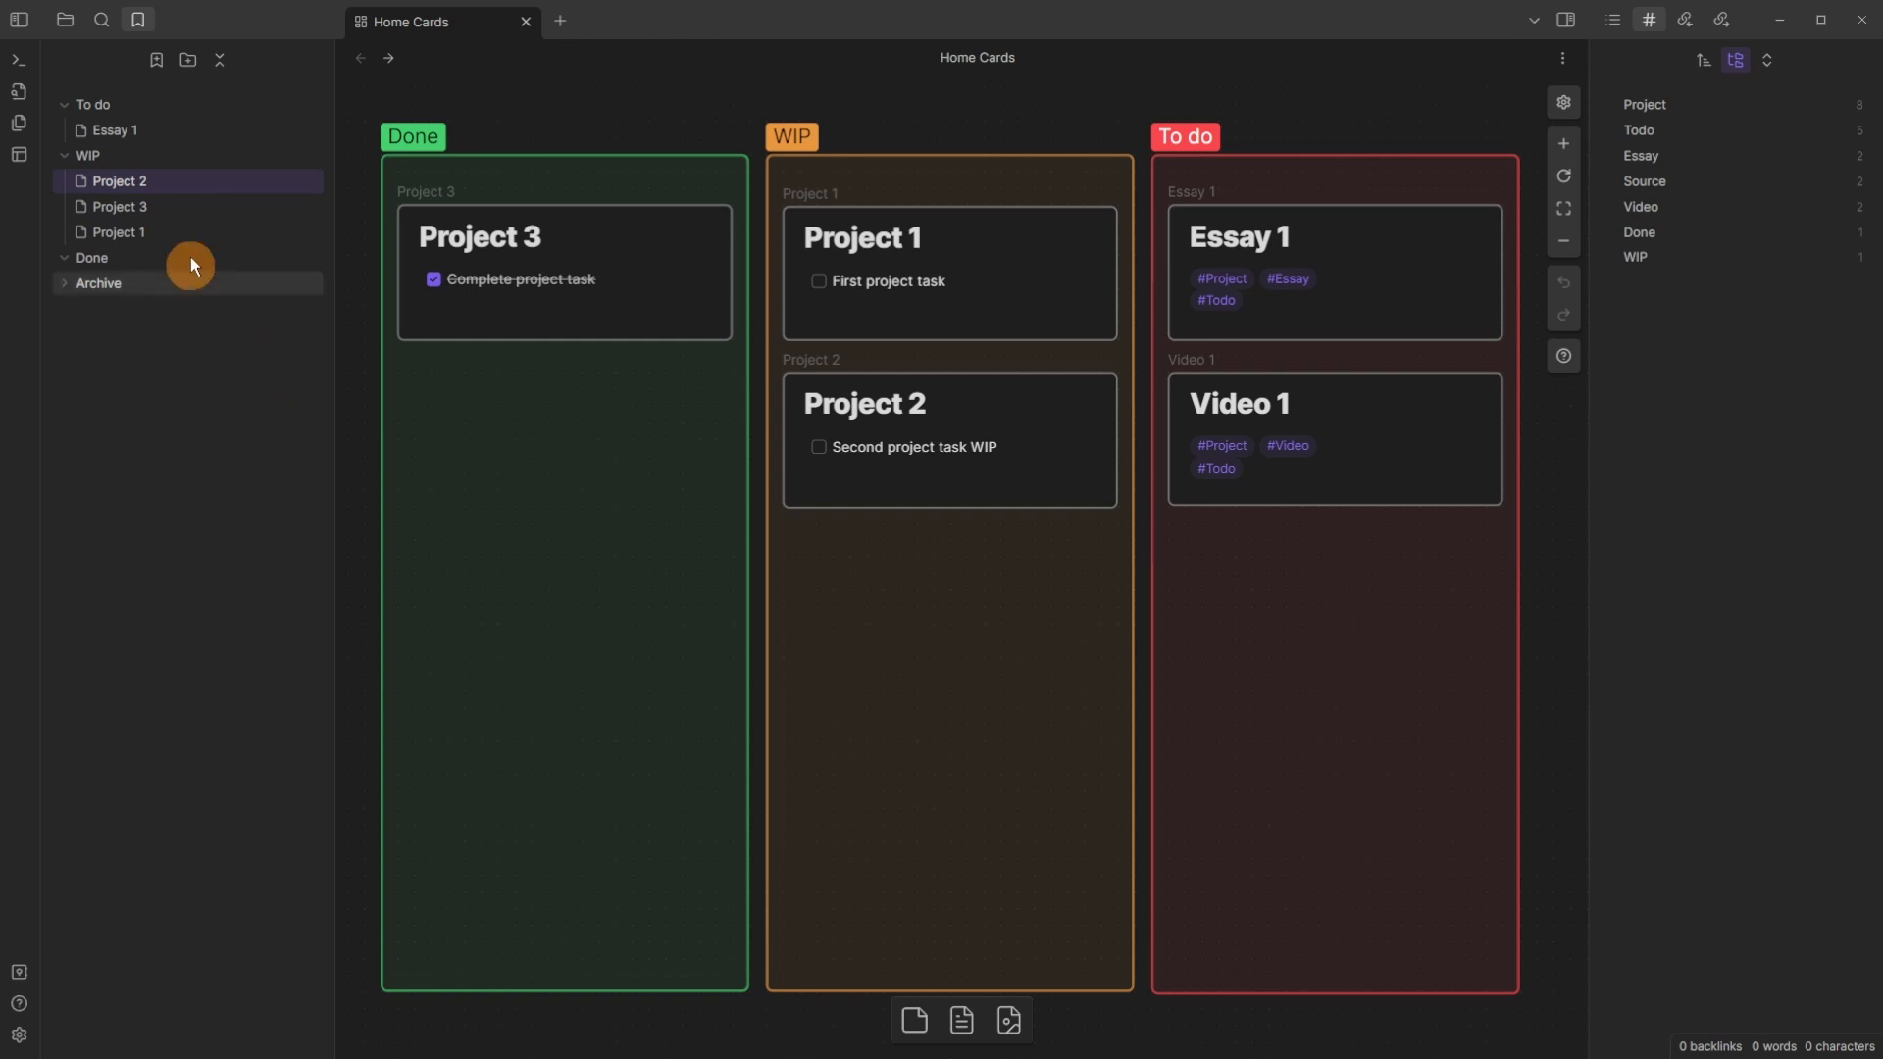
left_click_drag(146, 203, 144, 253)
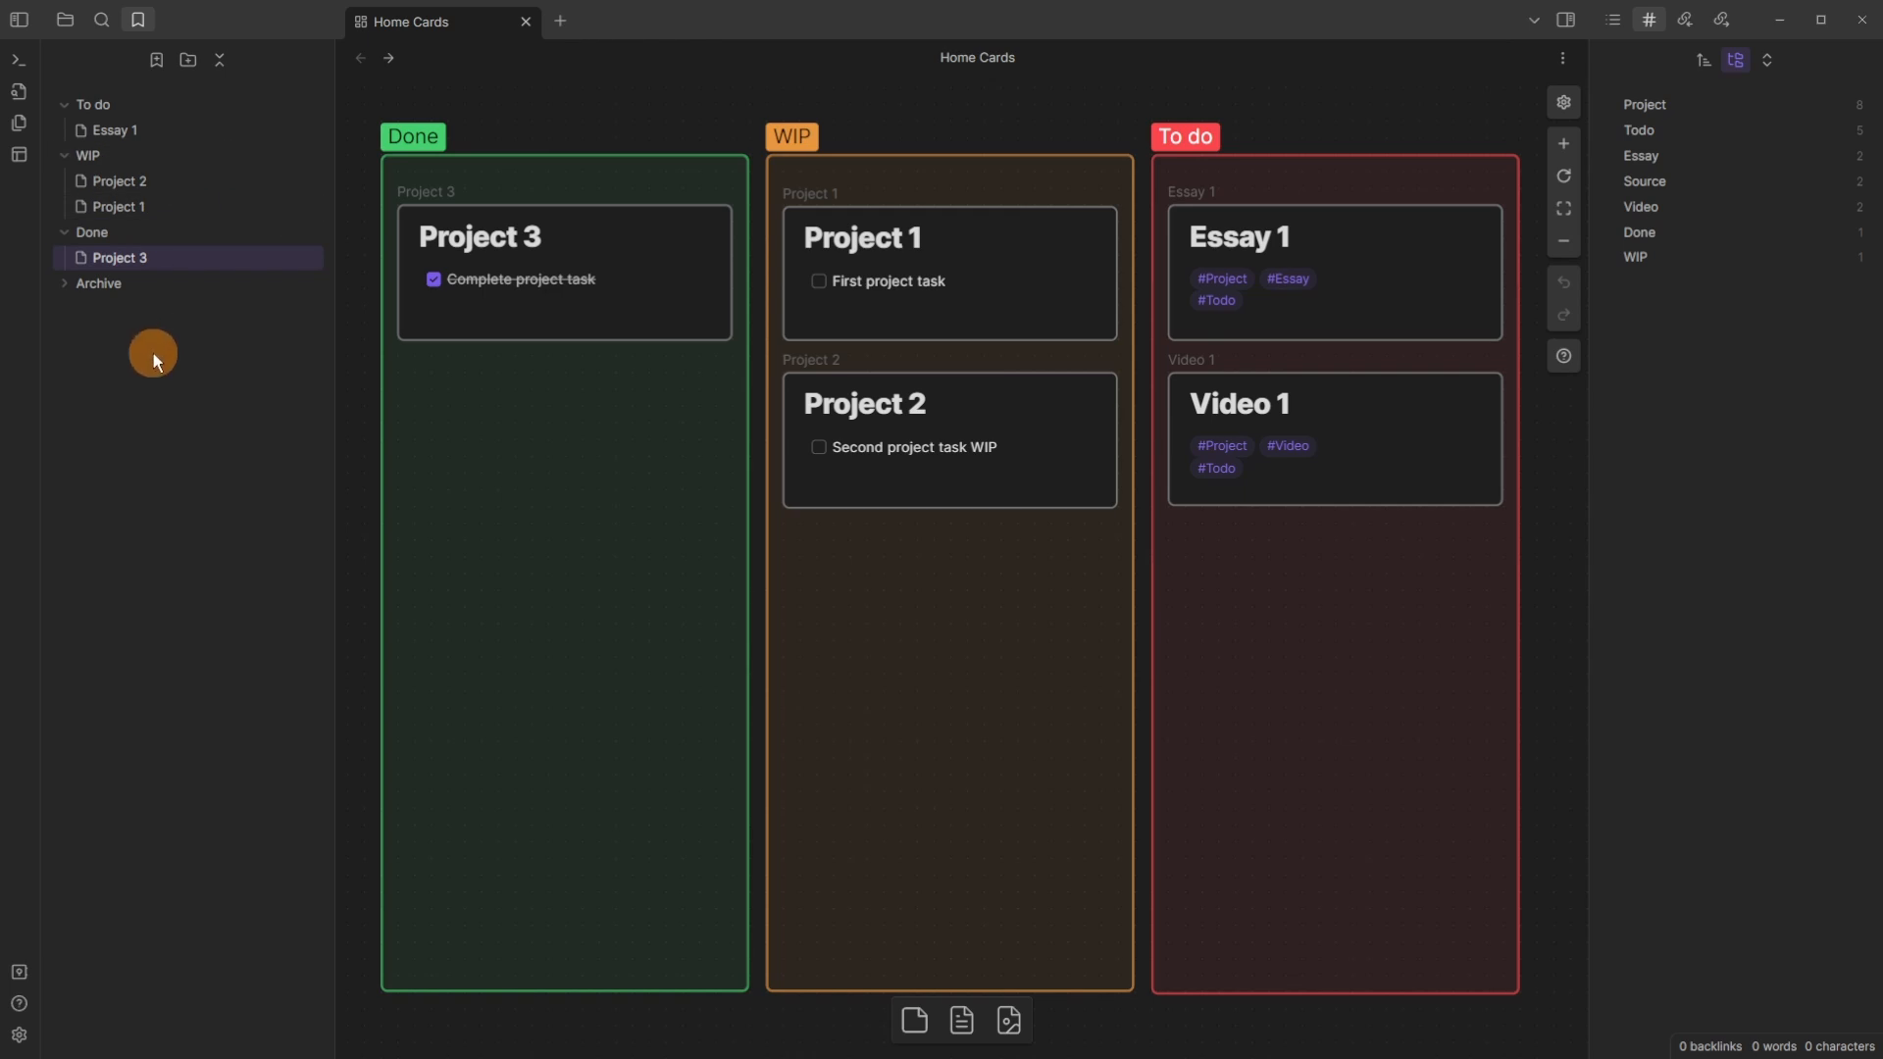
Step: Dock the Bookmarks pane below the file list, and the backlinks and outgoing links panes below the tags pane
left_click(65, 20)
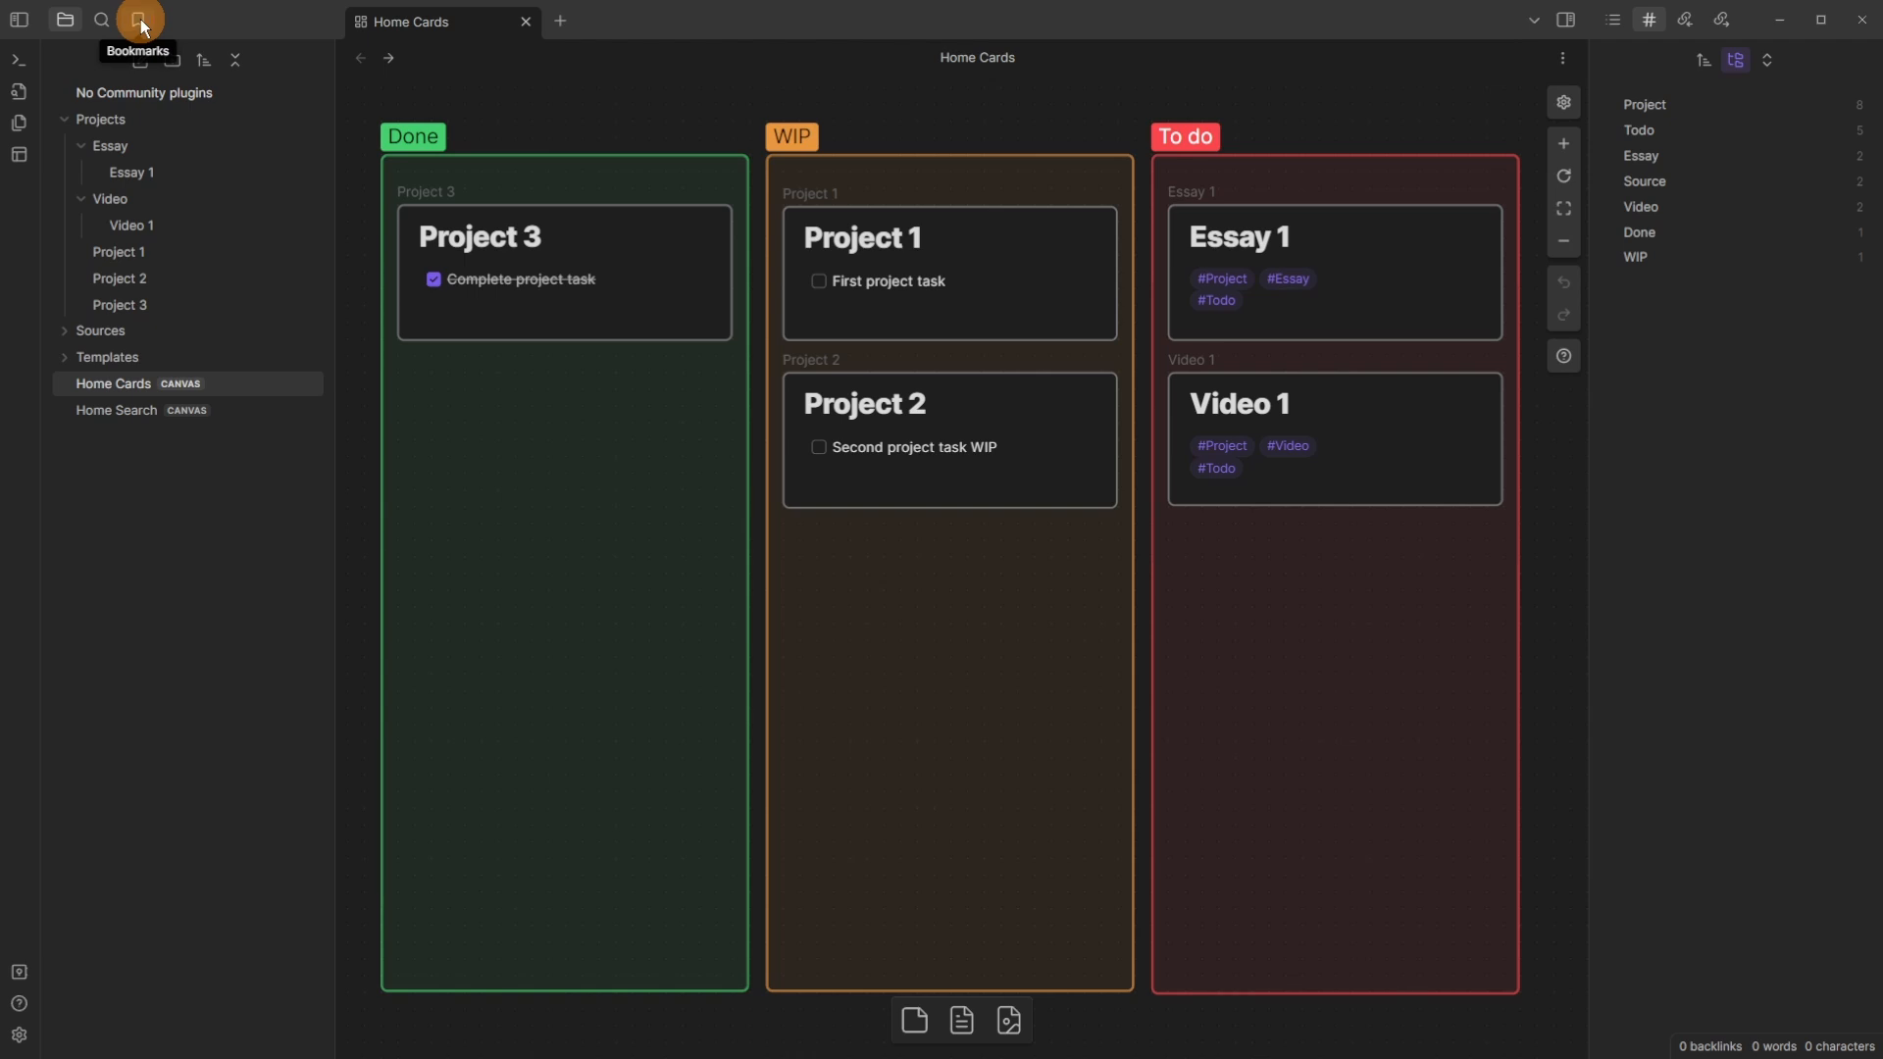
left_click_drag(139, 19, 149, 824)
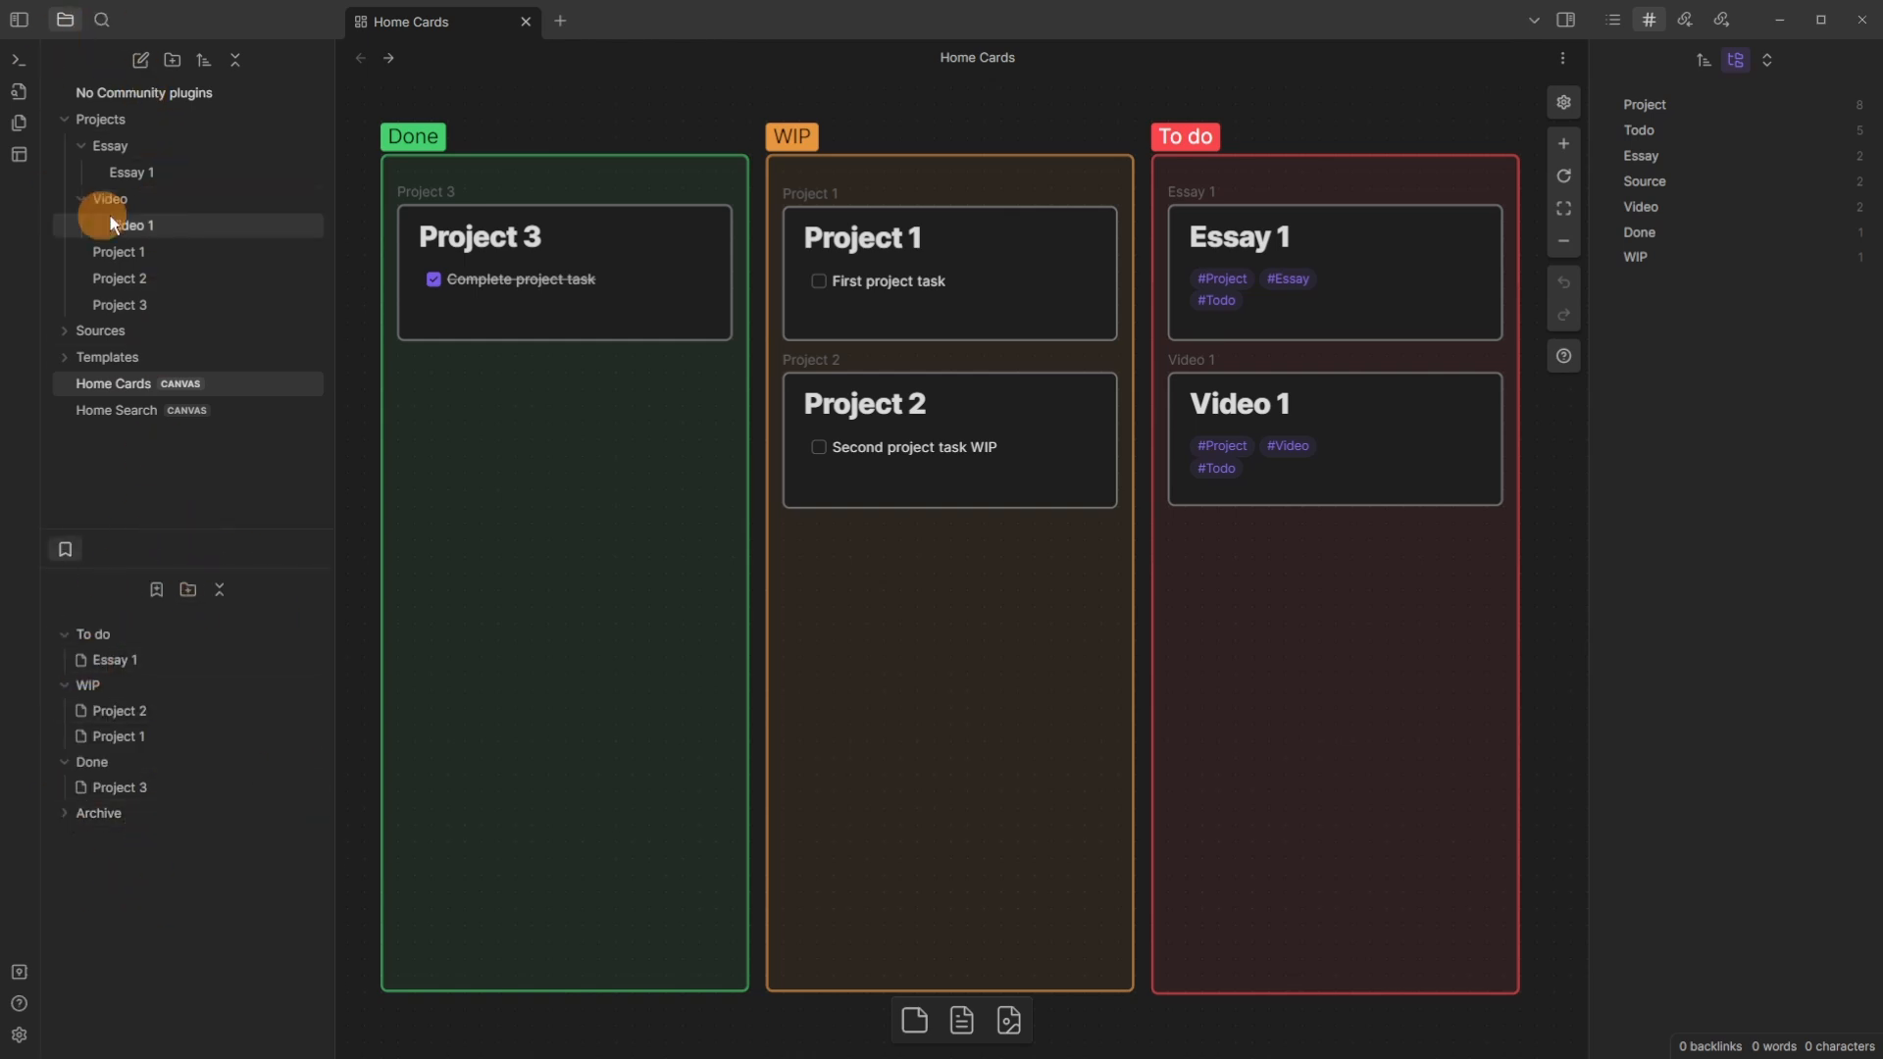
left_click_drag(1687, 20, 1681, 785)
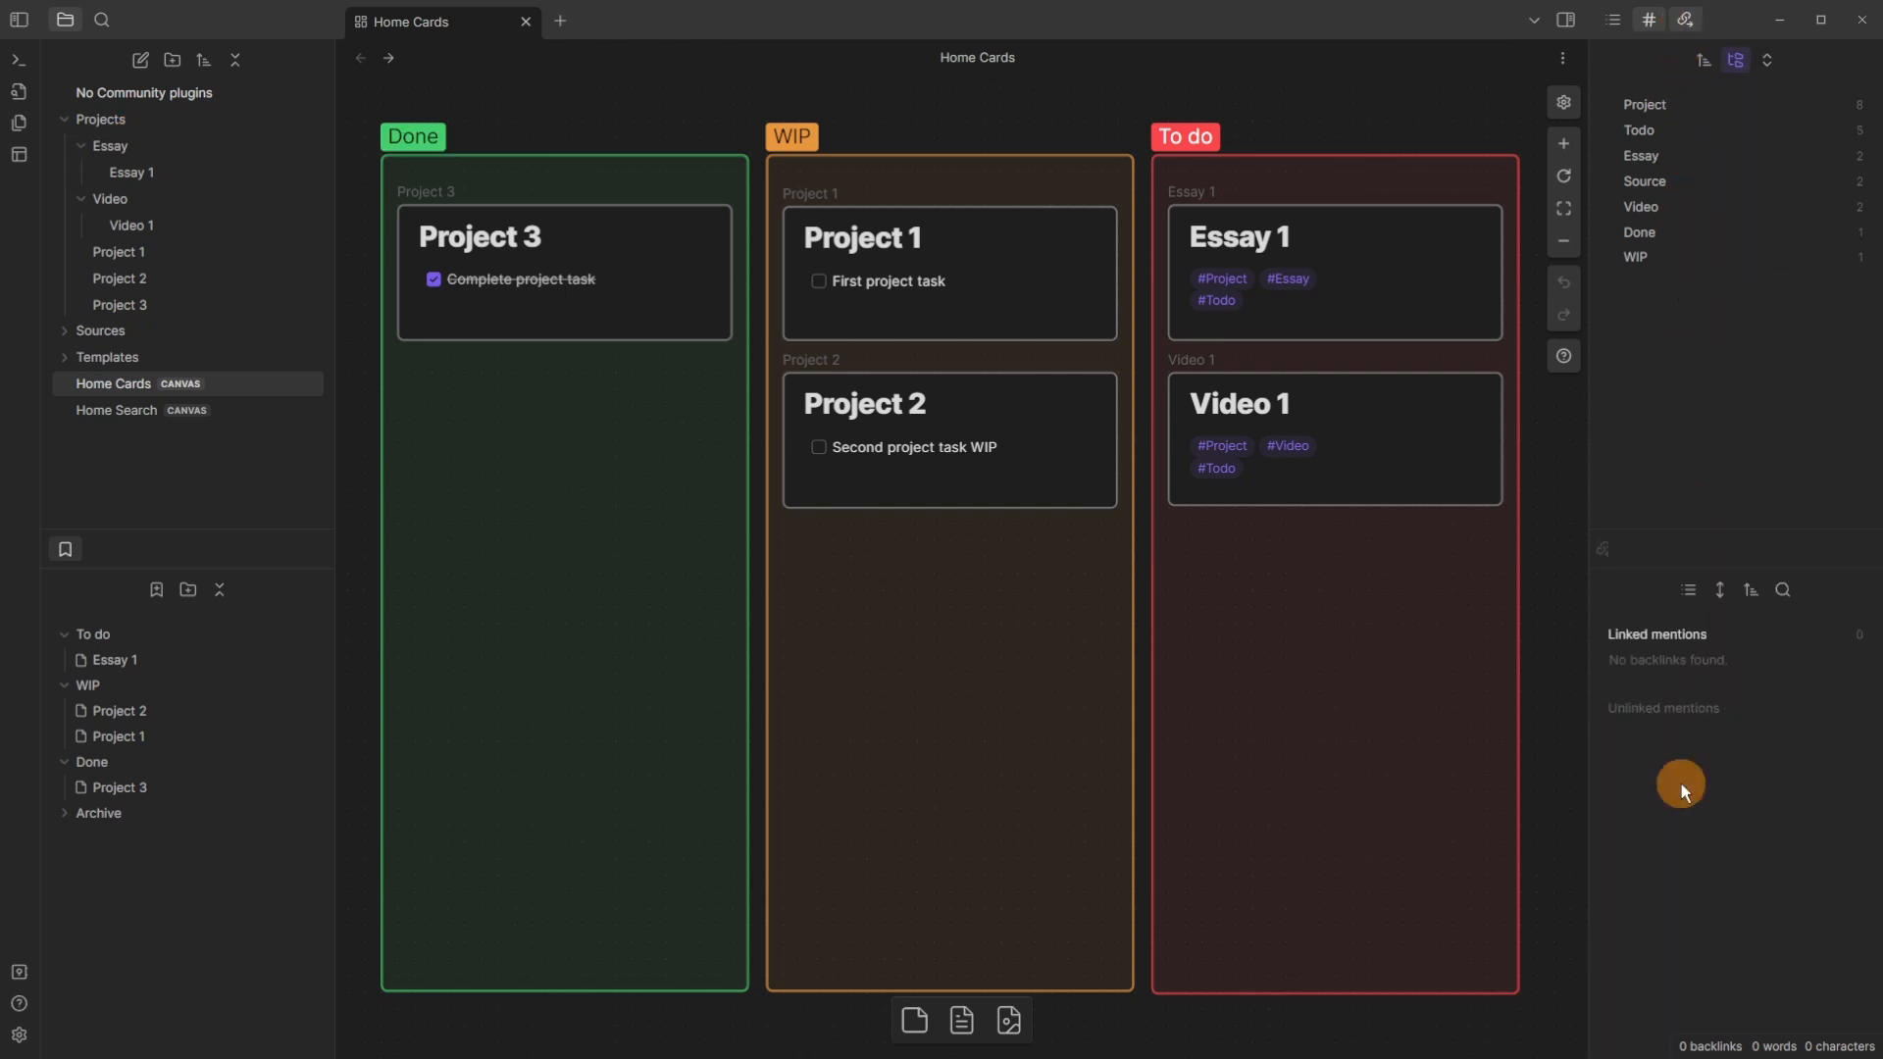
left_click_drag(1681, 19, 1651, 543)
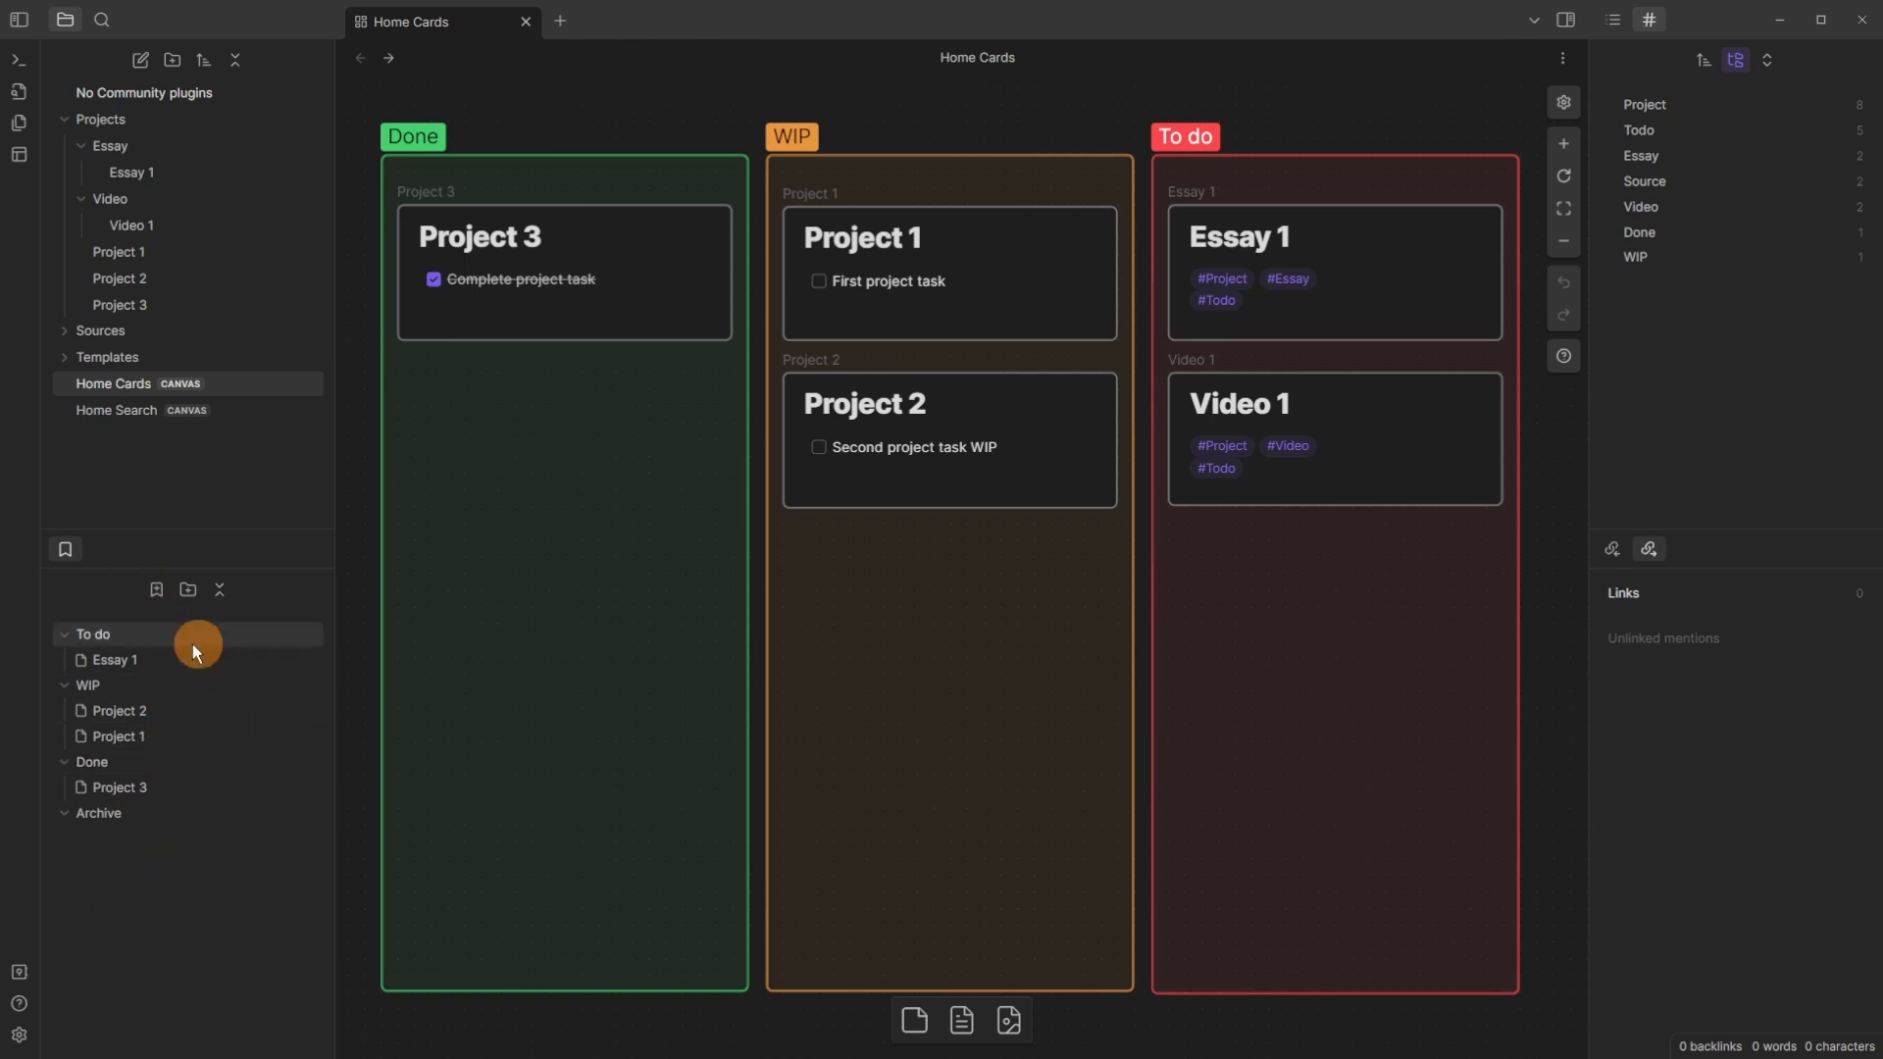
Step: Bookmark the Video 1 card's note with the title "Video Project 1" and move that bookmark into the To do group
right_click(166, 231)
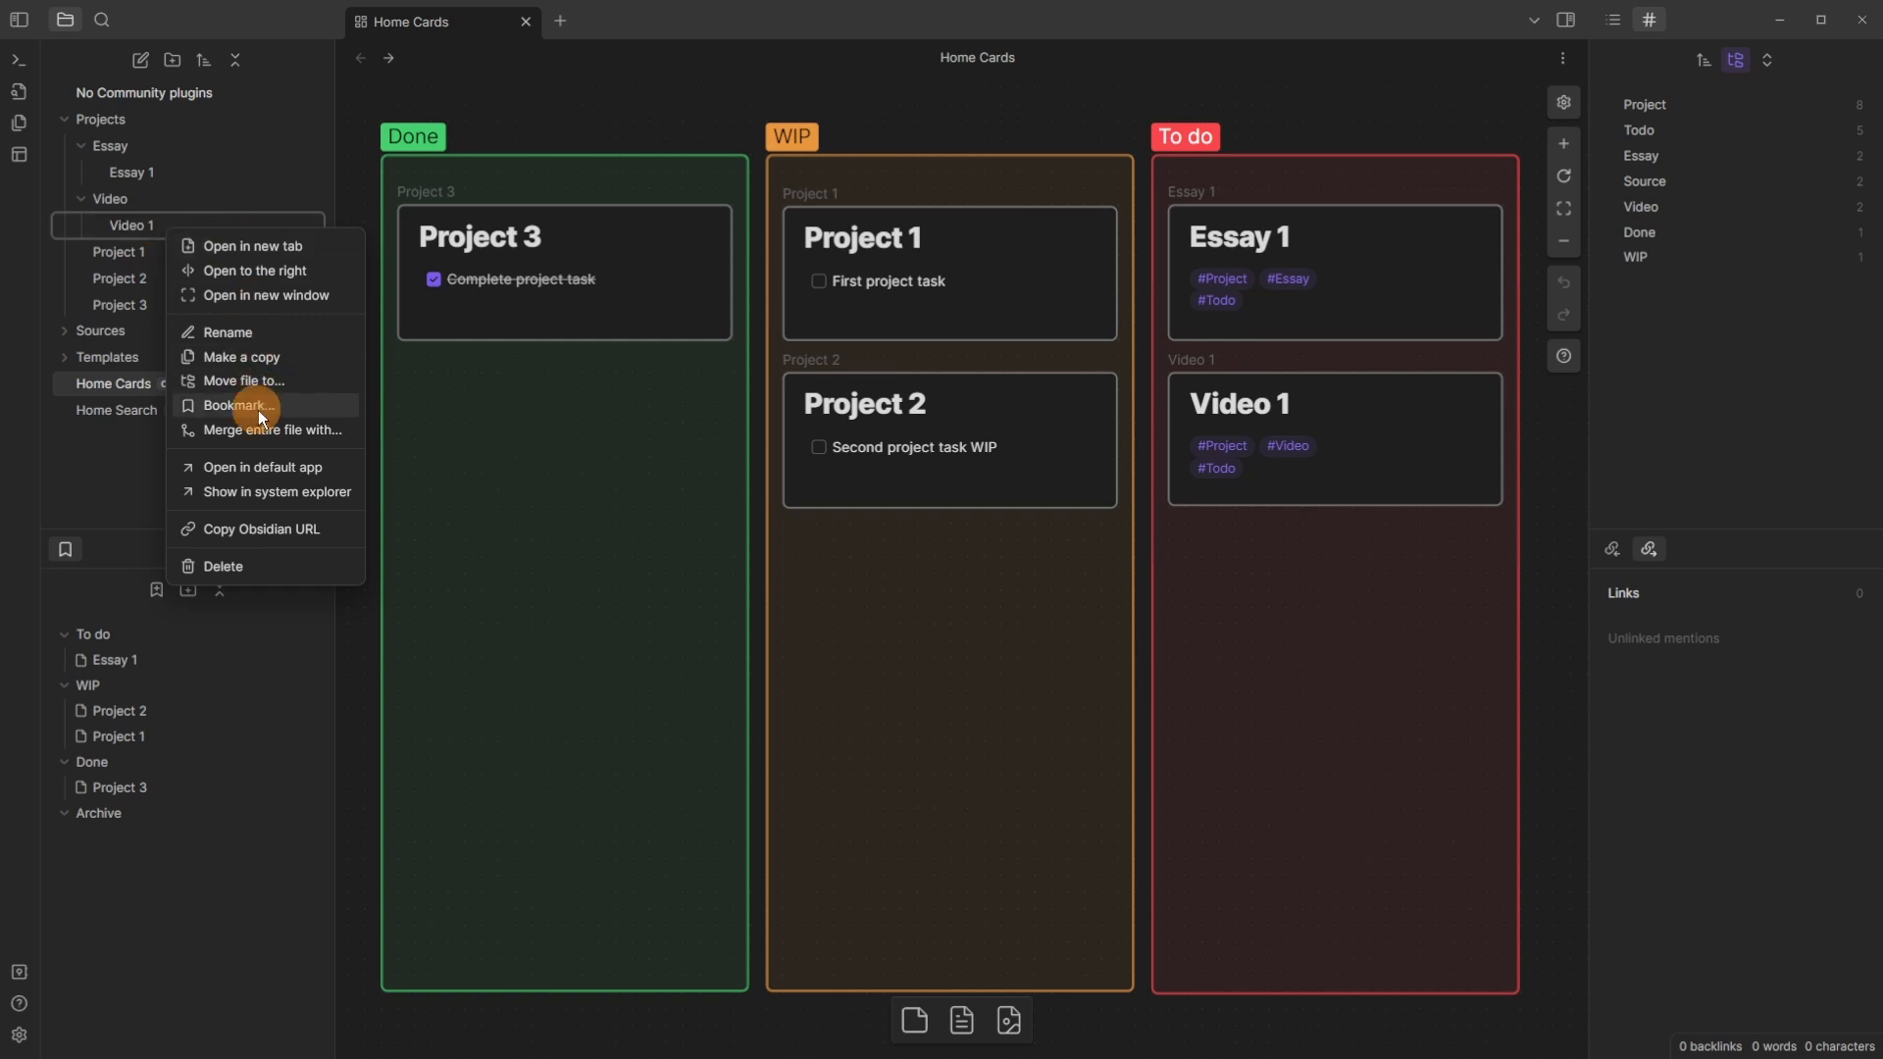
left_click(474, 436)
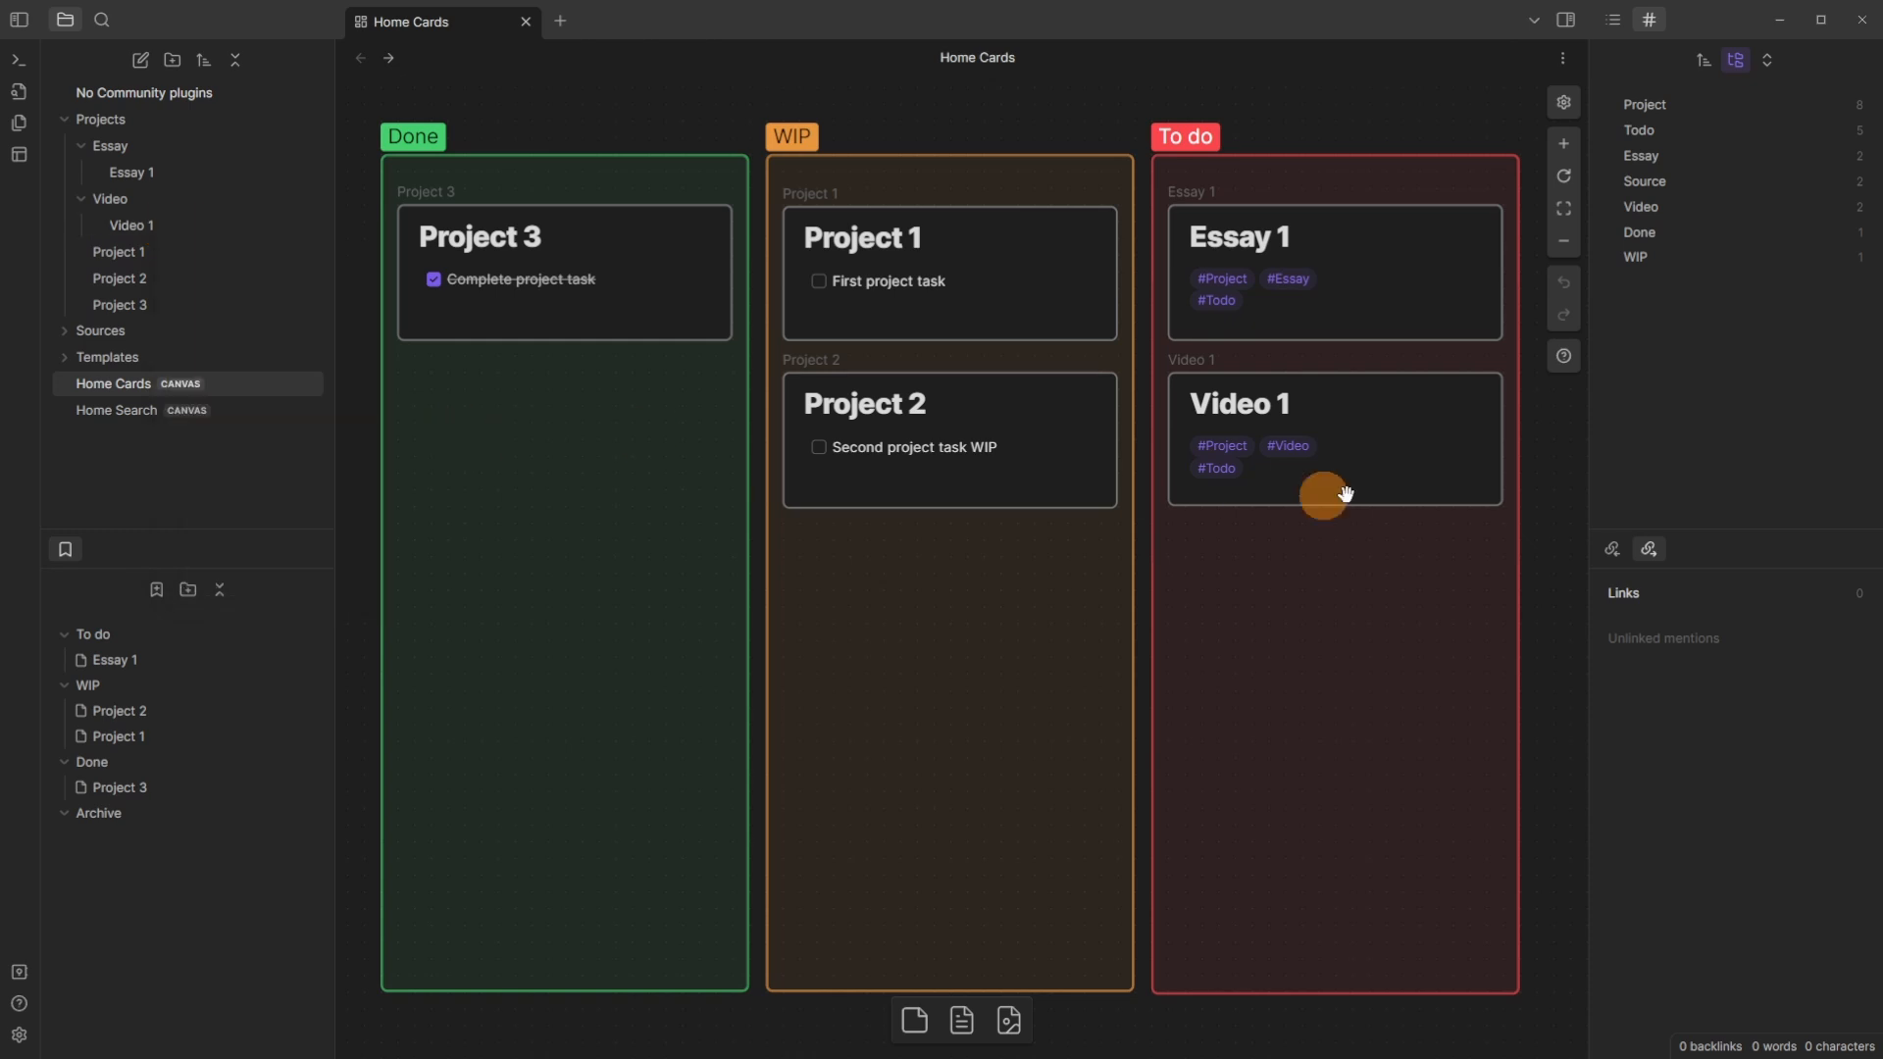
right_click(1365, 441)
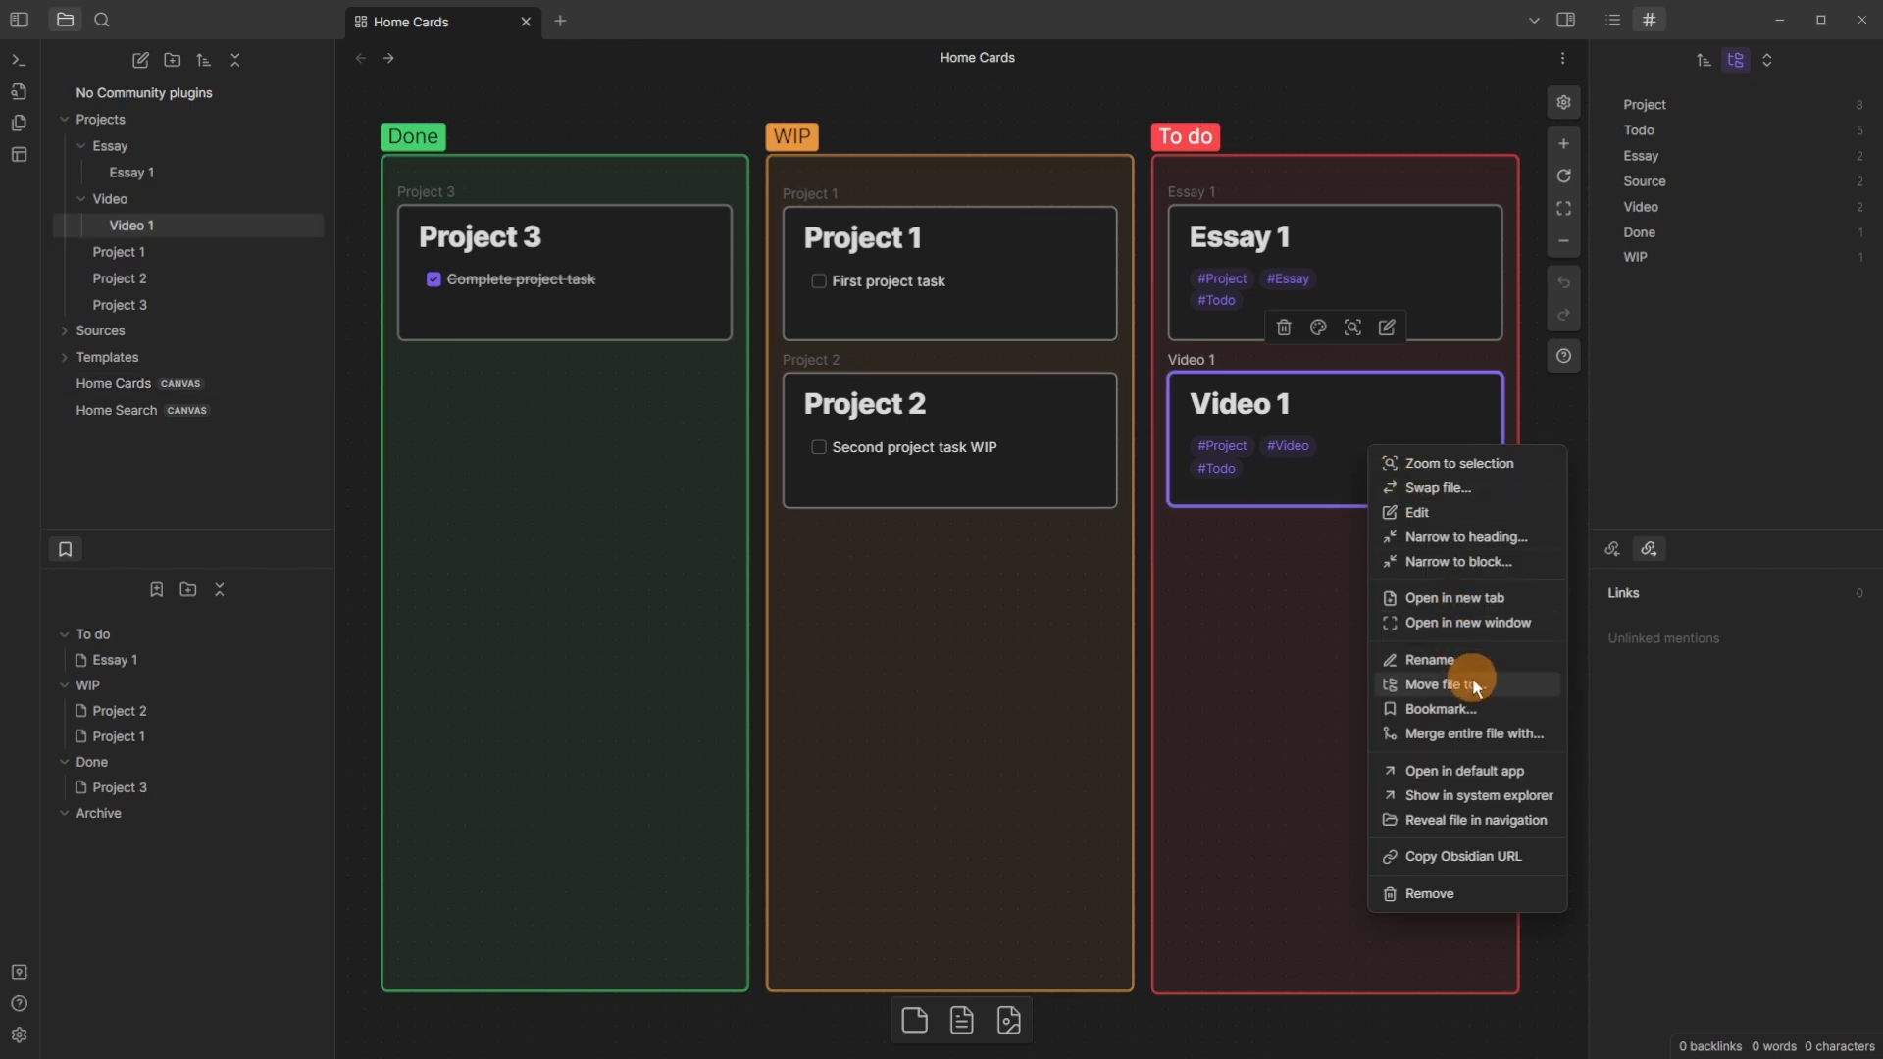
left_click(1480, 708)
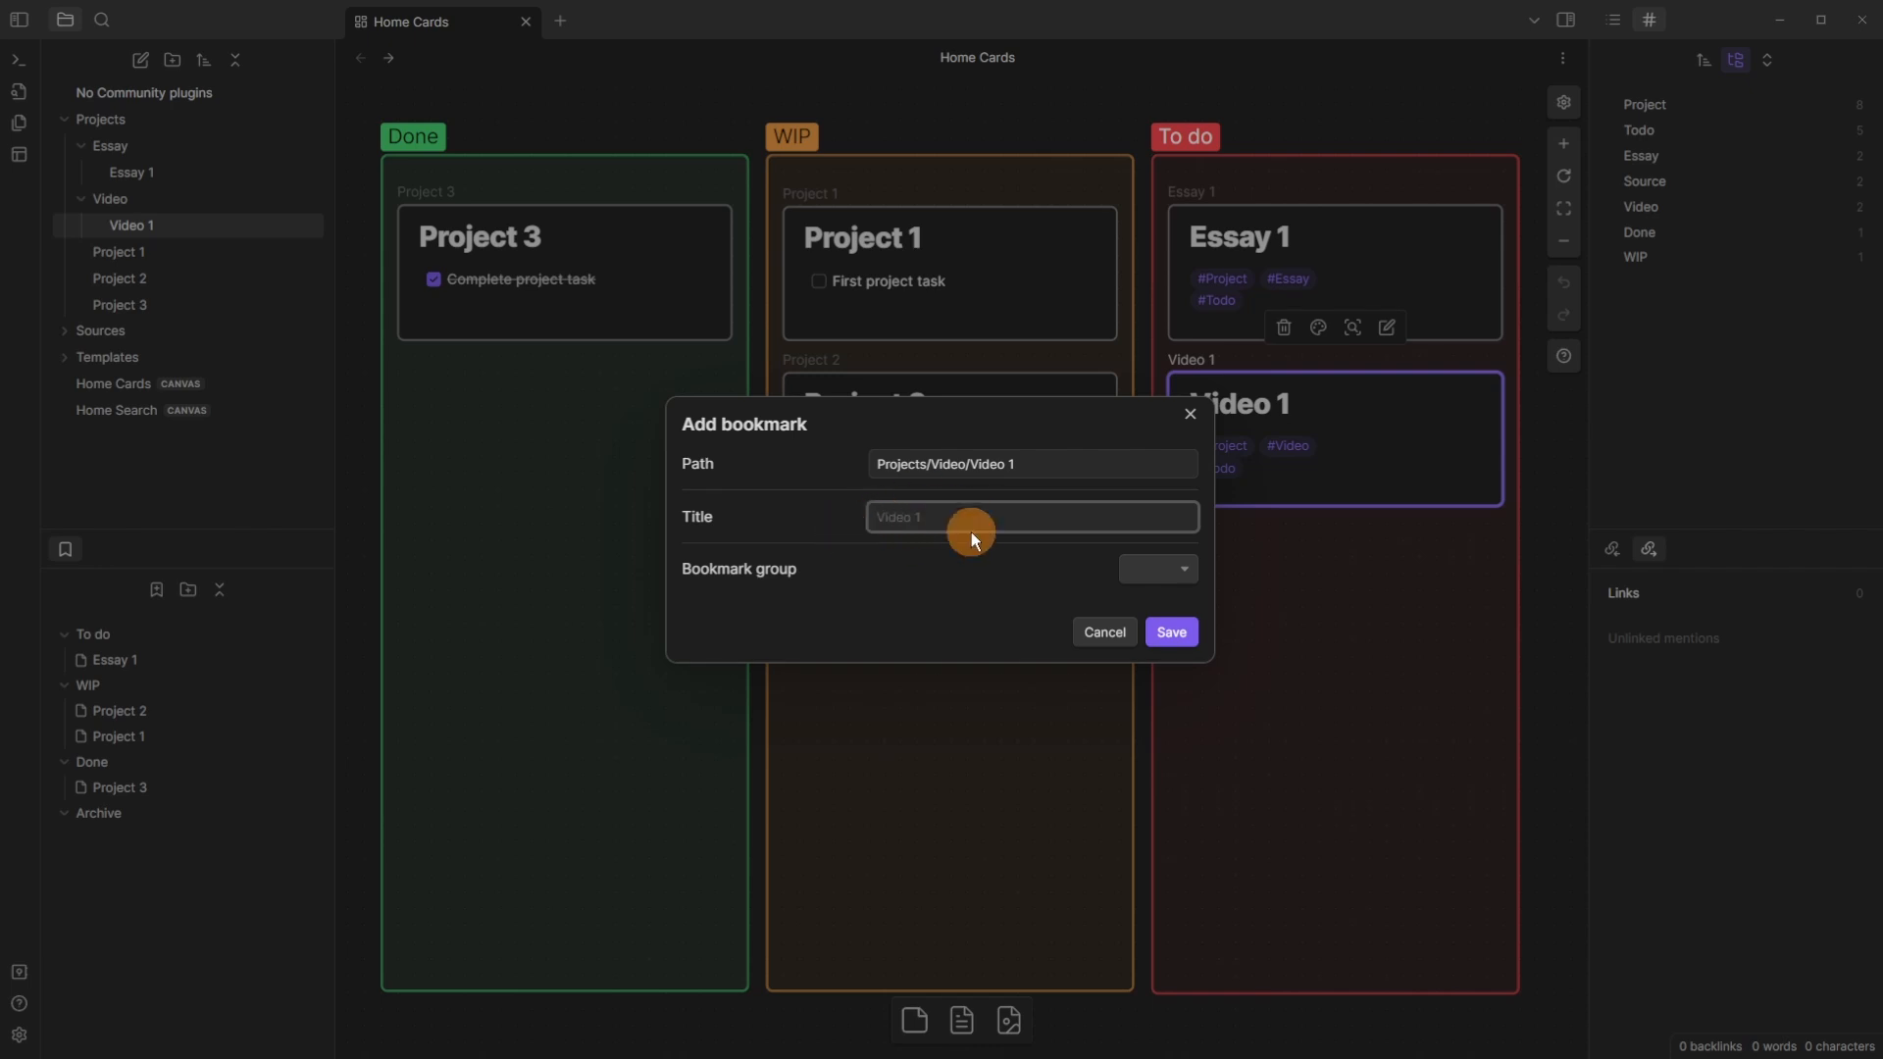
type("Video Project 1")
left_click(1159, 587)
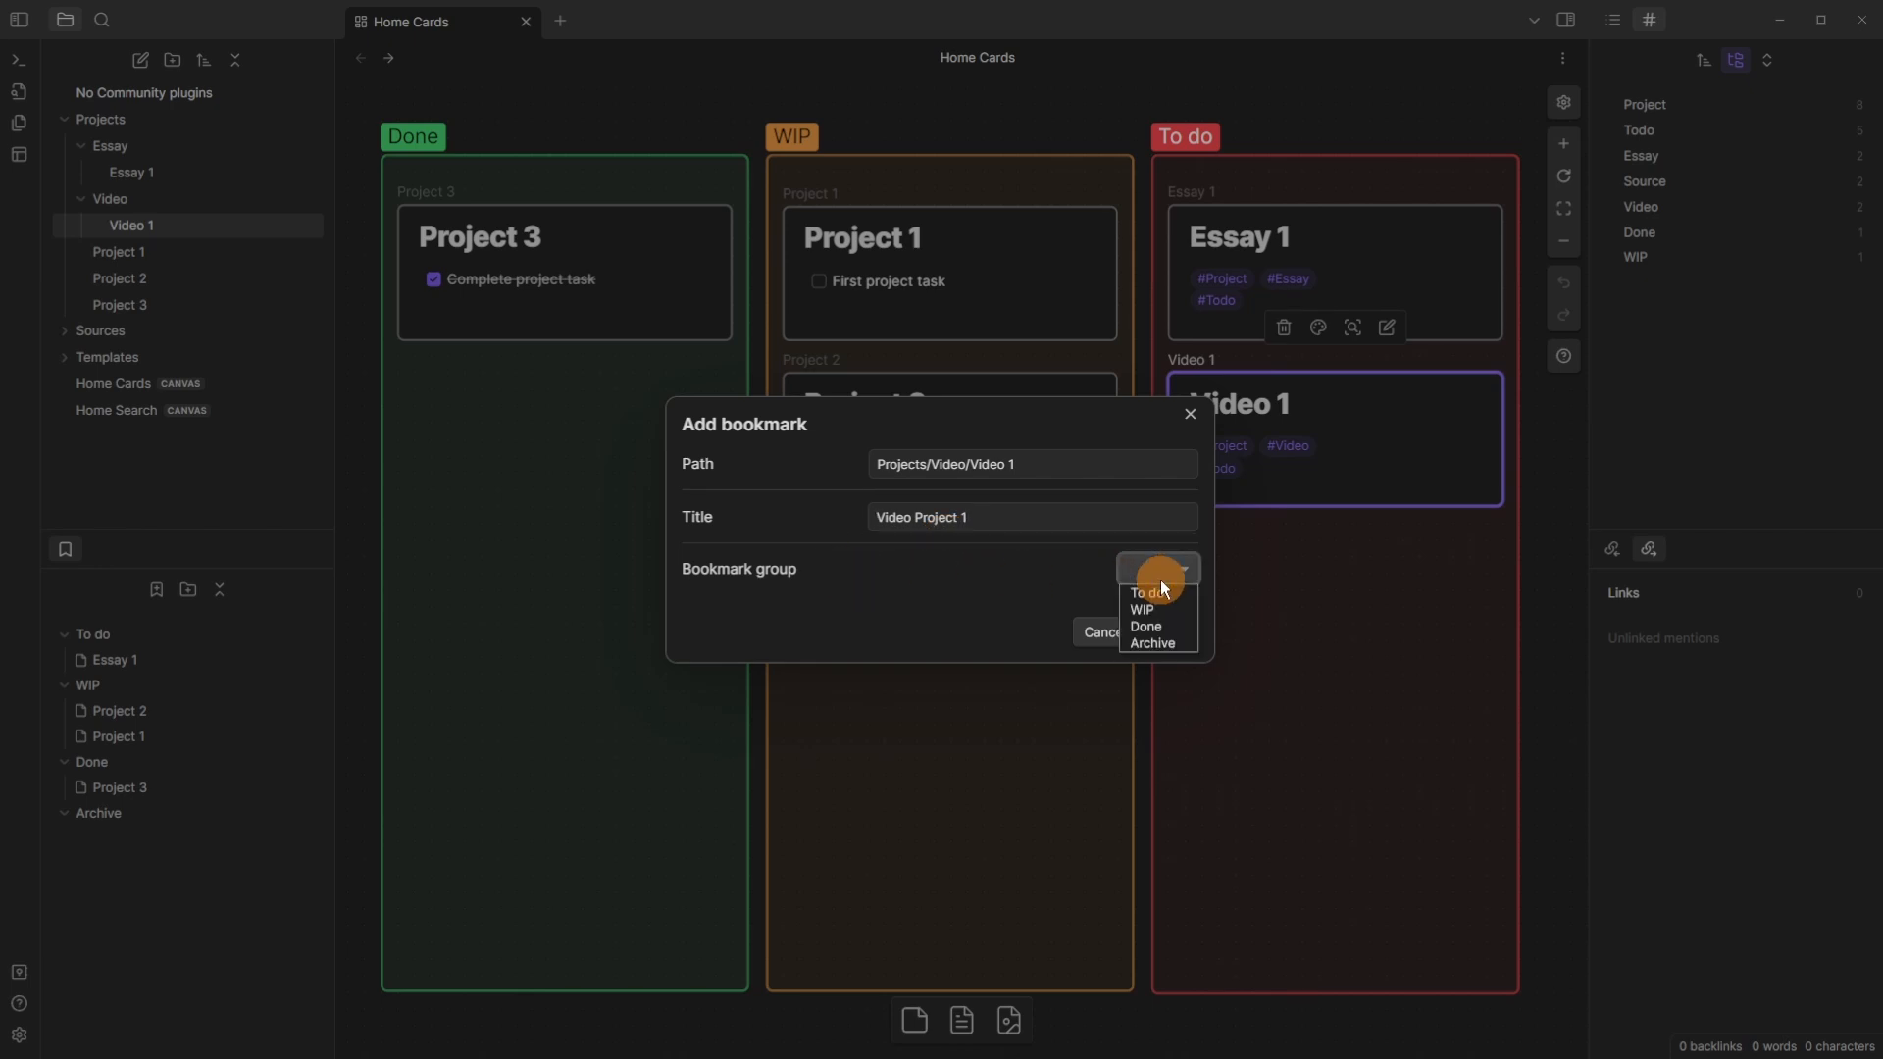
left_click(1112, 541)
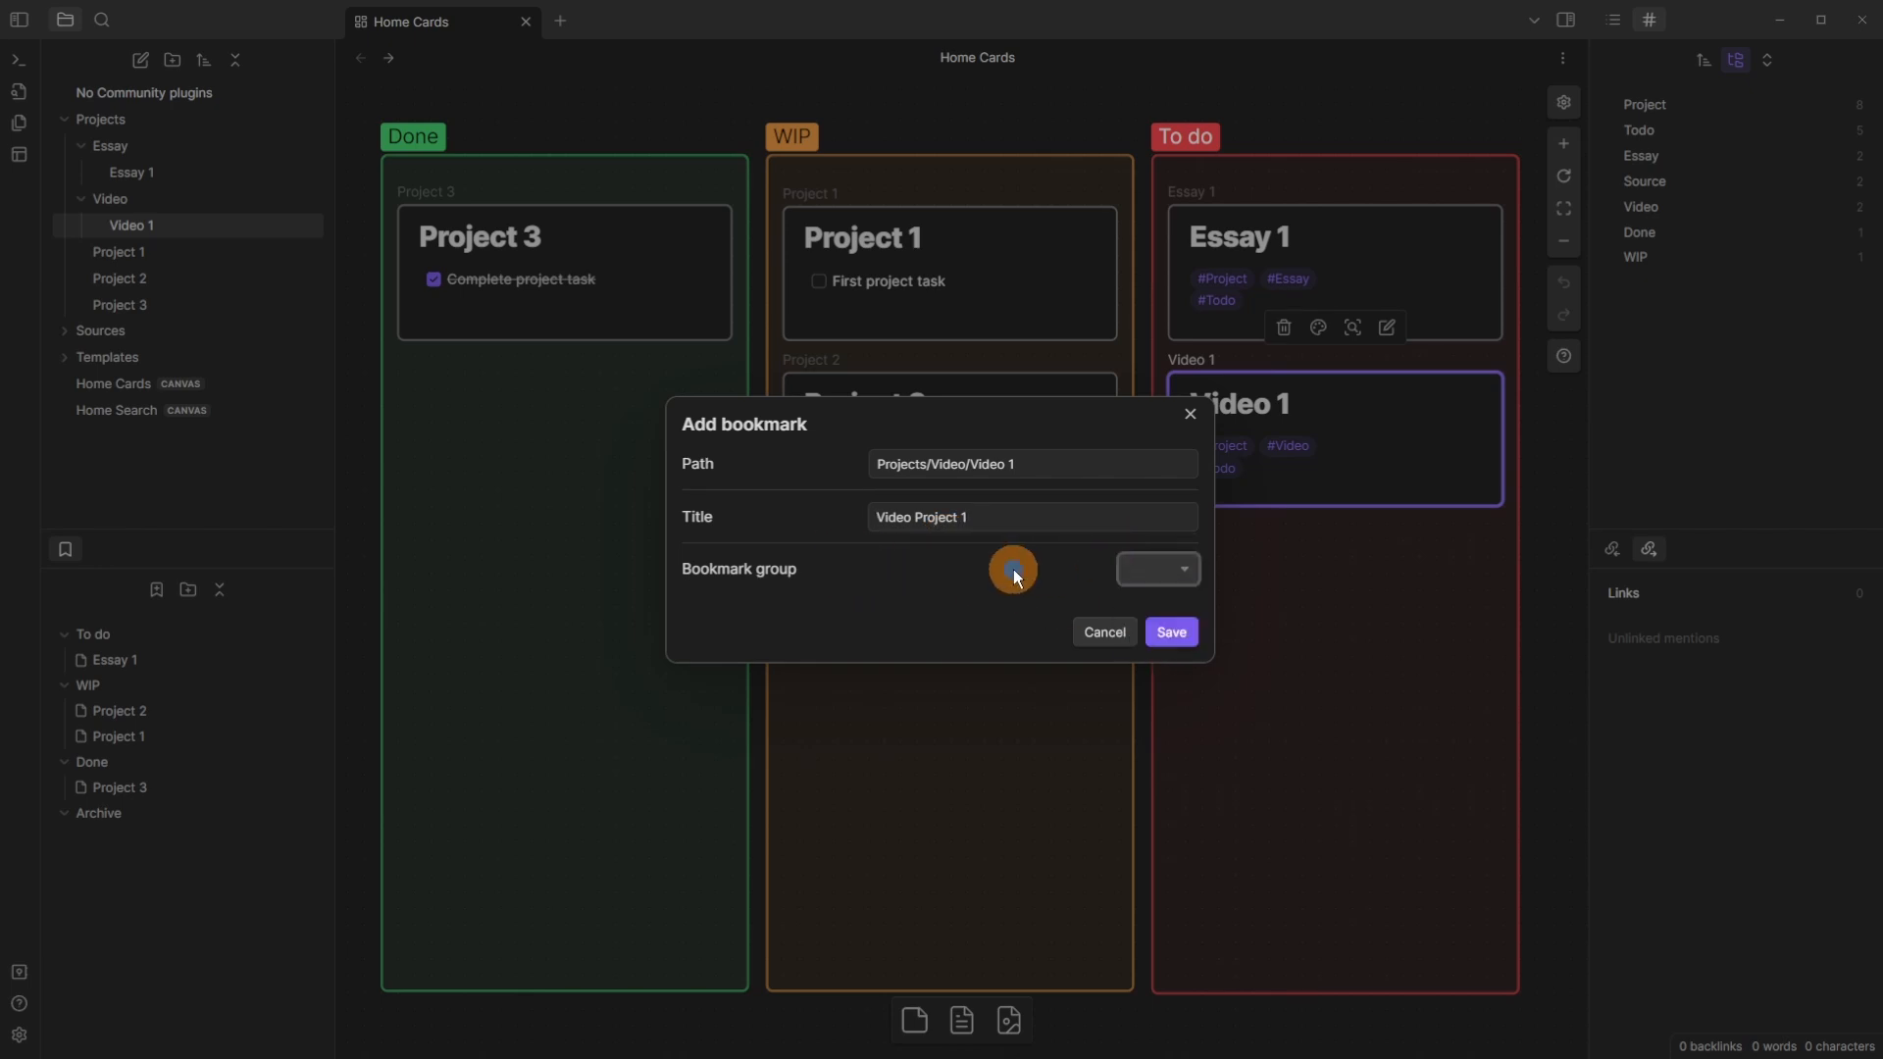
left_click(1172, 633)
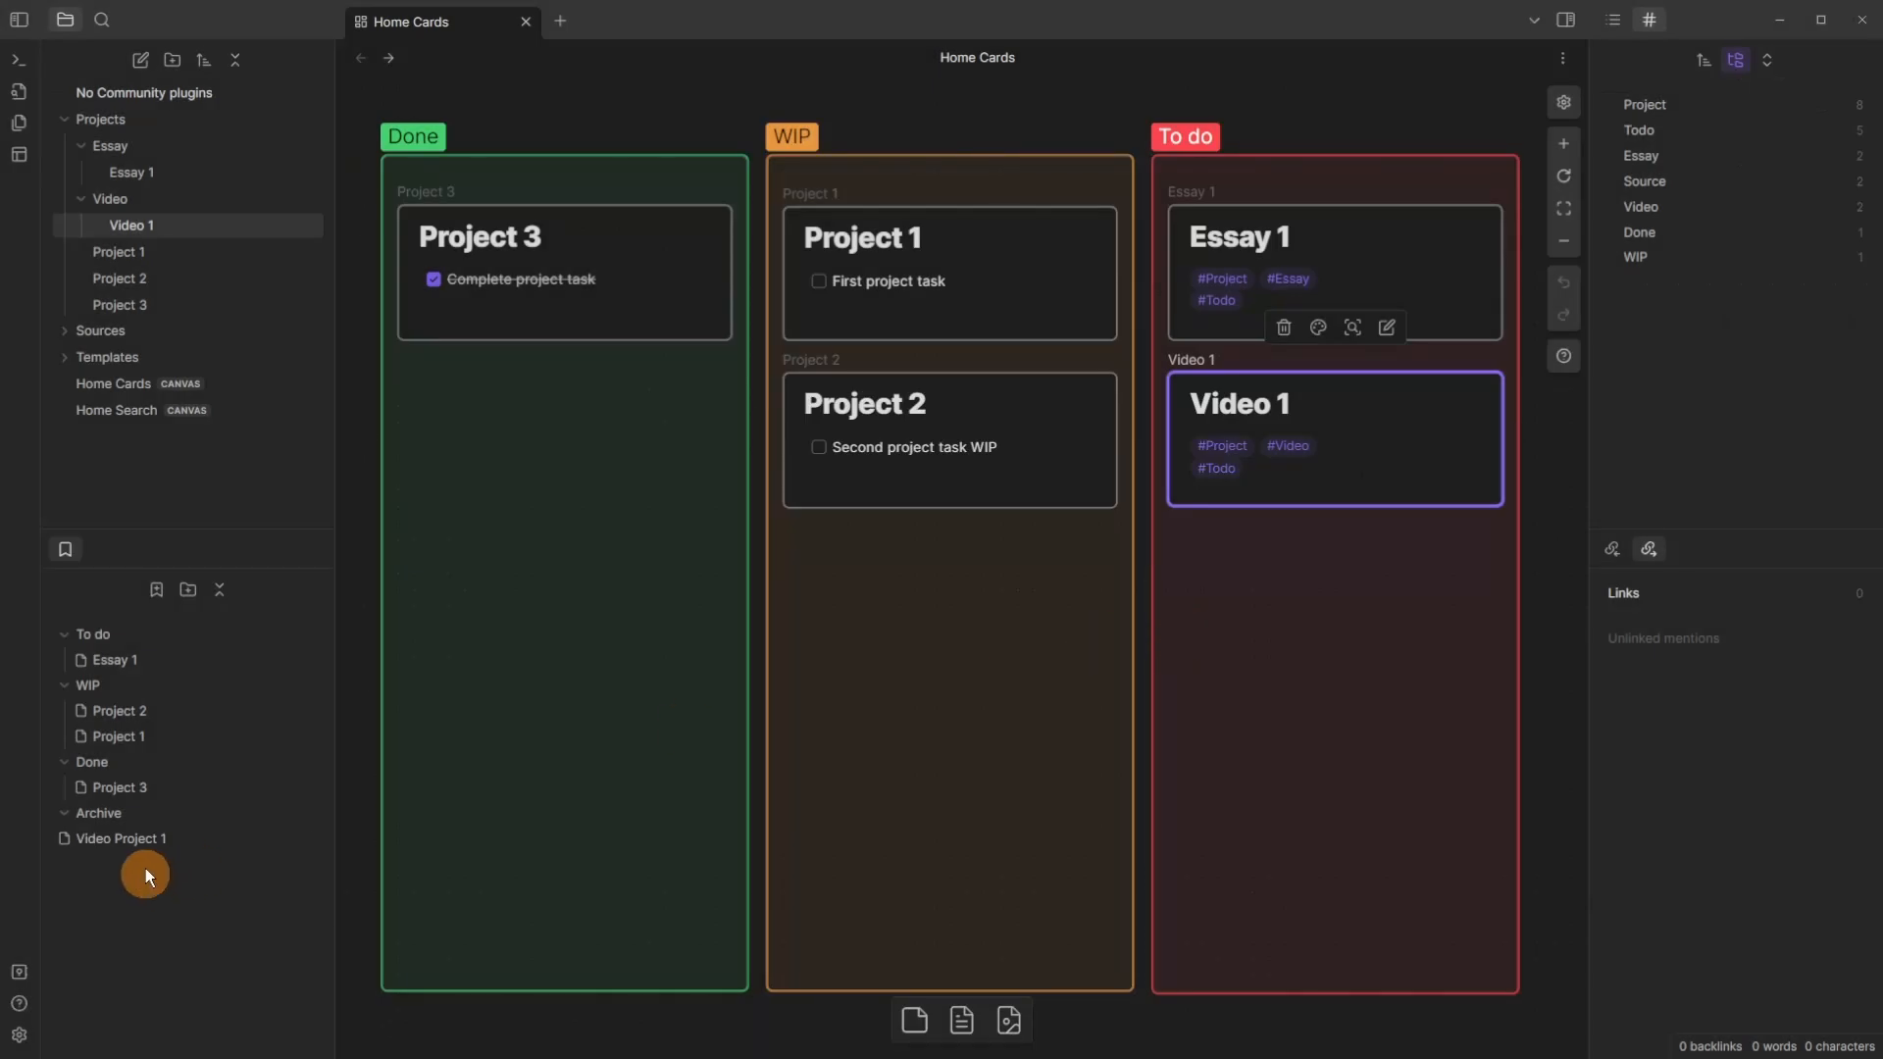
left_click(219, 589)
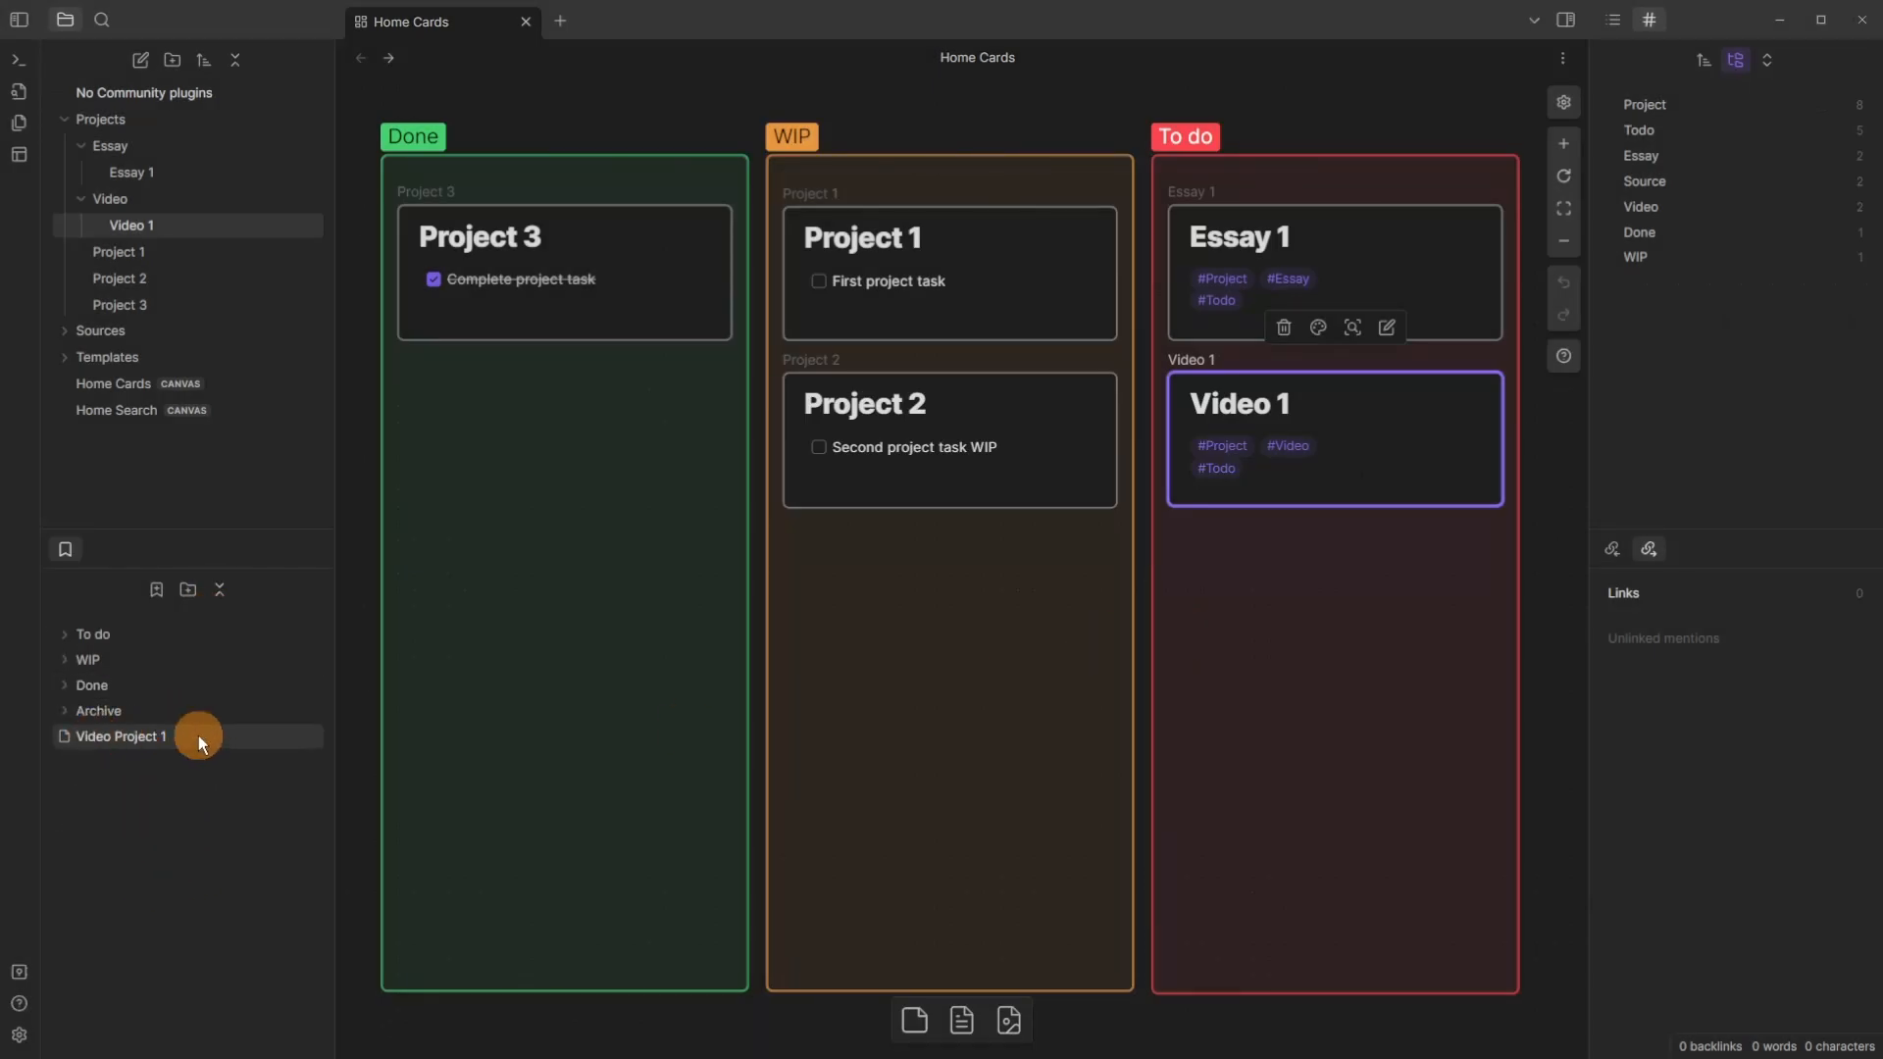
left_click_drag(133, 738, 150, 632)
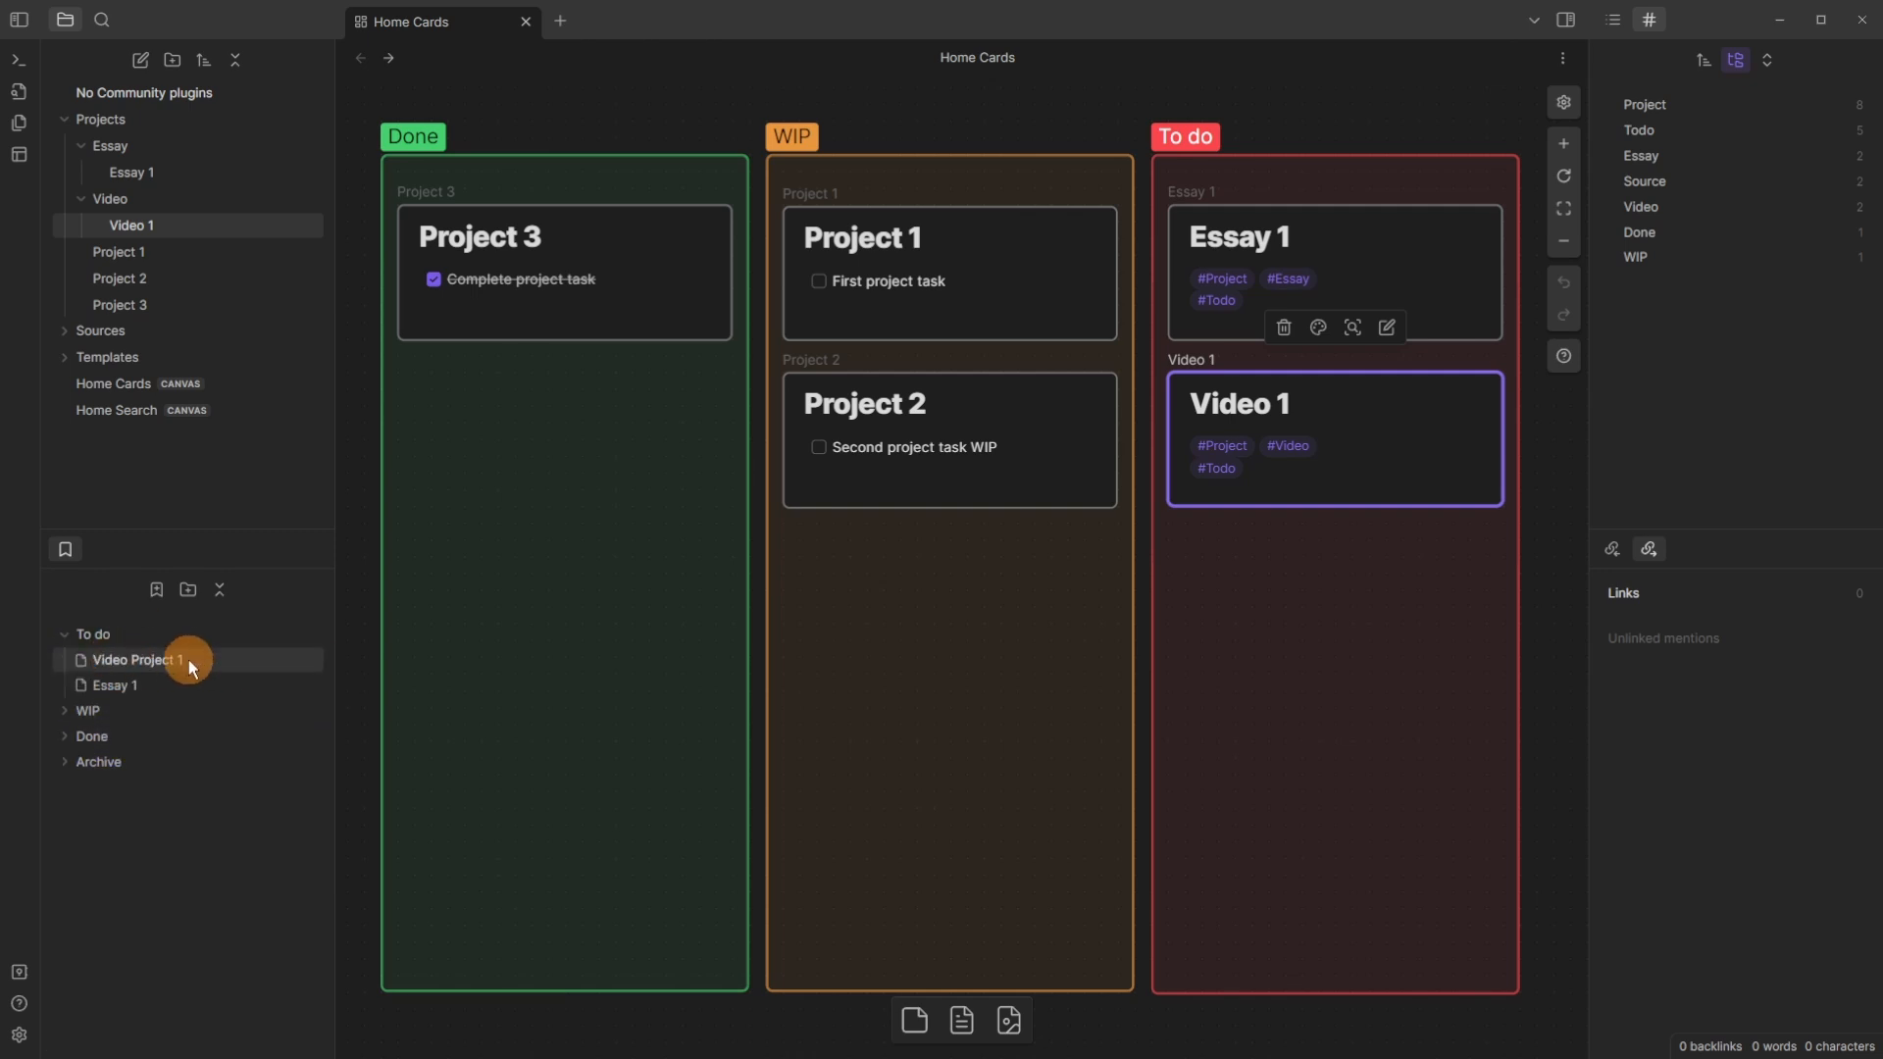
Step: Open the Video 1 note from its bookmark and place the Project 1 note beside it in a split view
left_click(125, 656)
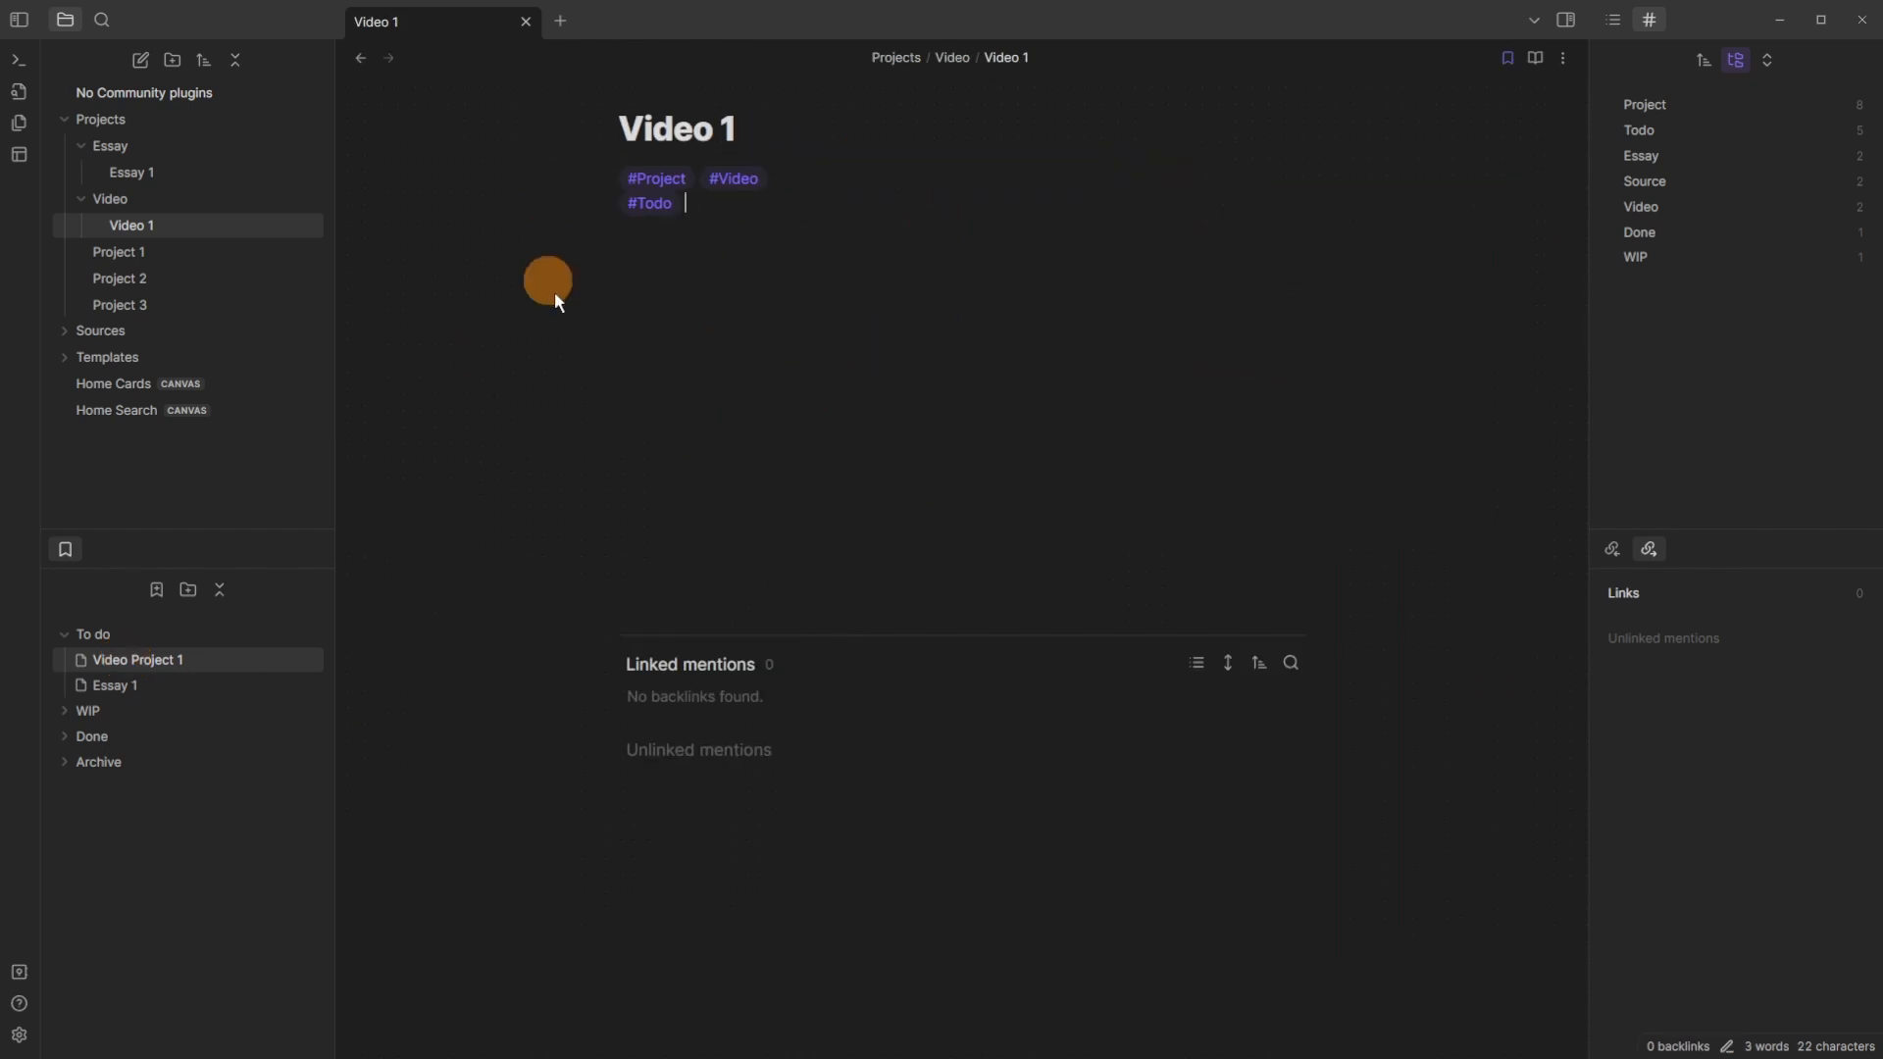
left_click(170, 255, "ctrl")
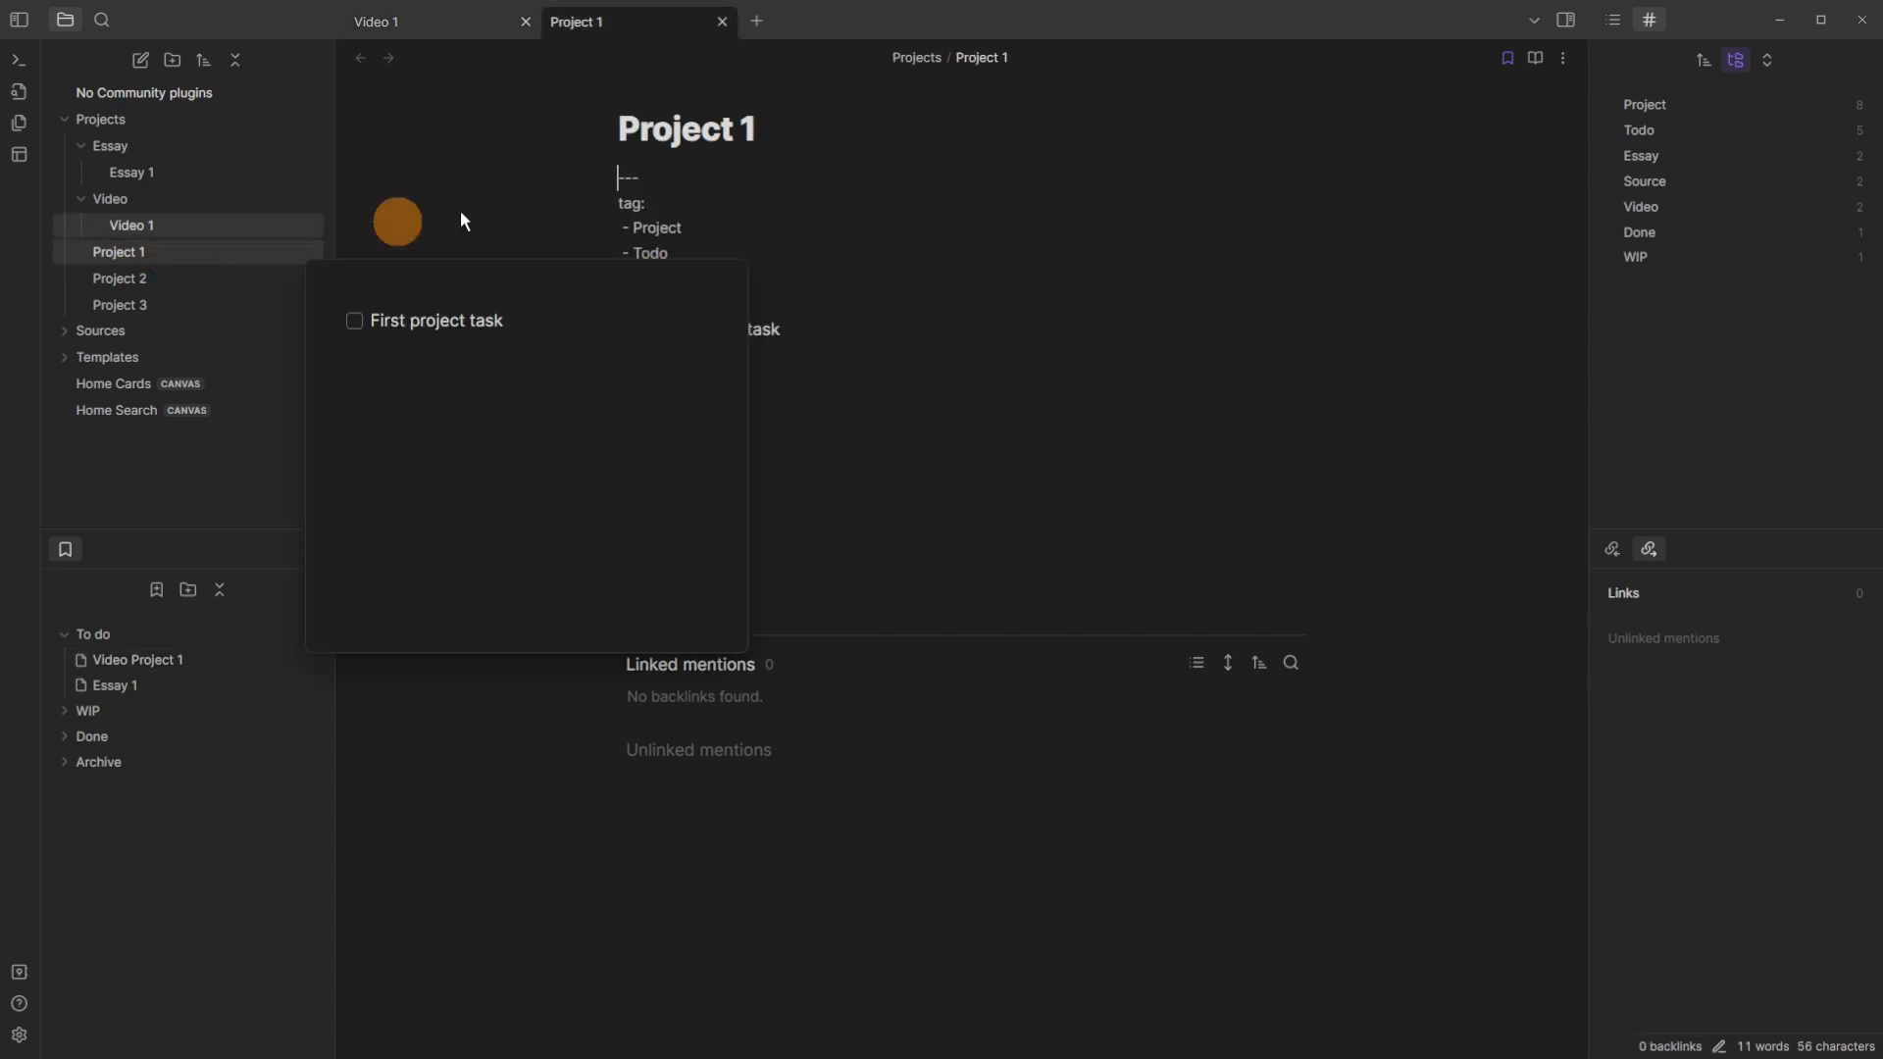
left_click_drag(602, 22, 1361, 392)
Step: Compare the inline tags in the Video 1 note with the front matter tag list in the Project 1 note
left_click(423, 111)
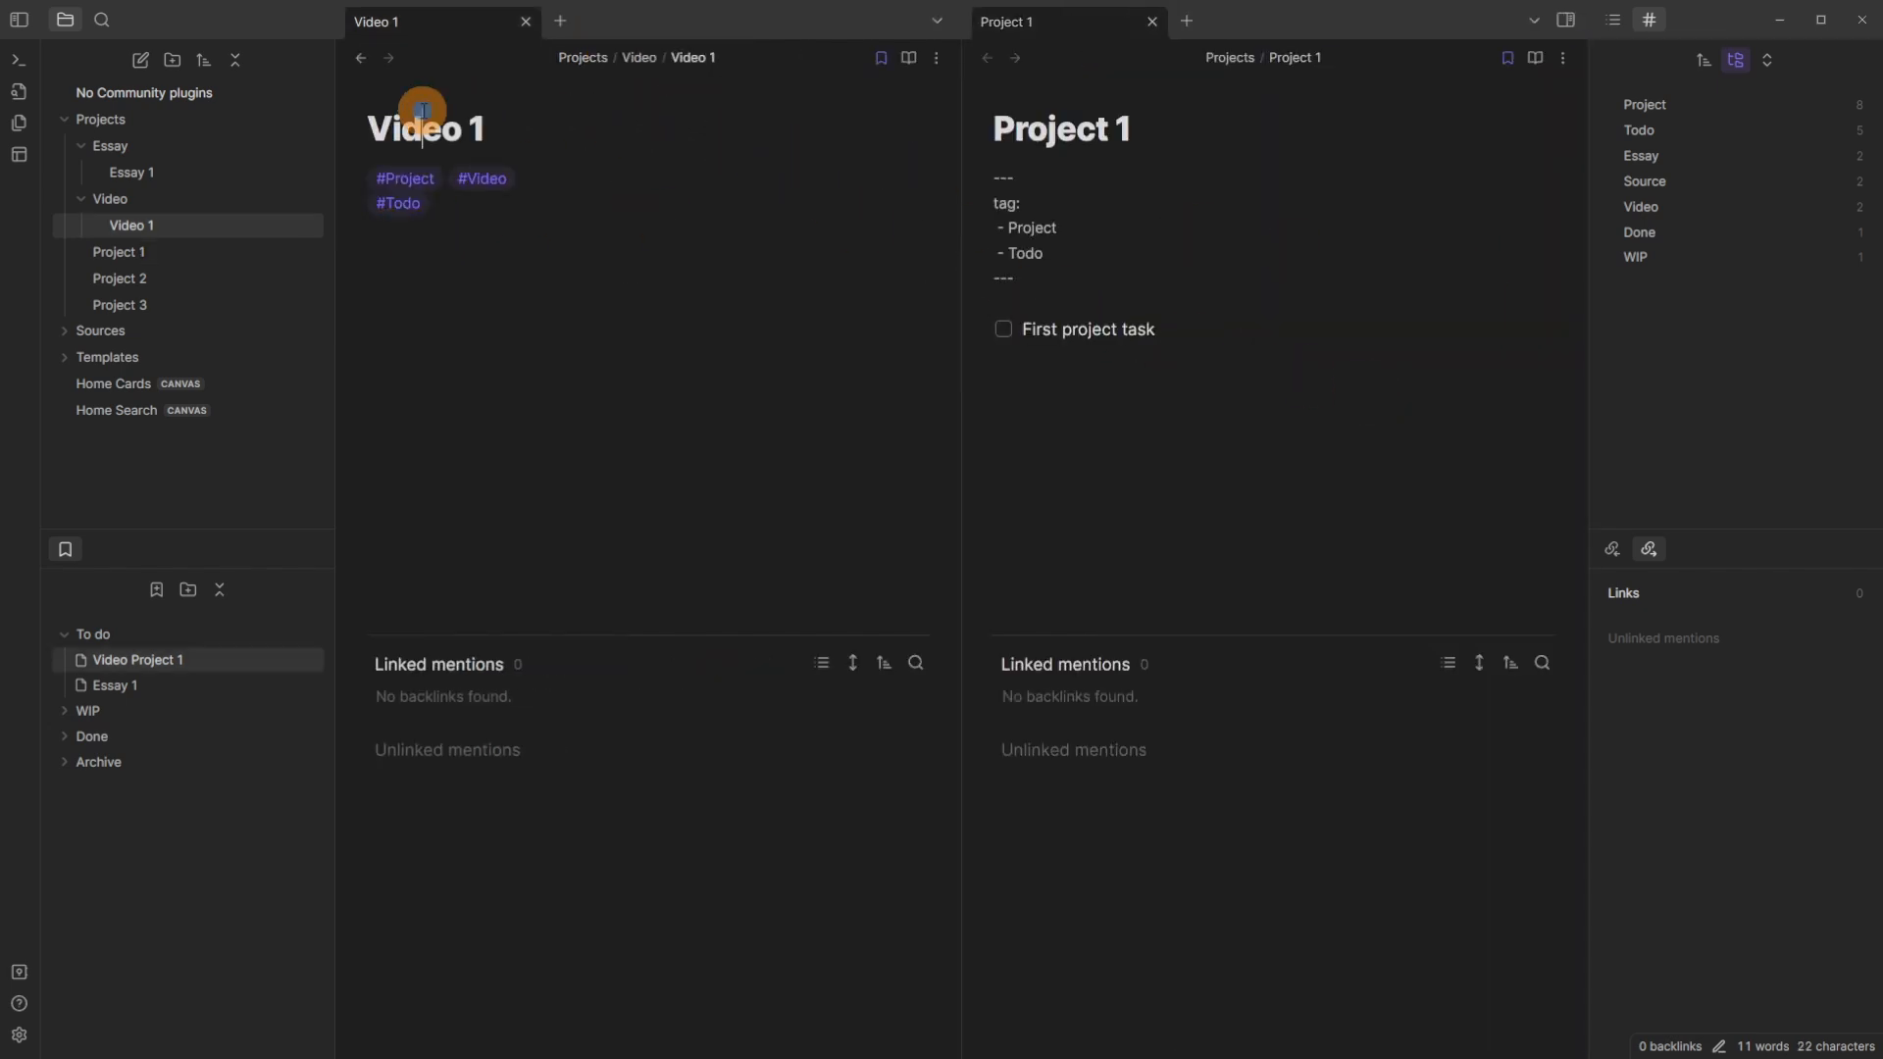
left_click(1116, 128)
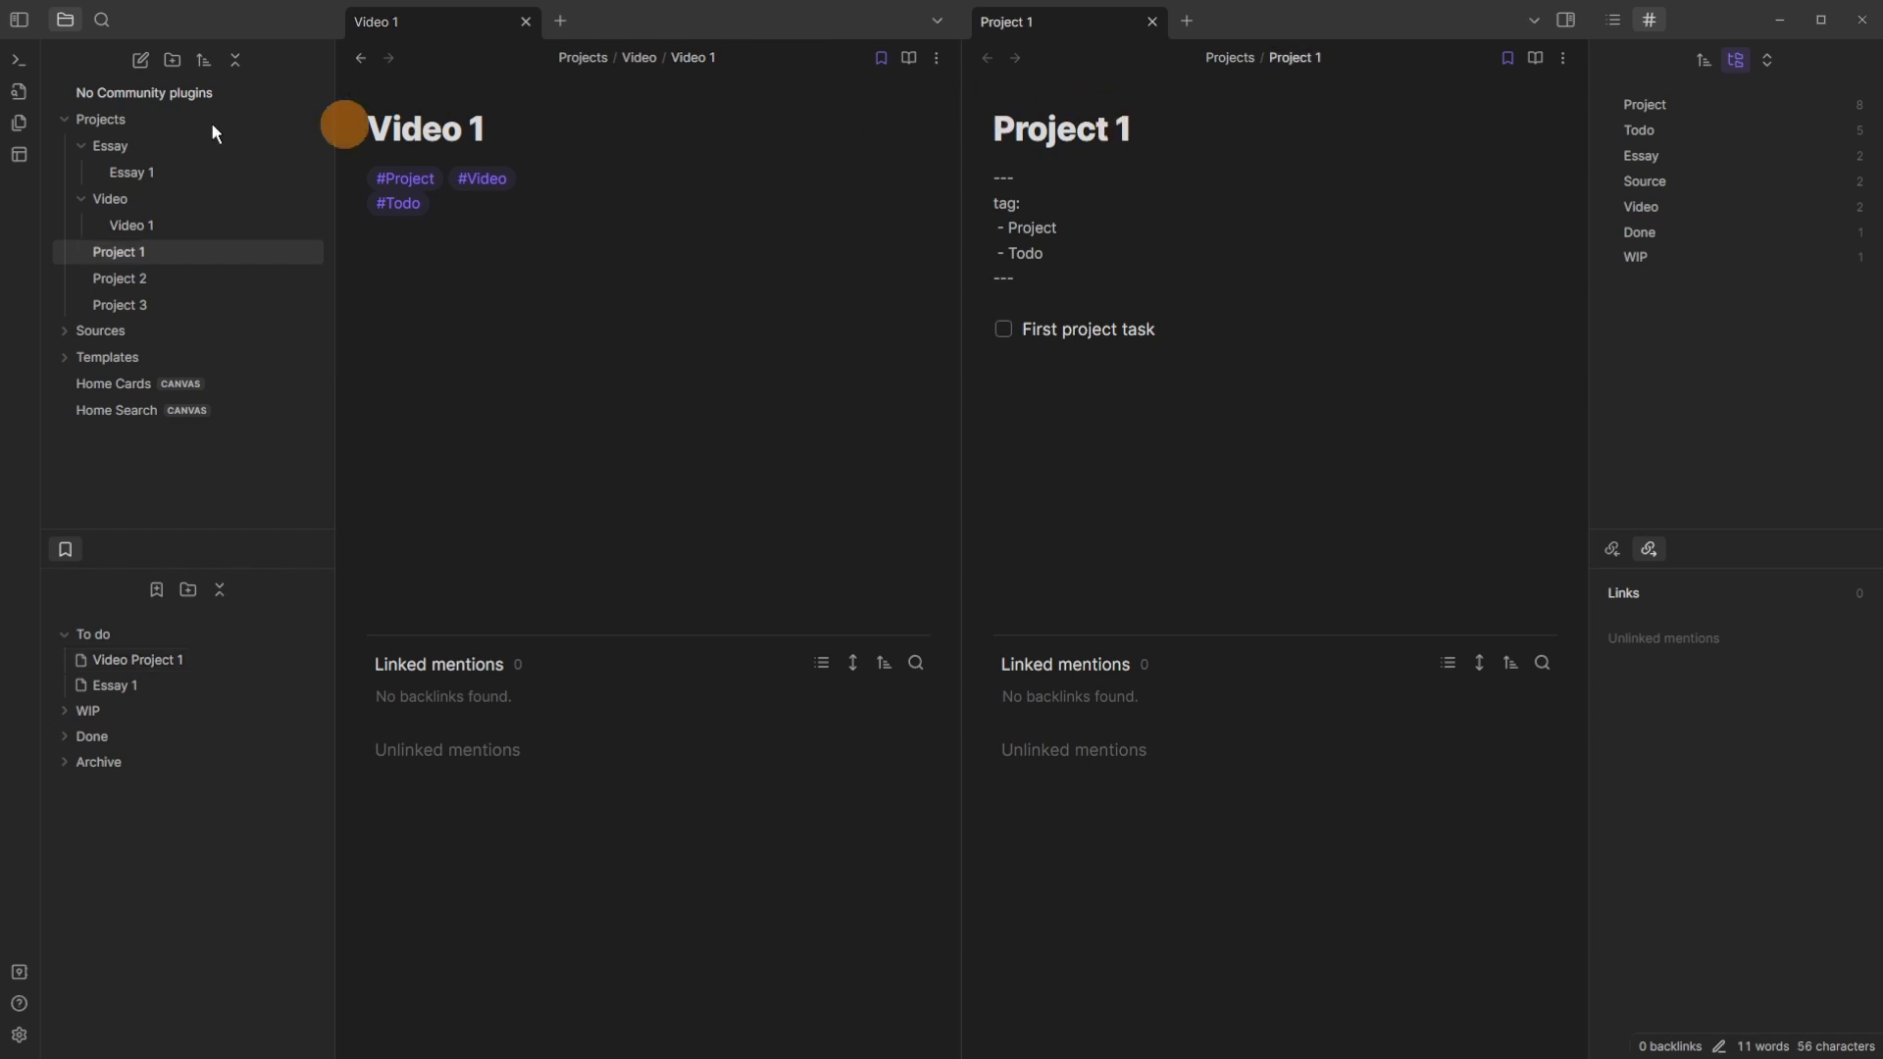
left_click(447, 134)
left_click(1105, 169)
left_click(601, 160)
left_click(1194, 160)
left_click(680, 190)
left_click(1216, 191)
left_click(745, 193)
left_click_drag(1016, 280, 984, 160)
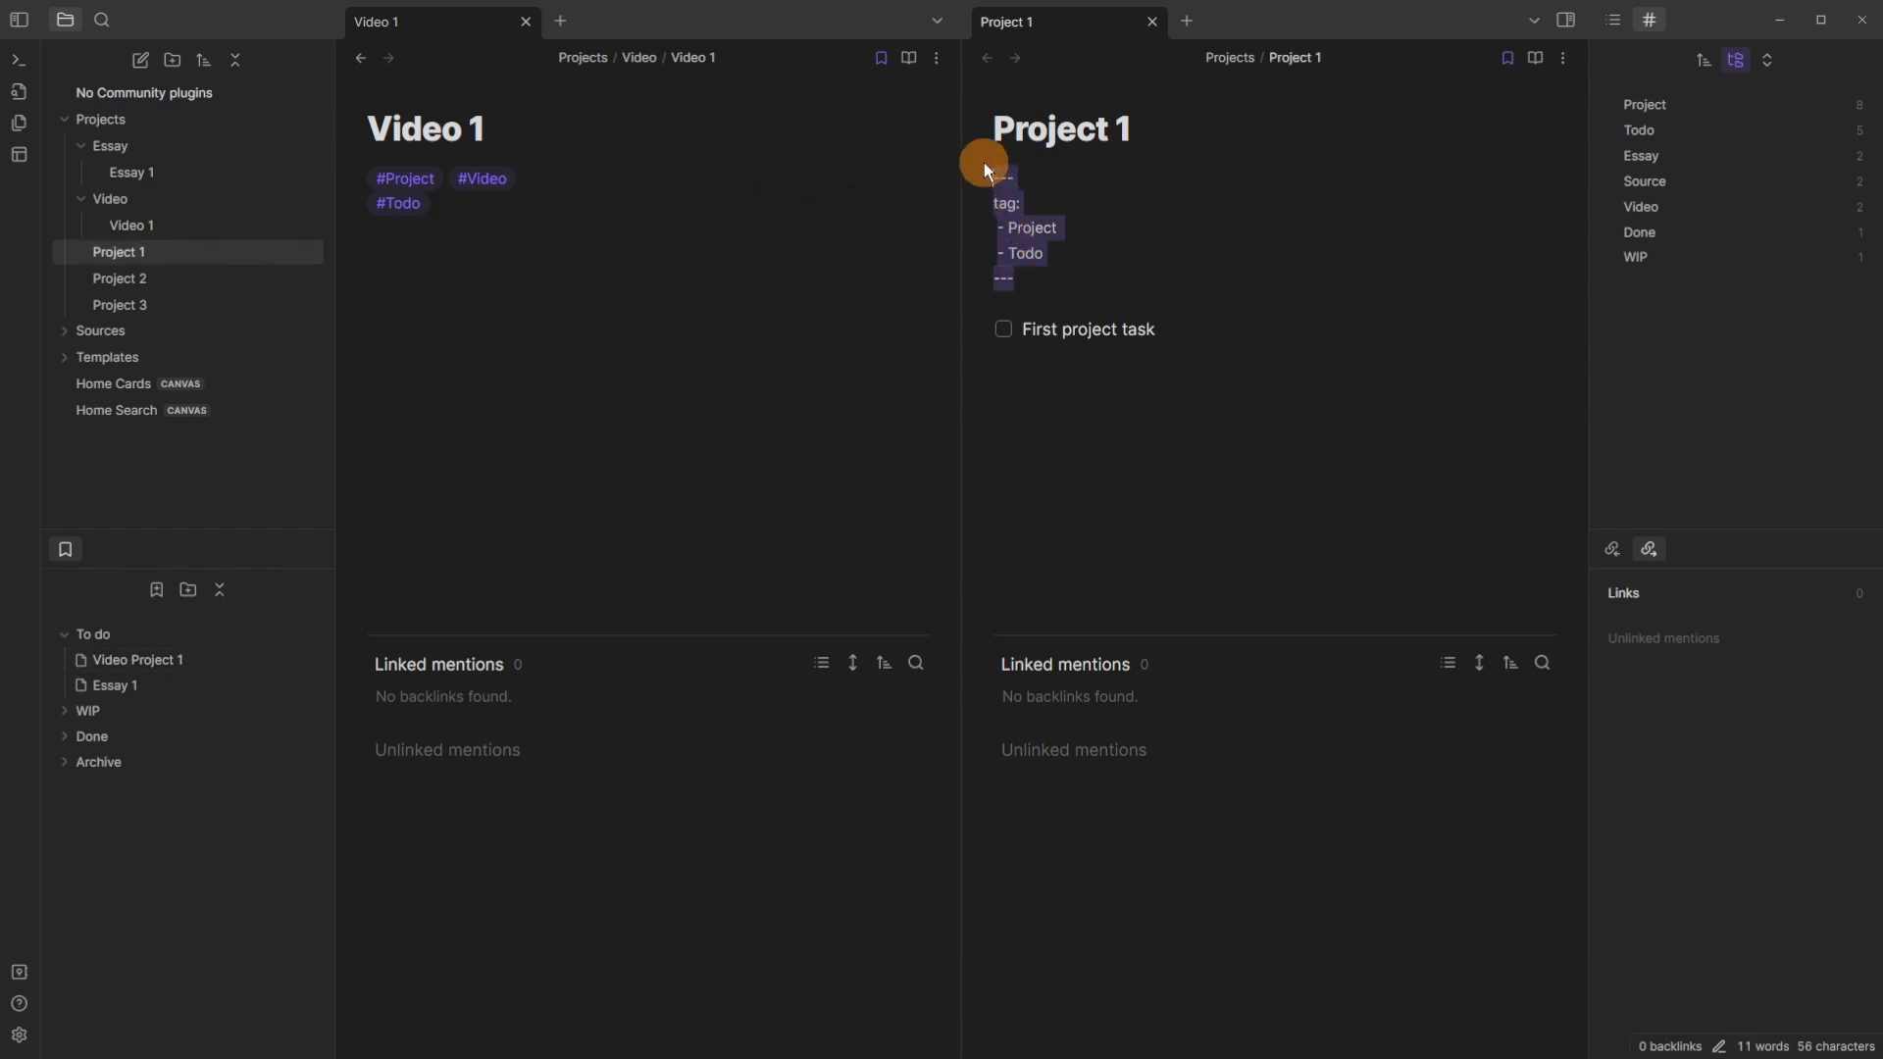
left_click(1035, 297)
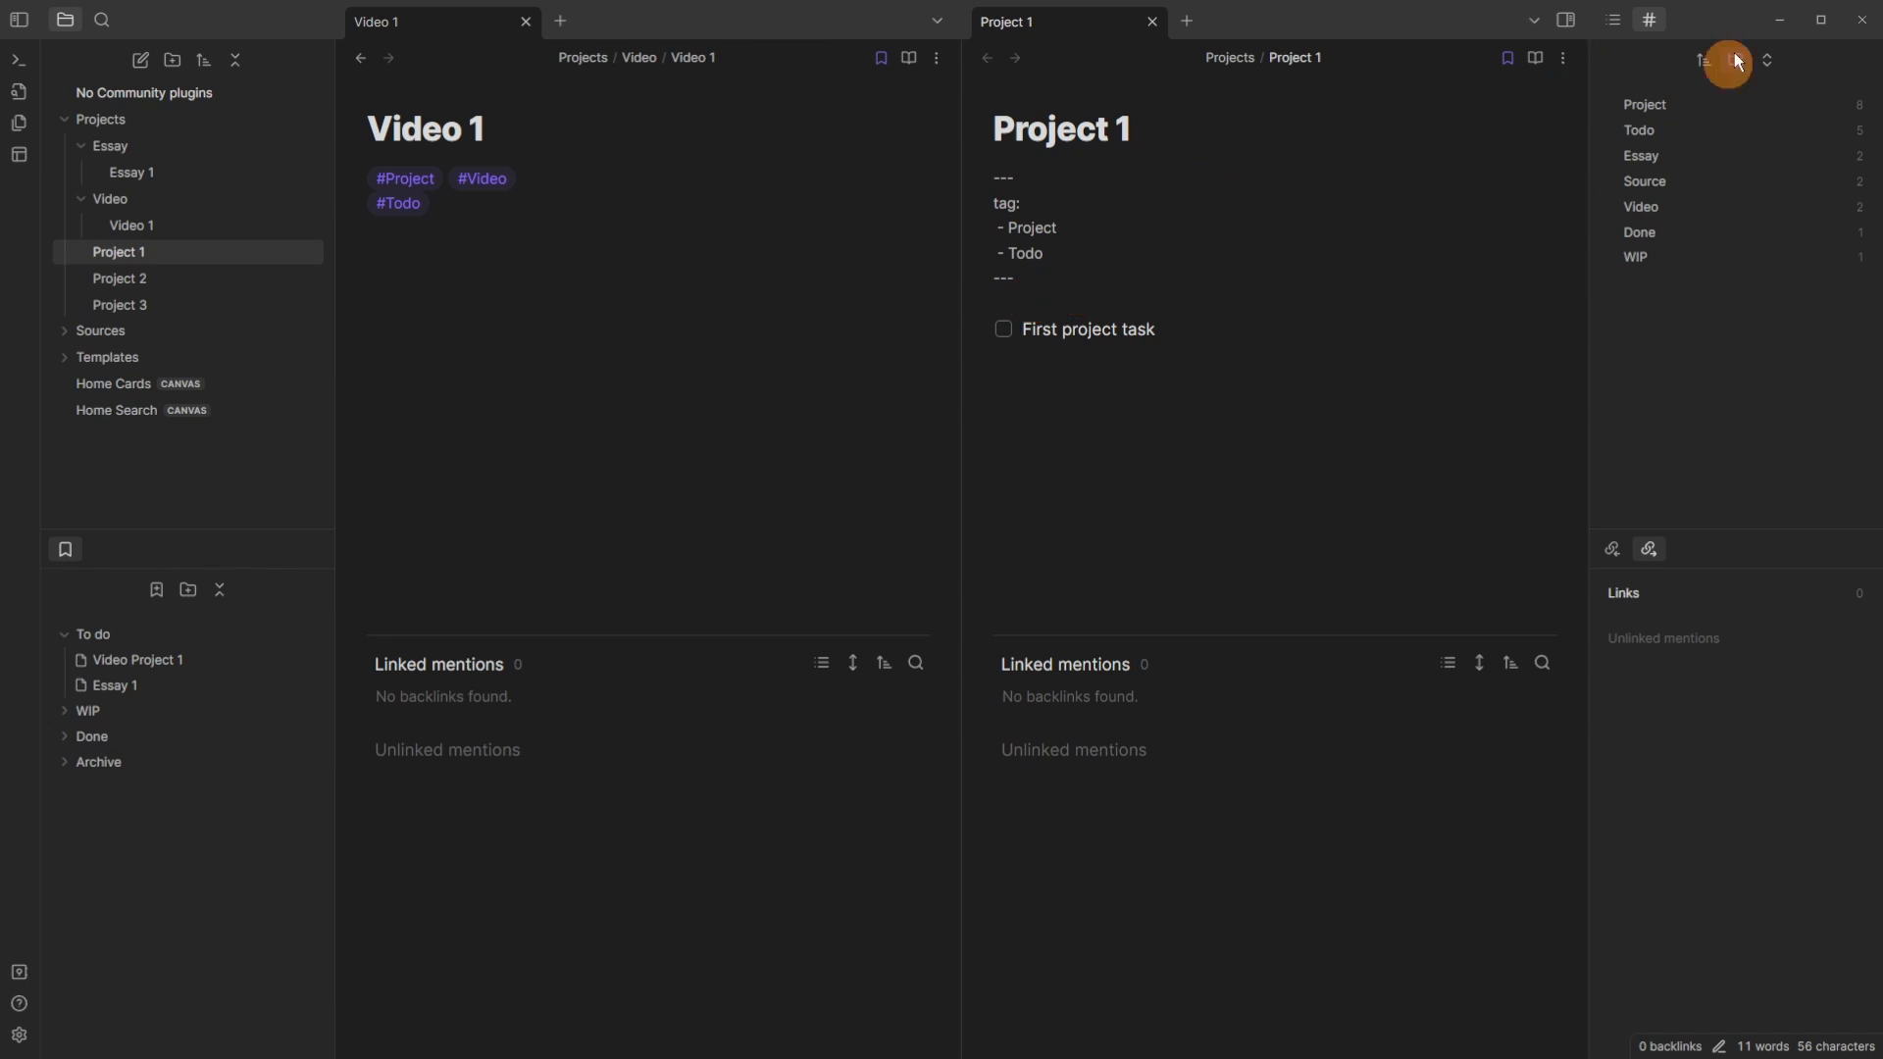
Step: Try adding a #Project tag under the existing tags in Video 1 and a new line after Project in Project 1's tag list
left_click(478, 196)
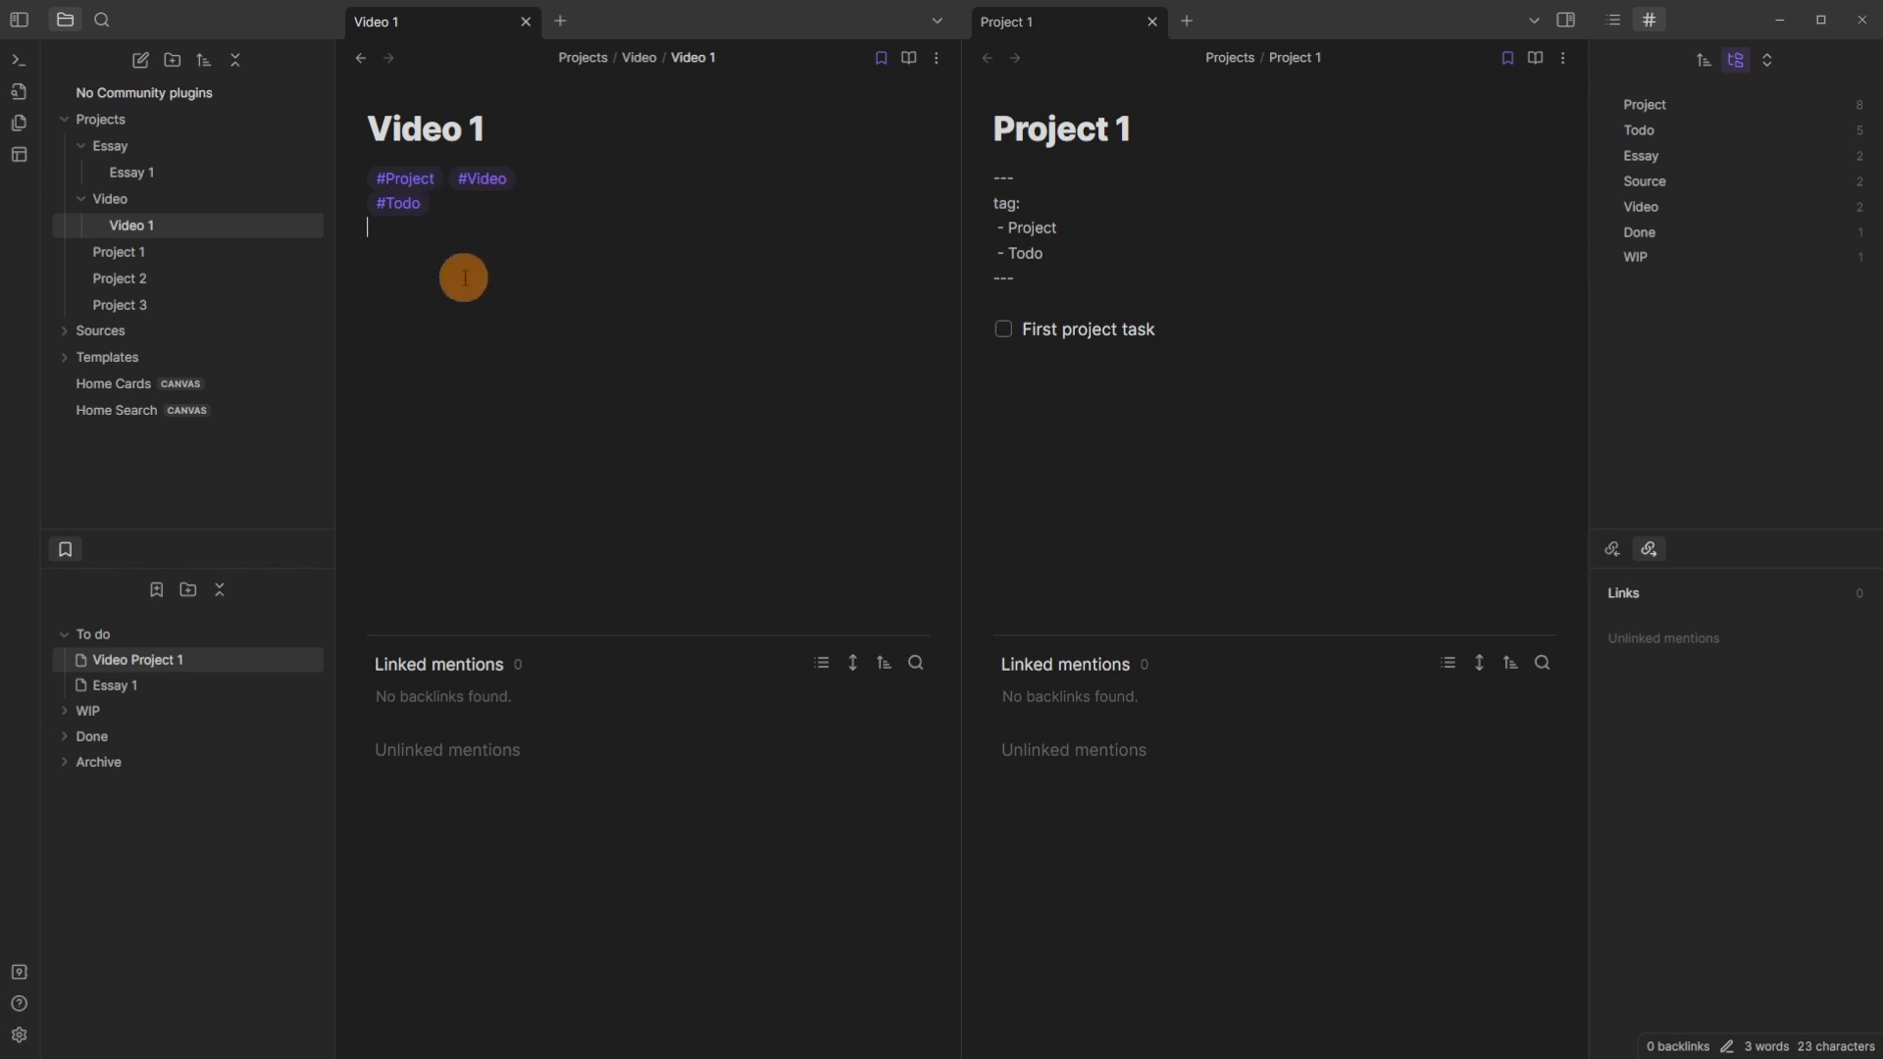
type("#")
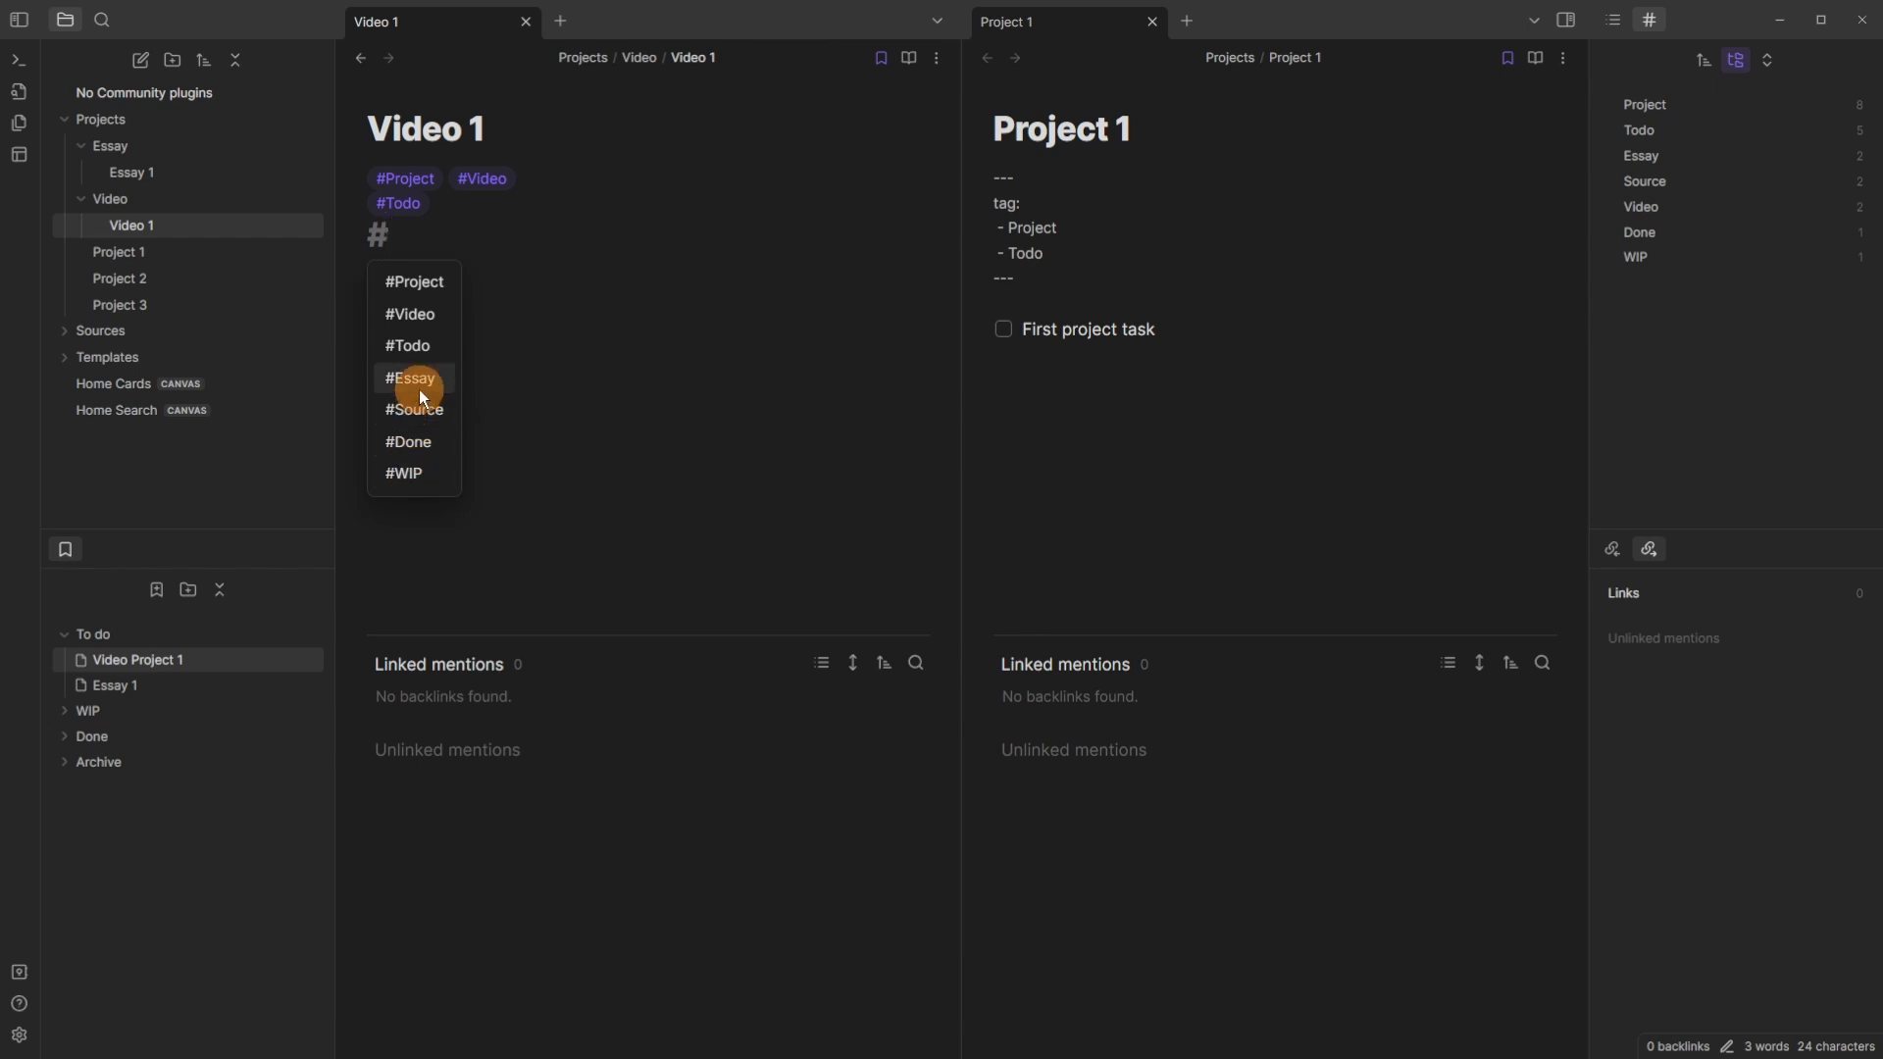
left_click(429, 291)
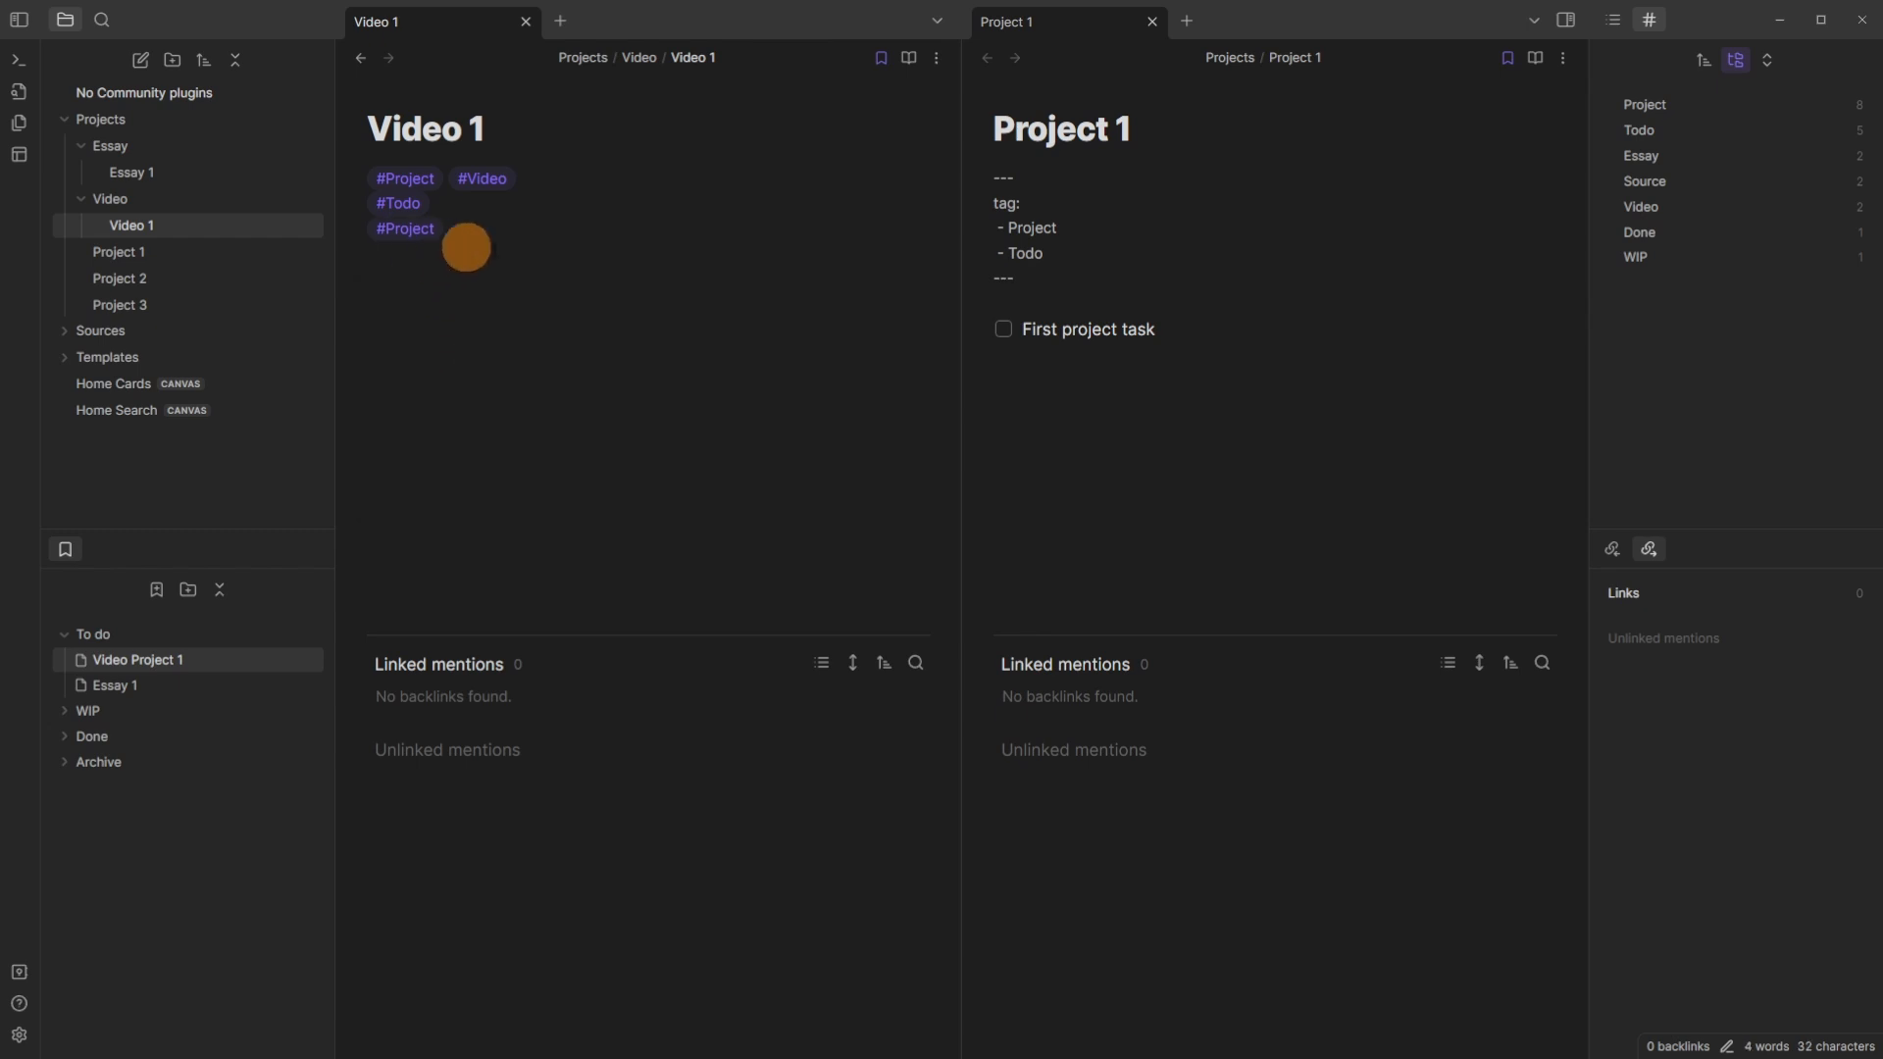
left_click(1002, 162)
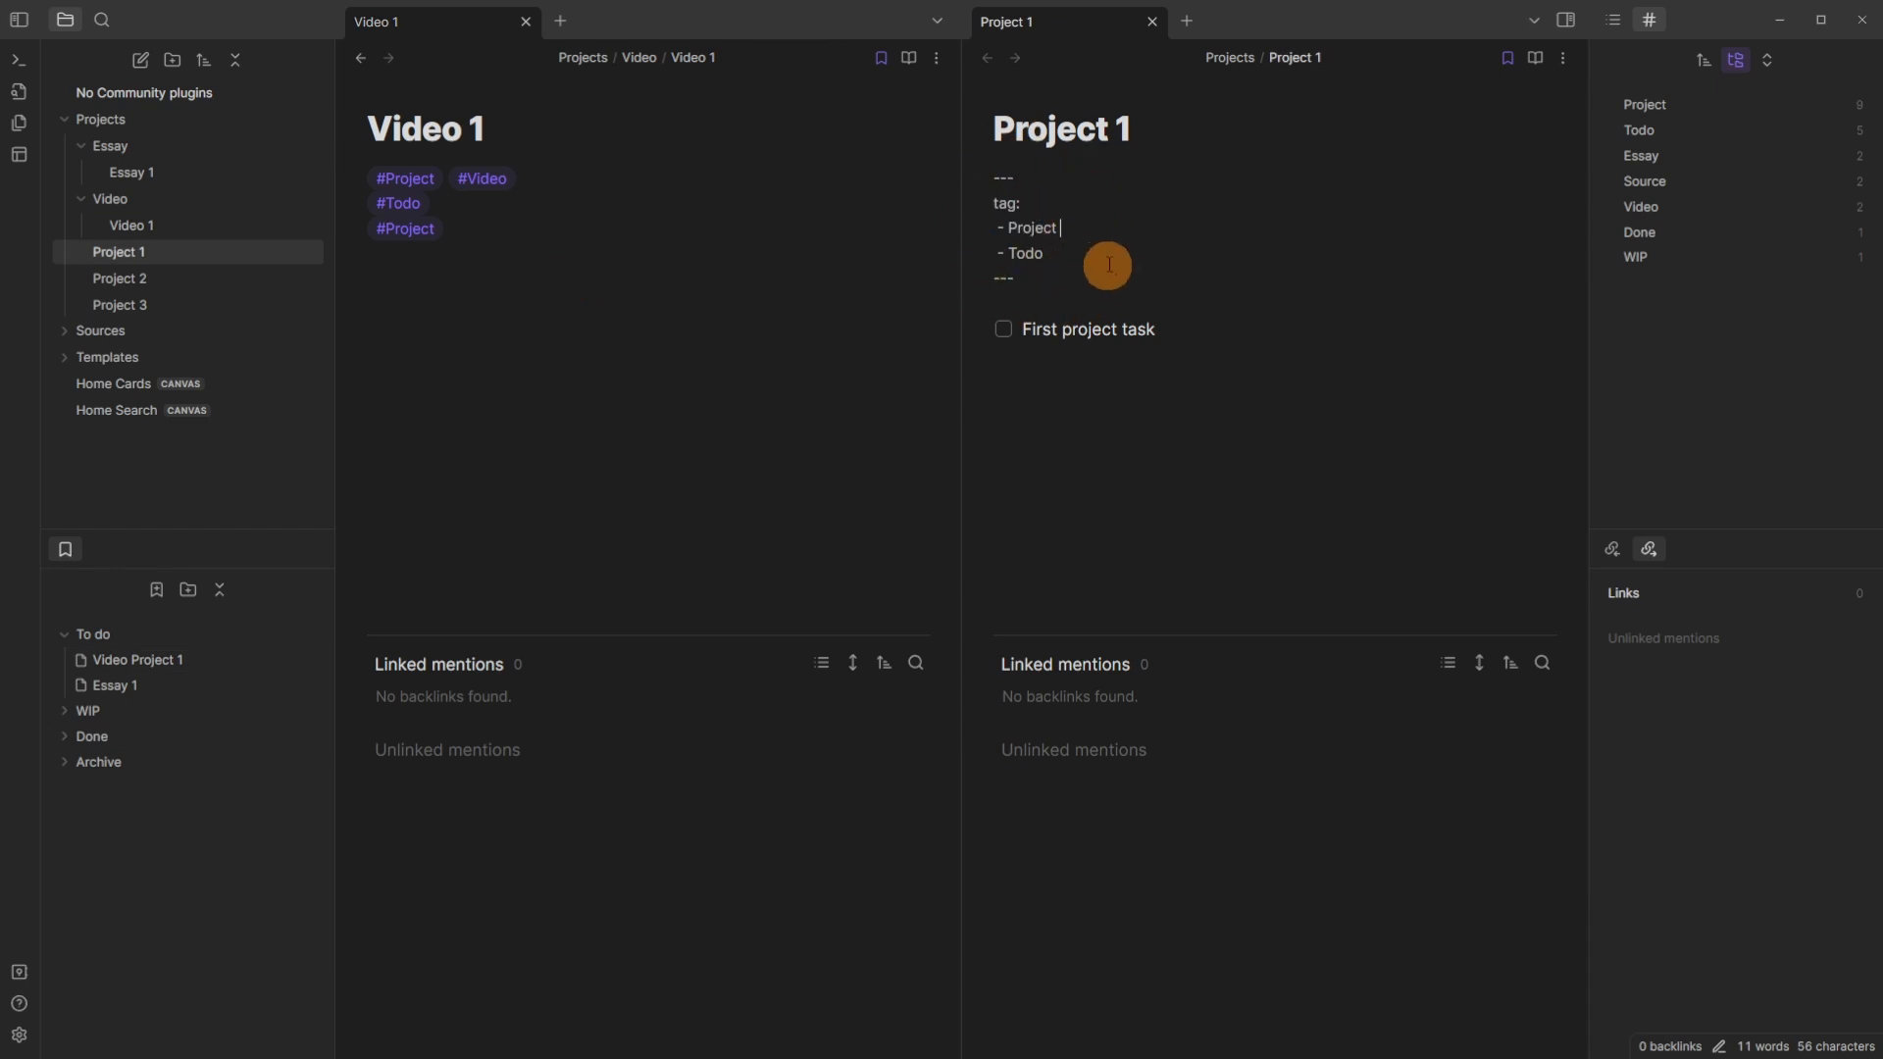
key("Return")
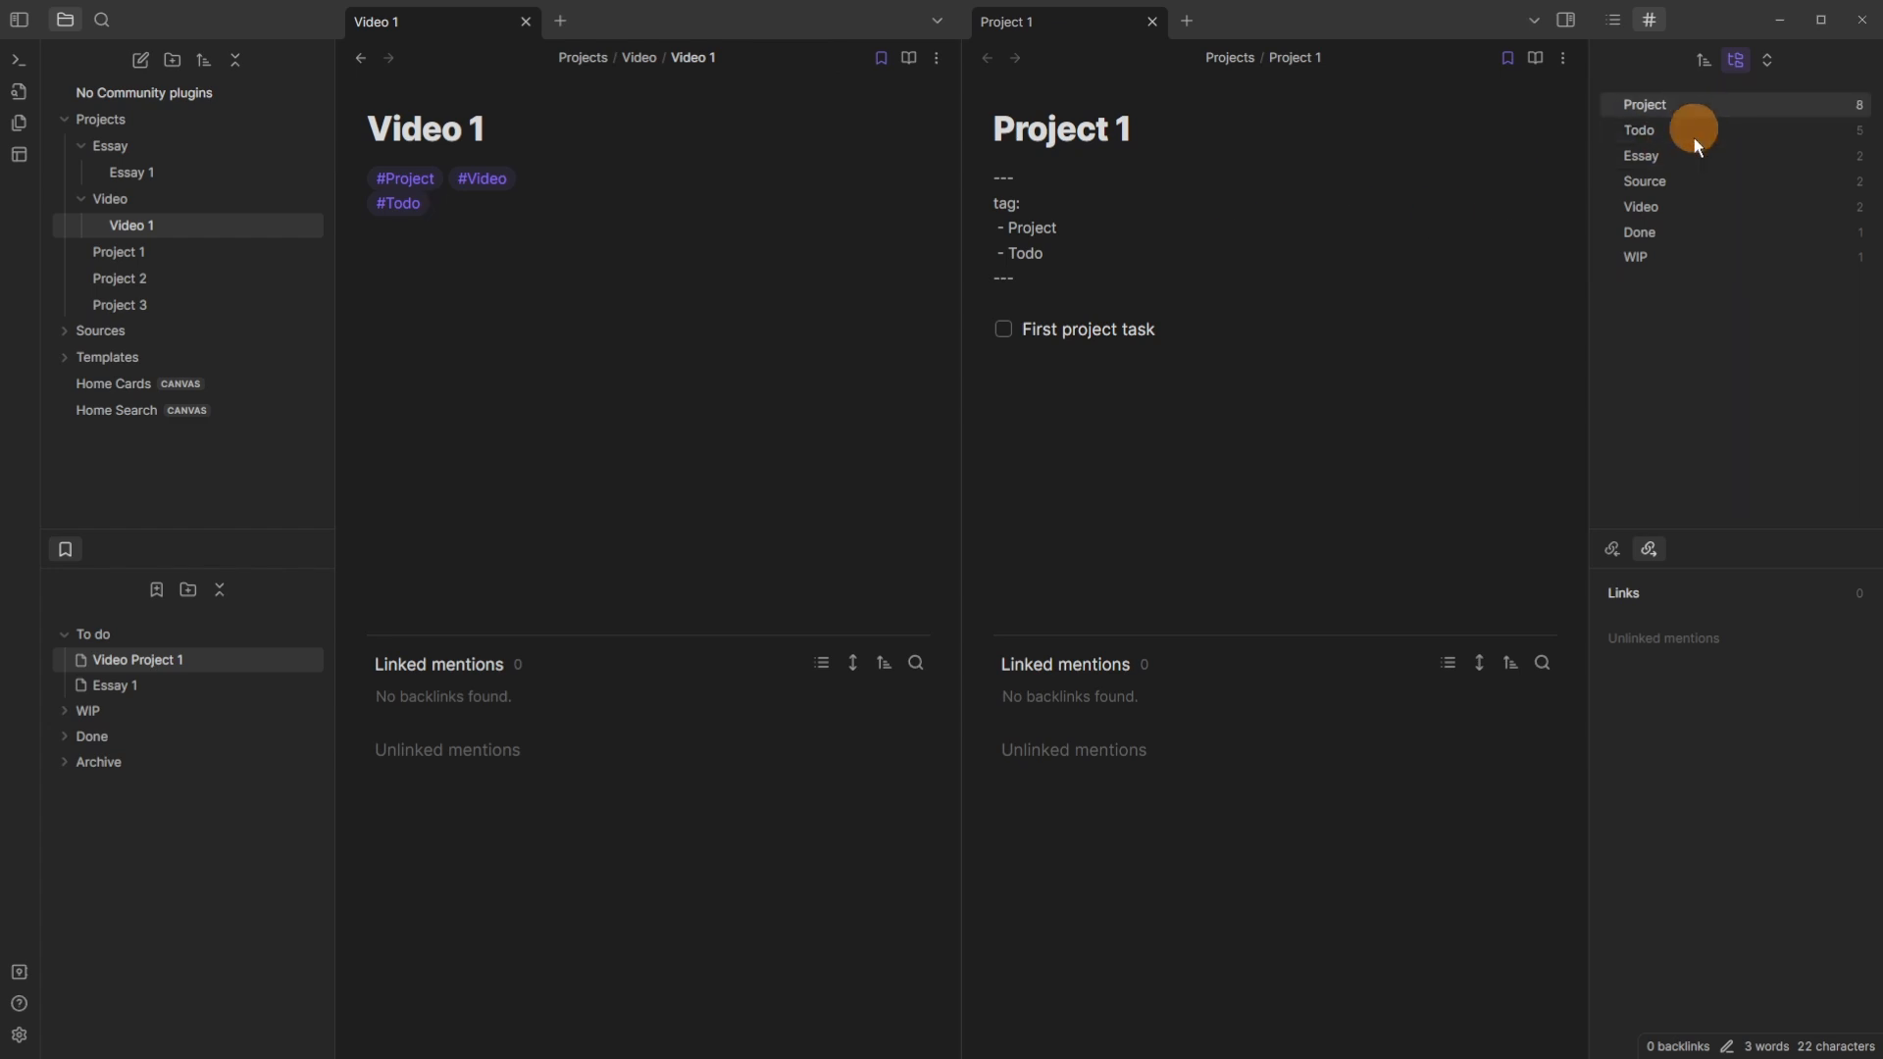
Step: Search the vault for notes tagged #Project and turn on Collapse results
left_click(1685, 101)
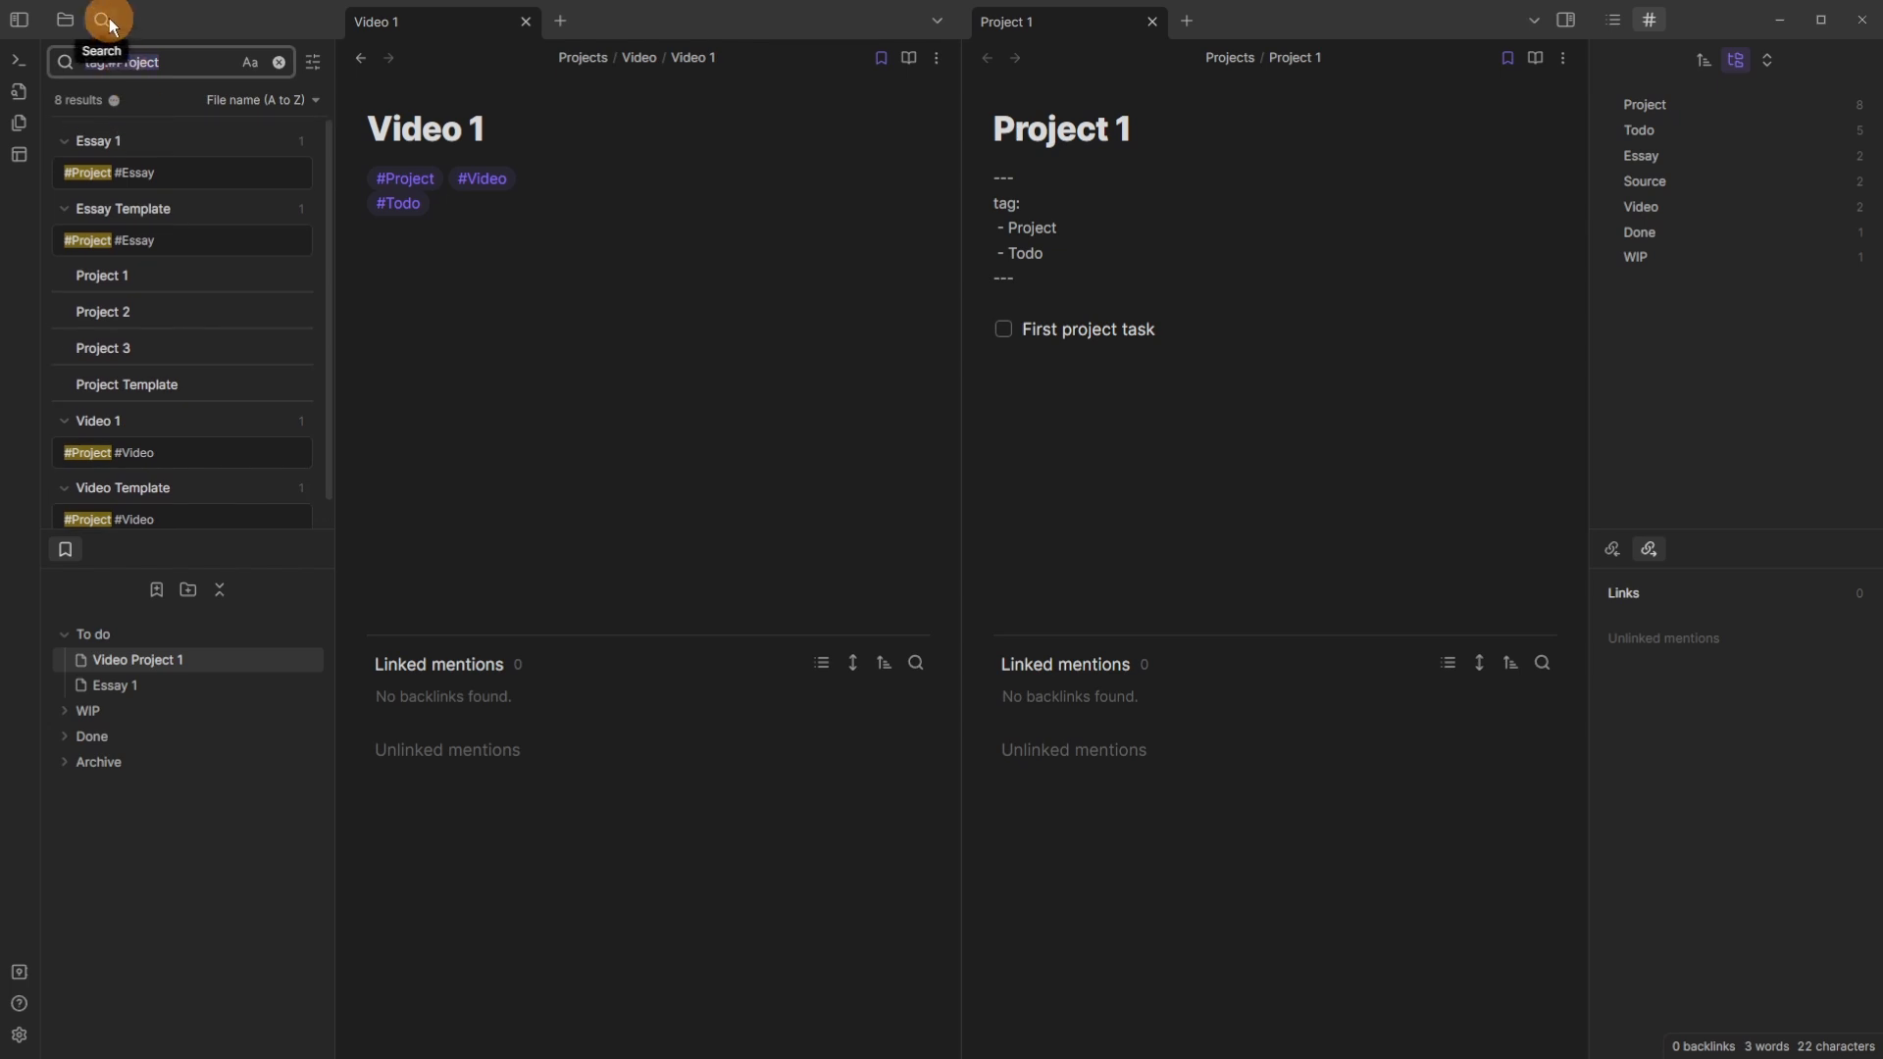
left_click(313, 62)
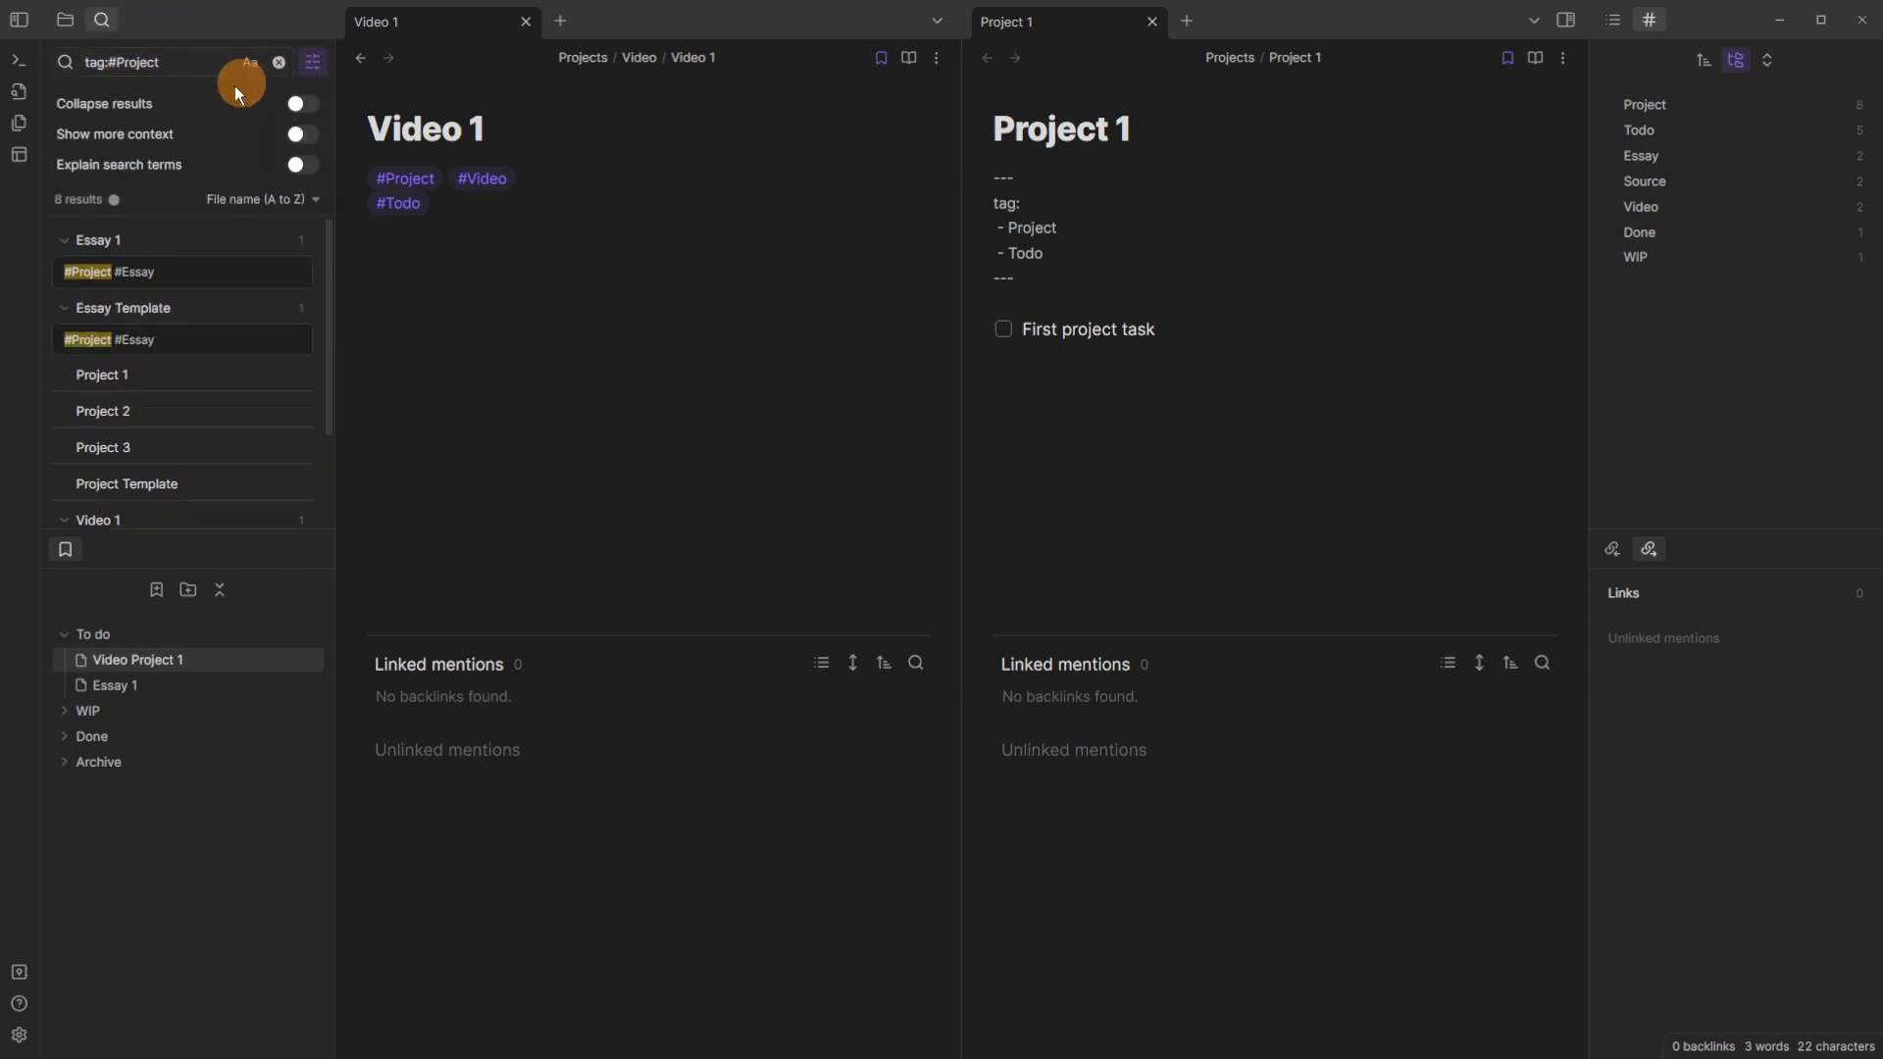
left_click(304, 104)
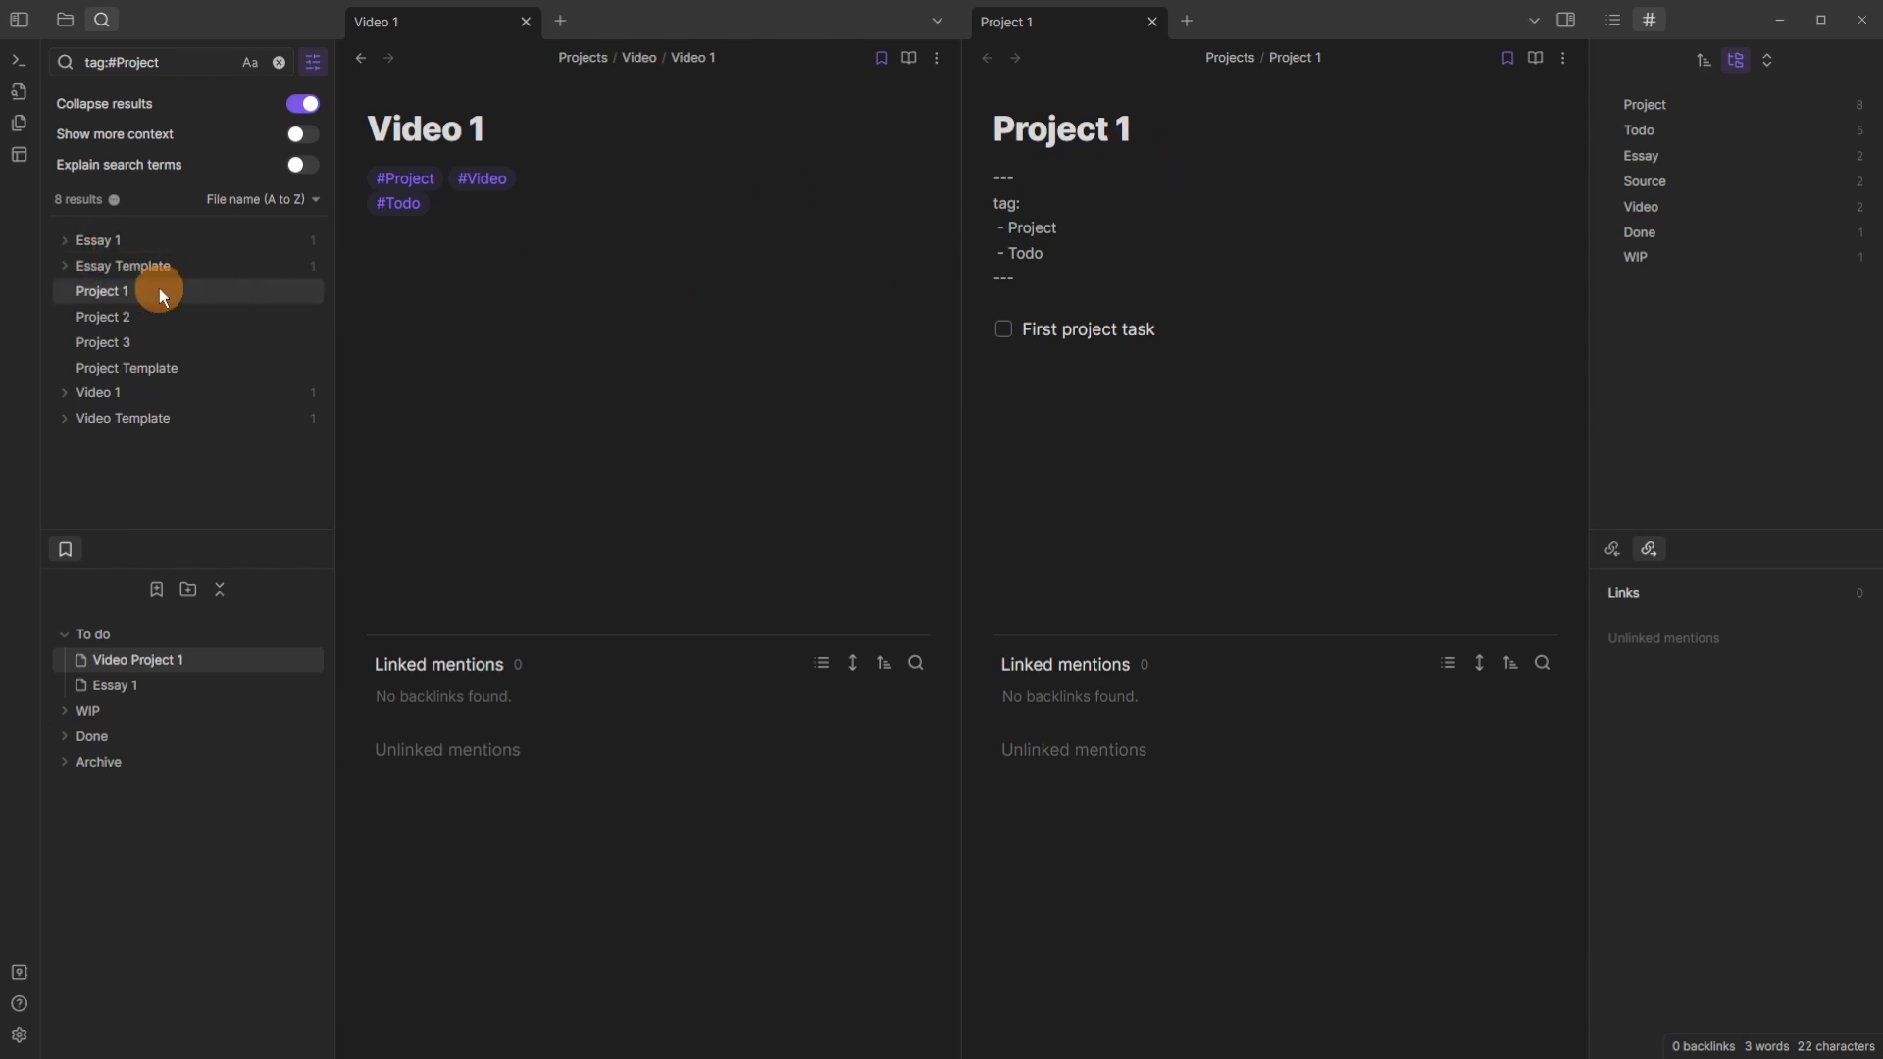
Step: Inspect how the search matches both tag styles by opening the Video 1 match and the Project 1 result, and return to Video 1
left_click_drag(1030, 282, 971, 176)
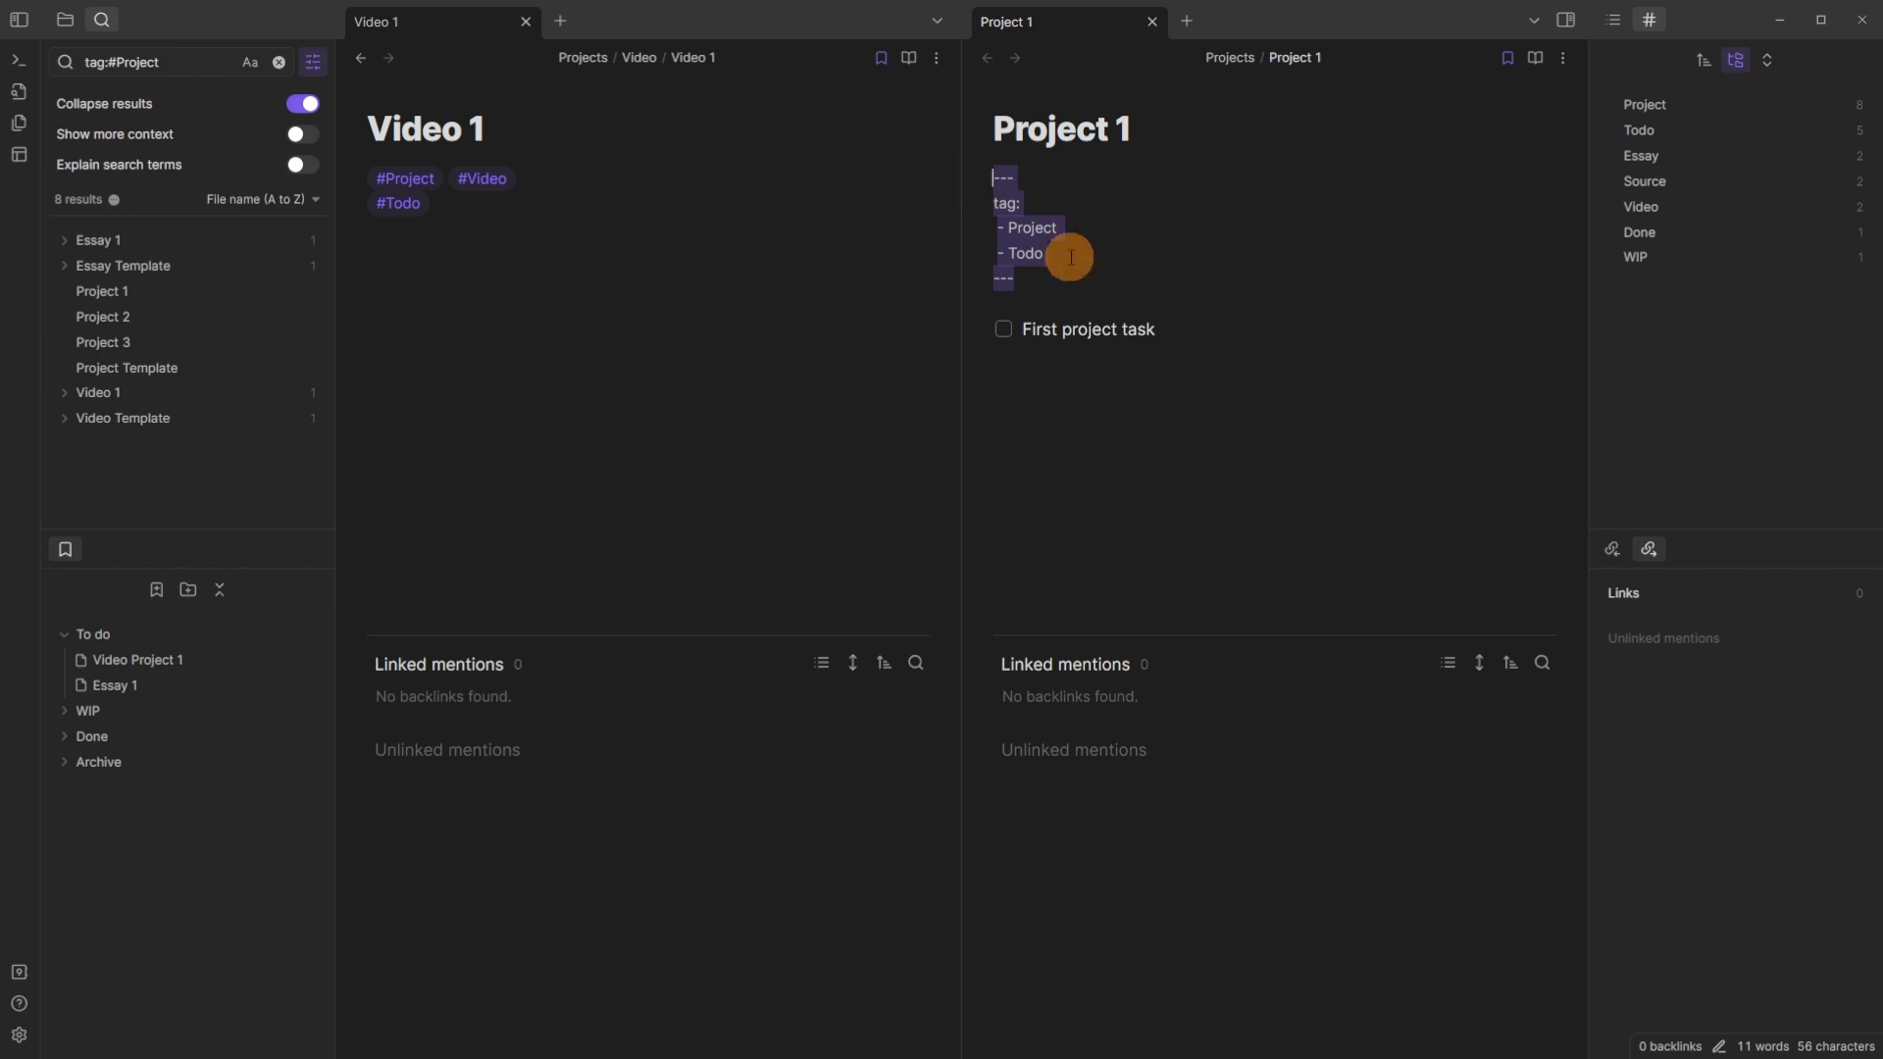
left_click(504, 138)
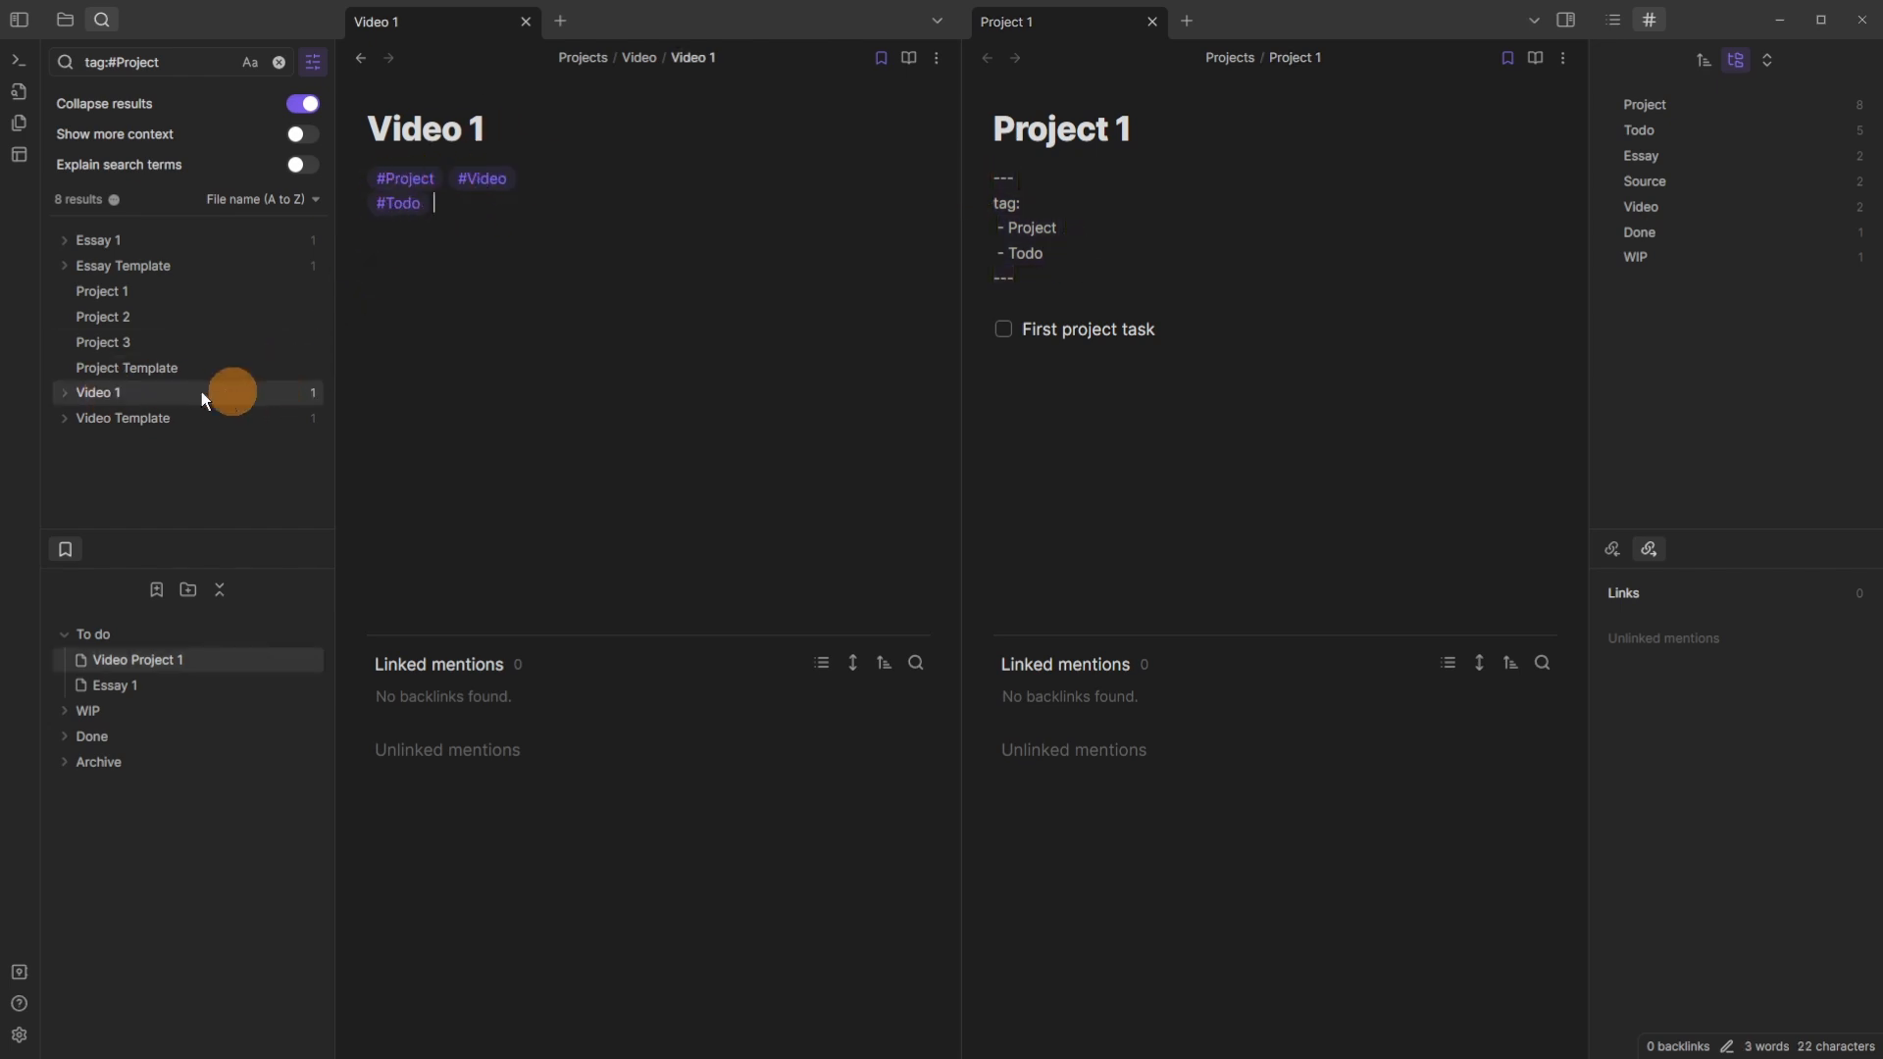
left_click(64, 394)
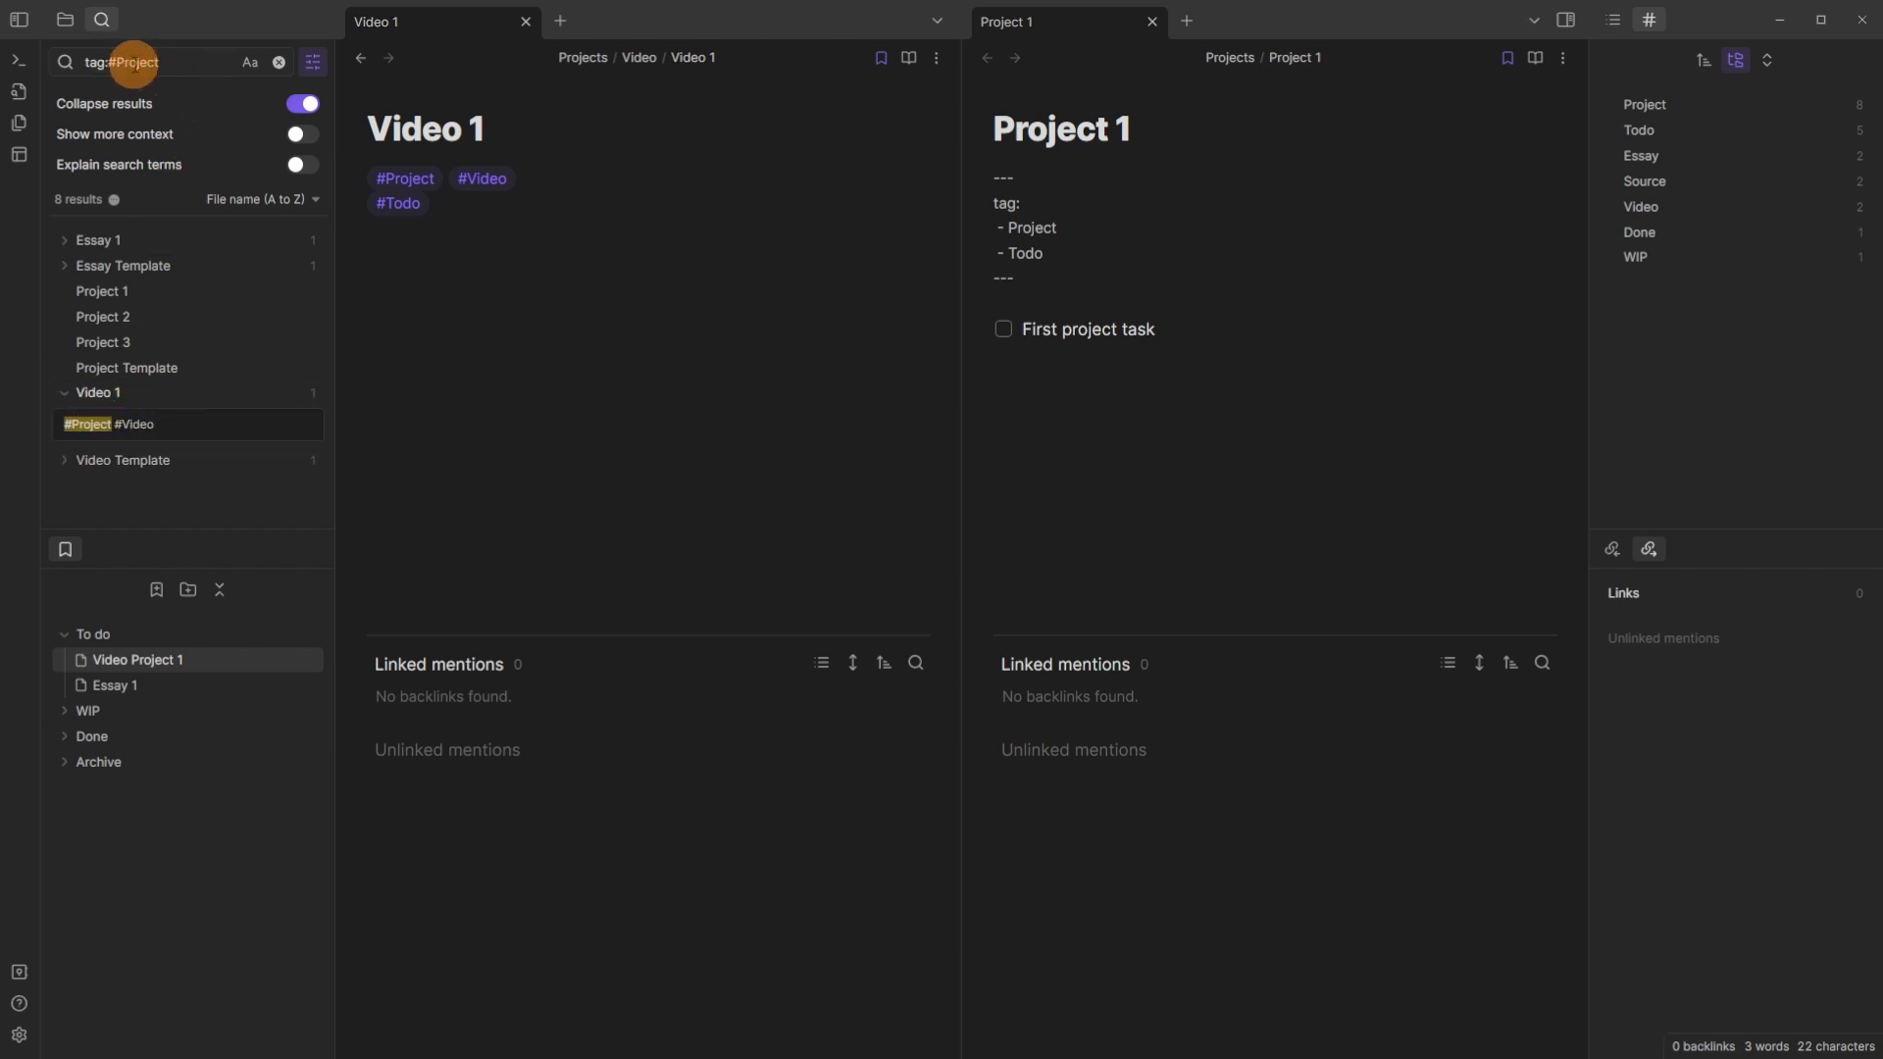
left_click(155, 422)
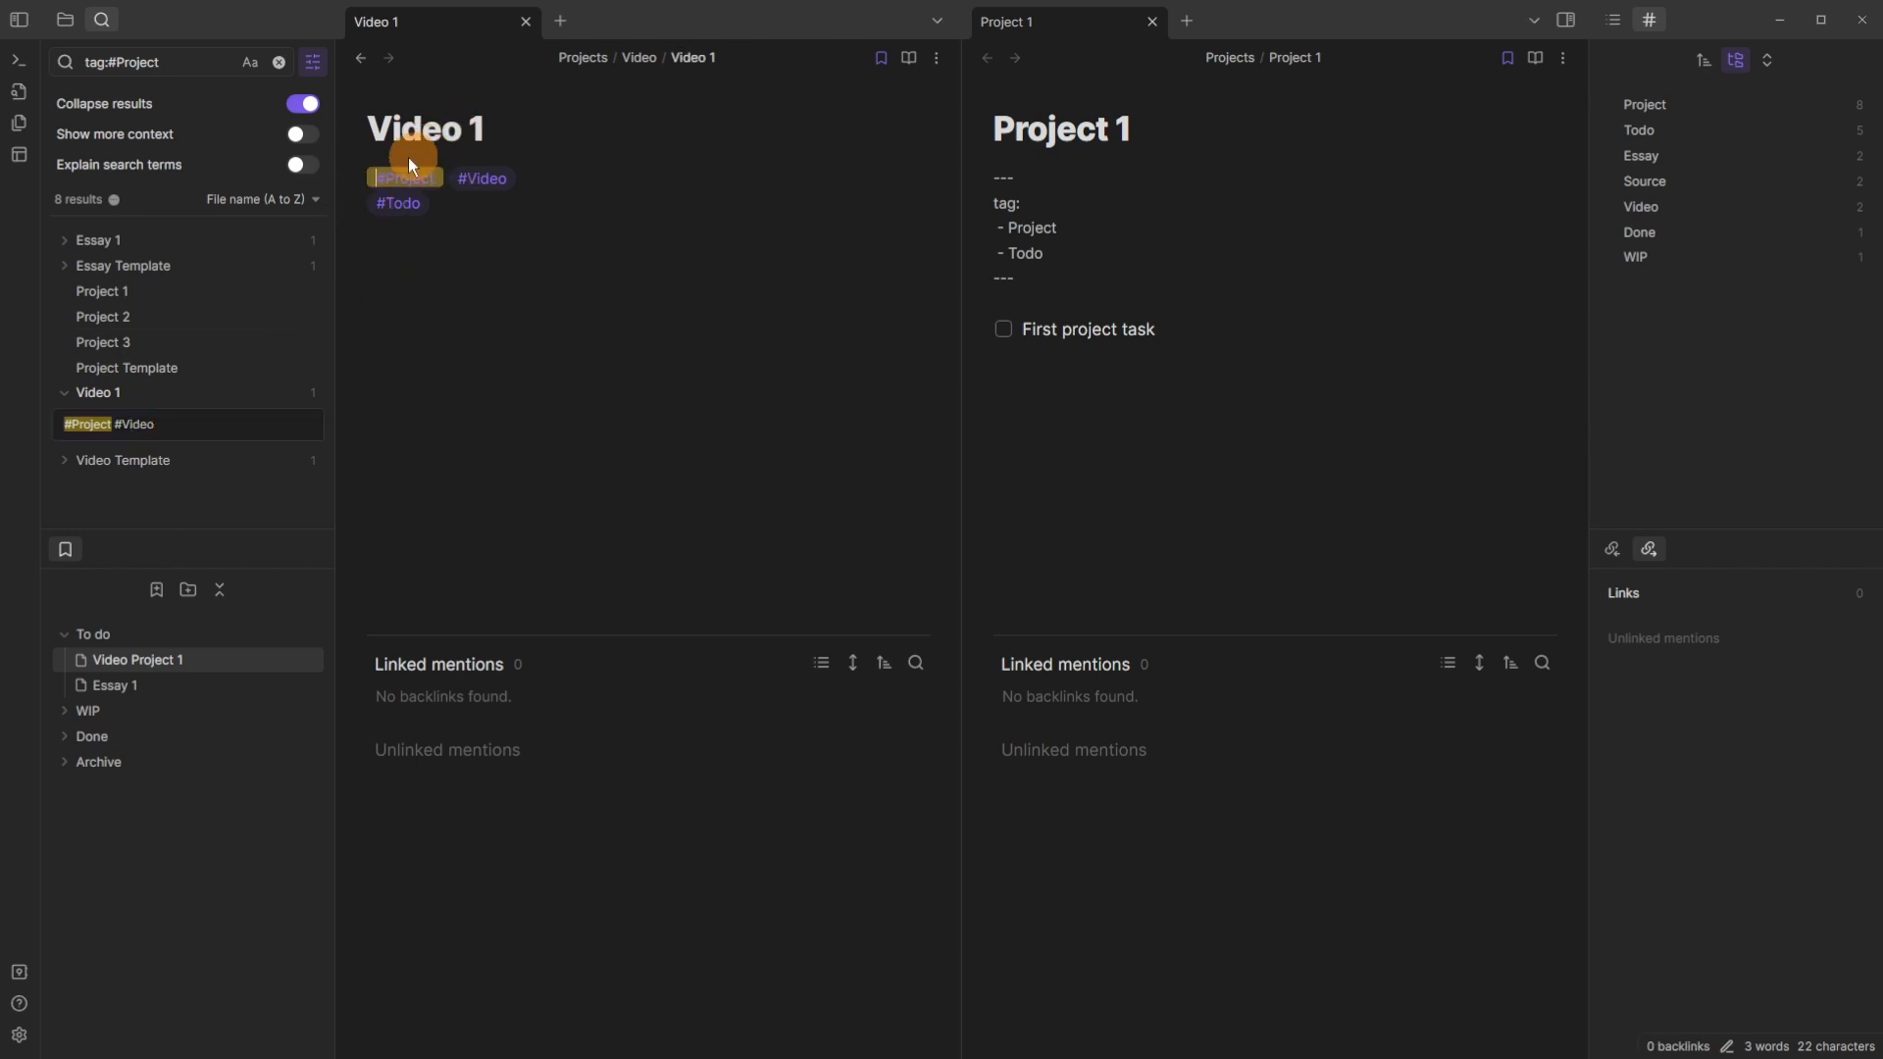
left_click(127, 294)
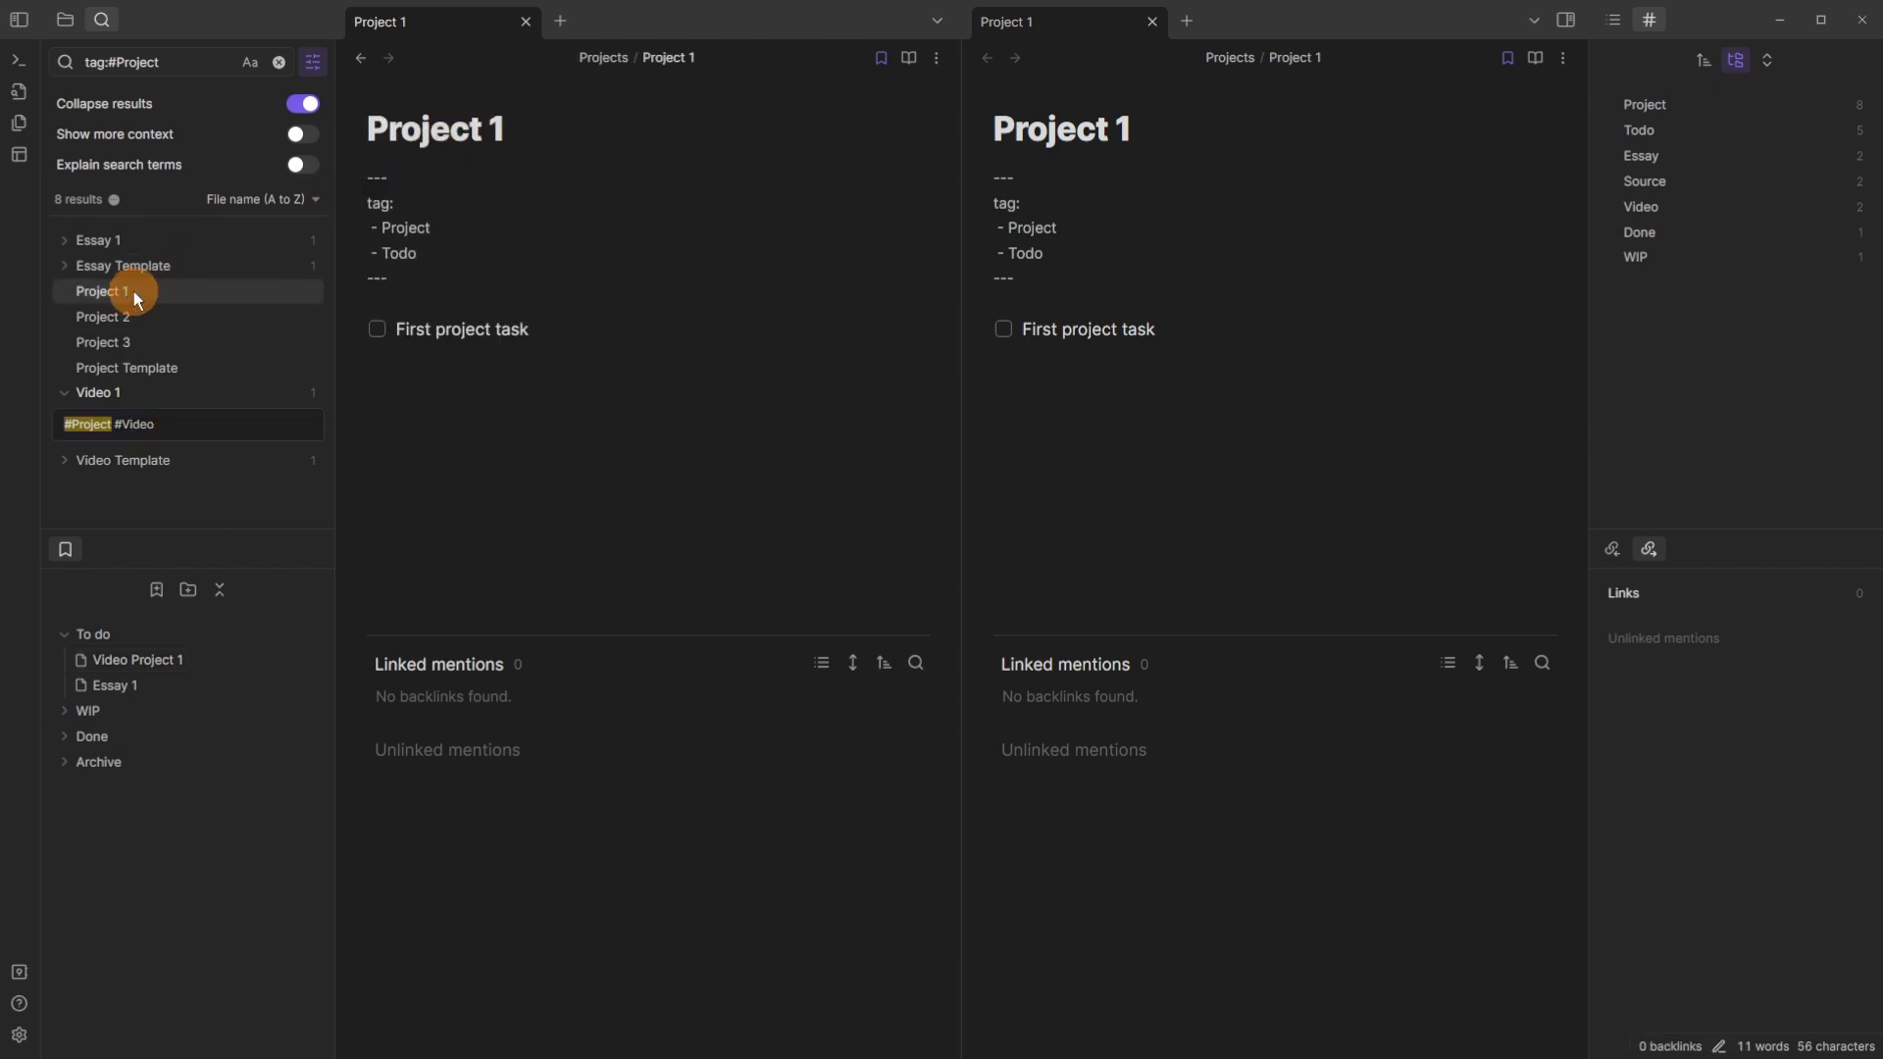
key("ctrl+alt+Left")
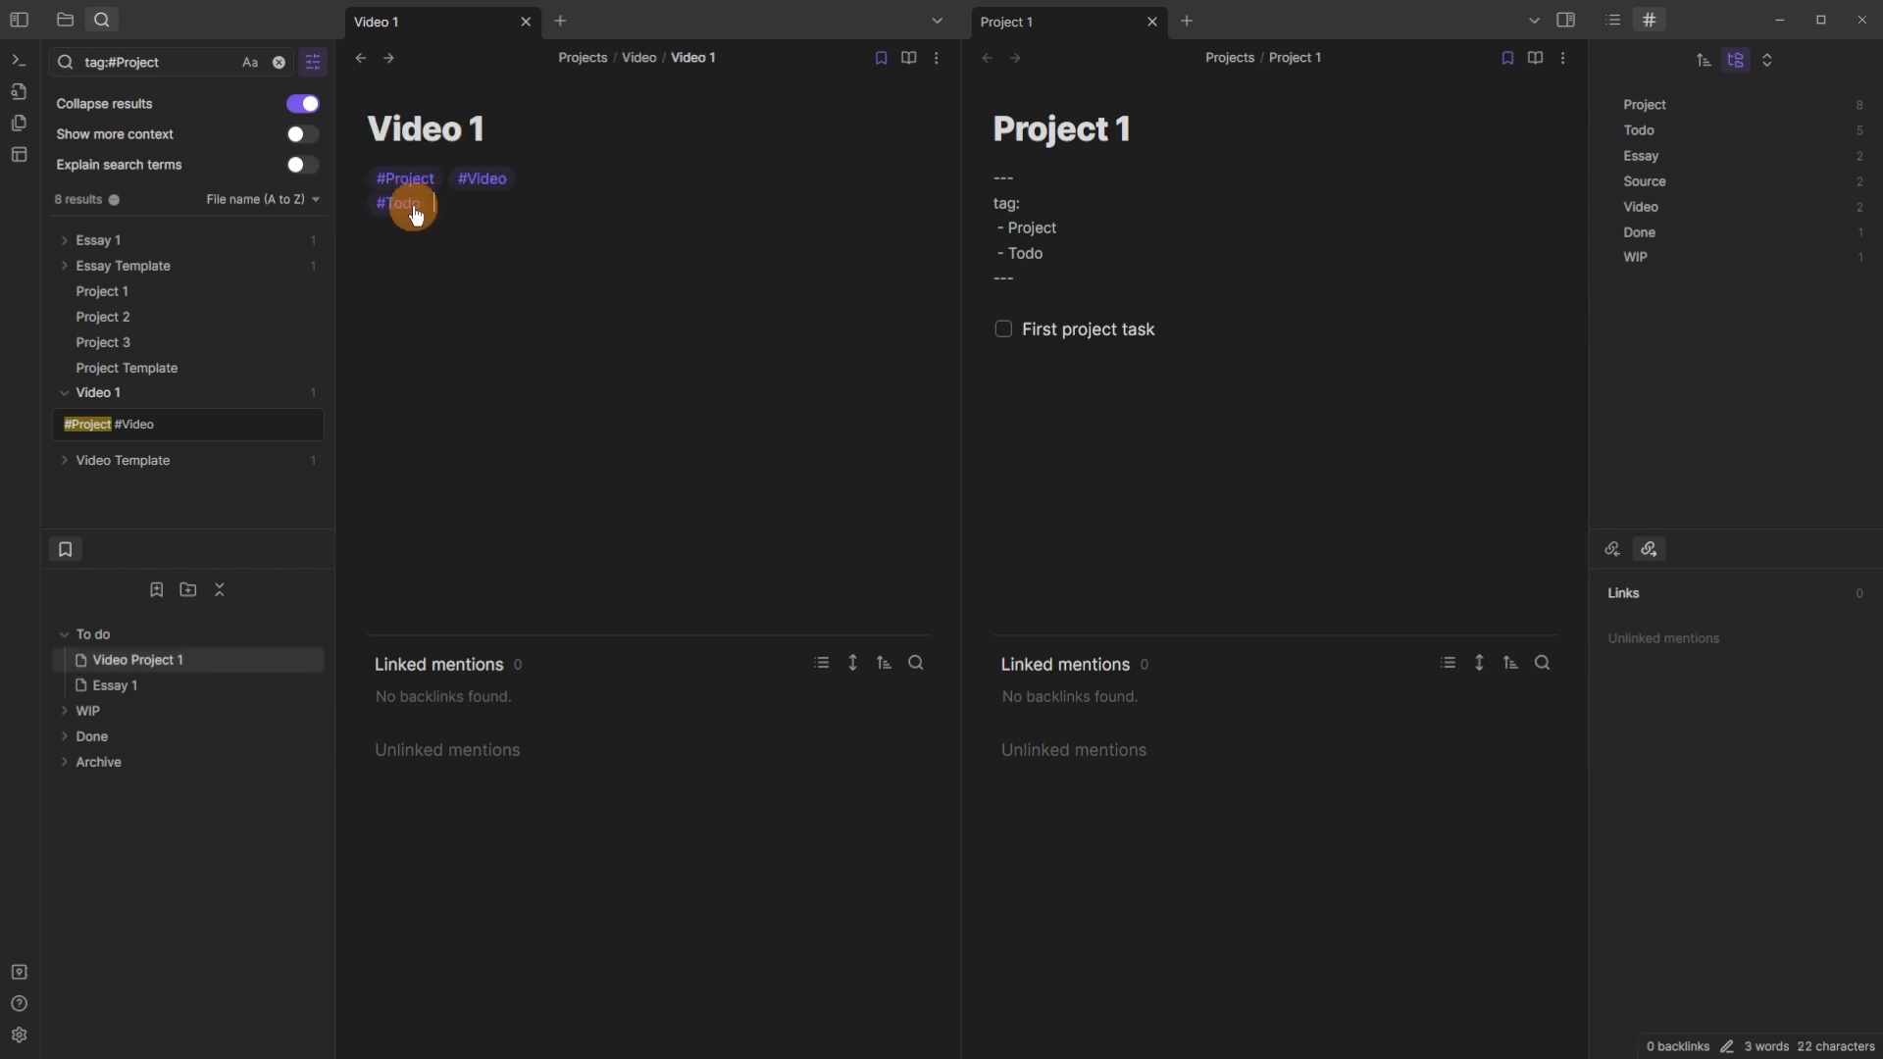
Step: Search the vault for notes tagged #Todo
left_click(1681, 133)
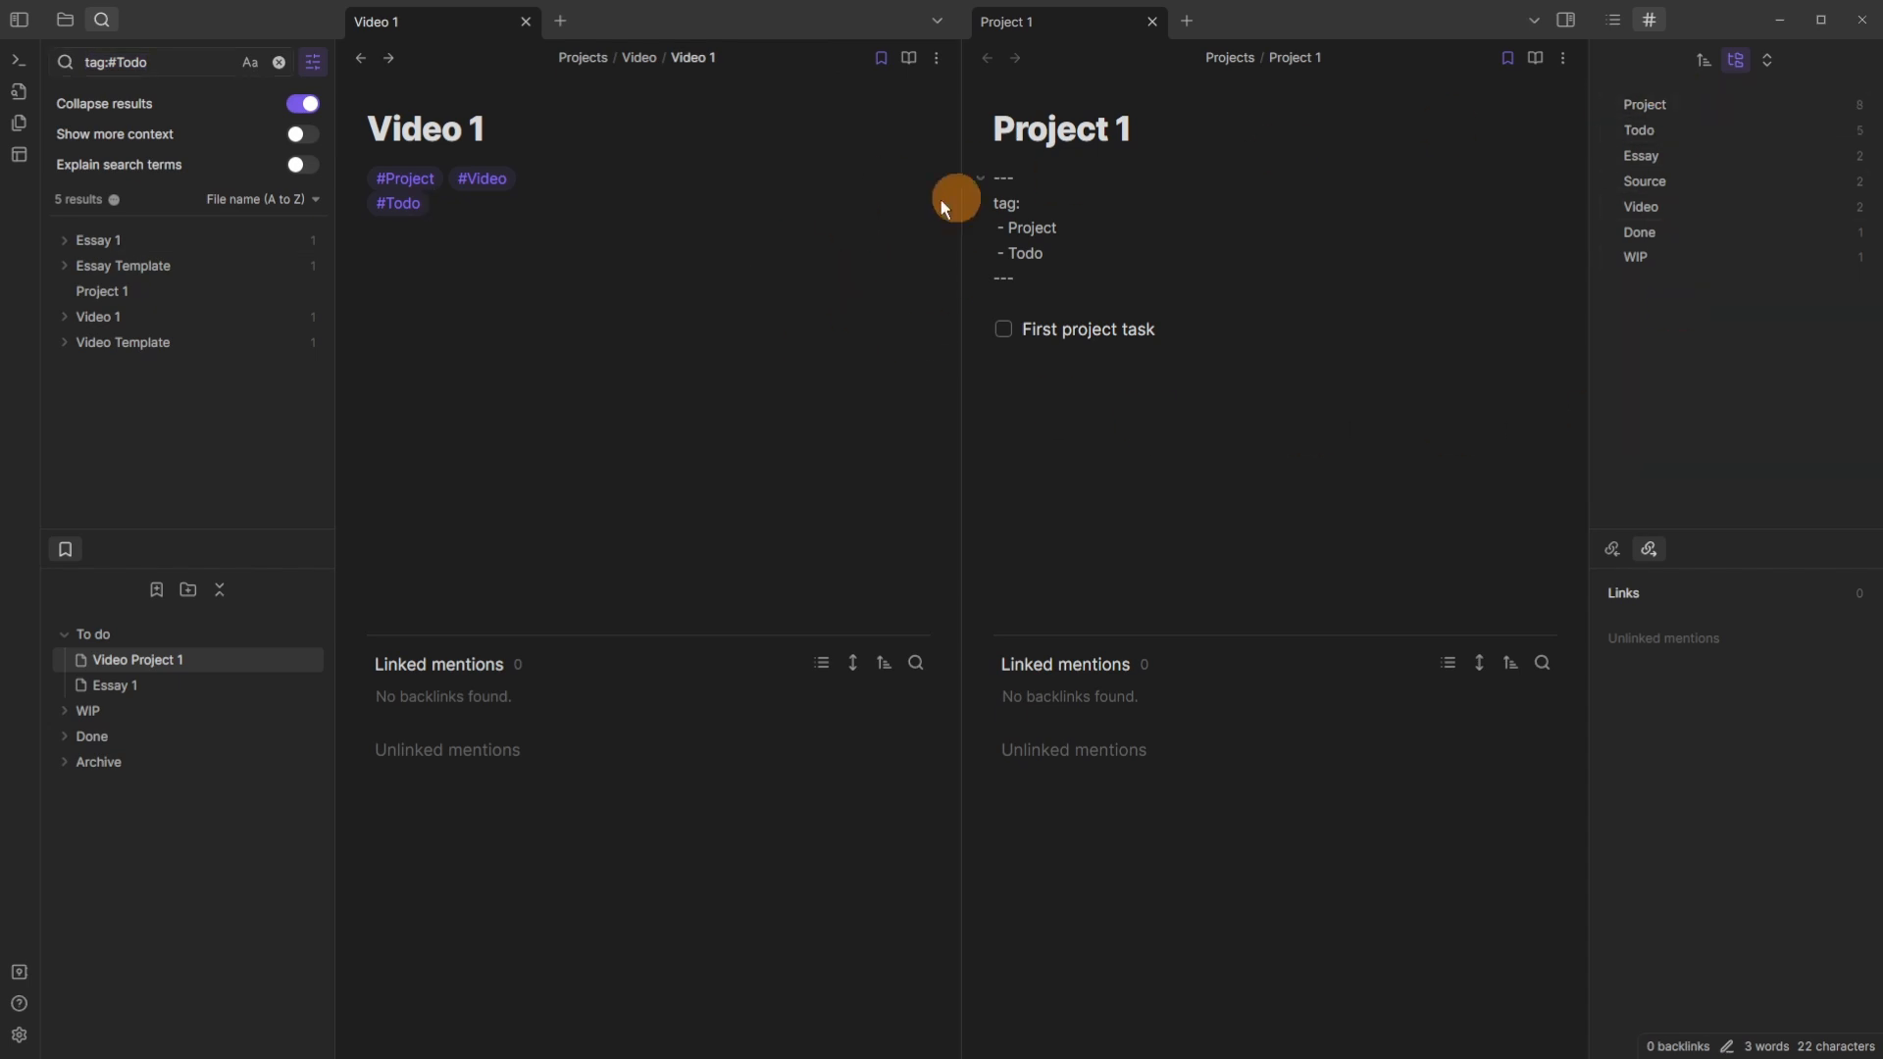
Step: Load the Temp workspace layout and switch from it to the Home workspace layout
left_click(20, 155)
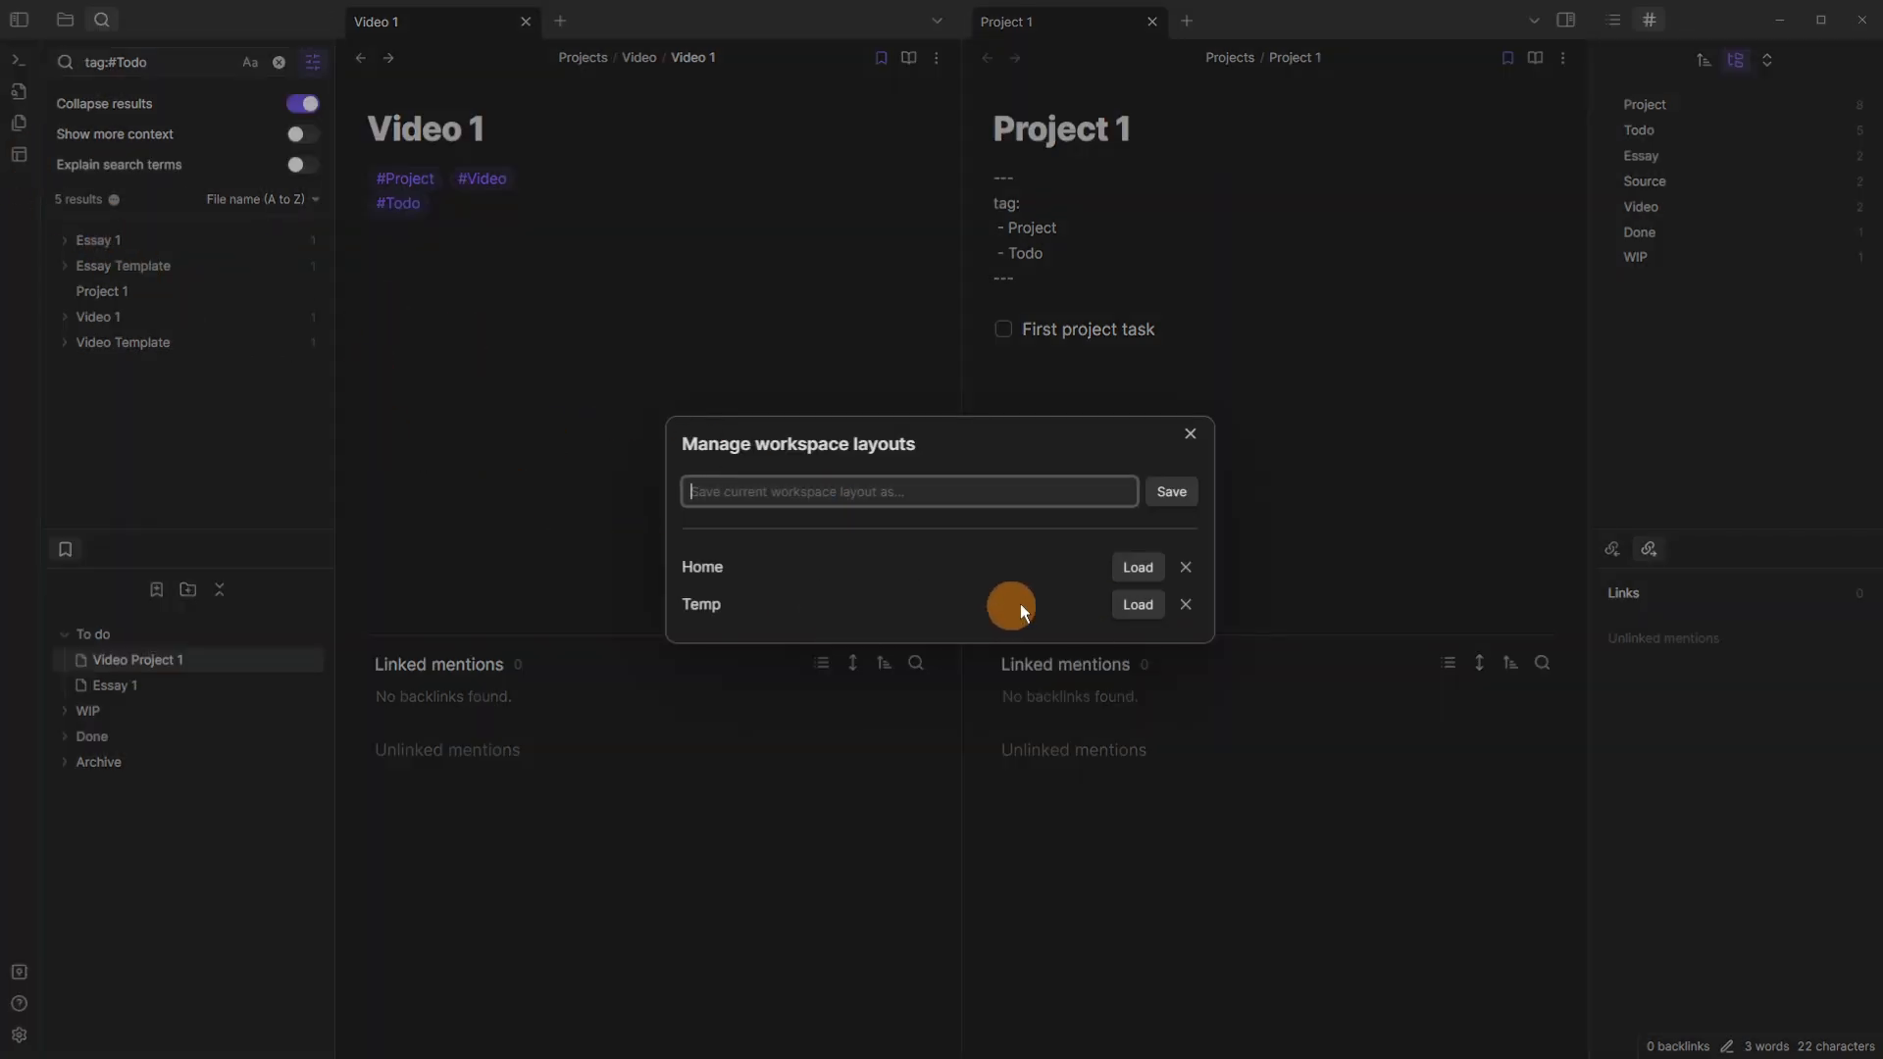
left_click(1133, 608)
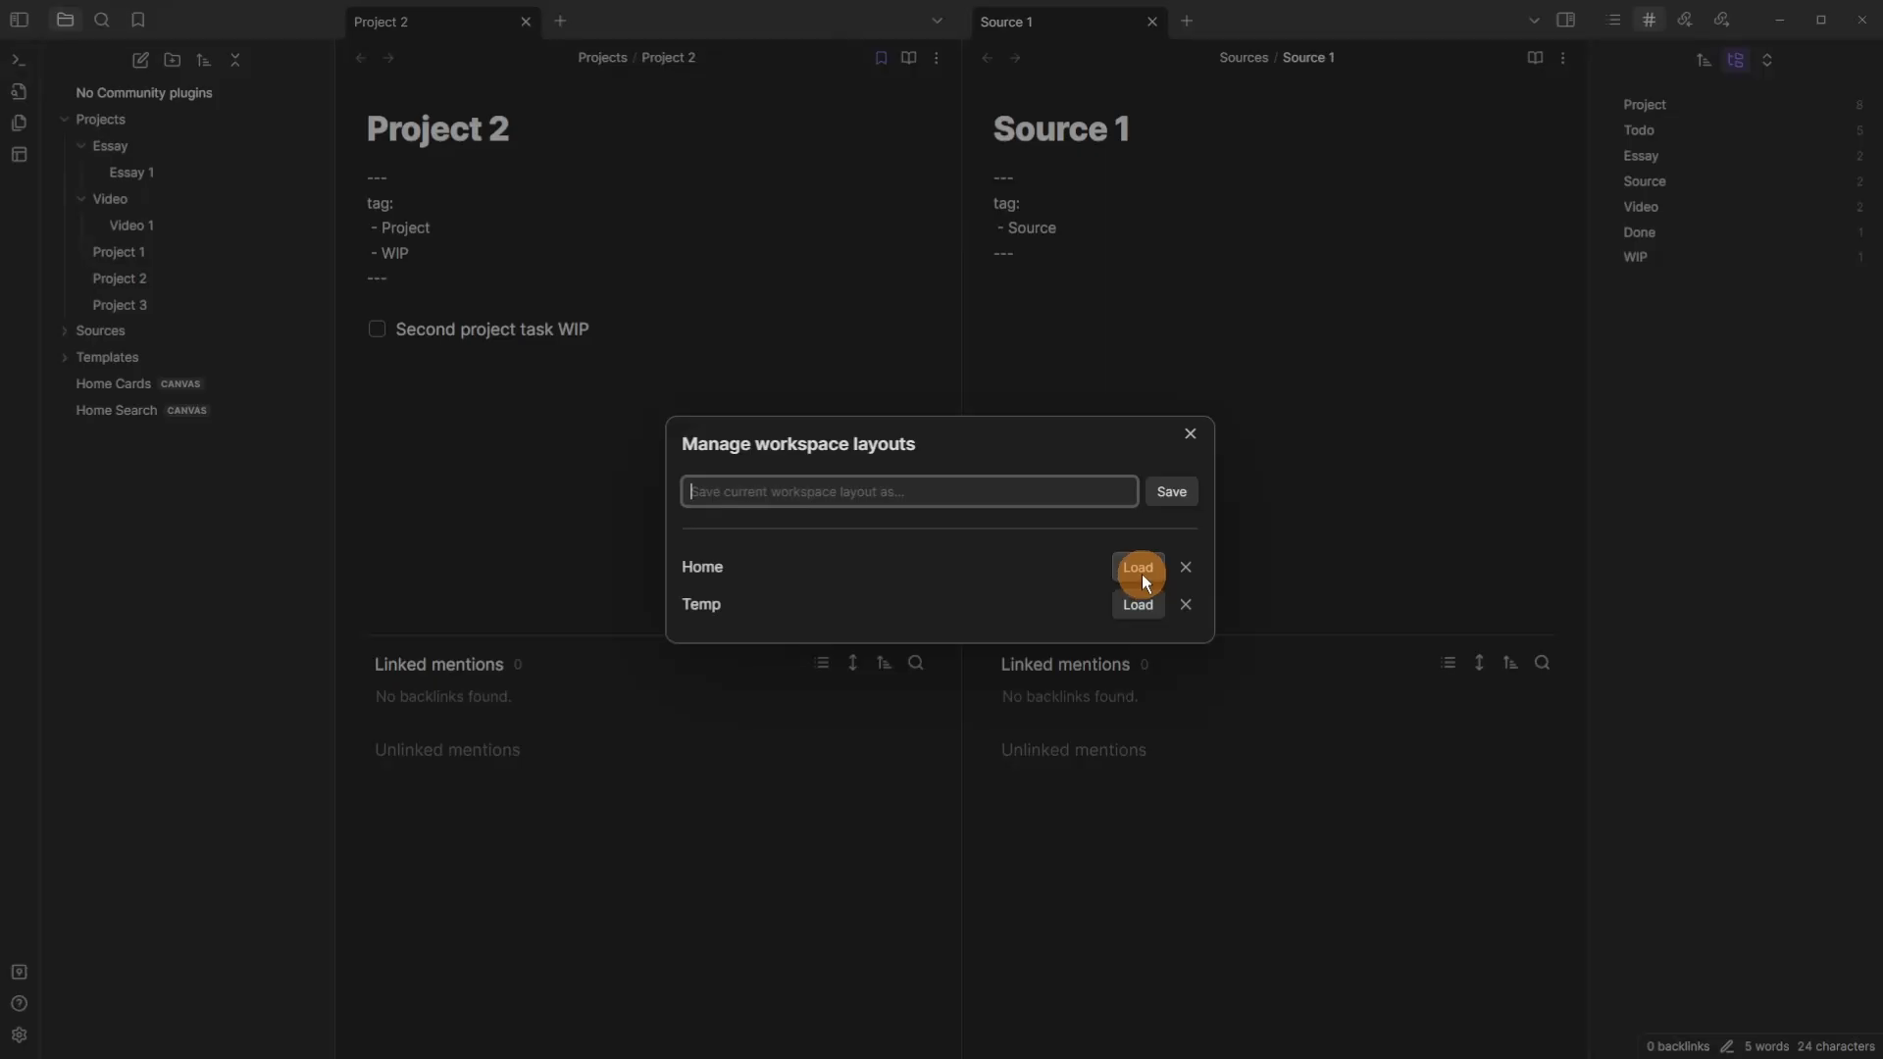
left_click(1141, 574)
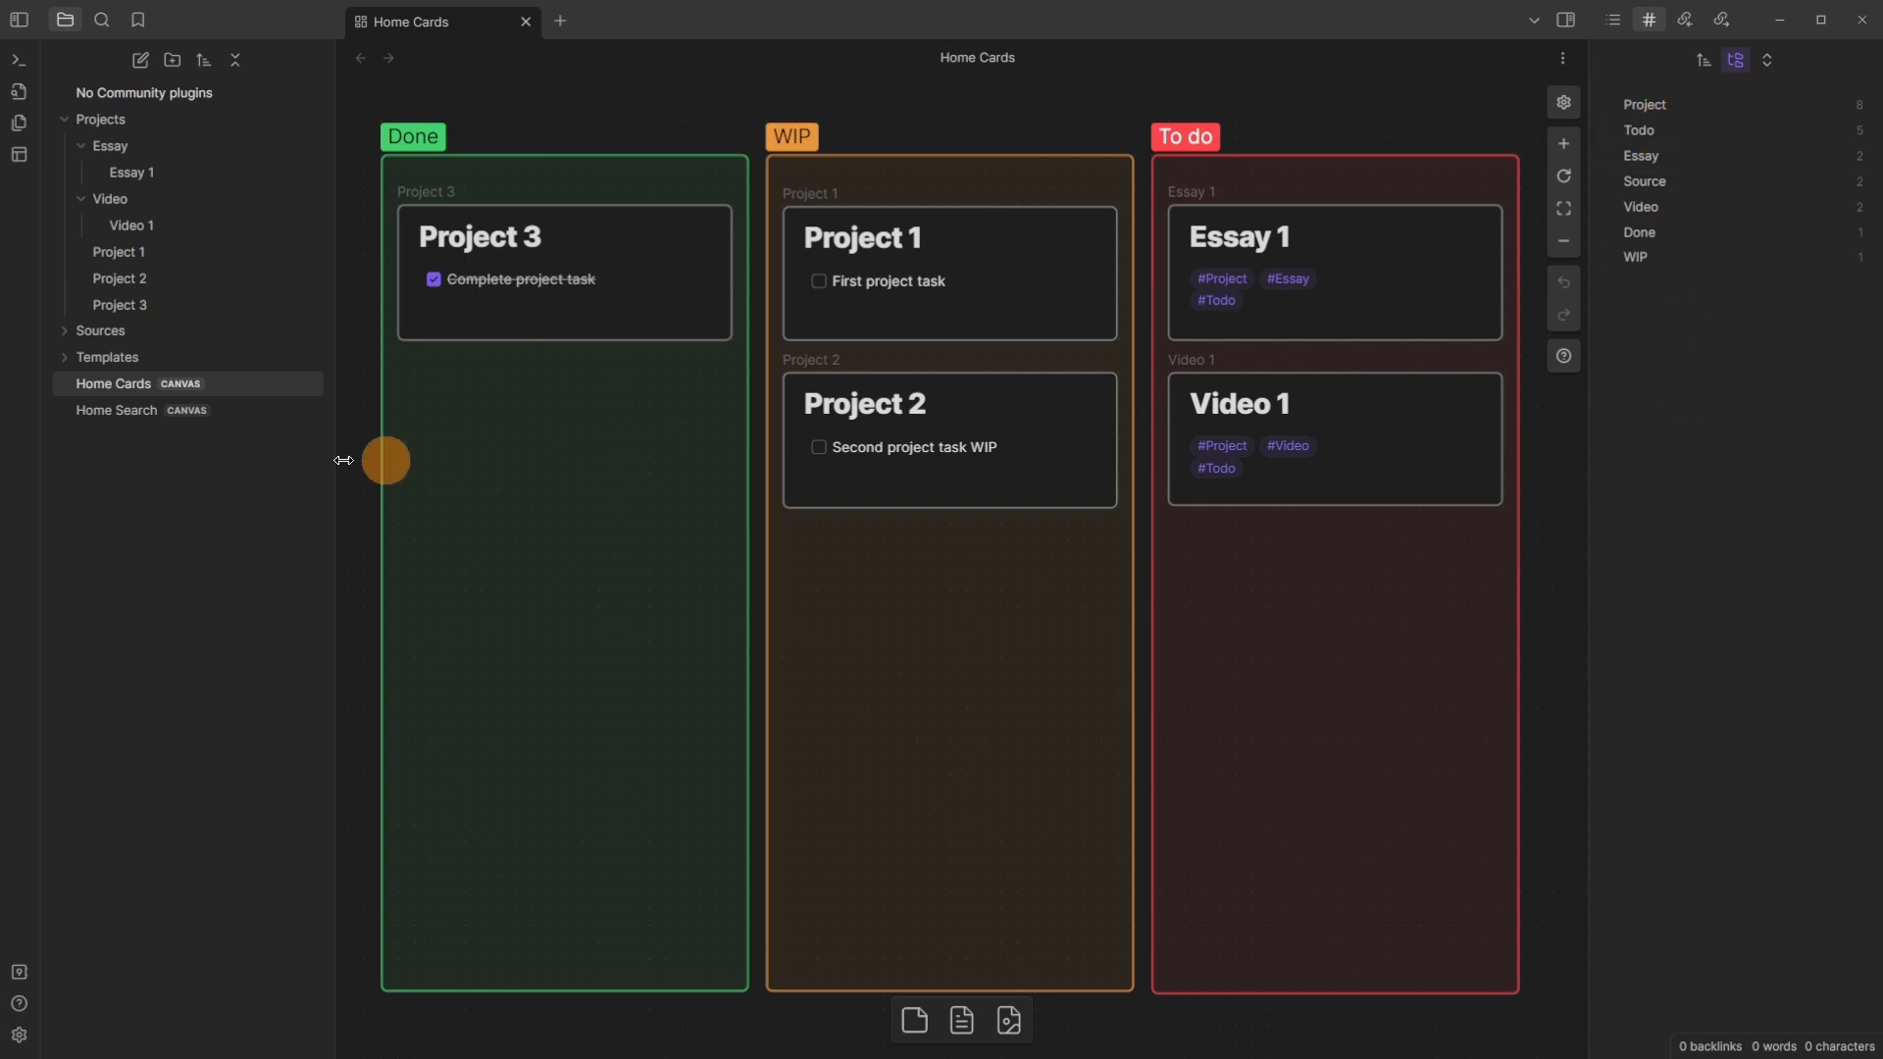
Step: Open the Home Search canvas and reveal the query code behind the Done card's Project and Done tag search
left_click(121, 415)
left_click(958, 345)
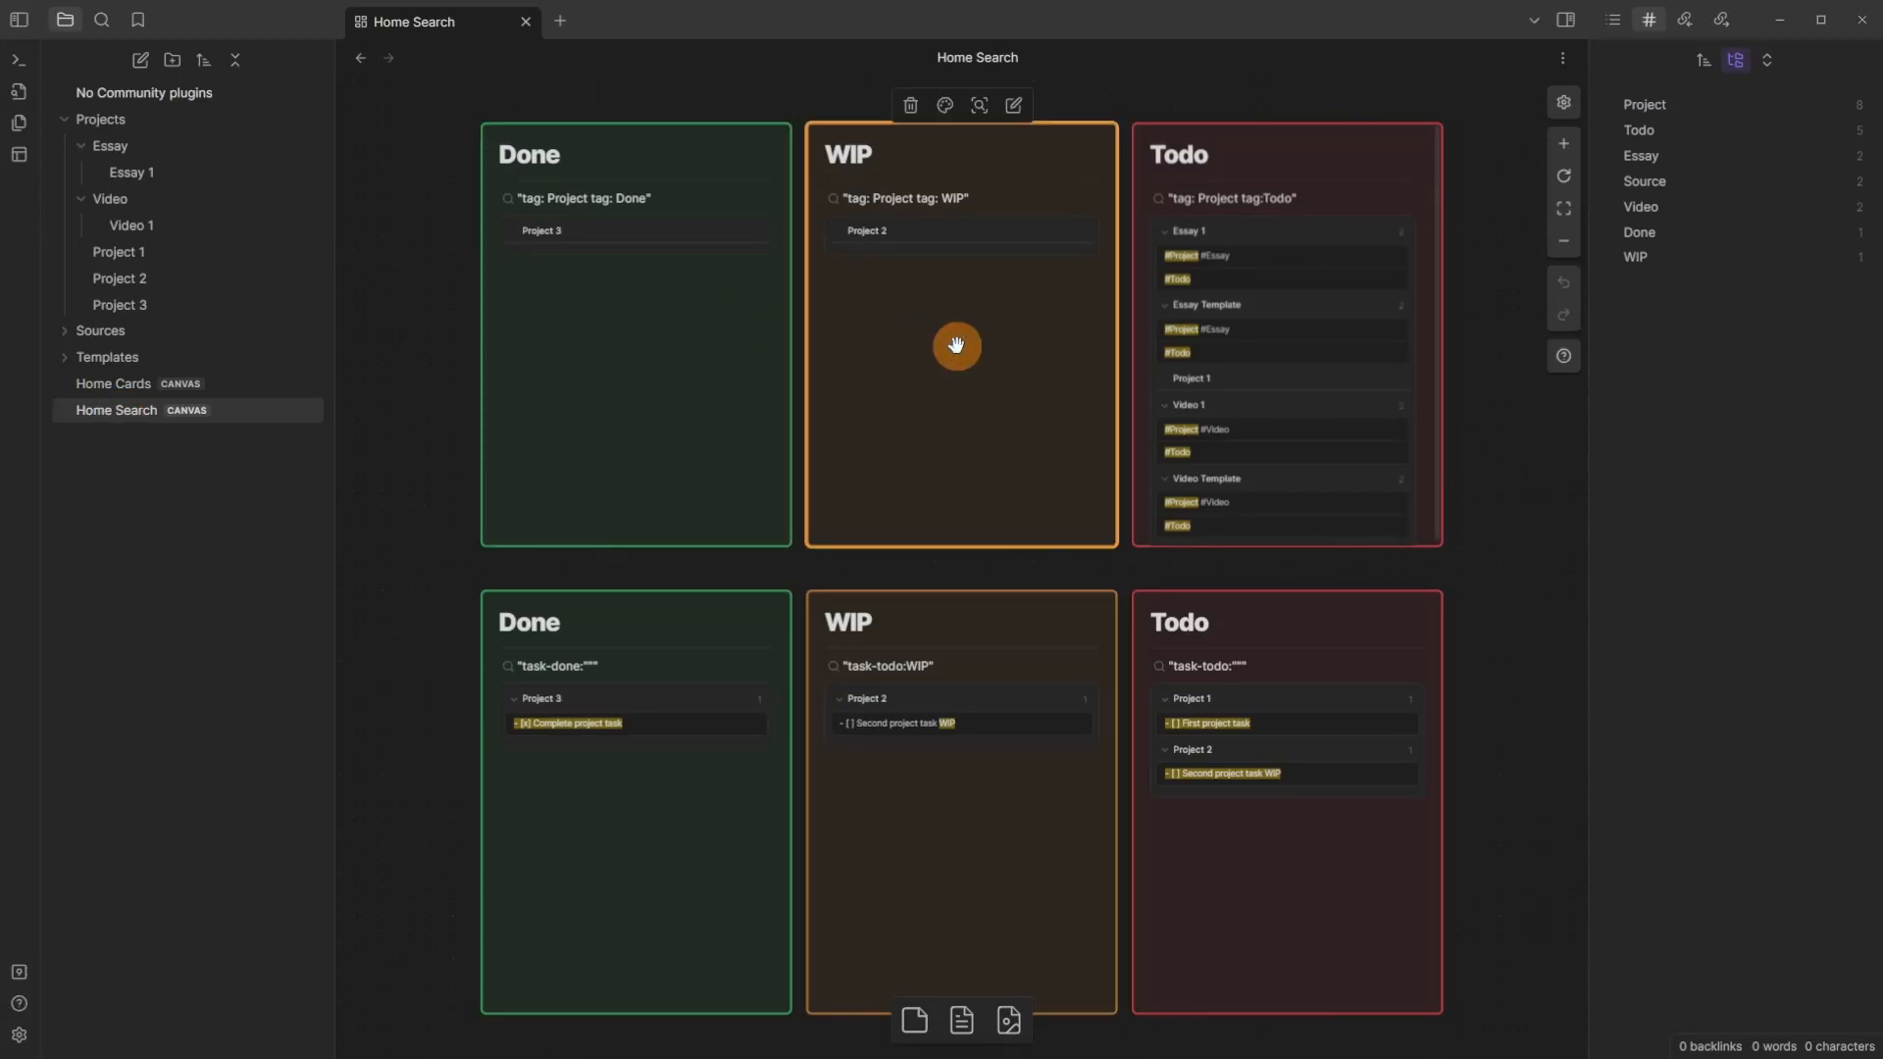
left_click(1304, 182)
double_click(684, 364)
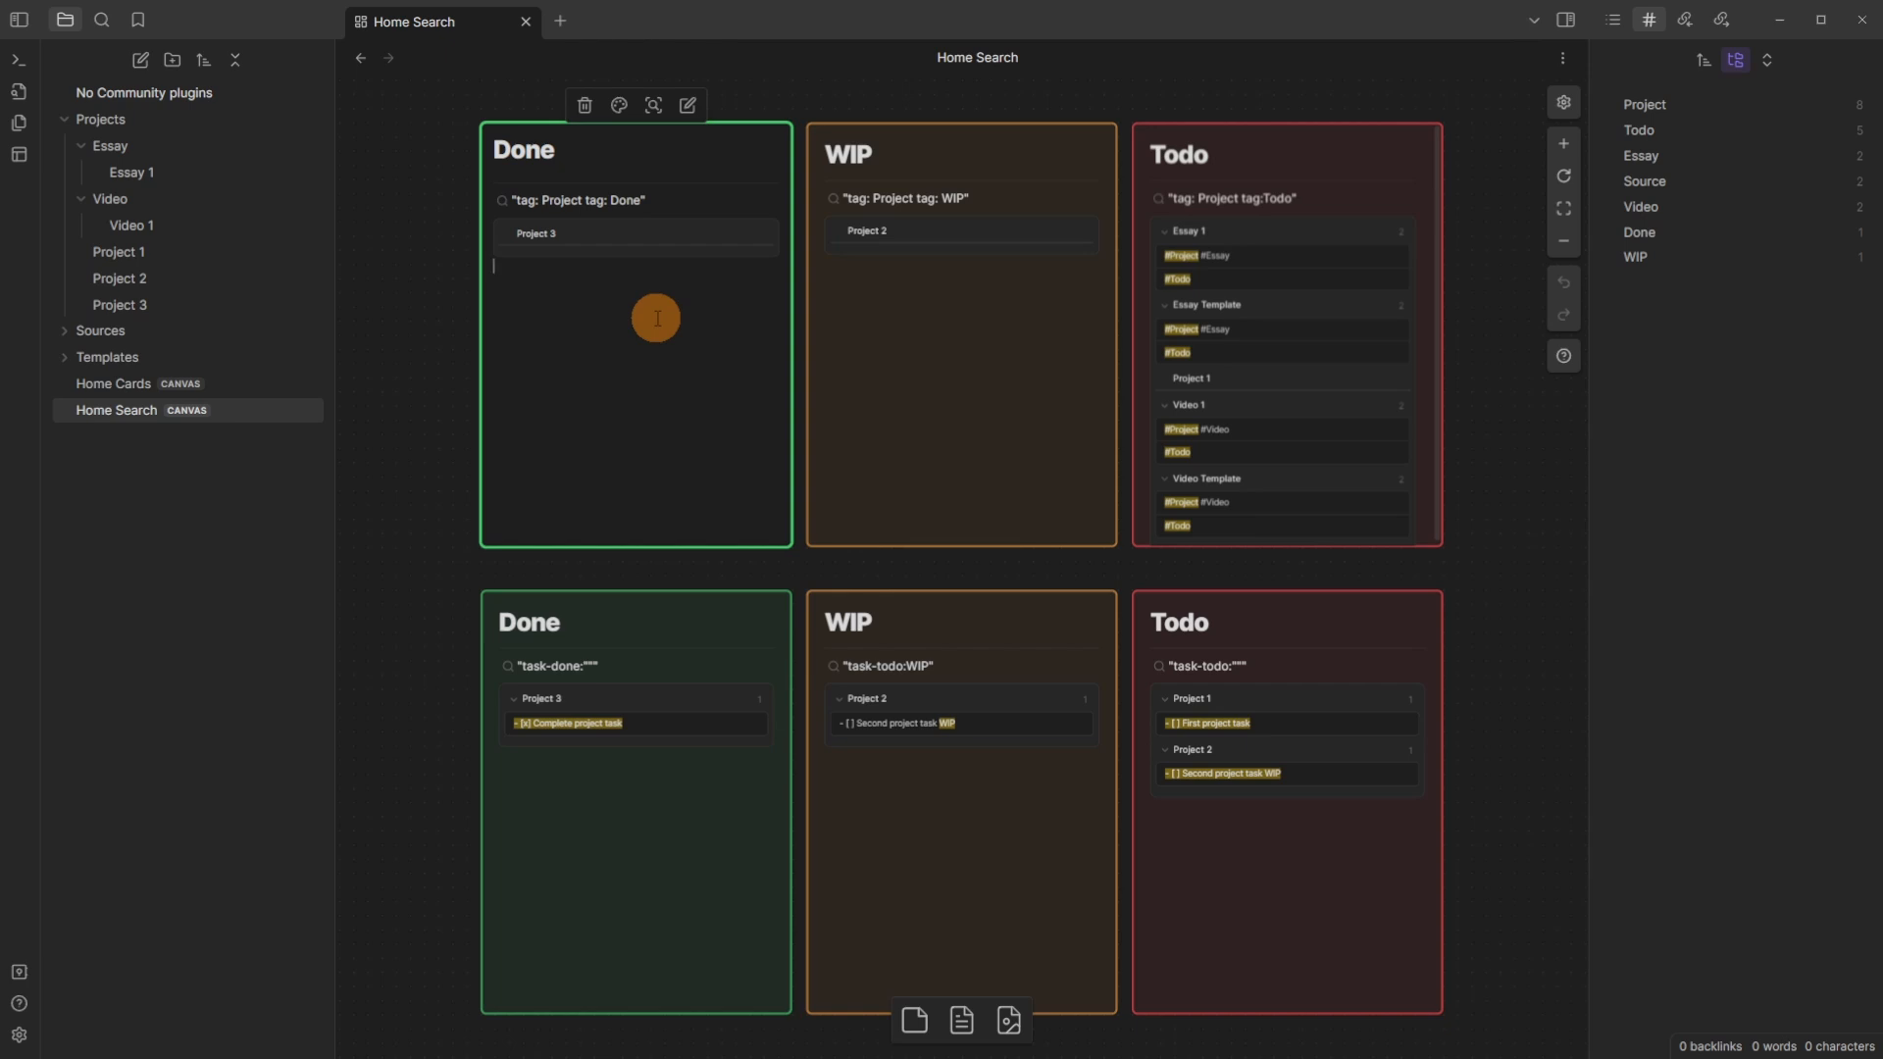
key("Up")
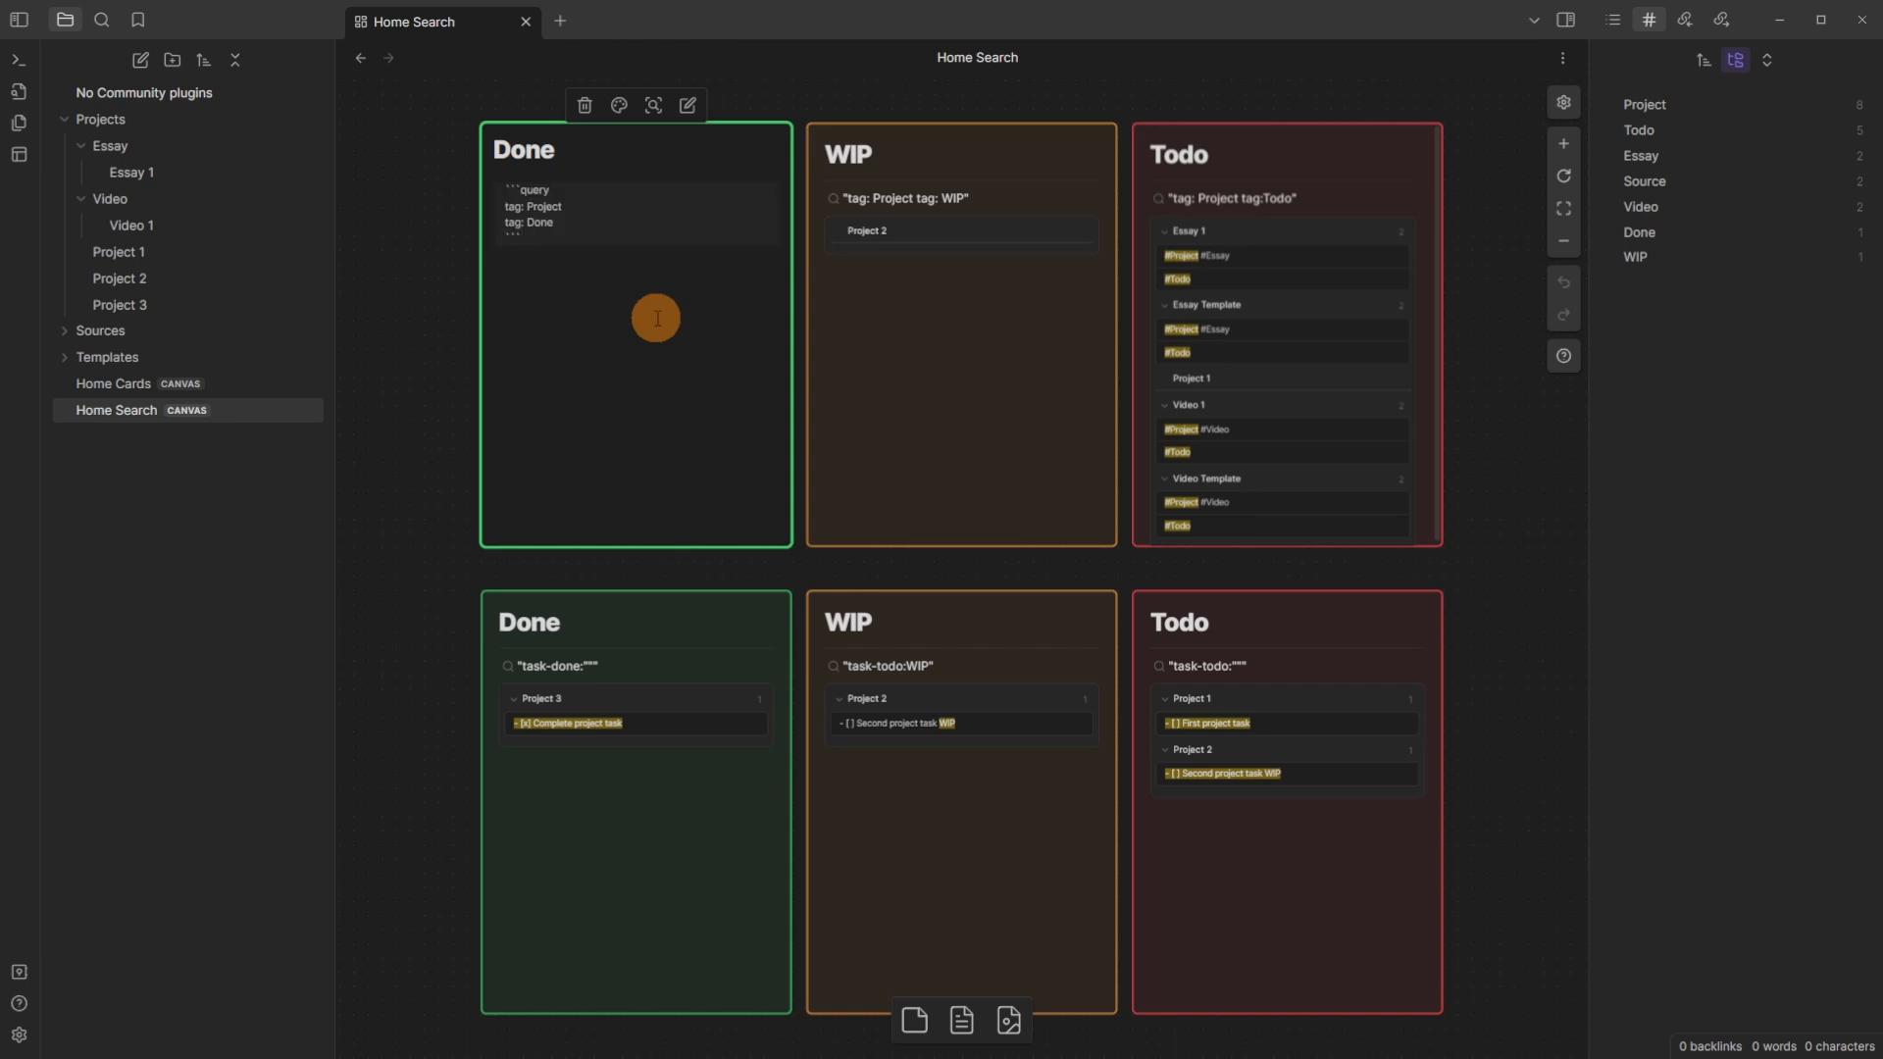
Step: Examine the Done card's query block: the enclosing backticks, the query keyword, and the tag: Project and tag: Done lines
left_click(385, 268)
left_click_drag(554, 247, 504, 241)
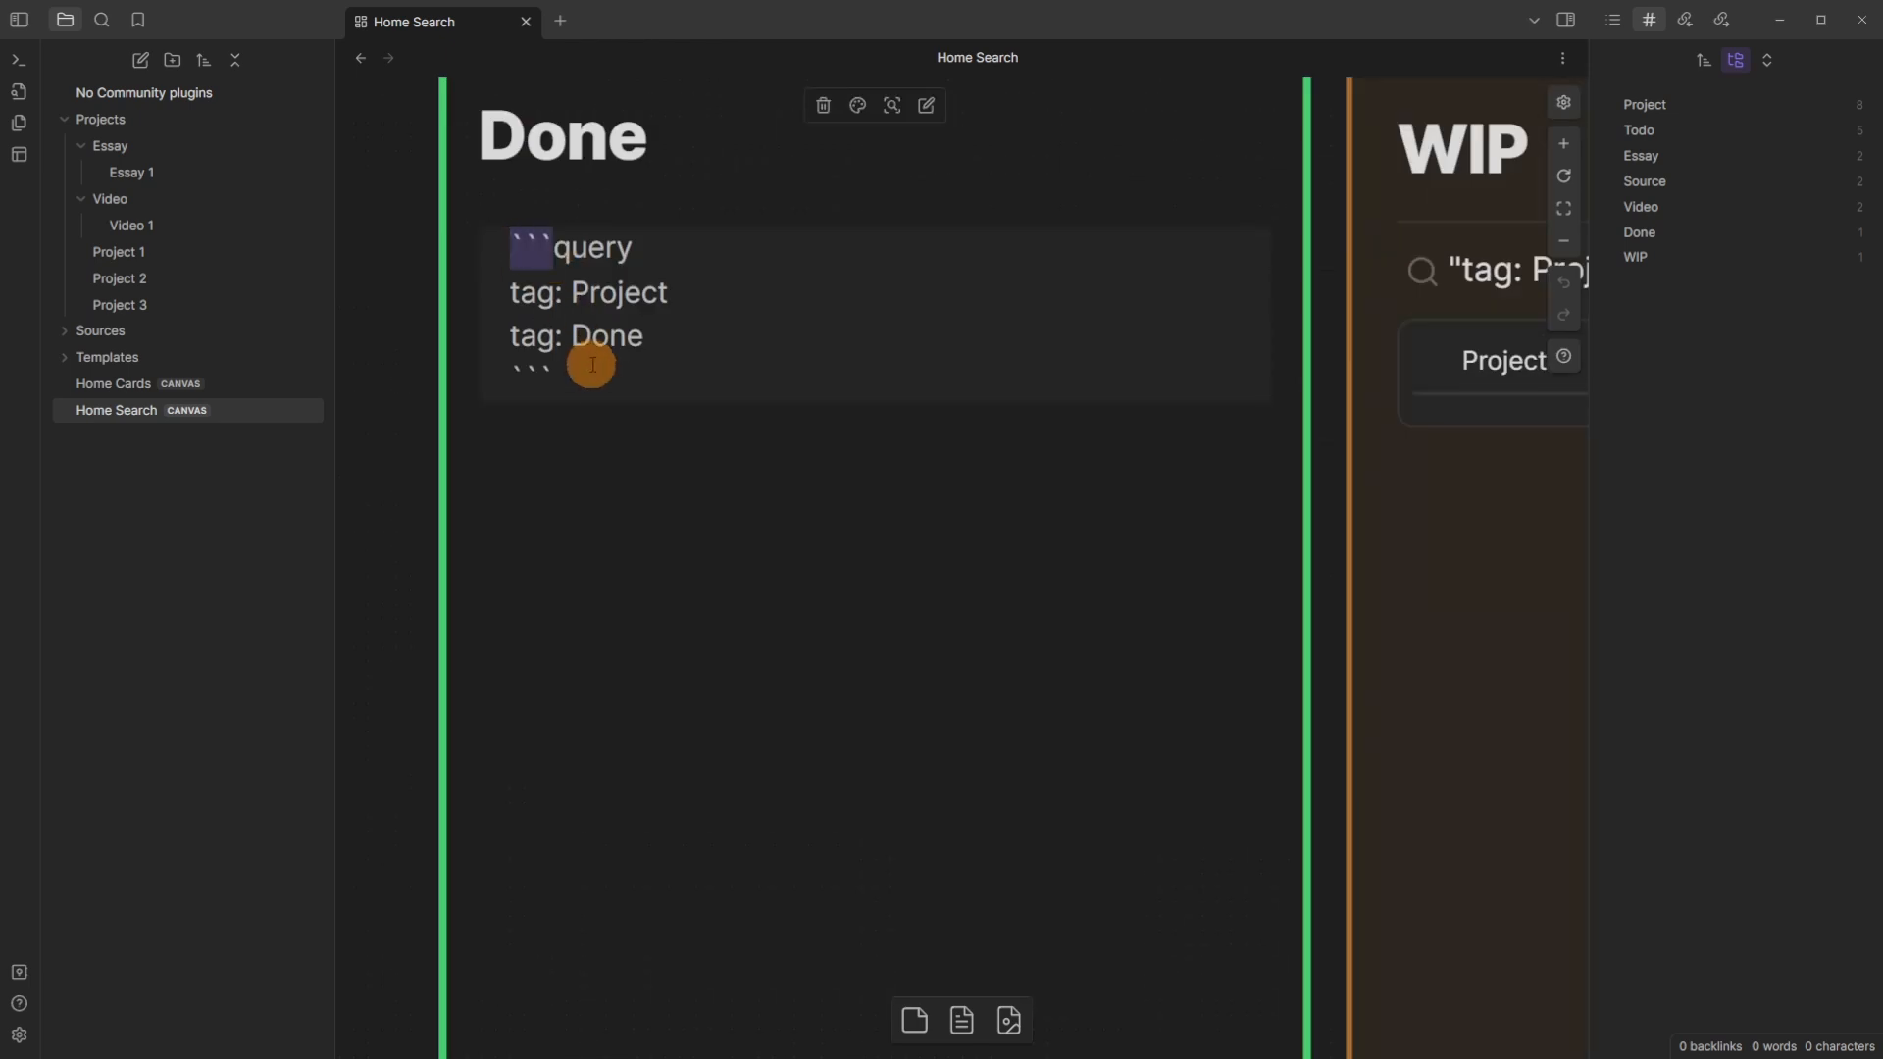
left_click_drag(587, 374, 504, 369)
left_click_drag(555, 253, 697, 255)
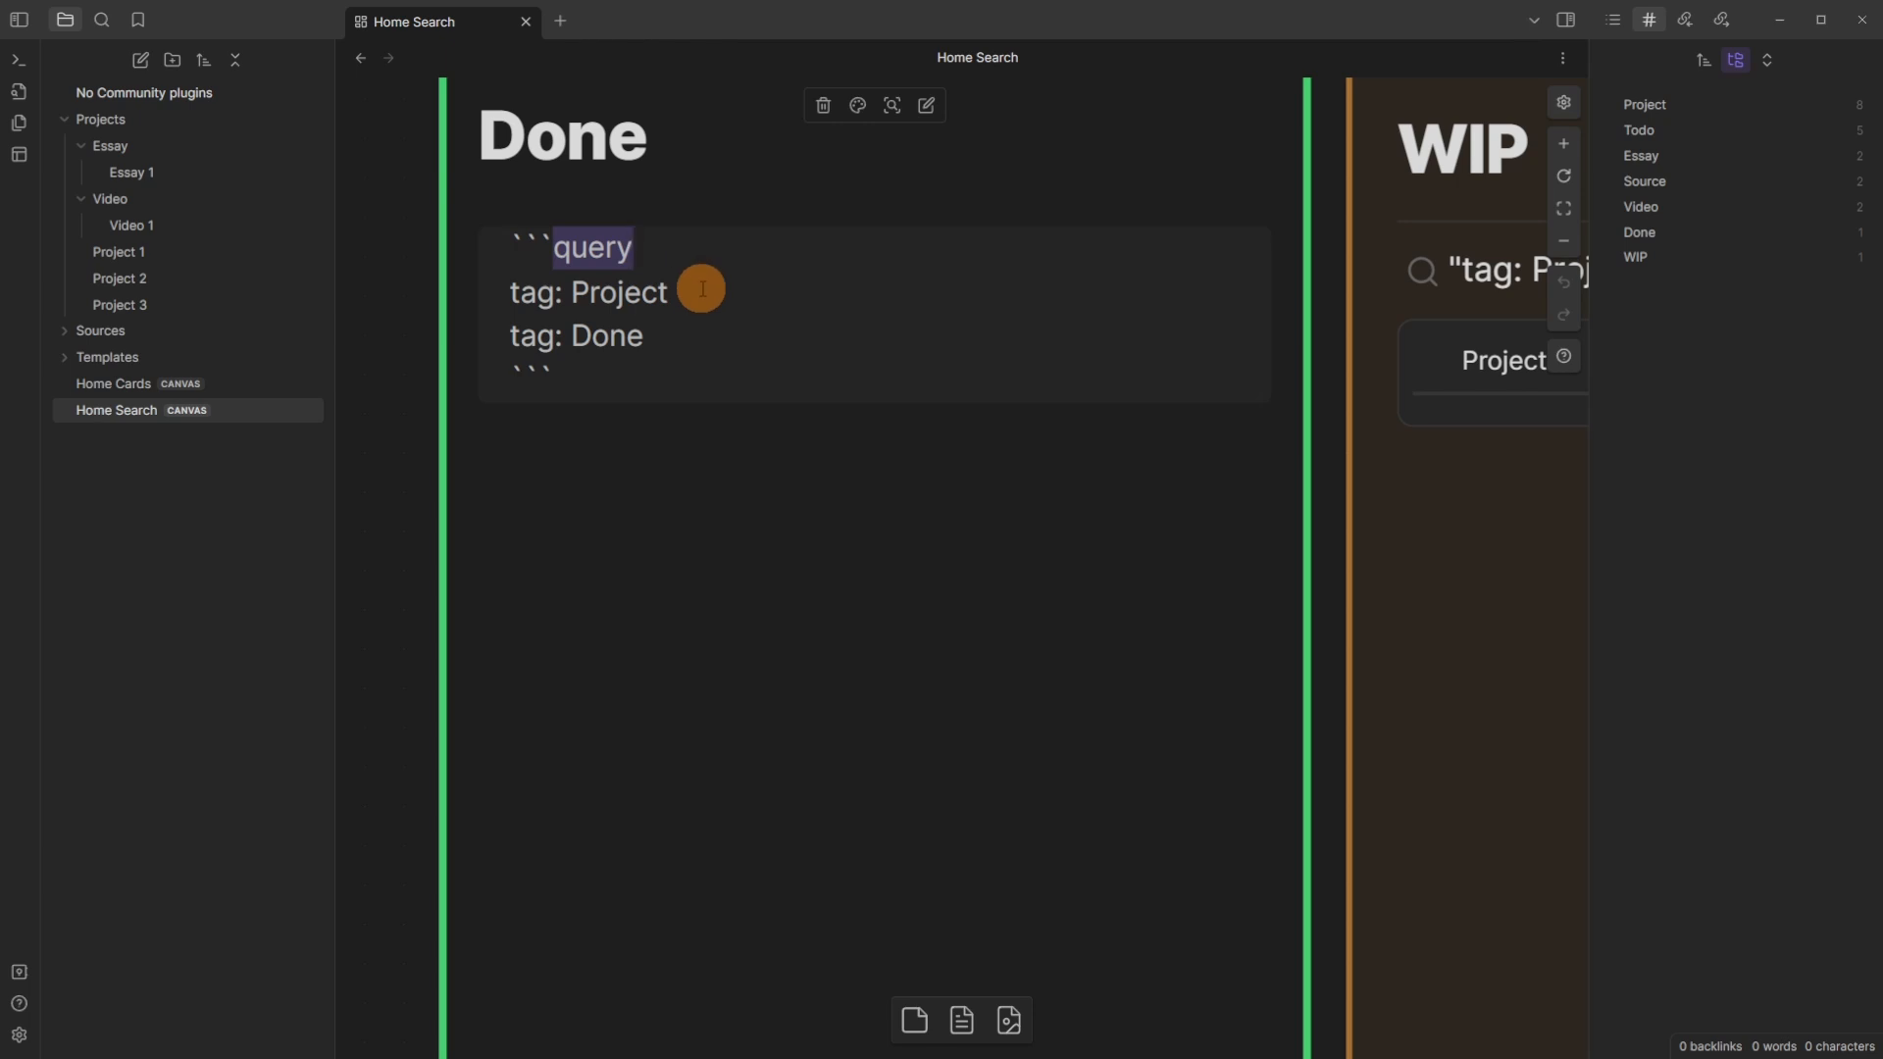
left_click(702, 288)
left_click(618, 293)
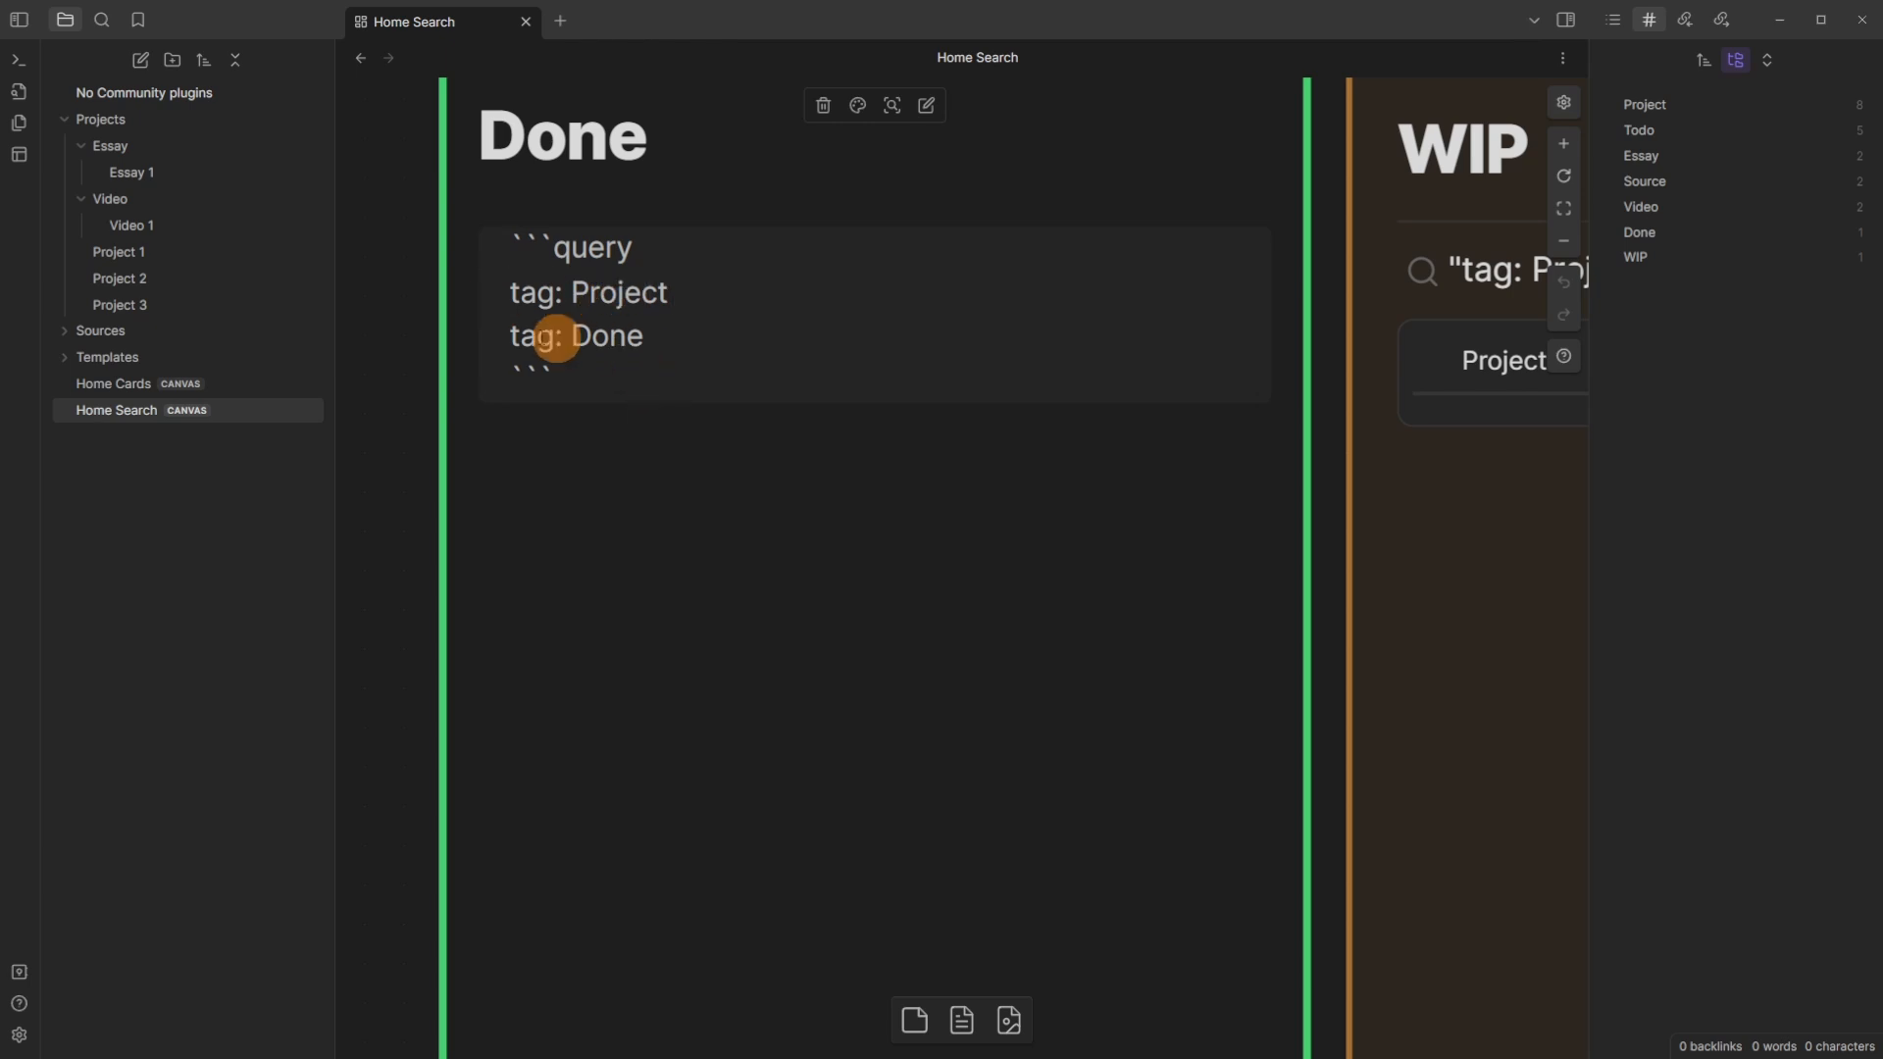
left_click(576, 216)
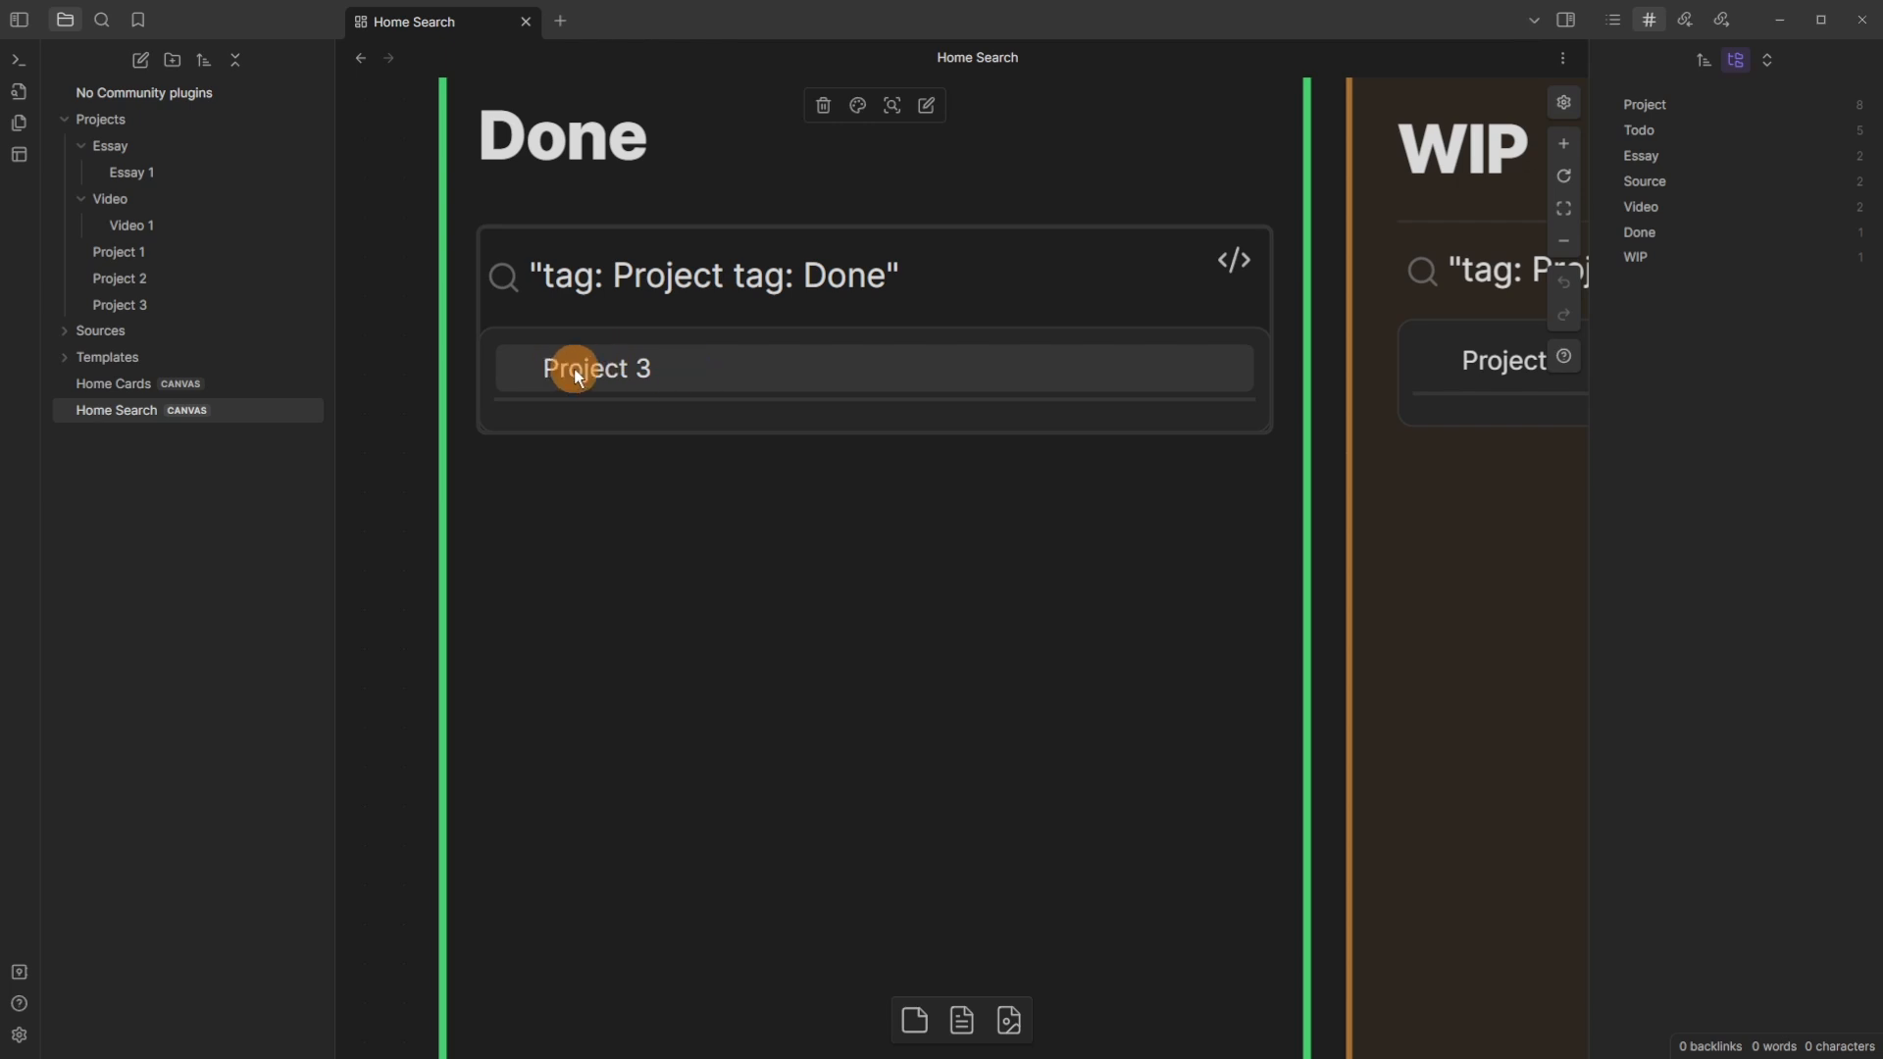
Step: Check the tag: operator among the vault's search options and compare it with the Done card's embedded query
key("ctrl+shift+f")
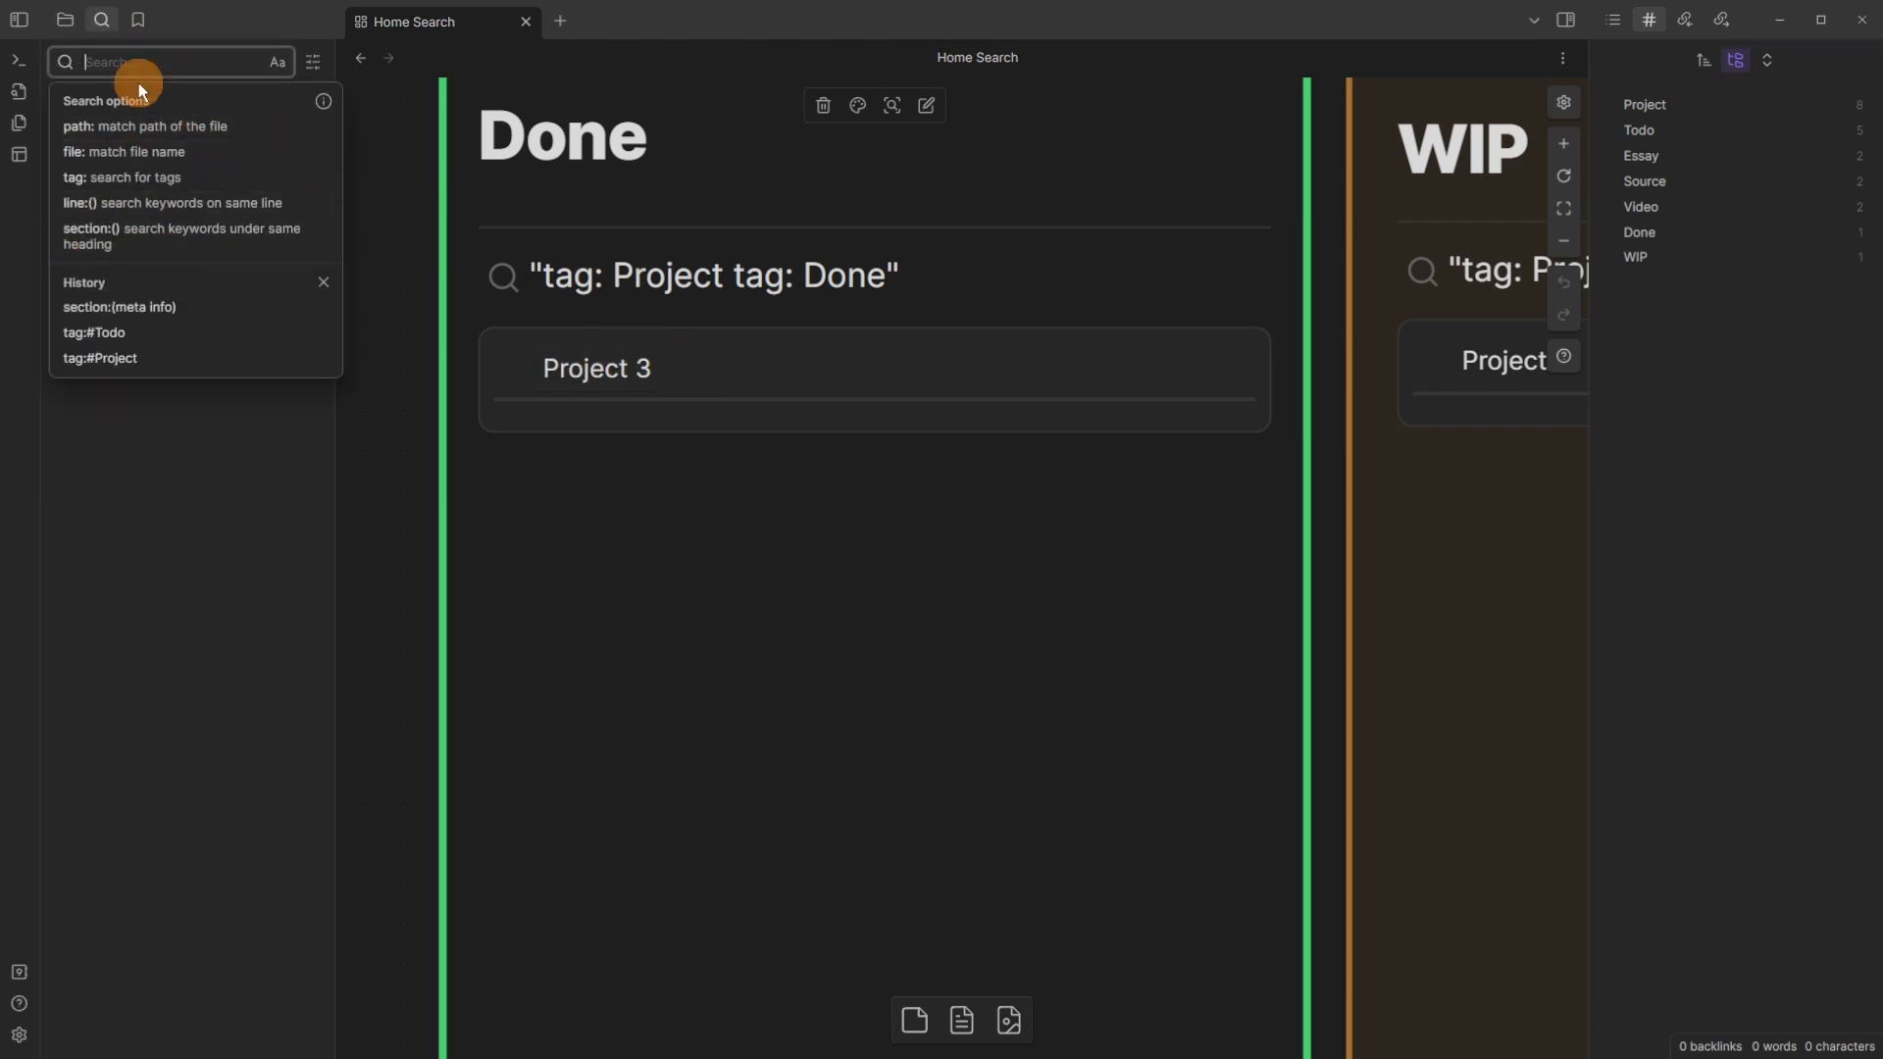
left_click(189, 176)
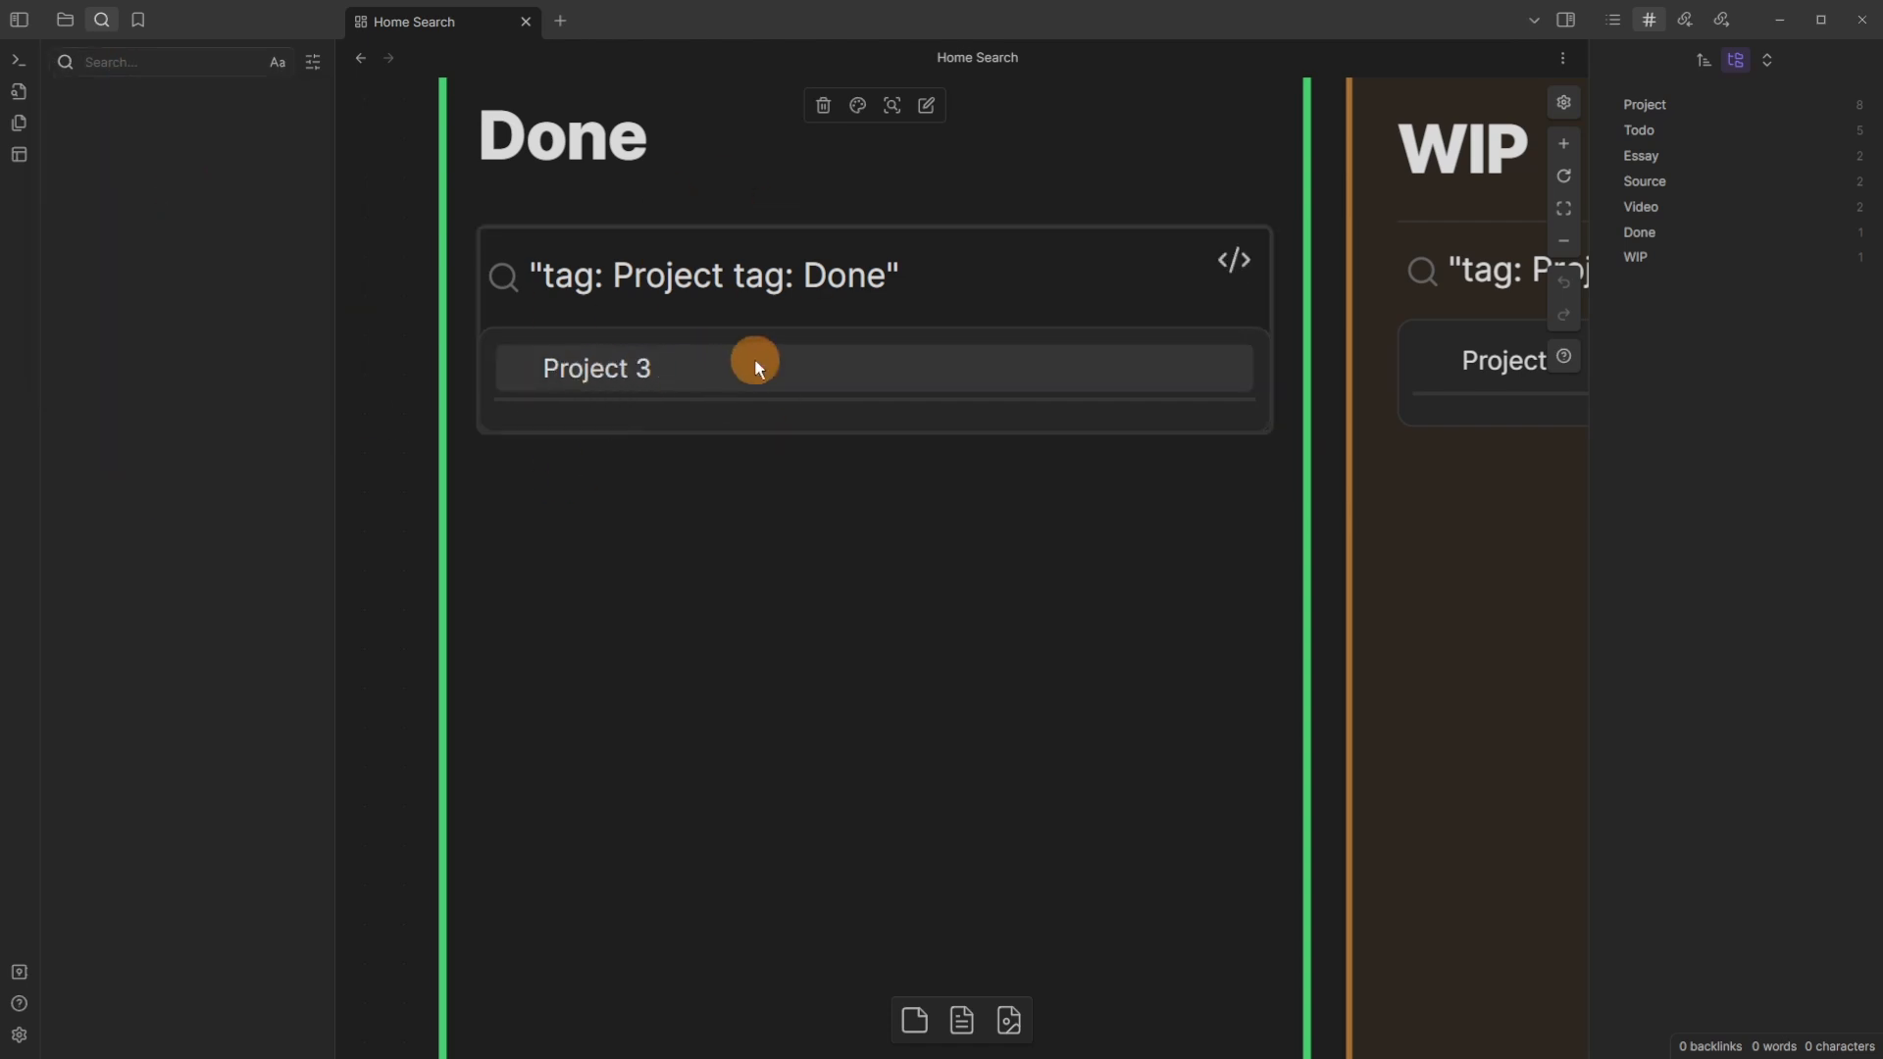
left_click(721, 197)
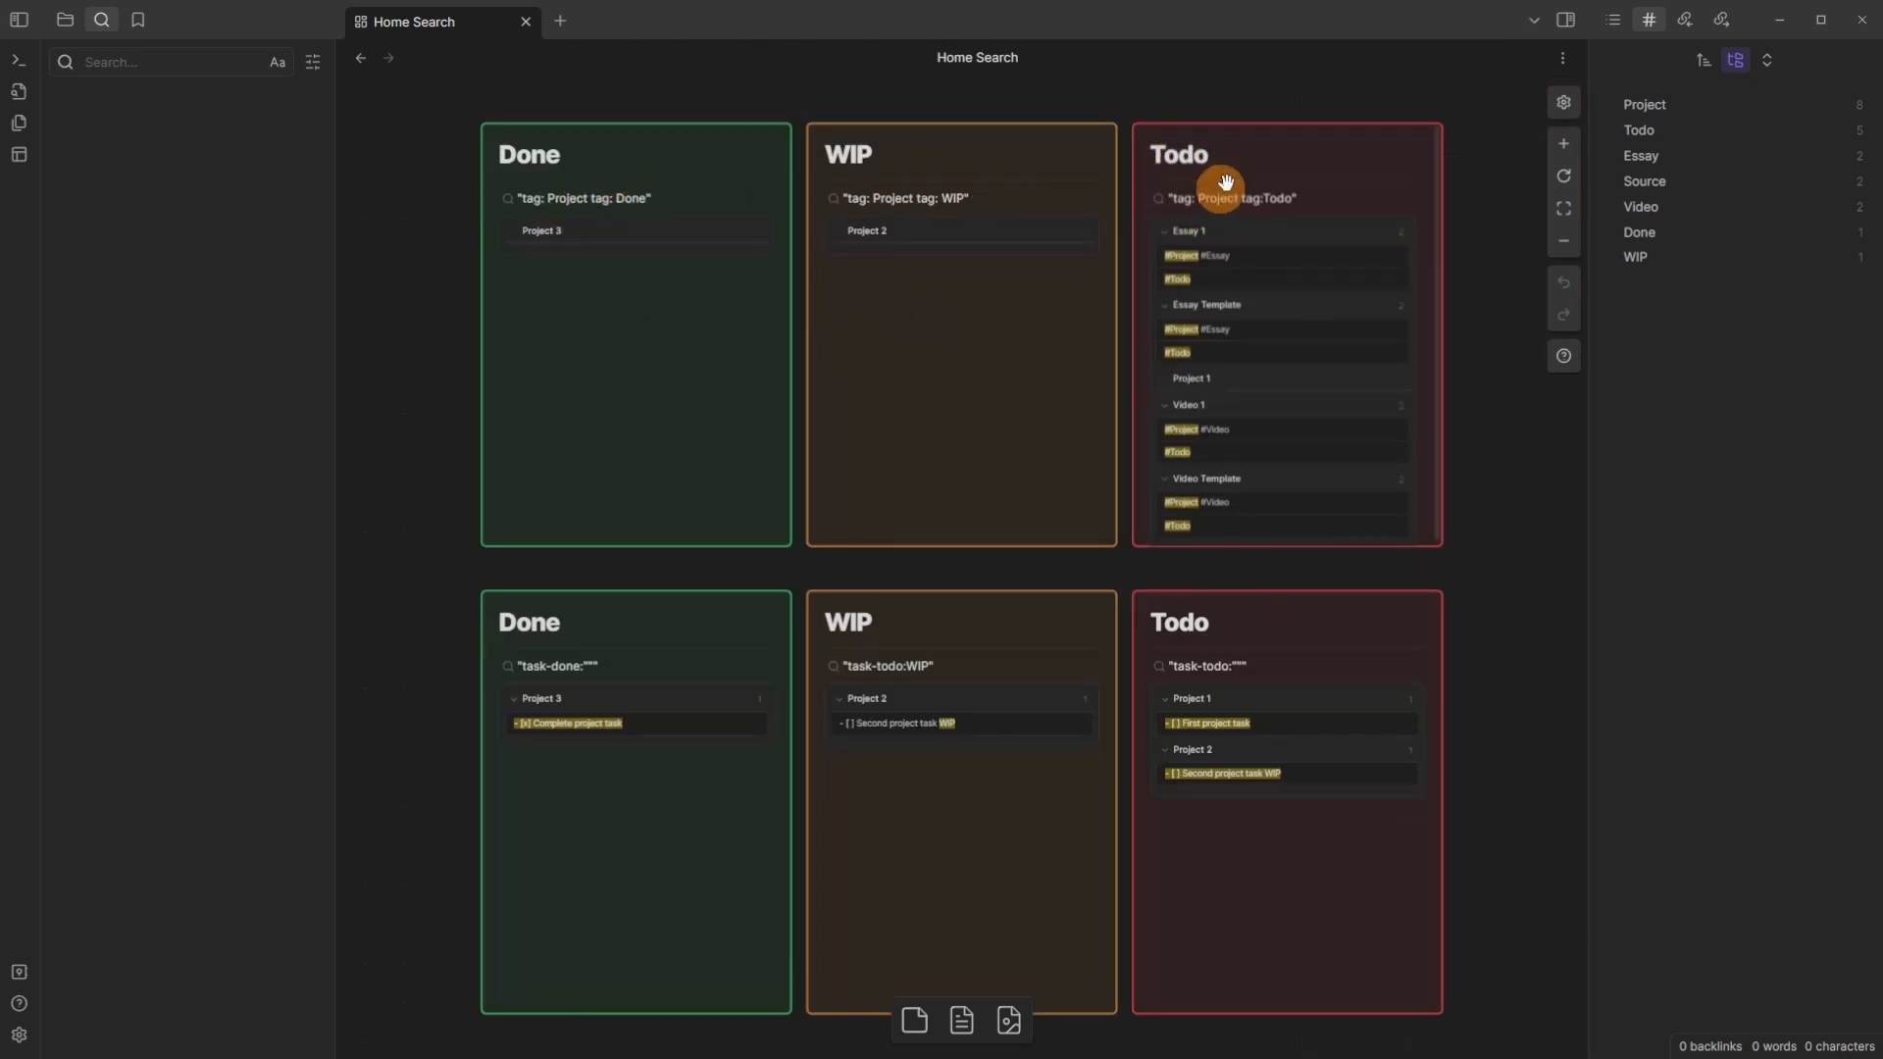
Step: Look through the Project and Todo tag search results in the upper Todo card of the Home Search canvas
left_click(1309, 263)
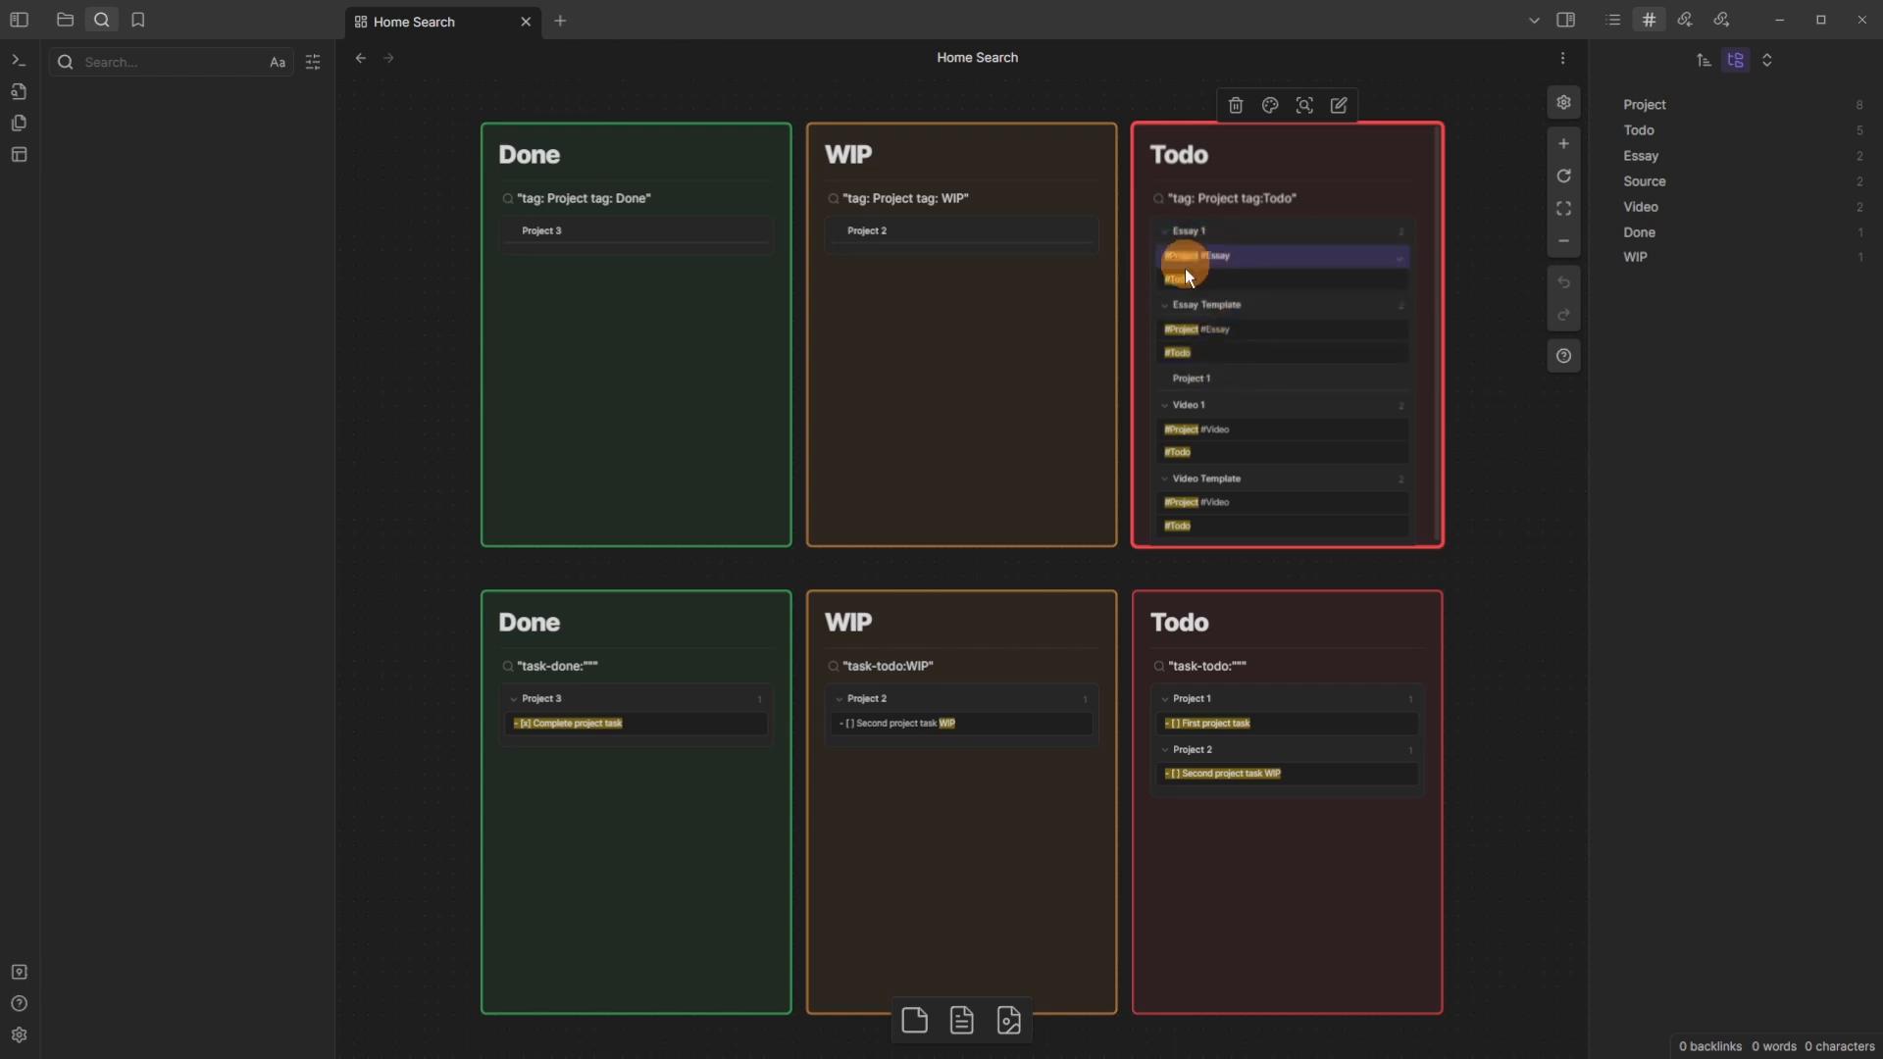
scroll(1287, 257, "down", 1)
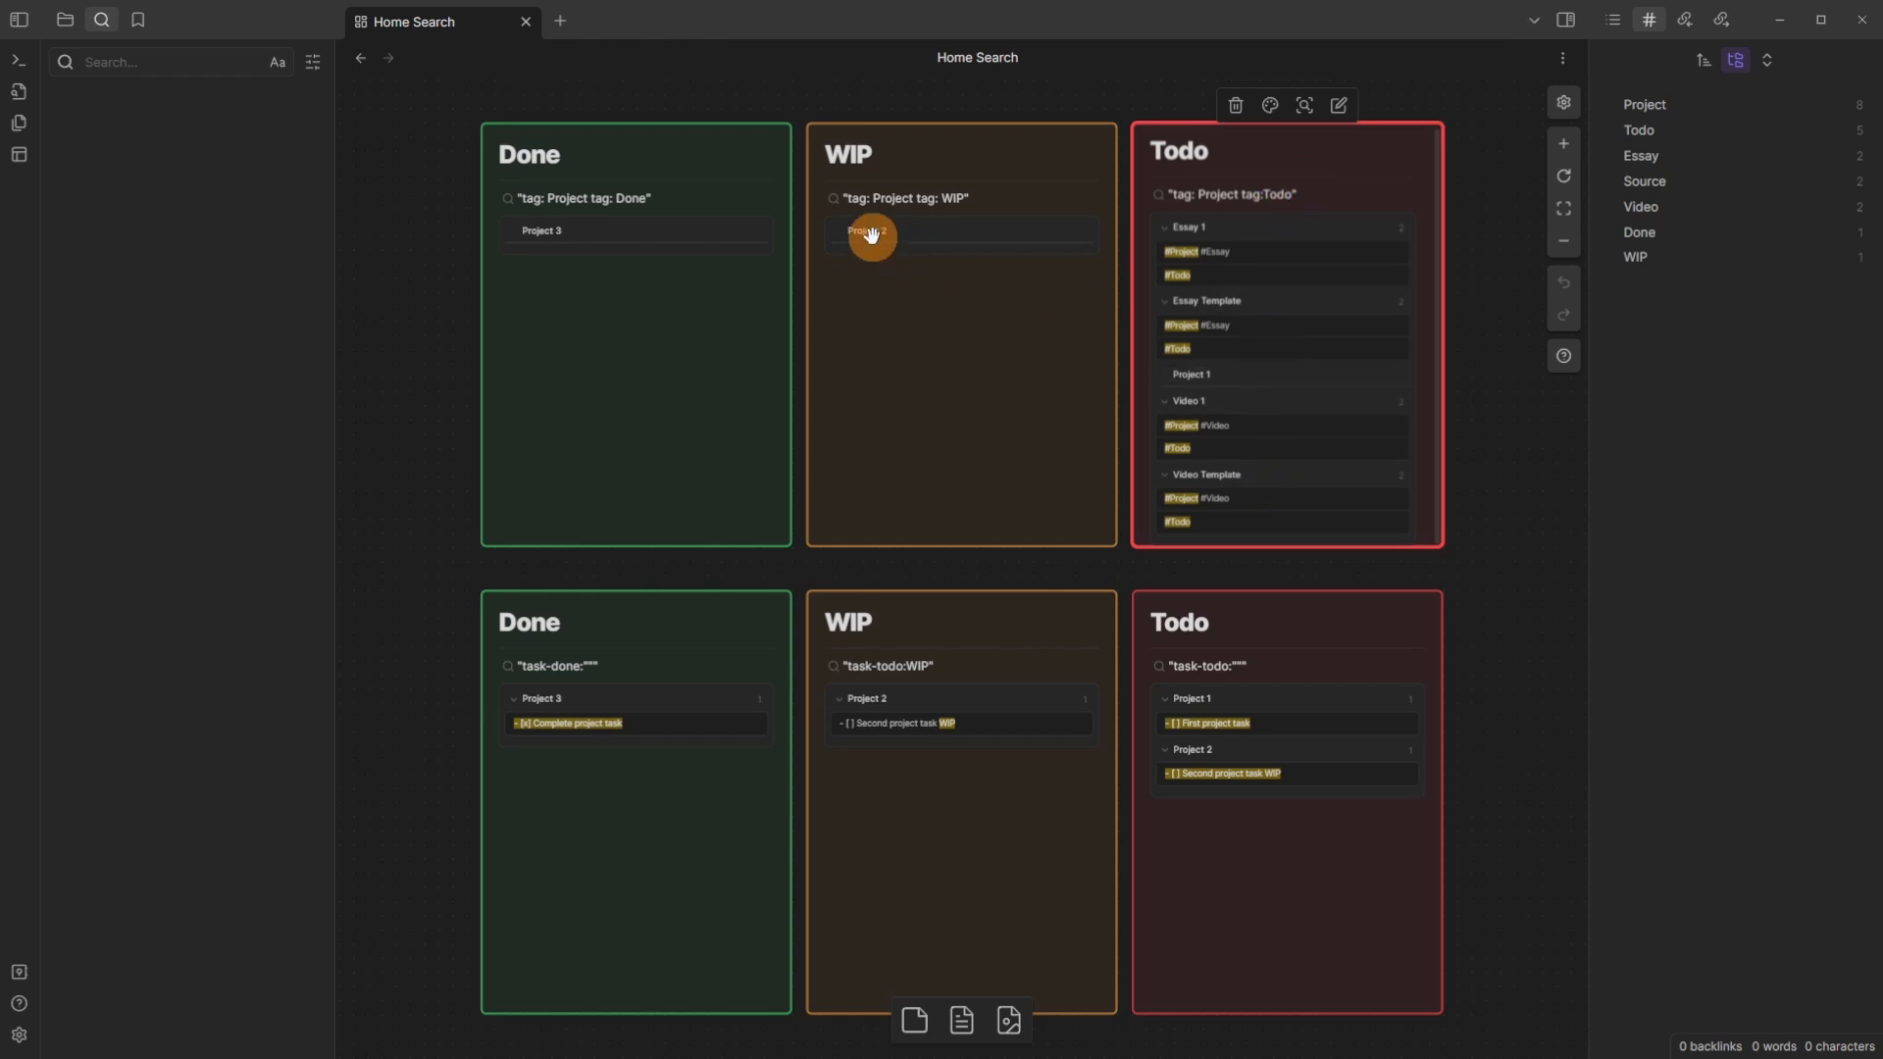
left_click(469, 295)
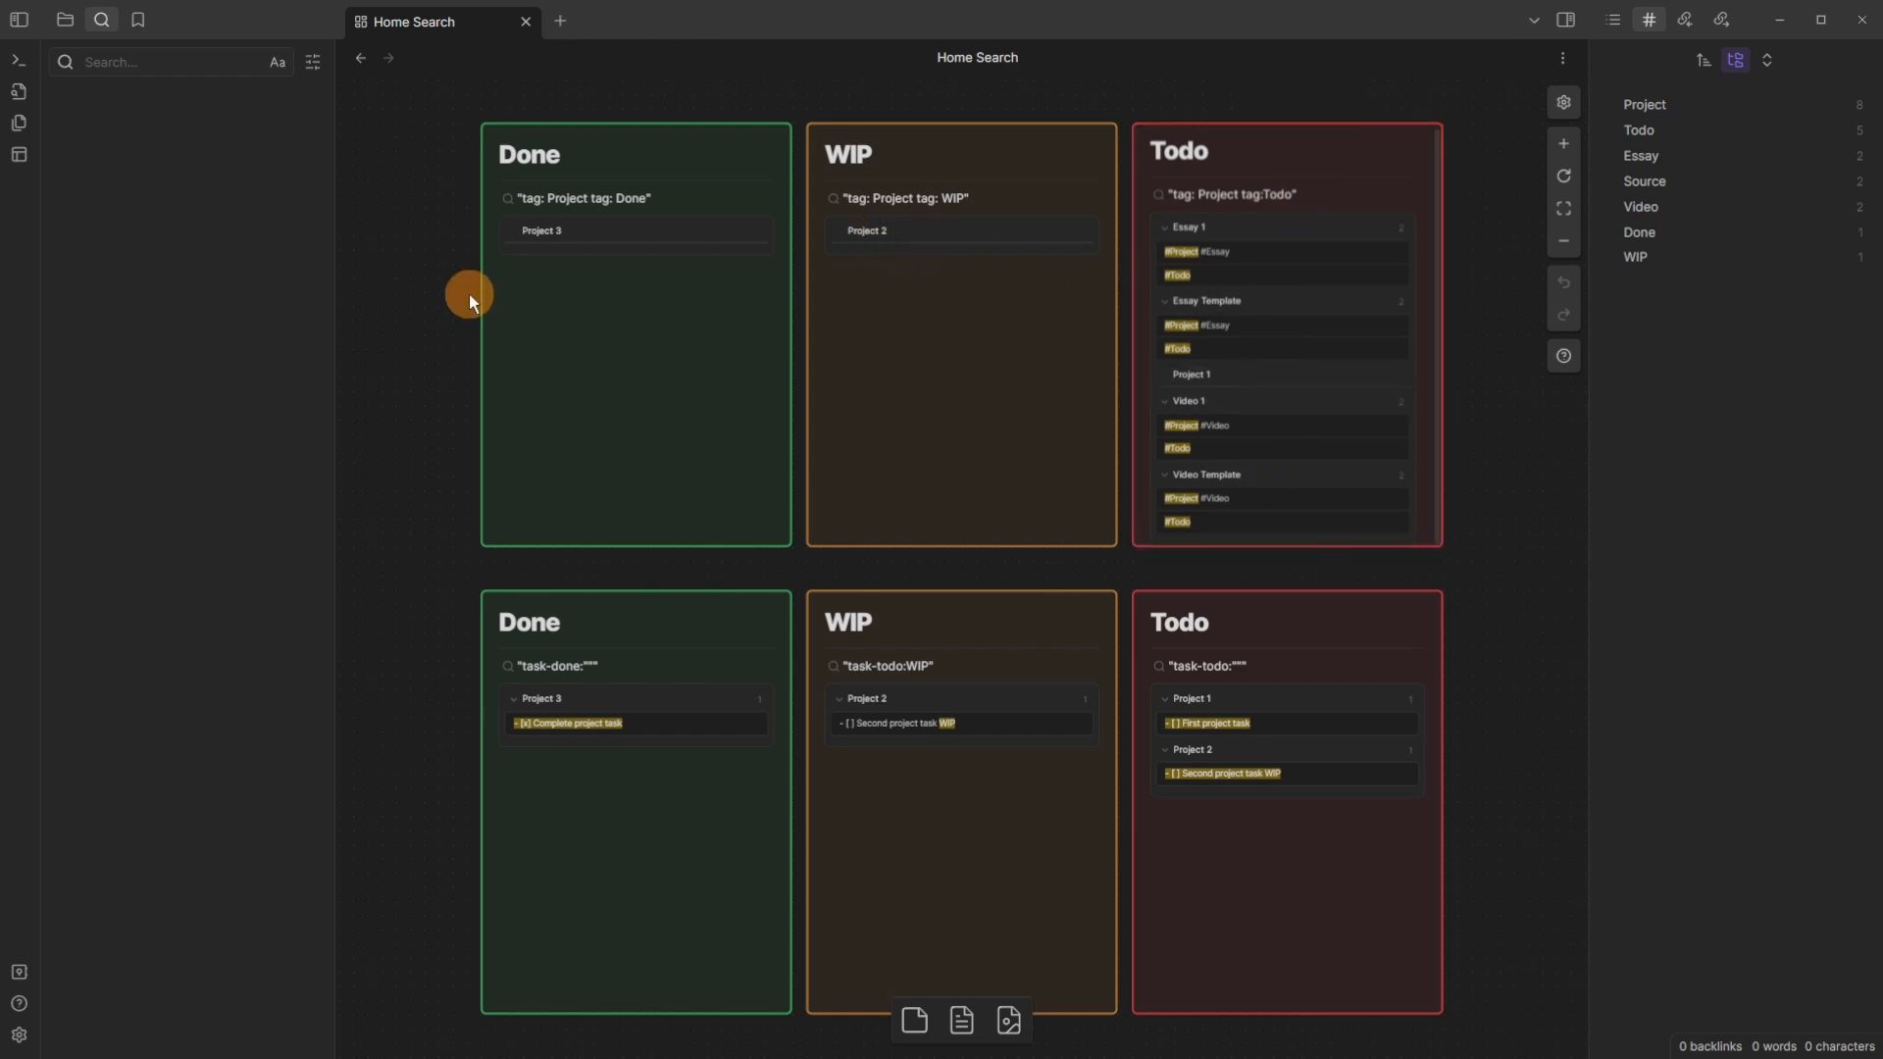
Step: Load the Home workspace layout and create a new untitled note in the vault's root folder
key("ctrl+shift+l")
key("Return")
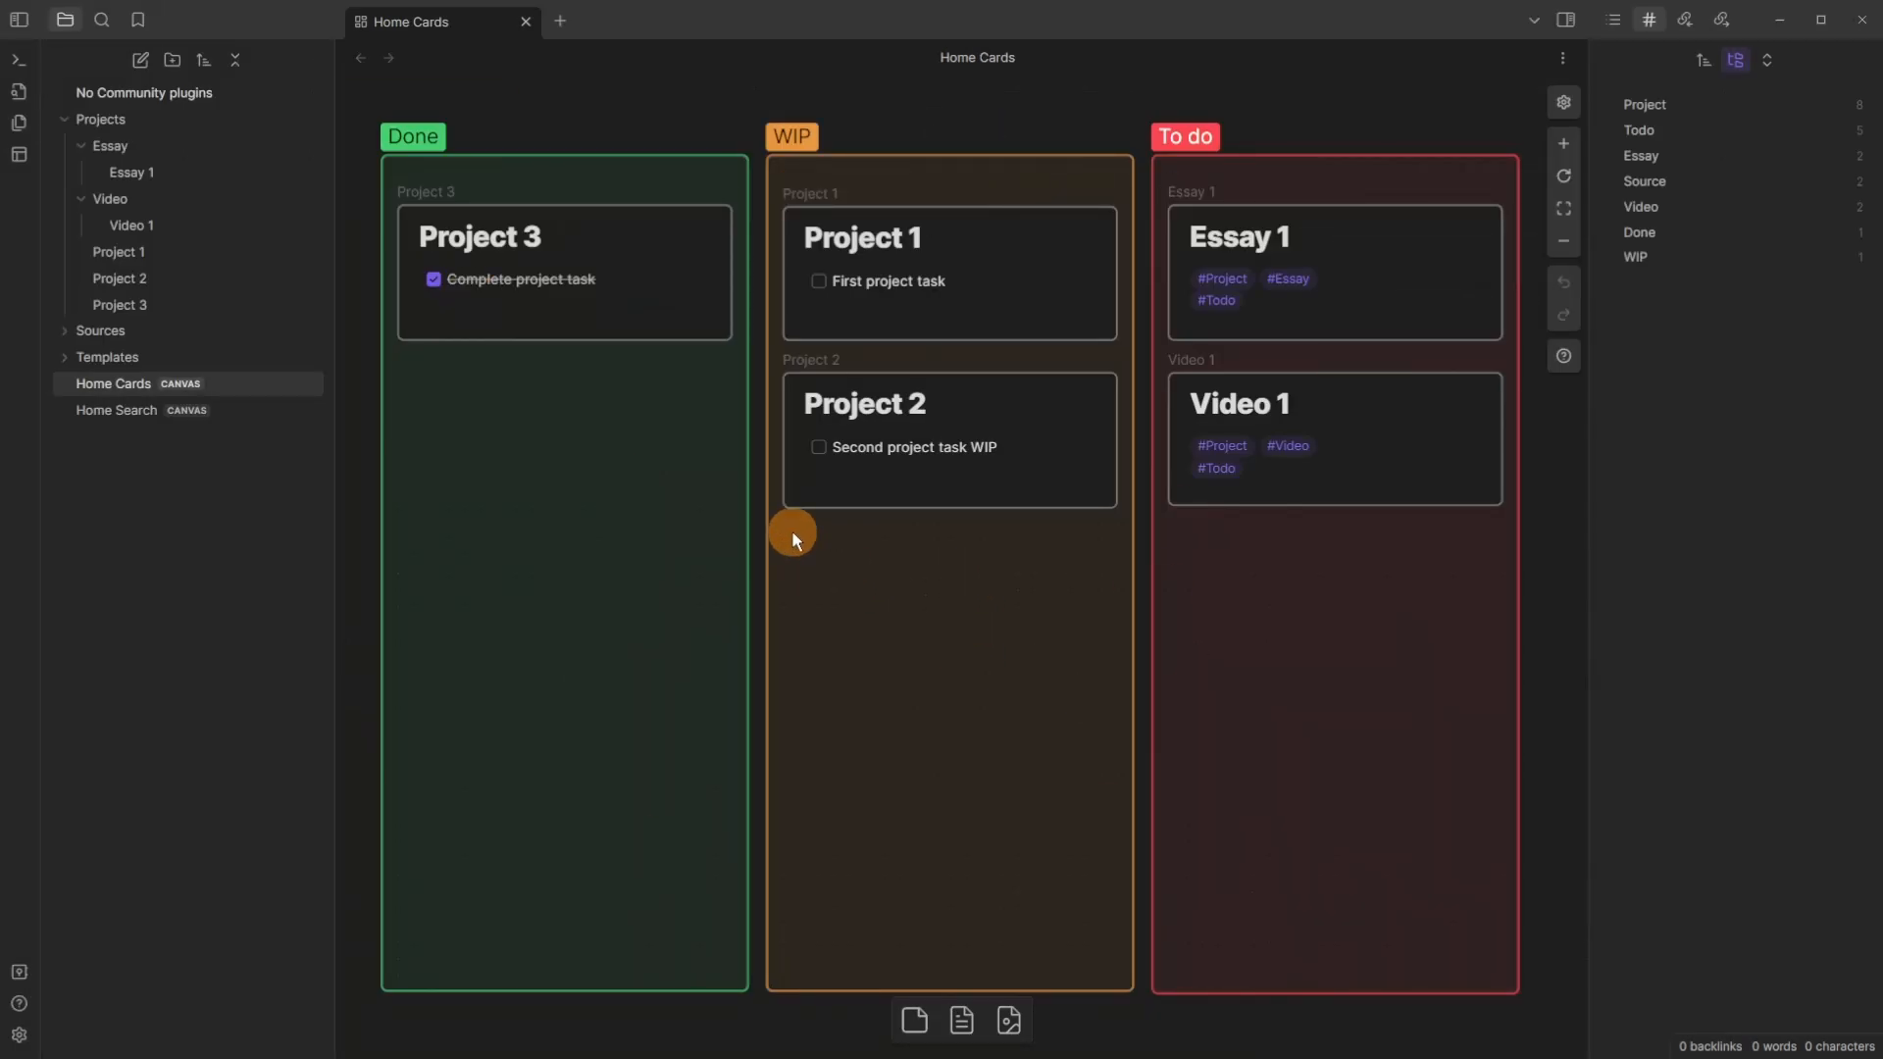
left_click(143, 63)
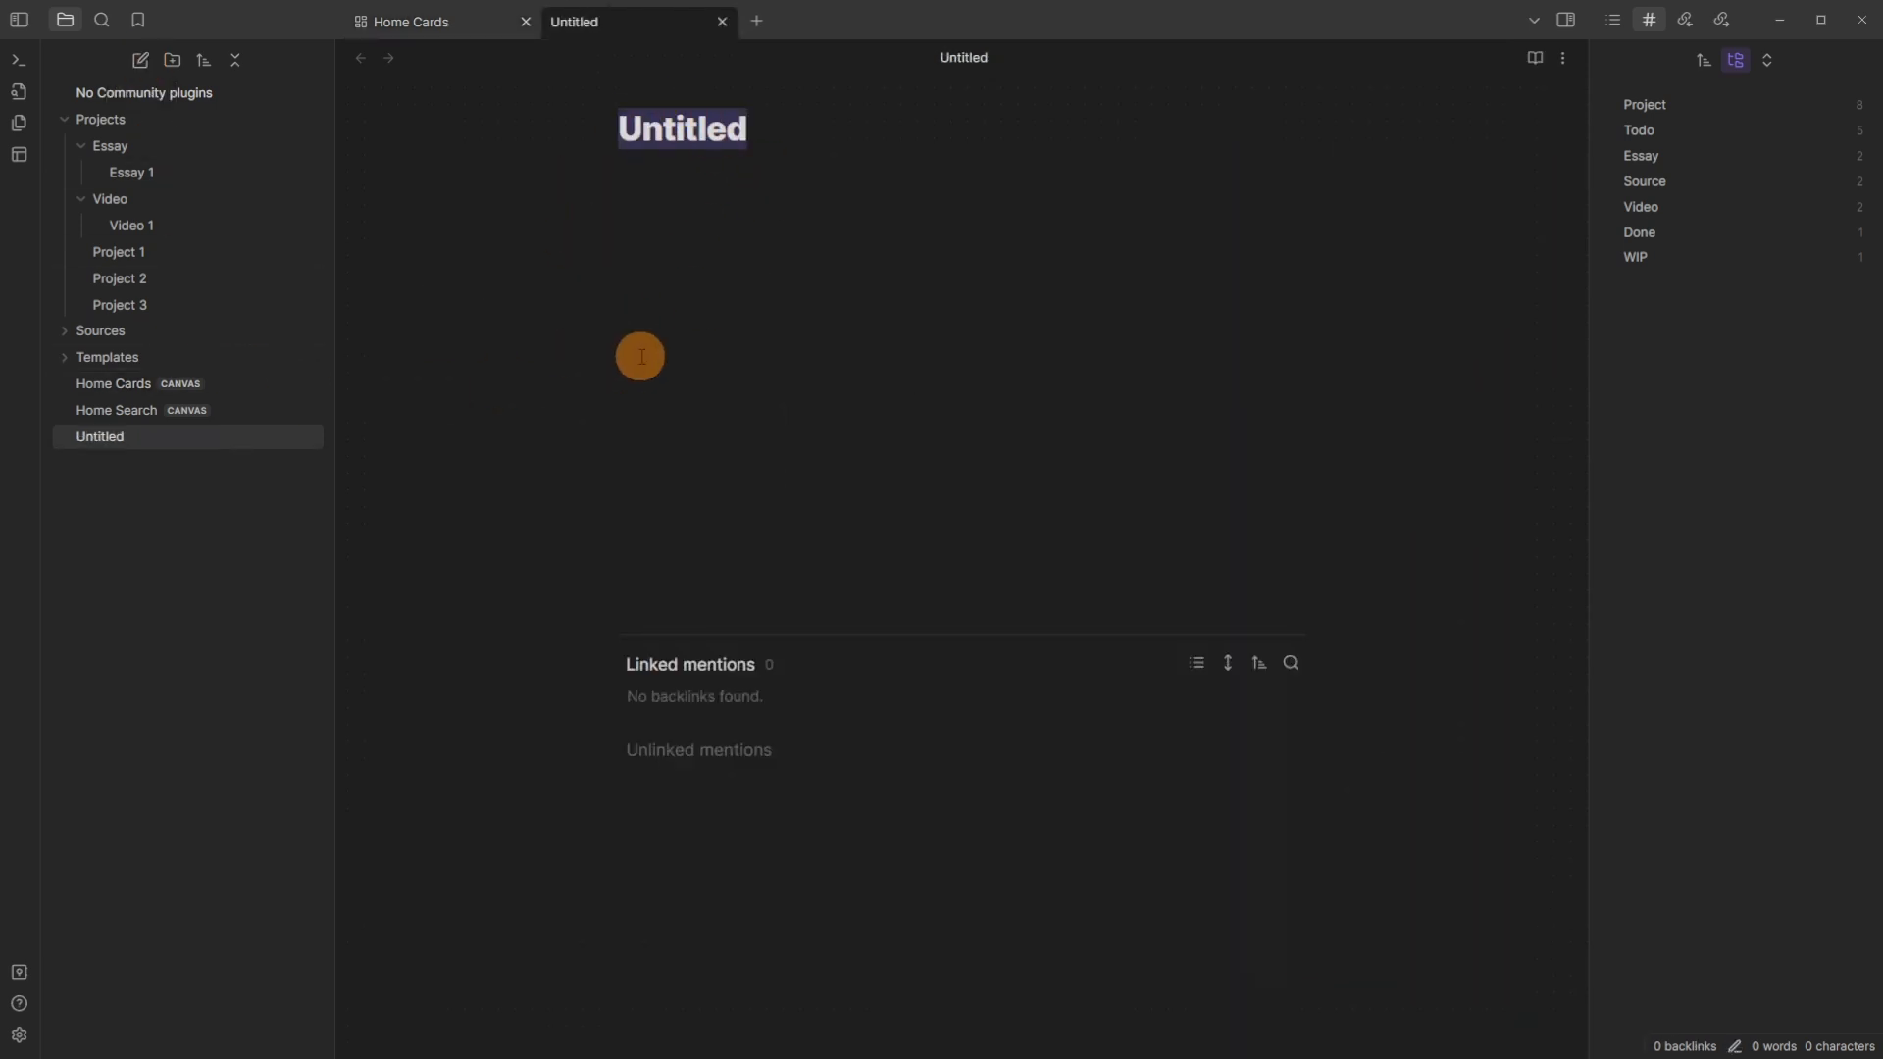
Step: Set the default location for new notes to the specified folder Projects, and create a new note to test it
left_click(20, 1034)
left_click(432, 177)
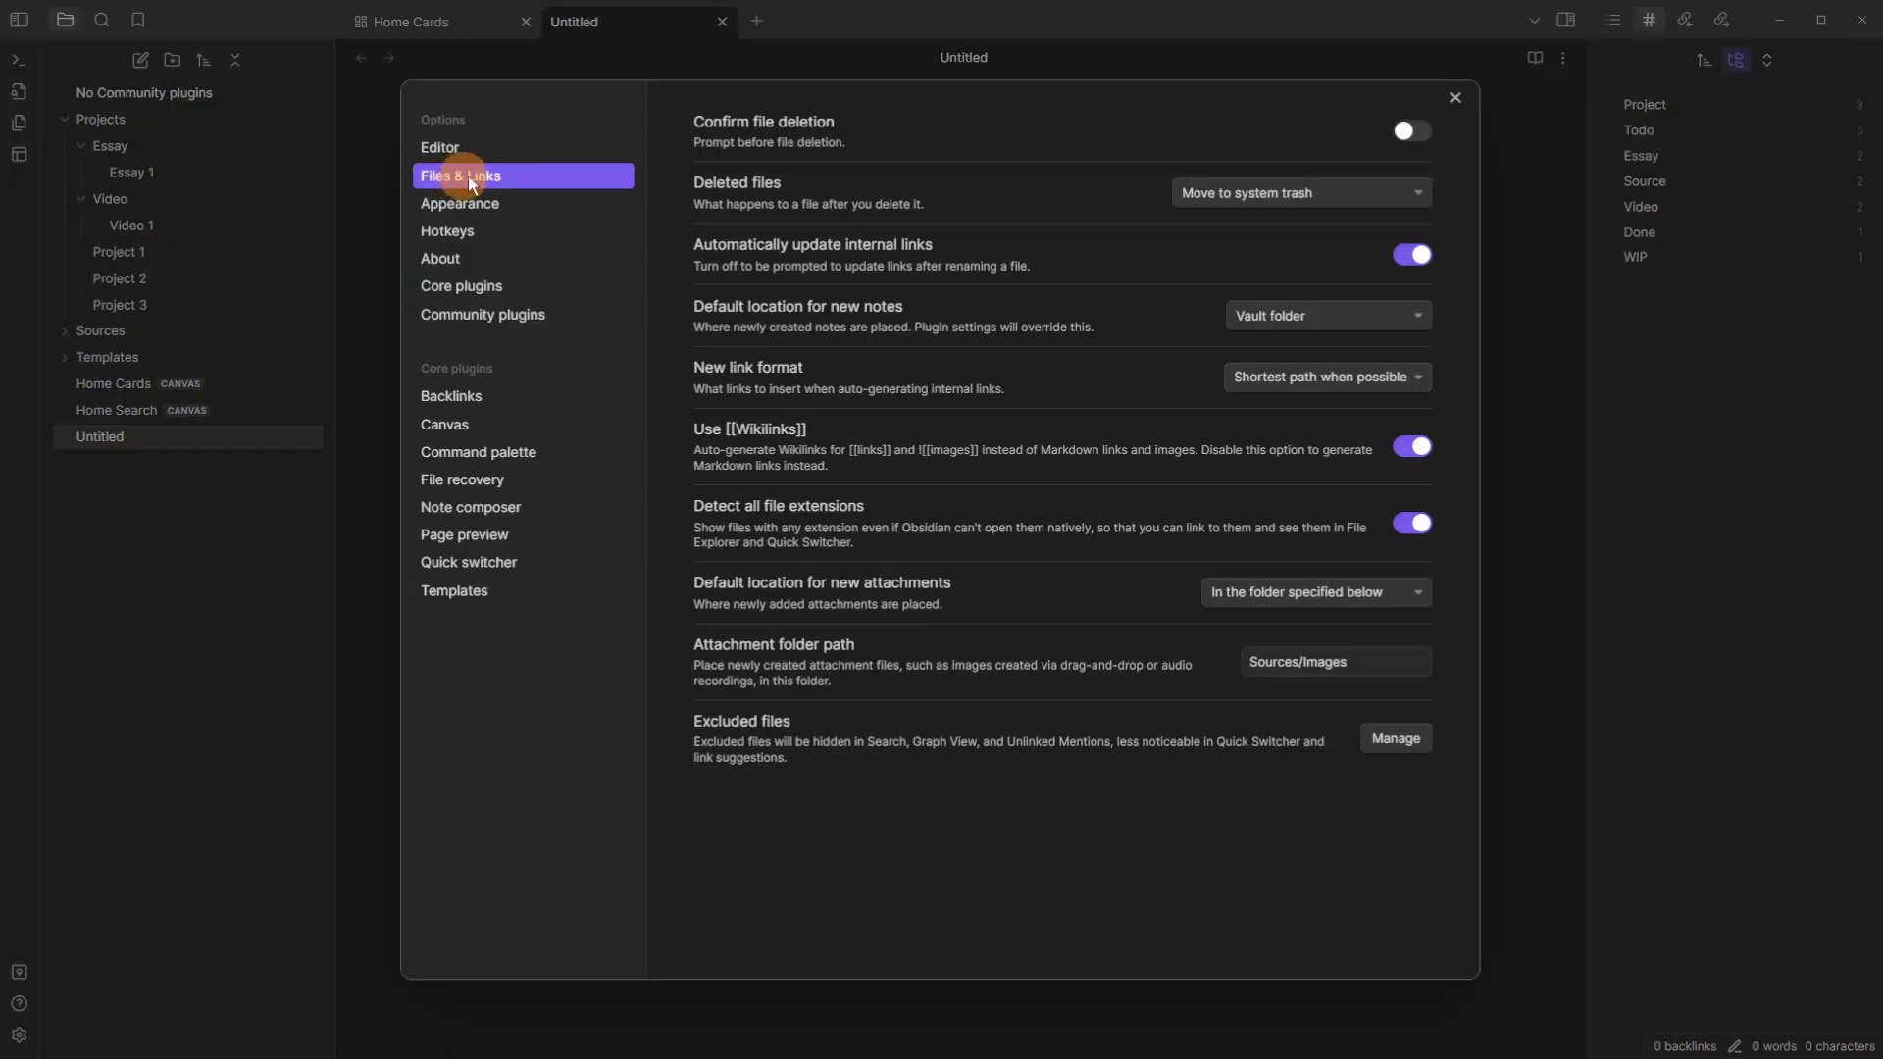
left_click(1303, 321)
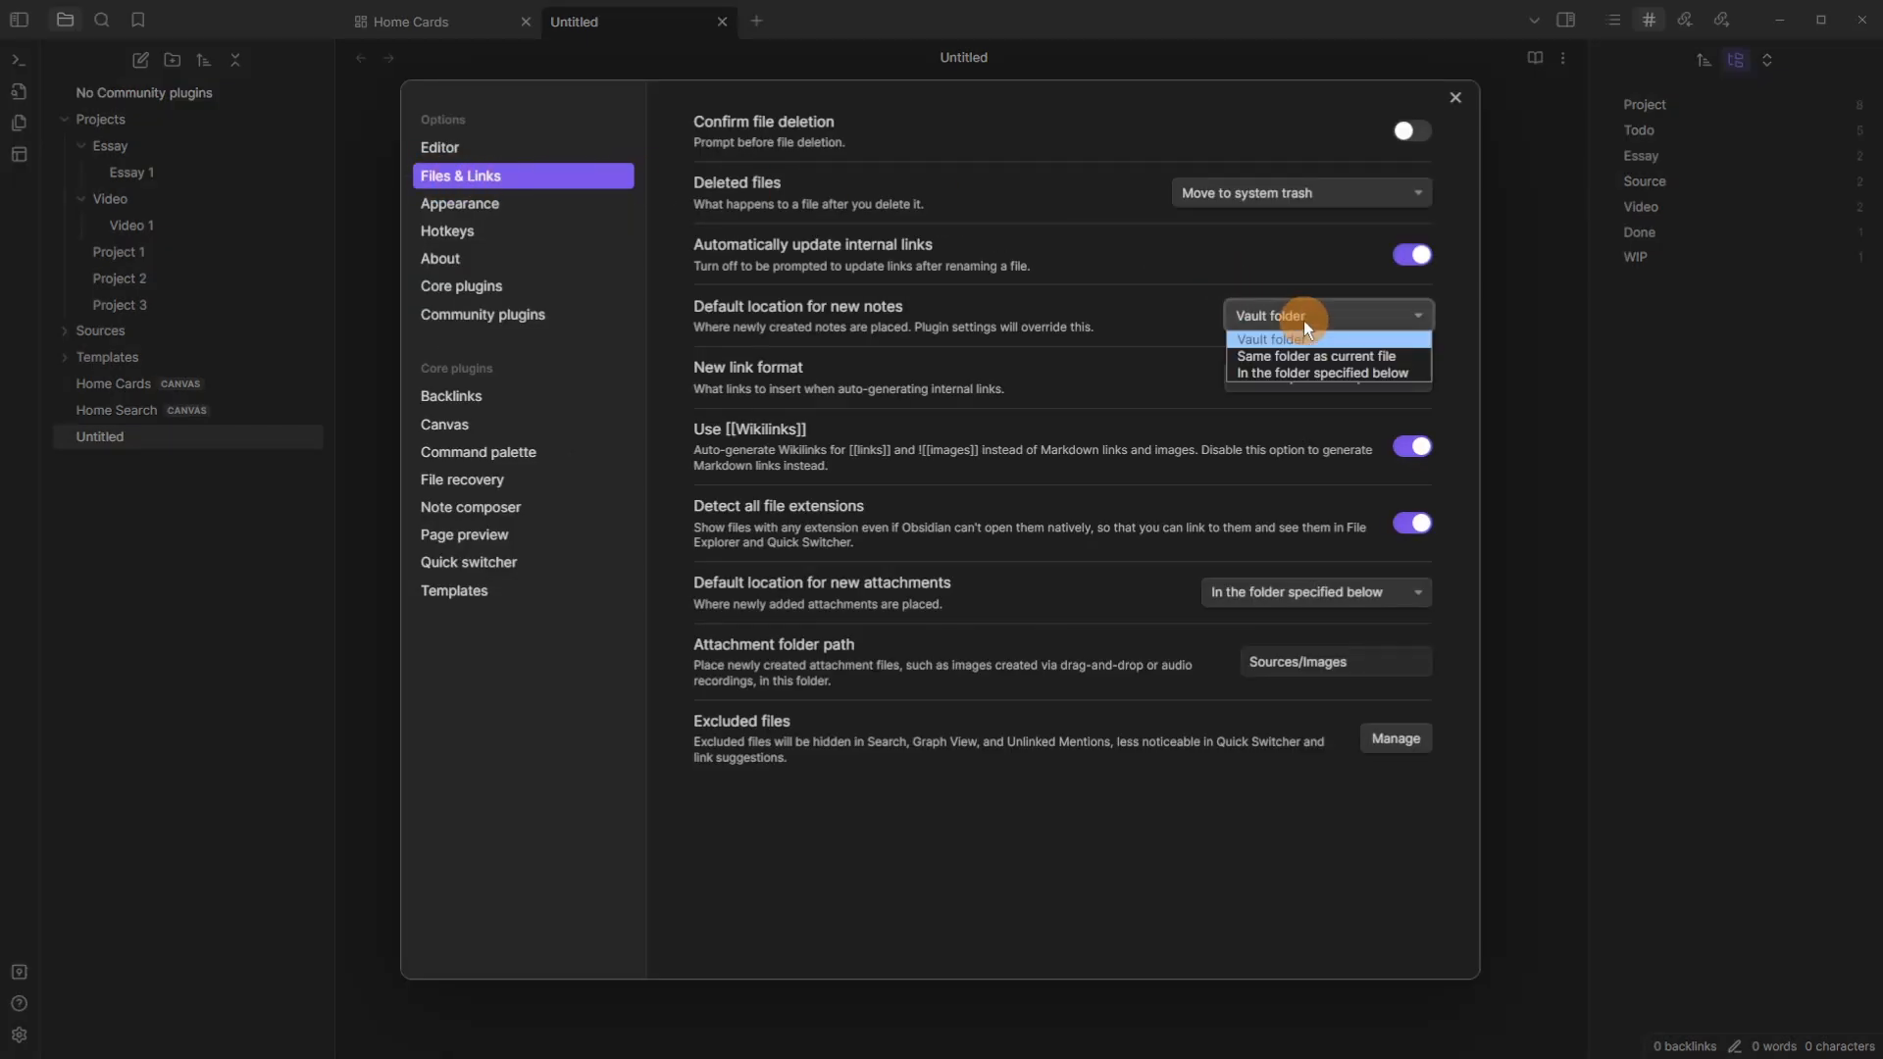
left_click(1294, 373)
left_click(1295, 377)
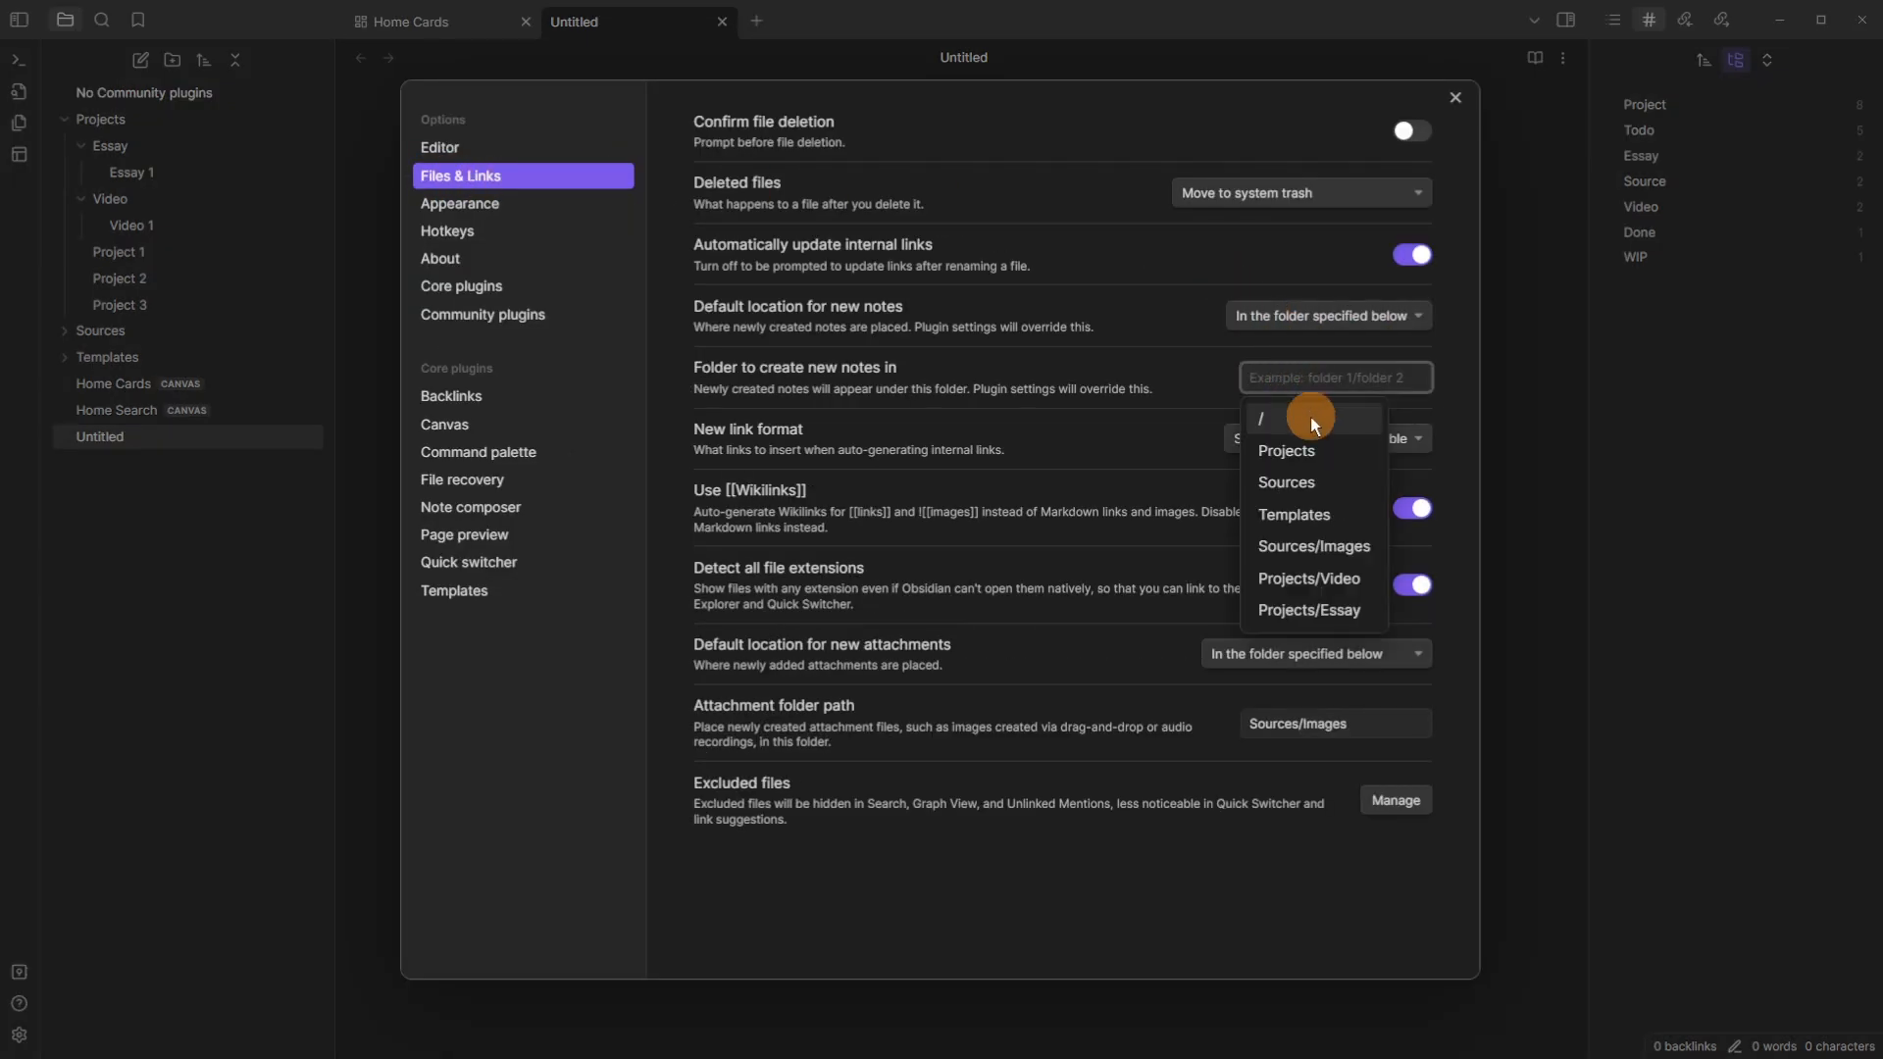
left_click(1324, 451)
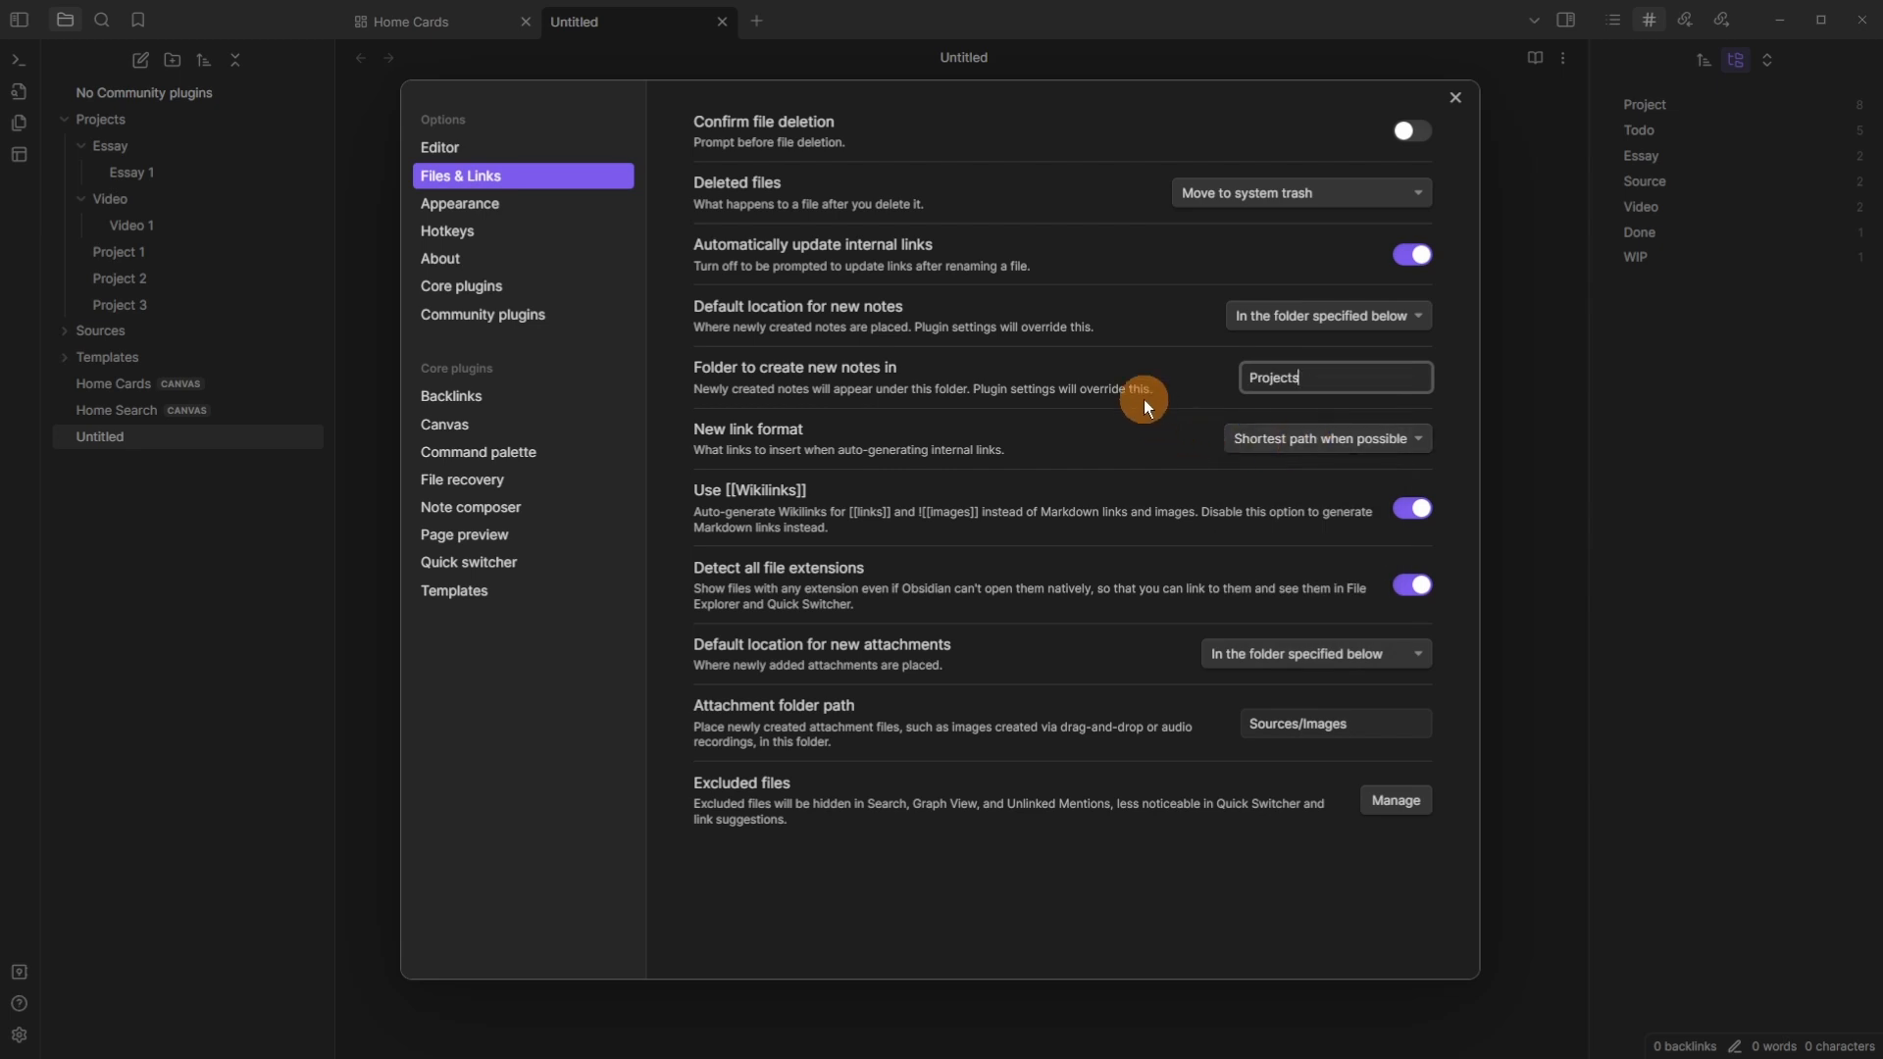
key("Escape")
left_click(143, 61)
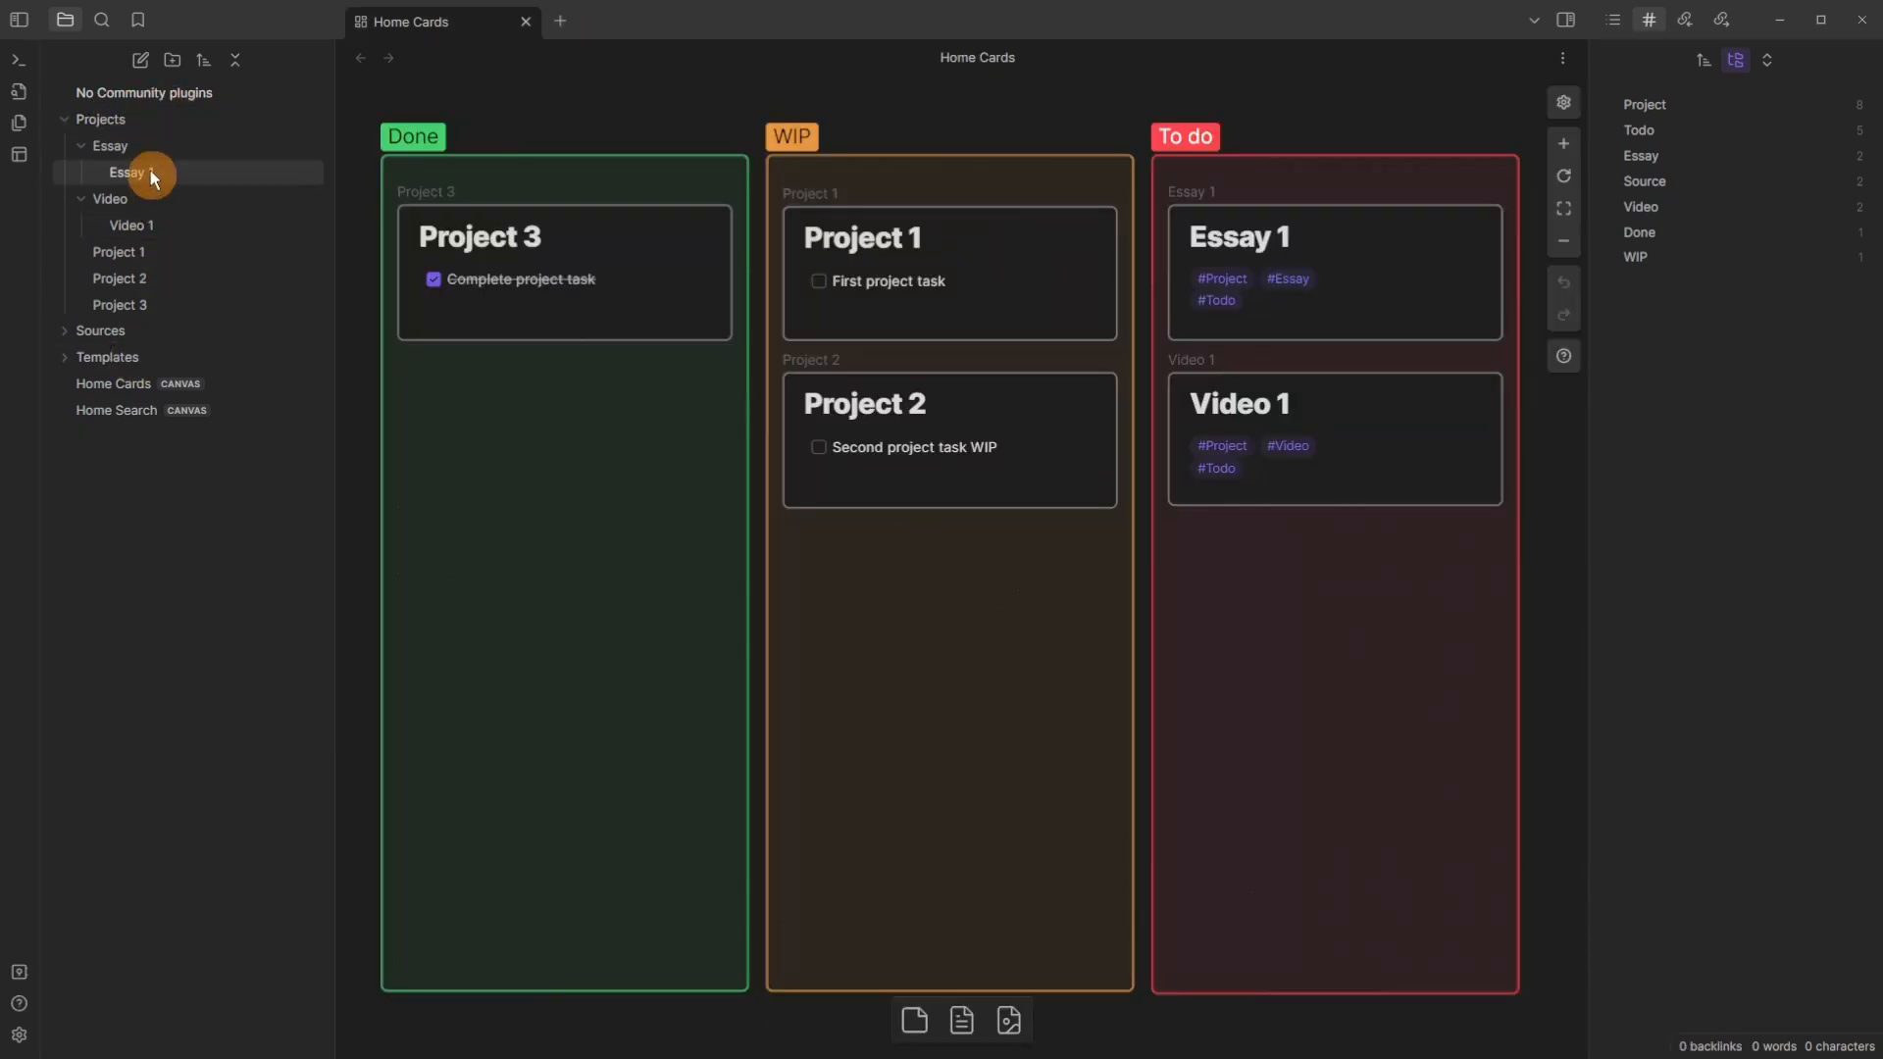
Step: Create a note named Essay 2 inside the Essay folder
right_click(149, 149)
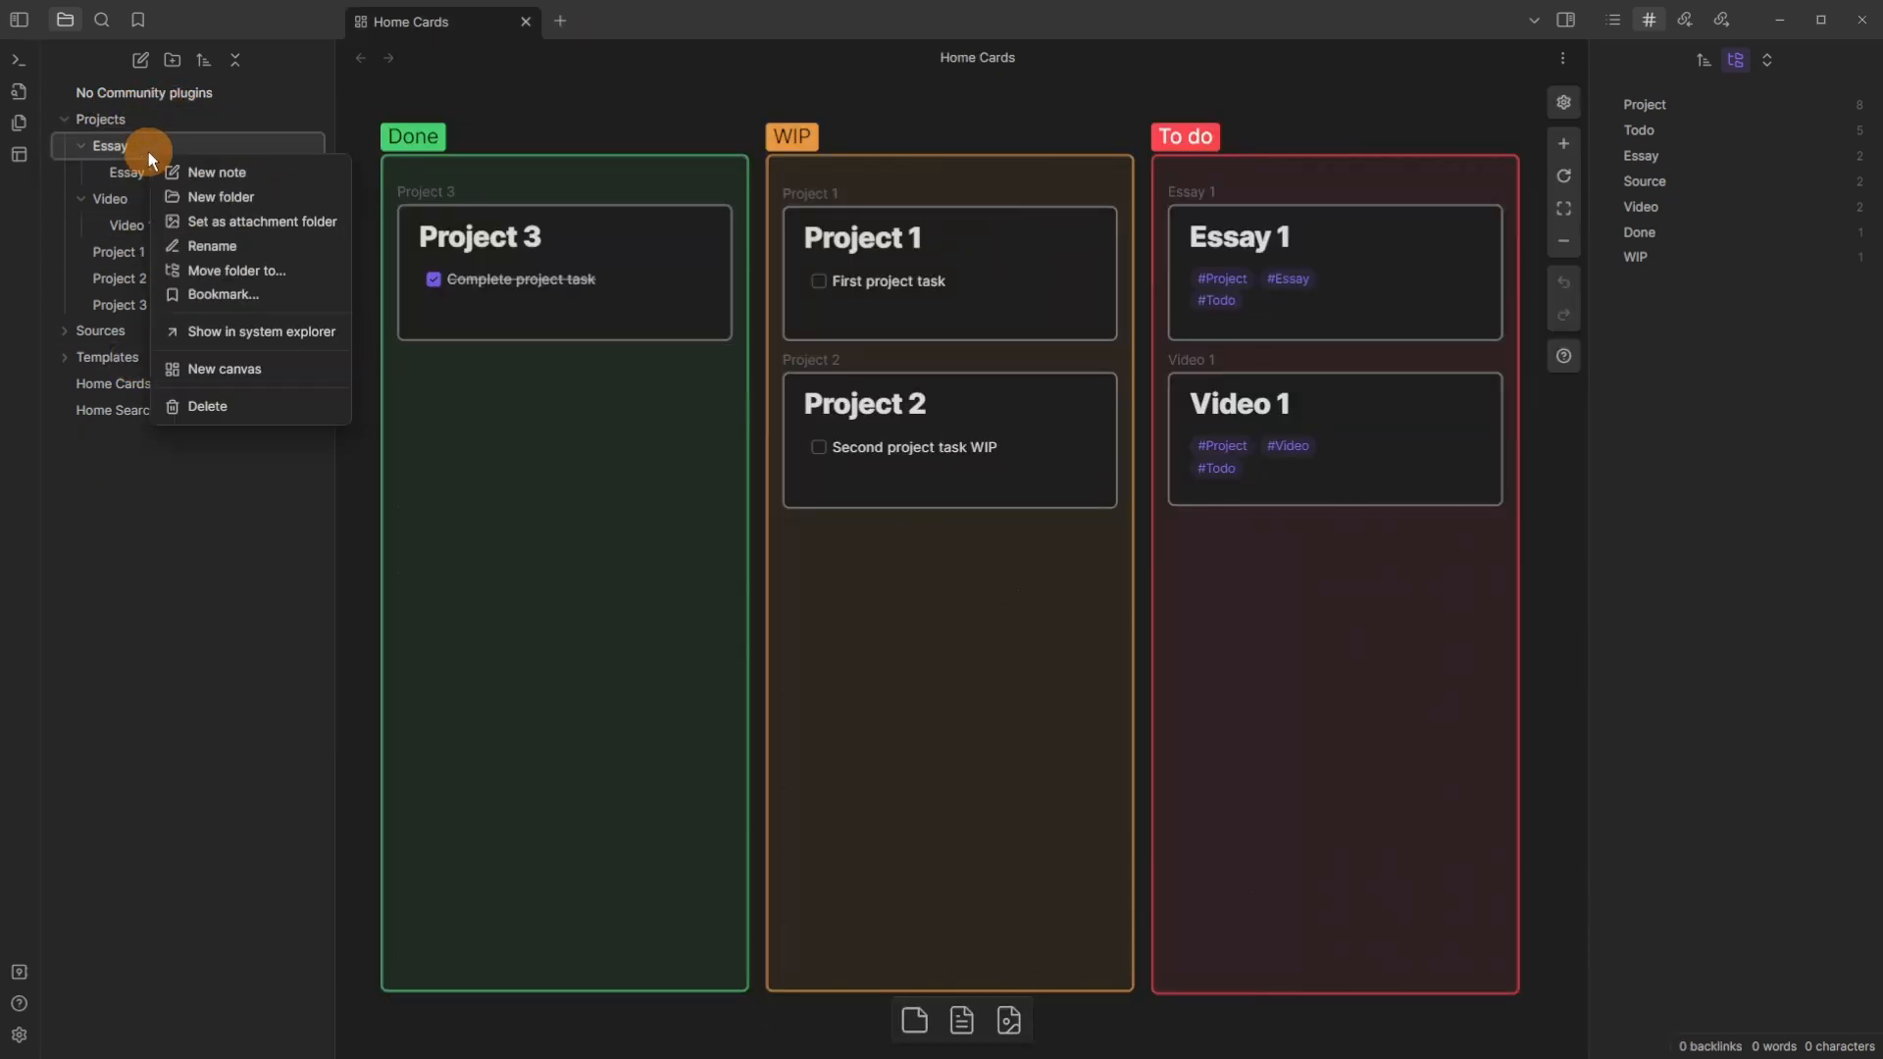
left_click(249, 175)
type("Essay 2")
left_click(791, 187)
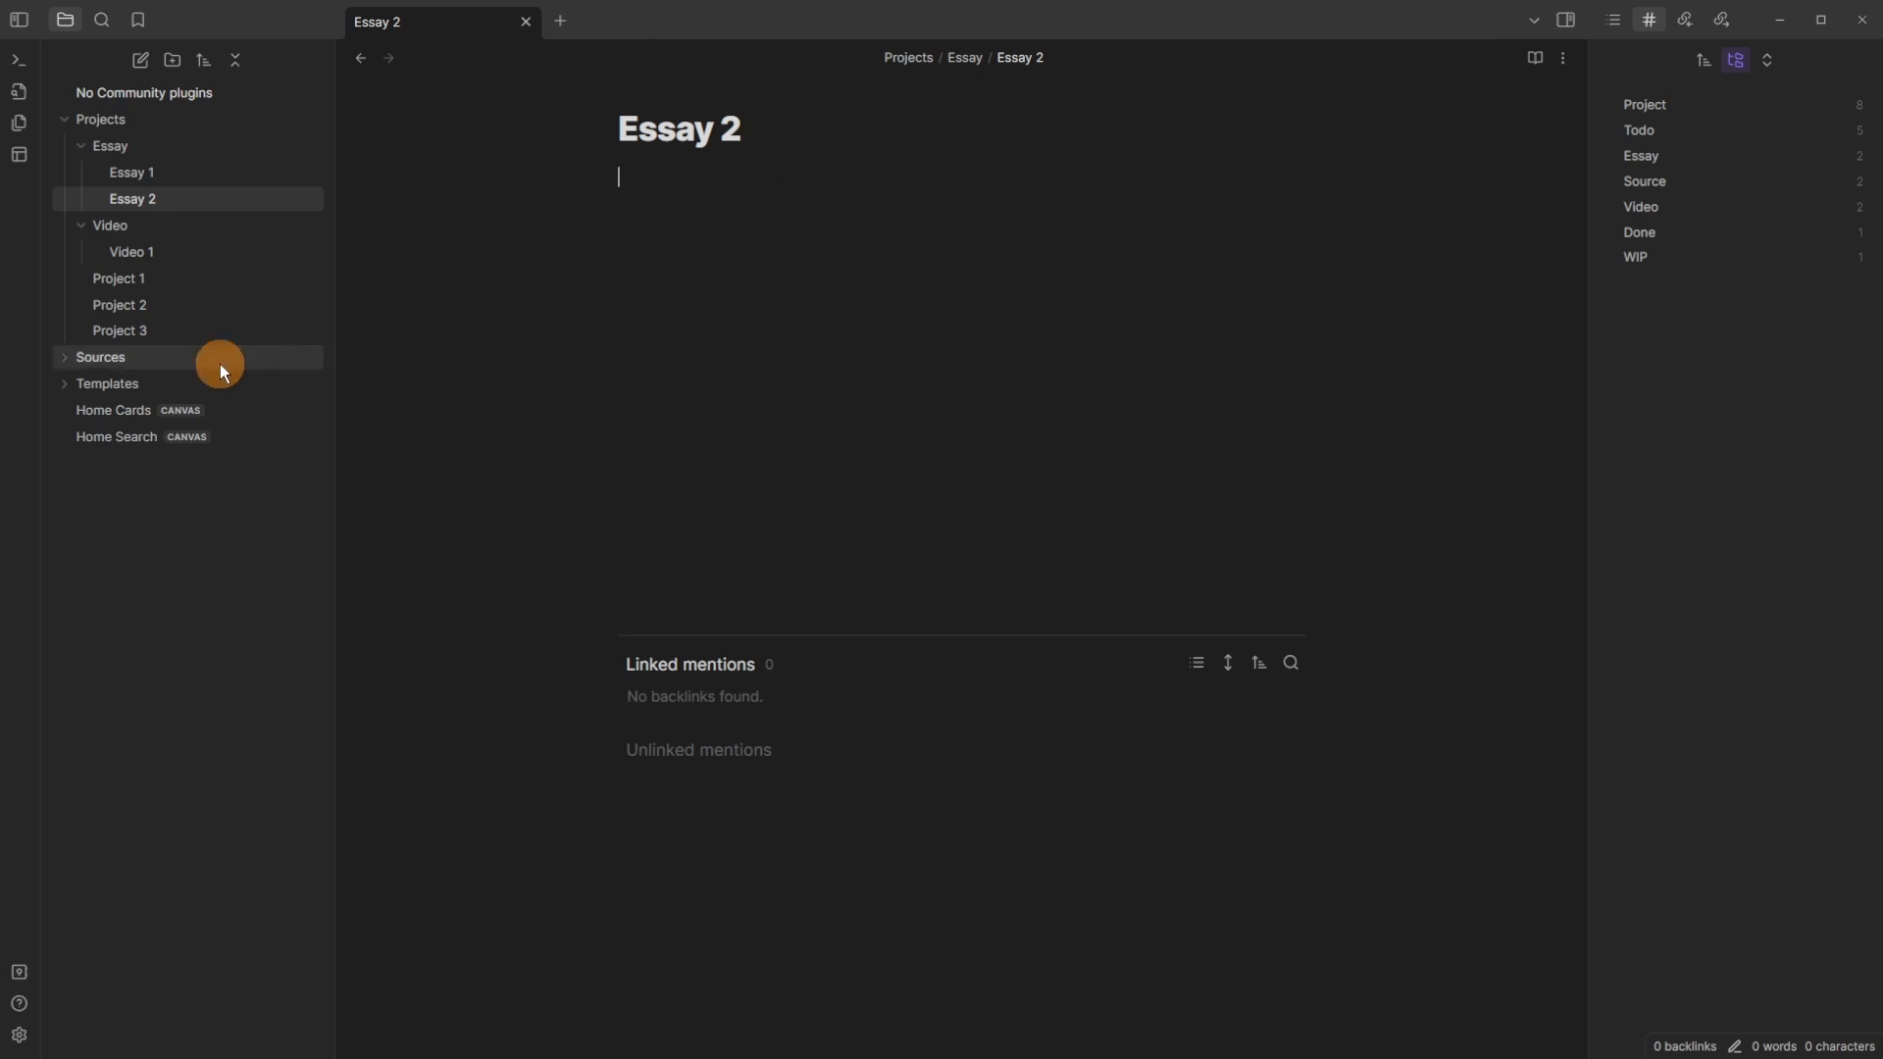
Step: Expand the Templates folder and review the tags in Essay Template, Project Template and Source Template
left_click(157, 382)
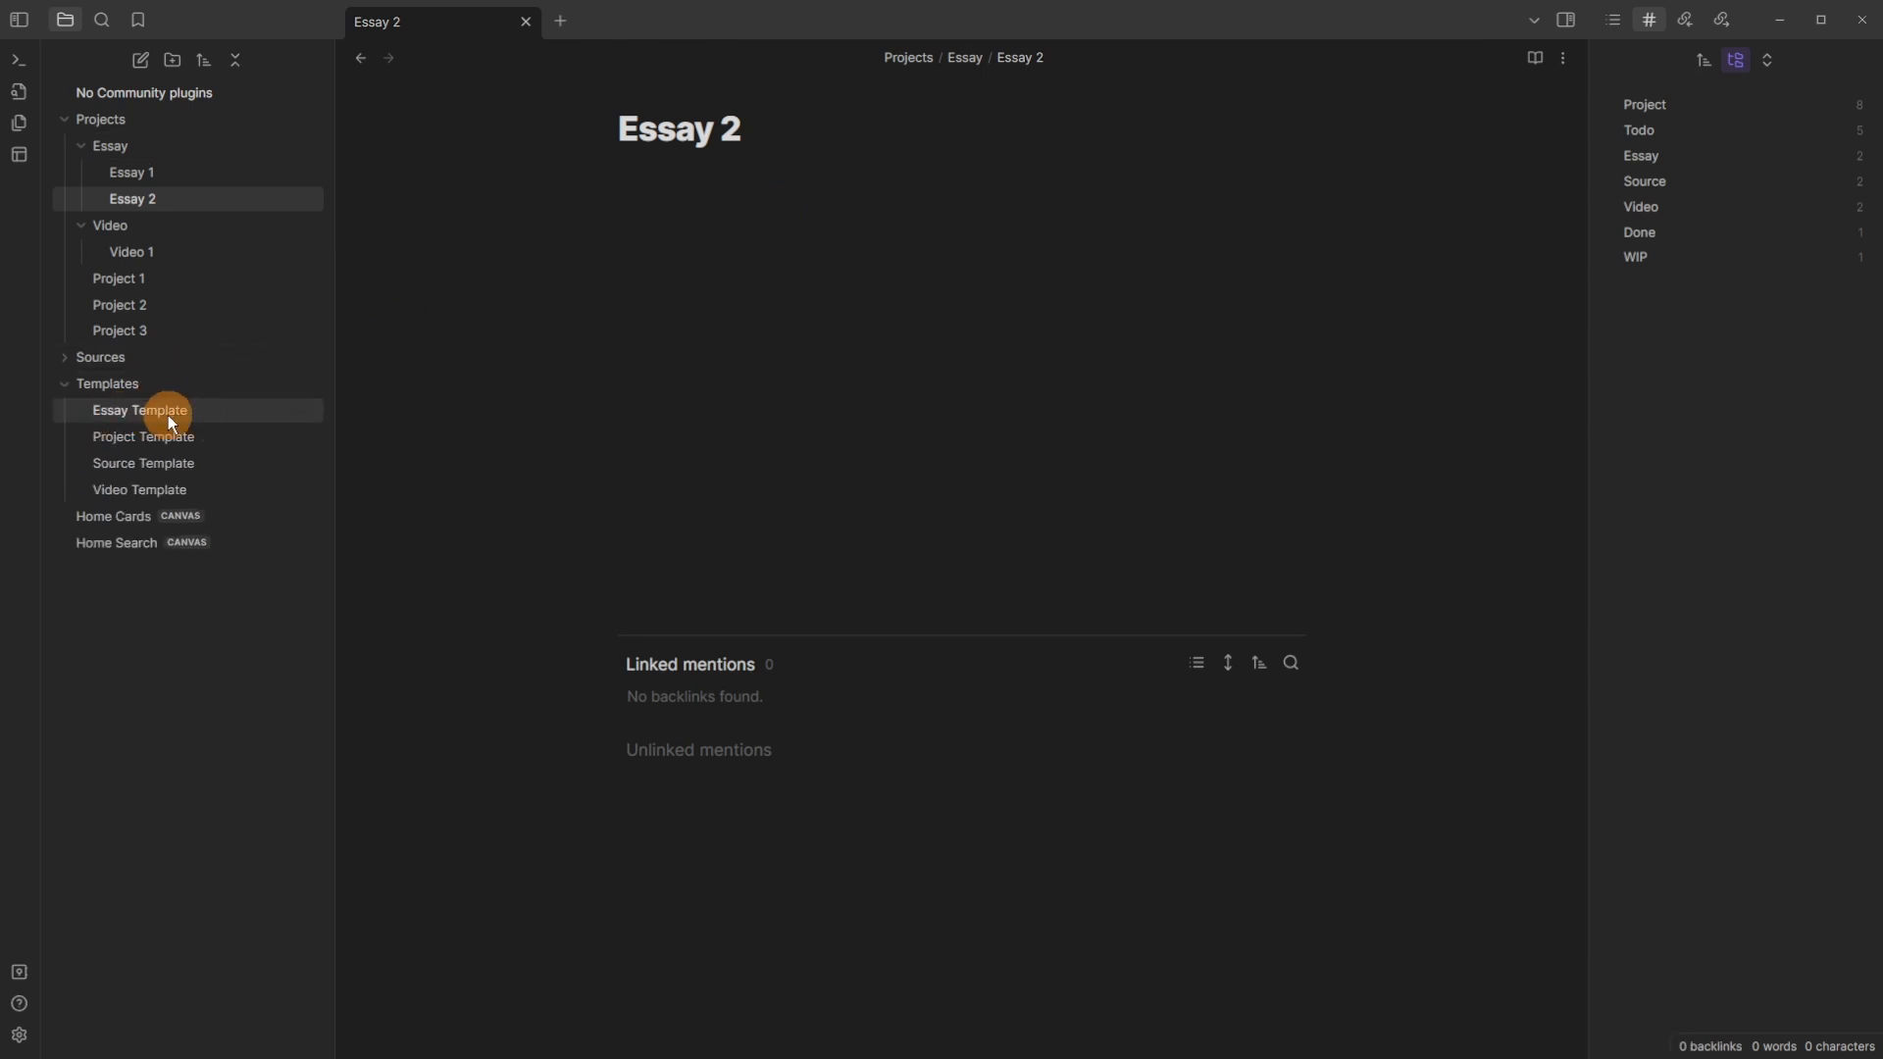
left_click(170, 414)
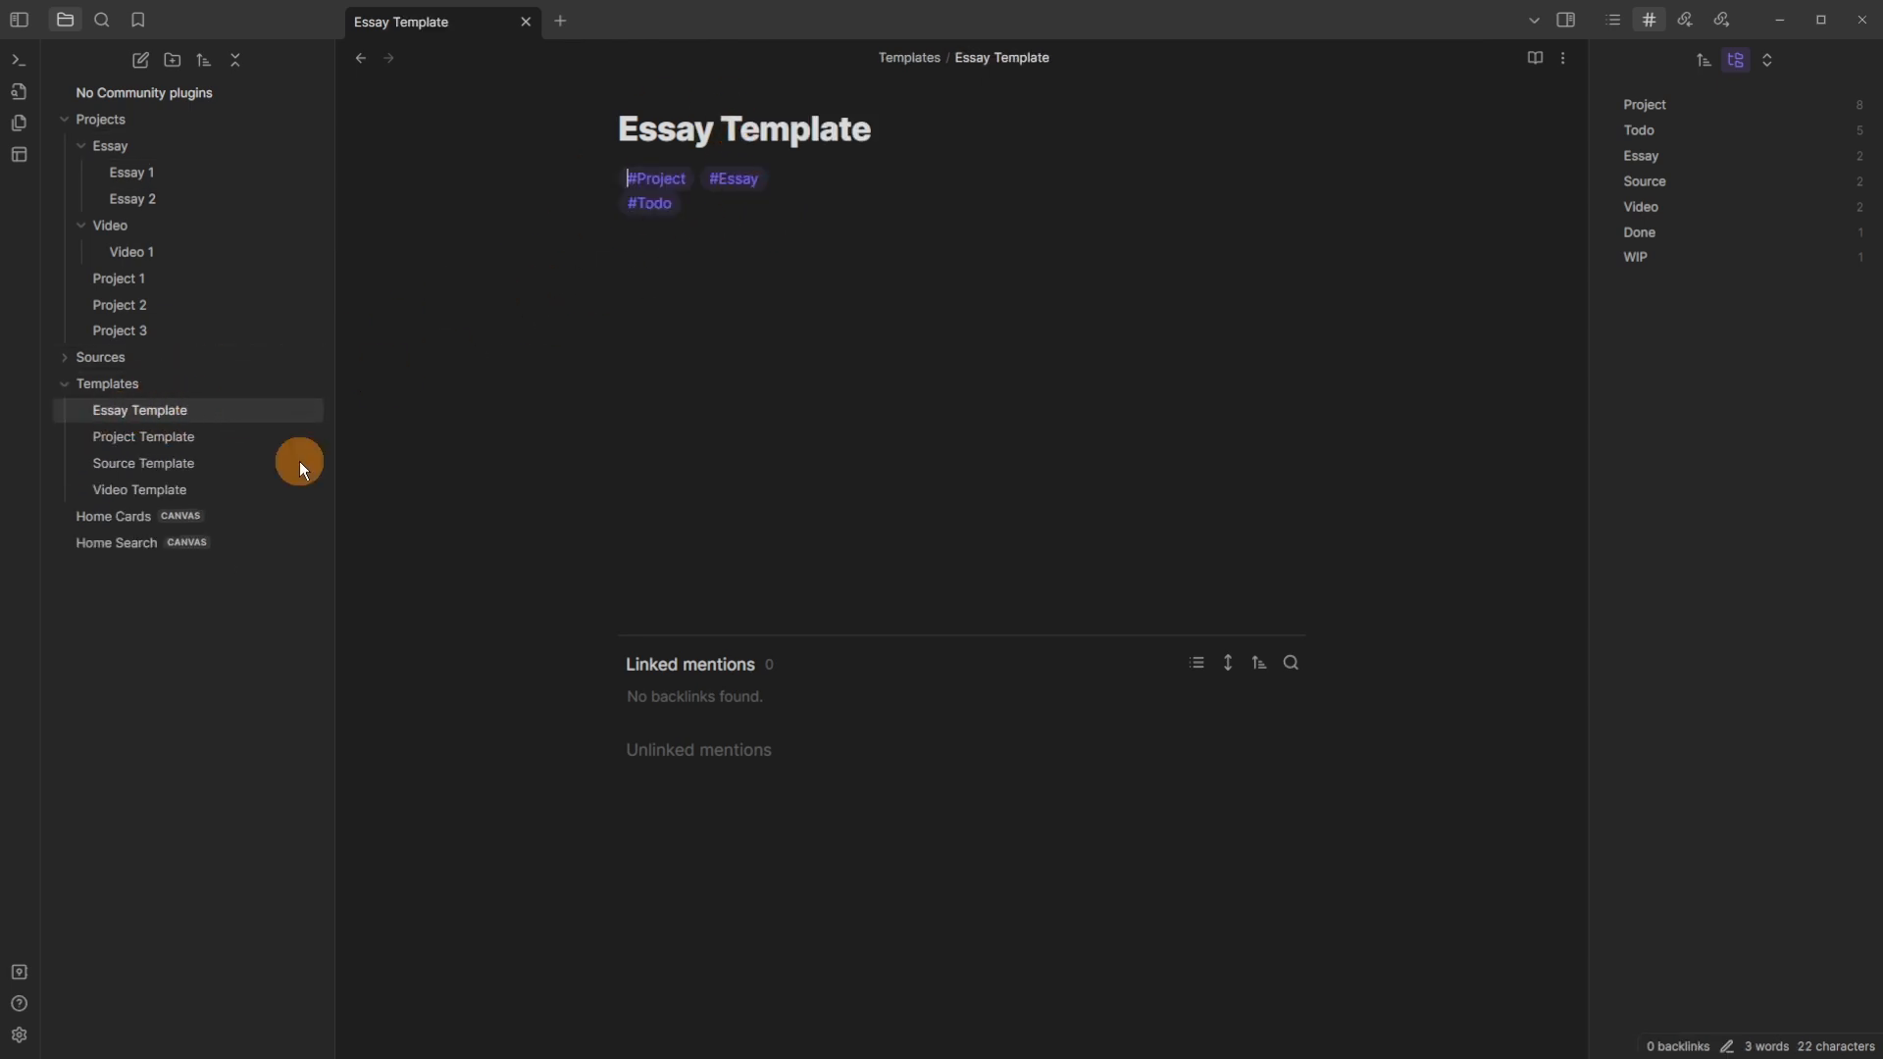
left_click(284, 437)
left_click_drag(637, 262, 583, 204)
left_click(586, 322)
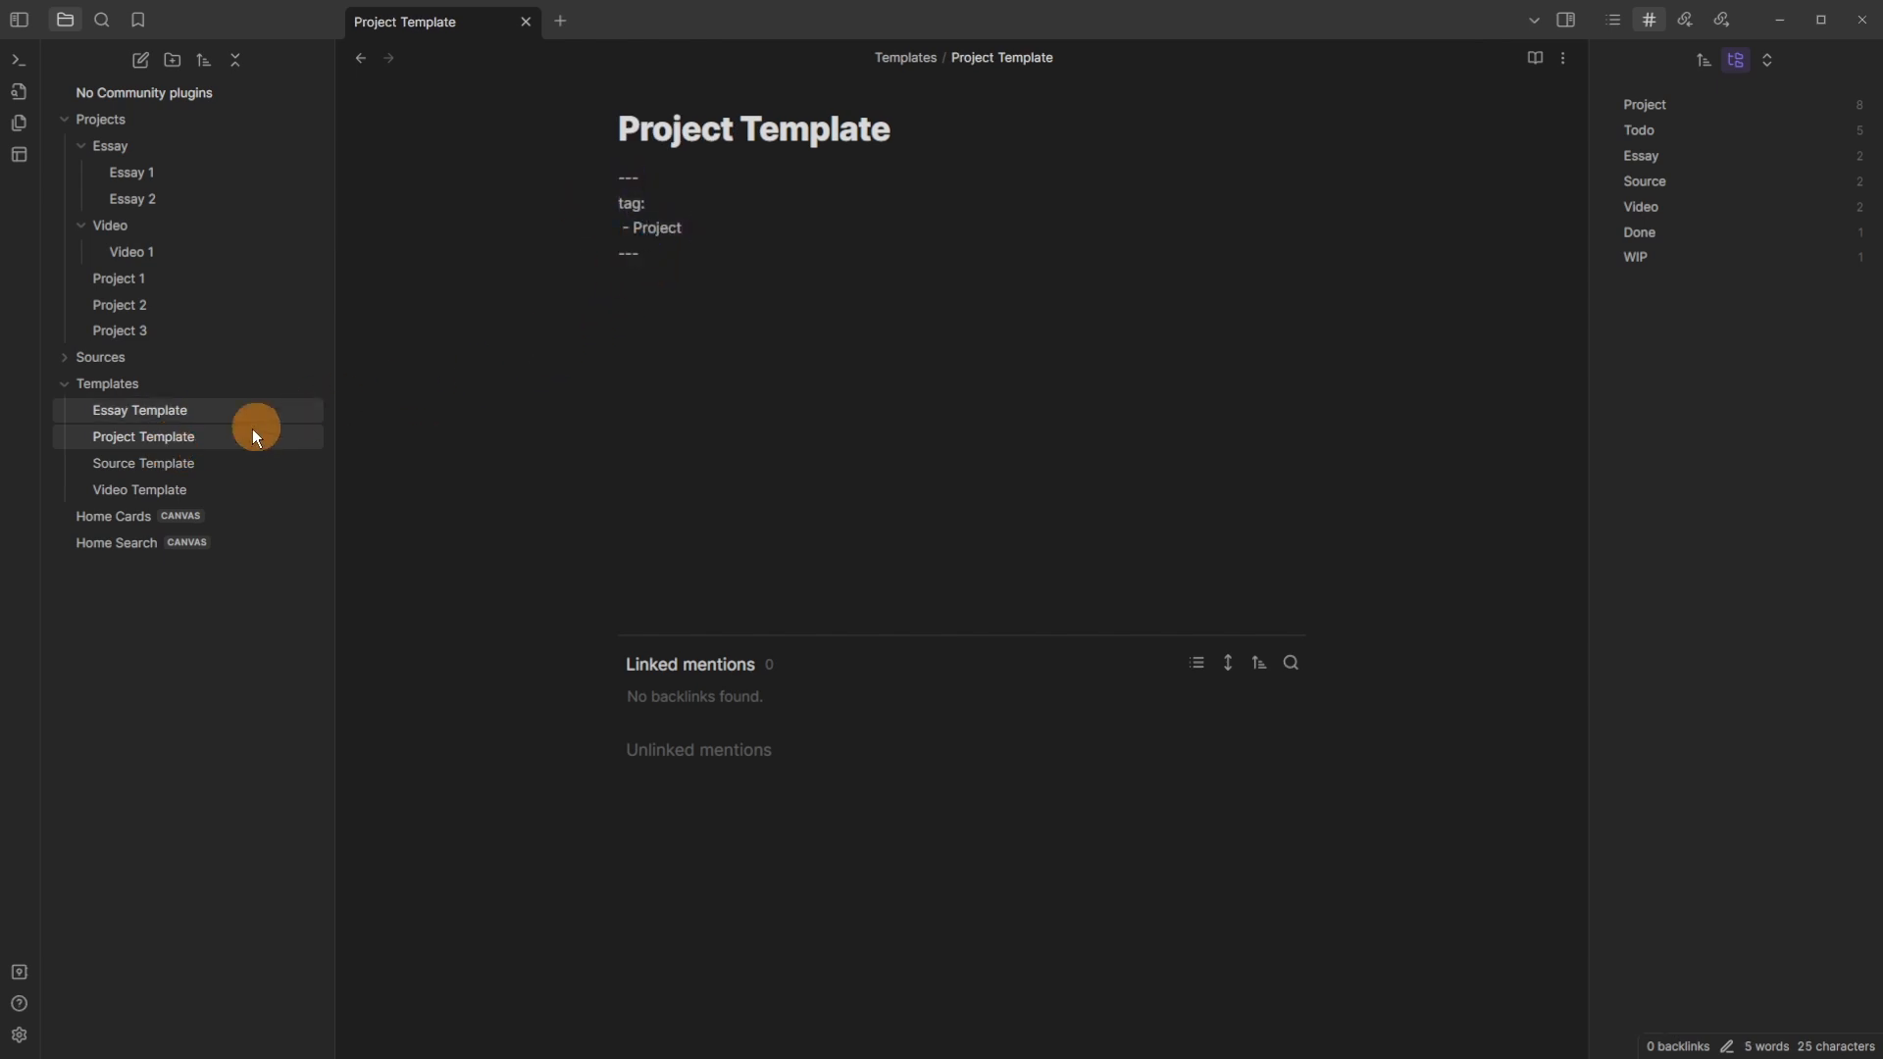
left_click(225, 463)
left_click_drag(653, 269, 576, 176)
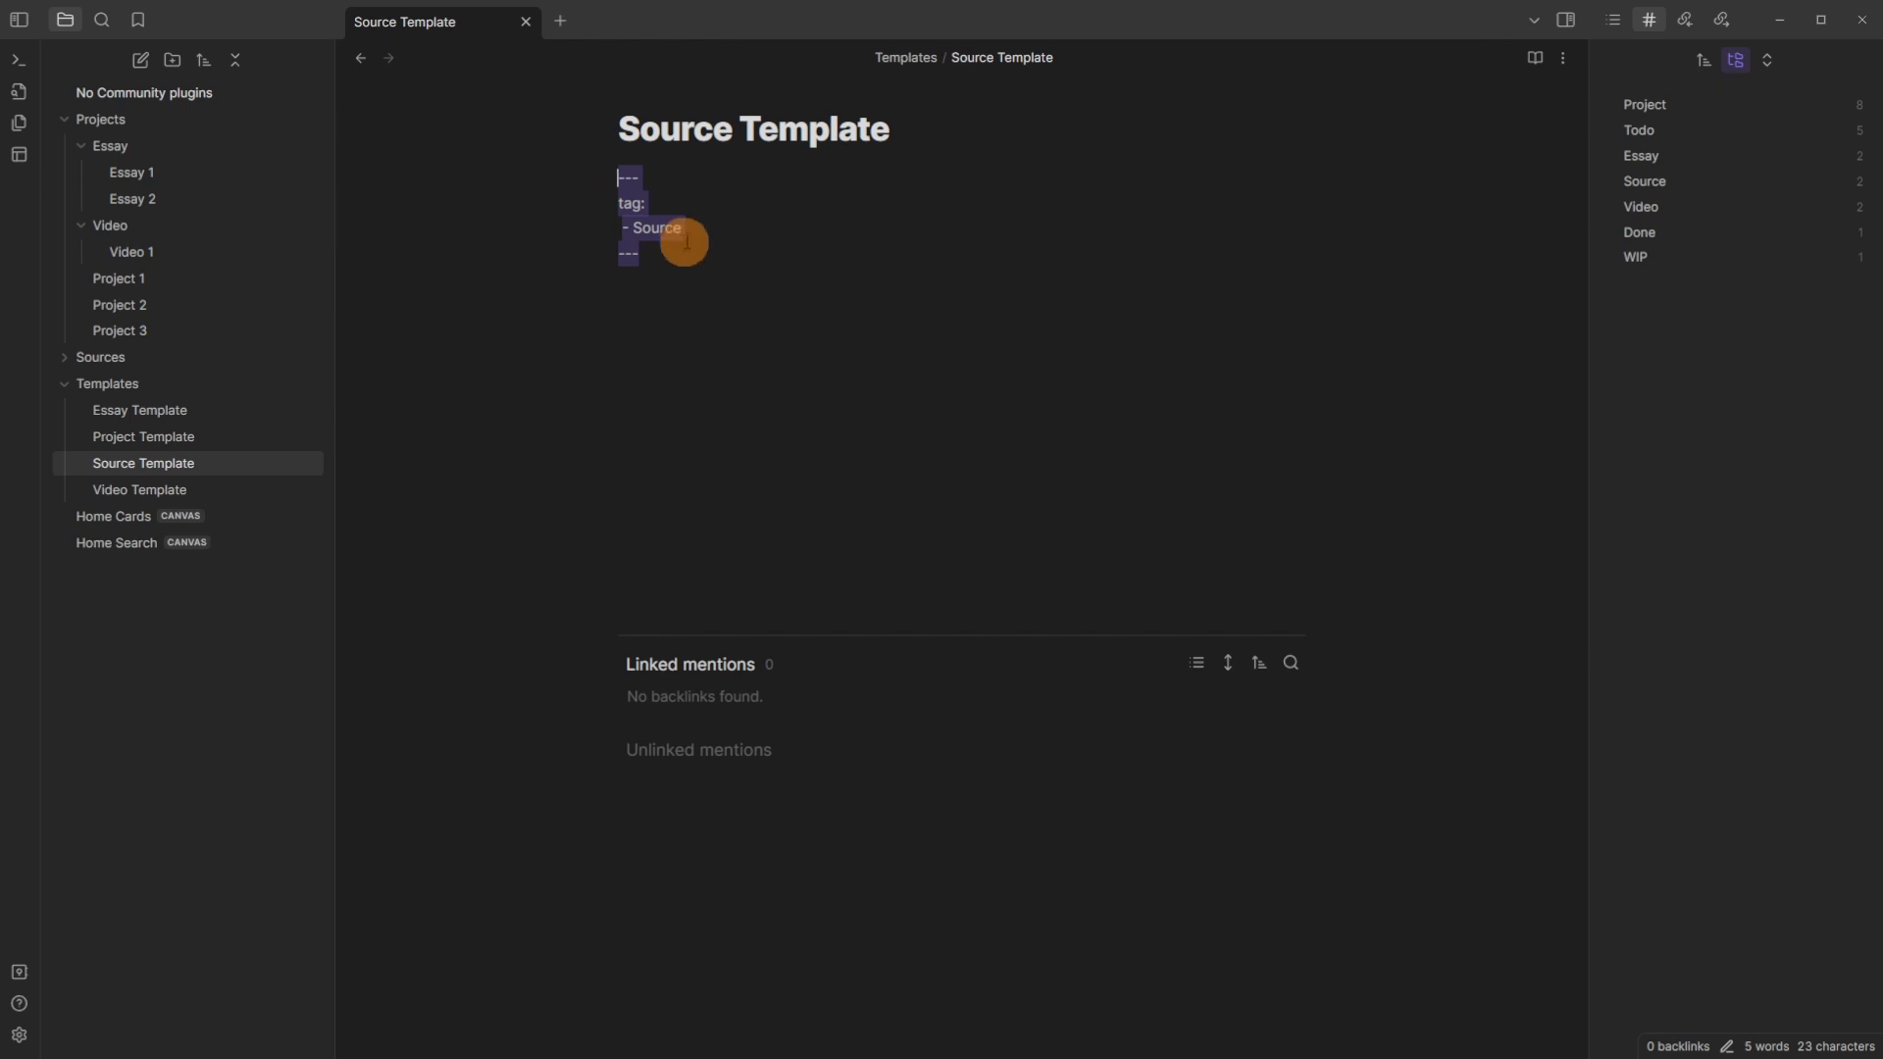
left_click(721, 233)
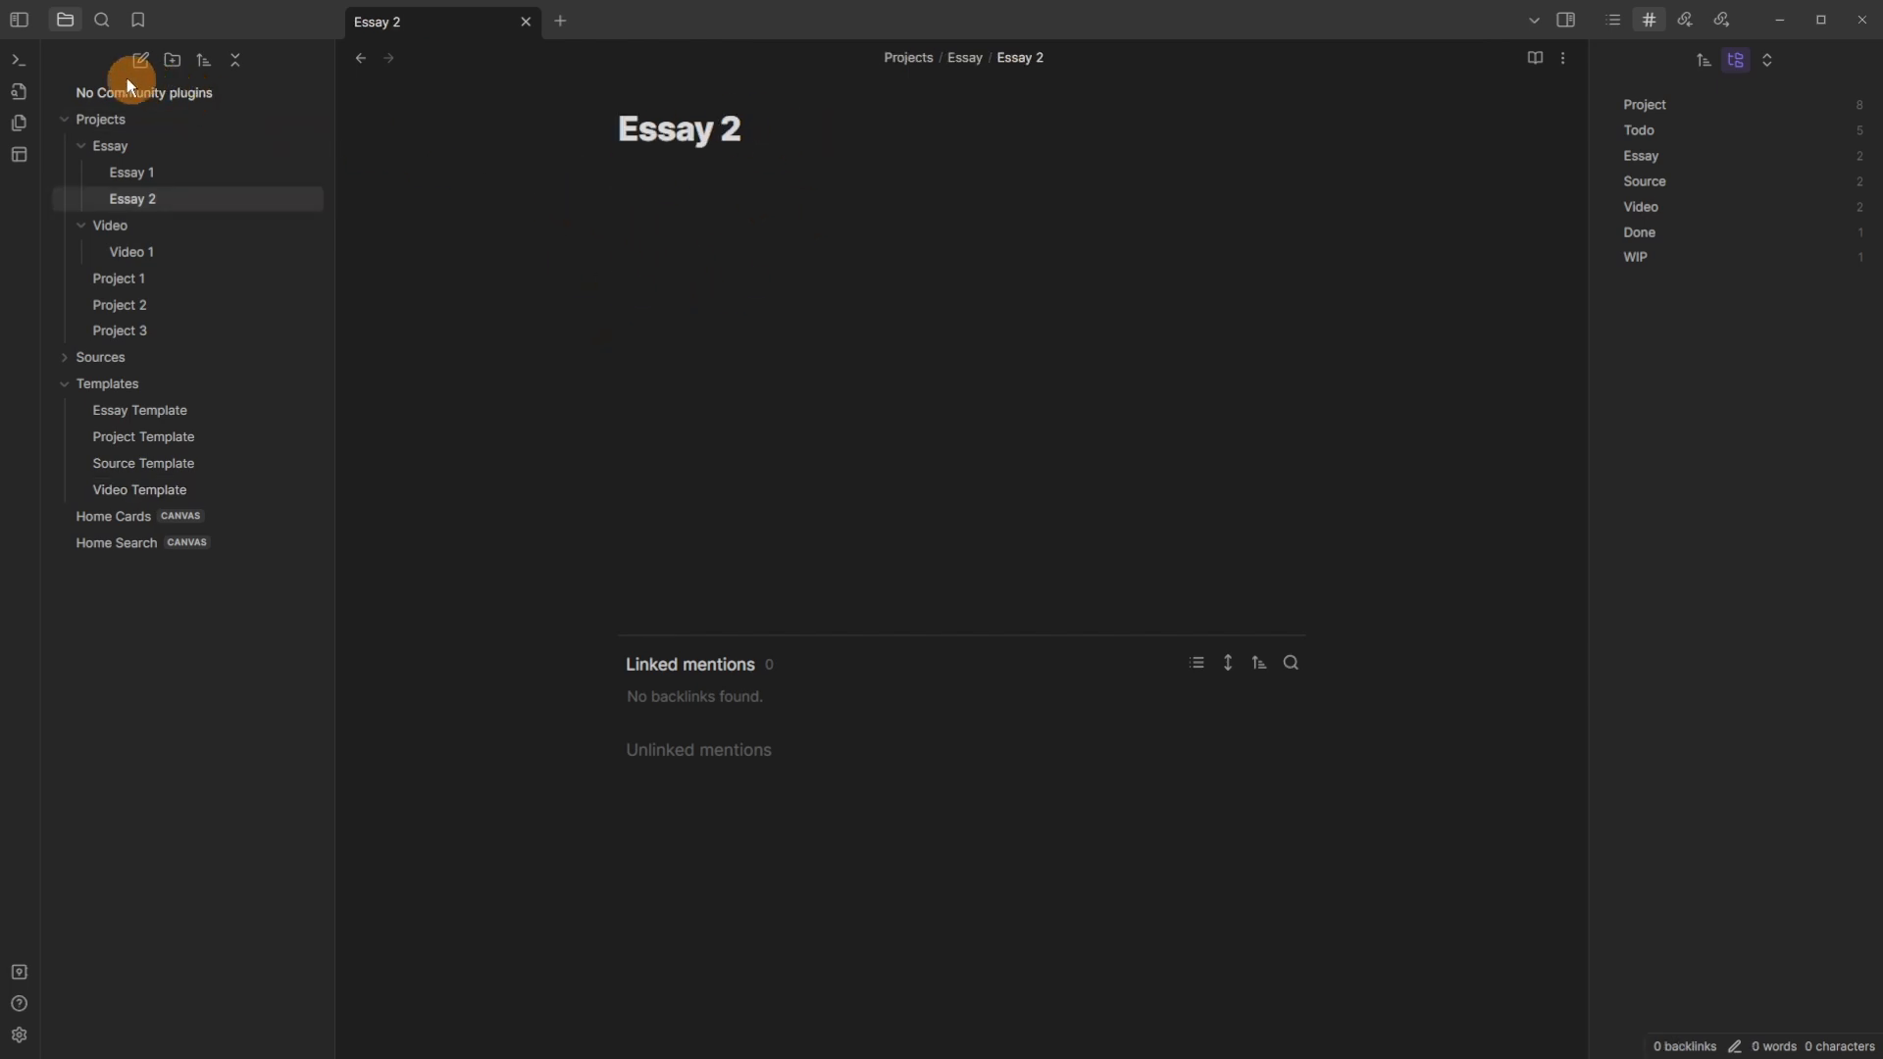
Step: Check the template folder location and look up the hotkey for inserting a template by filtering hotkeys with "templ"
left_click(22, 132)
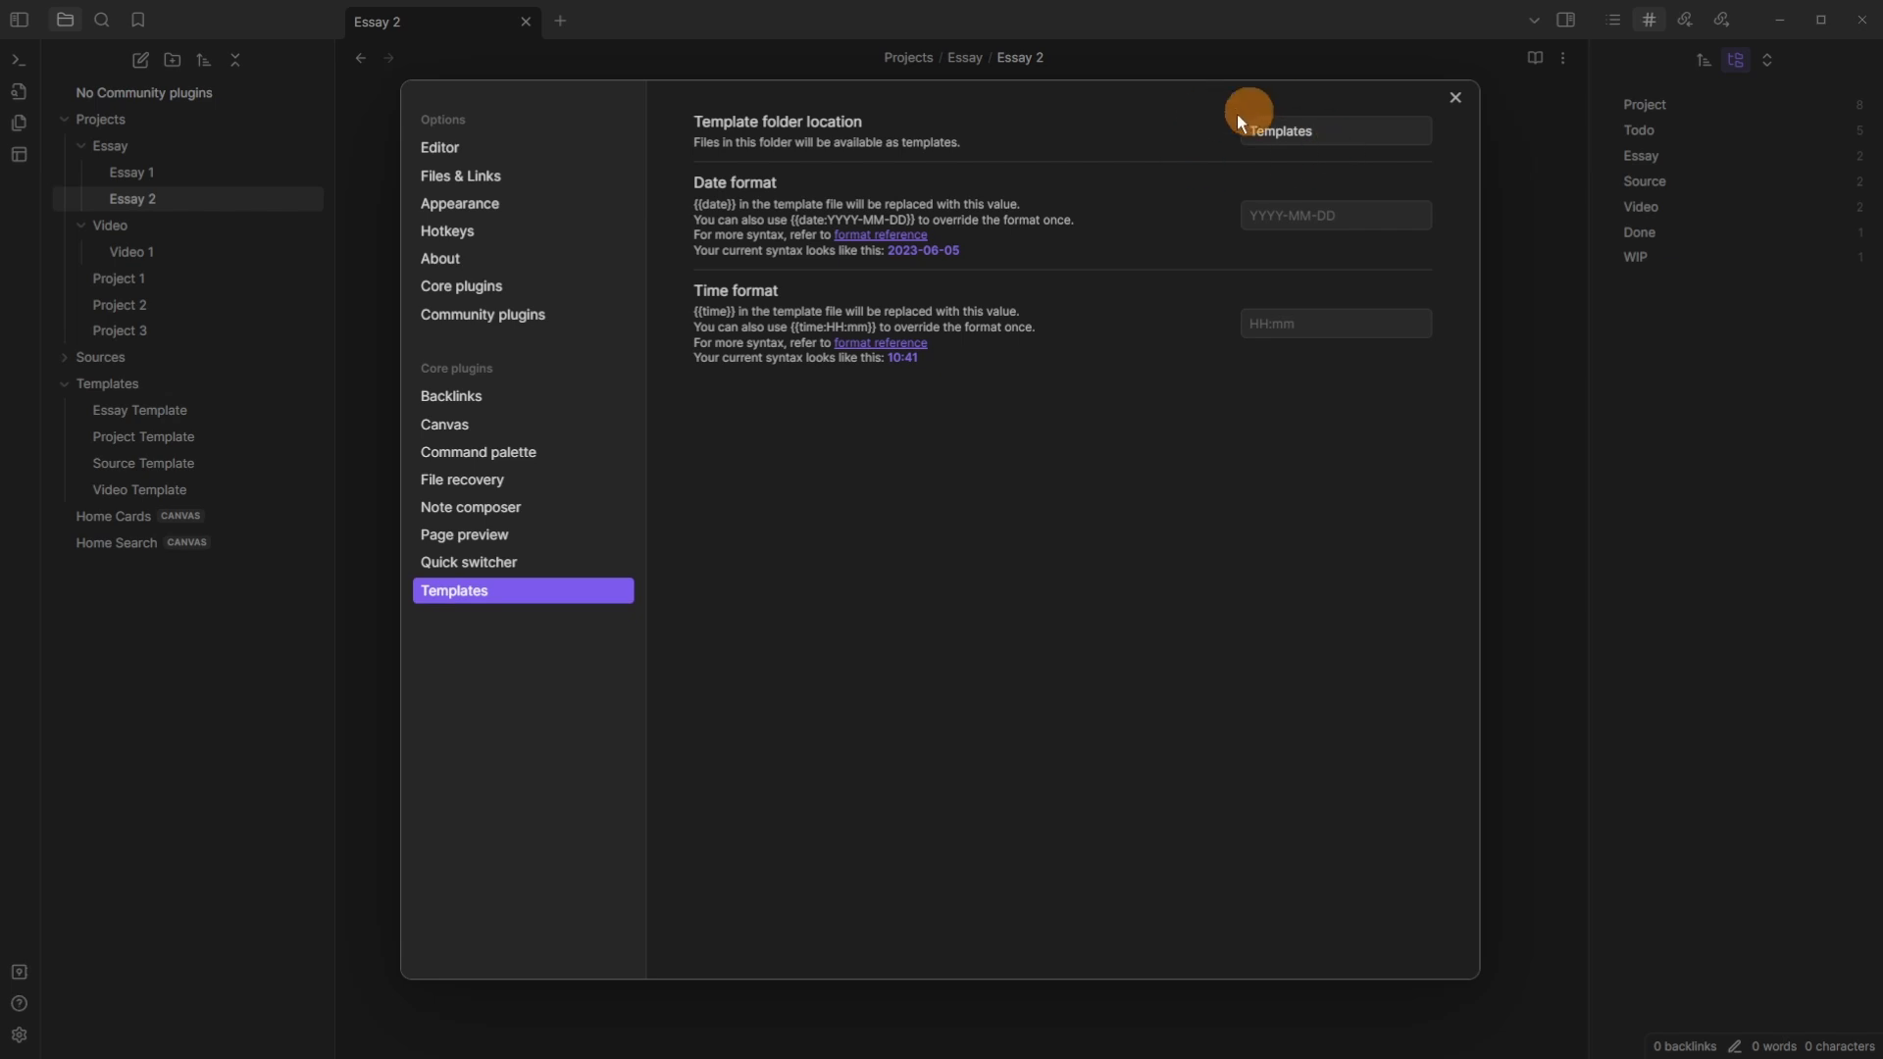
left_click(522, 232)
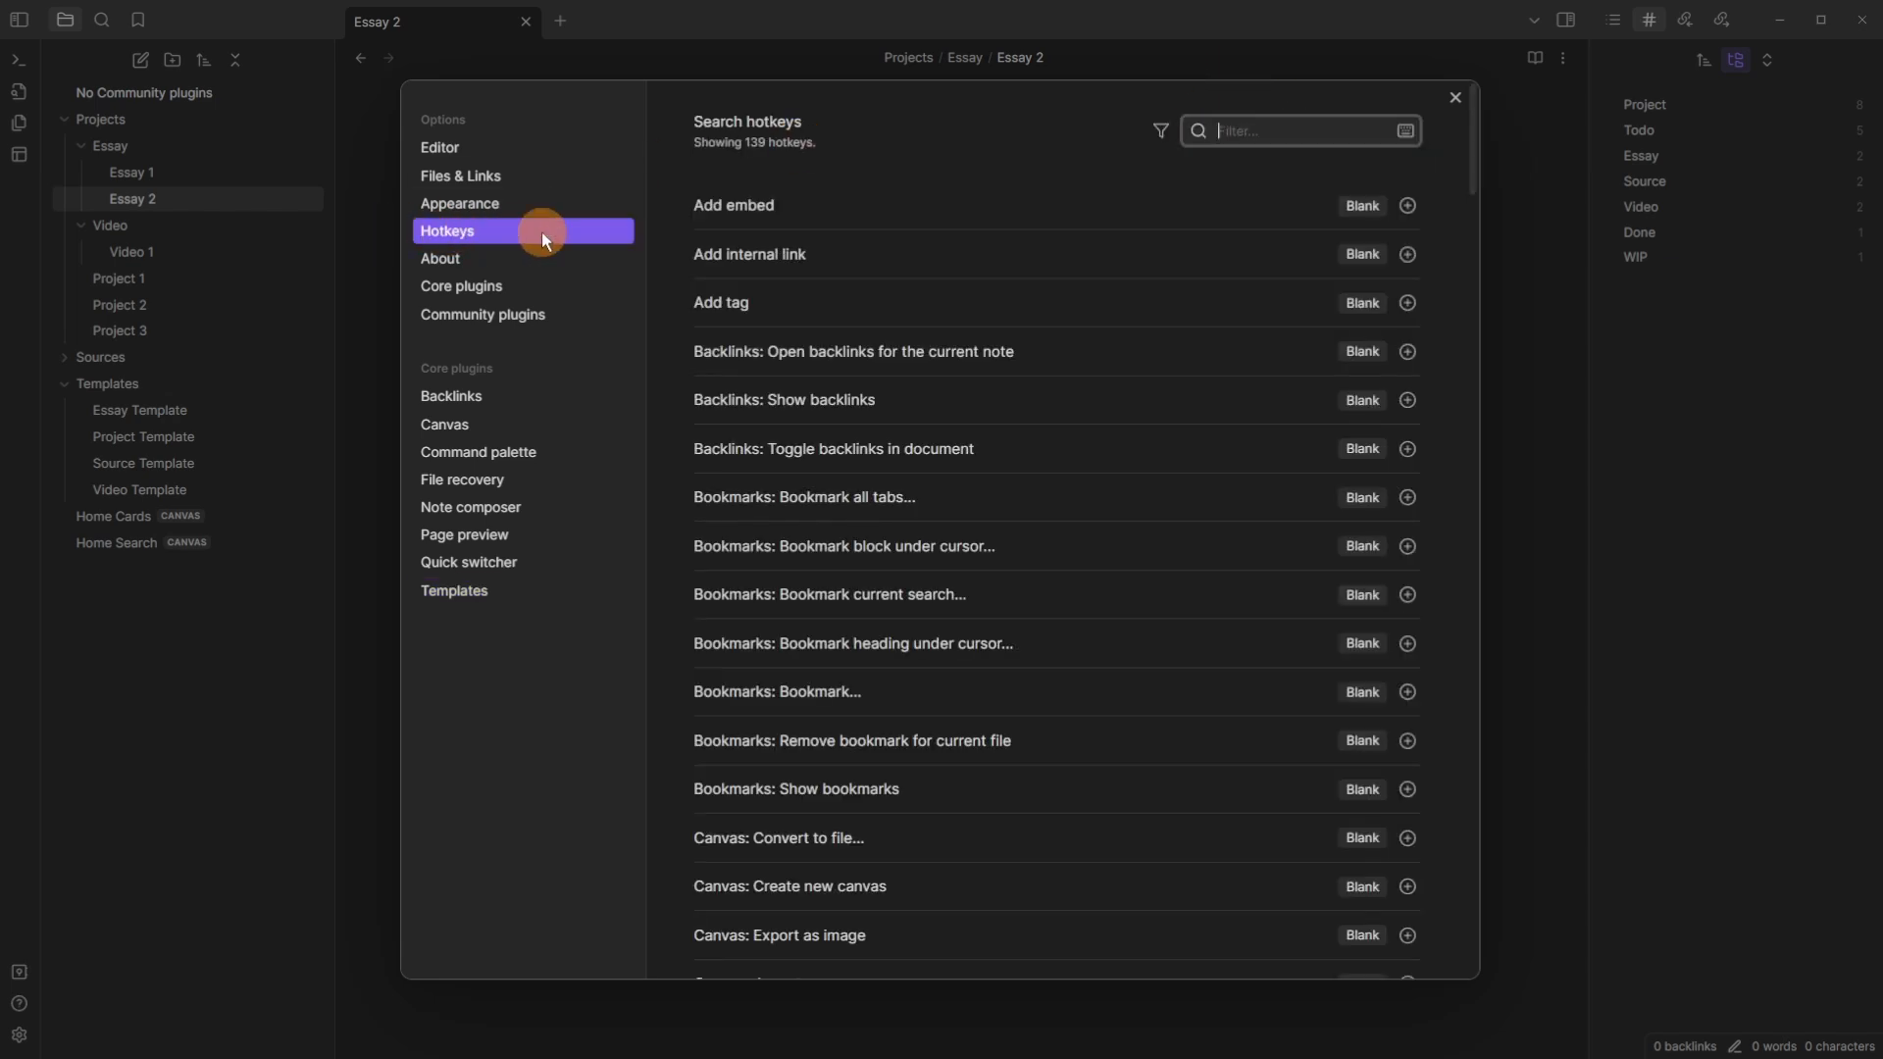
left_click(1269, 136)
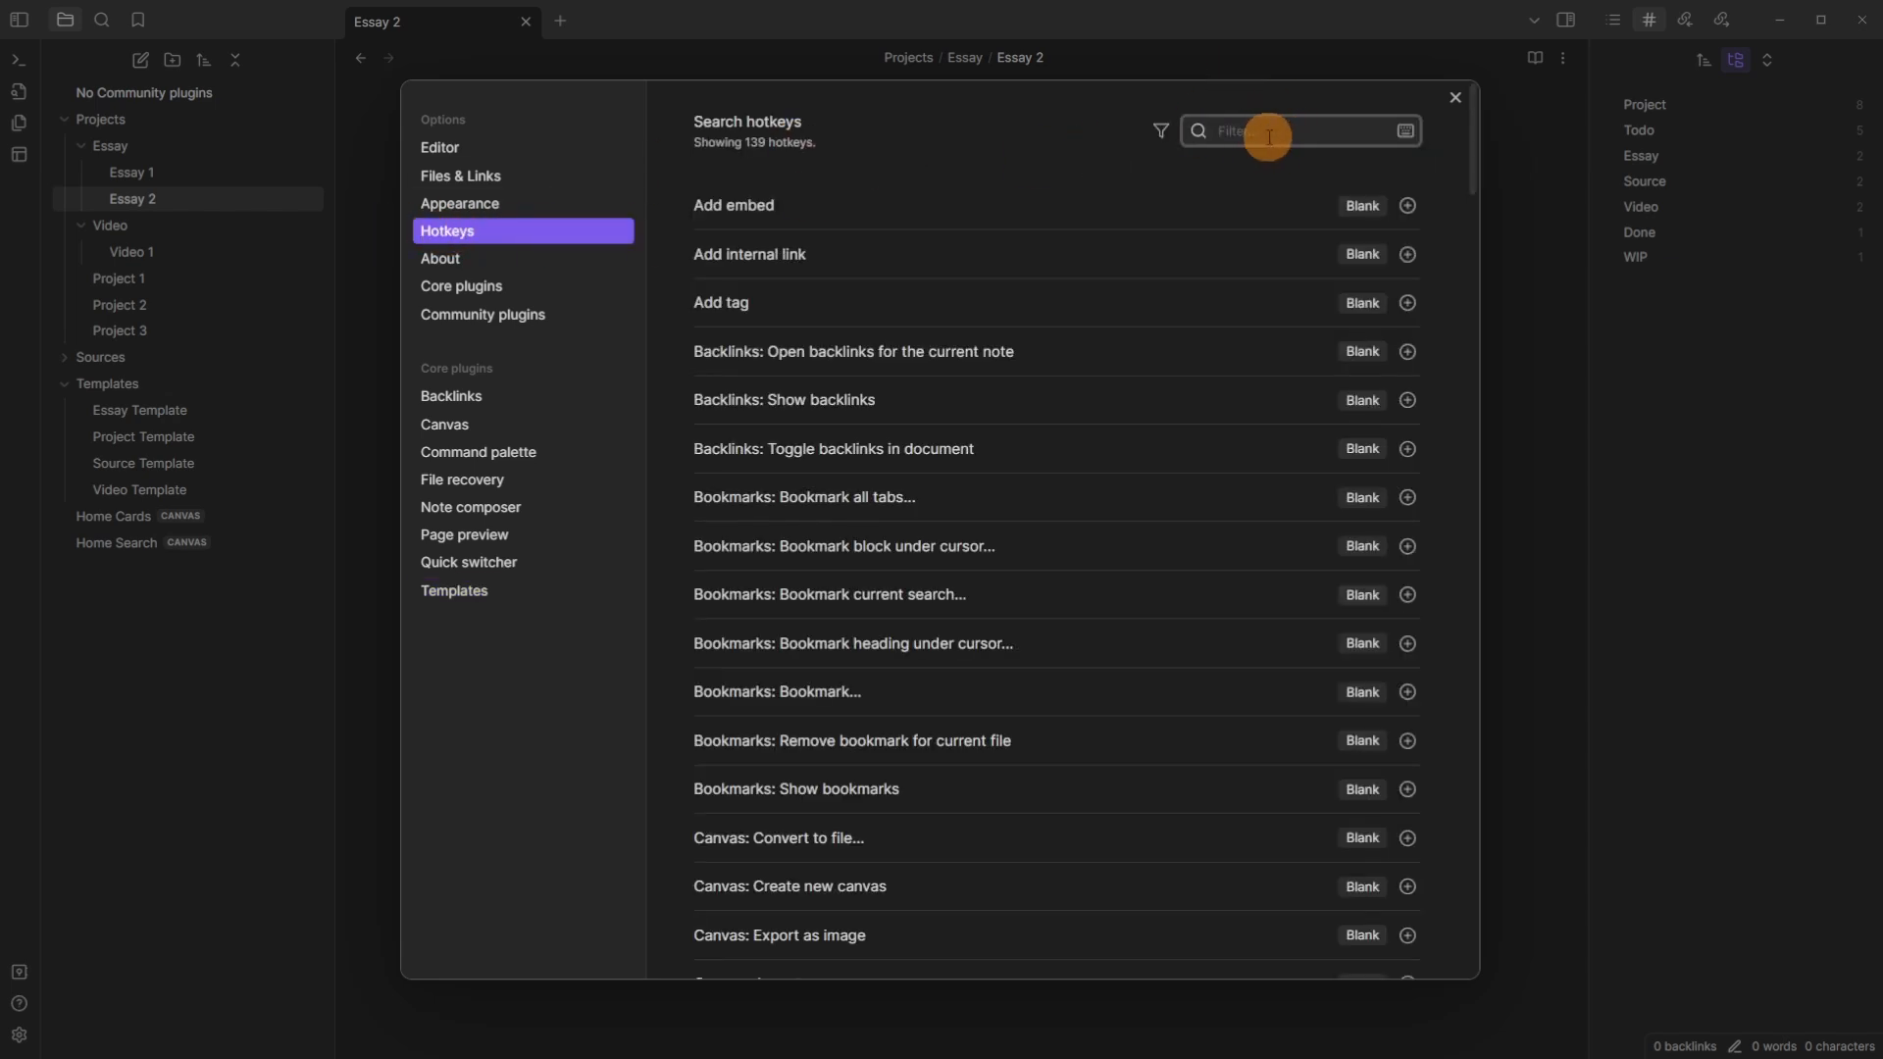
type("templ")
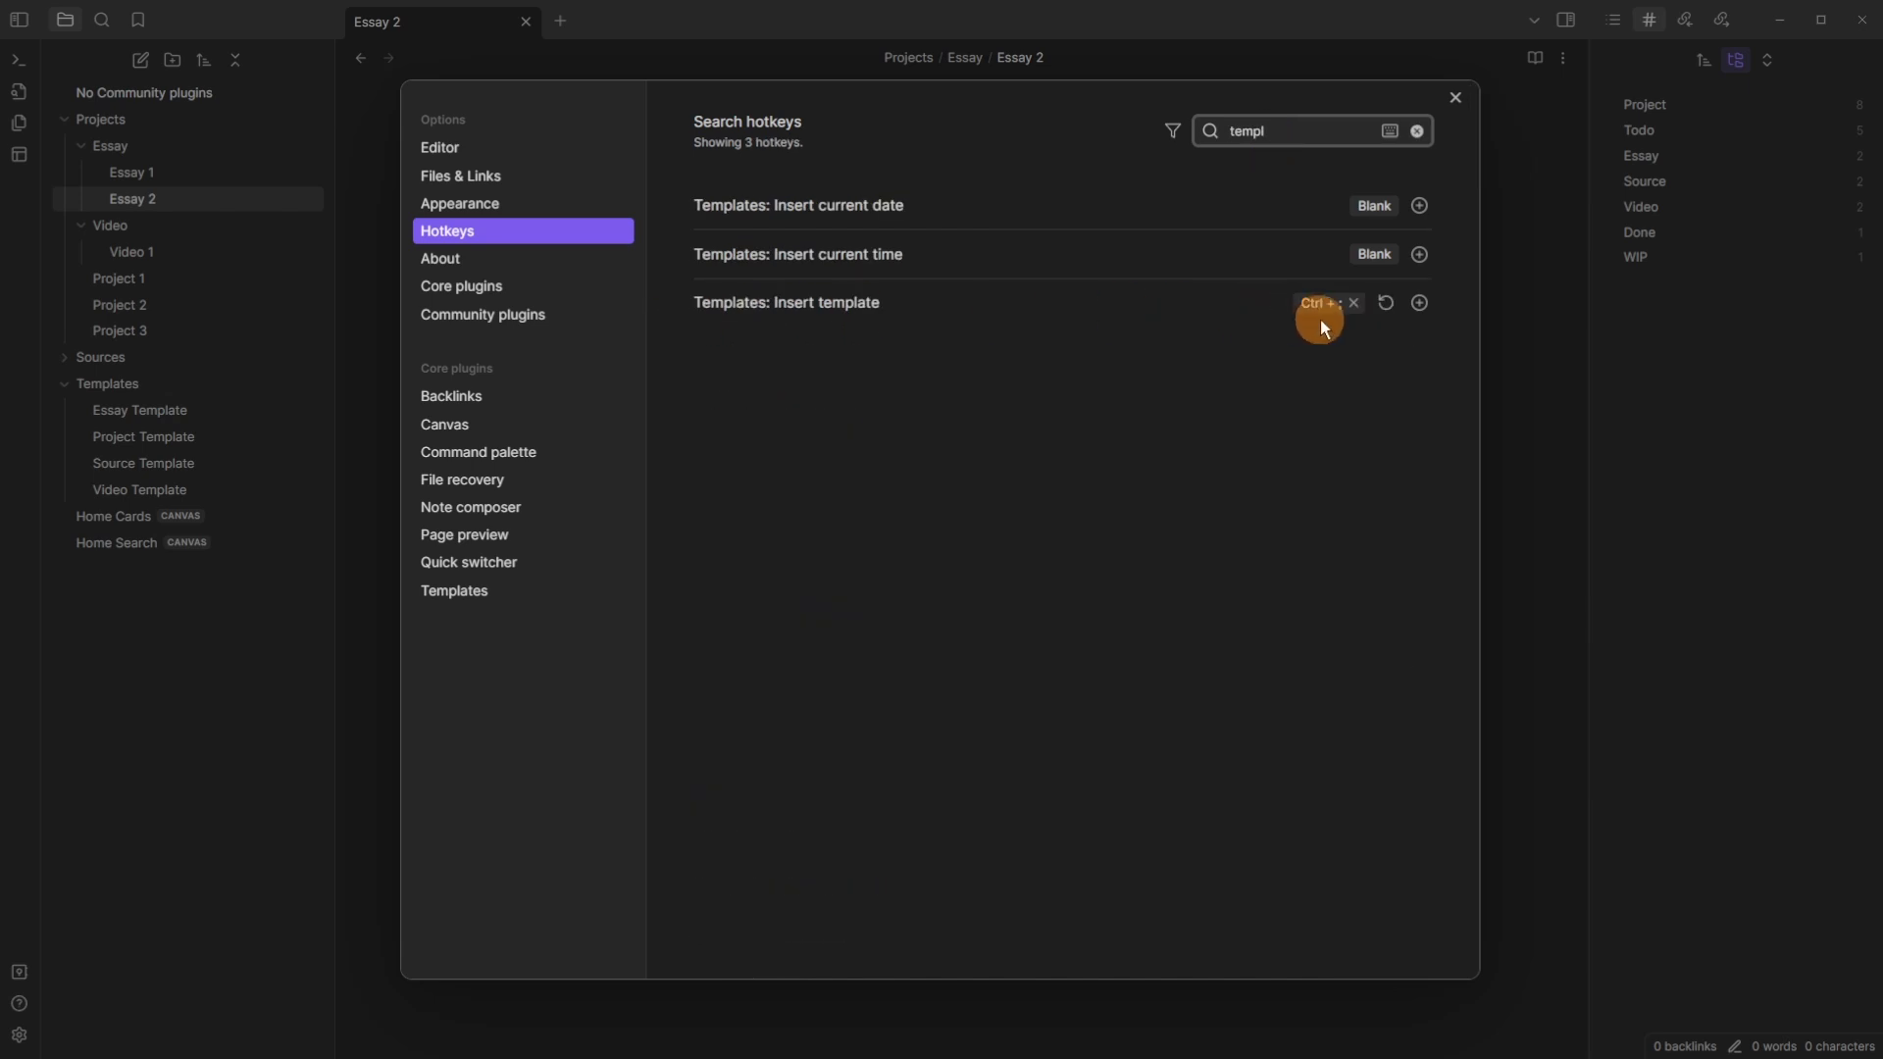
left_click(1510, 241)
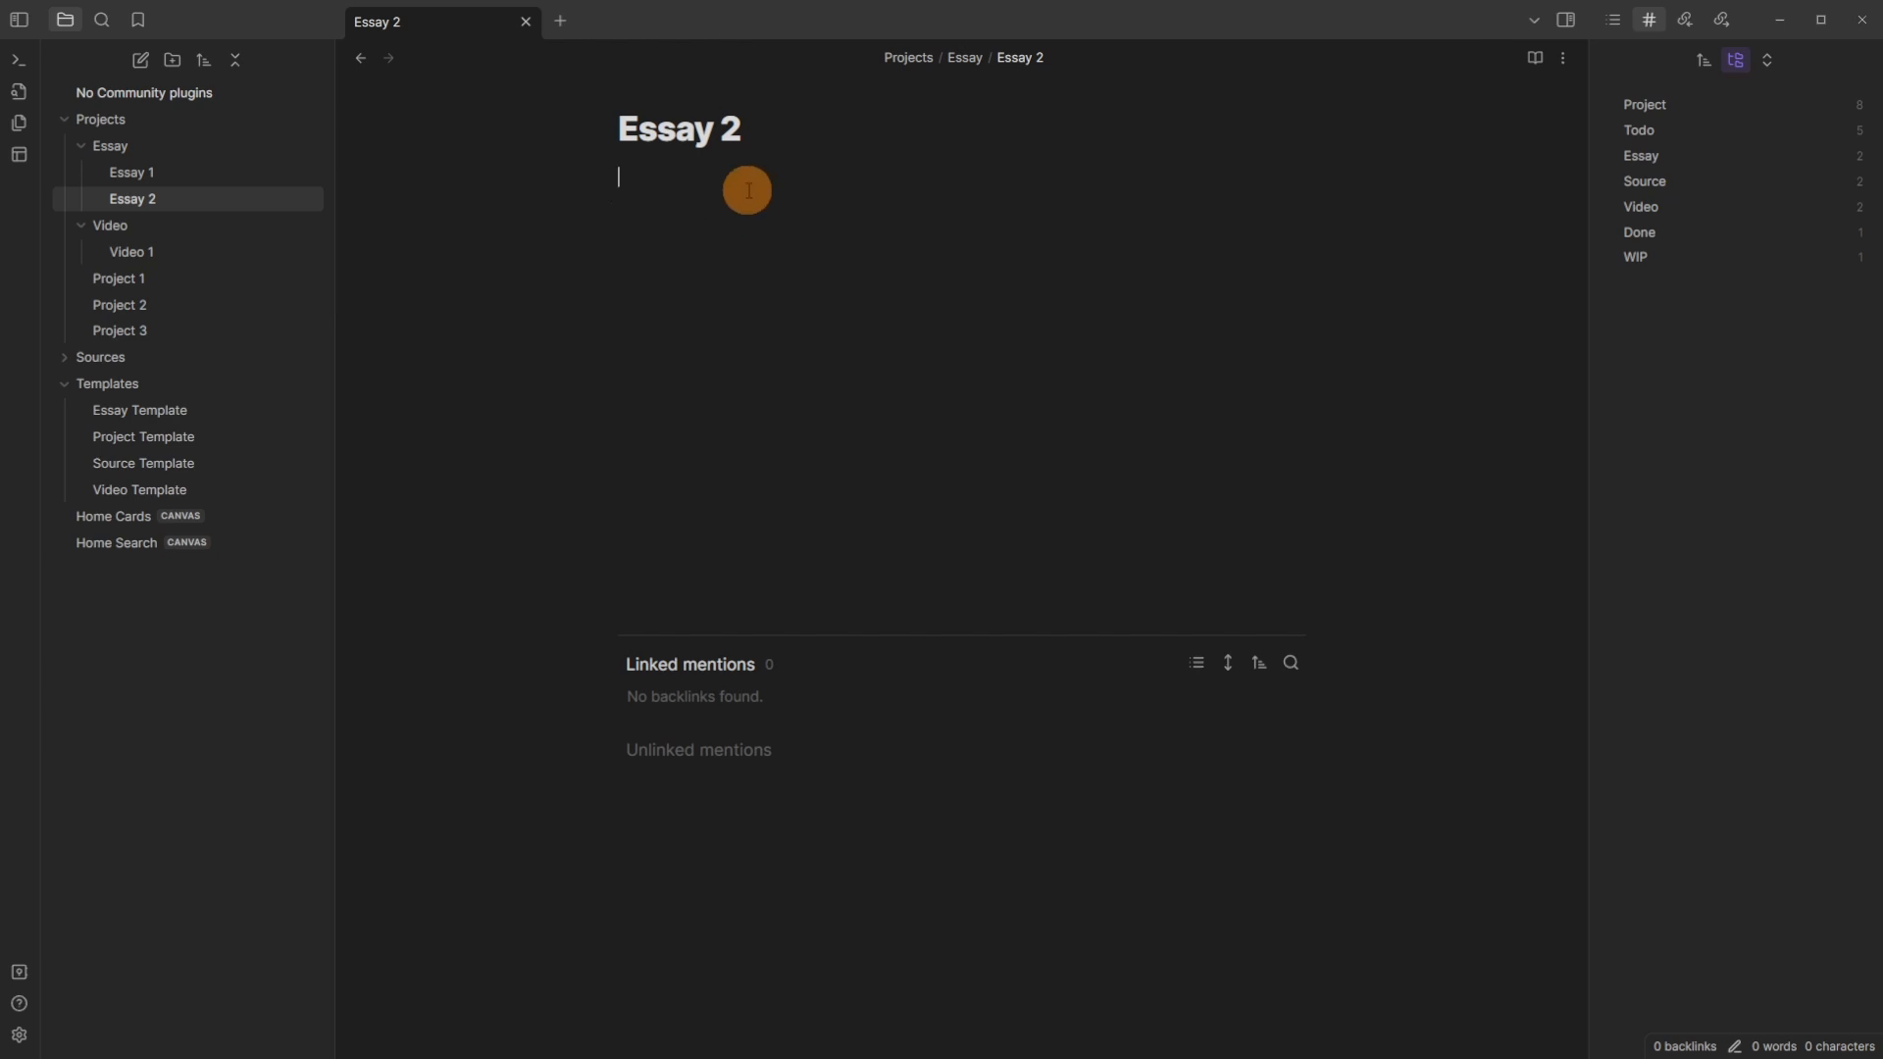
Step: Insert the Essay Template into the Essay 2 note
key("alt+t")
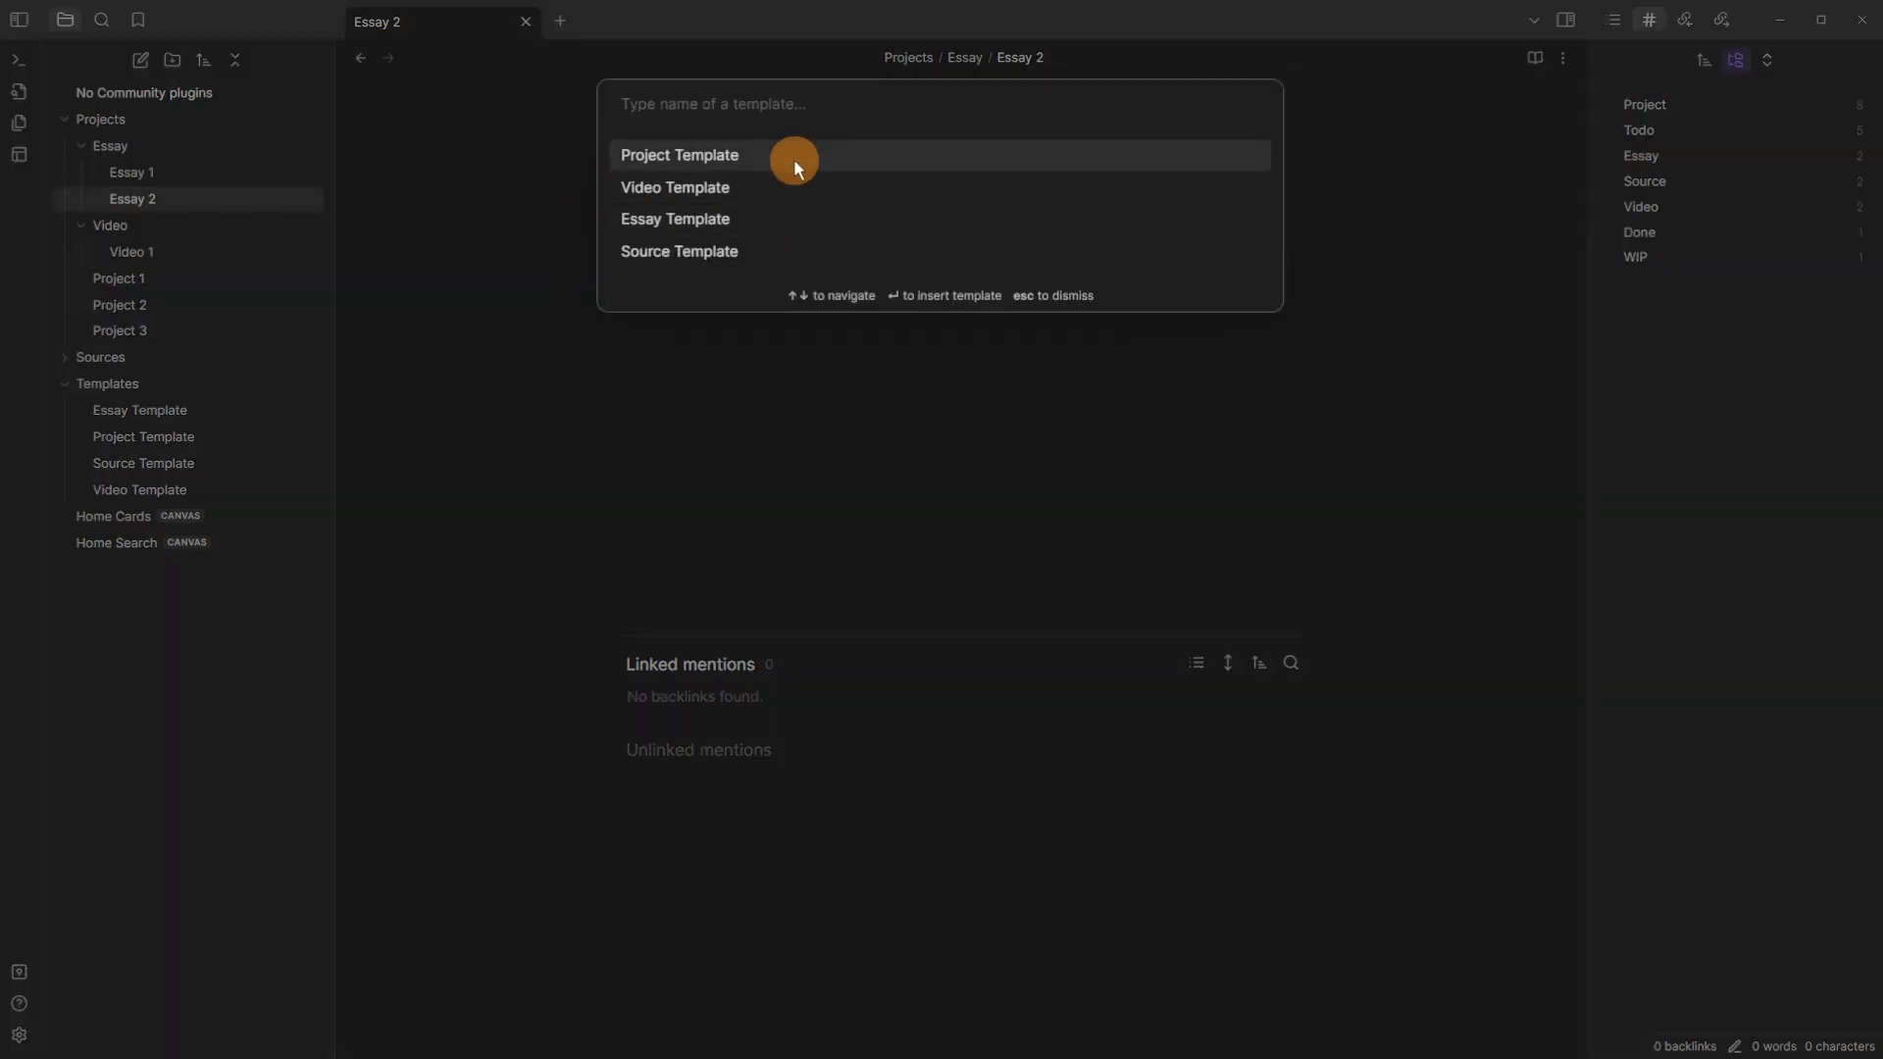
type("es")
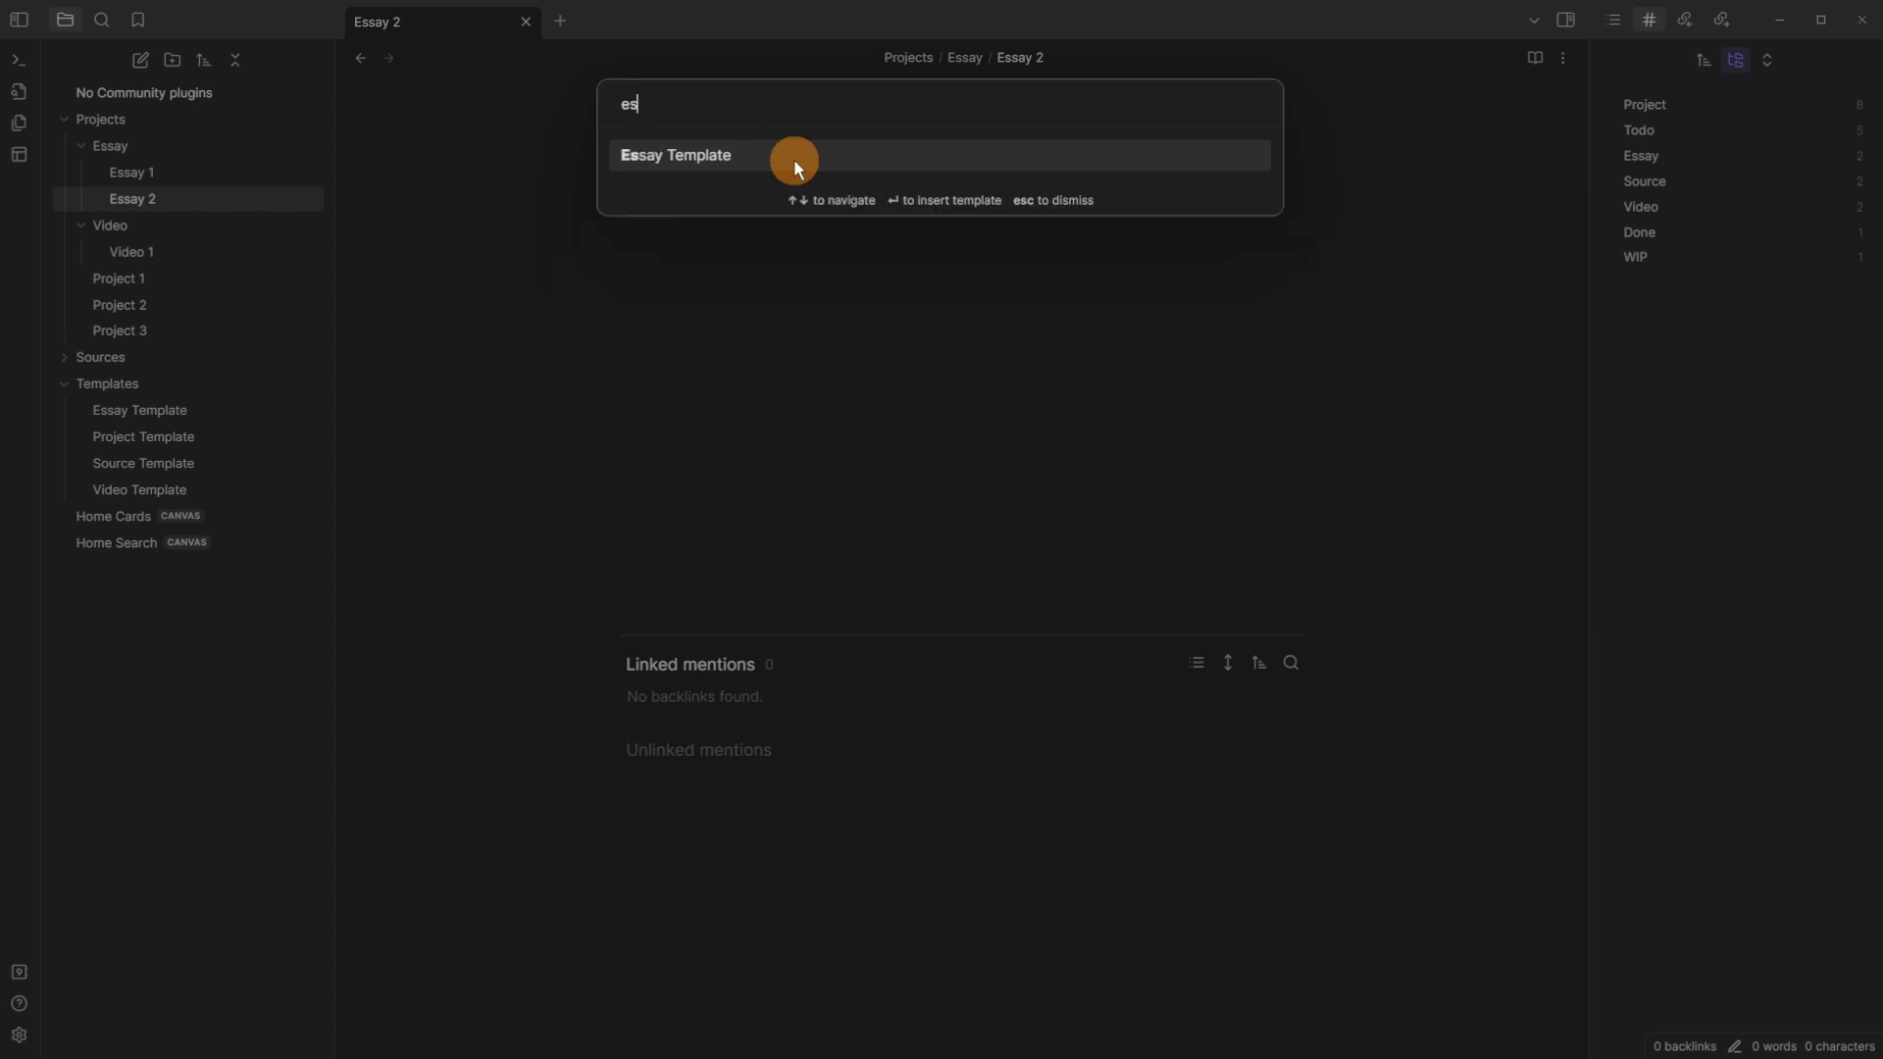
left_click(793, 157)
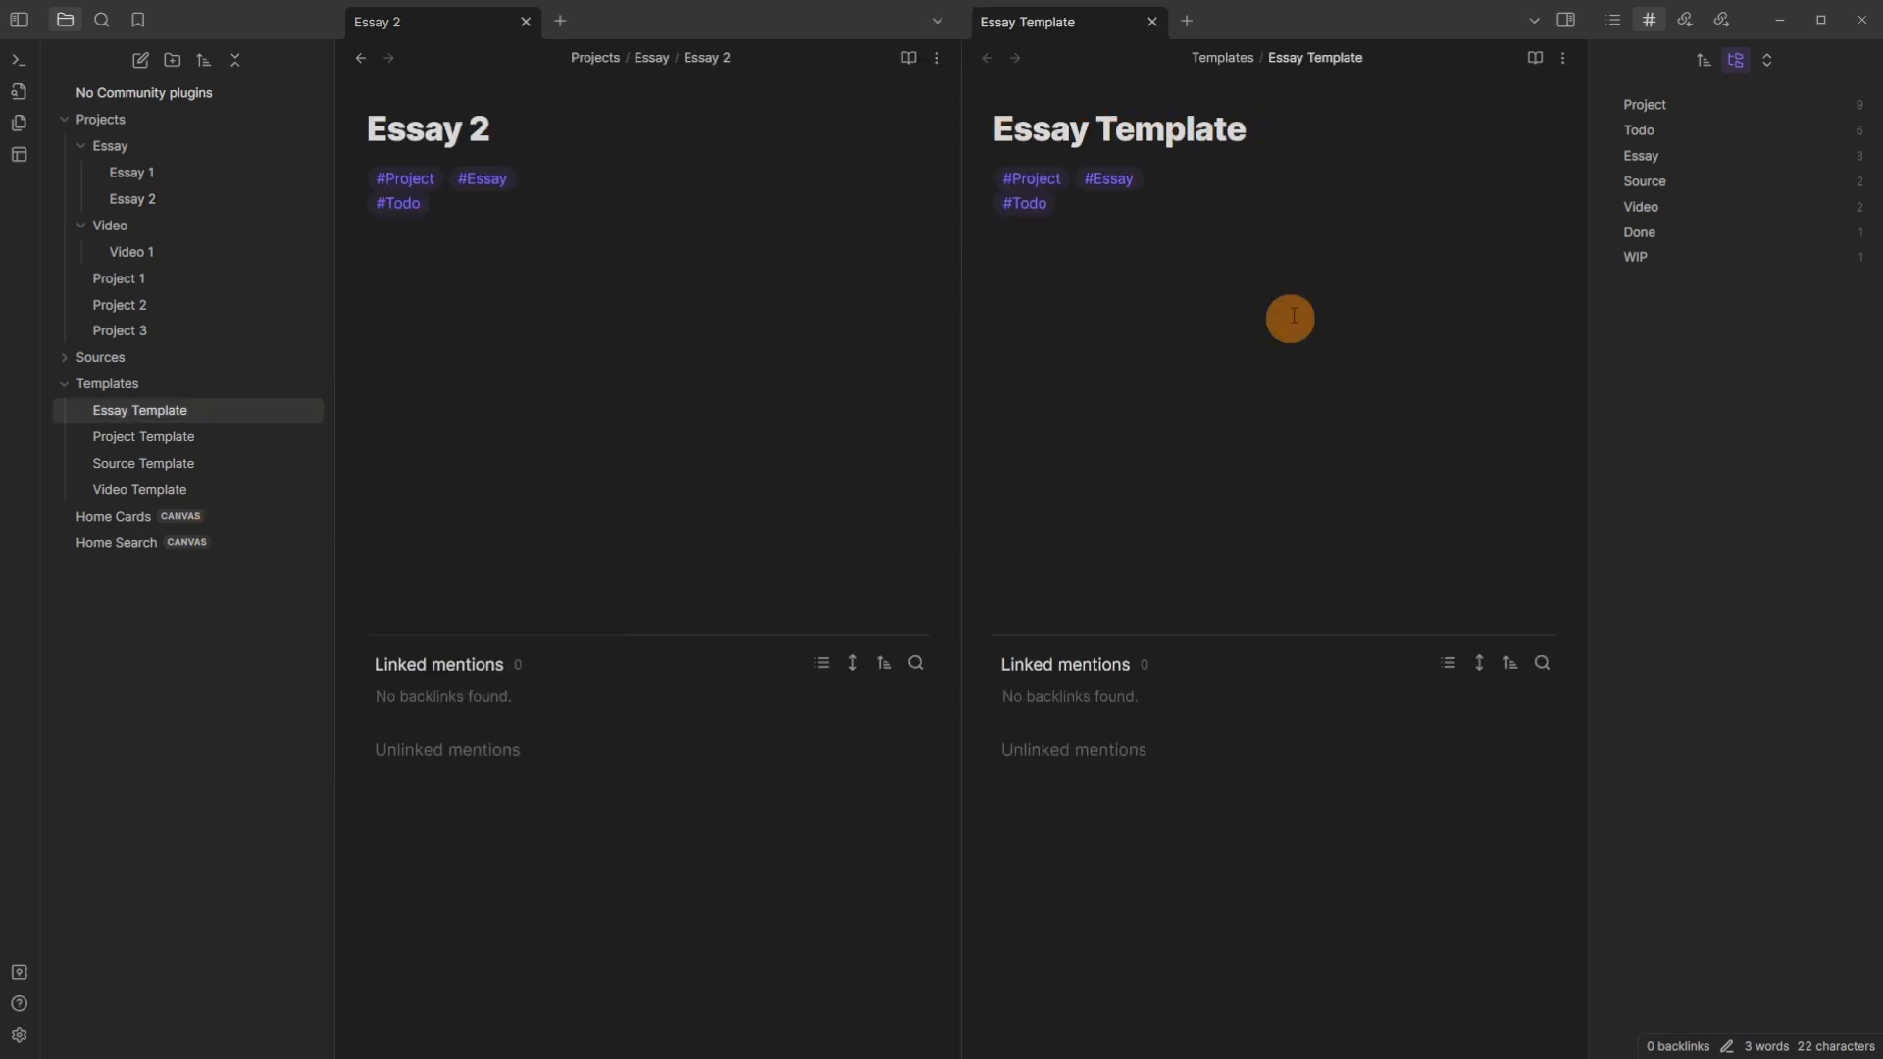
Step: Open the Home Cards canvas beside the Essay 2 note and place an Essay 2 card in the To do column below Video 1
left_click(561, 151)
left_click(571, 137)
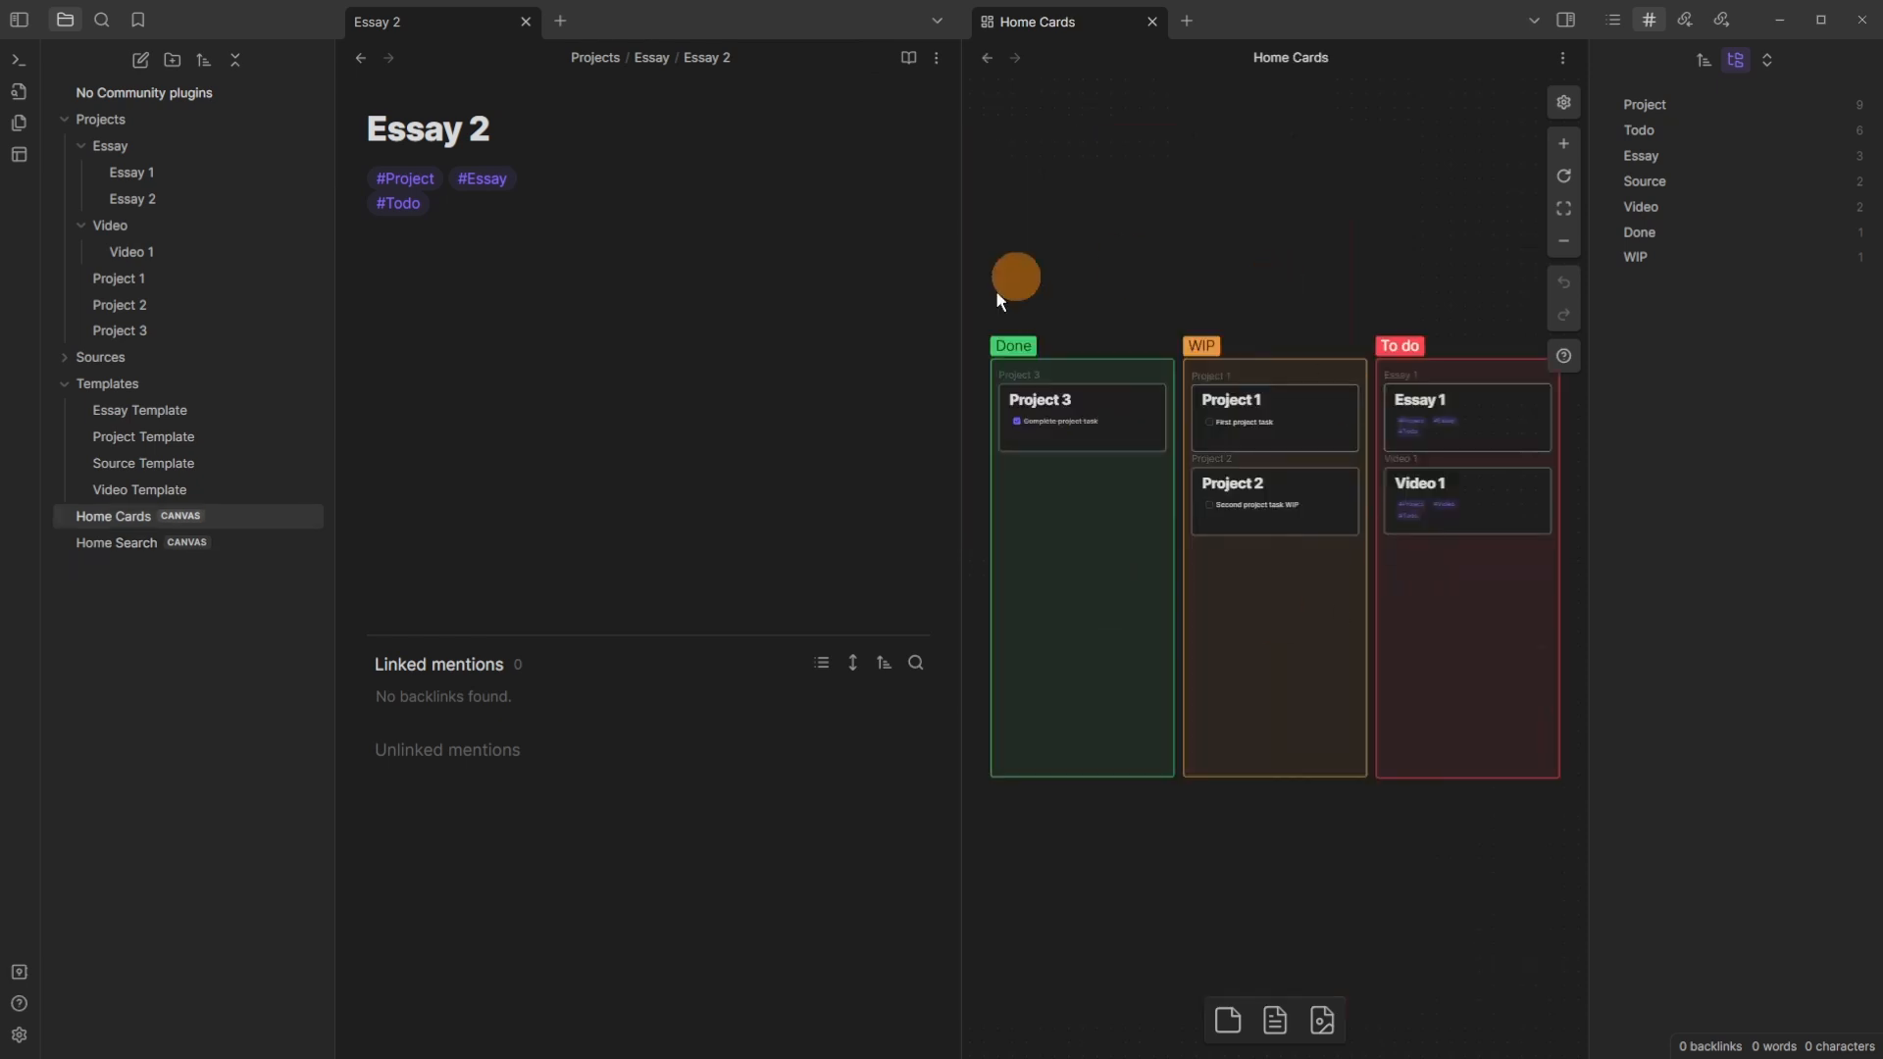
left_click_drag(132, 197, 1094, 559)
left_click_drag(1422, 598, 1427, 600)
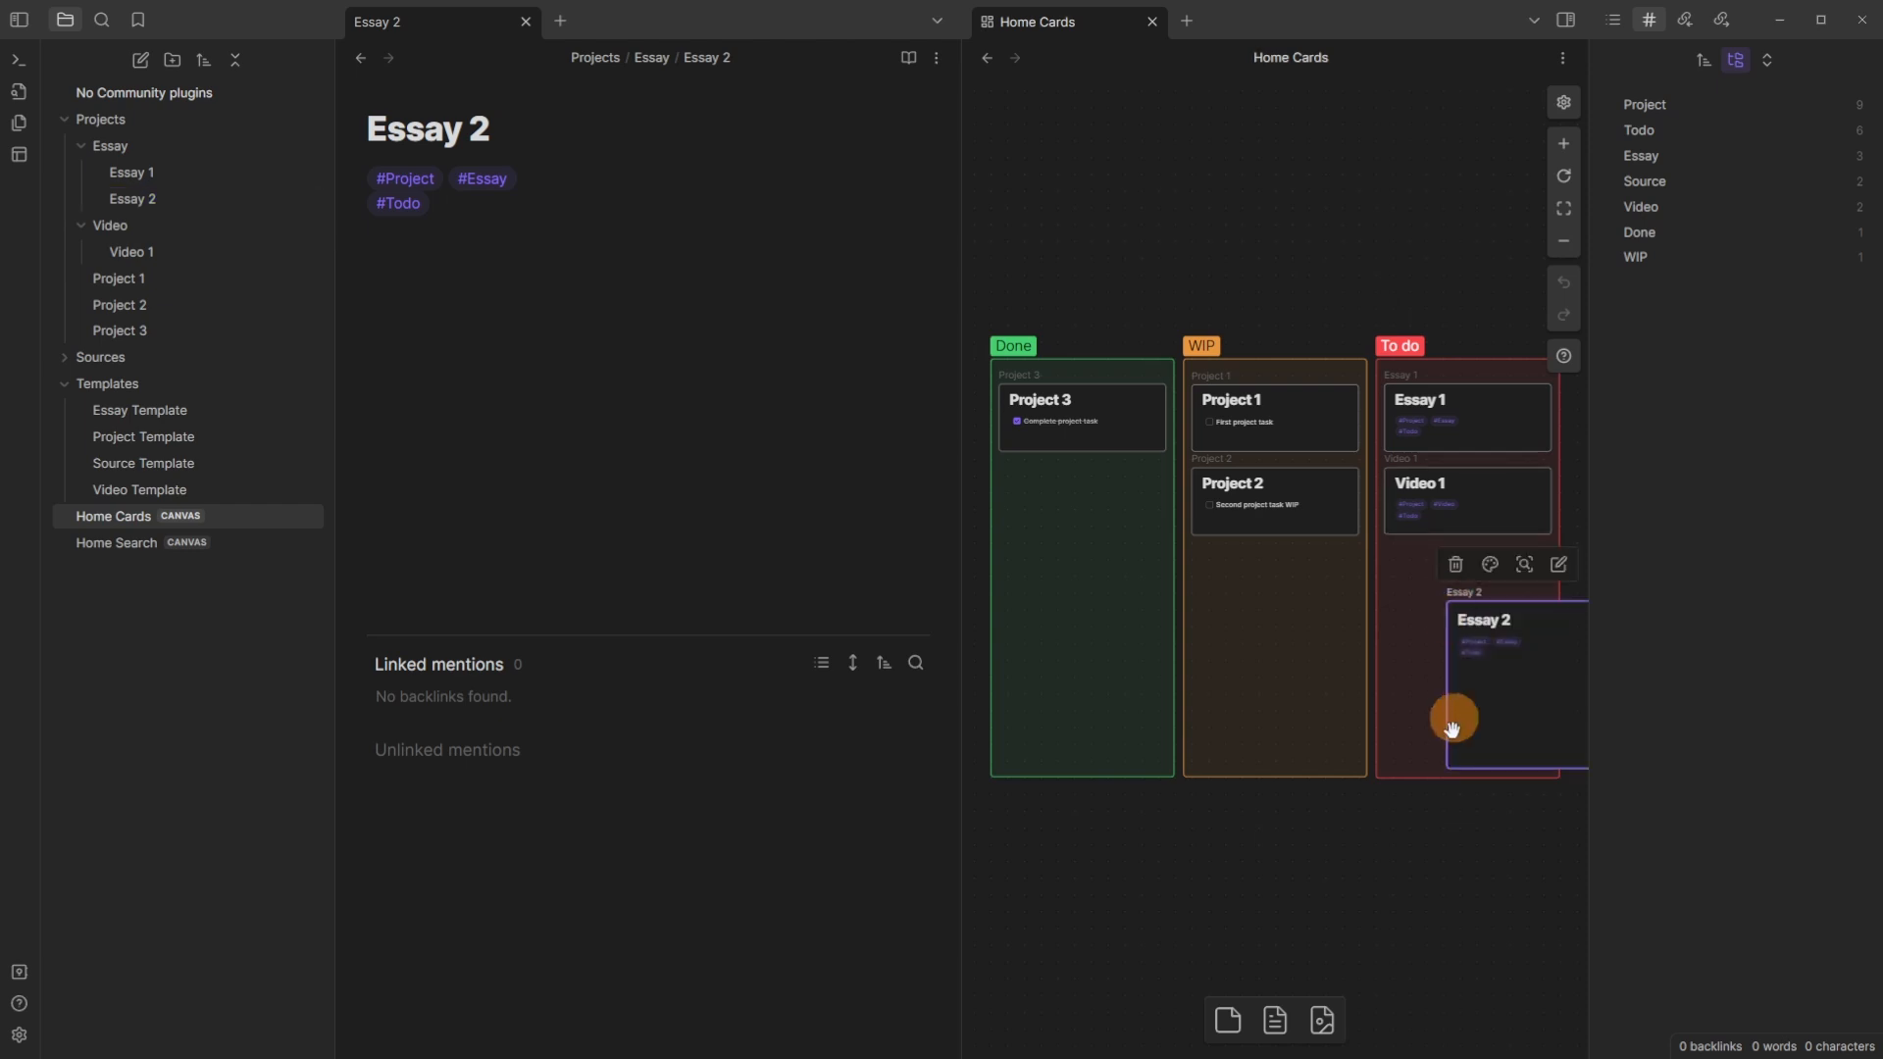
left_click_drag(1492, 722, 1442, 702)
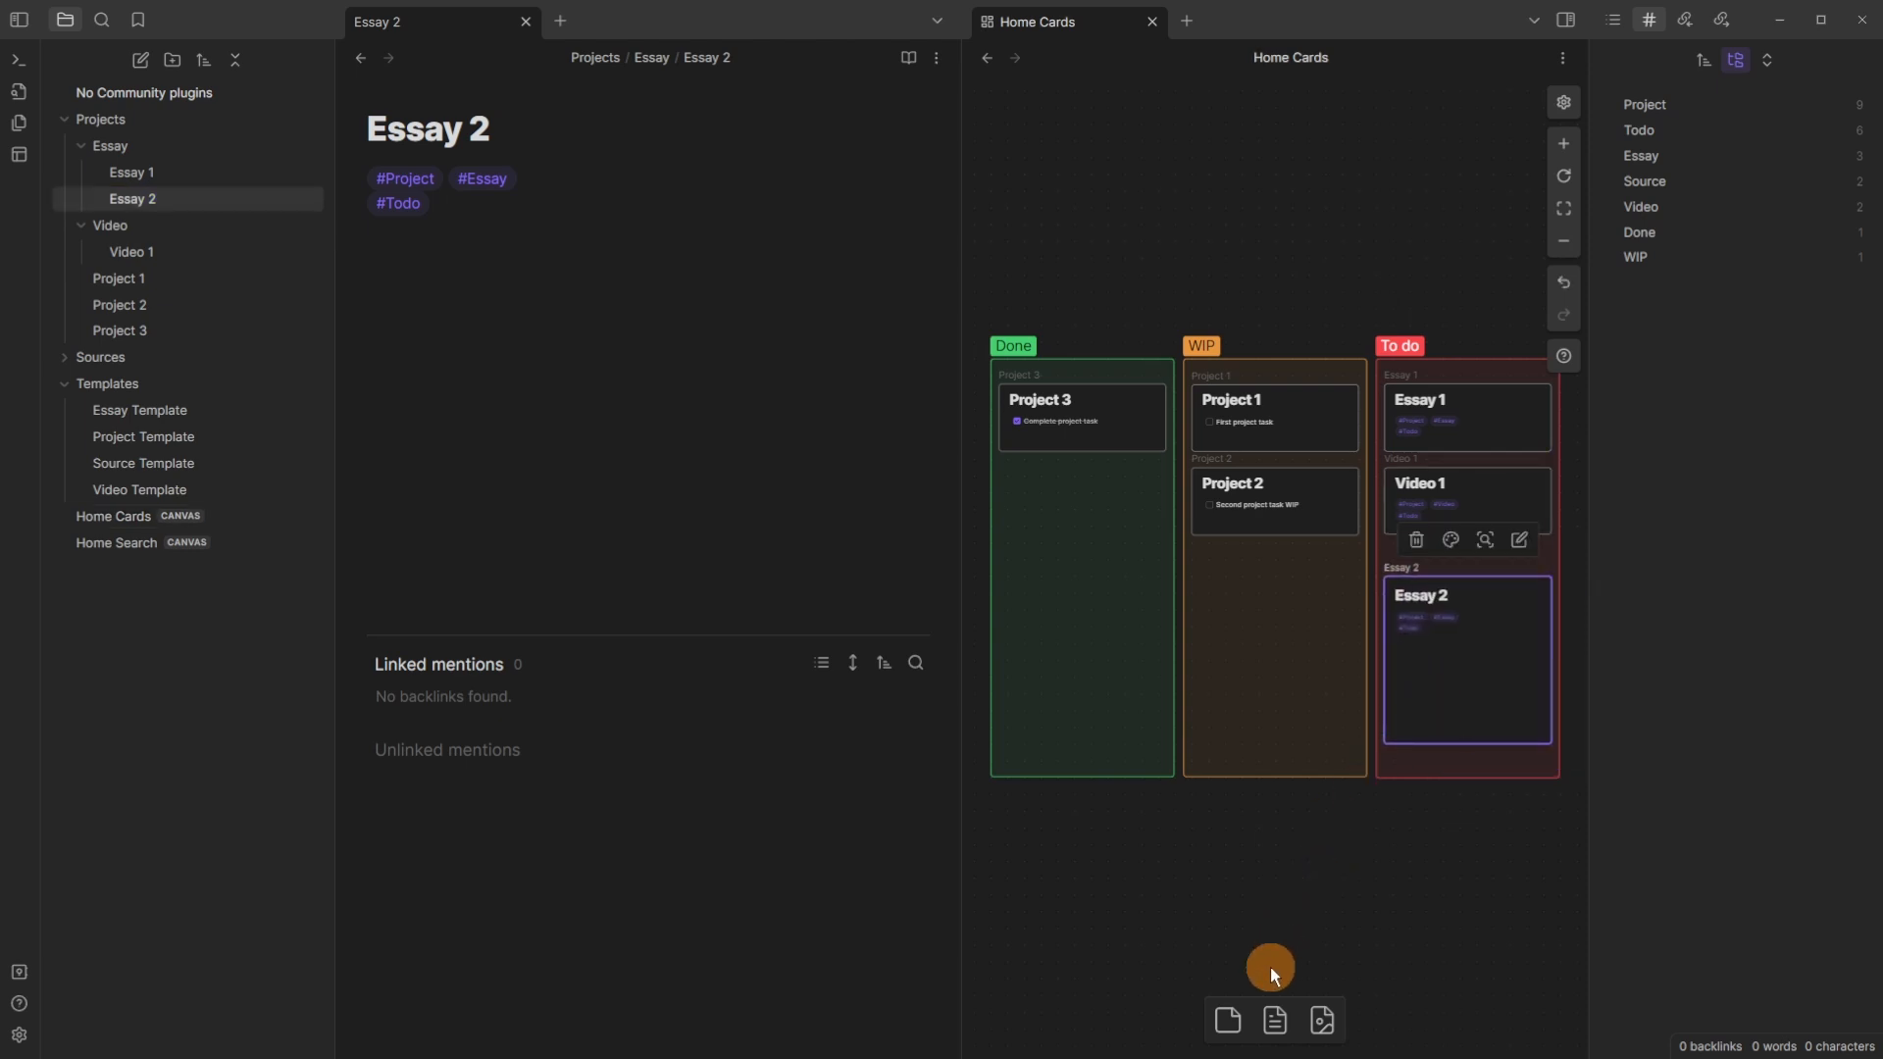
Step: Add the Essay 2 note from the vault to the WIP column by searching for "ess"
left_click_drag(1275, 1021, 1278, 722)
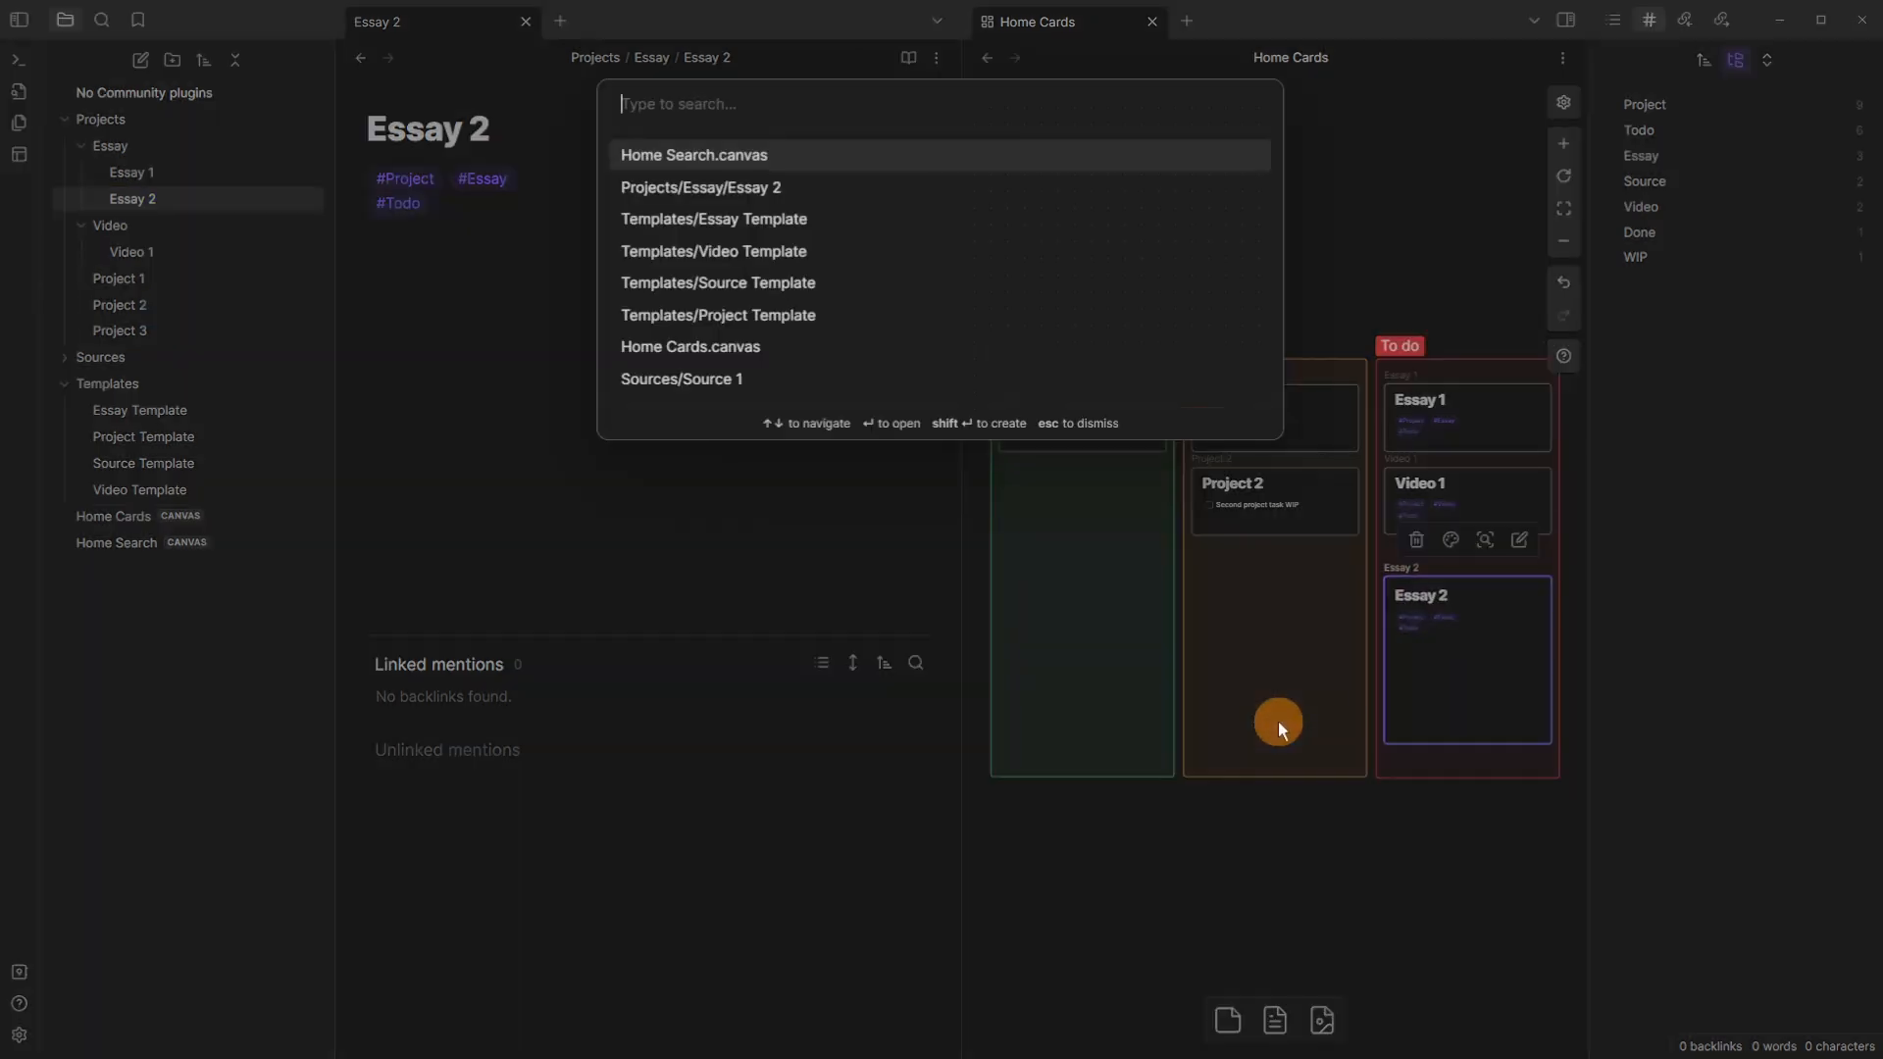
type("ess")
key("Return")
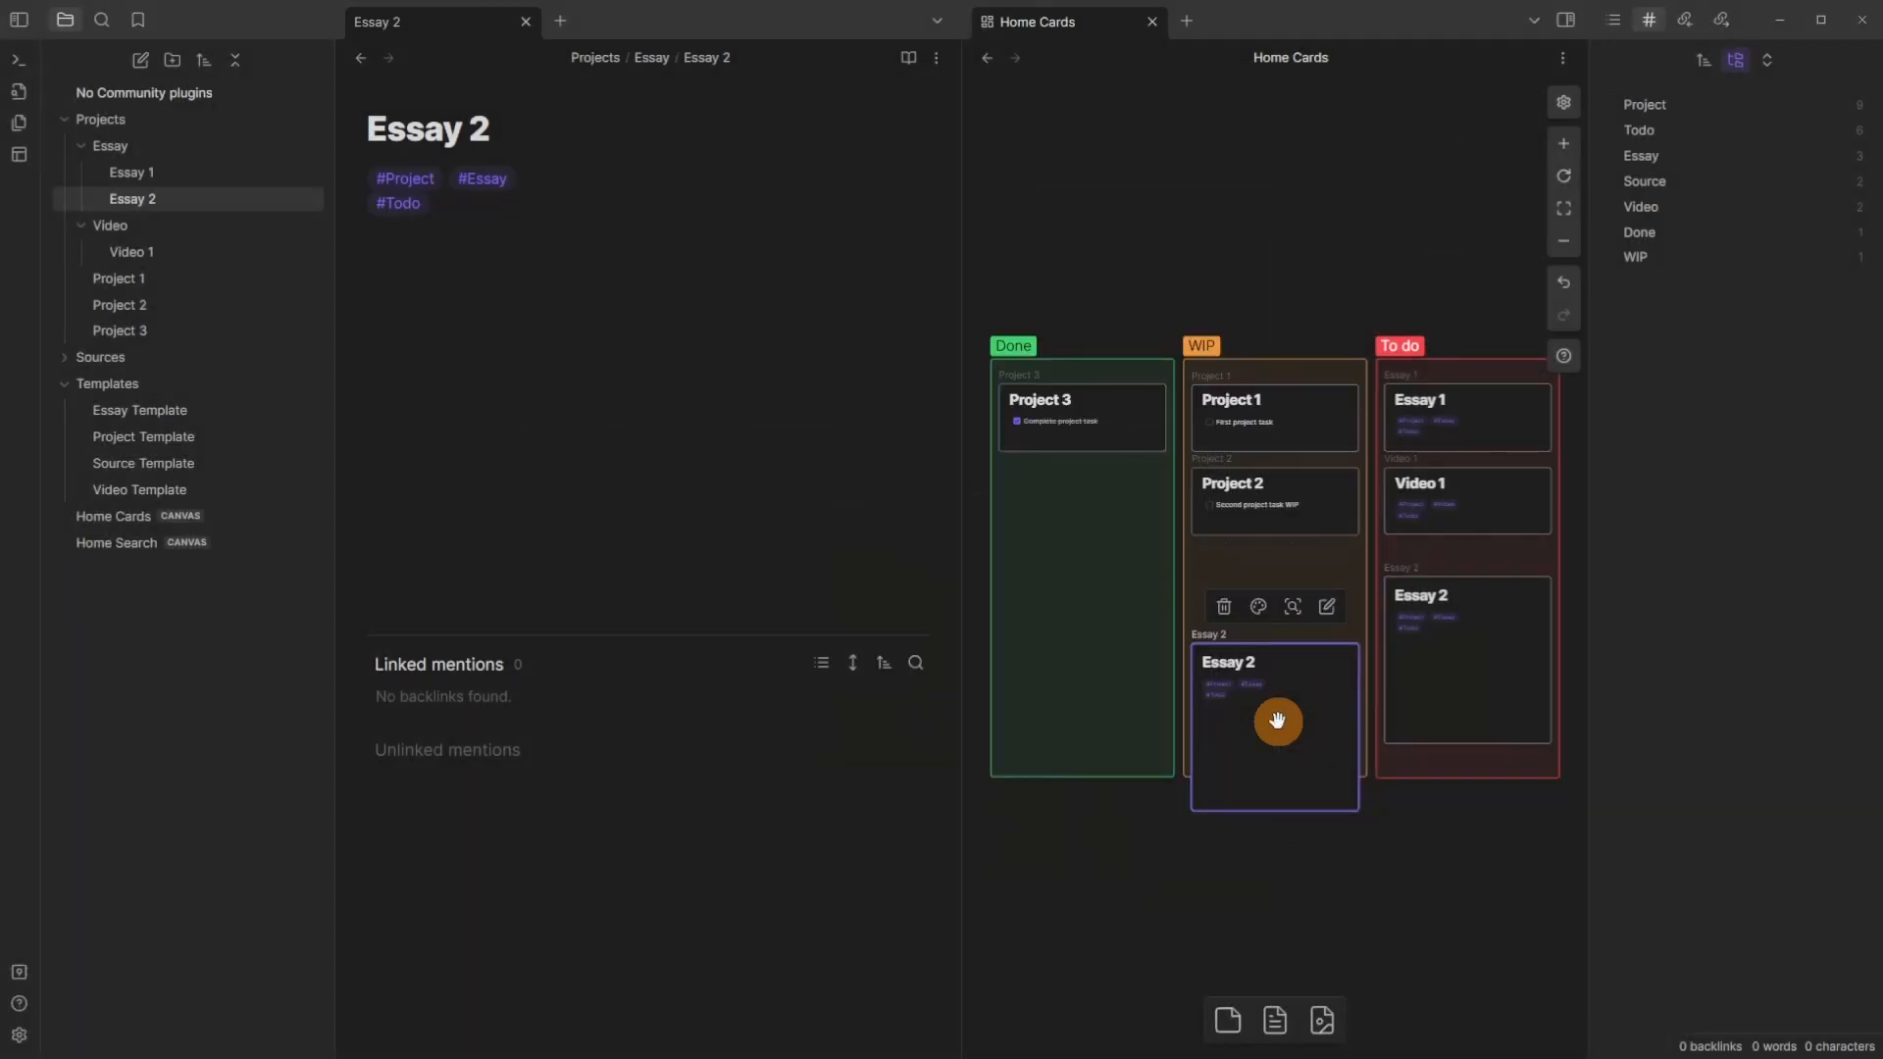
Step: Bookmark the Essay 2 note in a bookmark group and check the bookmarks list
right_click(163, 197)
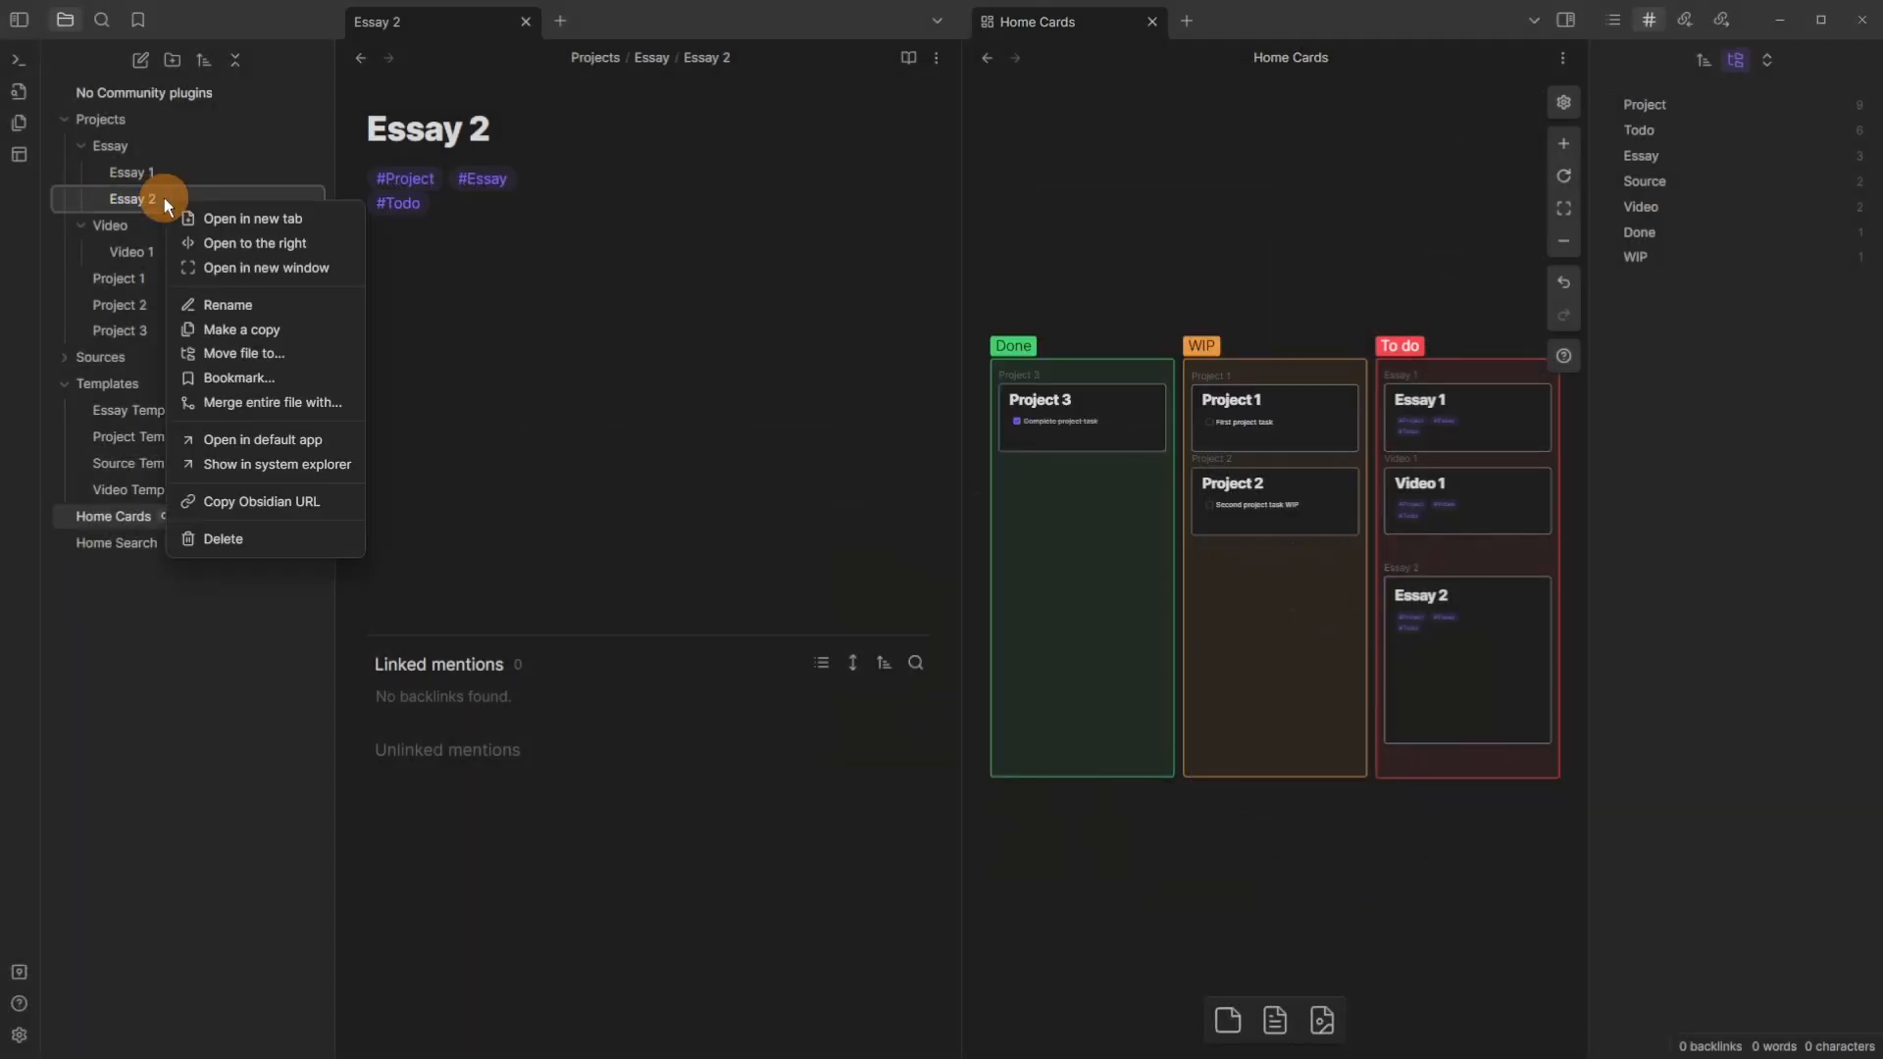
left_click(275, 377)
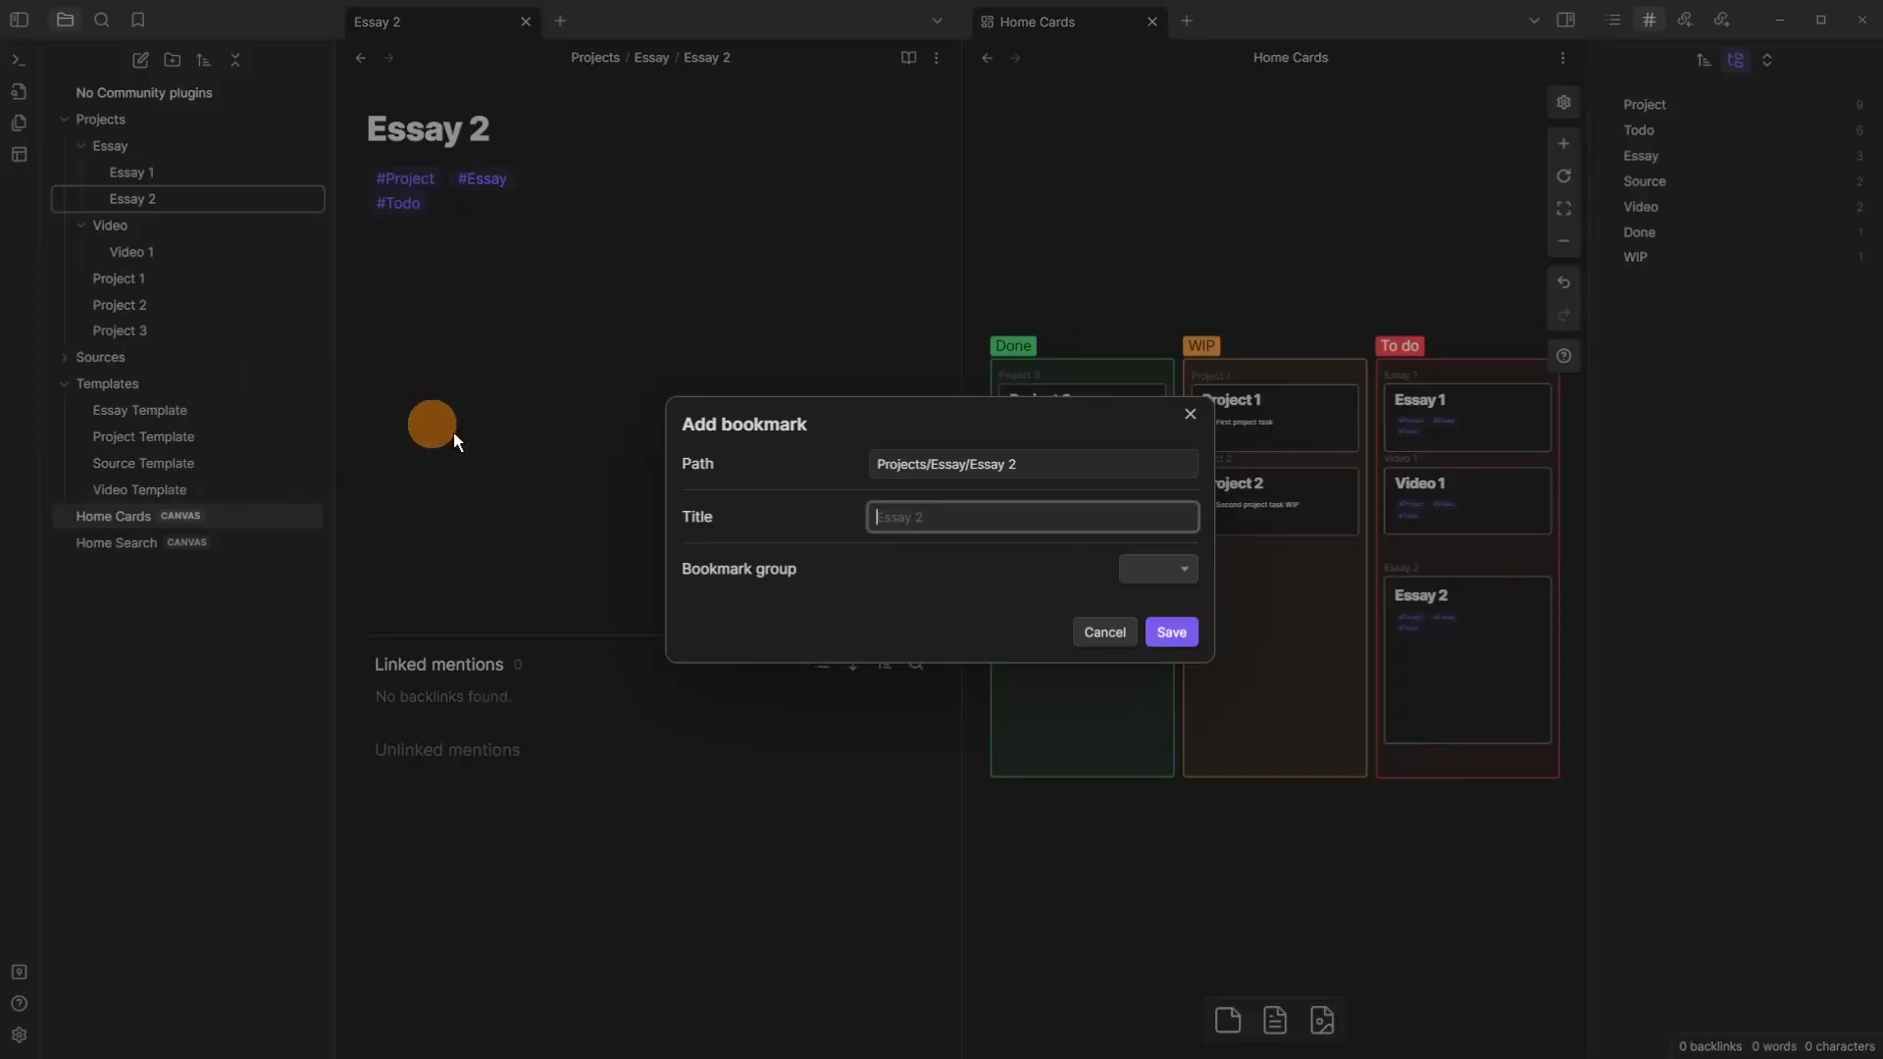
left_click(1160, 569)
left_click(1167, 596)
left_click(1177, 629)
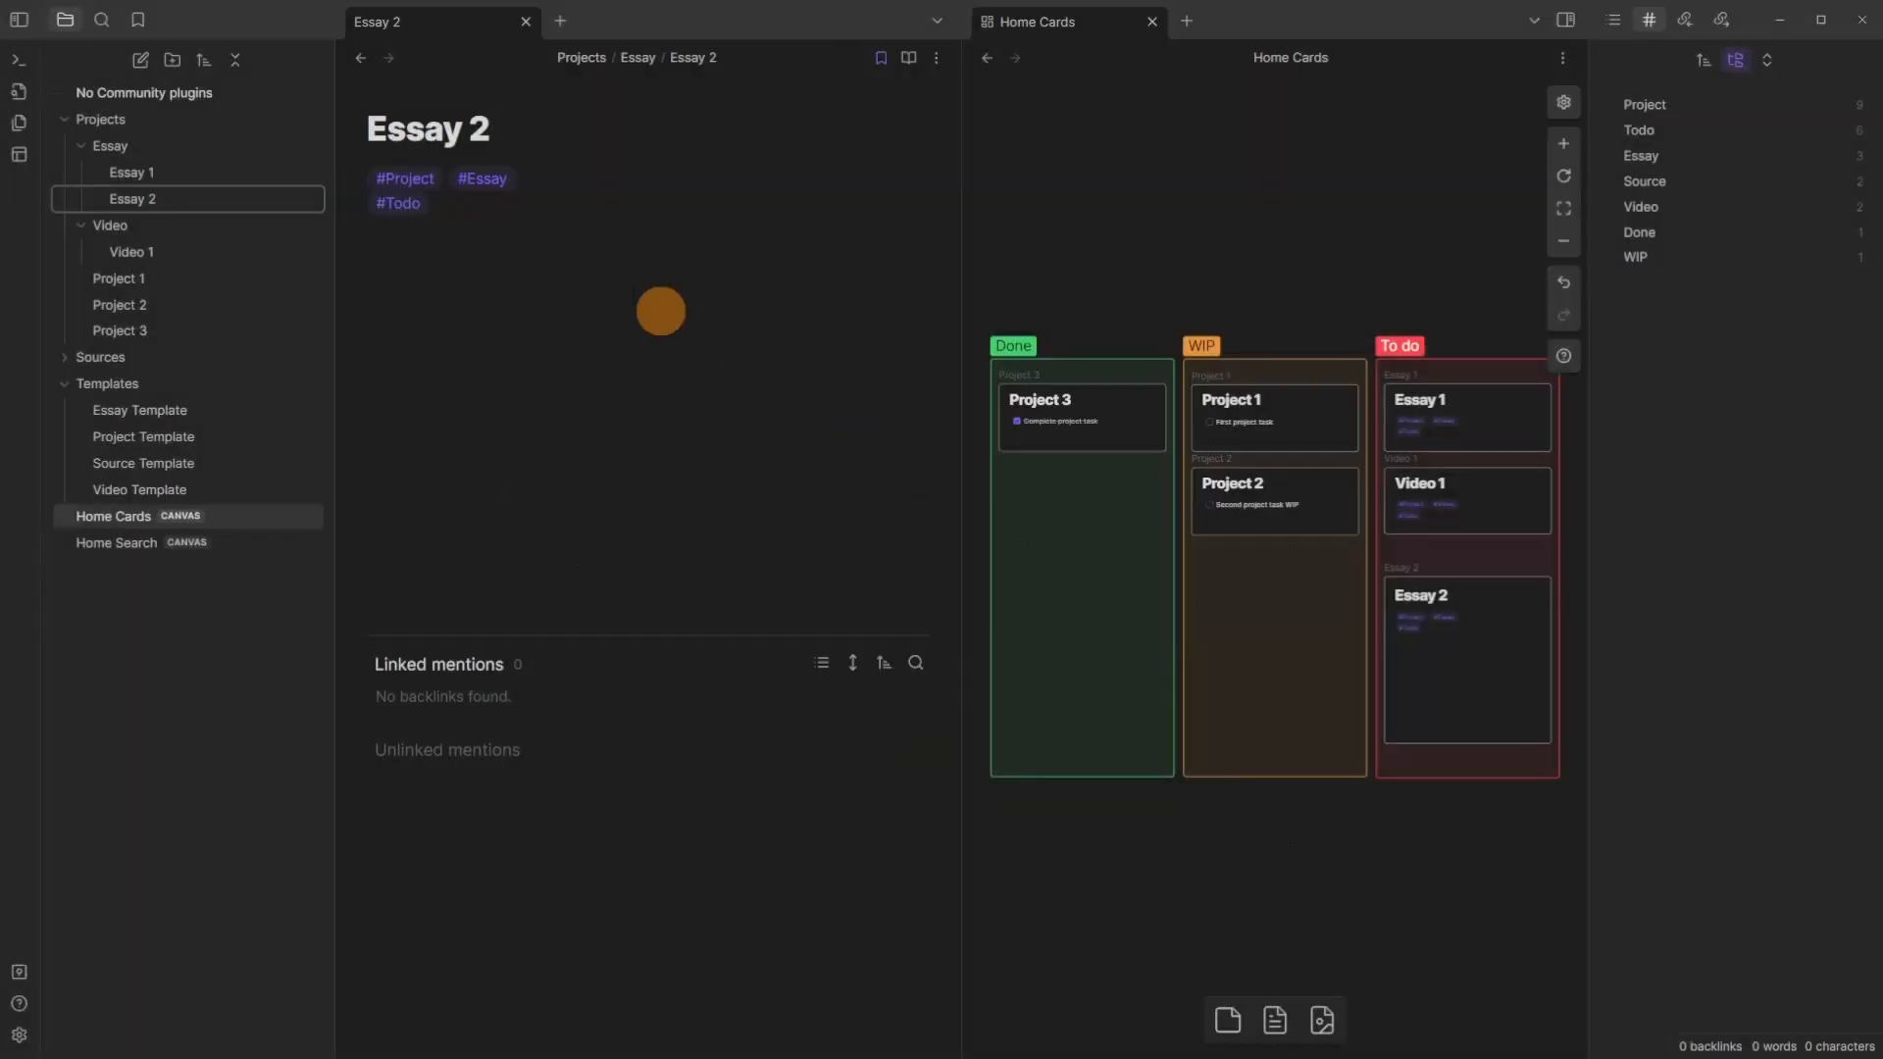
left_click(136, 24)
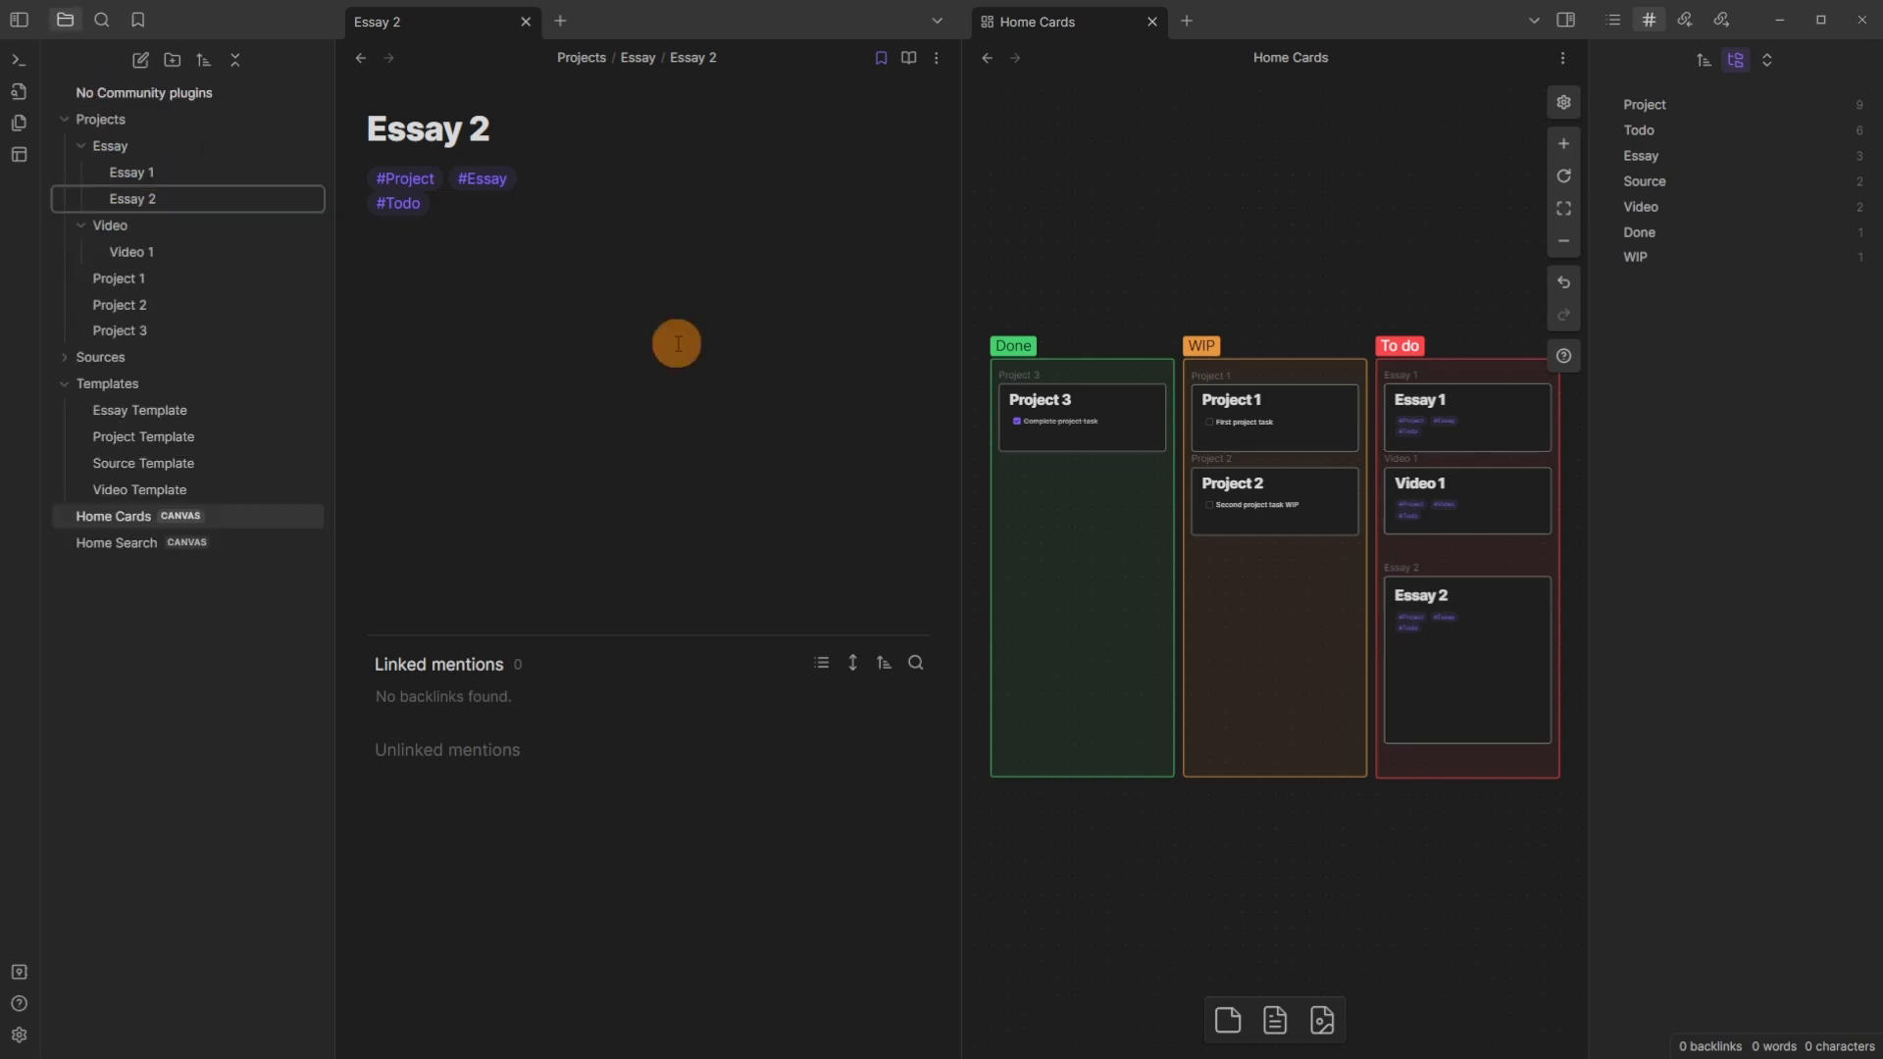
Step: Load the Home workspace layout and delete the Essay 2 card from the To do column
key("ctrl+shift+l")
key("Return")
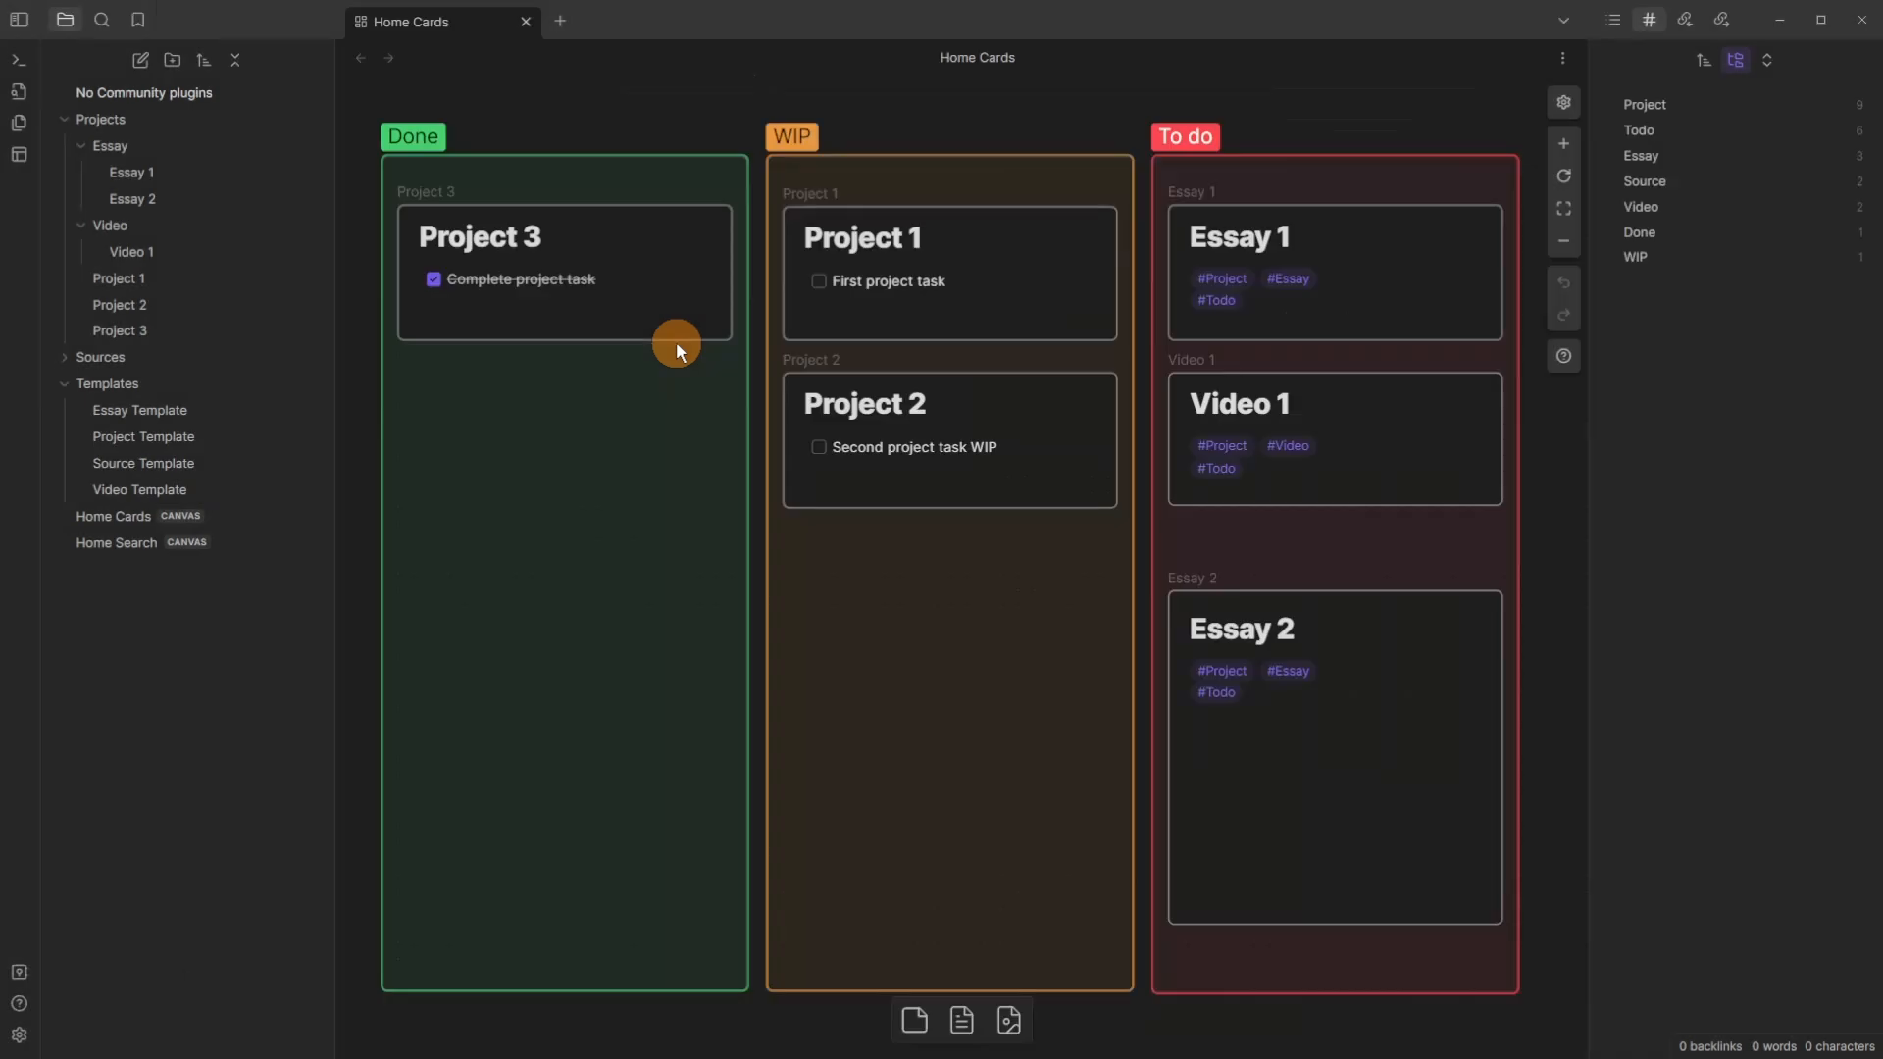
left_click(1269, 749)
key("Delete")
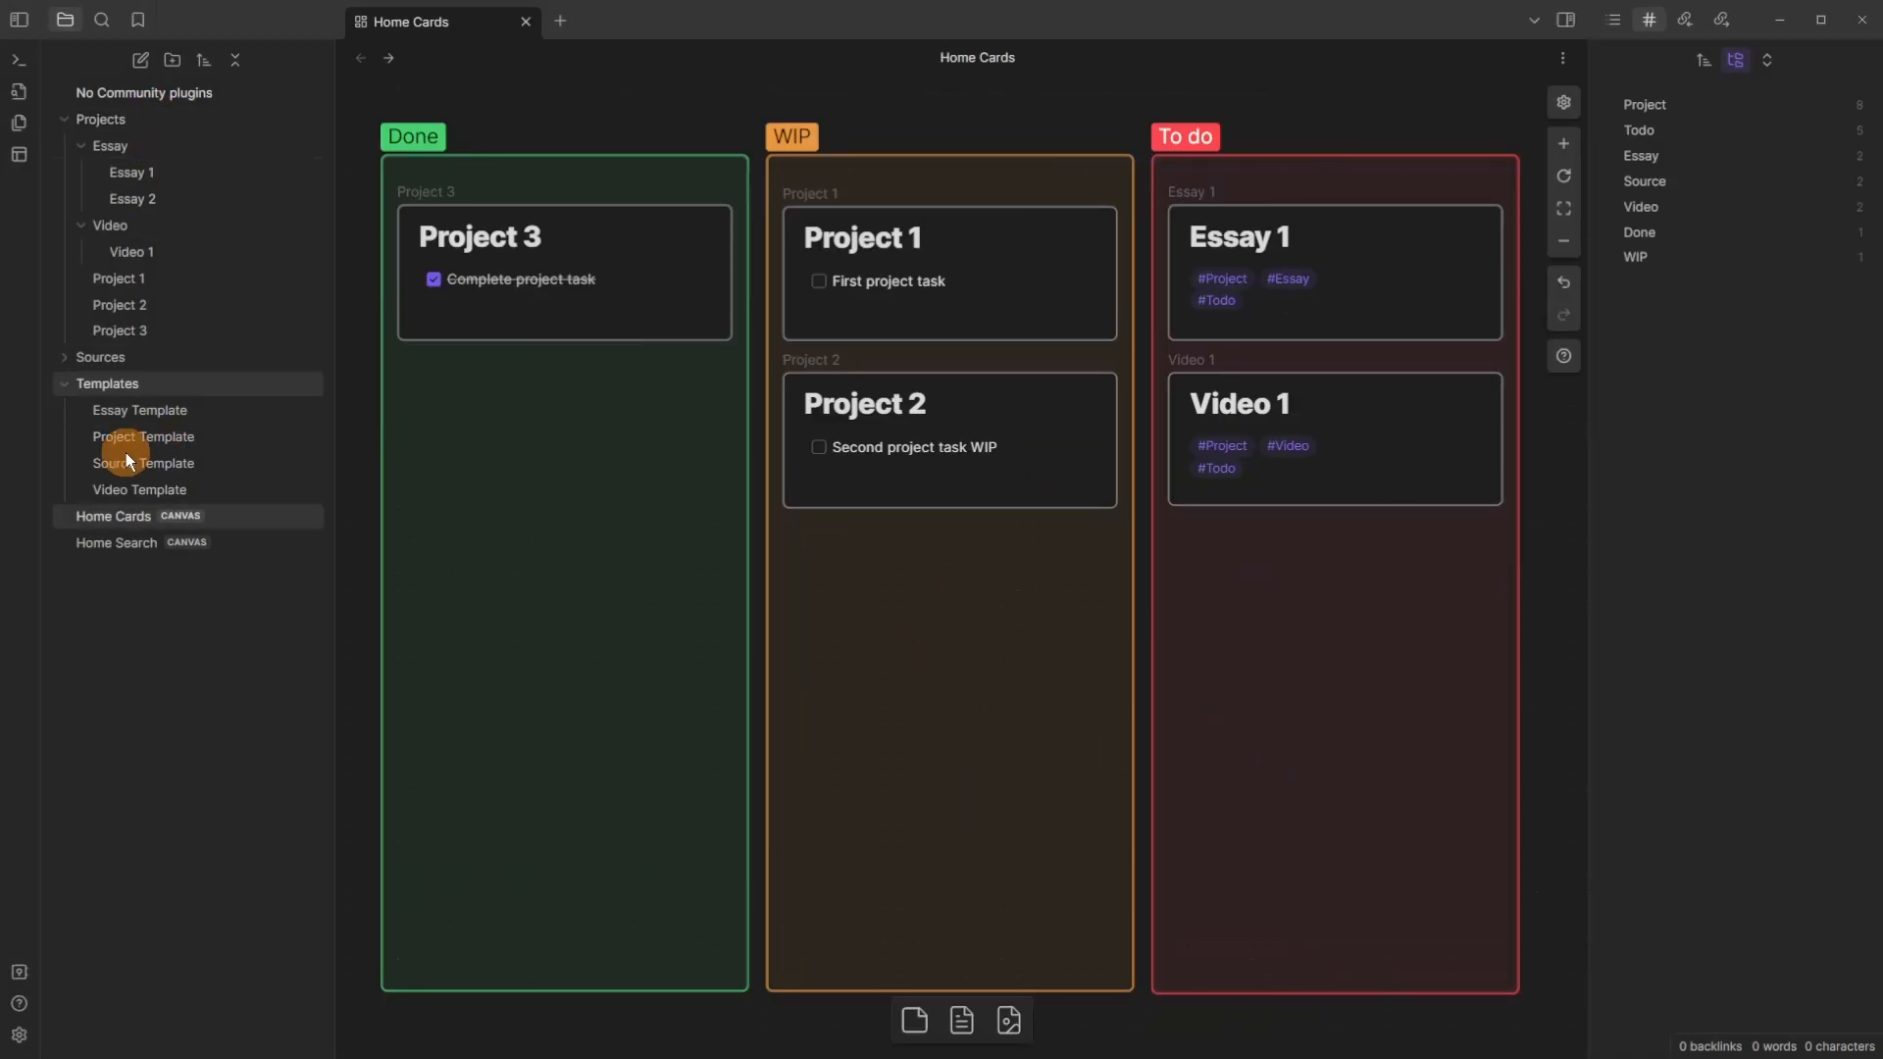
Step: Delete the Essay 2 note from the vault and open the Home Search canvas
right_click(145, 199)
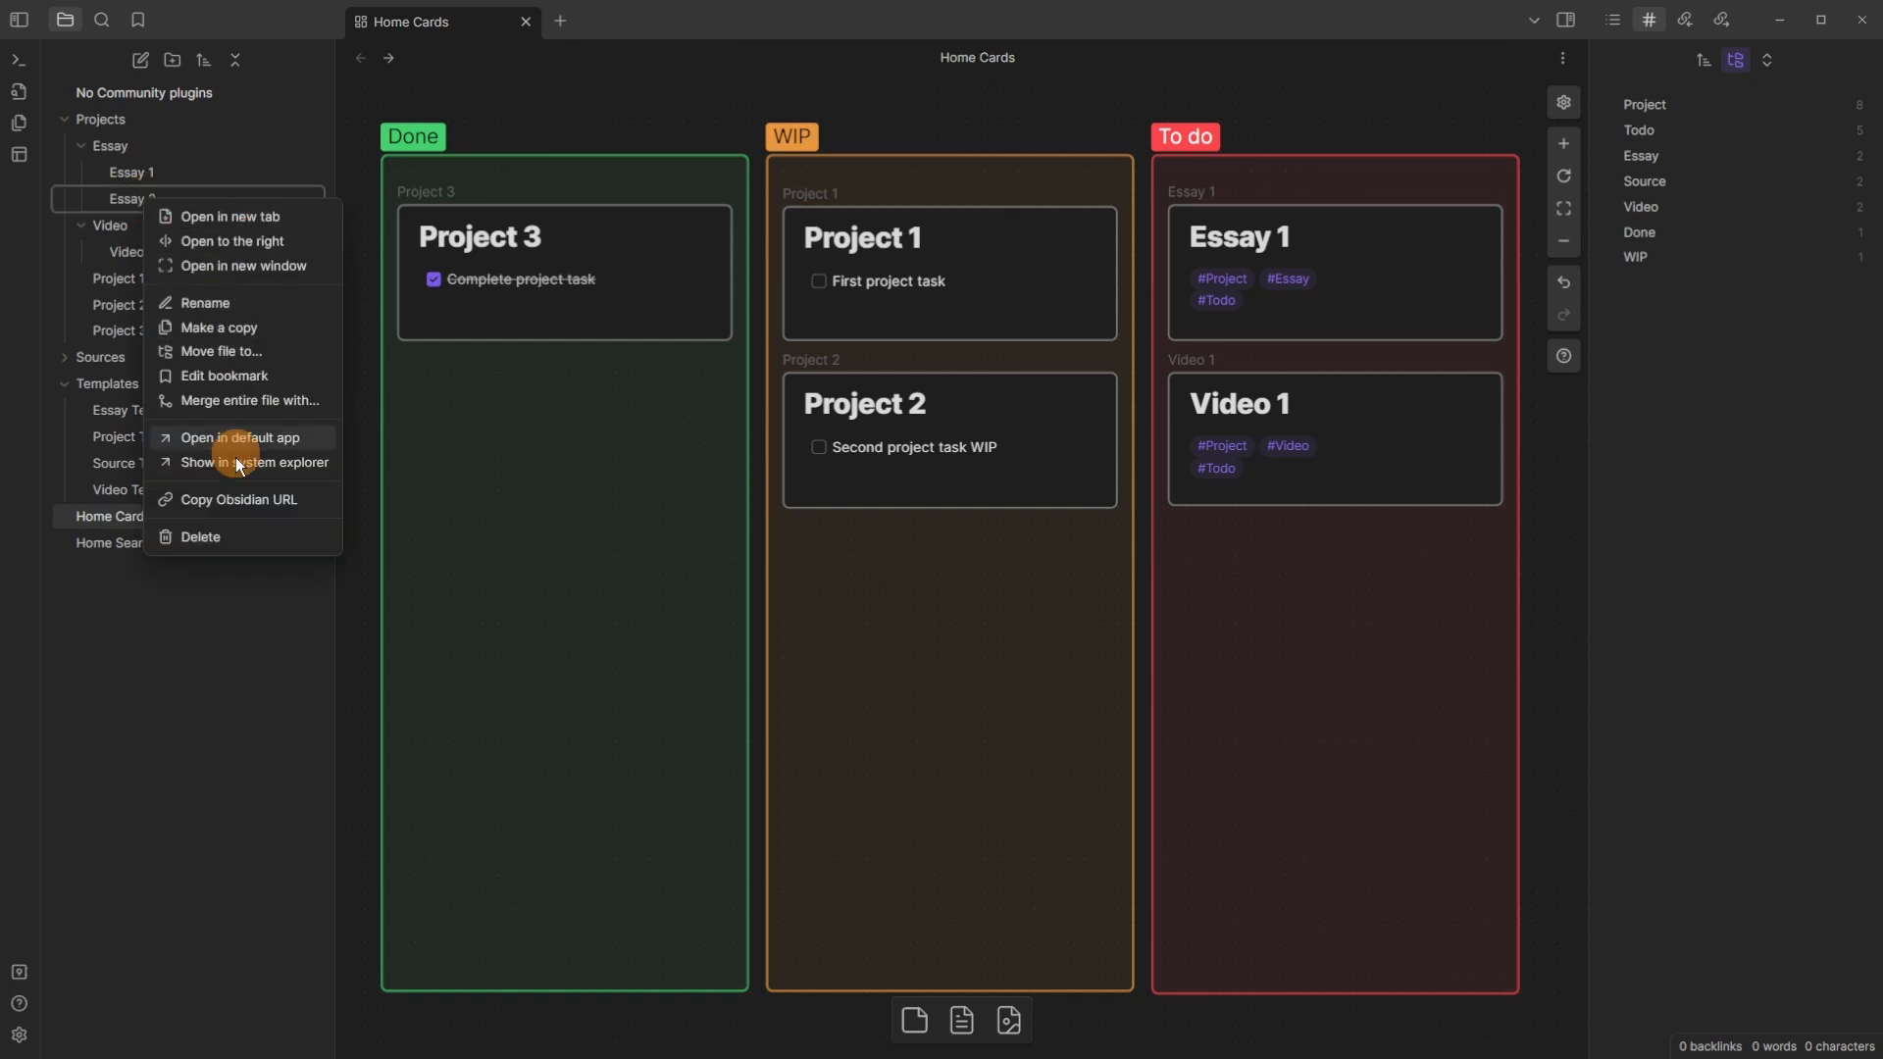
left_click(814, 530)
left_click(137, 517)
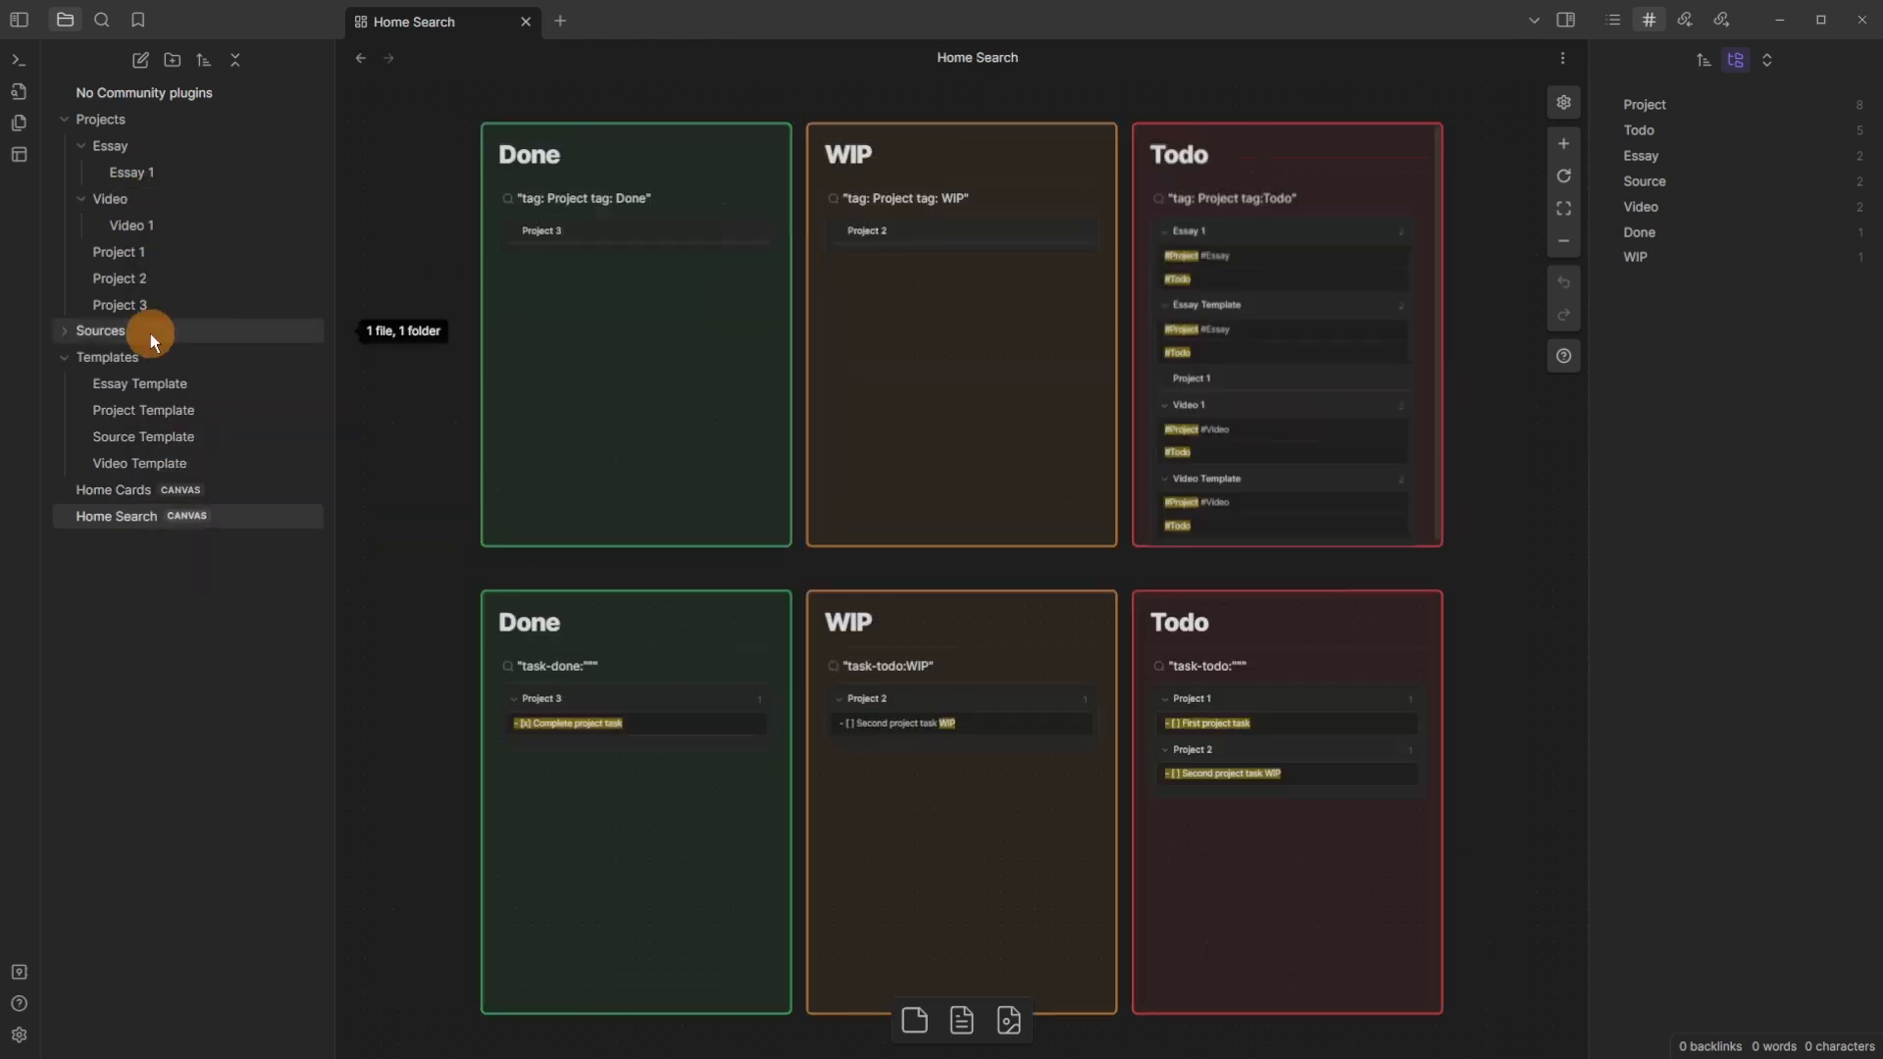
Step: Create a new note in the Sources folder and insert the Source Template into it
left_click(165, 334)
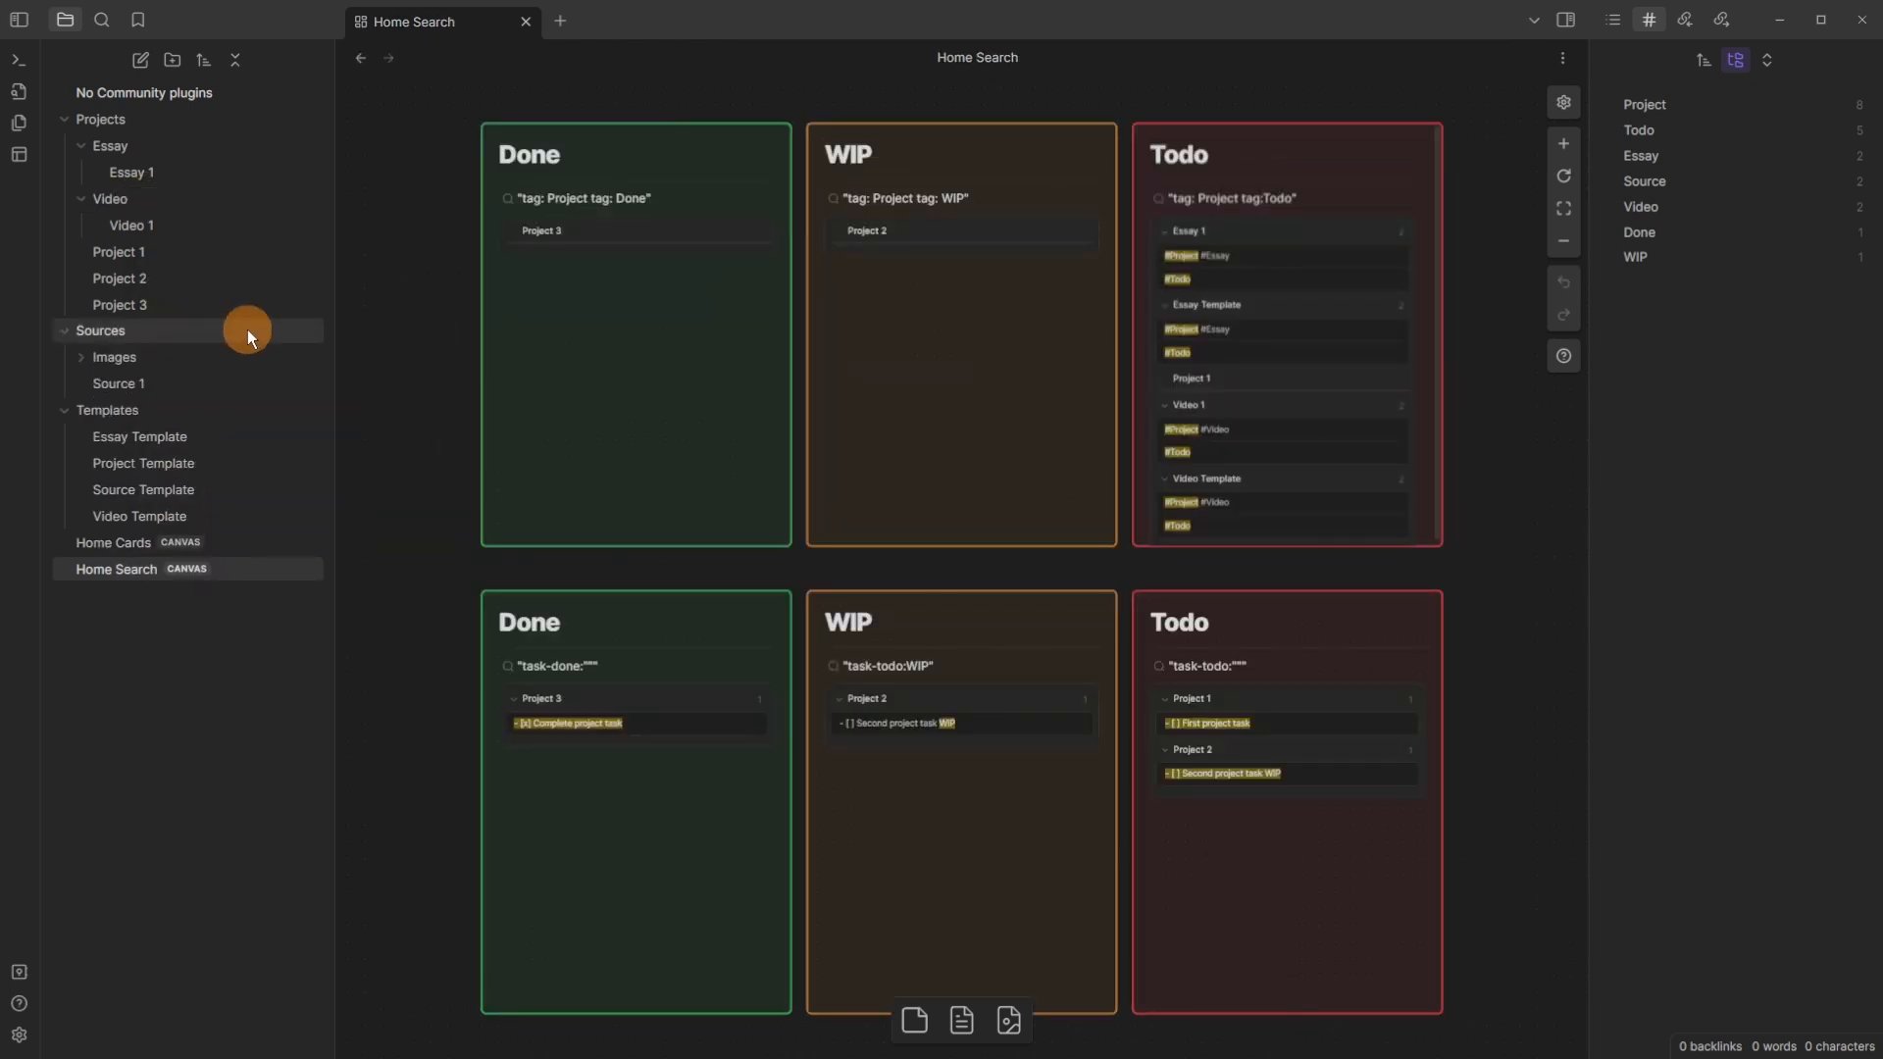
right_click(139, 330)
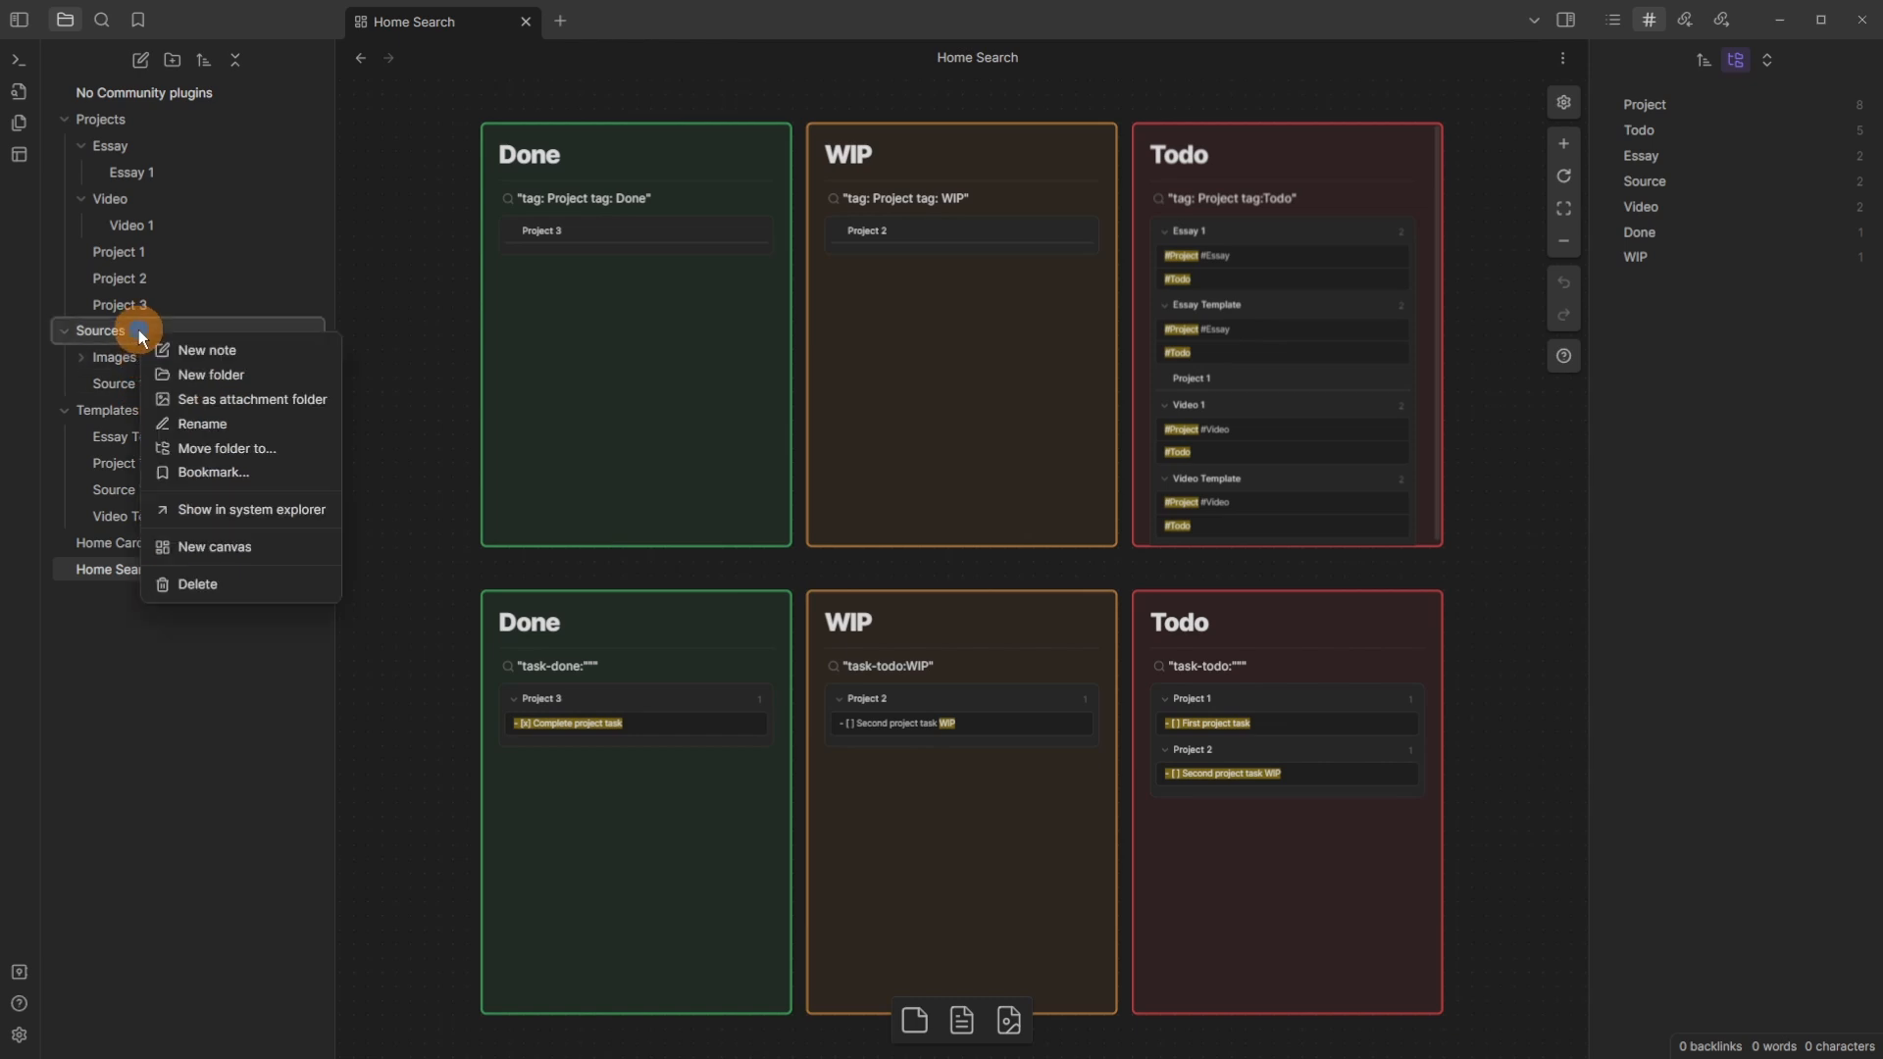
left_click(237, 351)
left_click(637, 307)
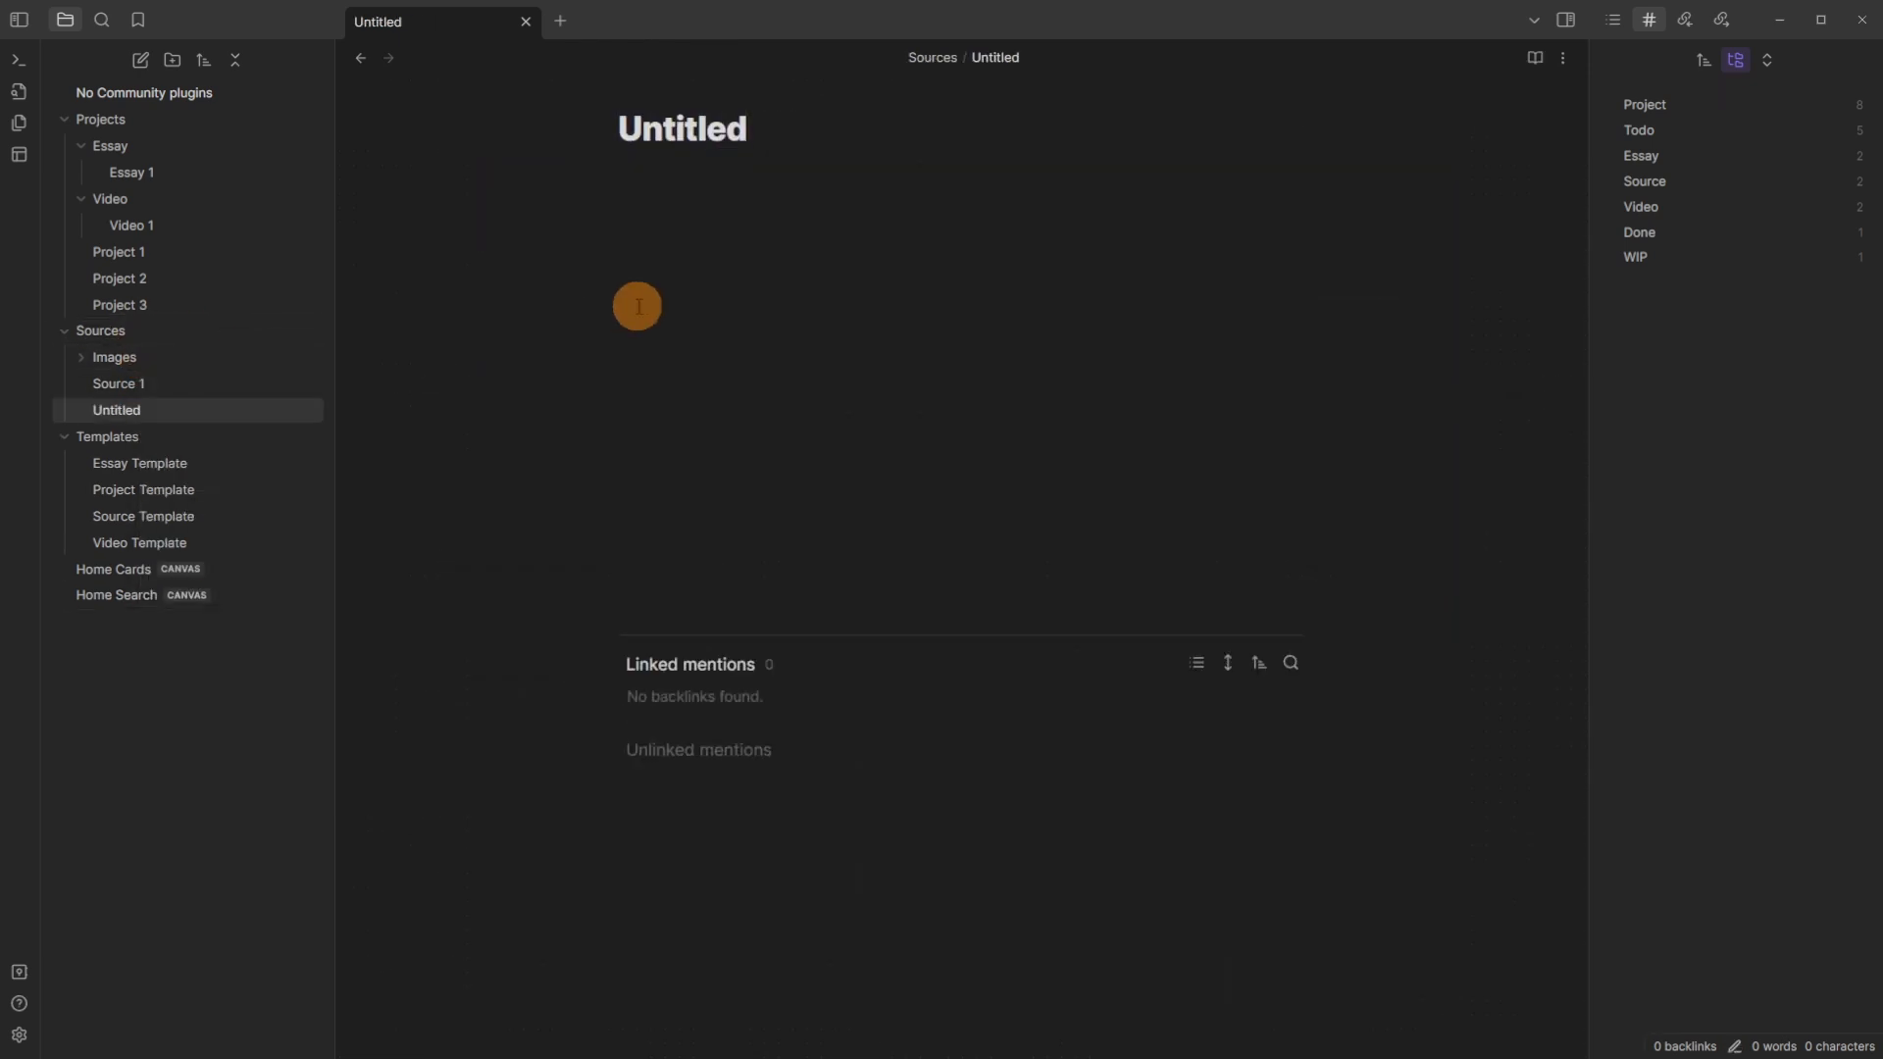
key("alt+t")
left_click(686, 253)
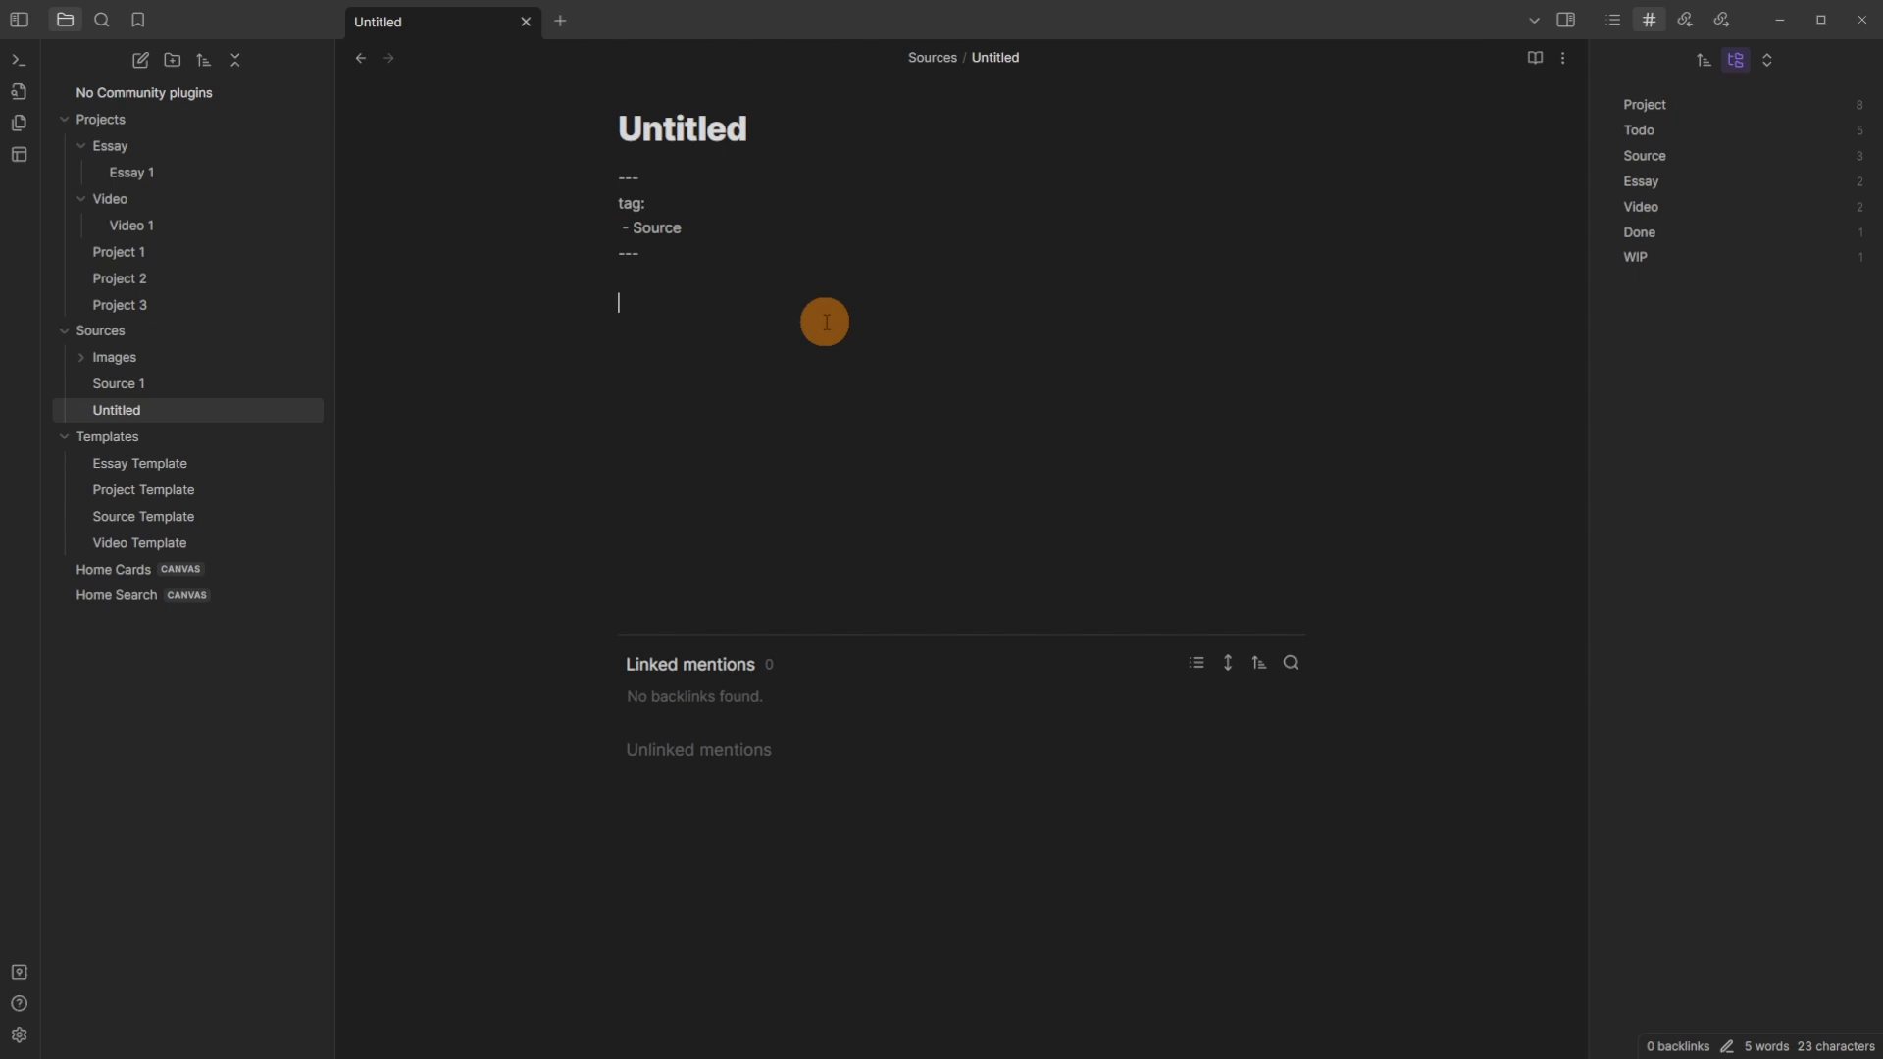
Step: Add a "URL:" line below the tag block in the Source Template note
left_click(126, 525)
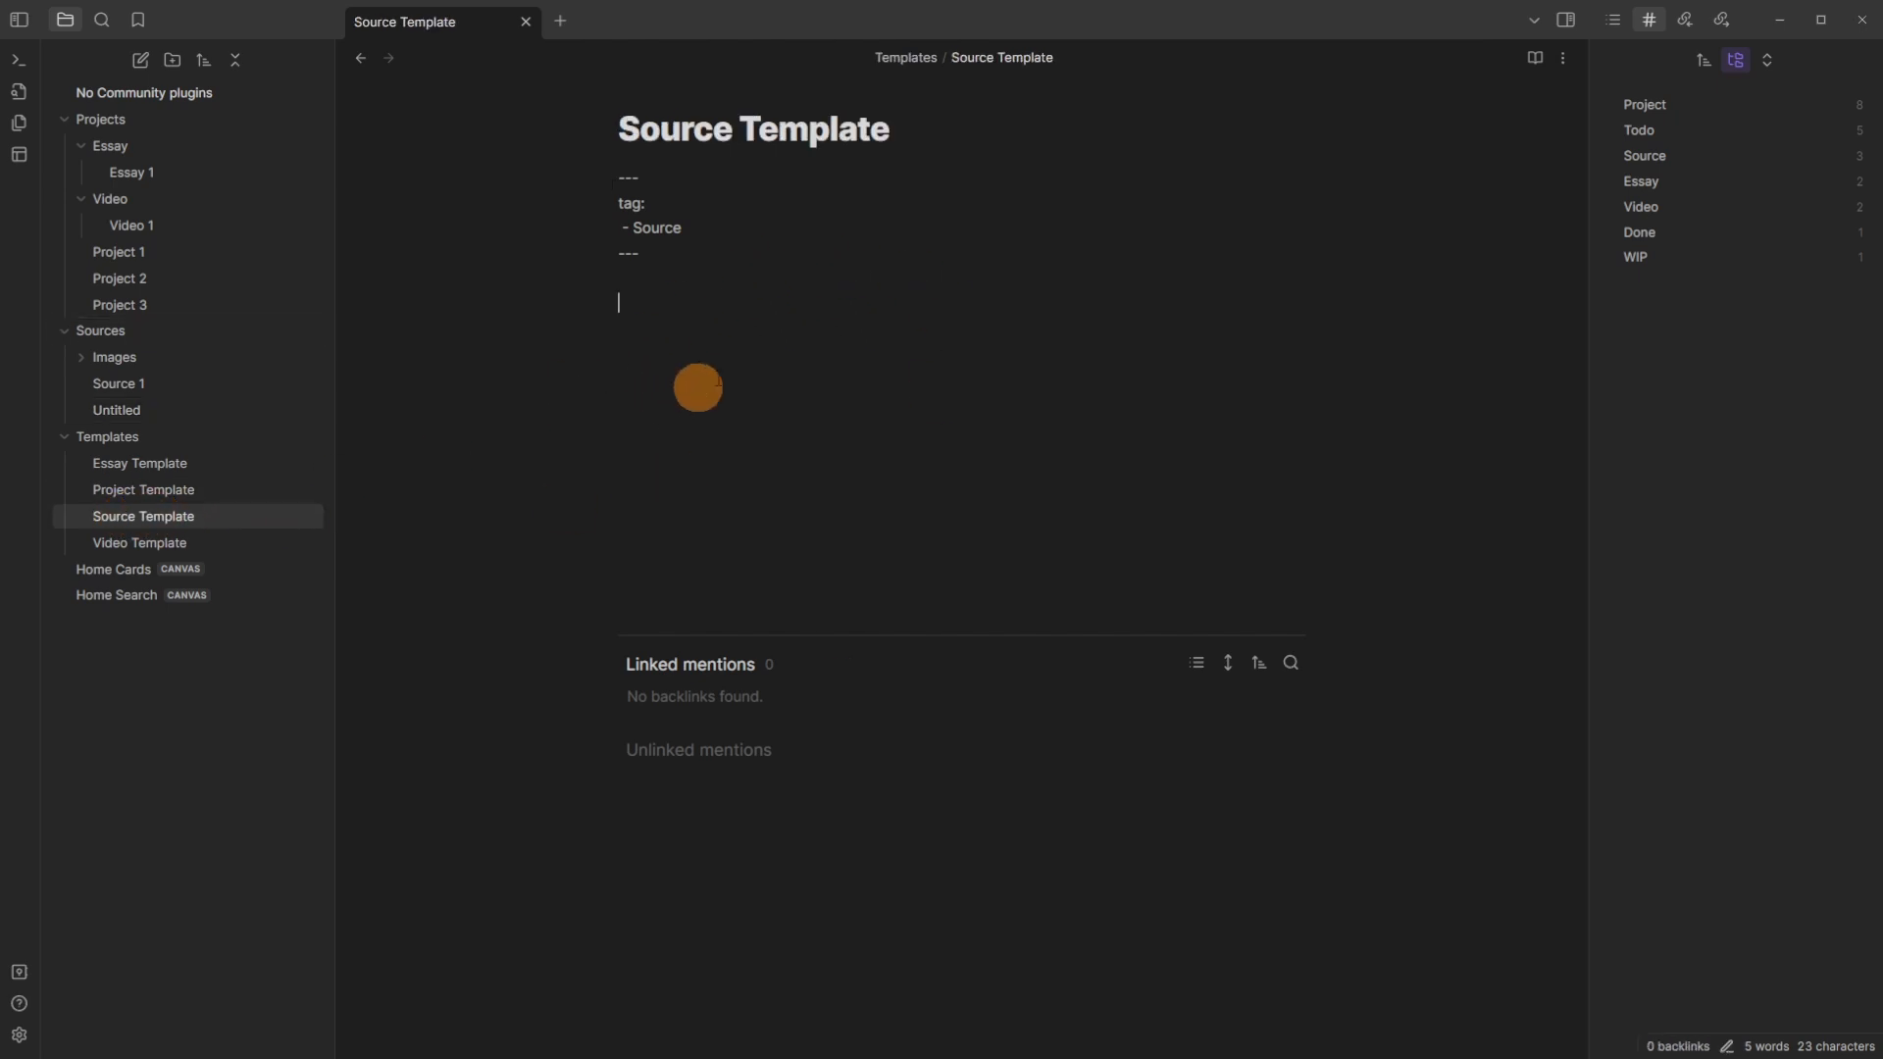
type("URL:")
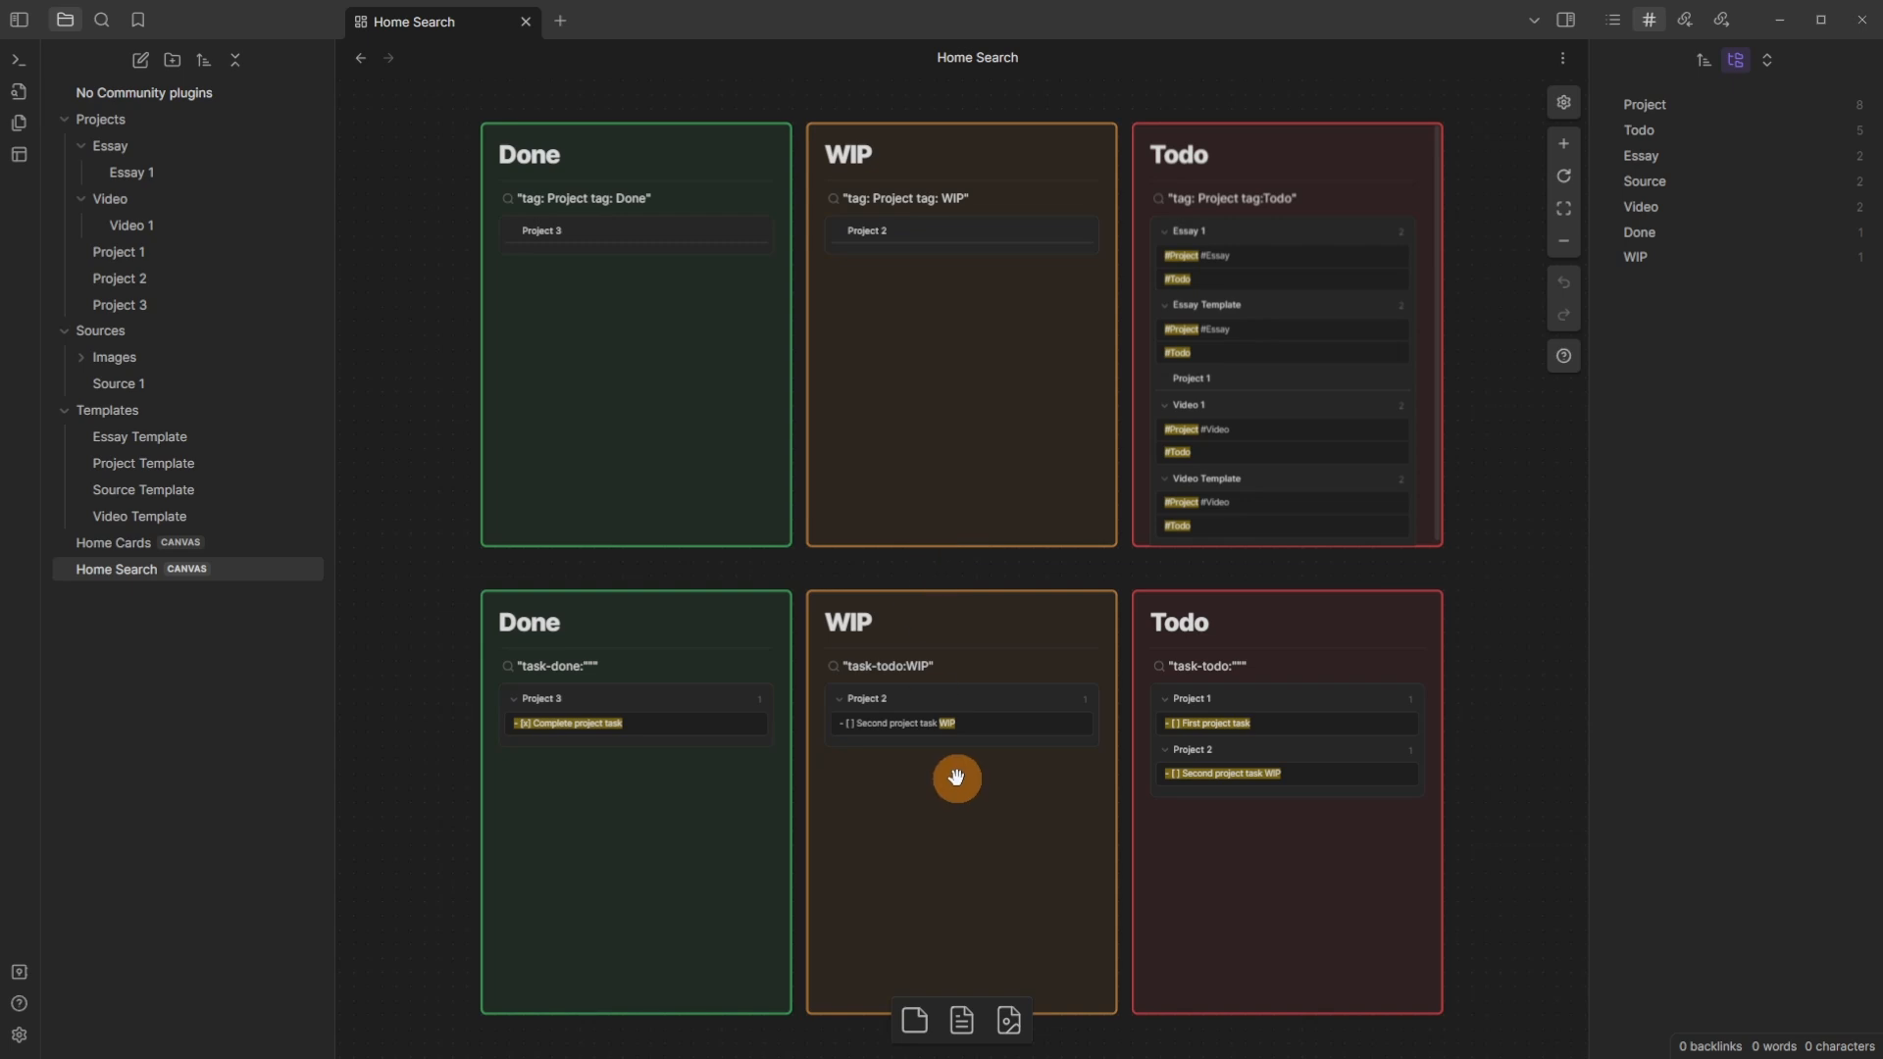
Step: Examine the lower row of task cards in Home Search and review the available search options
left_click(958, 778)
left_click(679, 825)
left_click(1265, 870)
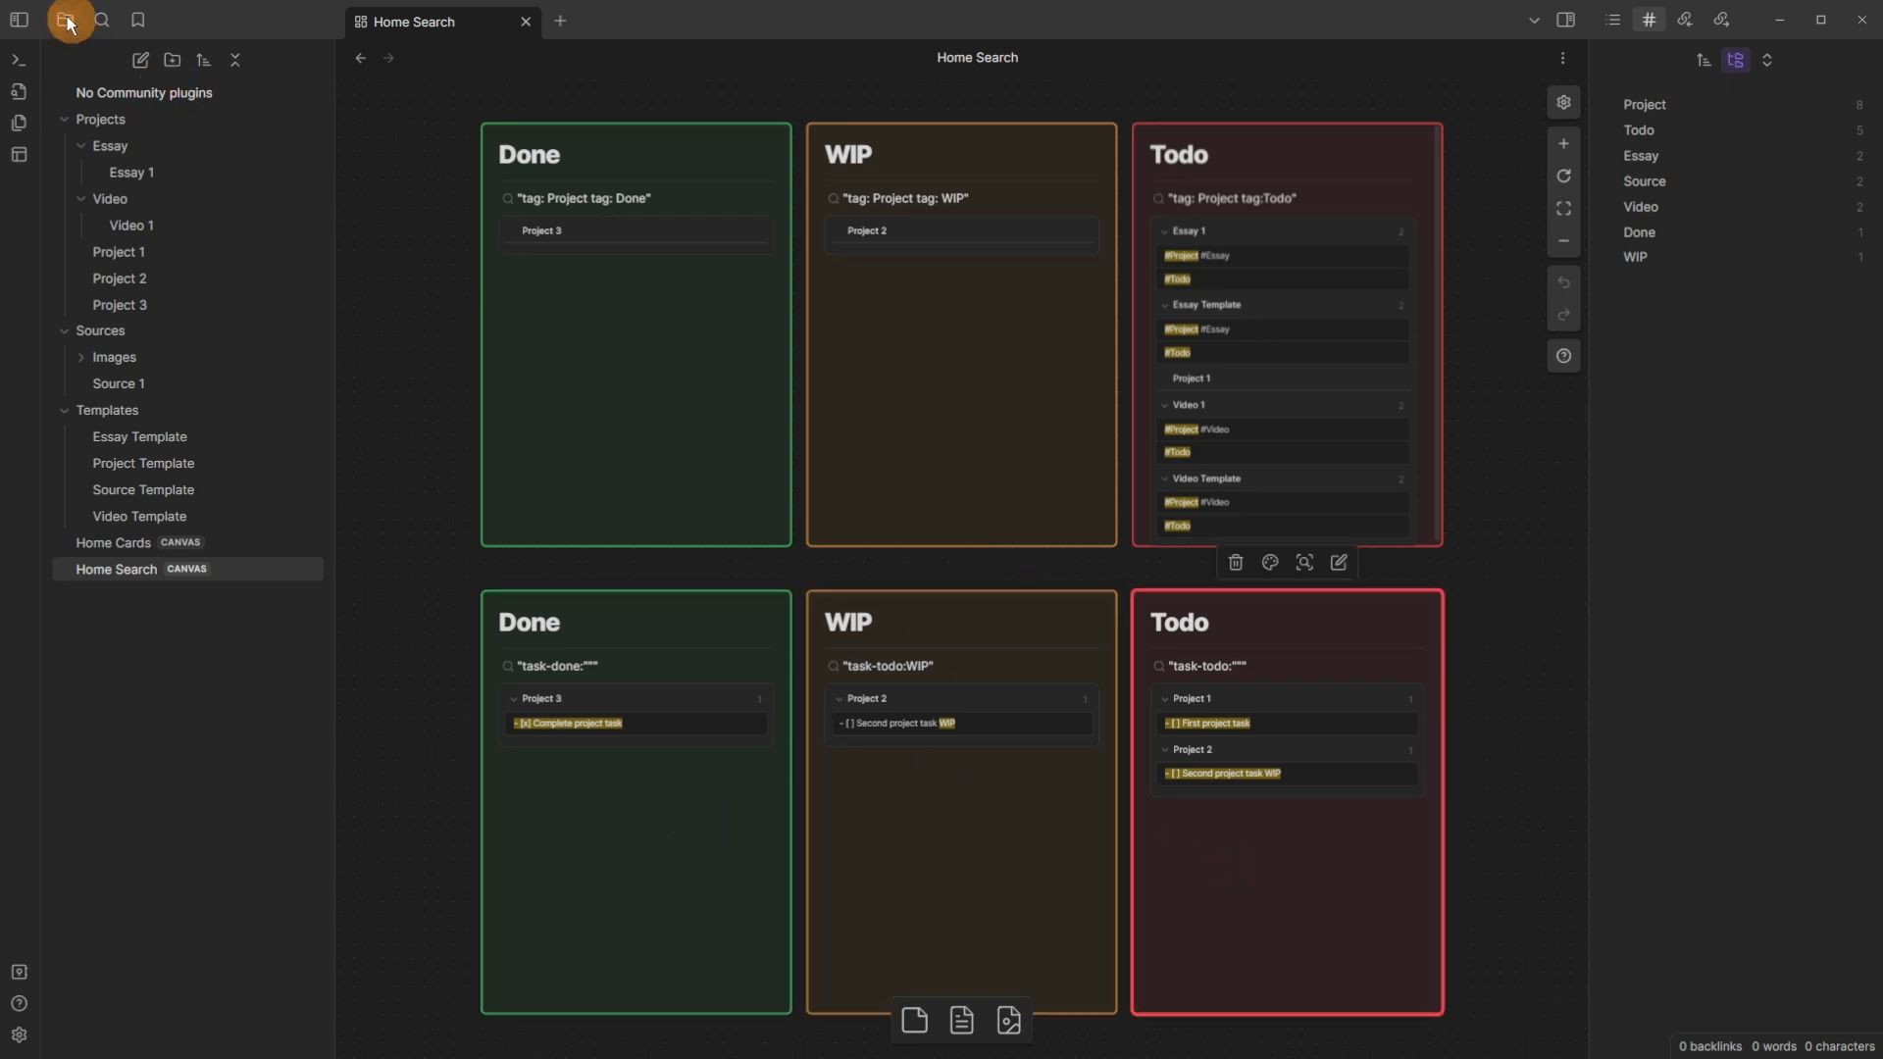
left_click(104, 20)
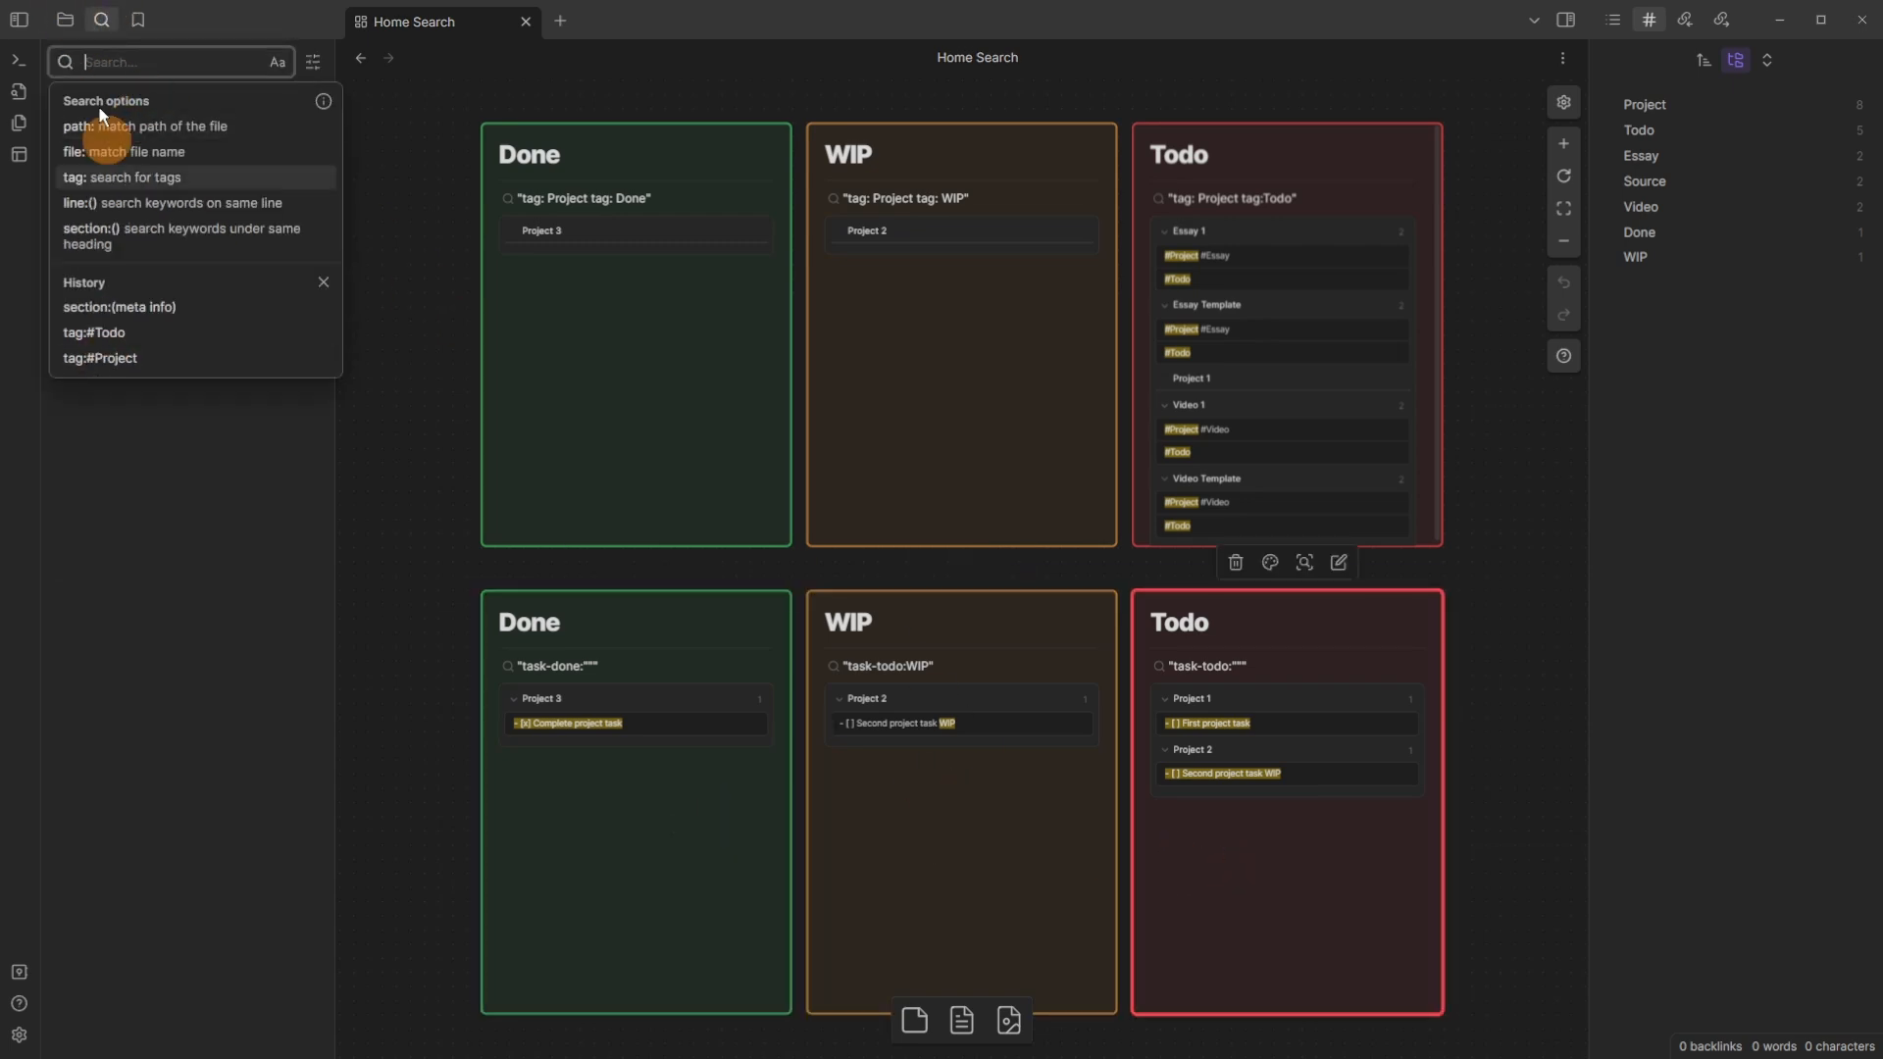
left_click(66, 21)
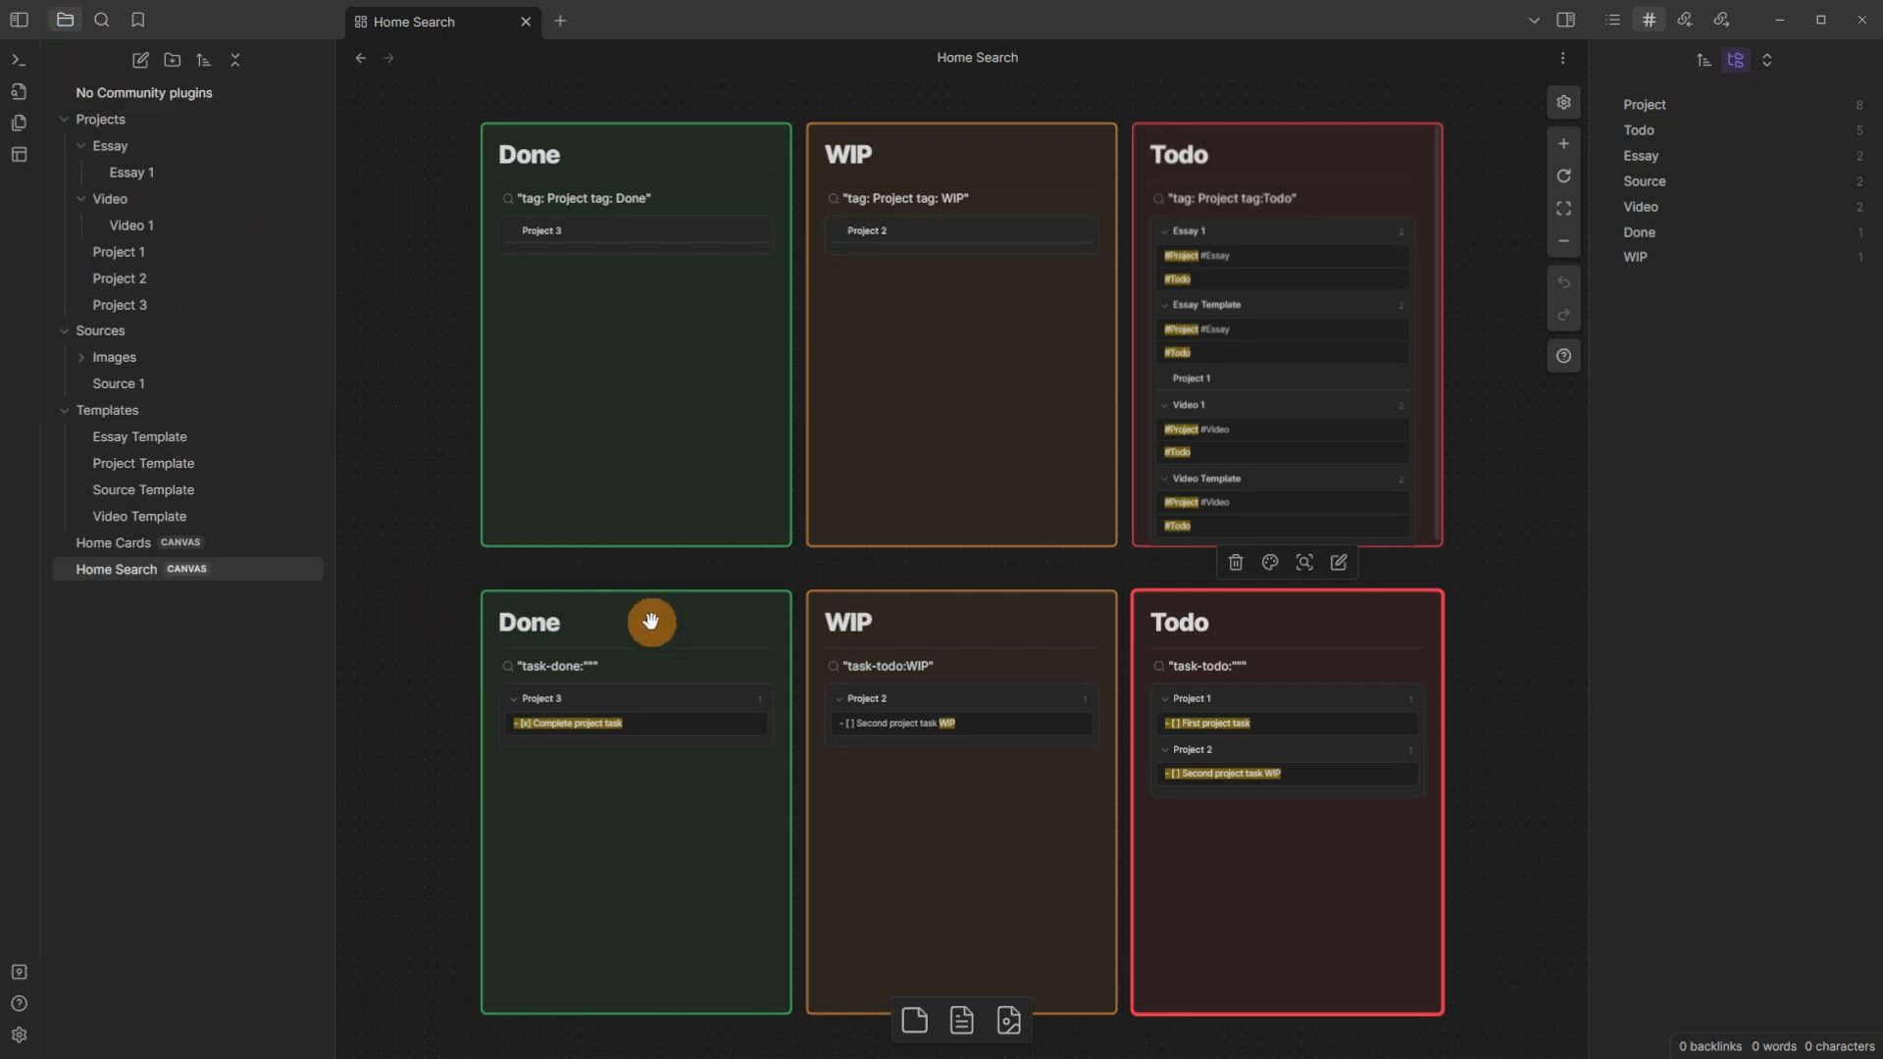
Step: Inspect the task-done query and its matching task in the lower Done card of Home Search
double_click(633, 825)
left_click_drag(632, 510, 532, 510)
left_click(535, 557)
left_click(638, 555)
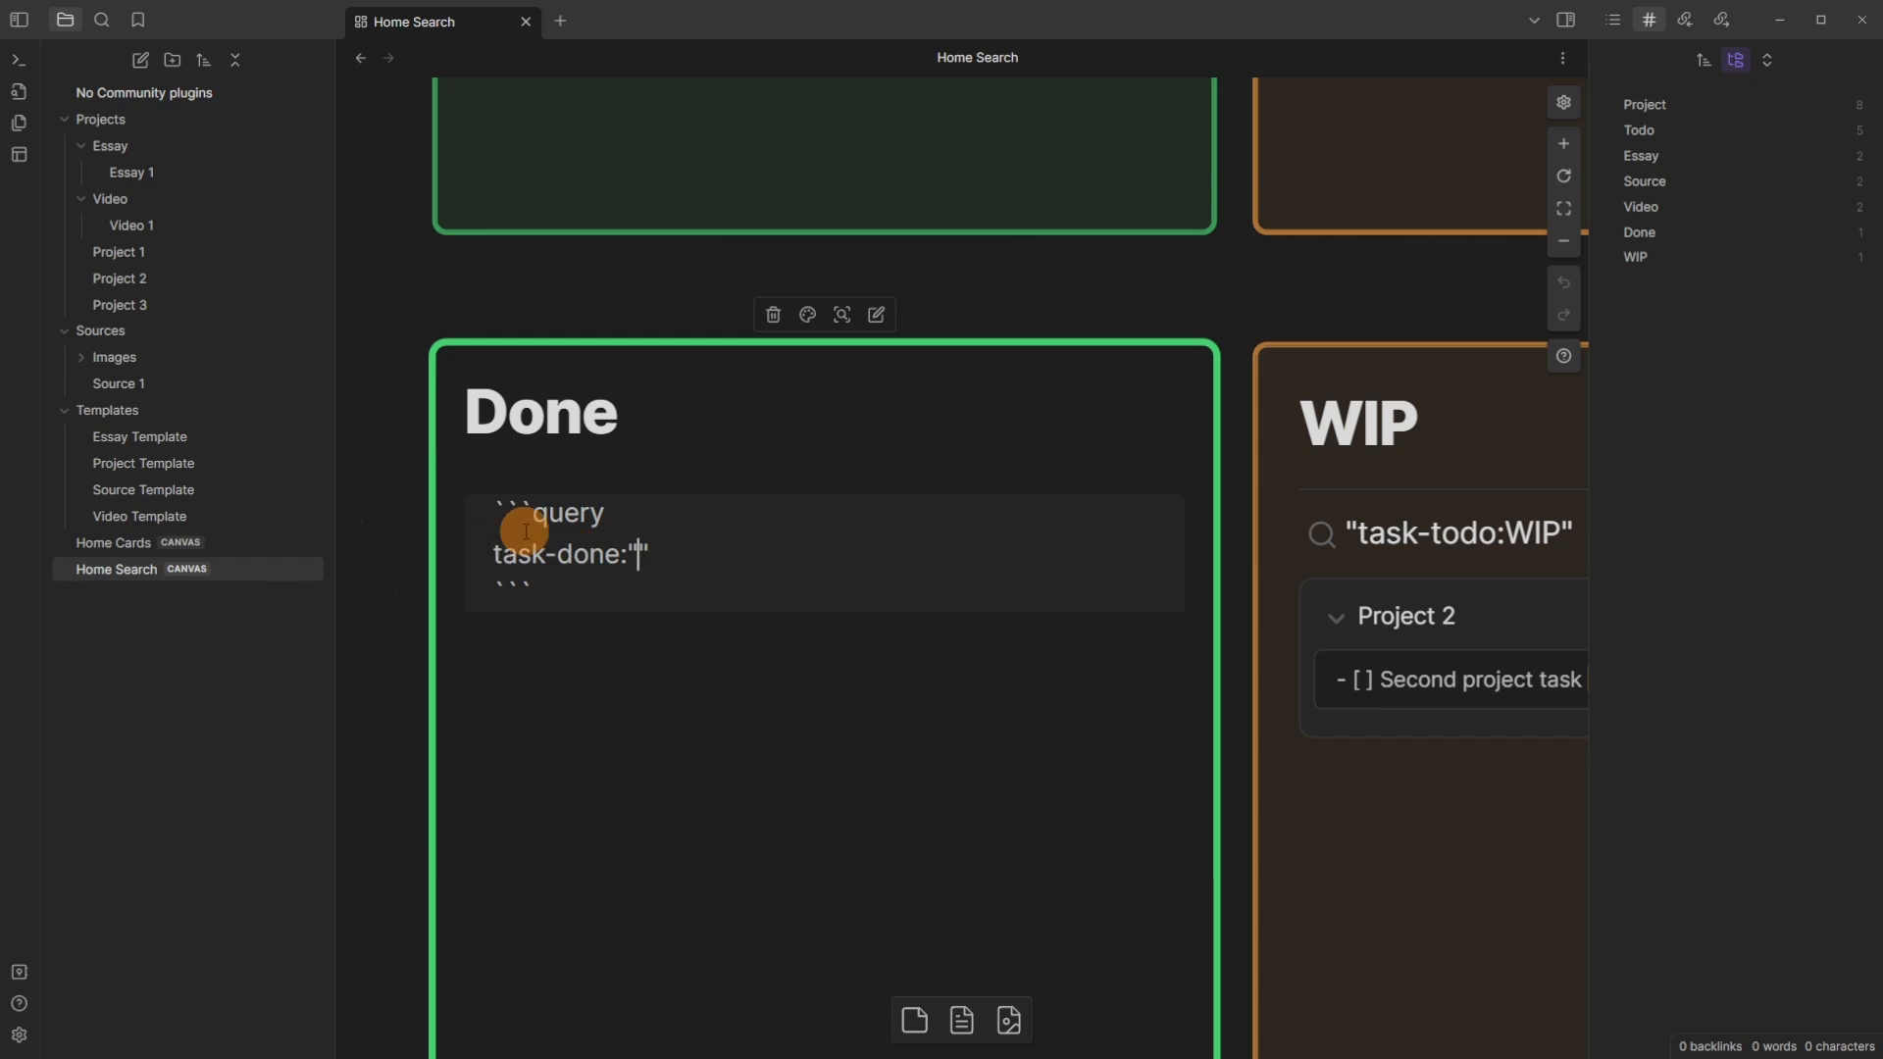
left_click(655, 316)
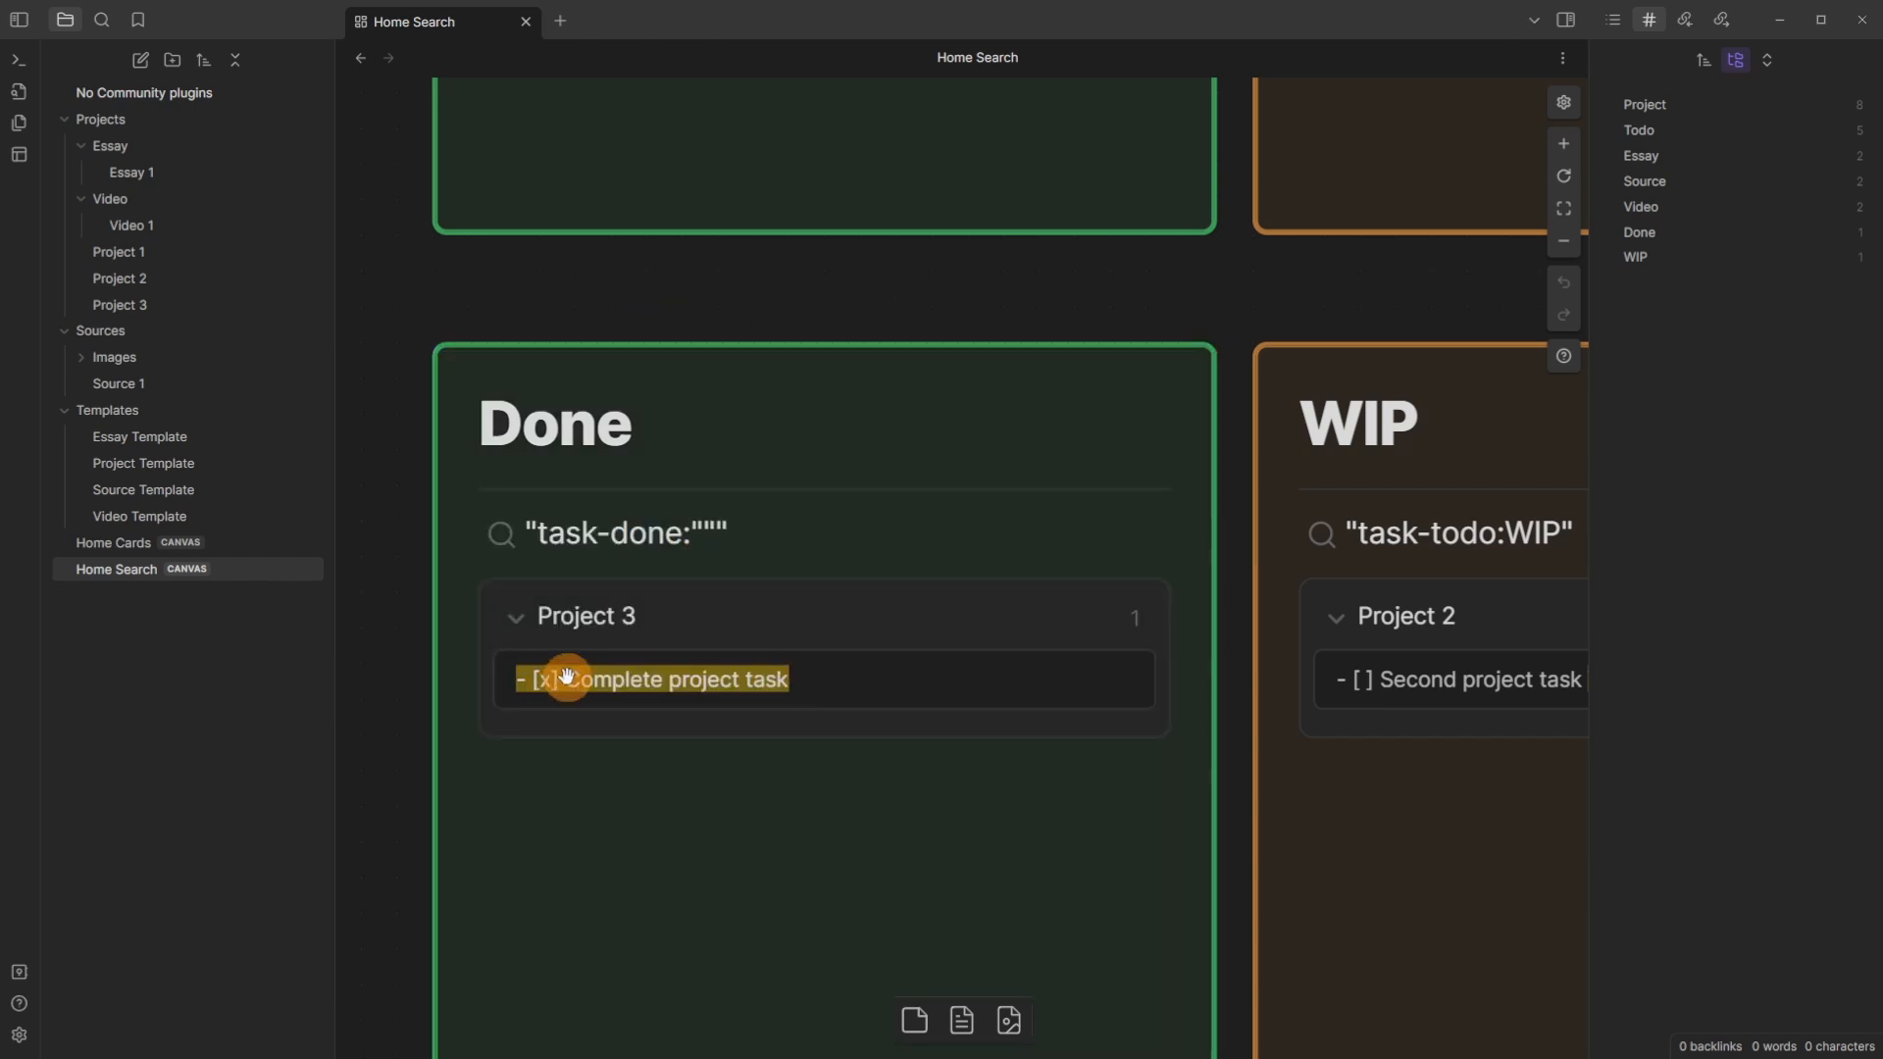
left_click(685, 677)
left_click(701, 678)
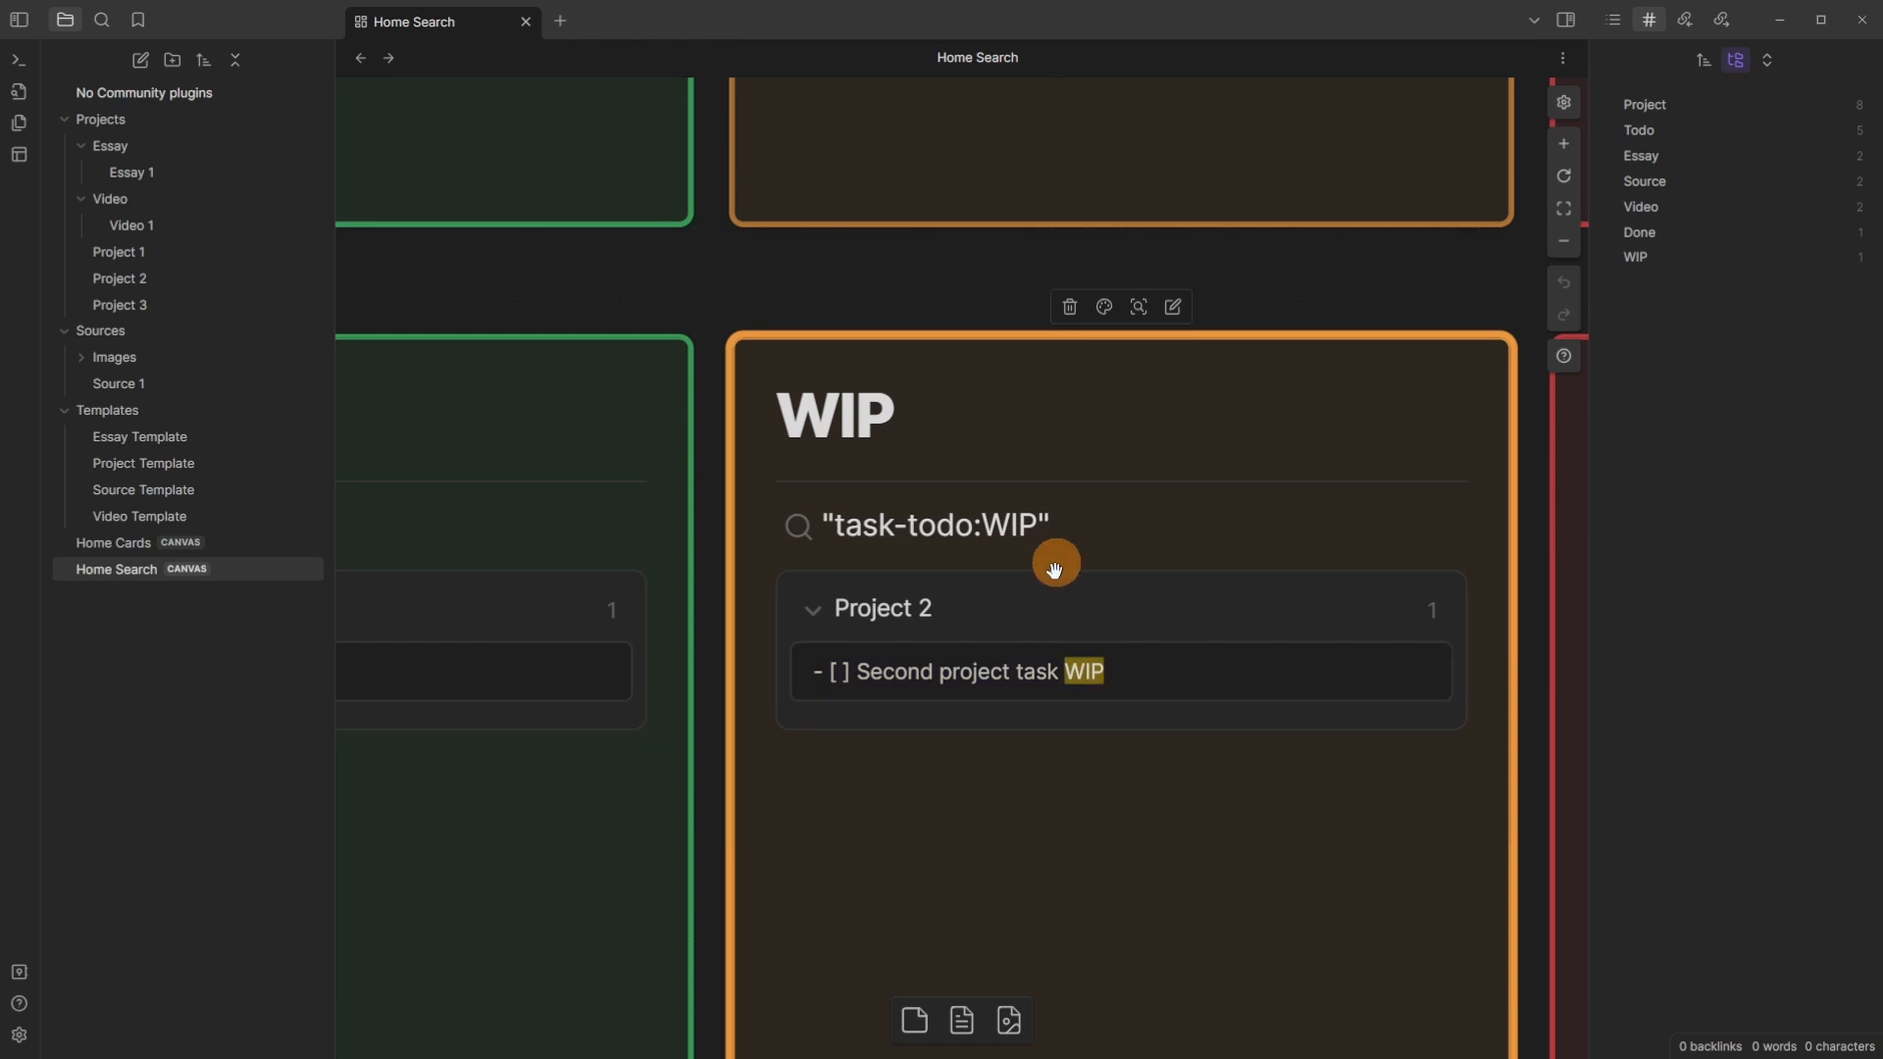
Step: Follow the matching tasks in the lower WIP and Todo cards to the Project 2 and Project 1 notes
left_click(1043, 669)
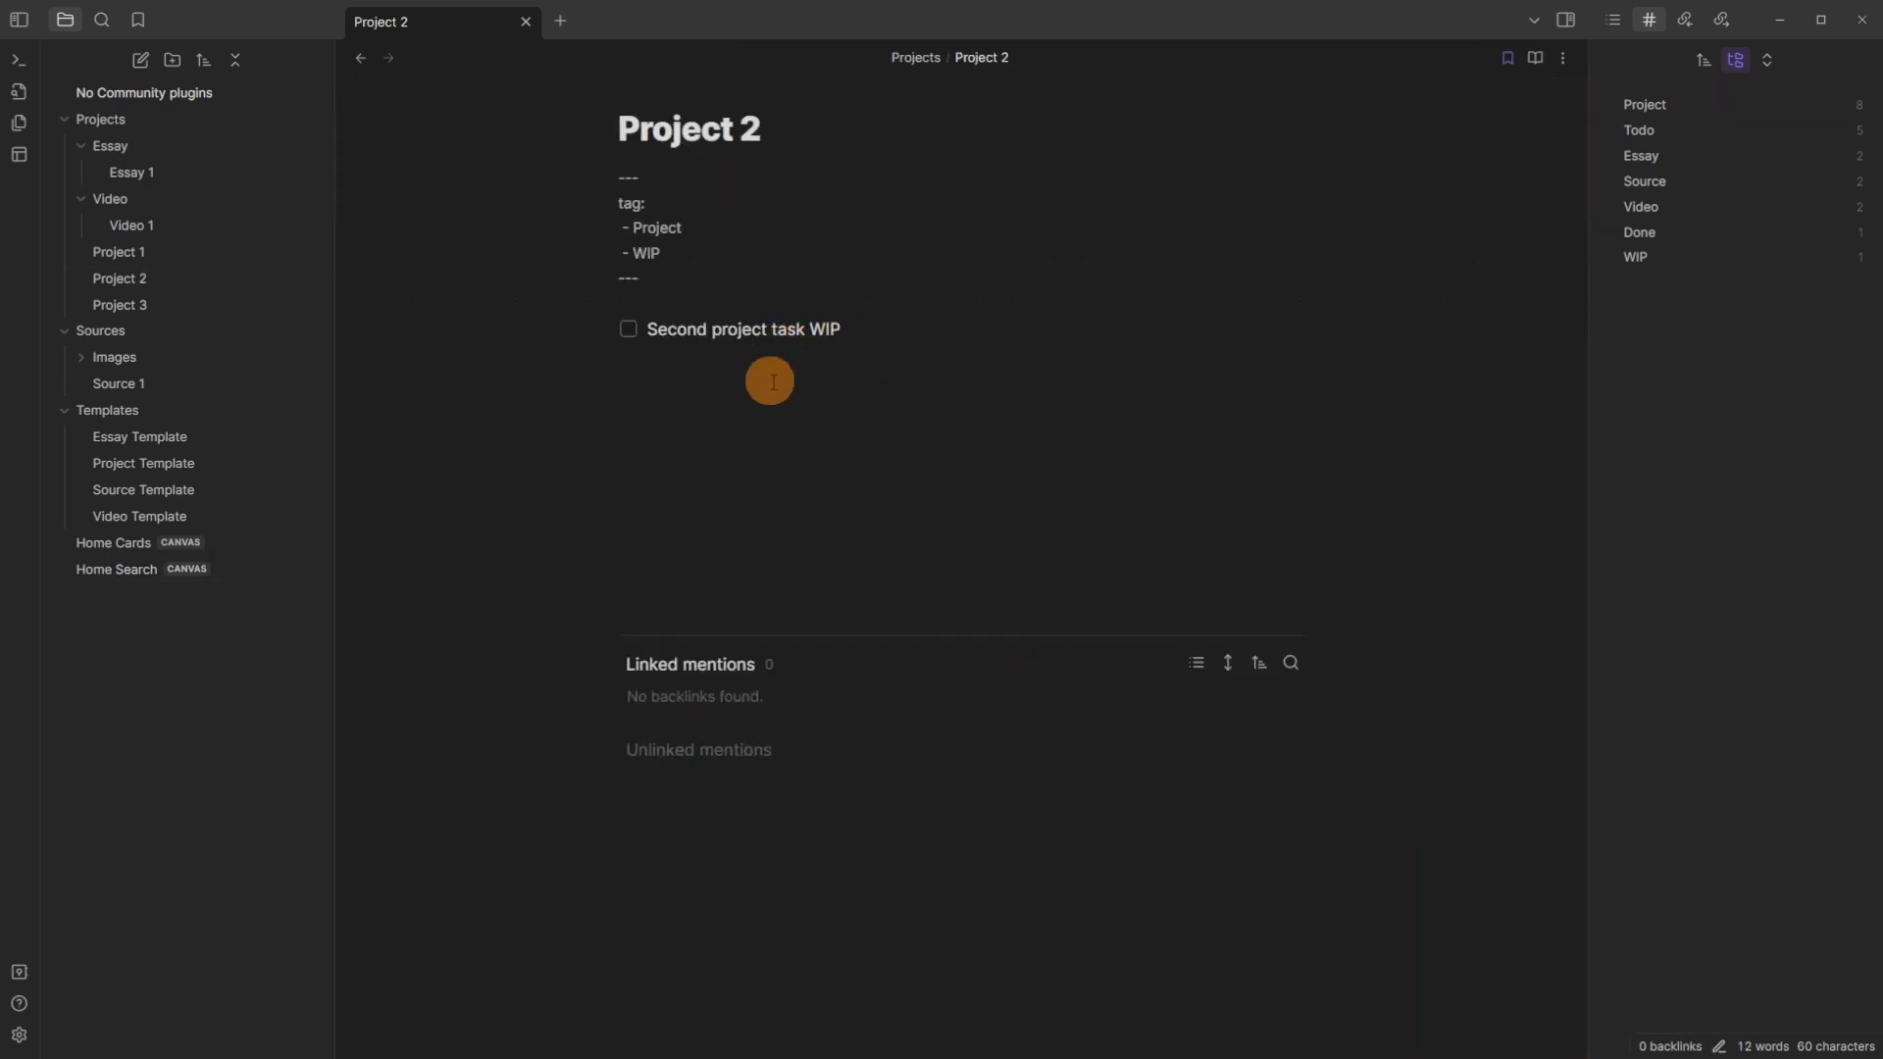
left_click(361, 58)
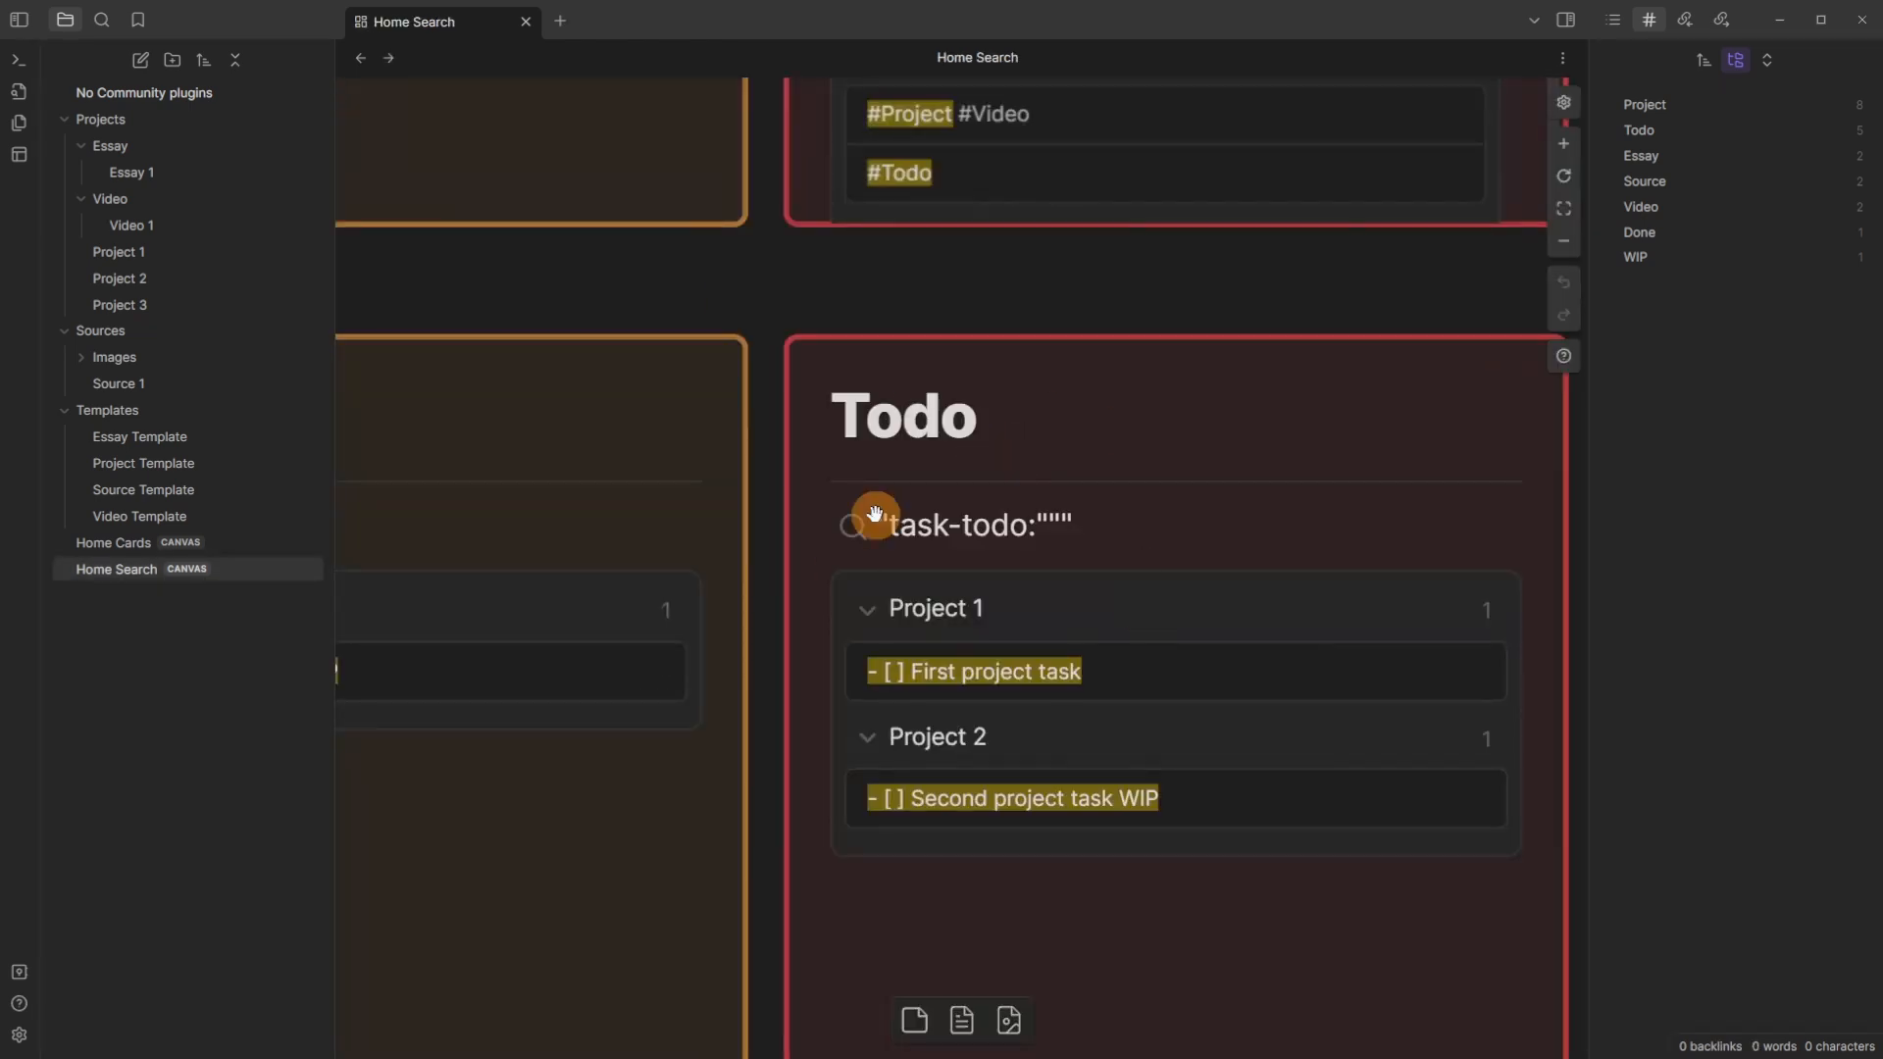
left_click(1033, 678)
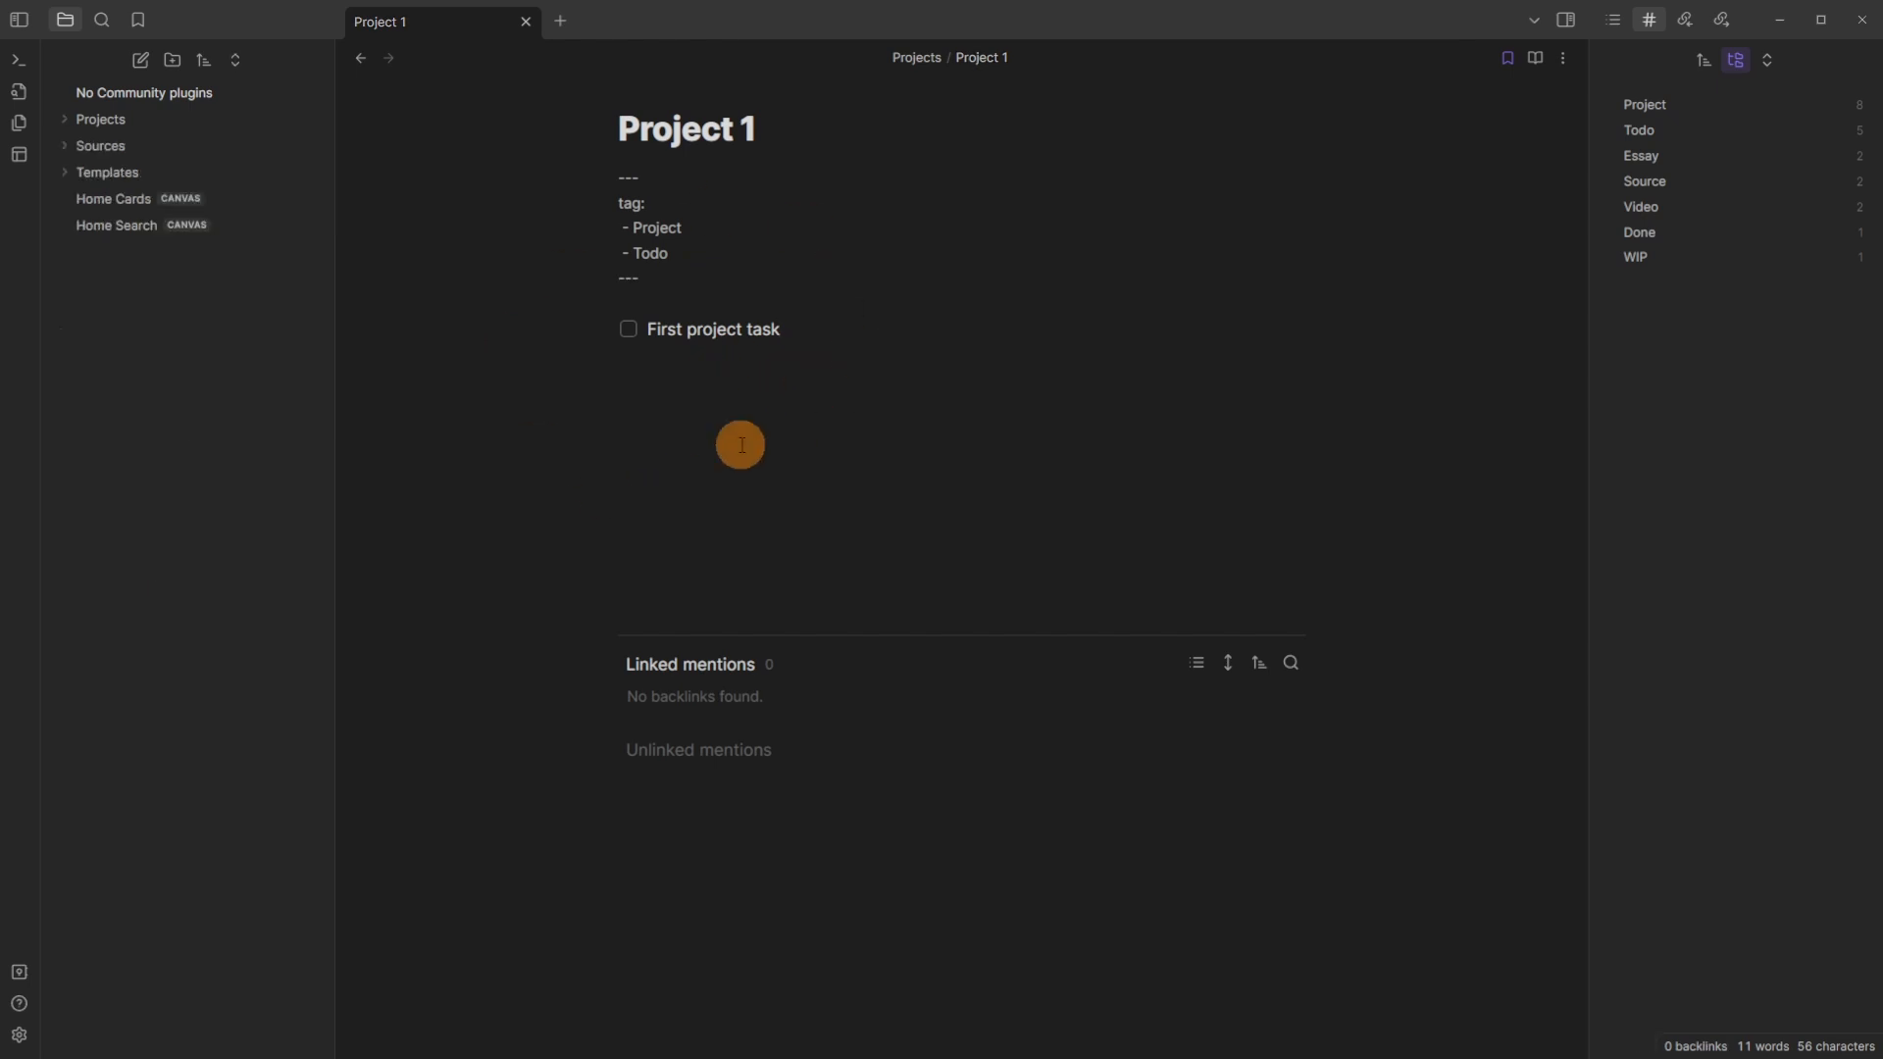
Step: Load the Temp workspace layout and look over its Project 2 and Source 1 notes side by side
key("ctrl+shift+l")
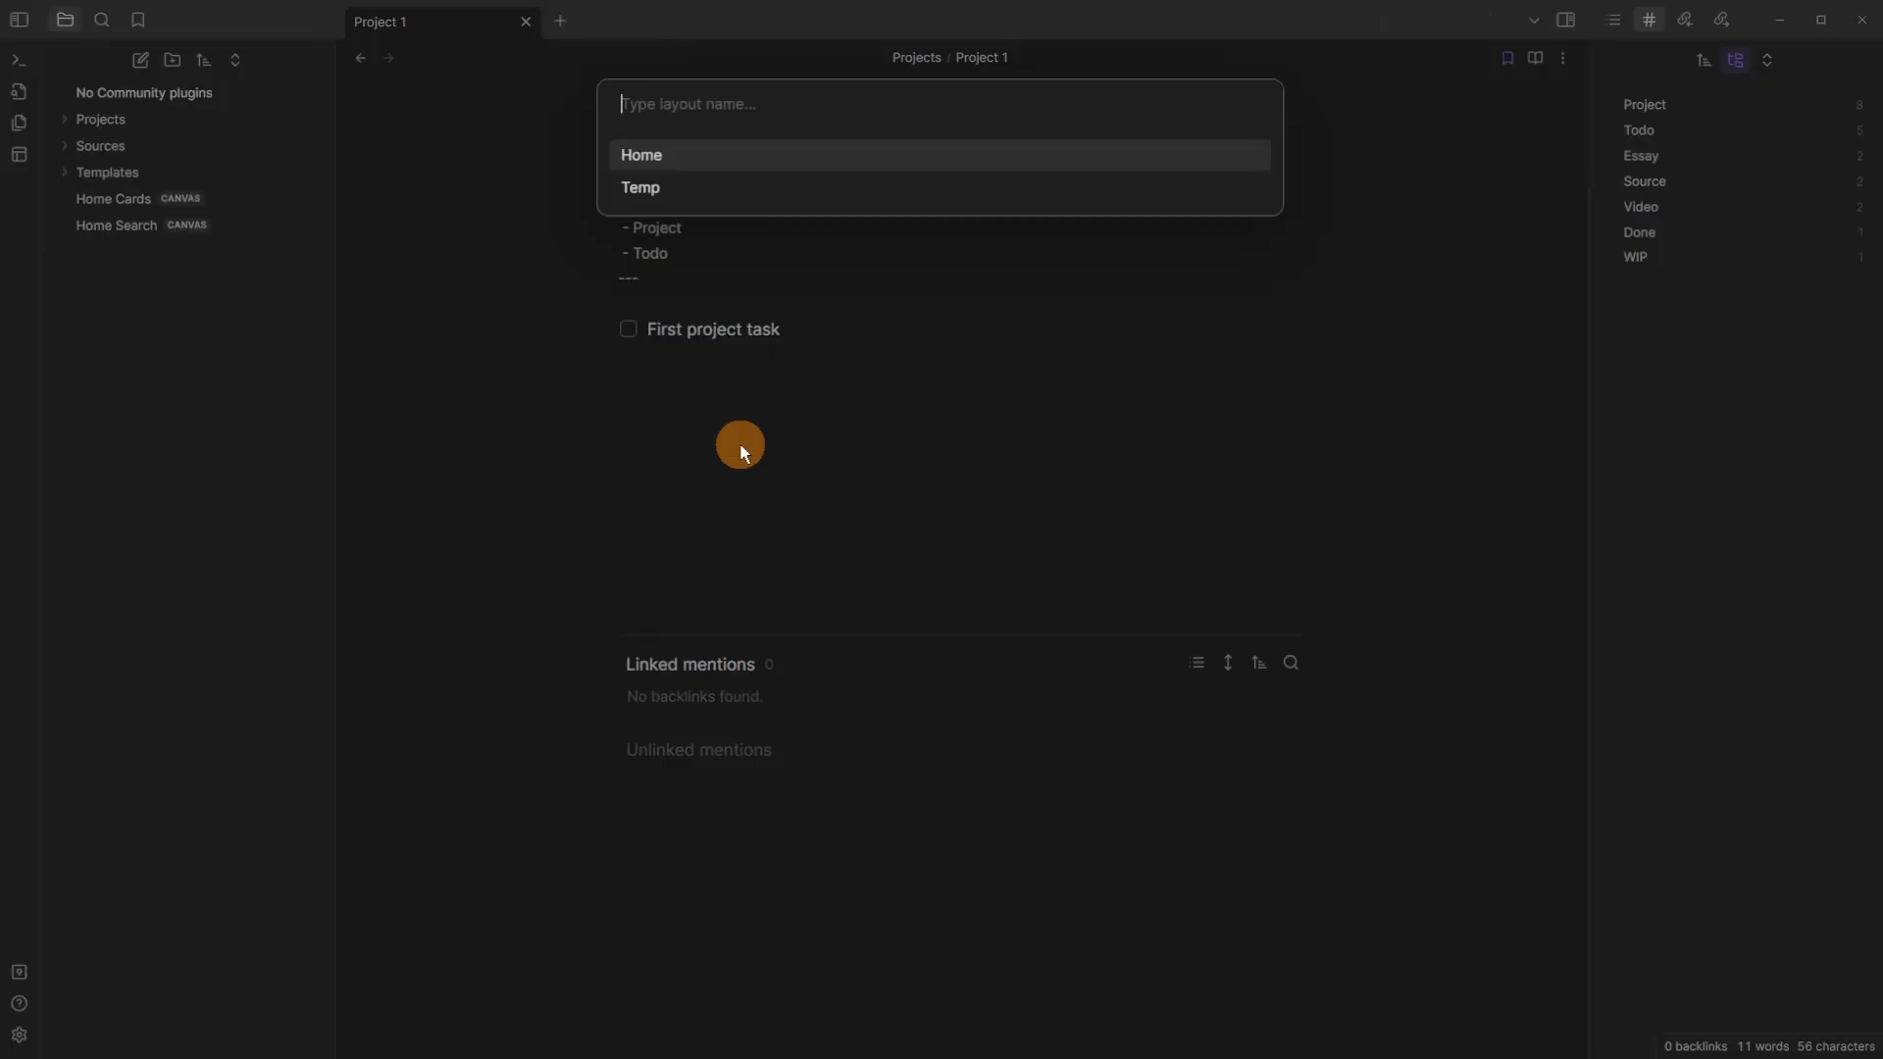
left_click(719, 187)
left_click(568, 204)
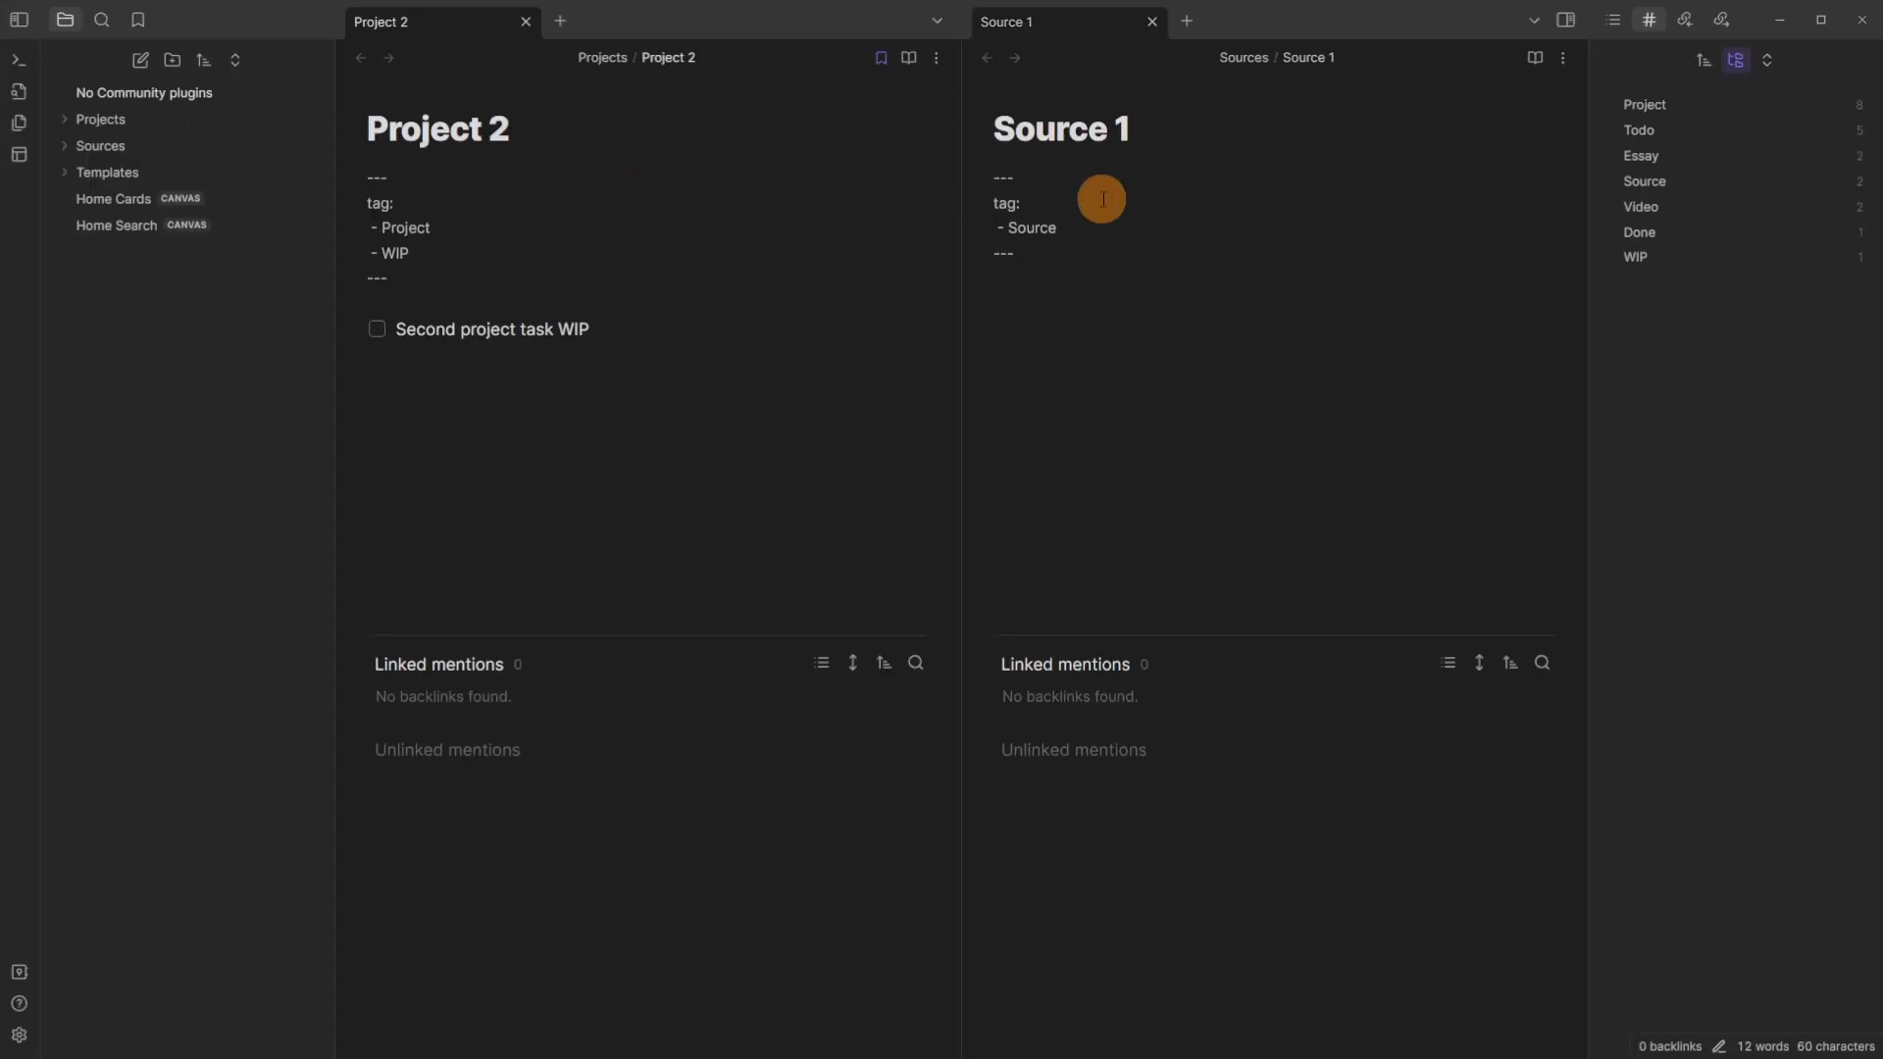
left_click(1159, 205)
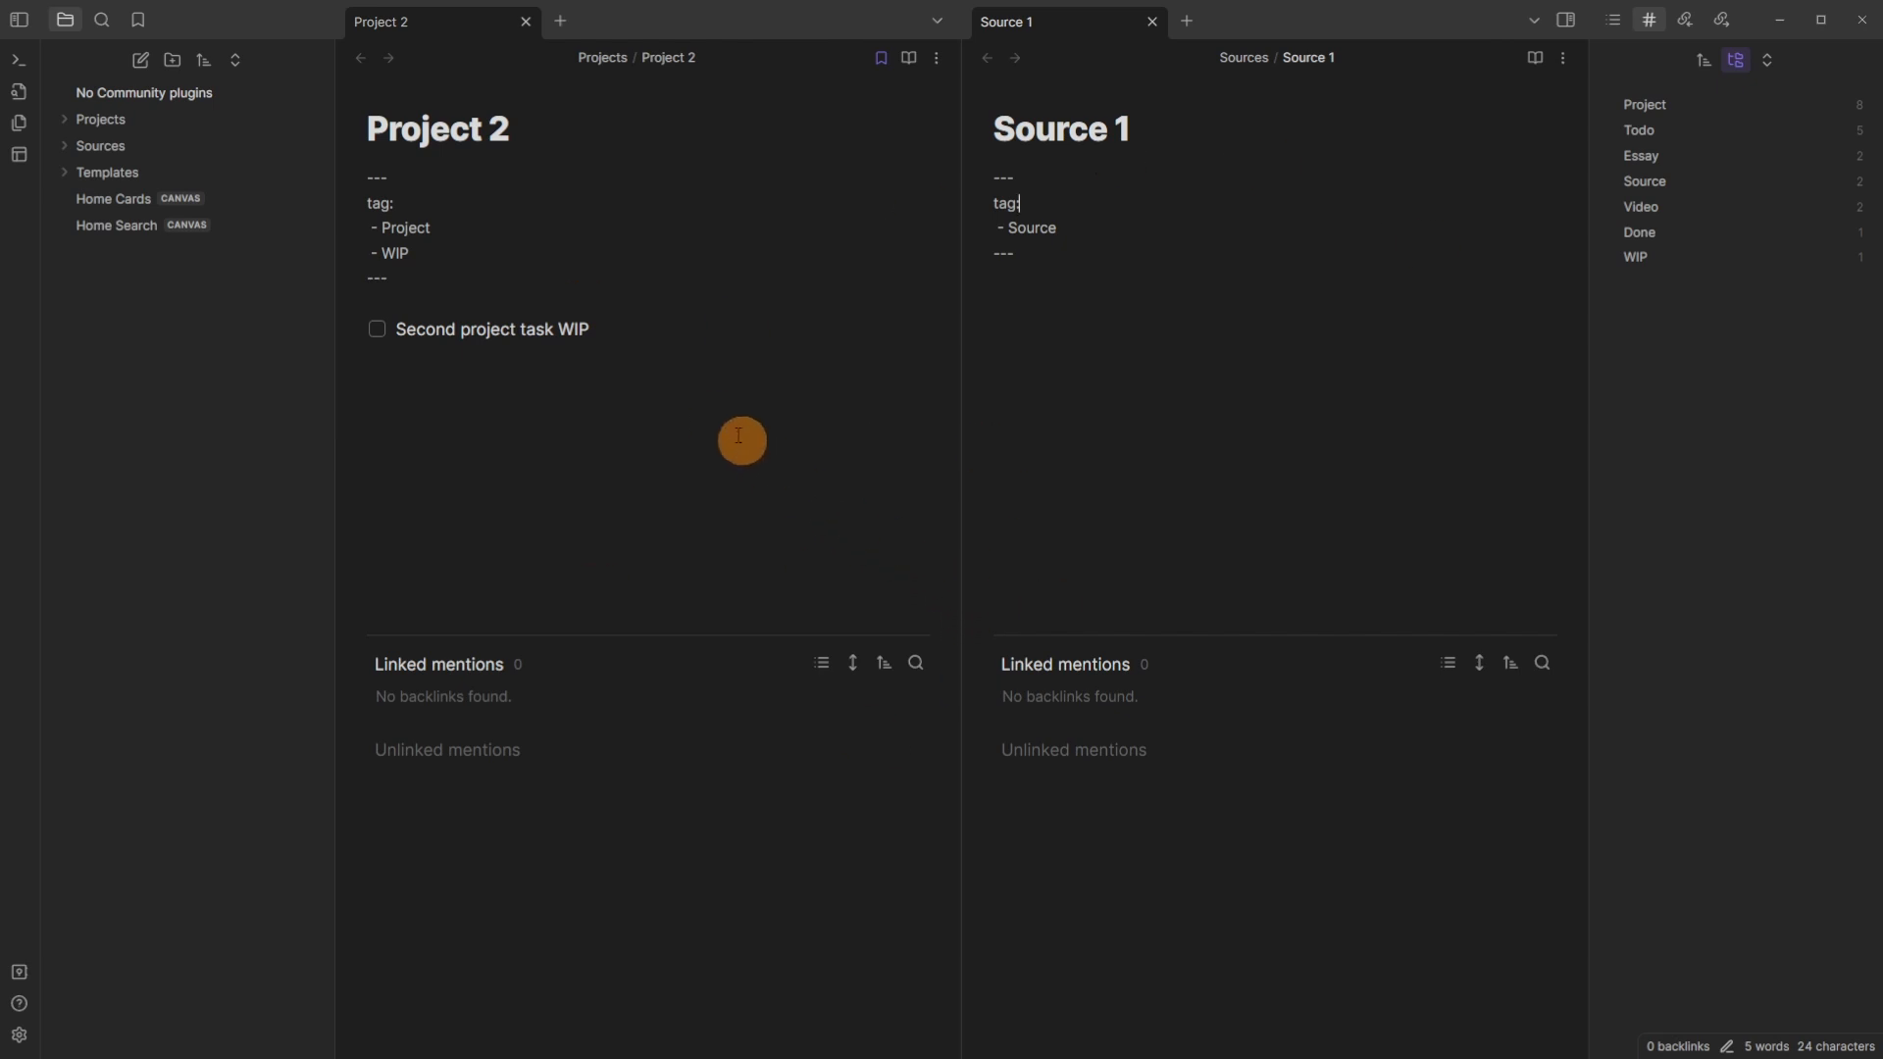
Step: Dock the backlinks and outgoing links panes beneath the tags, and the bookmarks pane beneath the file list
left_click(30, 159)
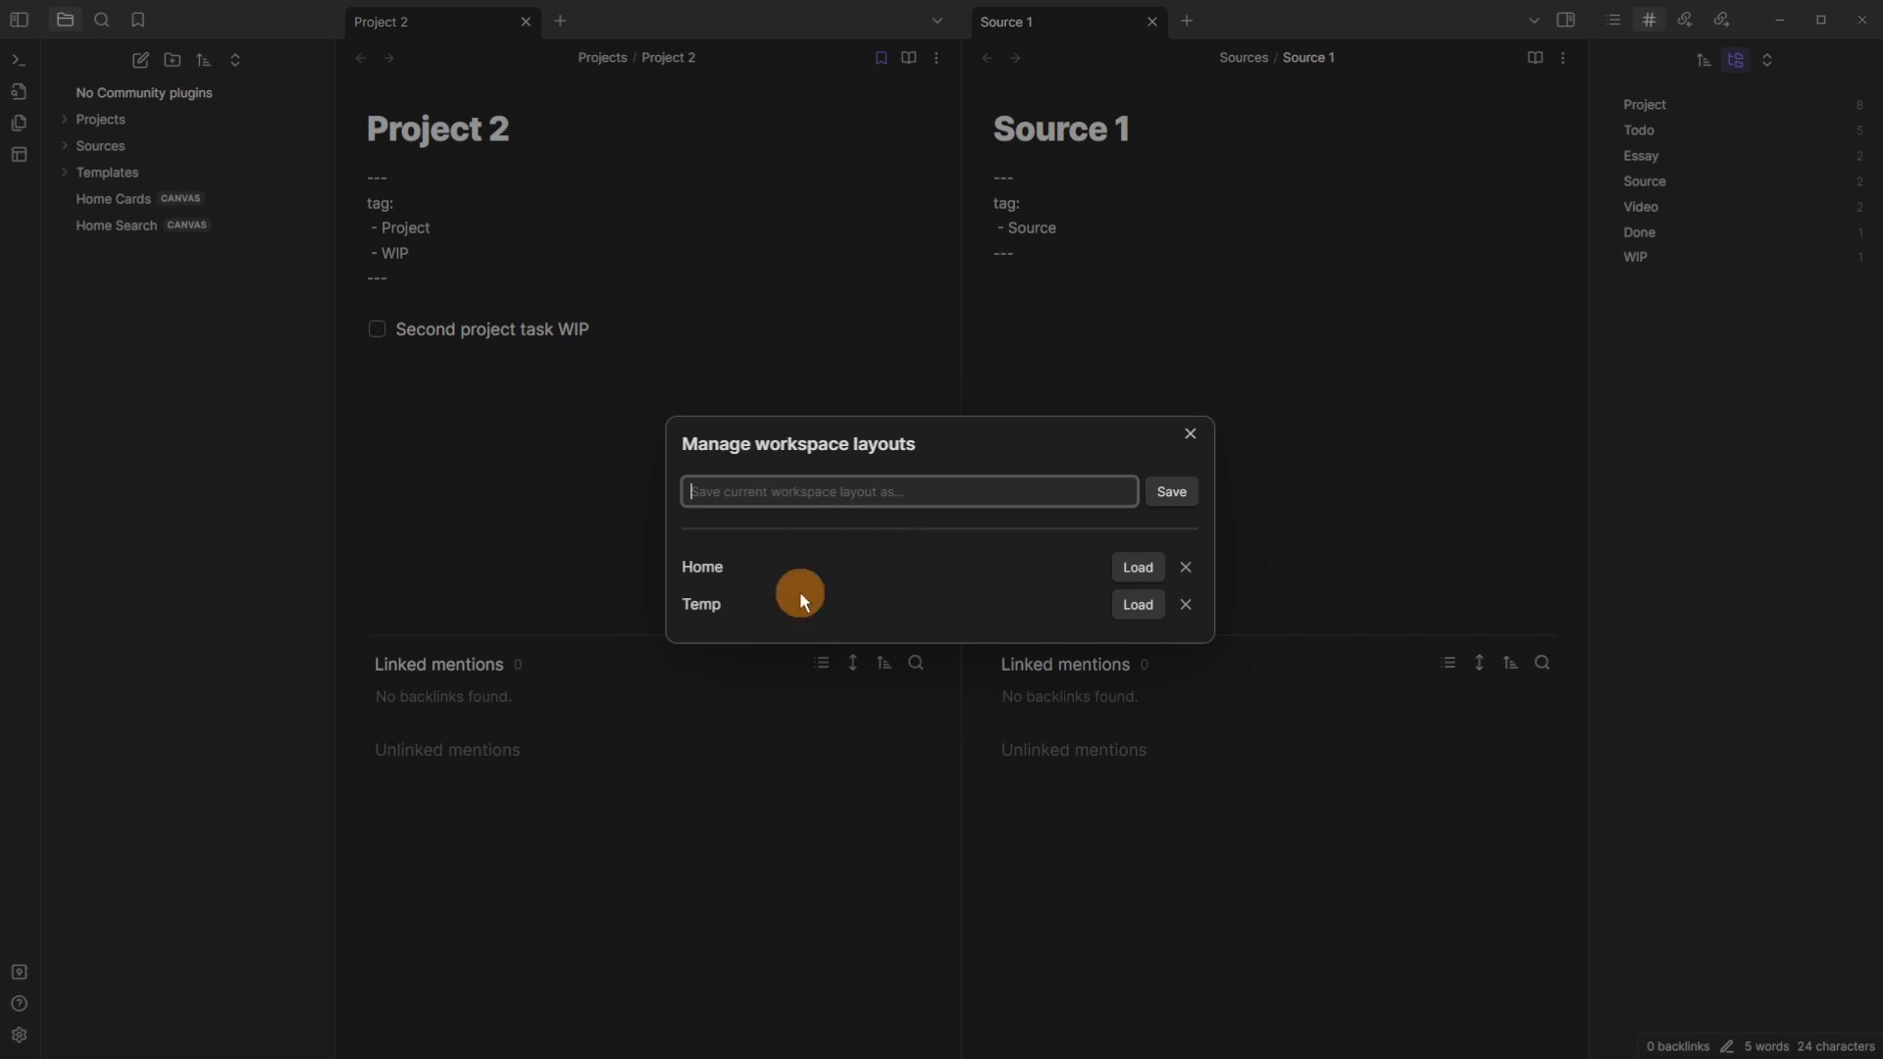
key("Escape")
left_click_drag(1685, 20, 1657, 745)
left_click_drag(1684, 23, 1660, 557)
left_click_drag(143, 28, 186, 746)
Step: Save the current workspace layout as Example
left_click(27, 160)
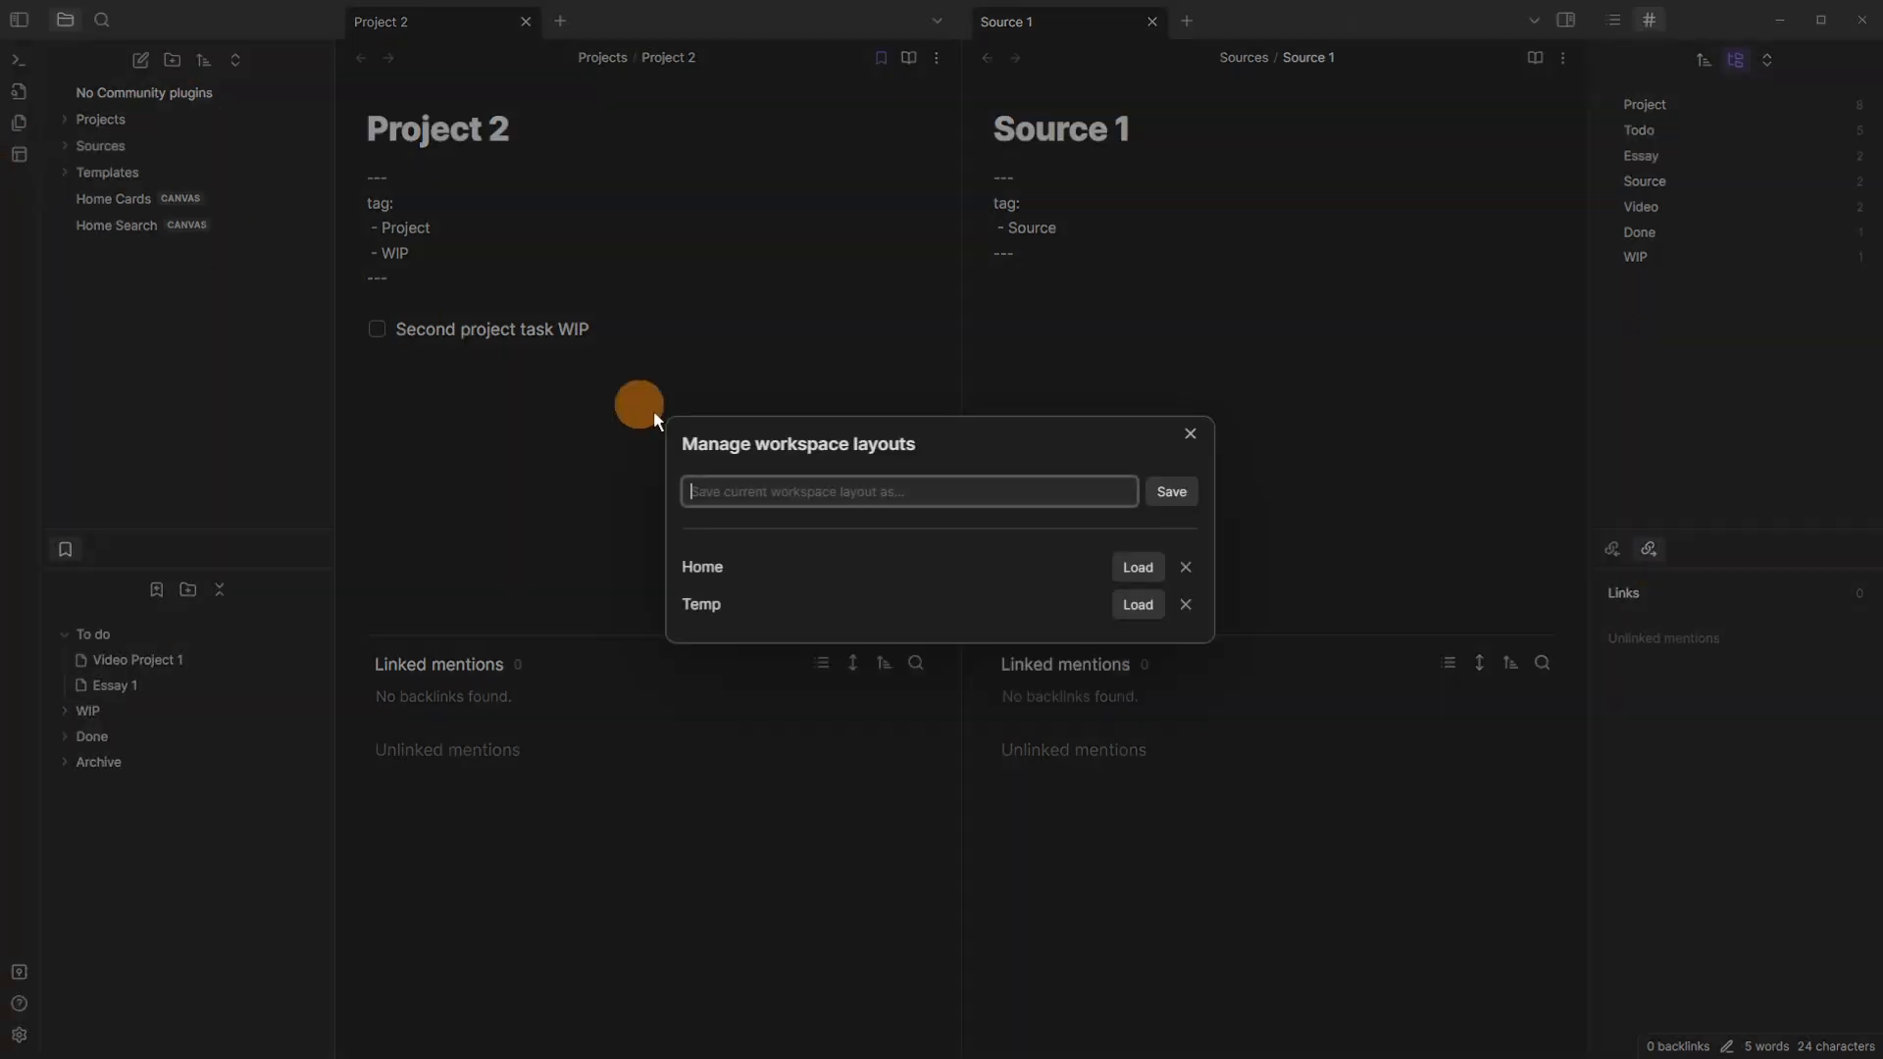
type("Example")
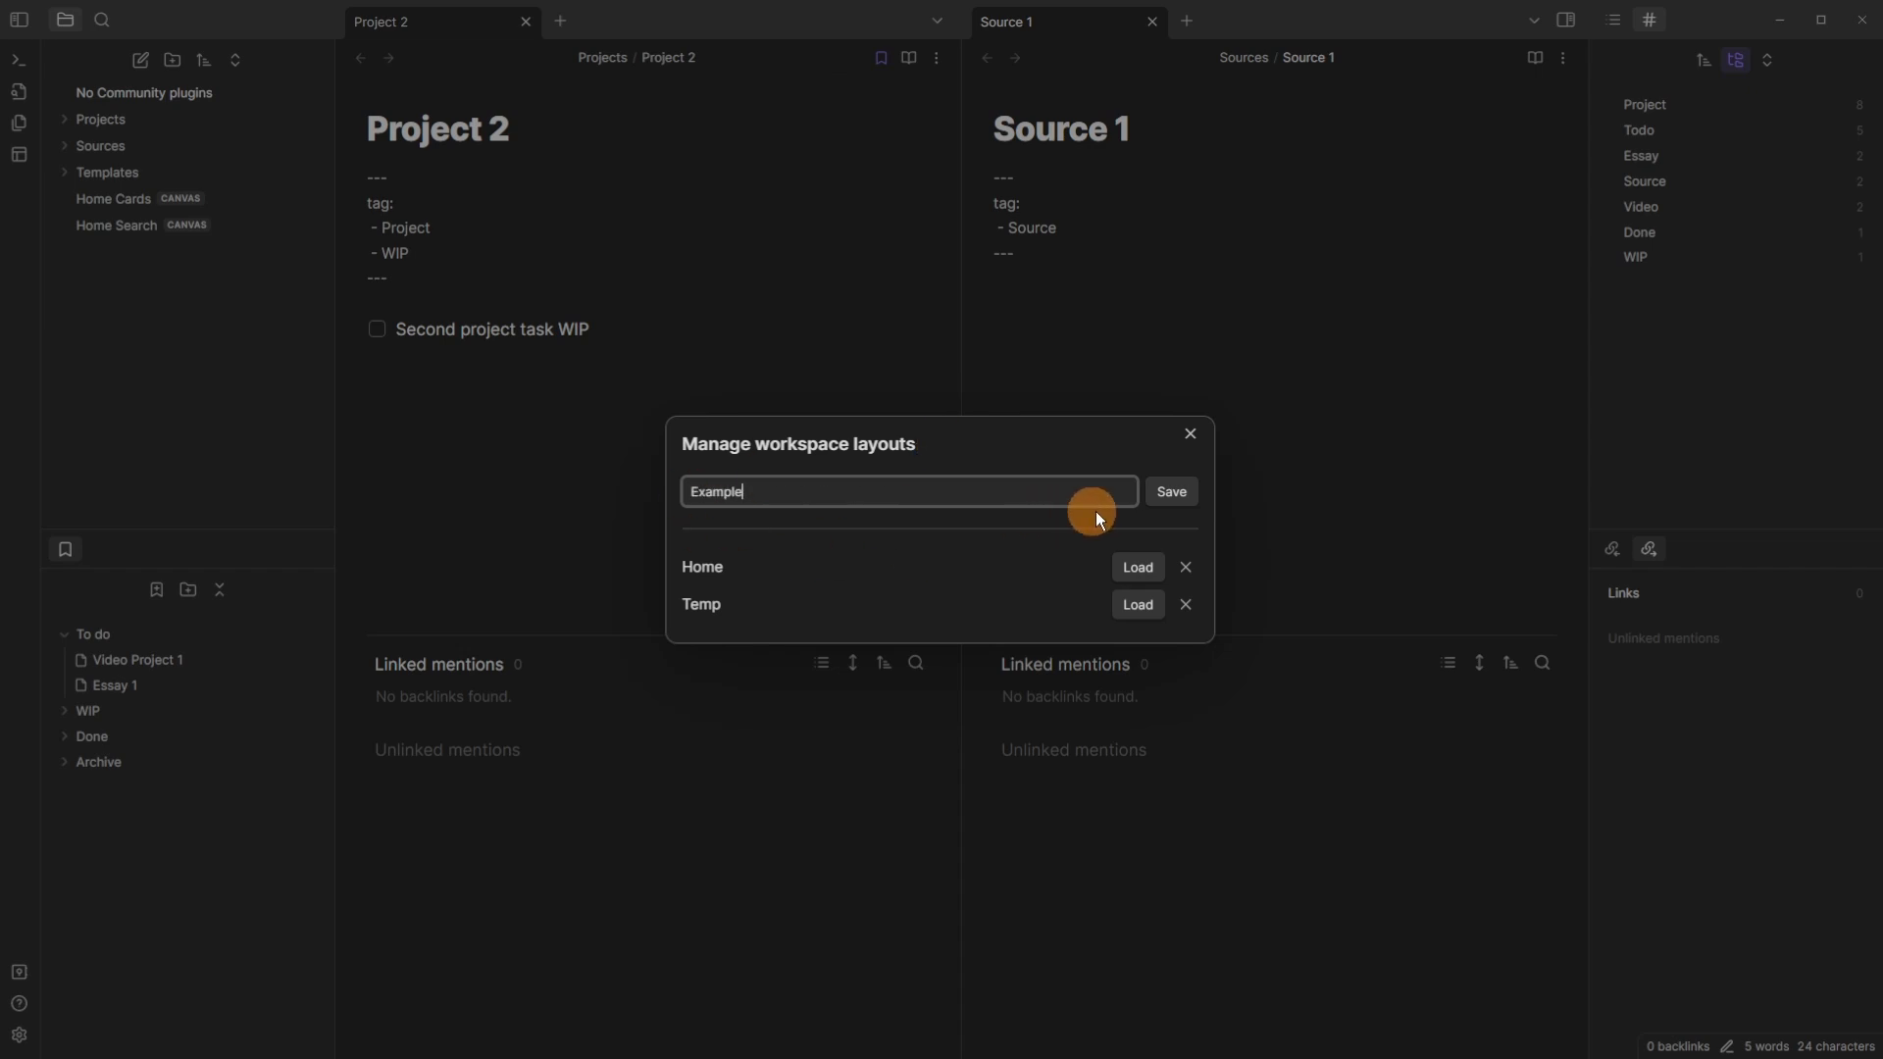
left_click(1174, 495)
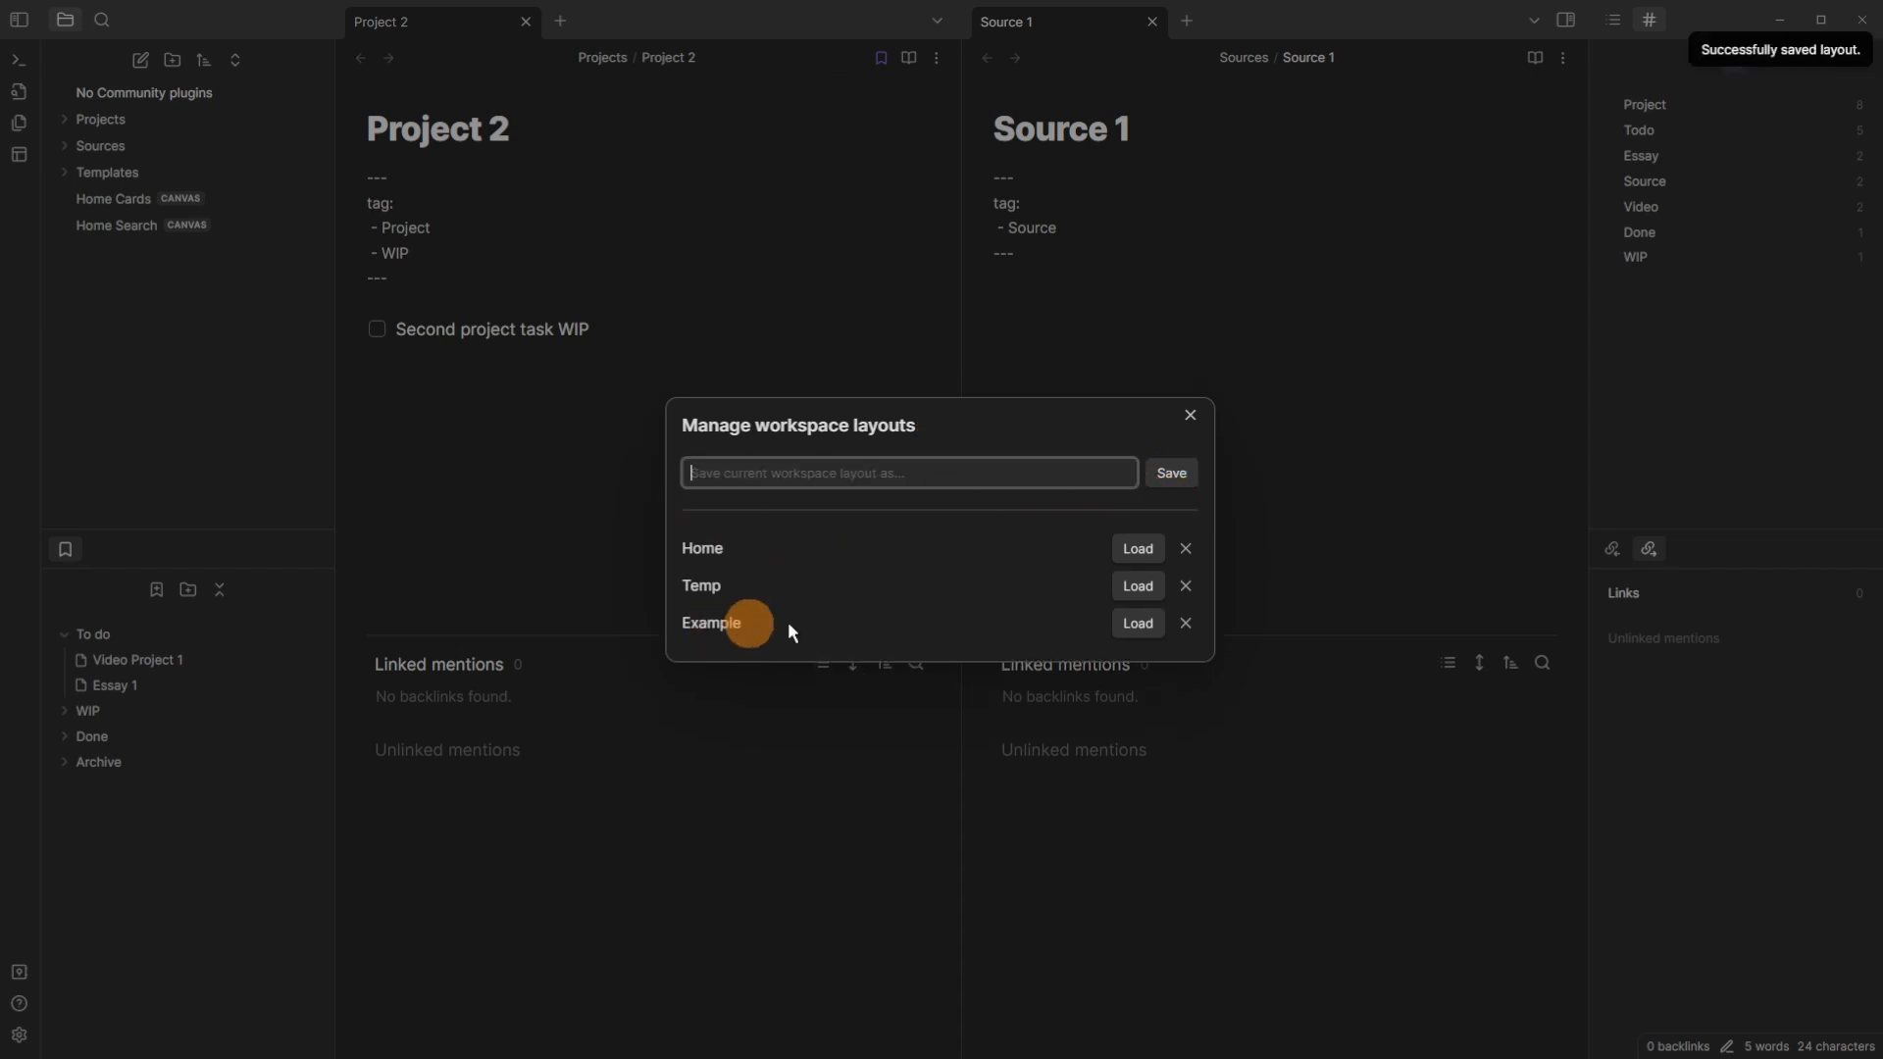
Step: Test switching workspace layouts by loading Temp and returning to Example
left_click(1140, 587)
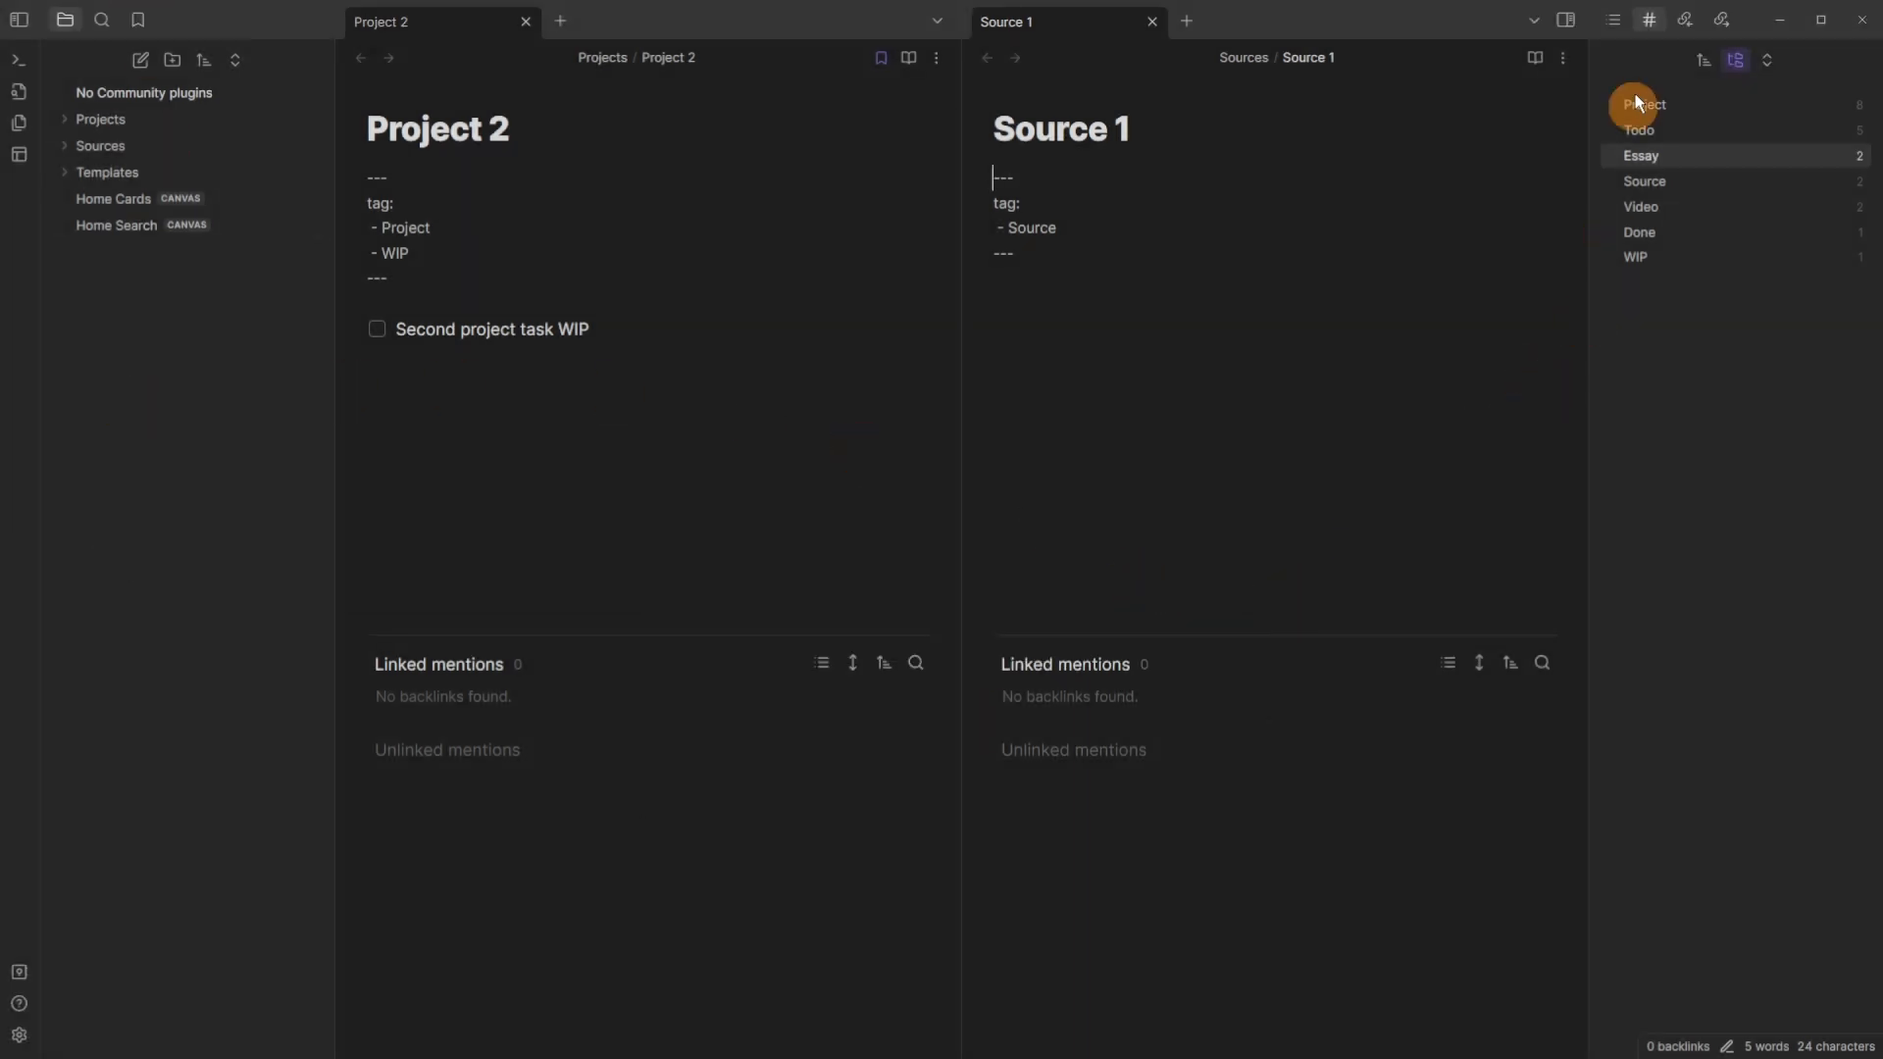
key("ctrl+shift+l")
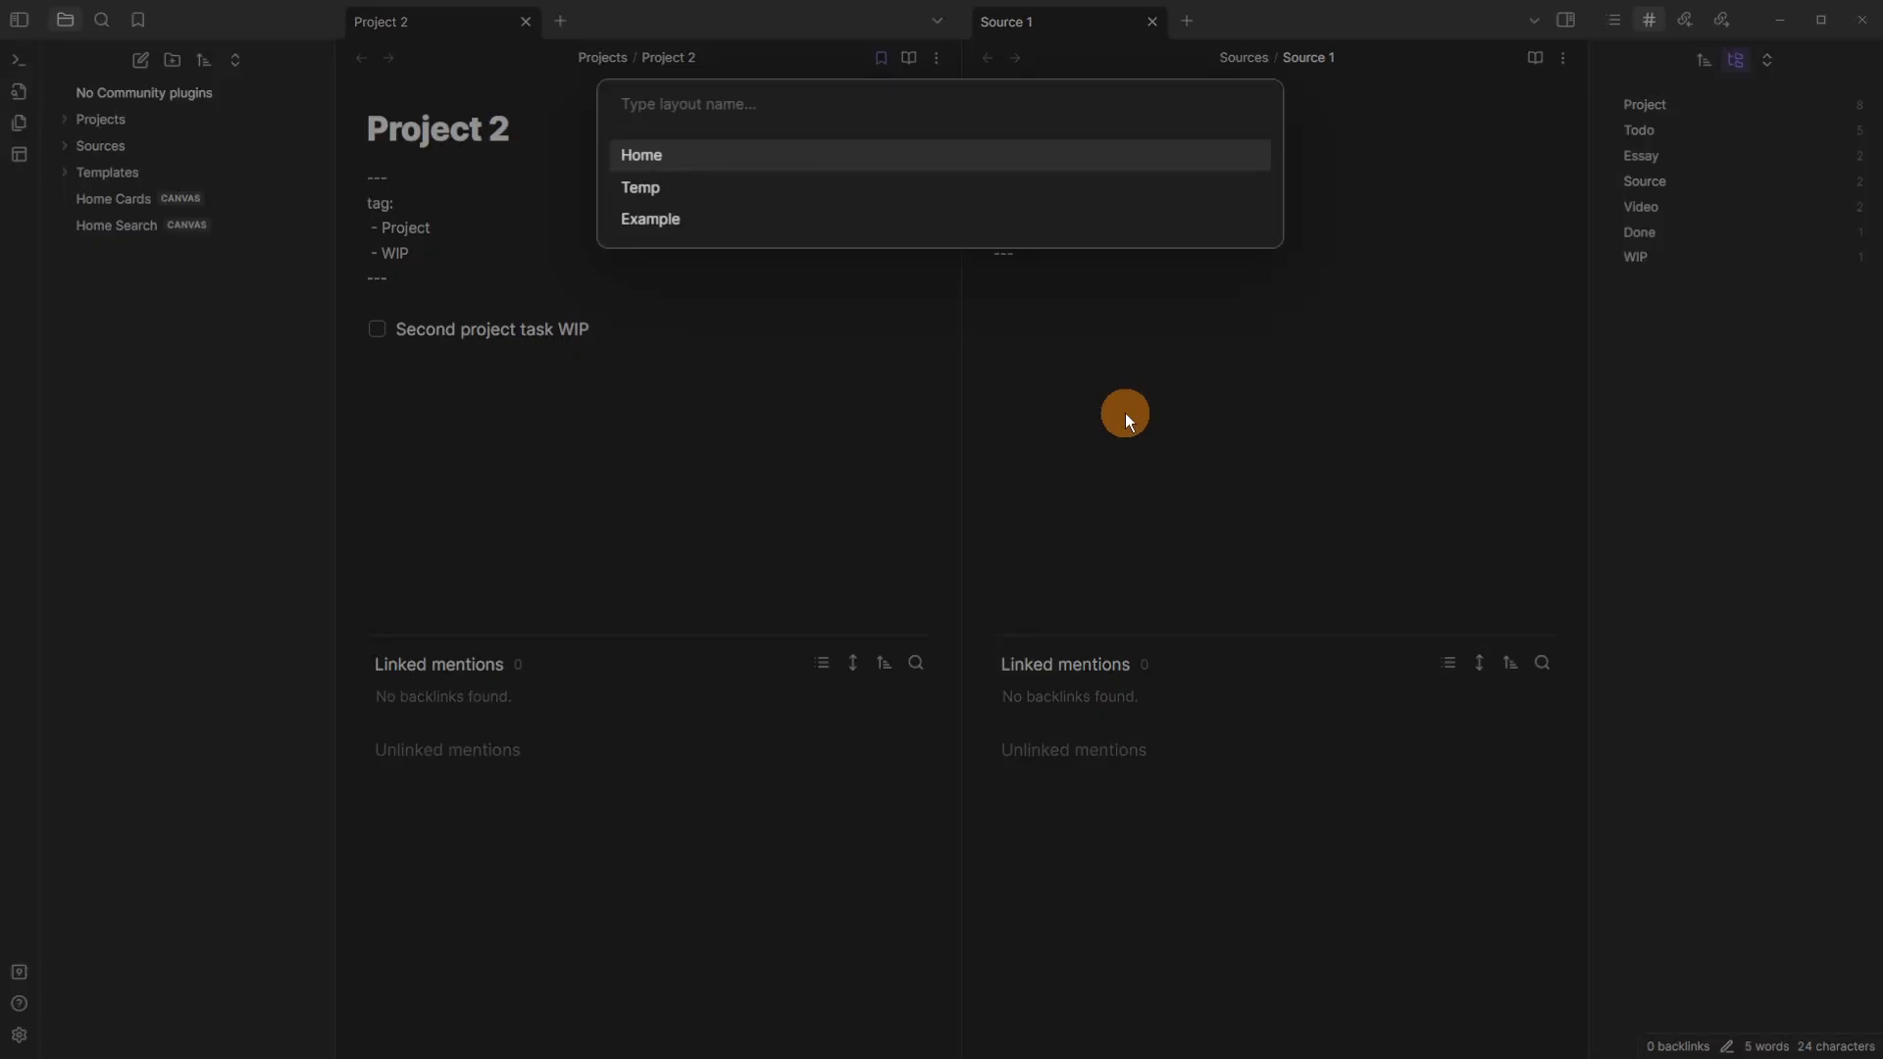
key("Up")
key("Return")
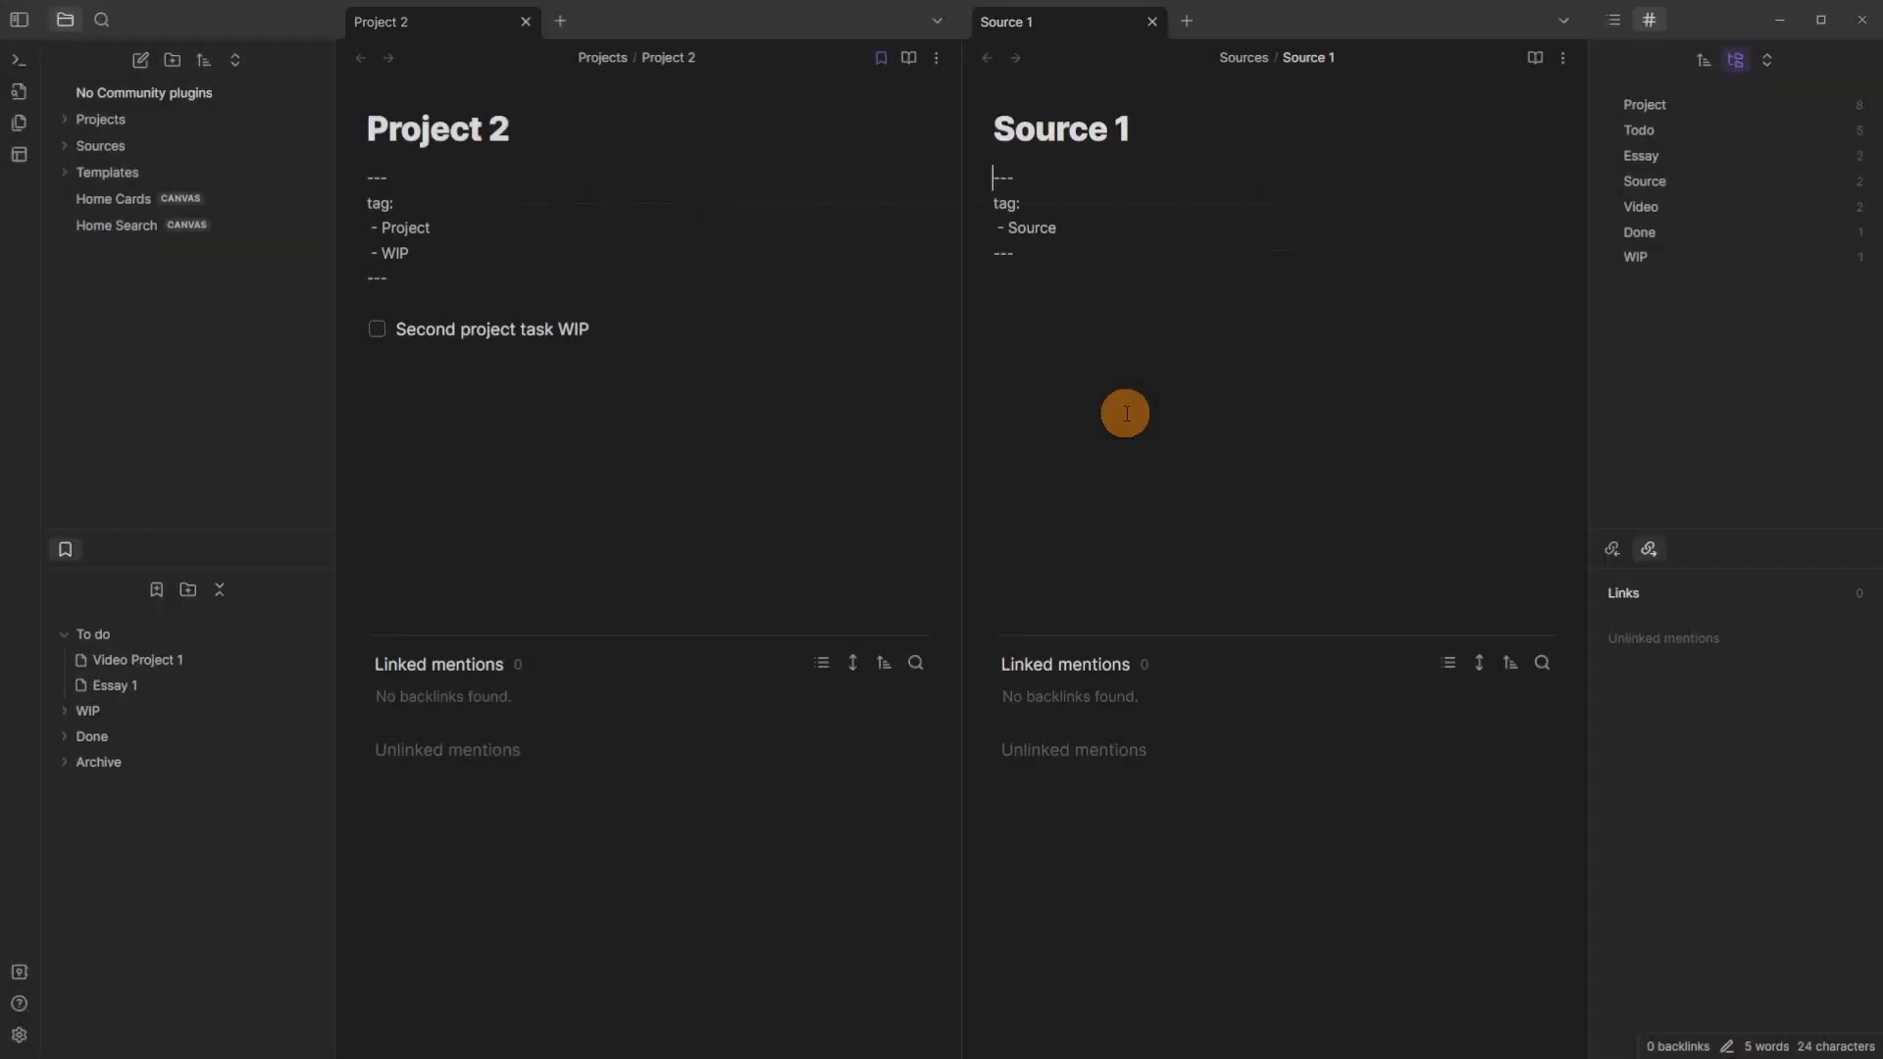